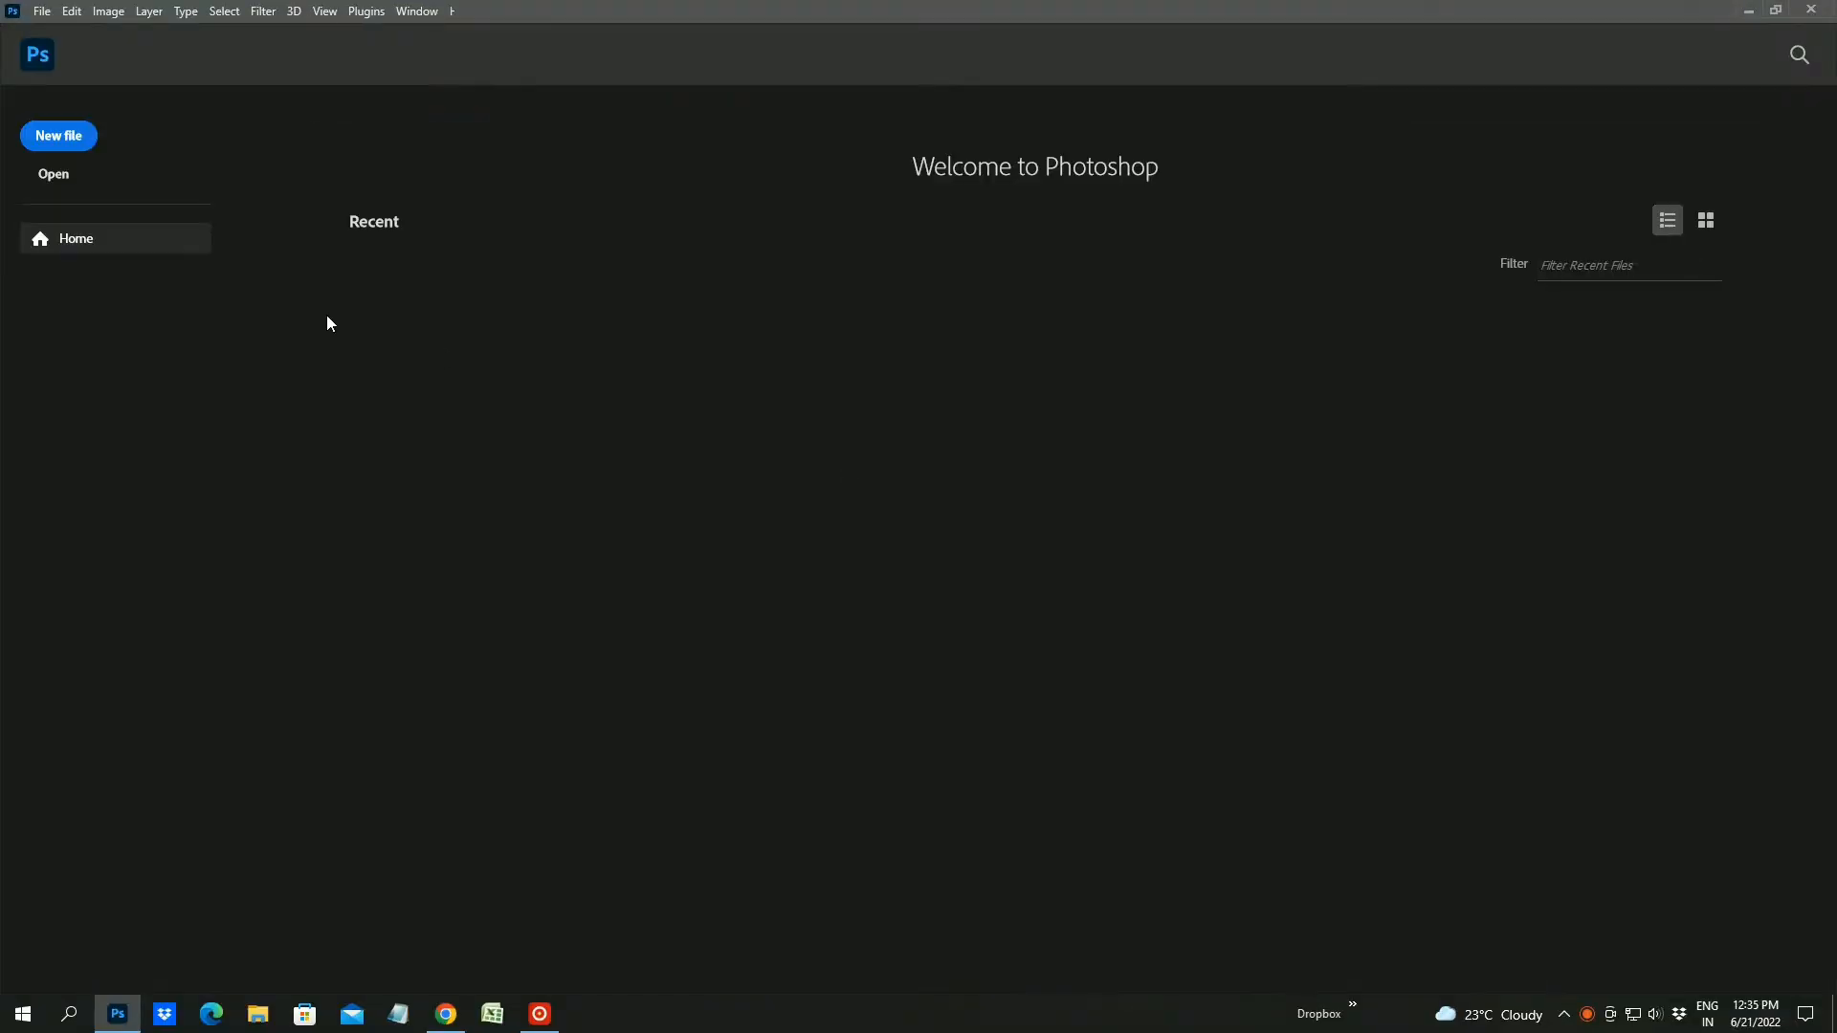
Open the vvvvvdd image from the DATA (D:) drive and convert its locked background into a regular layer
left_click(58, 178)
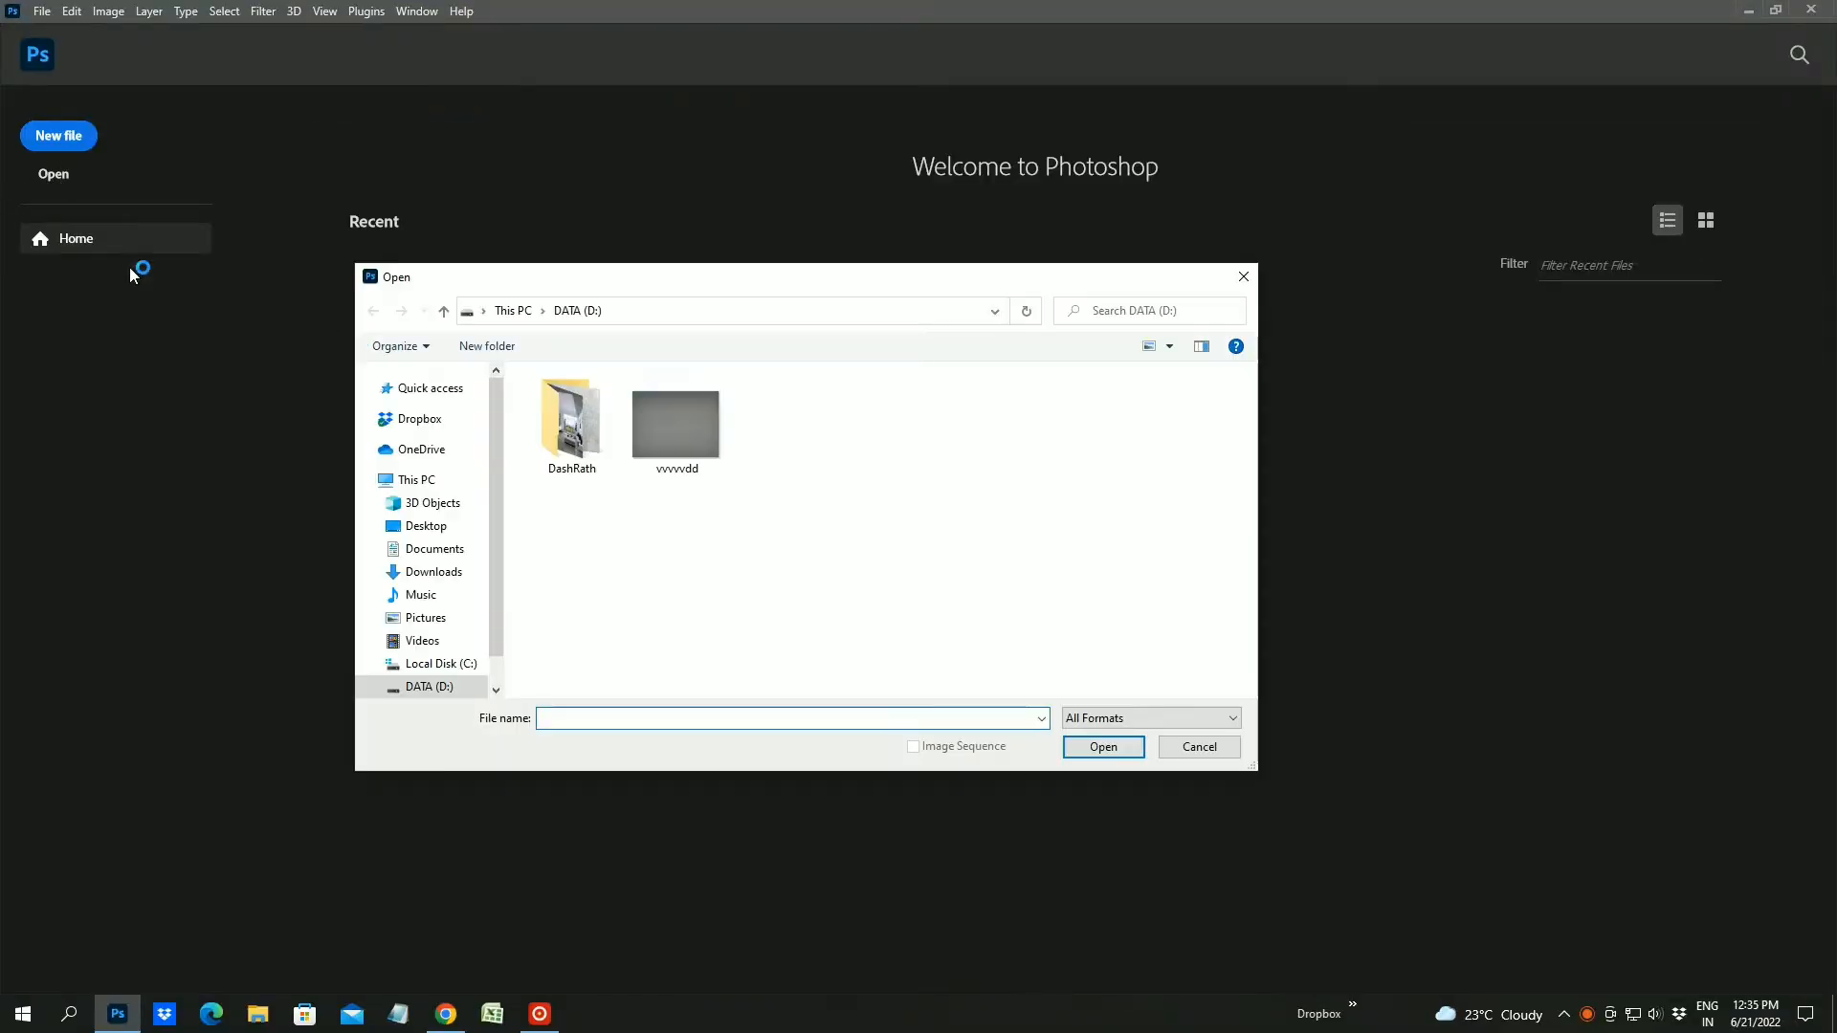
left_click(669, 422)
left_click(1134, 746)
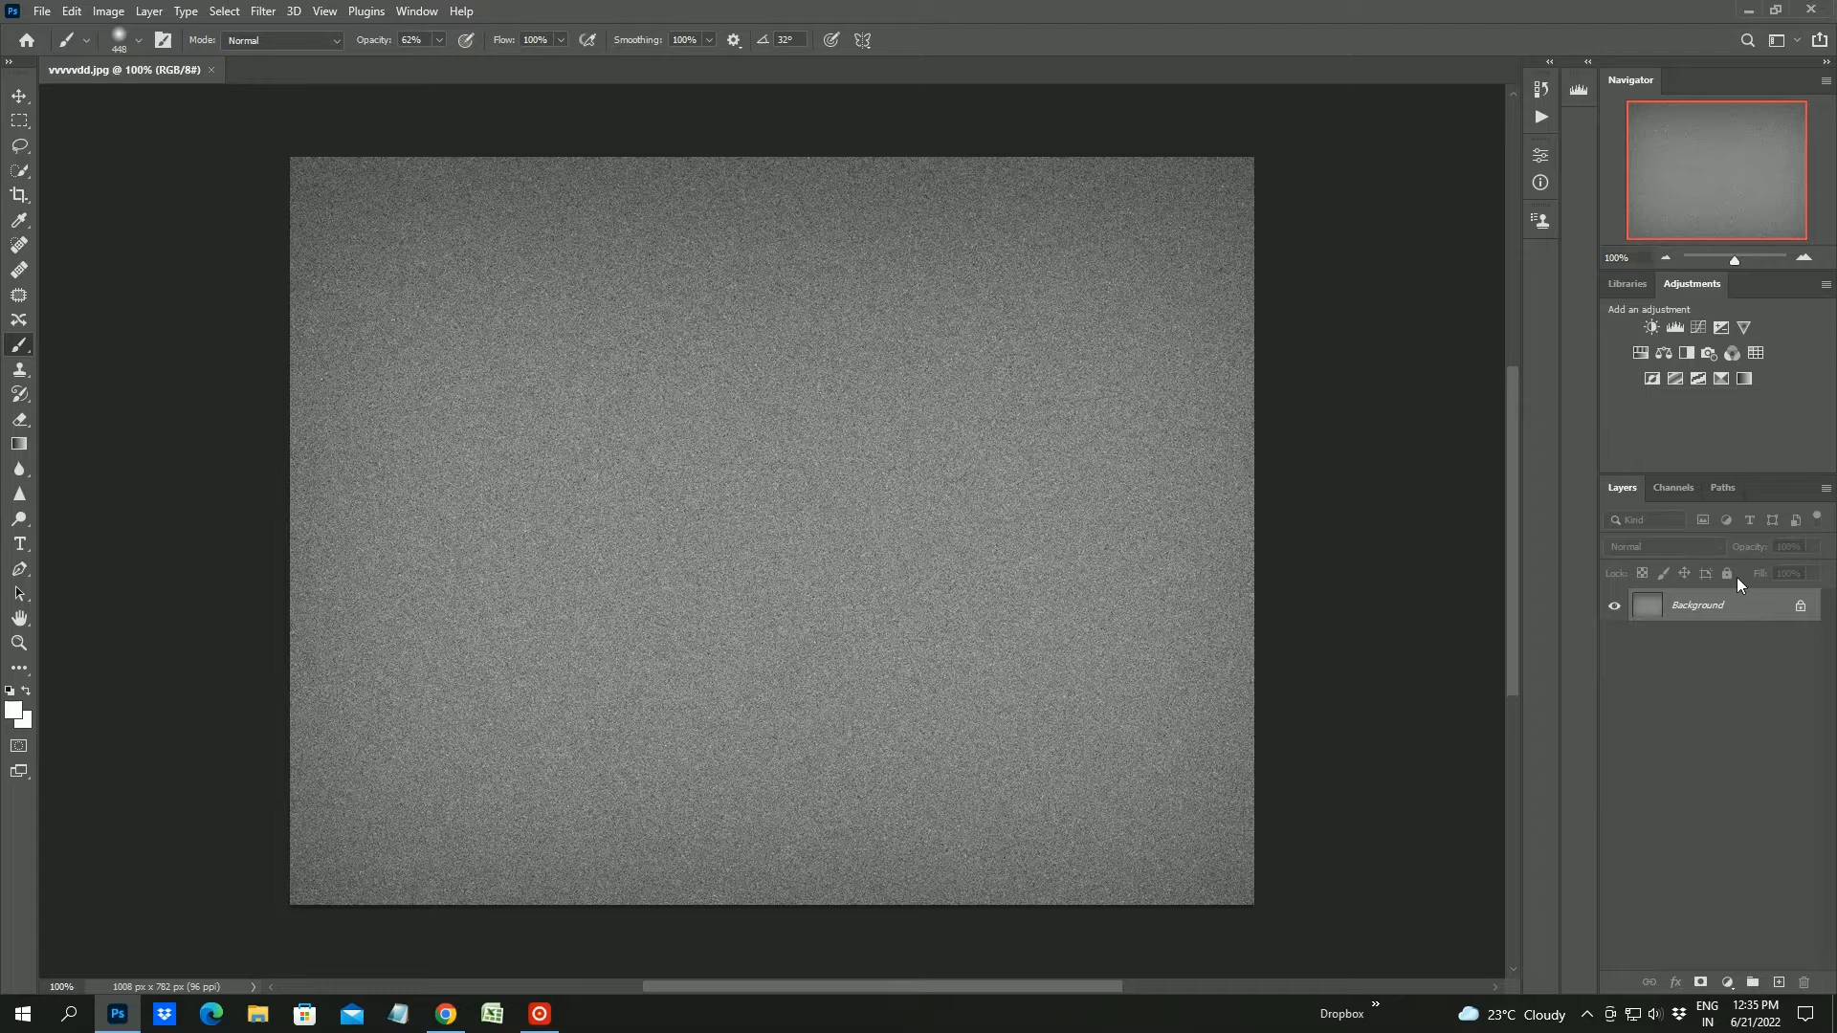
double_click(1758, 617)
left_click(1073, 305)
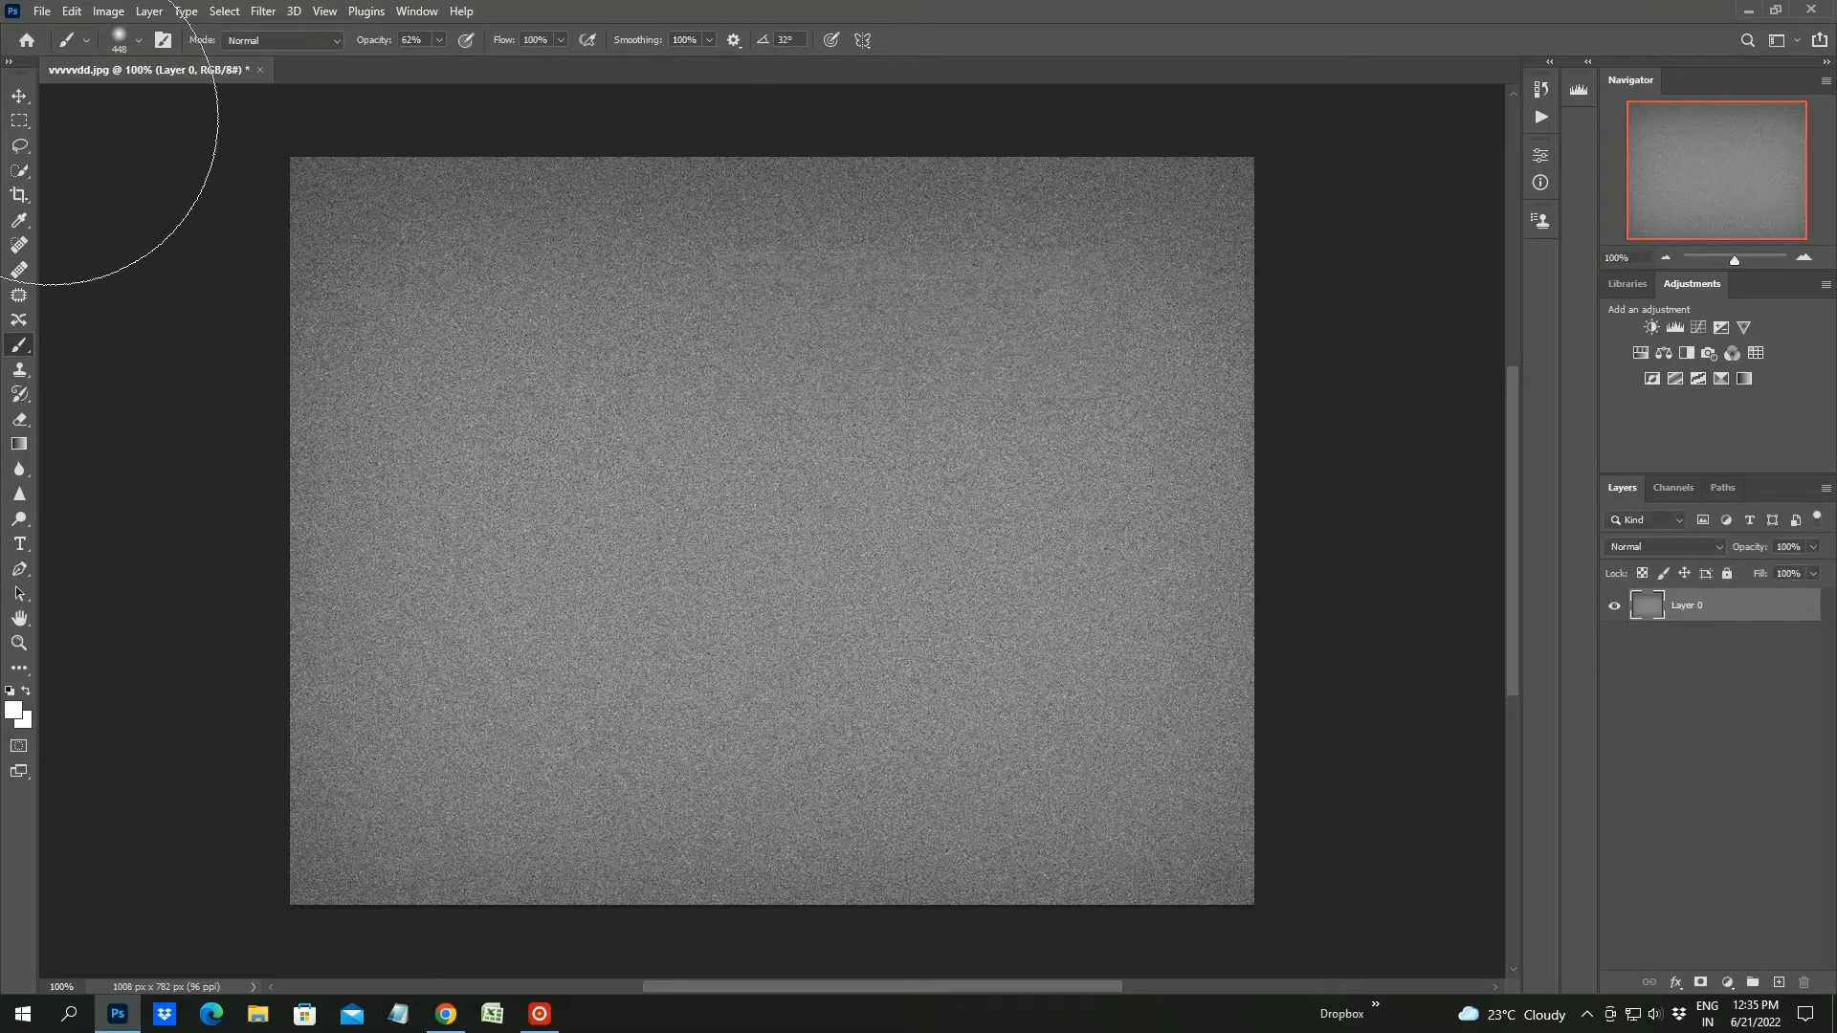
Open the MD logo file from the logo folder inside Mockups Logo
left_click(19, 97)
left_click(42, 11)
left_click(57, 50)
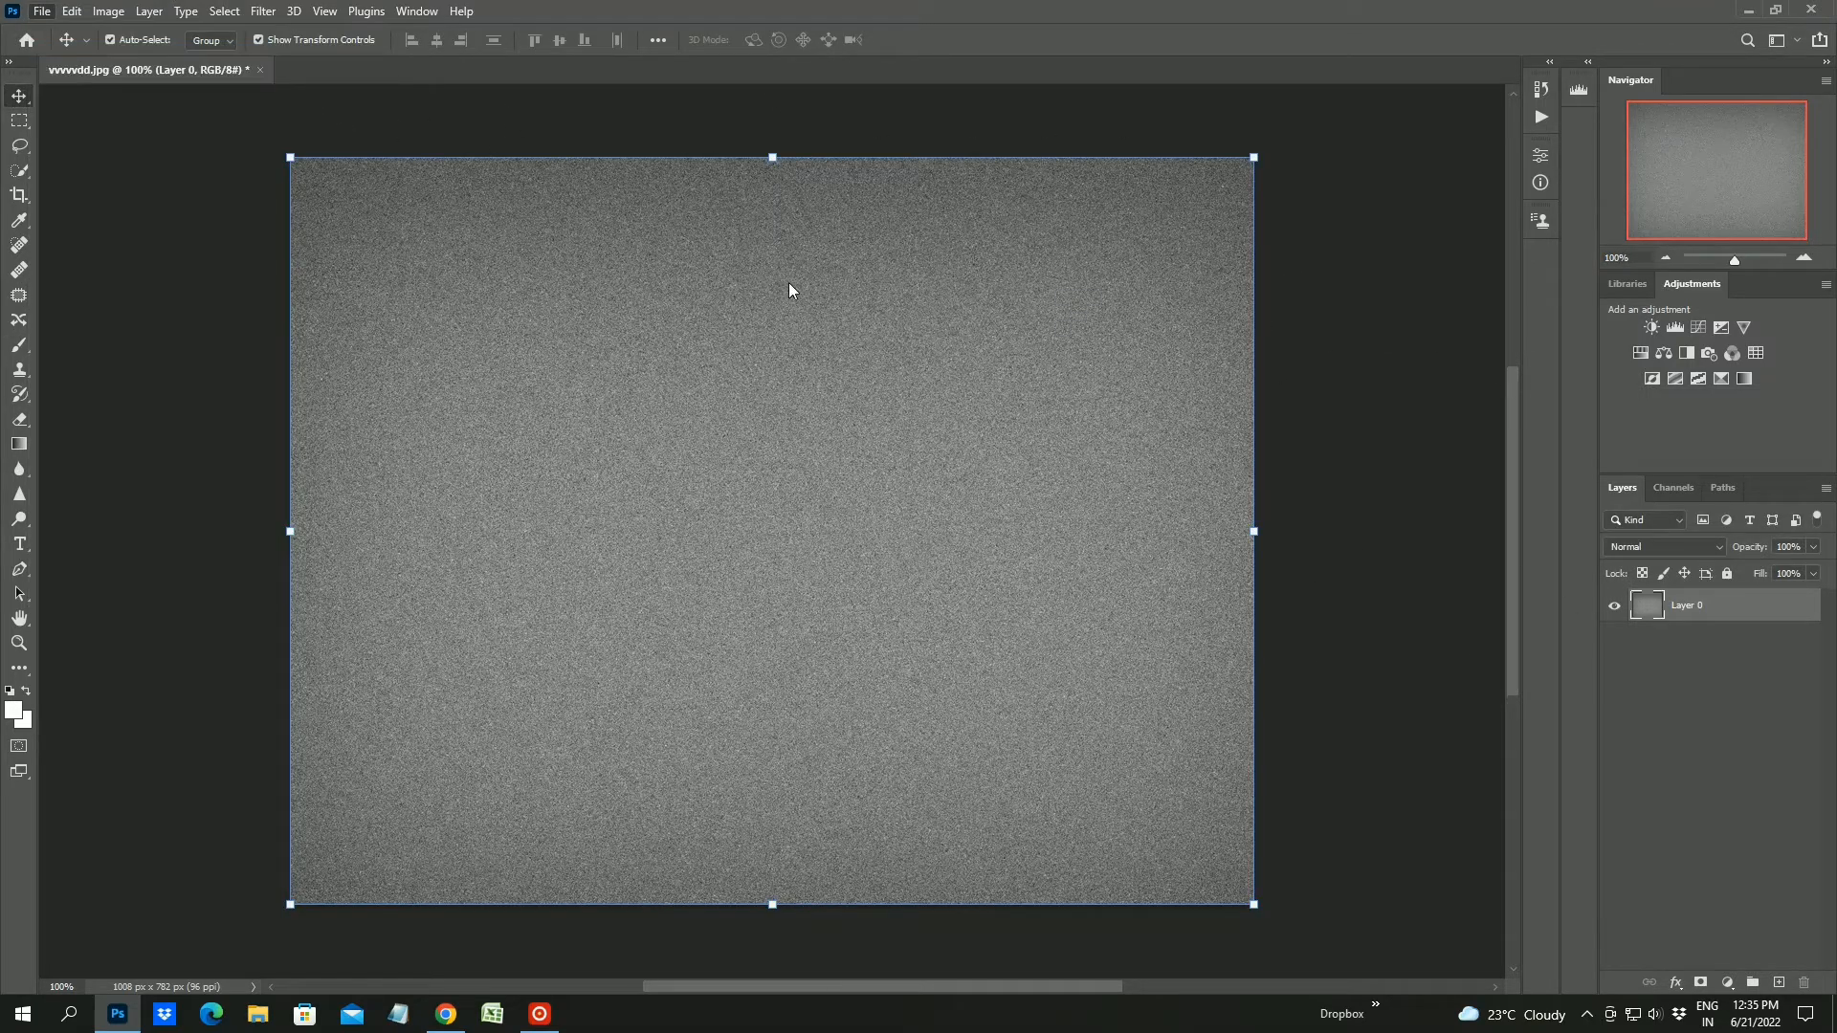
double_click(674, 428)
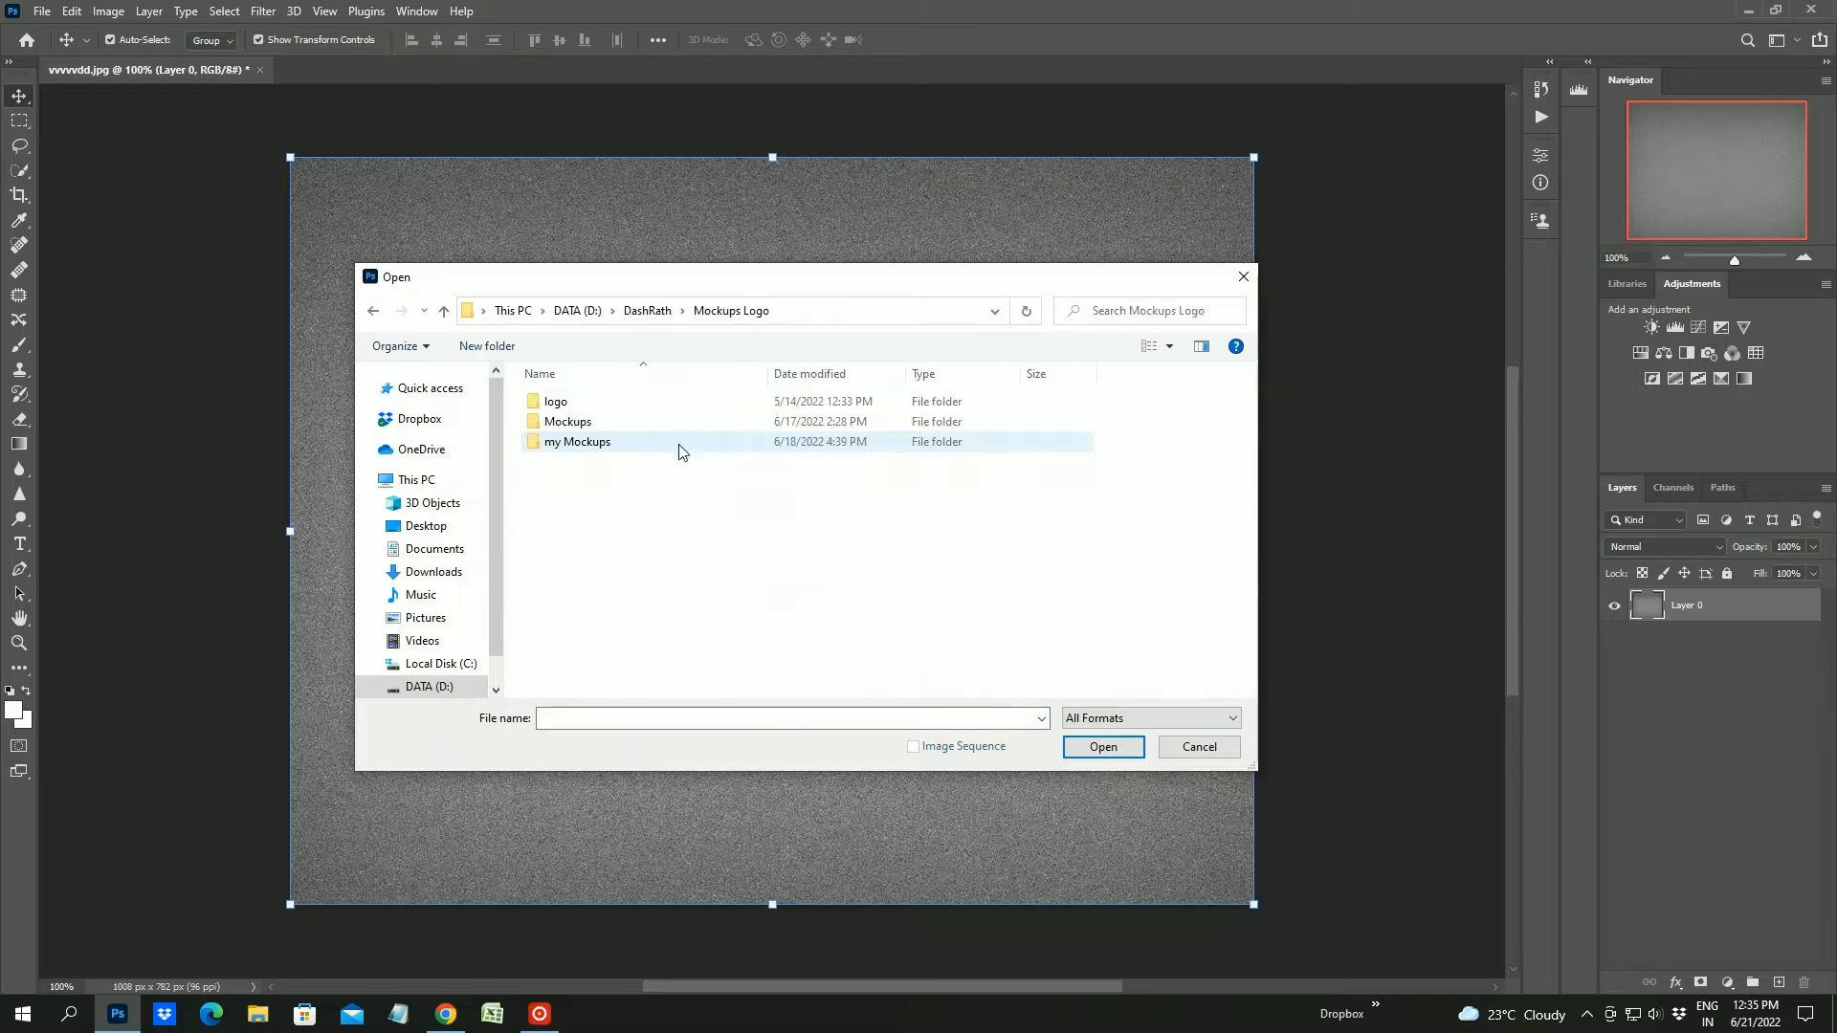
double_click(574, 404)
left_click_drag(1255, 452, 1261, 552)
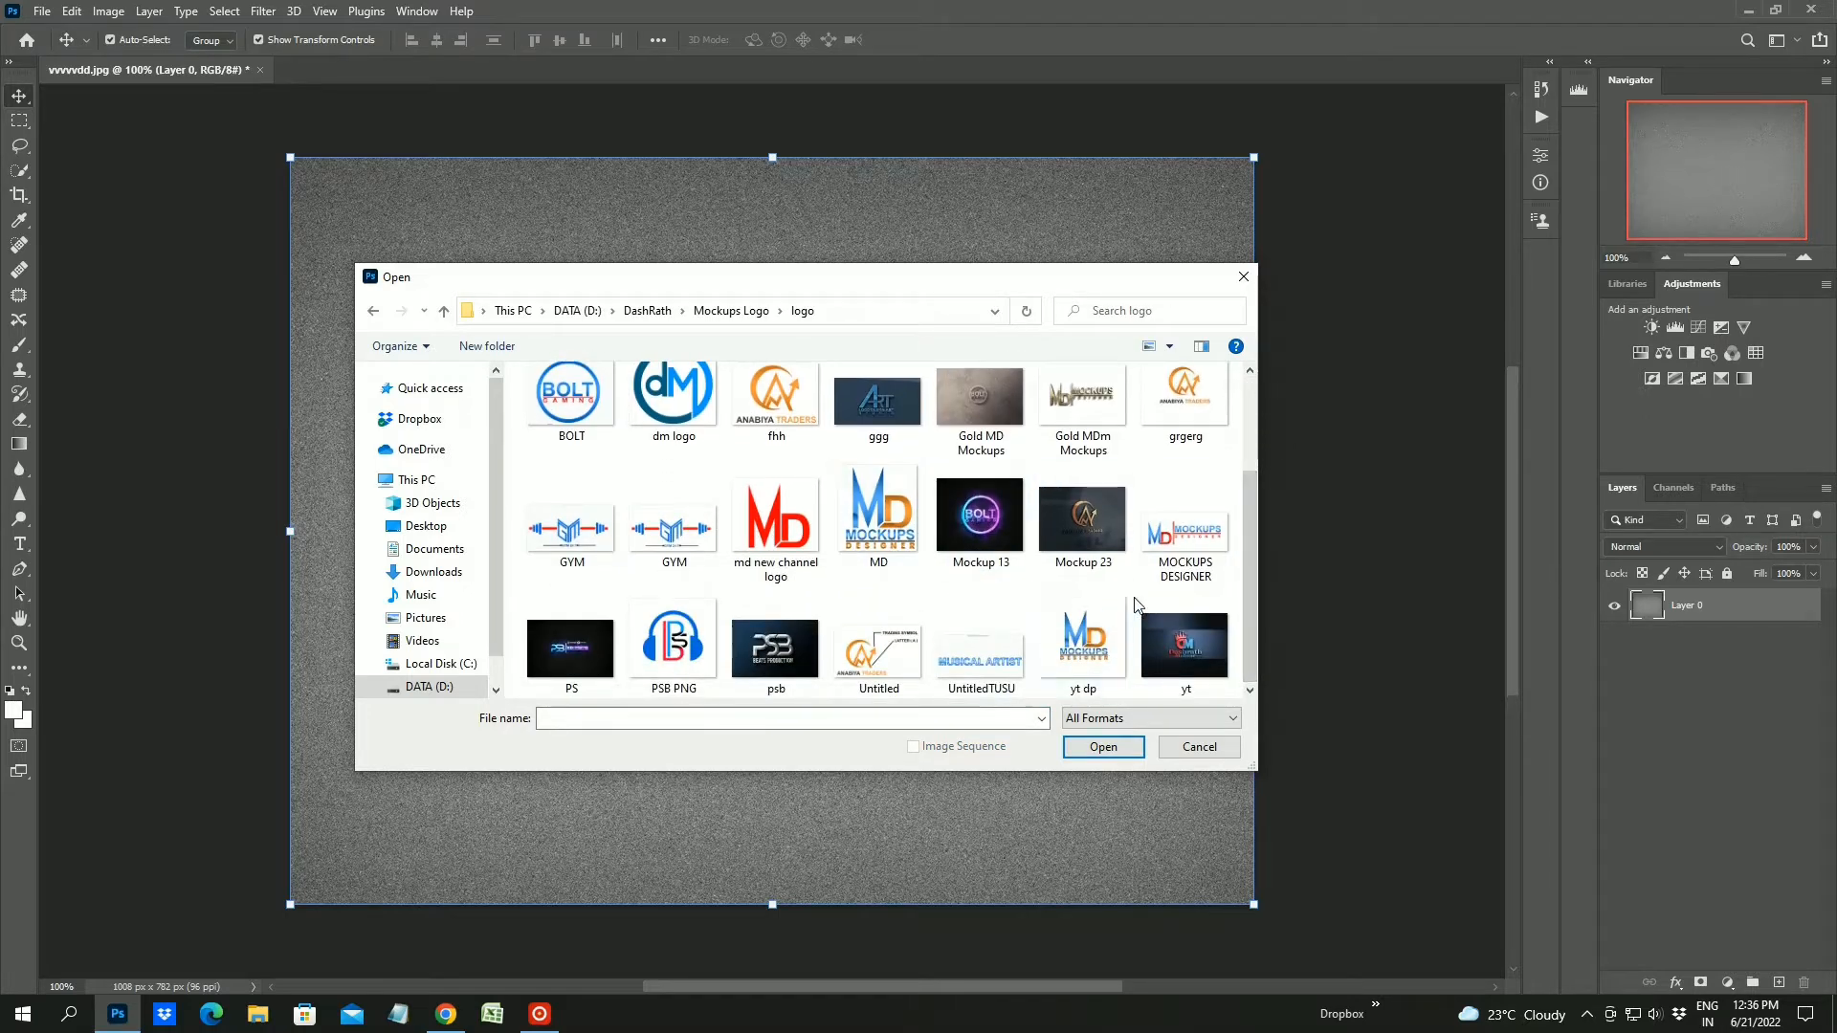
double_click(875, 501)
Bring the MD logo into the vvvvvdd document, scale it to about 56%, and place it near the canvas centre
left_click_drag(179, 227, 675, 450)
left_click_drag(1014, 849, 680, 485)
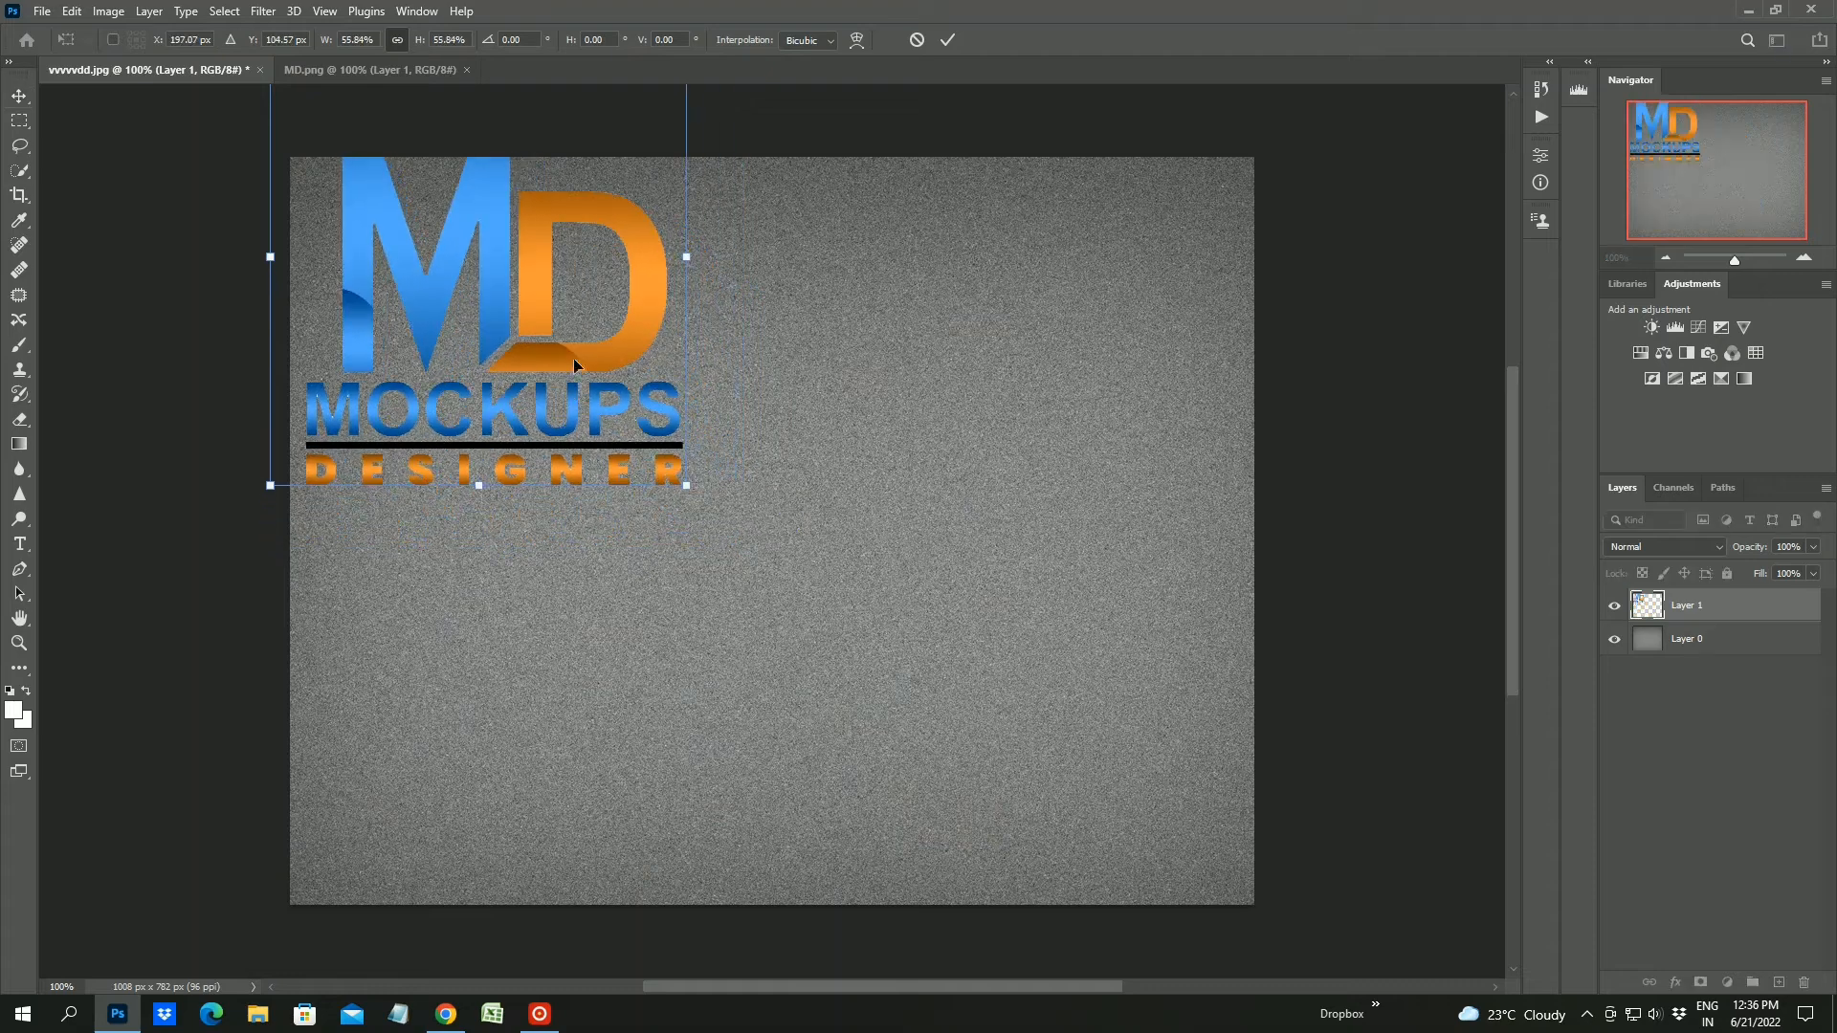
left_click_drag(573, 358, 853, 636)
key("Return")
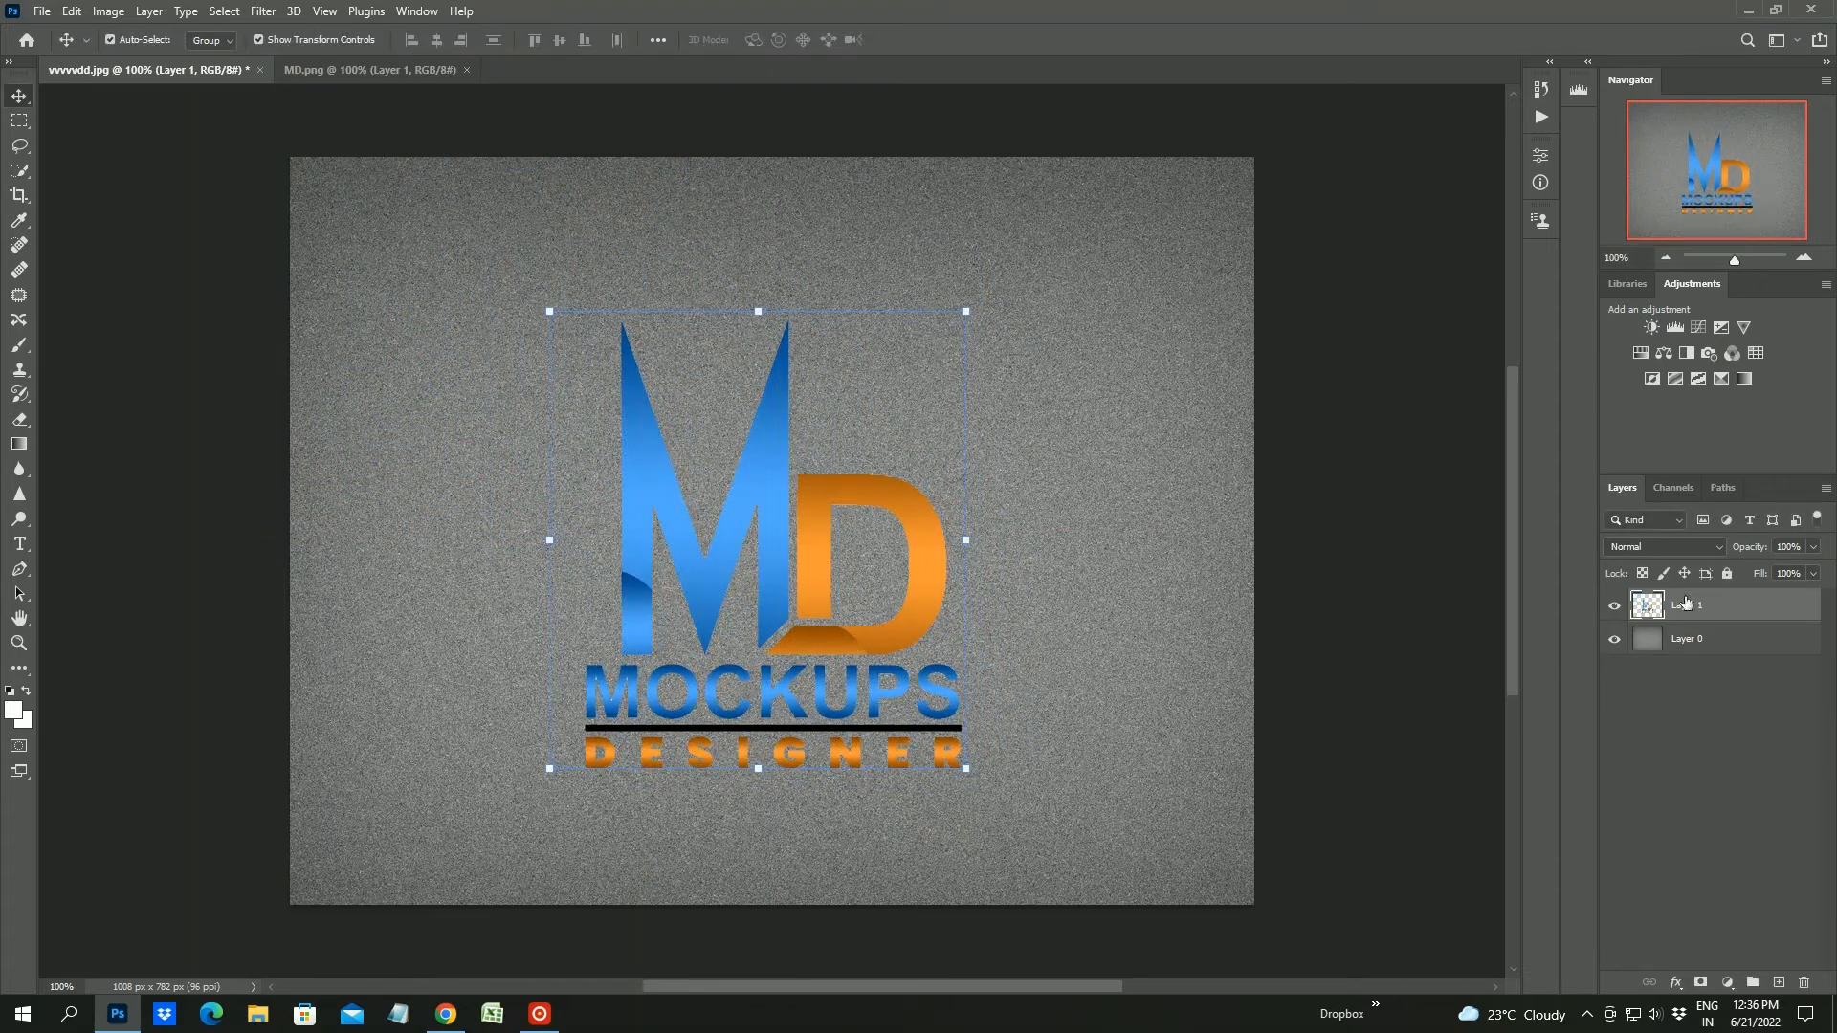
Convert the logo layer to a smart object, duplicate it, hide the duplicate, and select the original Layer 1
right_click(1732, 606)
left_click(1560, 450)
key("ctrl+j")
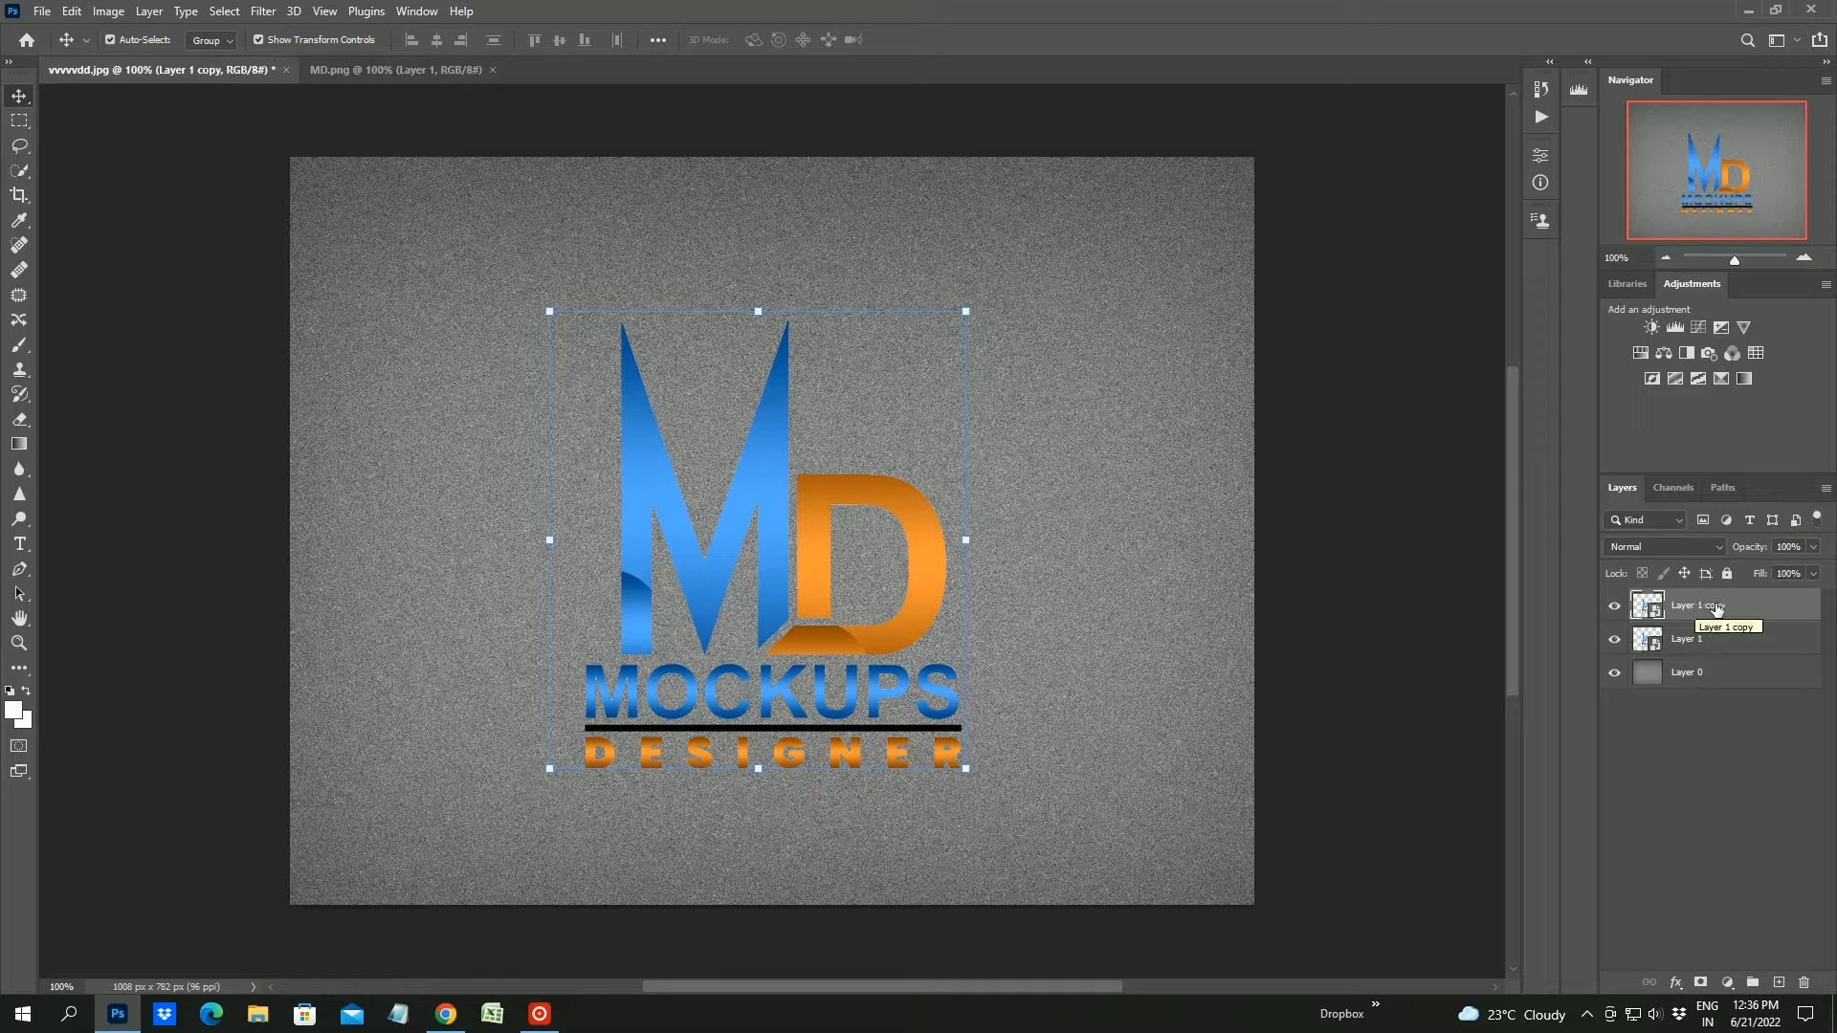
key("ctrl+comma")
left_click(1712, 638)
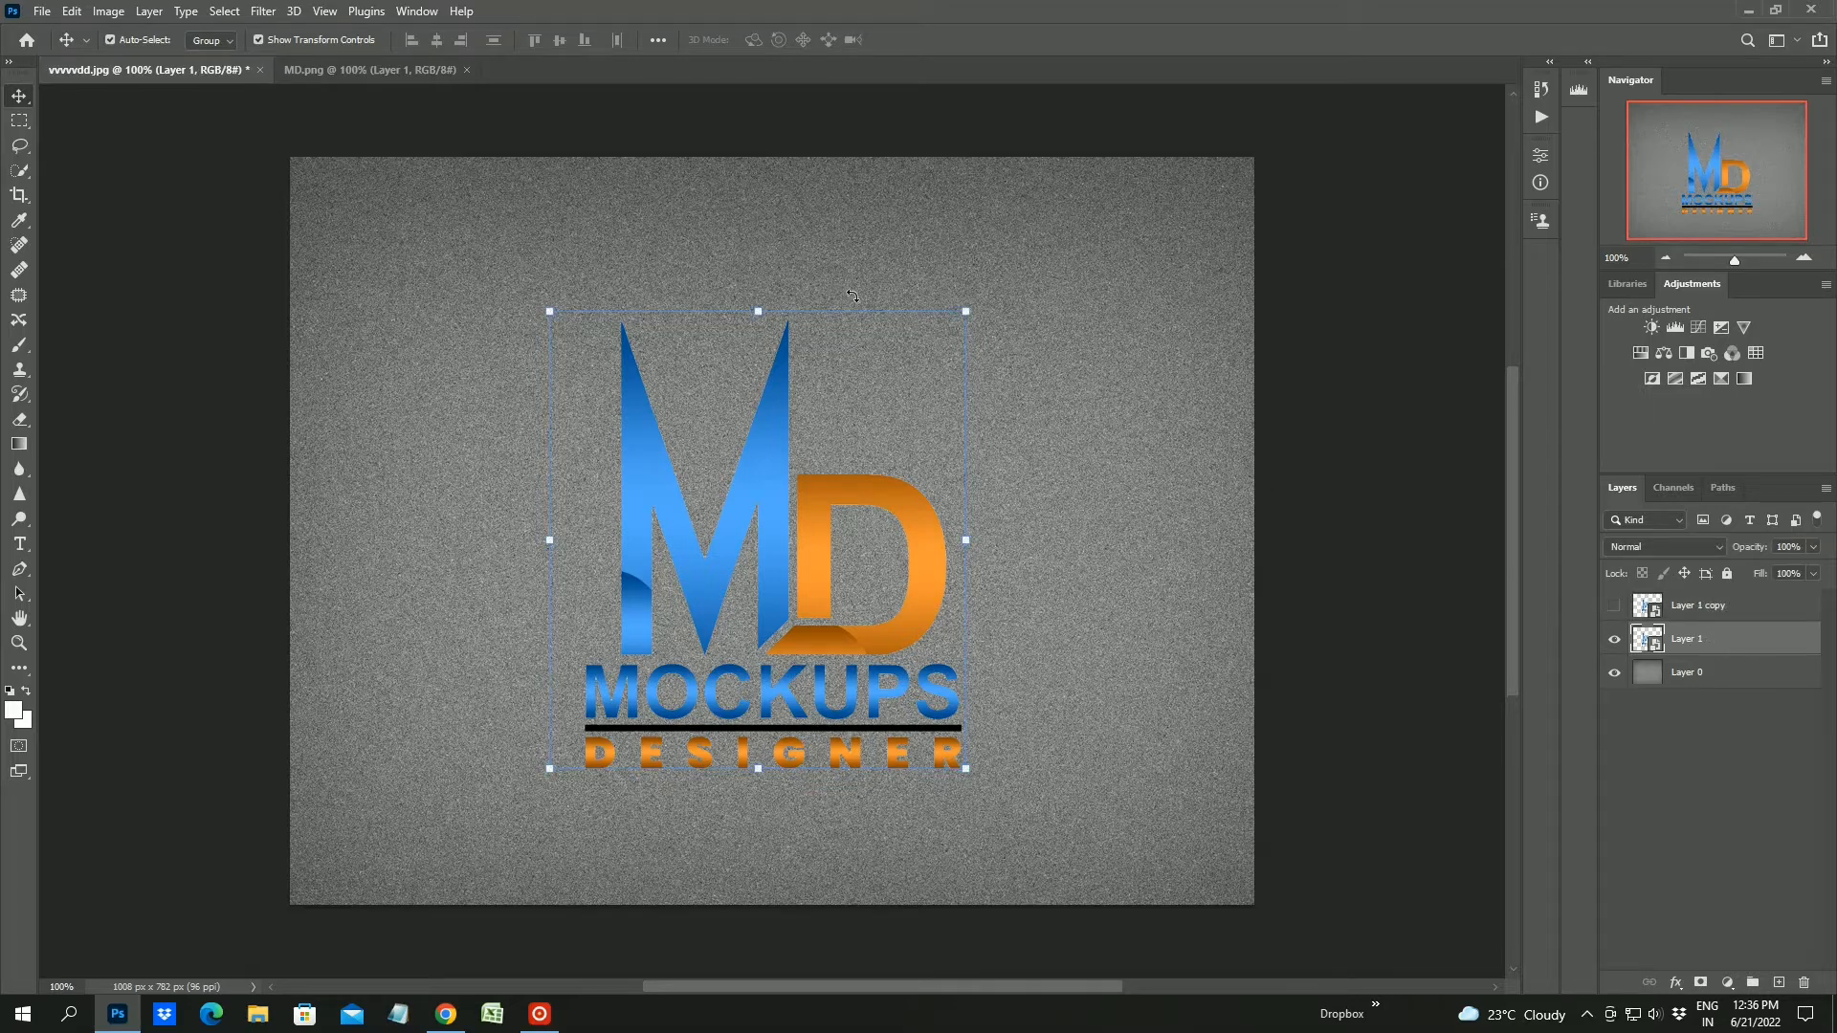
Nudge the visible logo slightly upward on the canvas
left_click_drag(762, 449, 763, 440)
right_click(768, 423)
left_click(760, 303)
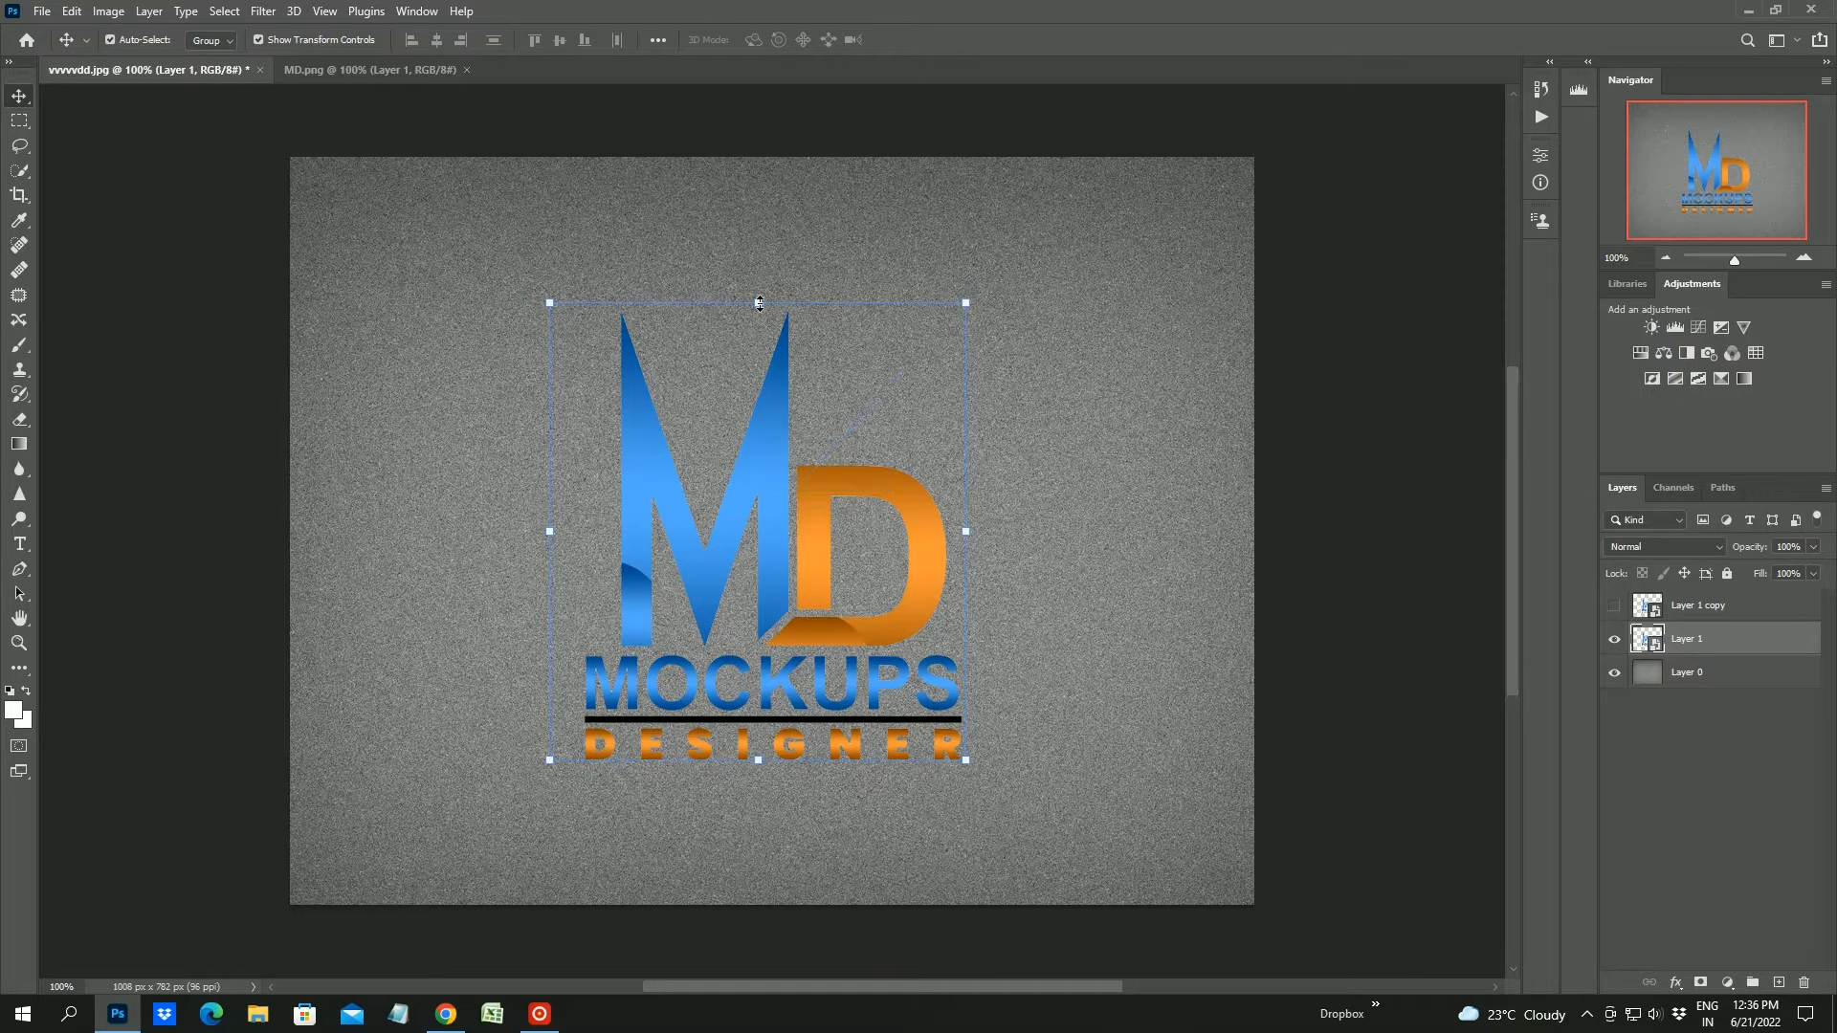
right_click(788, 387)
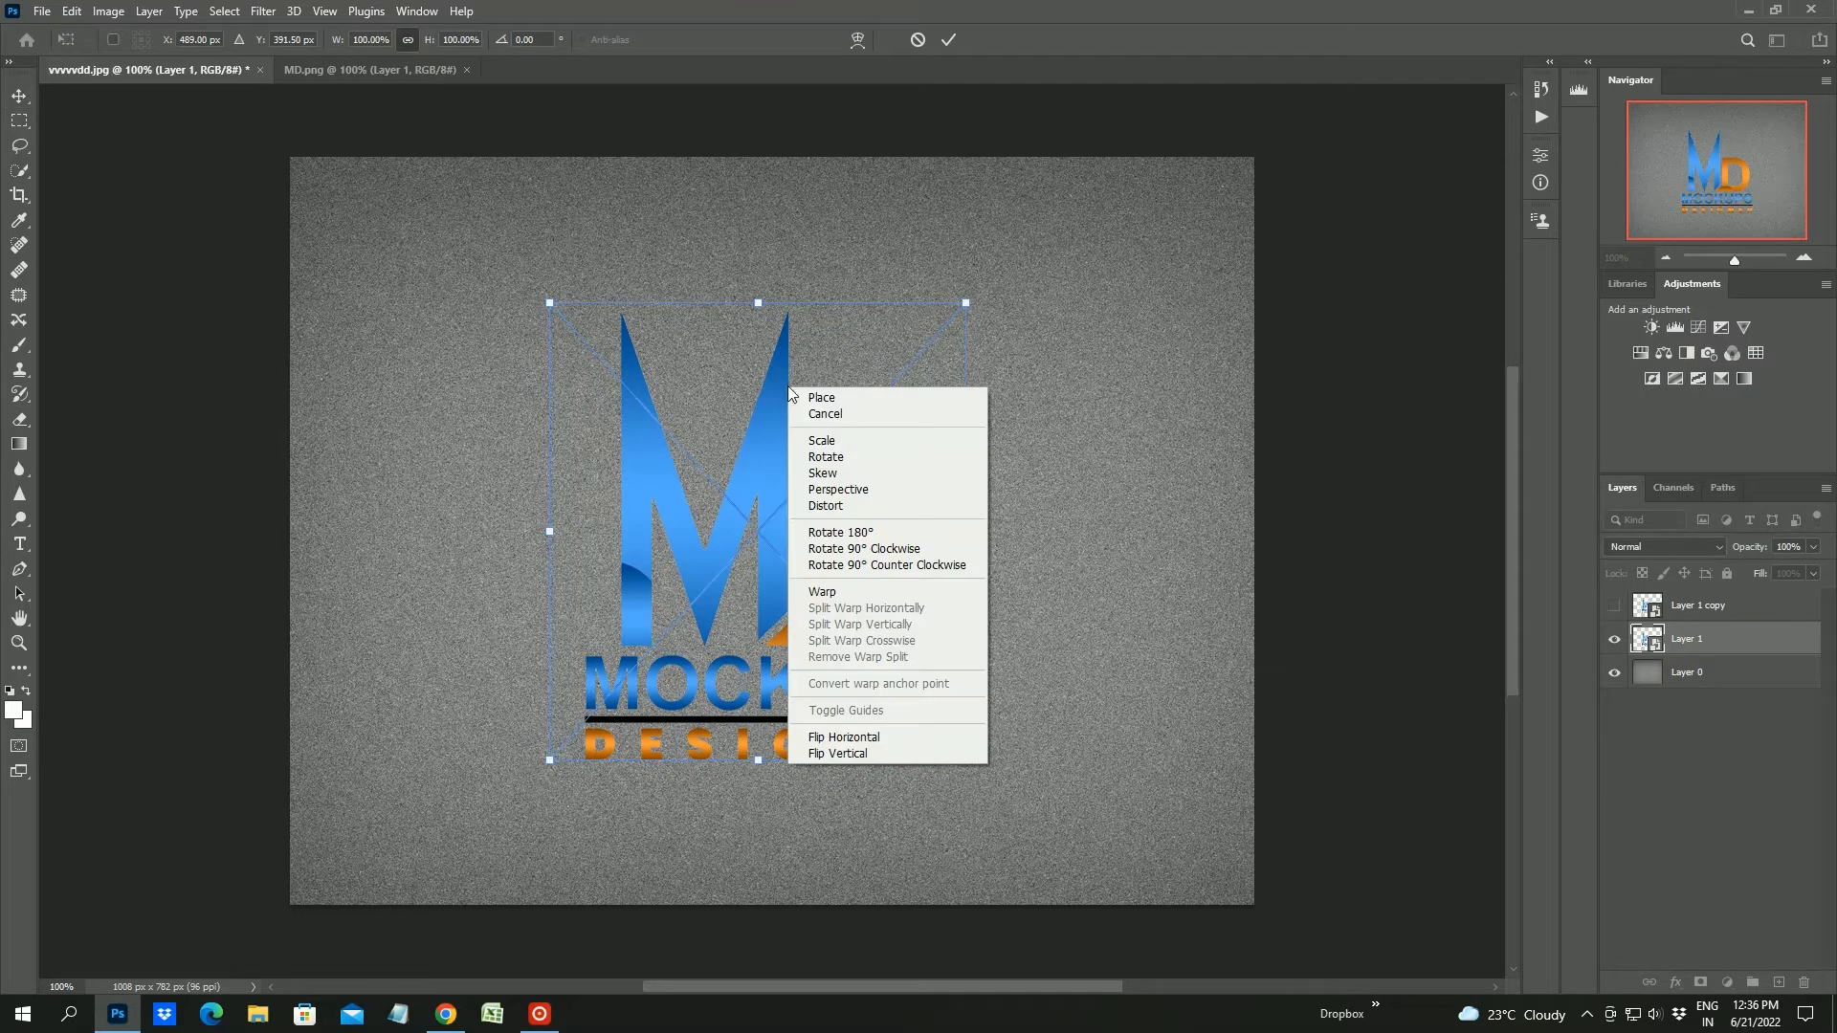
left_click(844, 481)
left_click_drag(549, 301, 613, 370)
key("ctrl+z")
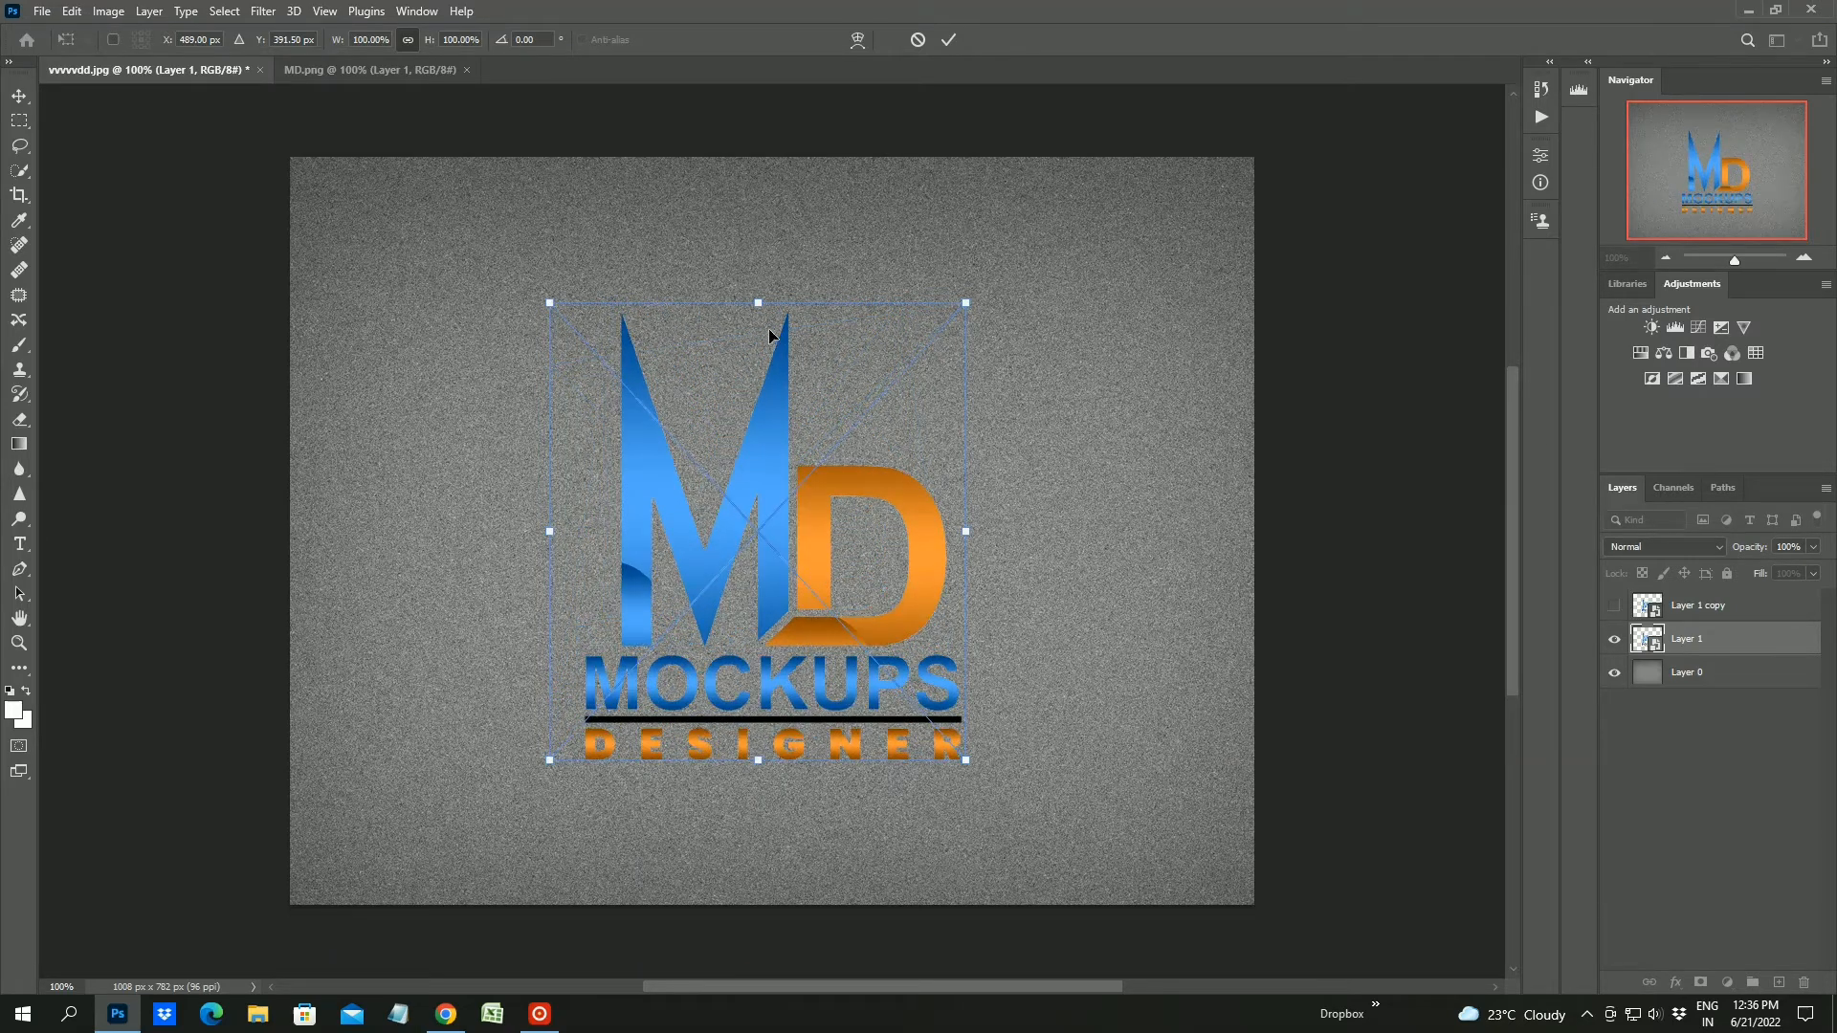
Distort the logo's four corners so it leans back in perspective with a tilt of about 13°
right_click(778, 356)
left_click(829, 465)
left_click_drag(578, 317, 669, 368)
left_click_drag(549, 762, 546, 685)
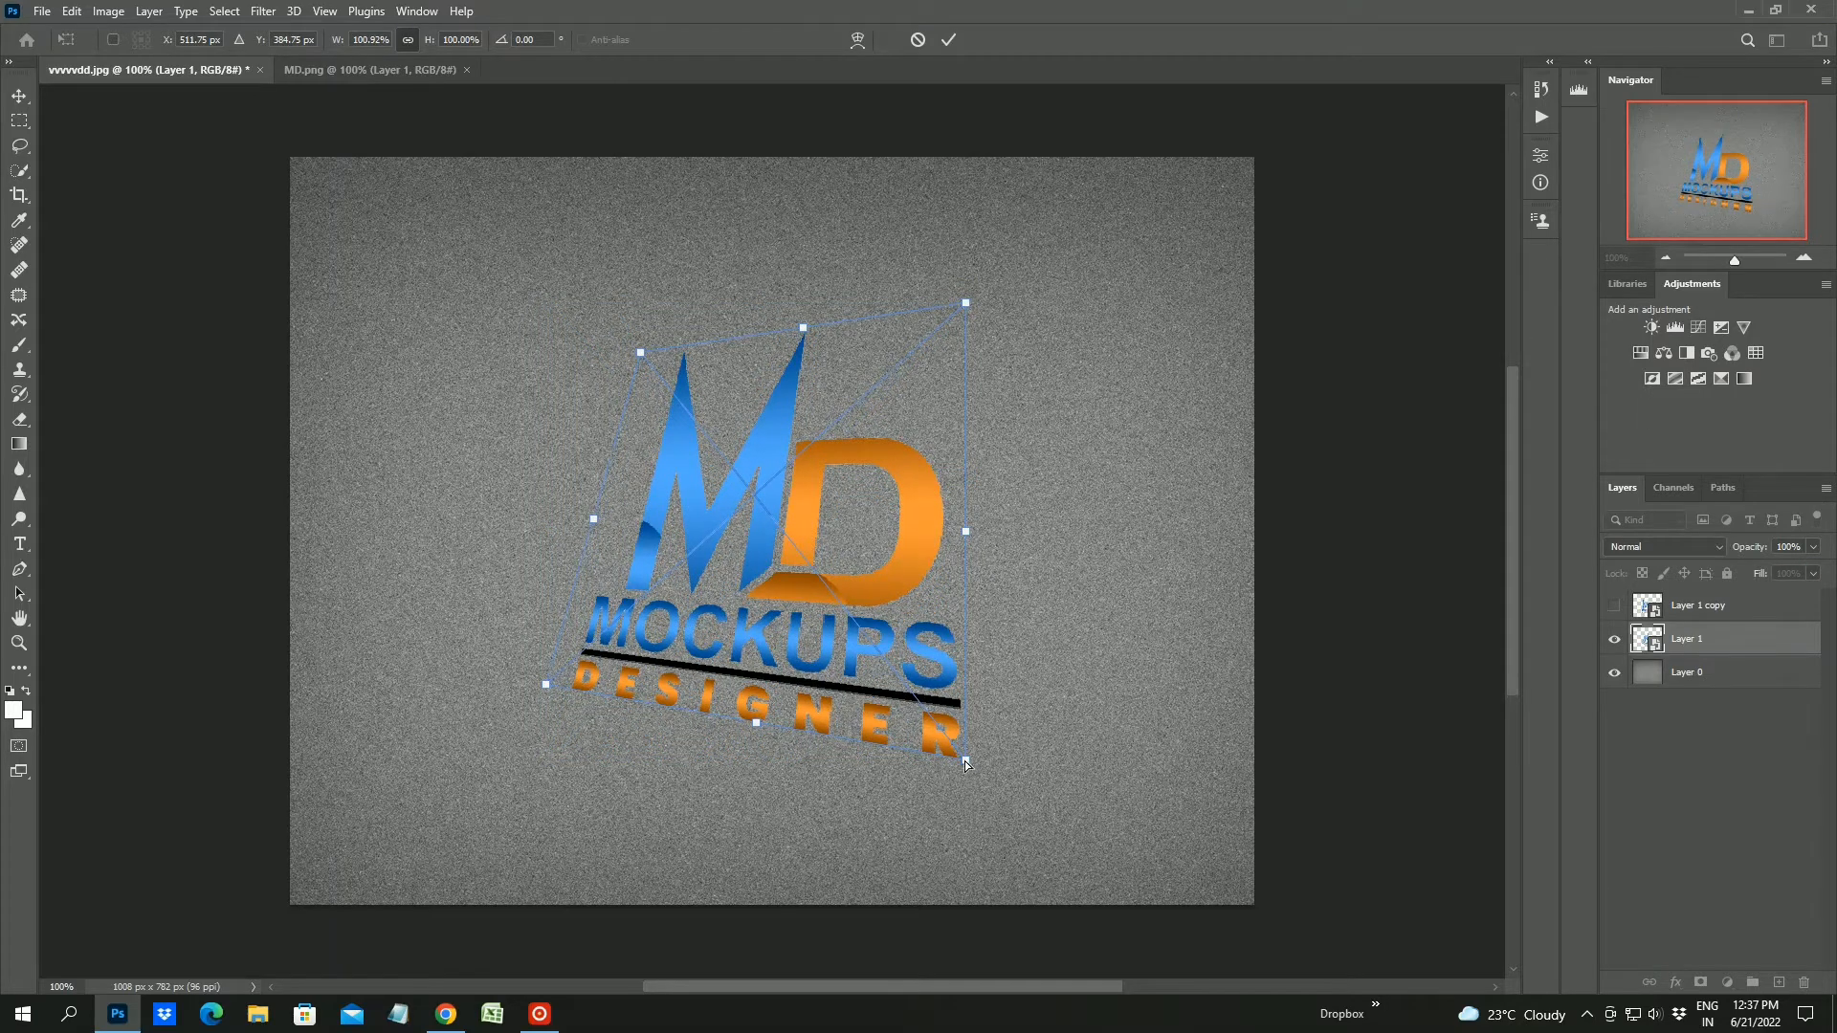
mouse_move(965, 762)
left_mouse_down()
mouse_move(894, 715)
mouse_move(944, 733)
left_mouse_up()
left_click_drag(965, 303, 996, 358)
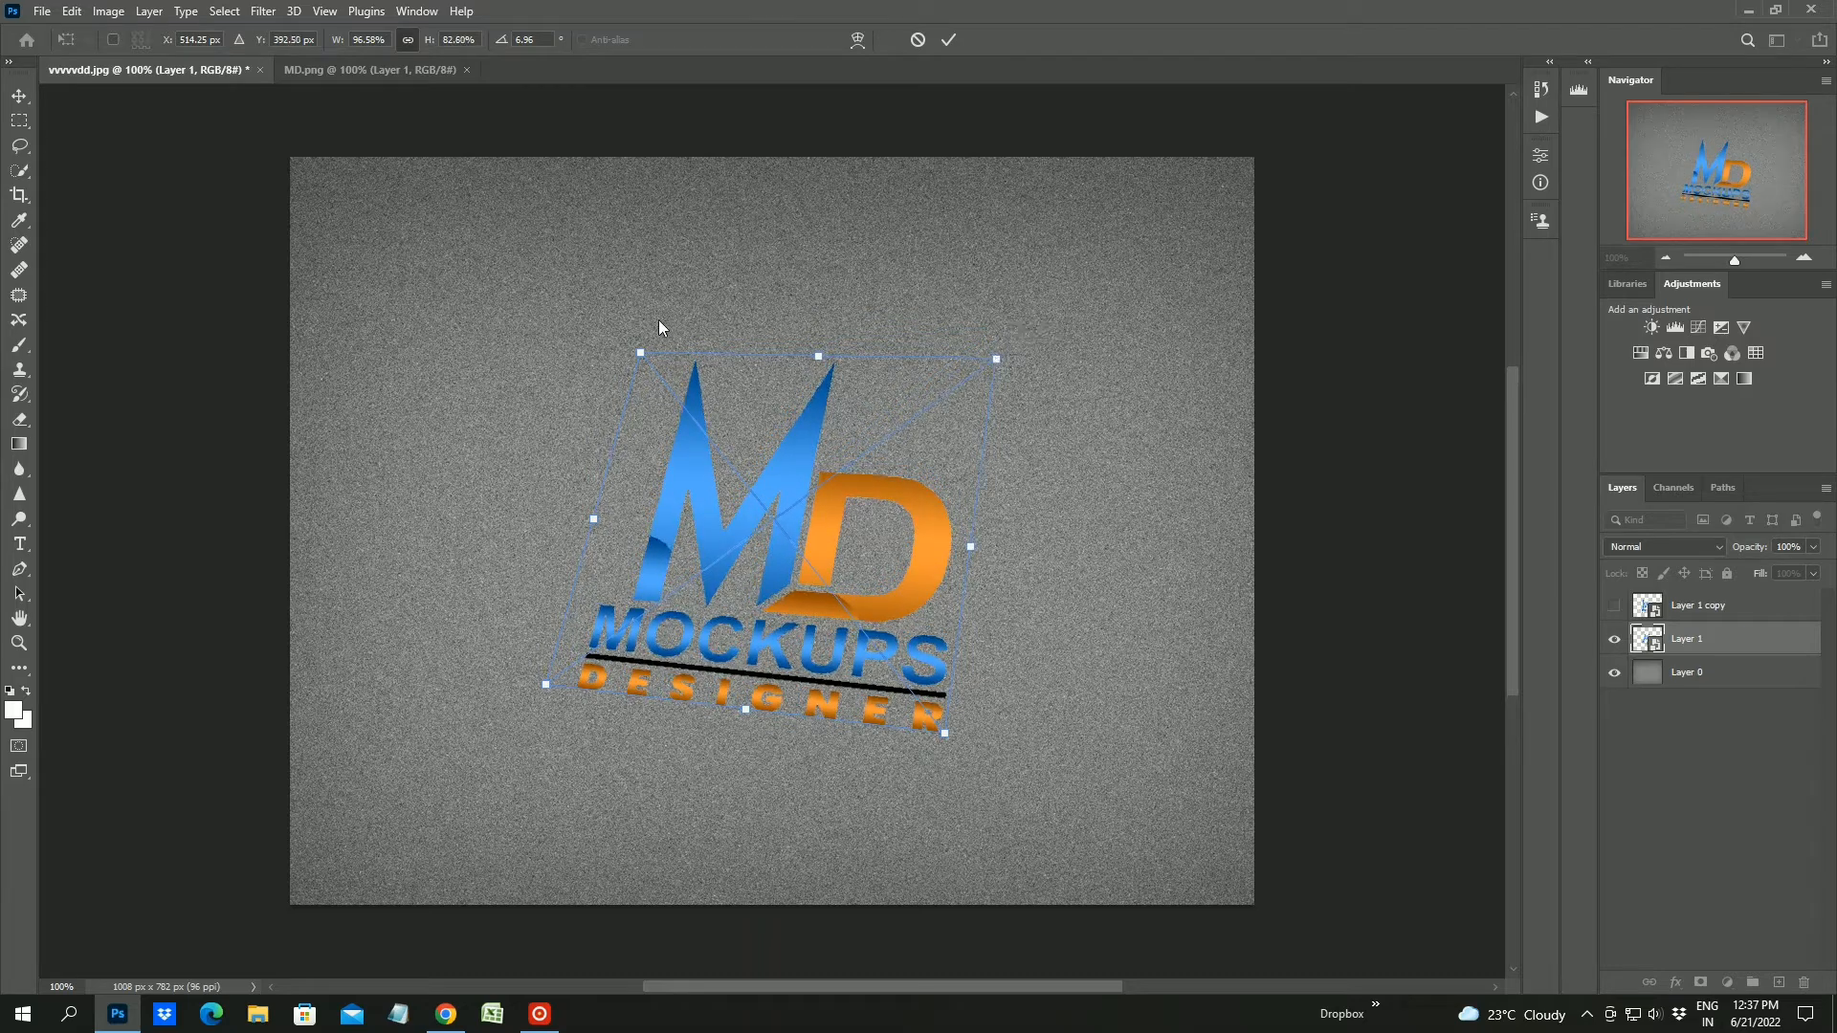
left_click_drag(640, 354, 678, 393)
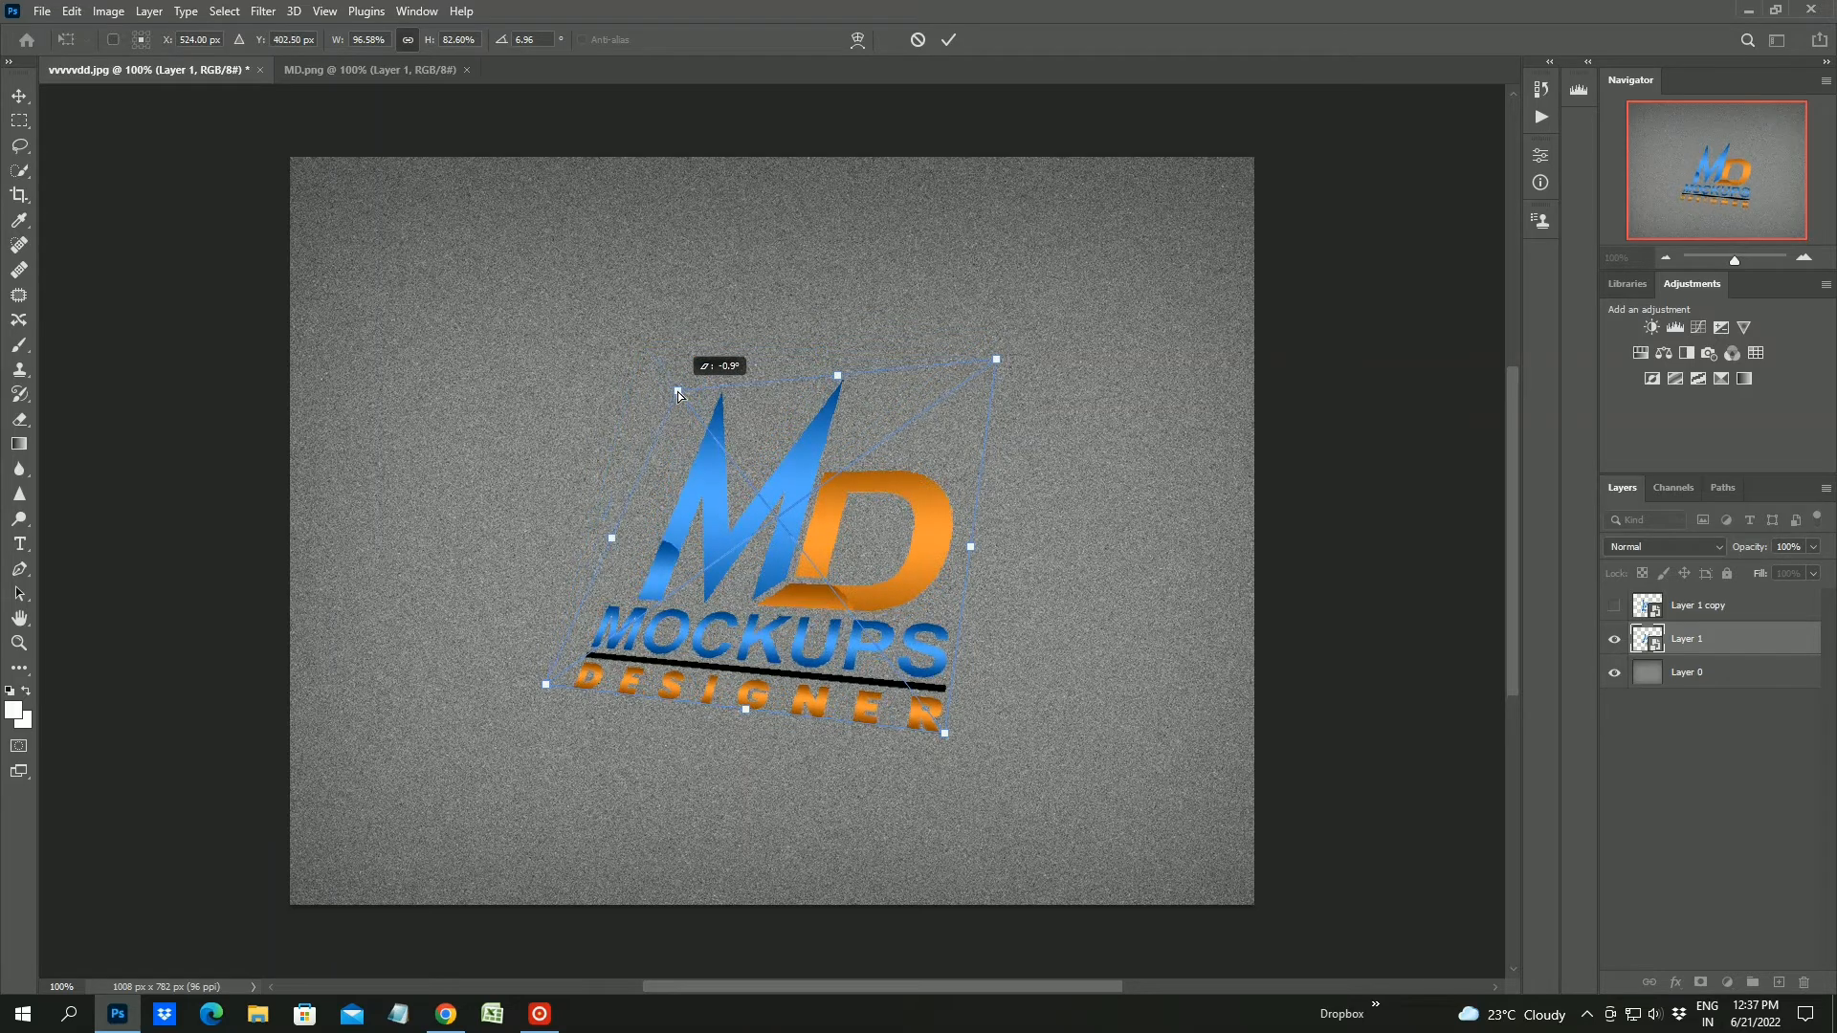
left_click_drag(542, 685, 499, 641)
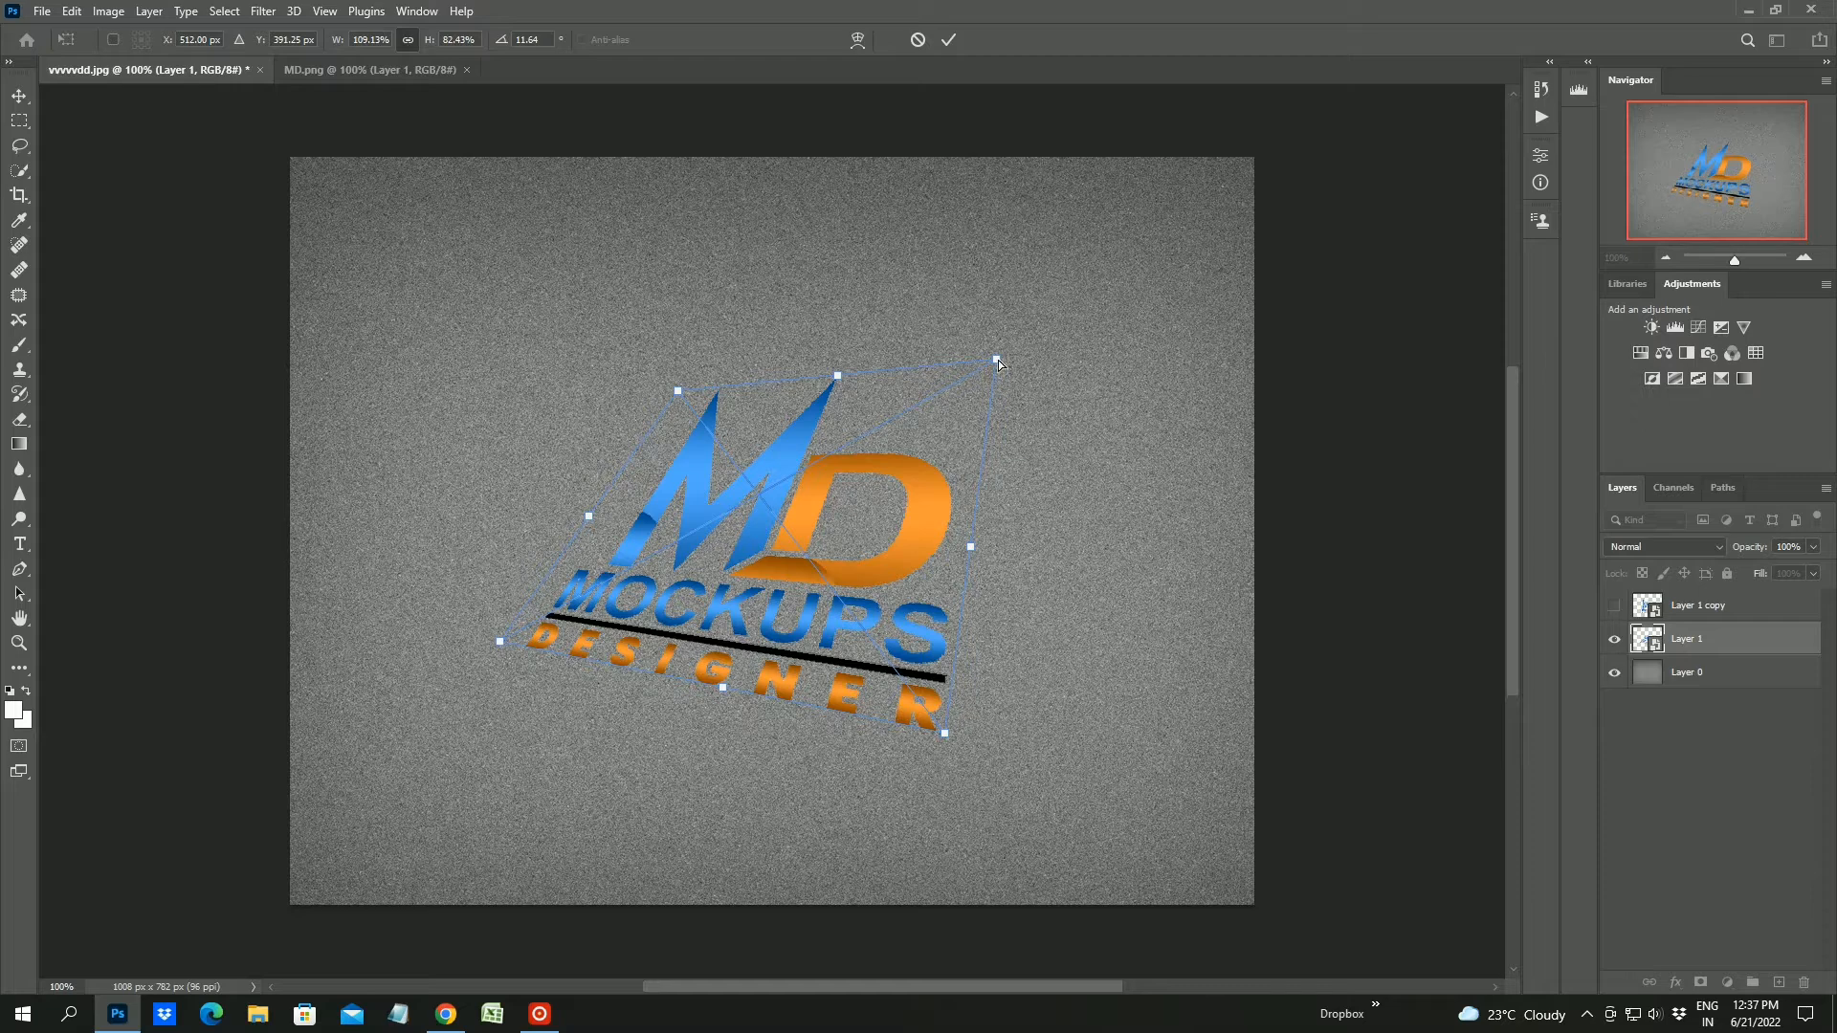
left_click_drag(998, 364, 1008, 339)
left_click_drag(944, 734, 904, 735)
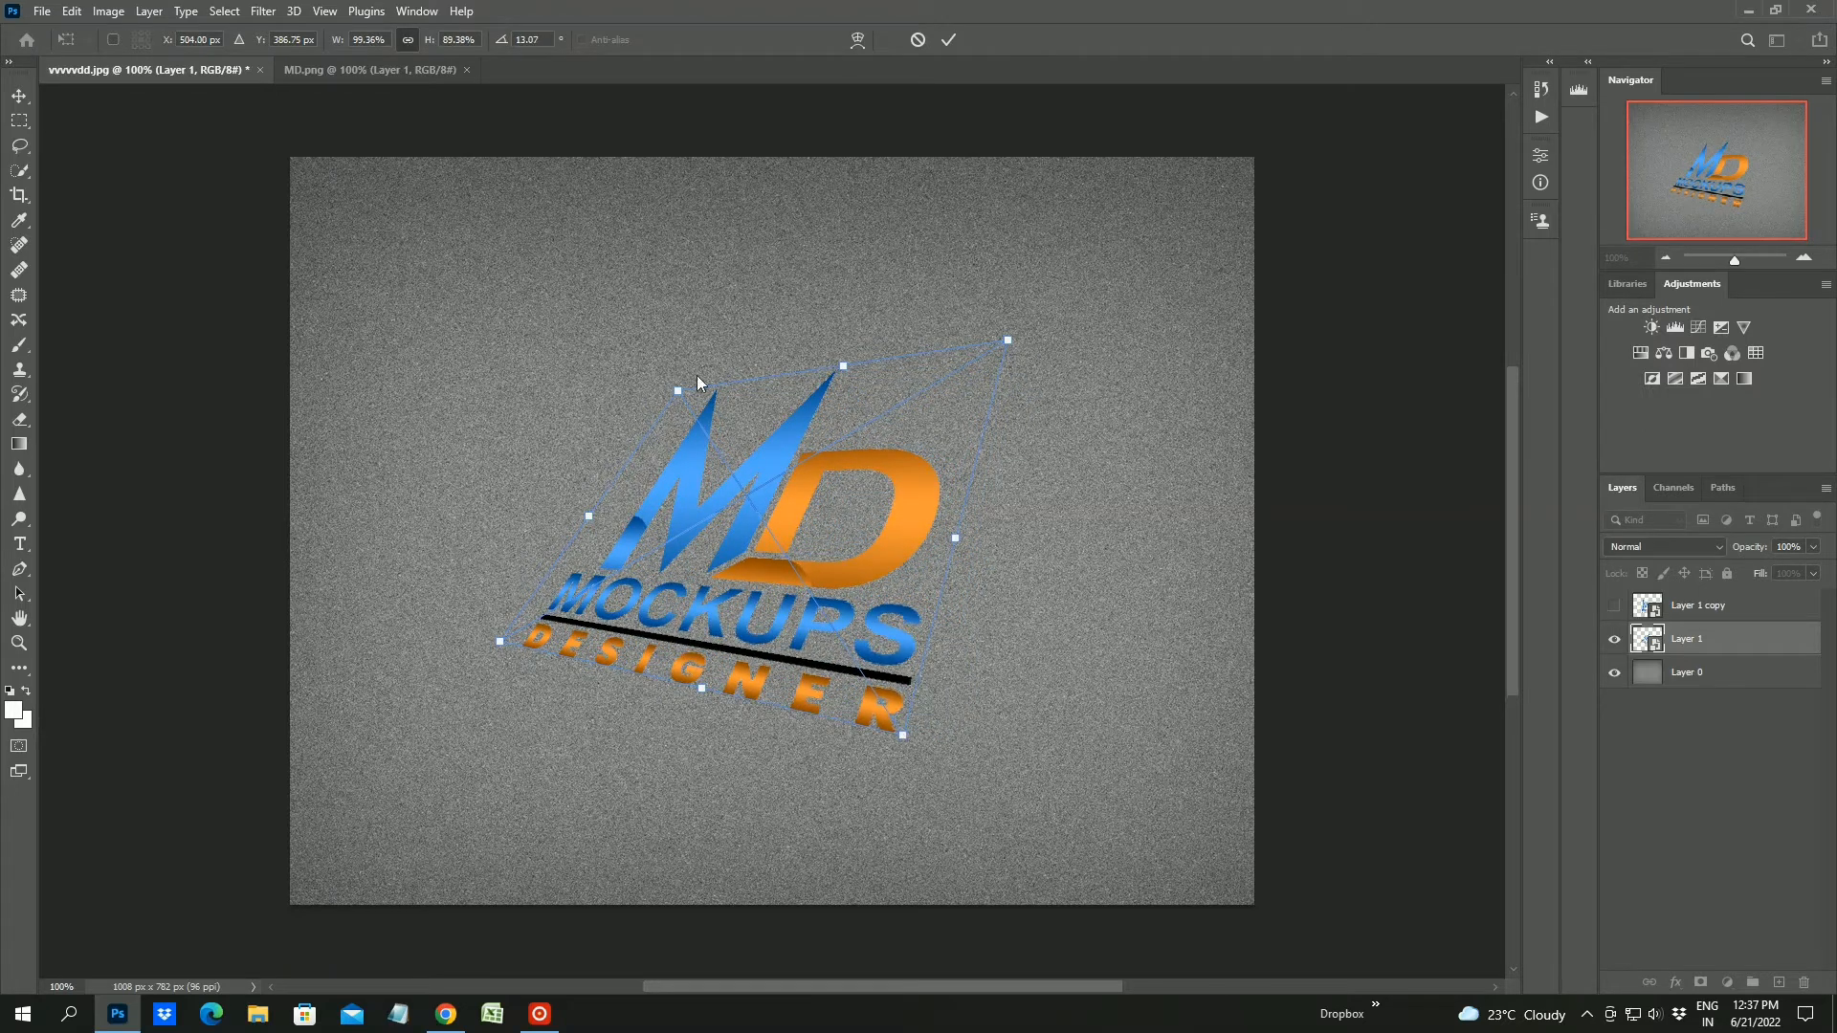
left_click_drag(679, 390, 656, 345)
key("Return")
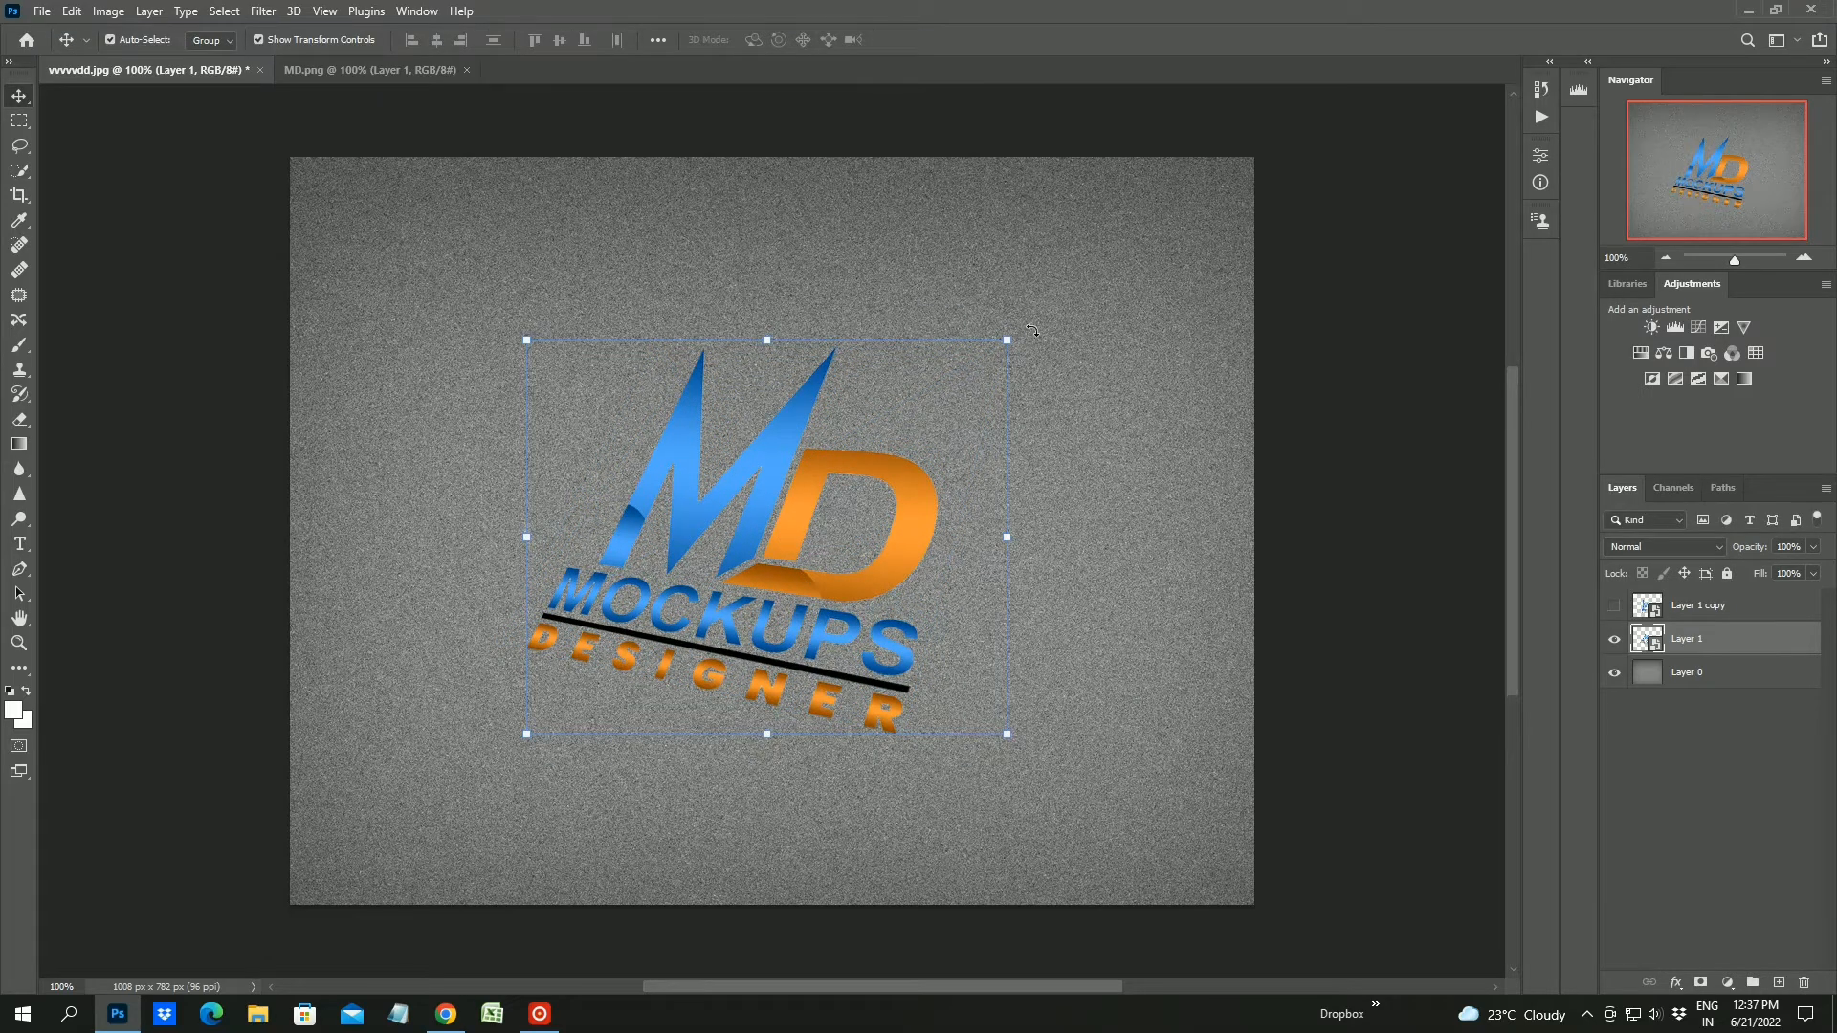
Rotate the logo clockwise to about 36° and distort its corners inward so it lies flatter on the surface
left_click_drag(1031, 330, 1129, 392)
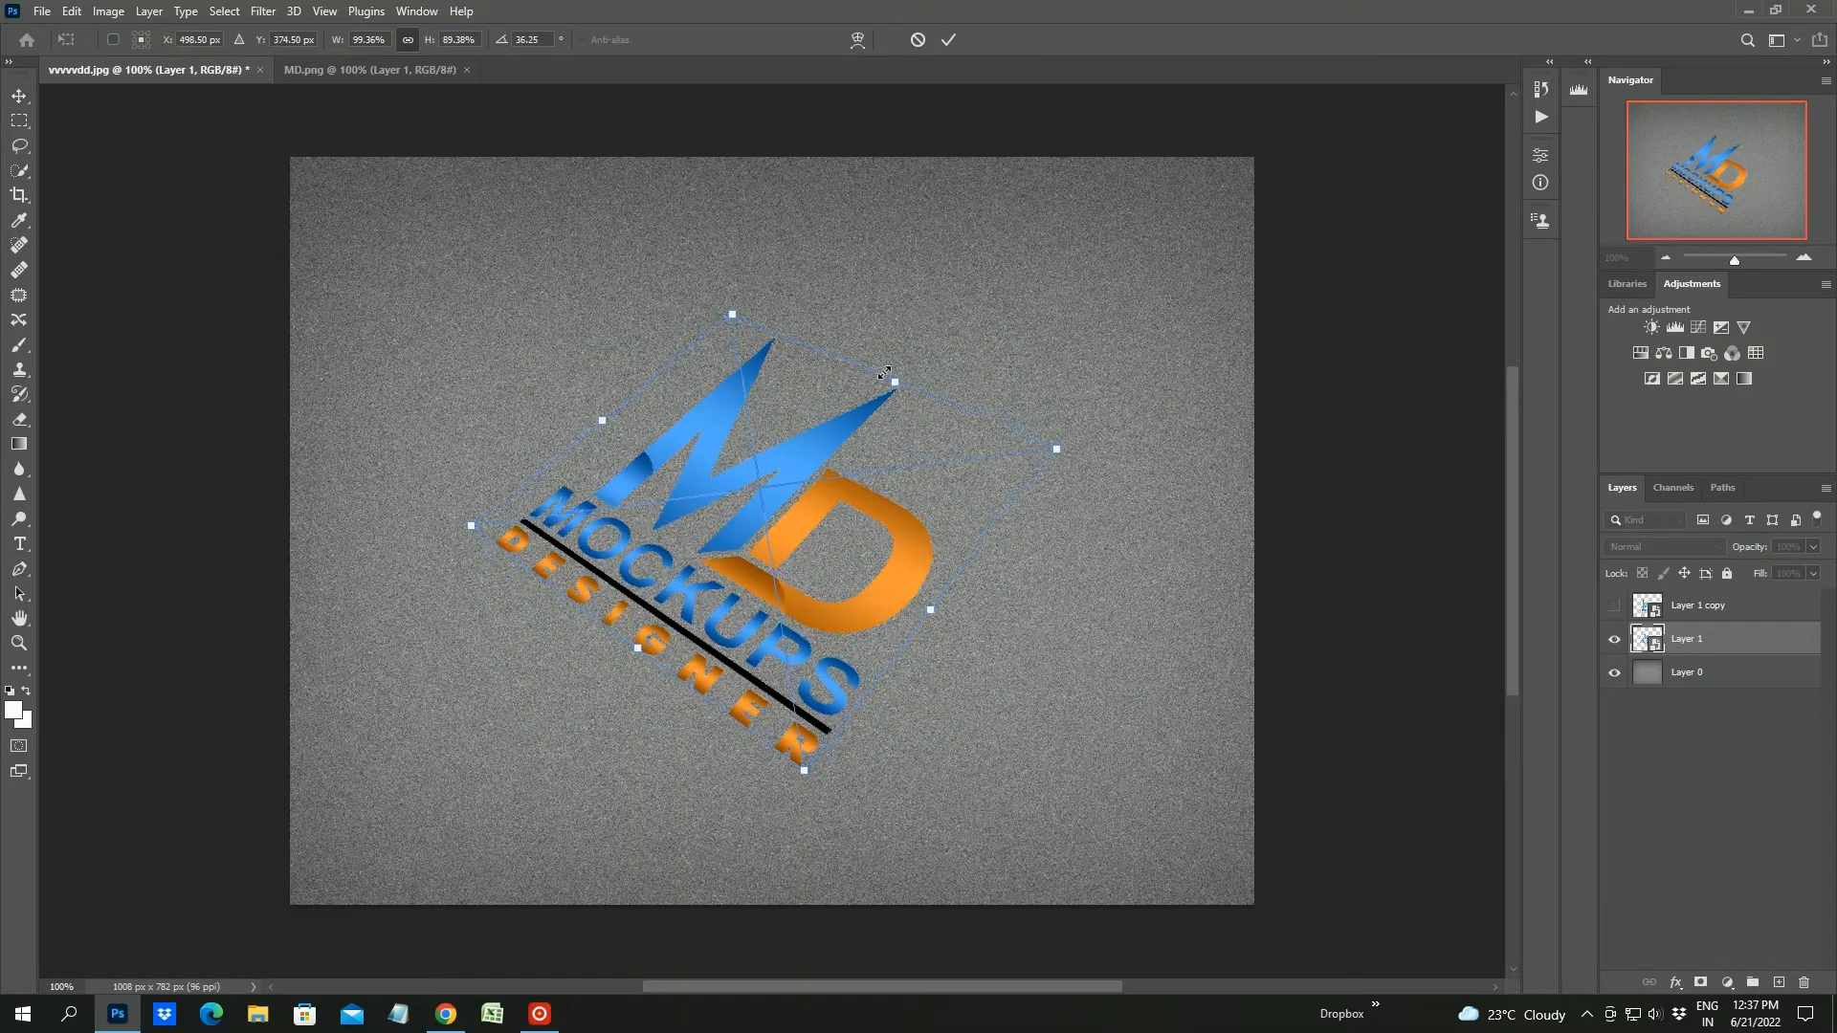
right_click(747, 385)
left_click(818, 507)
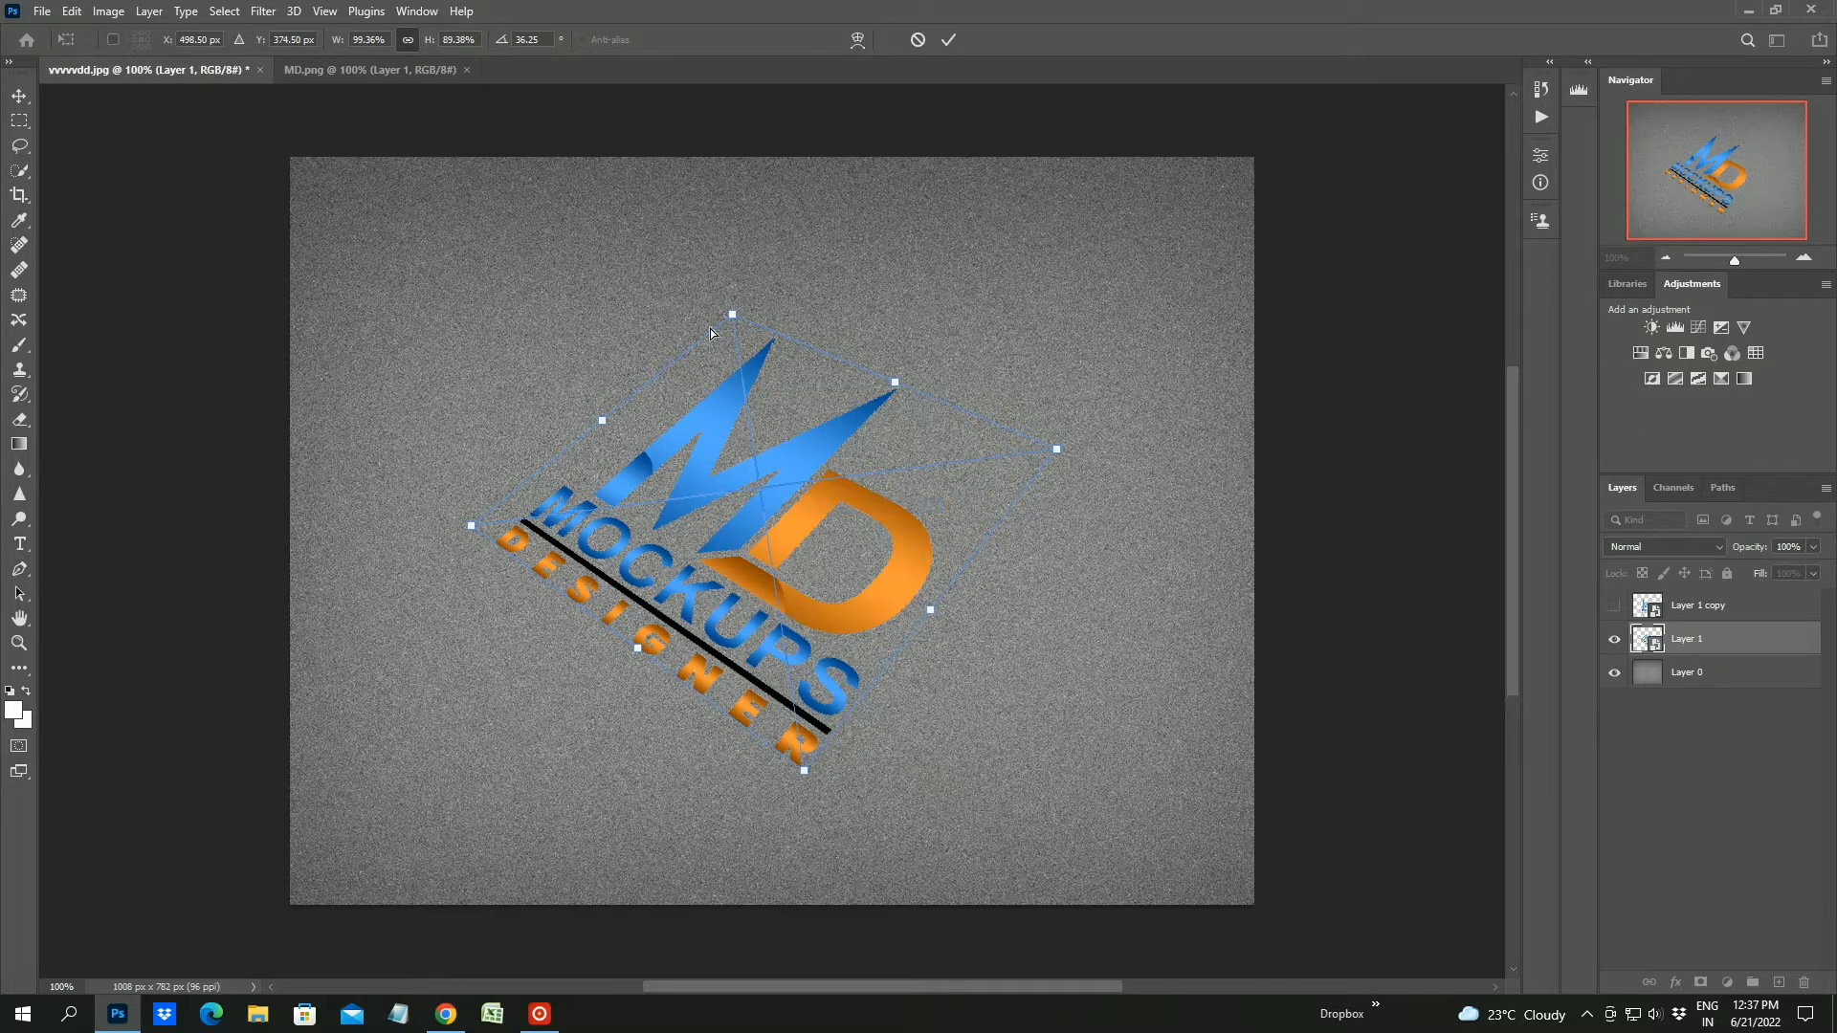
left_click_drag(732, 315, 750, 366)
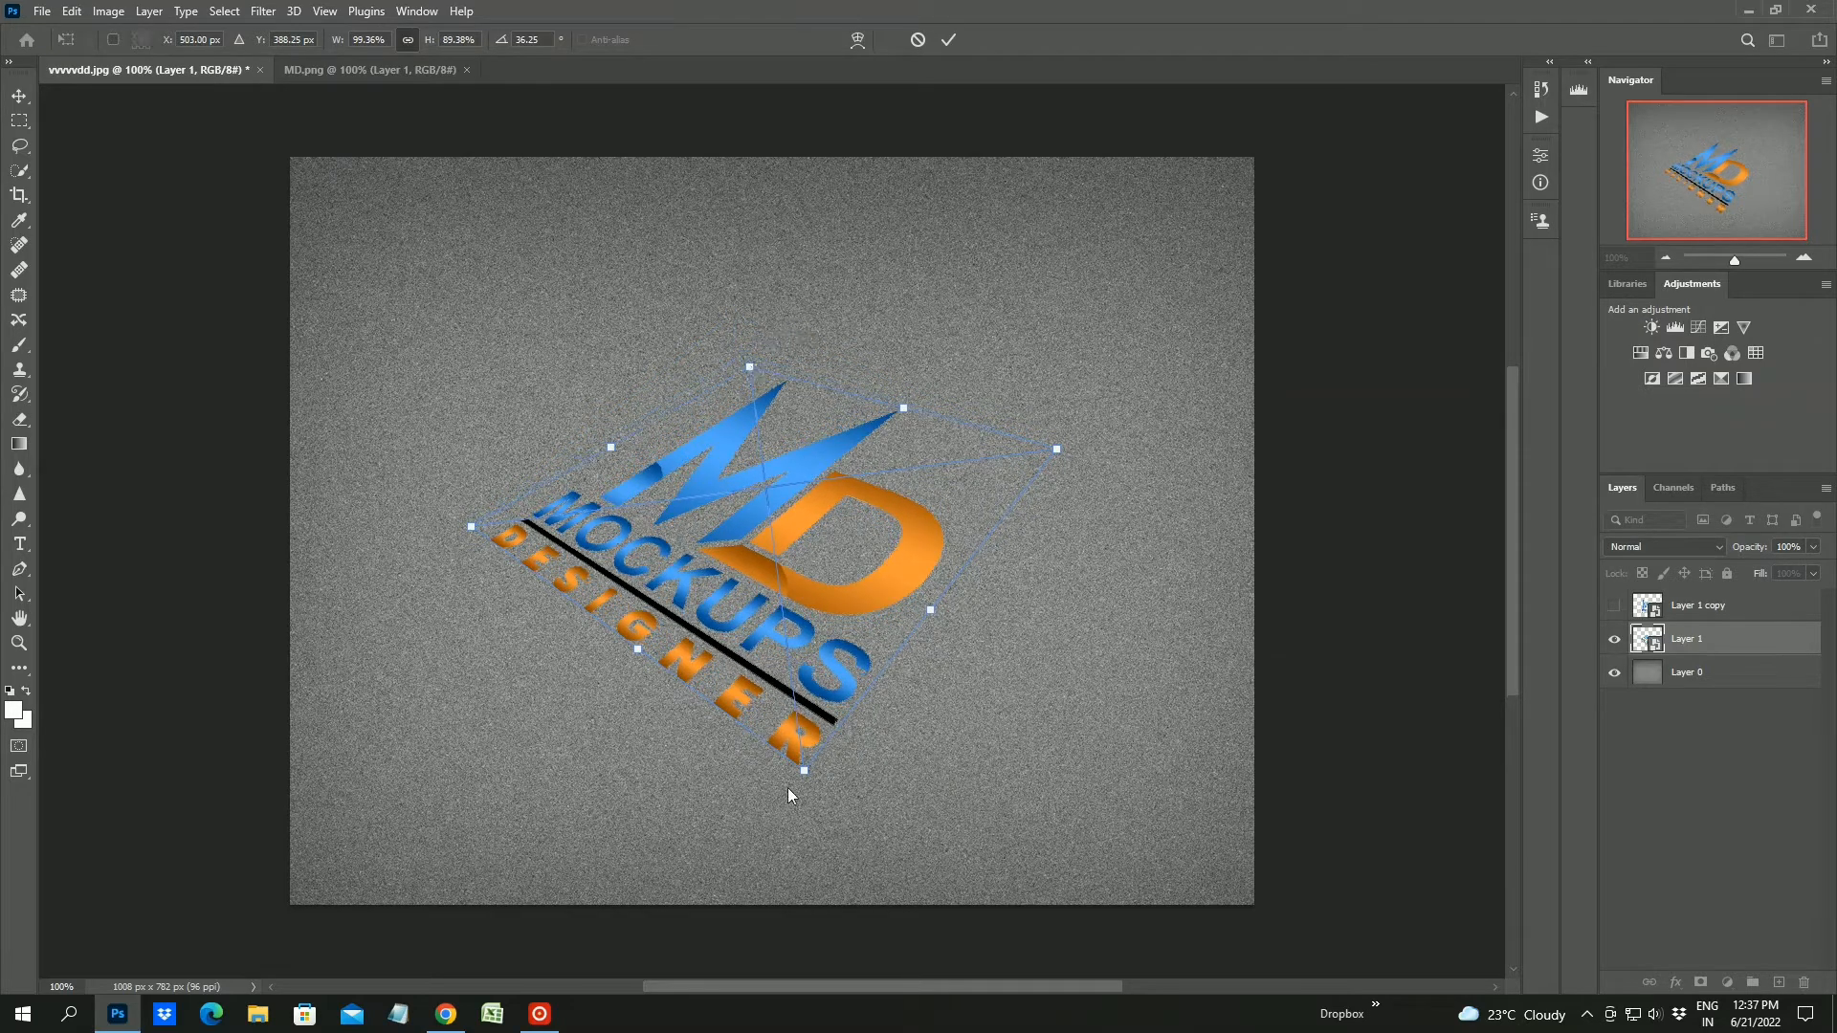
left_click_drag(804, 778, 813, 707)
left_click_drag(471, 526, 507, 526)
key("Return")
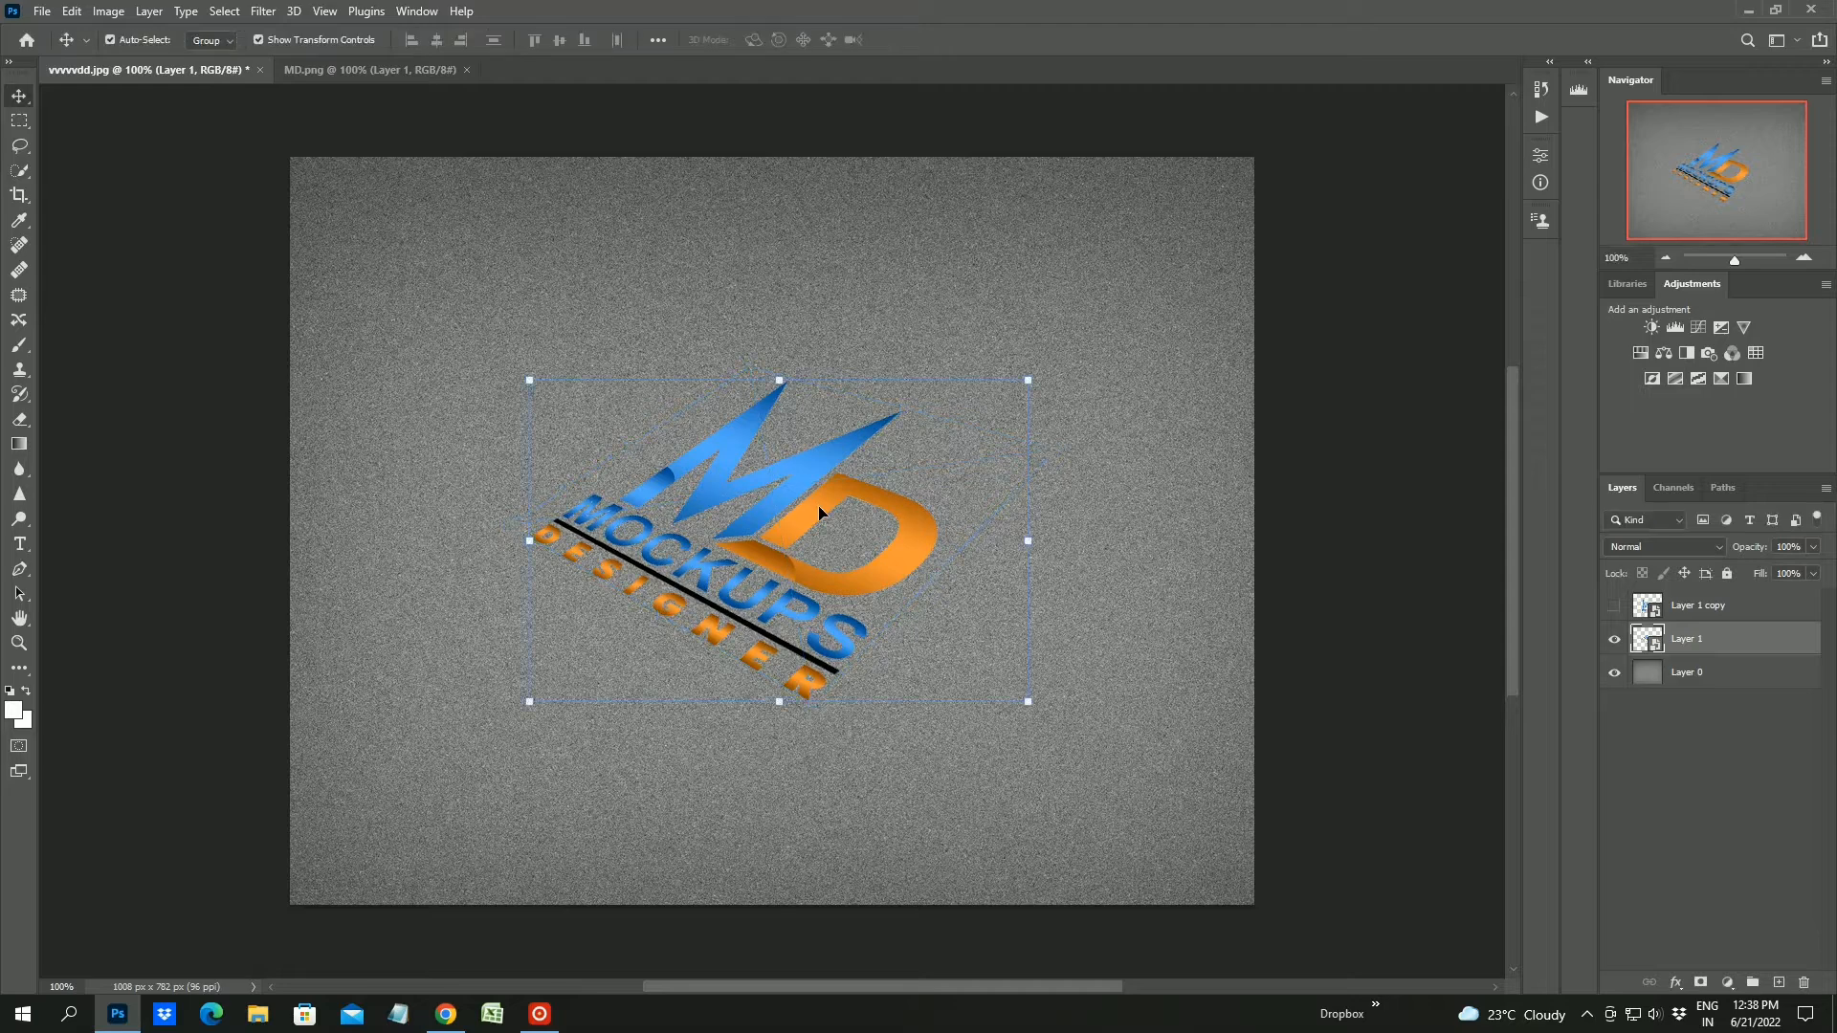
Refine the logo's rotation to about 33° and fine-tune its top, right and bottom corners to correct the perspective
mouse_move(1047, 713)
left_mouse_down()
mouse_move(1066, 718)
mouse_move(1024, 718)
left_mouse_up()
key("Return")
mouse_move(1026, 382)
left_mouse_down()
mouse_move(1051, 362)
mouse_move(1037, 381)
left_mouse_up()
key("Return")
mouse_move(797, 380)
left_mouse_down()
mouse_move(801, 363)
mouse_move(806, 398)
left_mouse_up()
mouse_move(1071, 493)
left_mouse_down()
mouse_move(1110, 490)
mouse_move(1059, 509)
mouse_move(1038, 469)
mouse_move(1055, 497)
mouse_move(1063, 484)
left_mouse_up()
left_click_drag(808, 724, 809, 713)
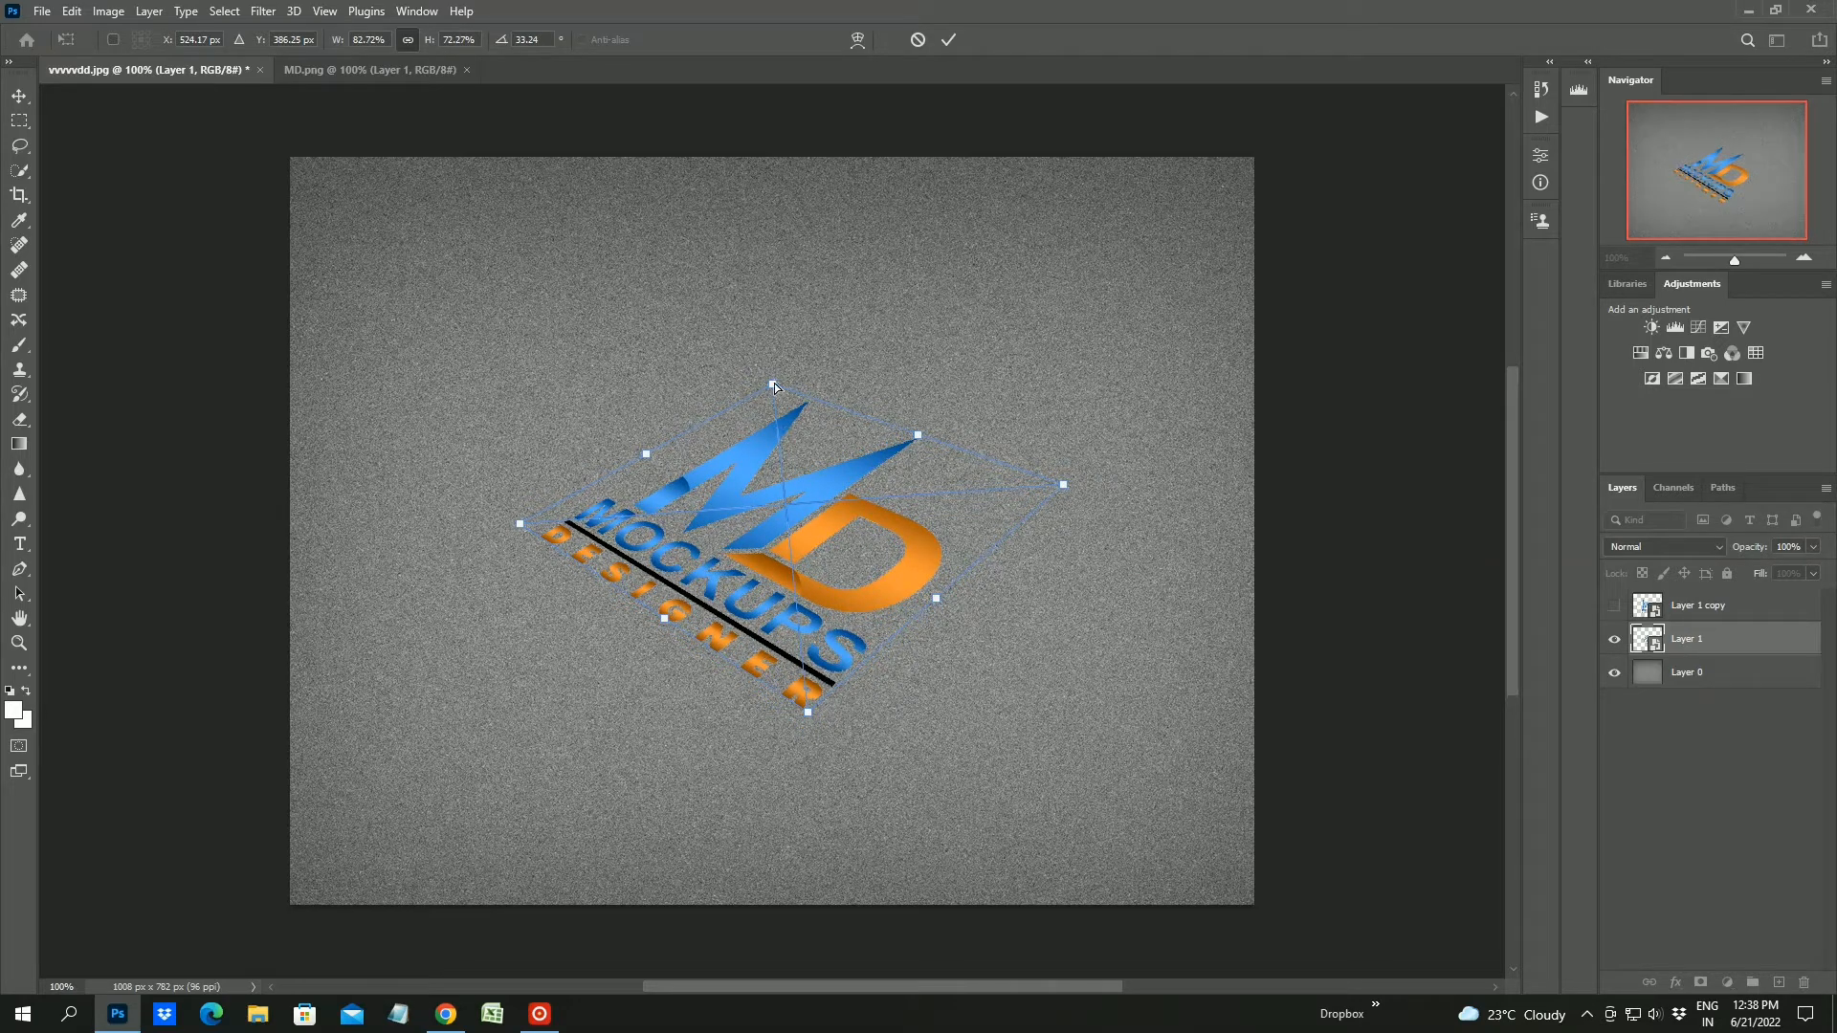
left_click_drag(774, 382, 766, 365)
key("Return")
Distort the logo further by lowering its top corner and shifting its bottom corner slightly left, to about 34°
right_click(829, 475)
left_click(778, 382)
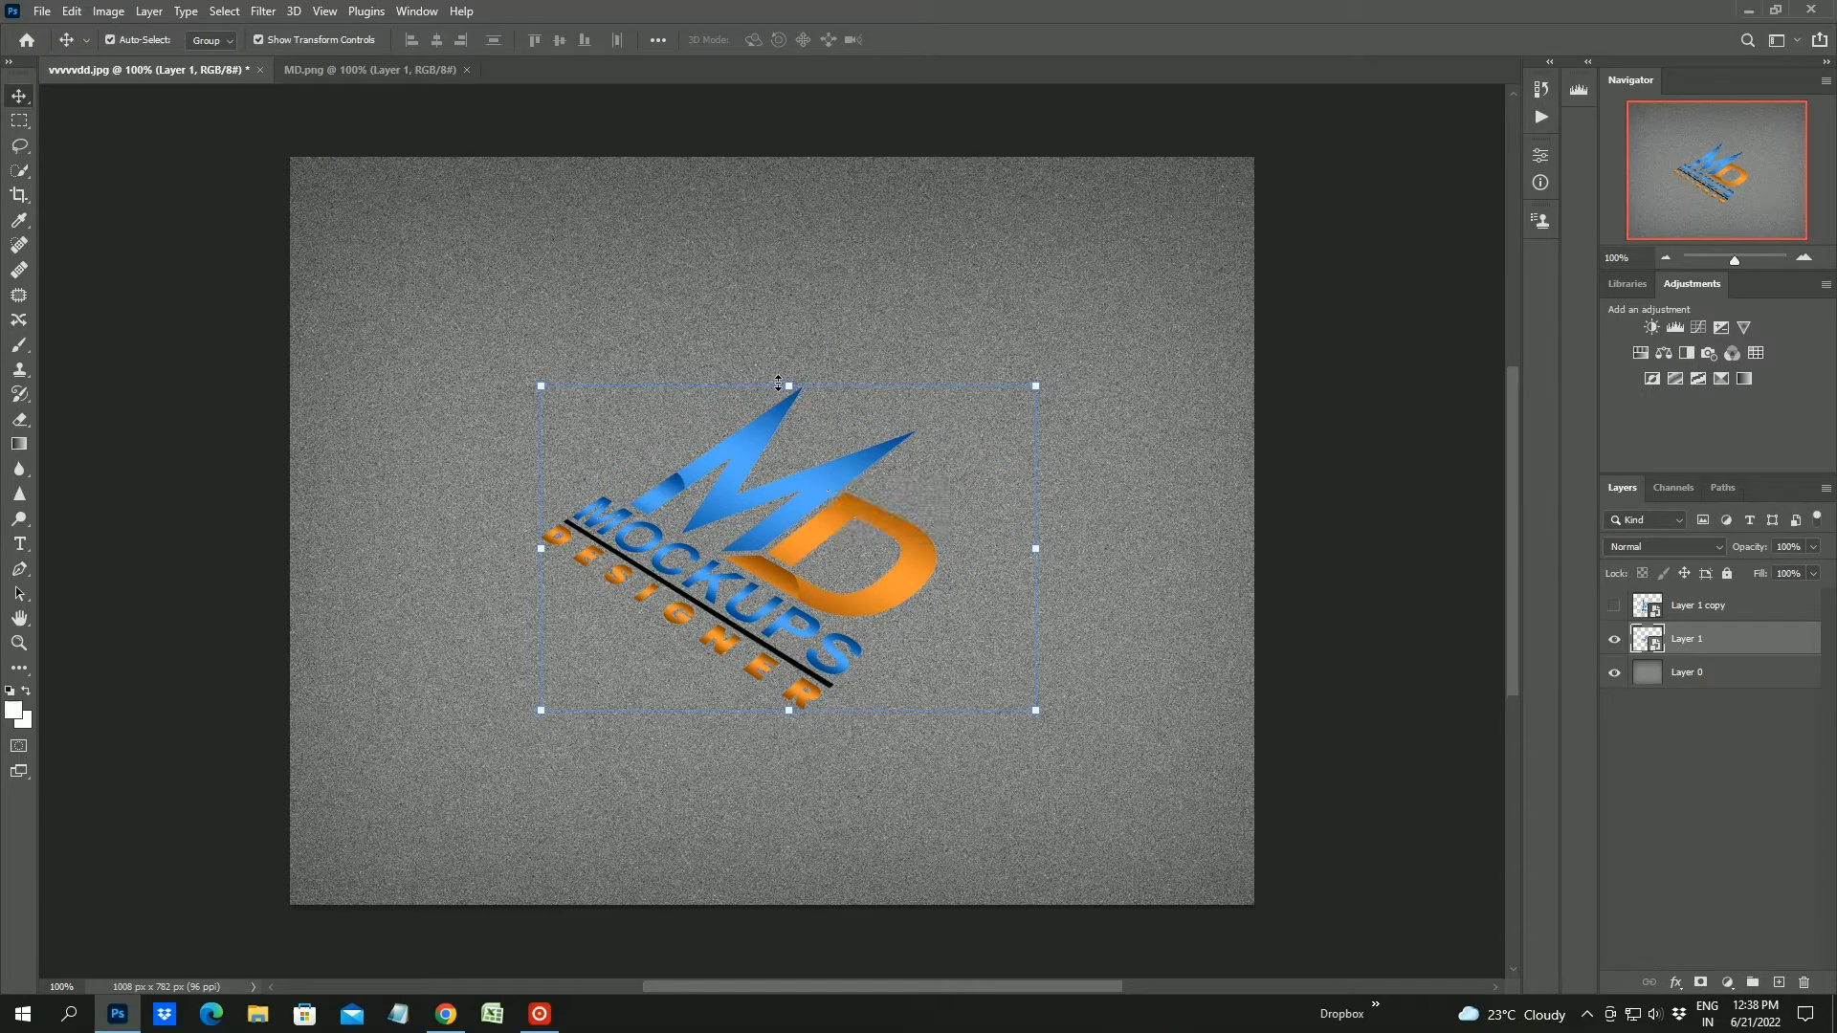
left_click(778, 383)
right_click(791, 404)
left_click(831, 525)
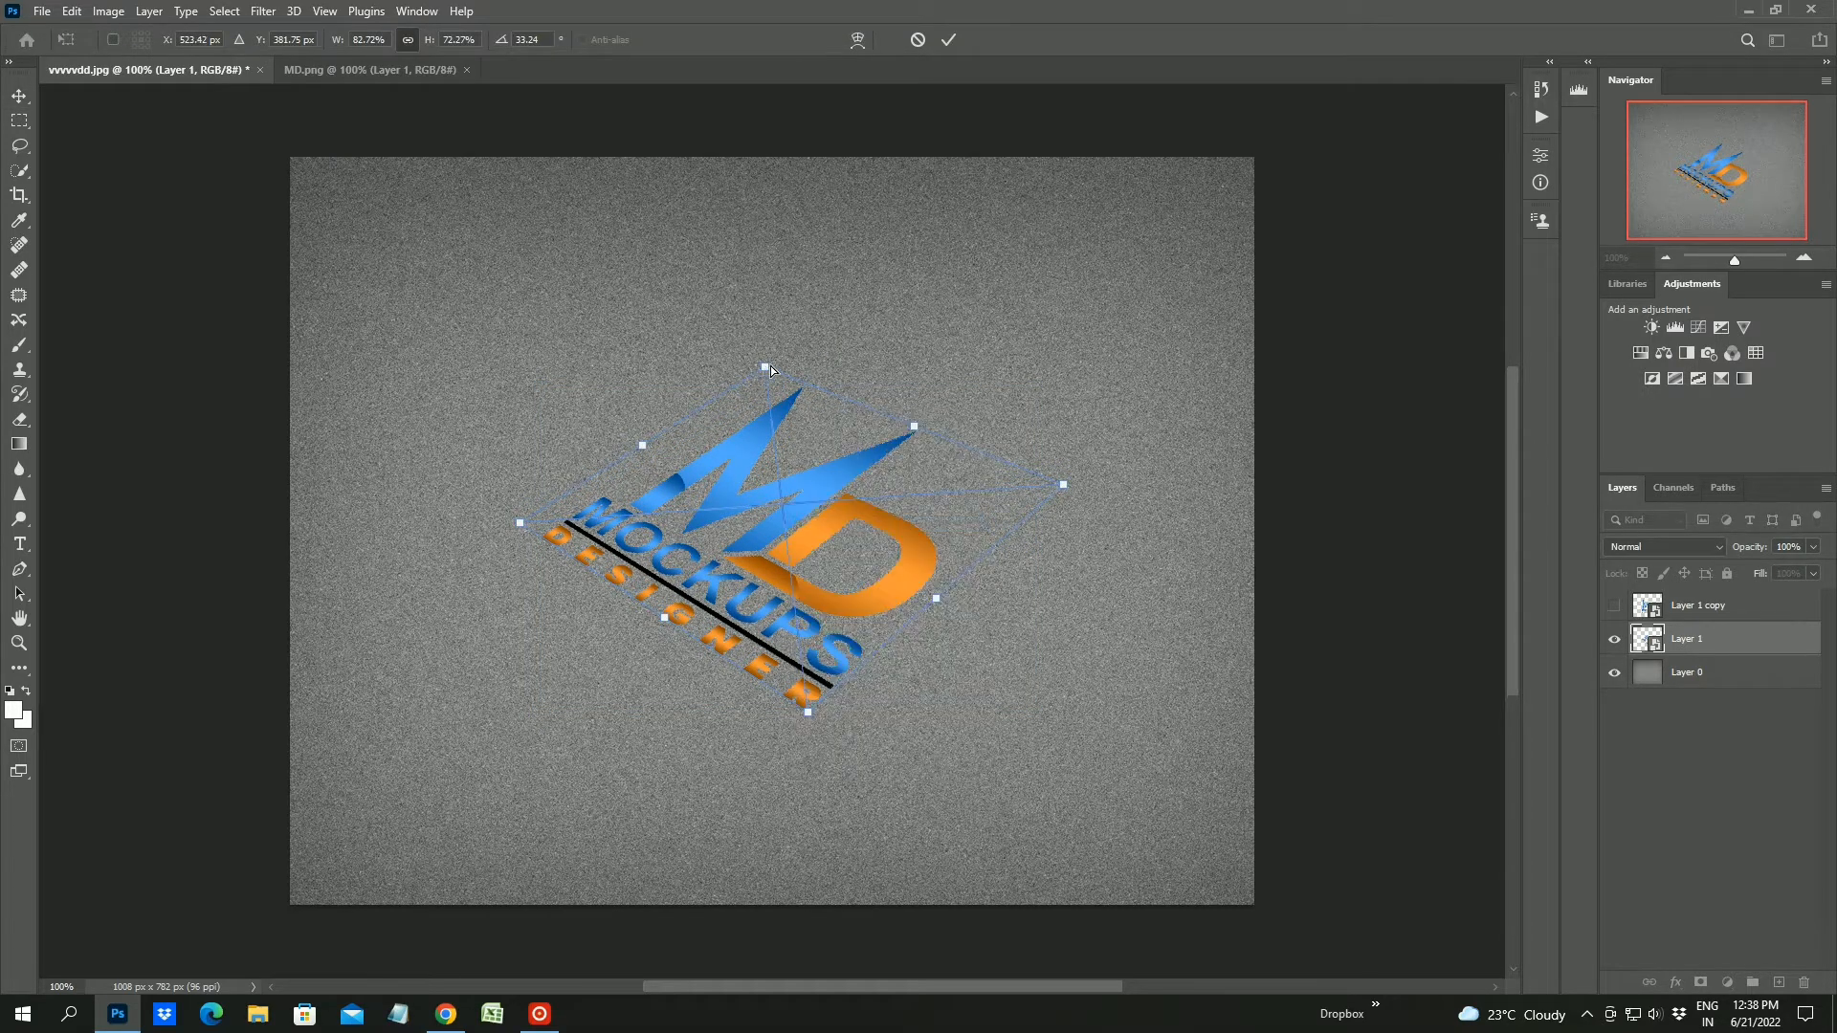
left_click_drag(770, 367, 780, 395)
mouse_move(809, 713)
left_mouse_down()
mouse_move(812, 742)
mouse_move(789, 708)
left_mouse_up()
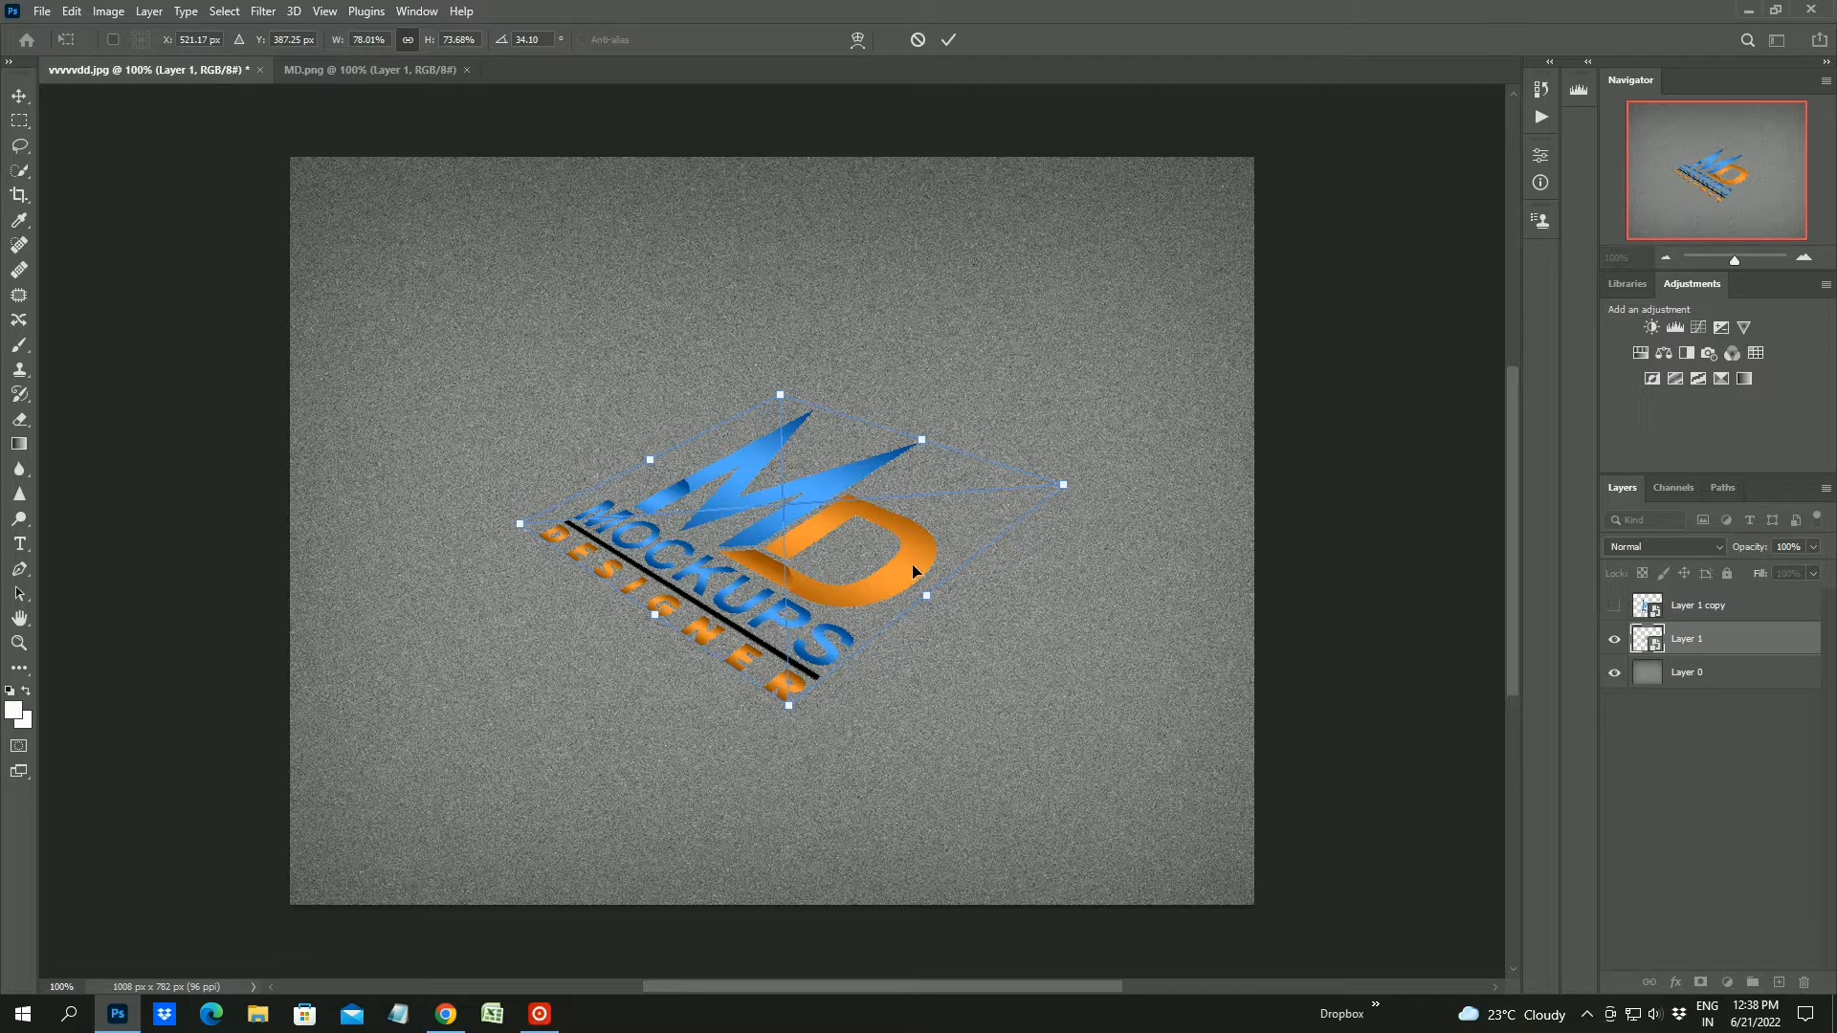
key("Return")
Reselect Layer 1 and rotate the logo slightly clockwise
left_click(1695, 749)
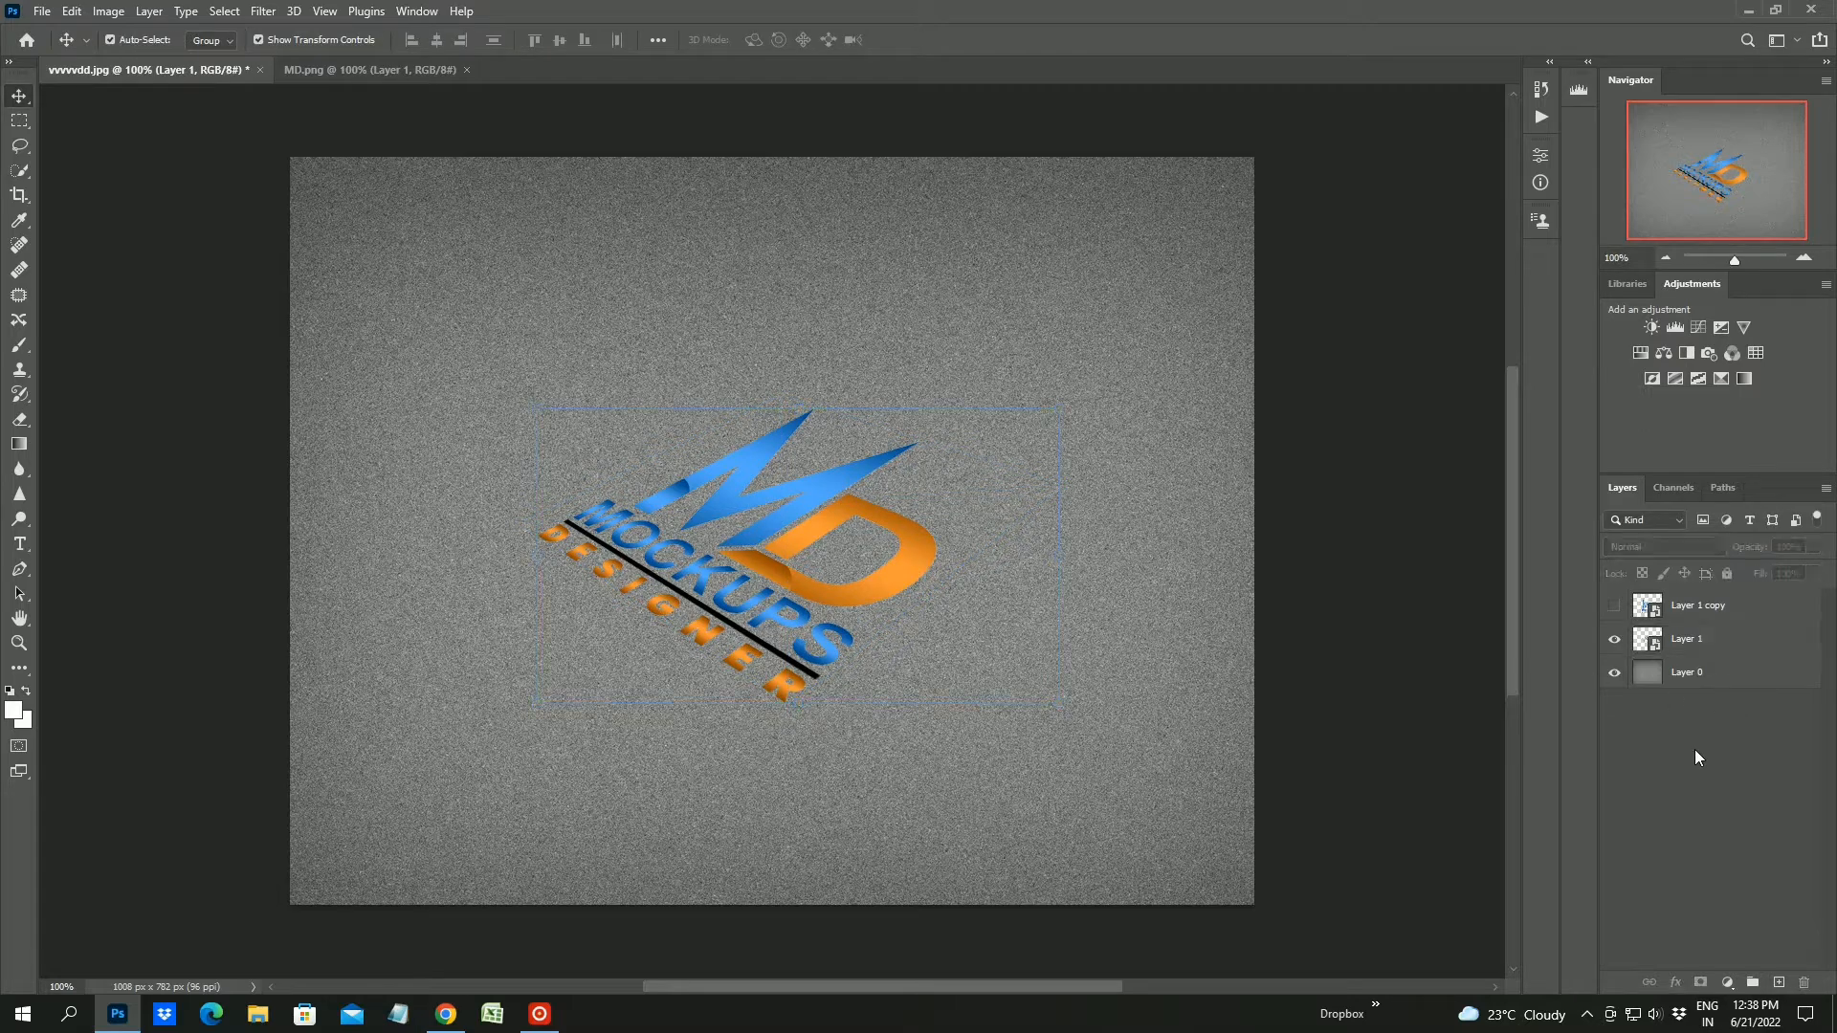
left_click(1740, 638)
left_click_drag(1067, 411, 1074, 421)
key("Return")
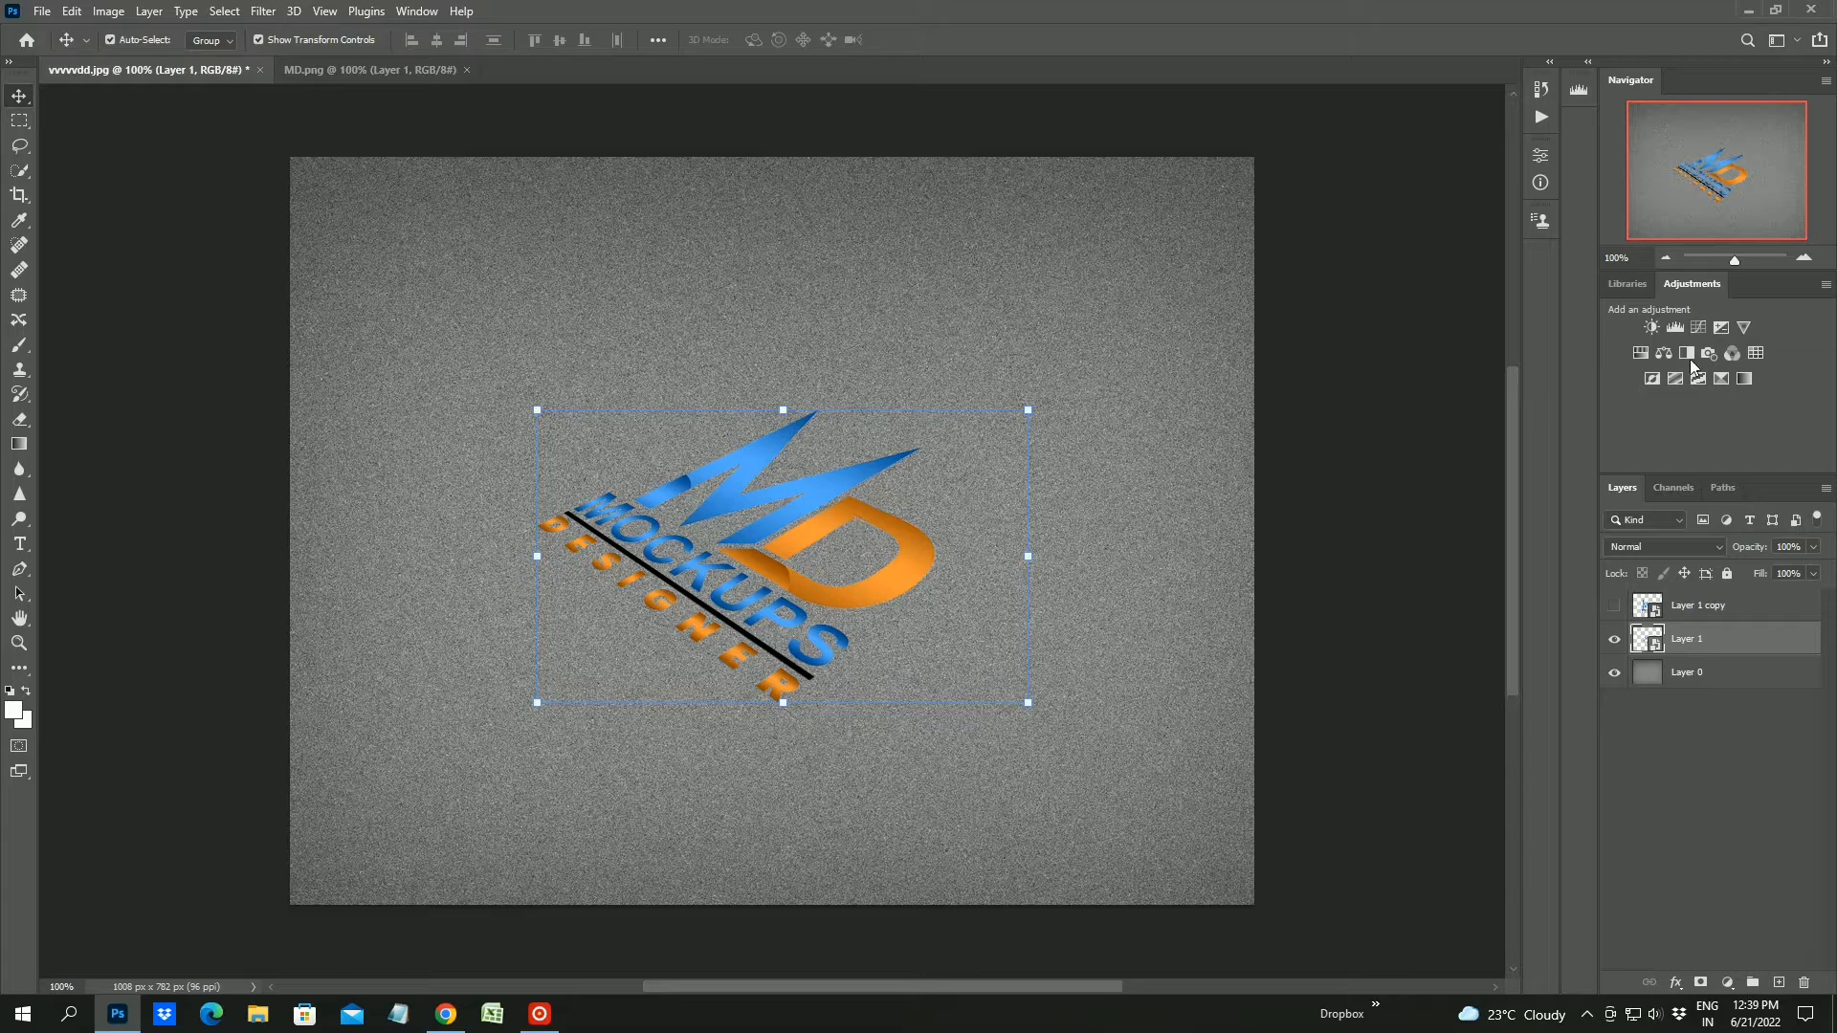
Duplicate the perspective logo layer, hide the new copy, and select the original Layer 1 beneath it
left_click(1805, 258)
left_click(1805, 258)
left_click(1666, 258)
left_click(1667, 257)
left_click_drag(1733, 258, 1737, 259)
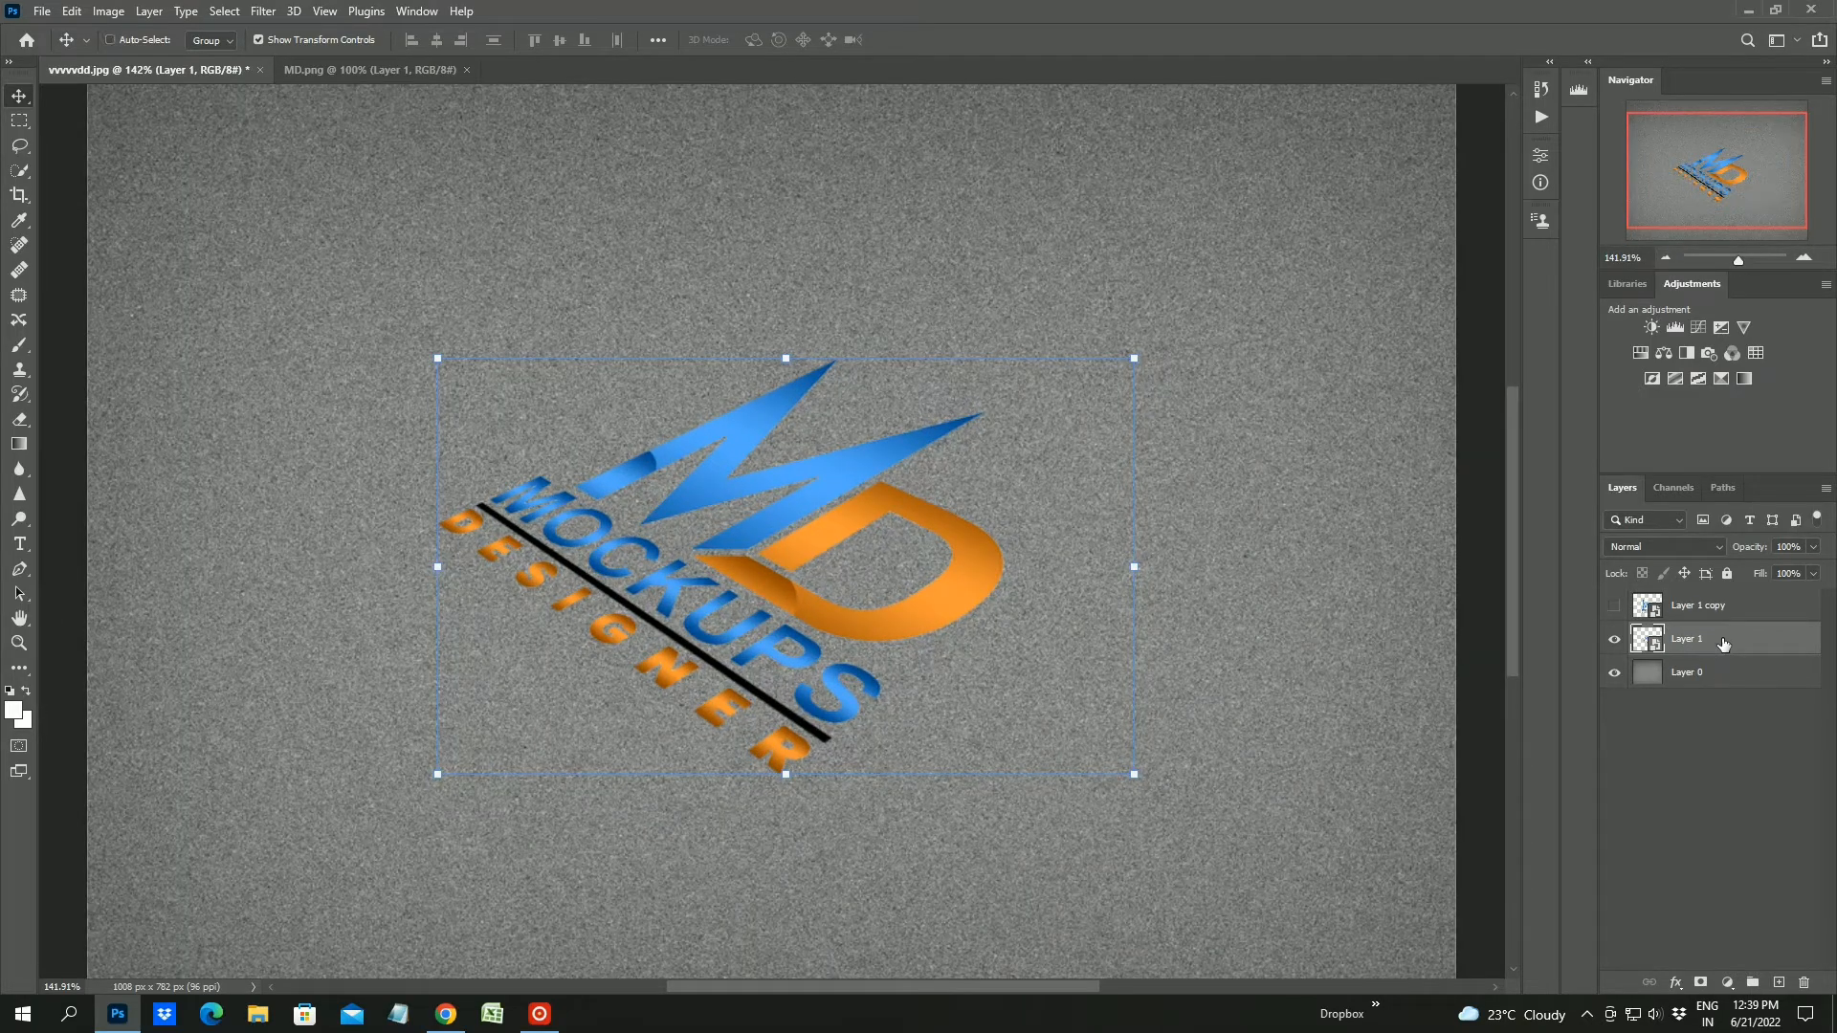
key("ctrl+j")
left_click(1614, 640)
left_click(1726, 676)
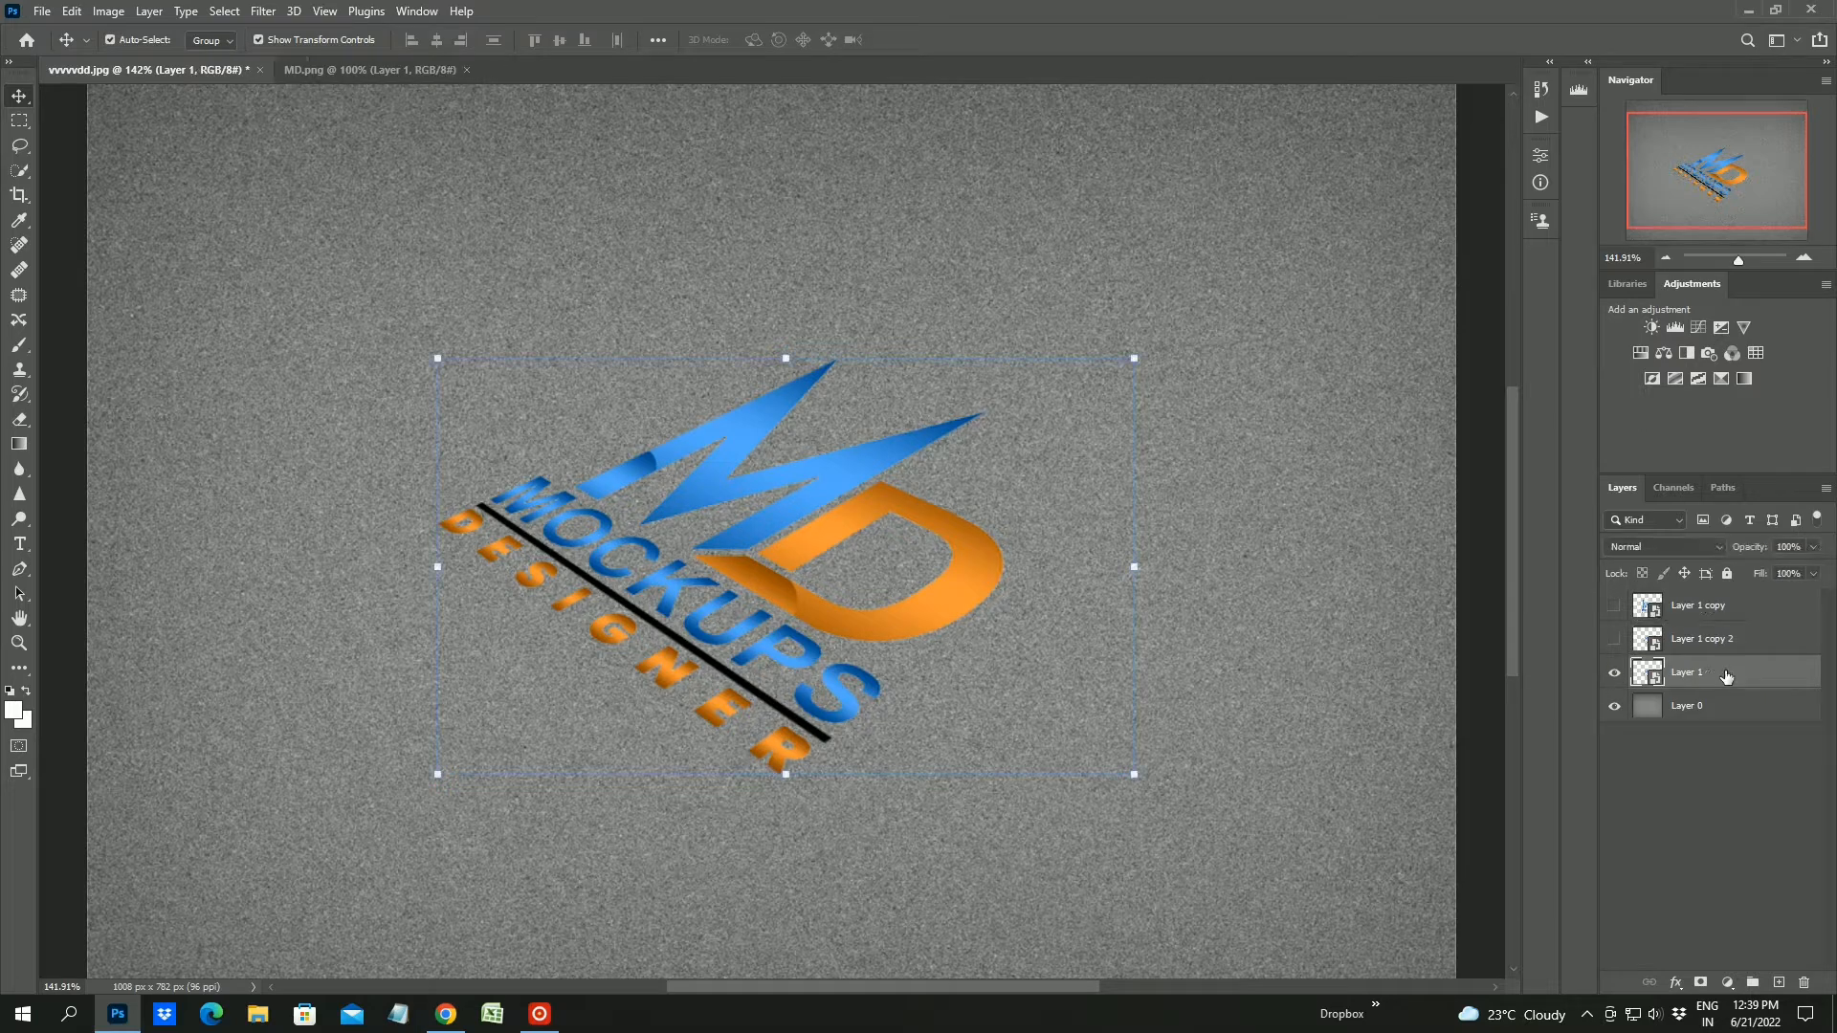
Add a Color Overlay in a dark neutral grey to Layer 1
double_click(1726, 675)
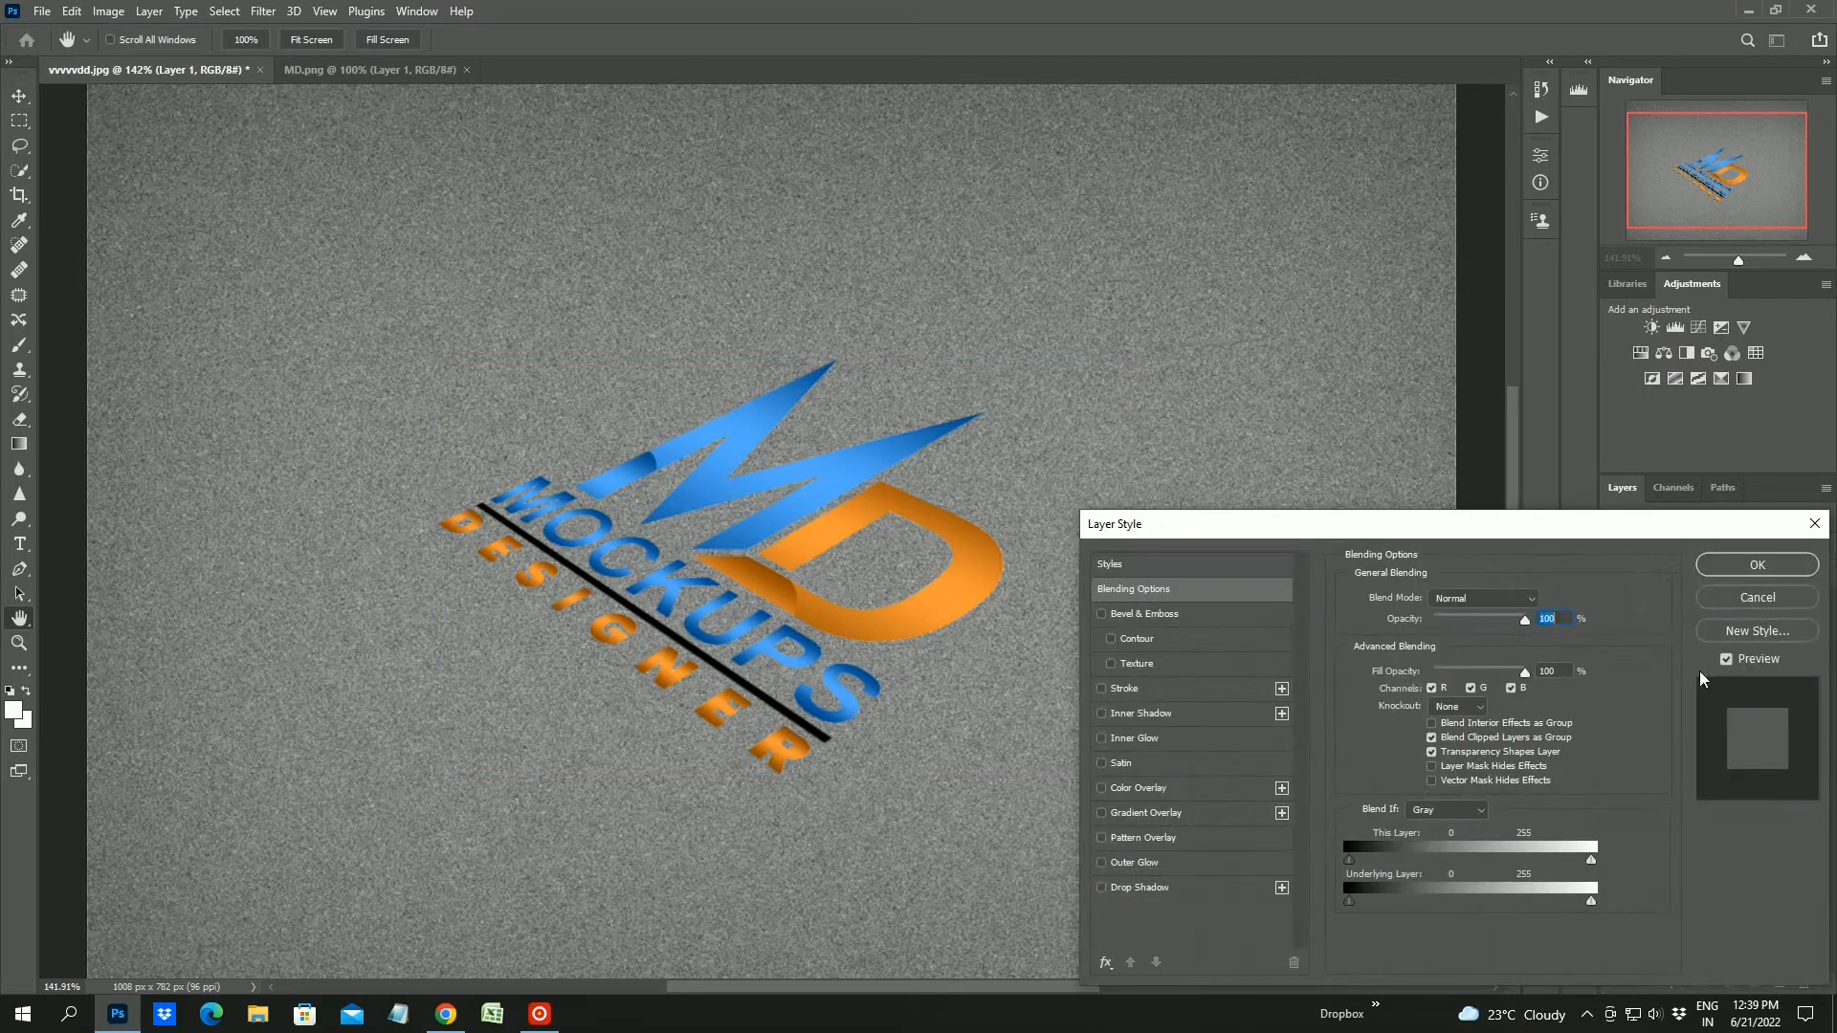
left_click(1155, 791)
left_click(1547, 610)
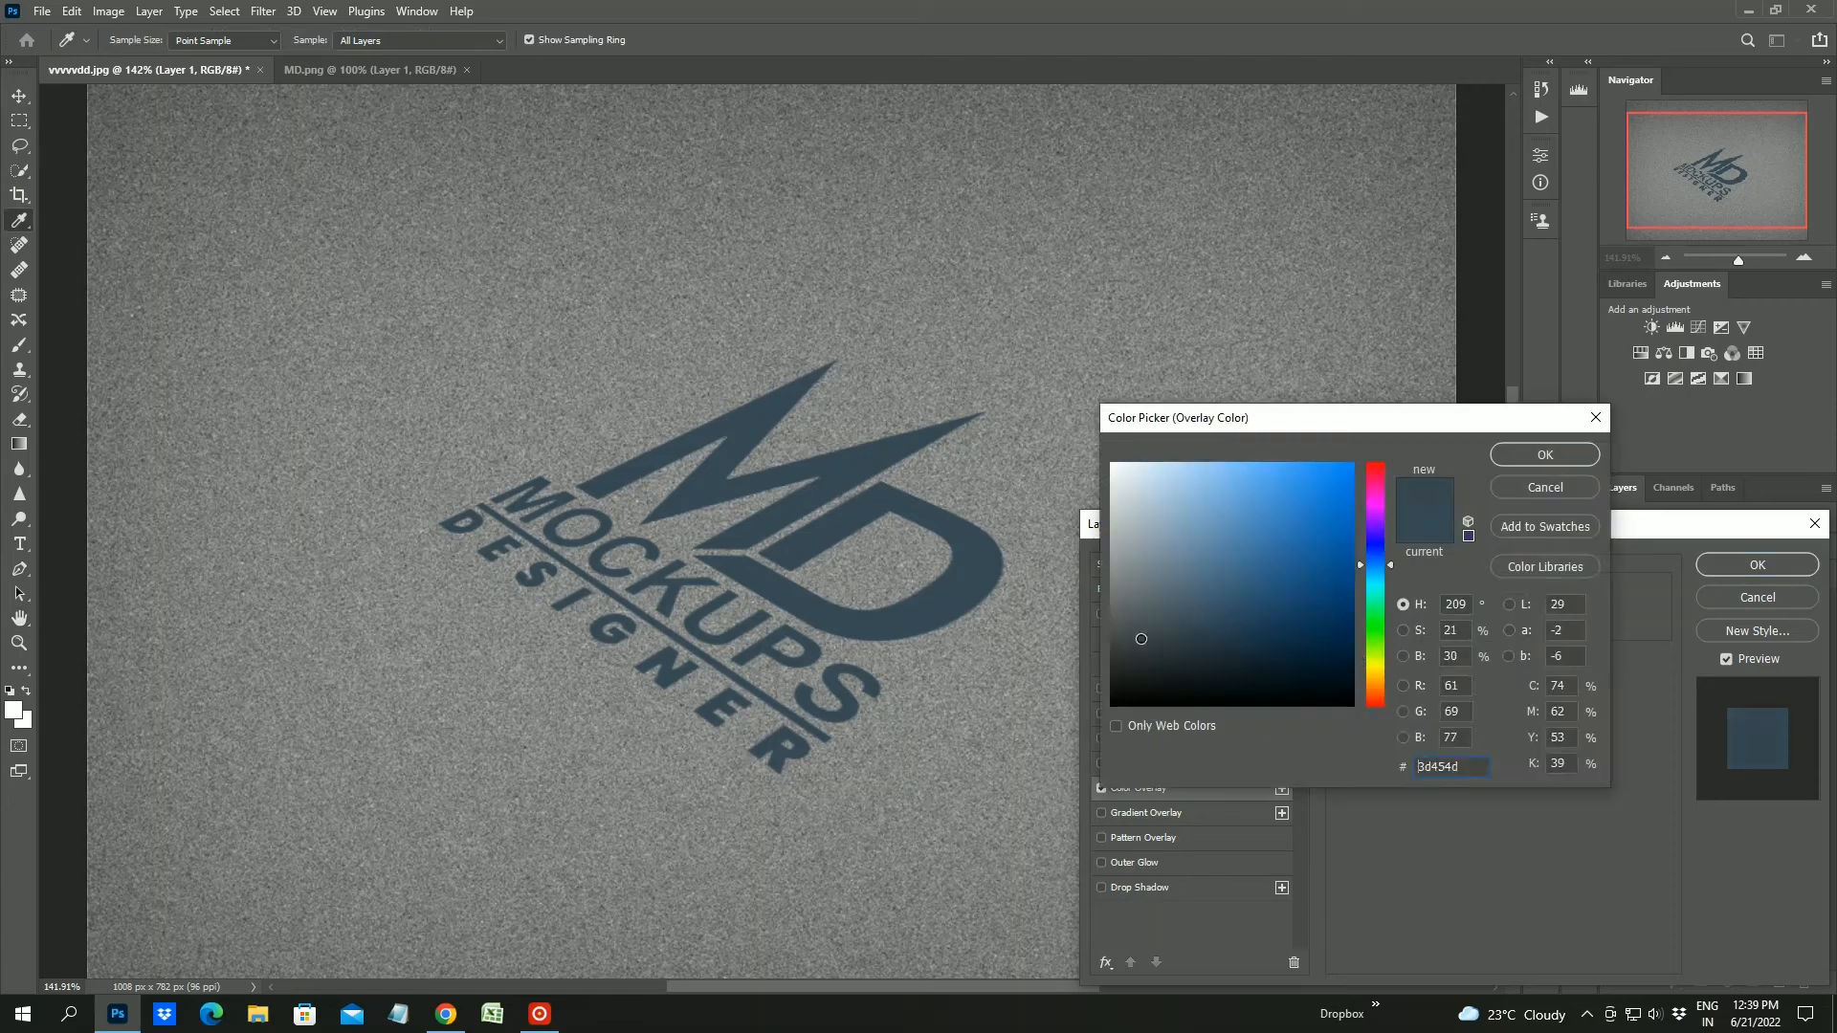
mouse_move(1125, 660)
left_mouse_down()
mouse_move(1113, 634)
mouse_move(1111, 677)
left_mouse_up()
left_click(1545, 454)
Add a smooth Inner Bevel to Layer 1, adjust its depth and size, and enable its Contour option
left_click(1187, 617)
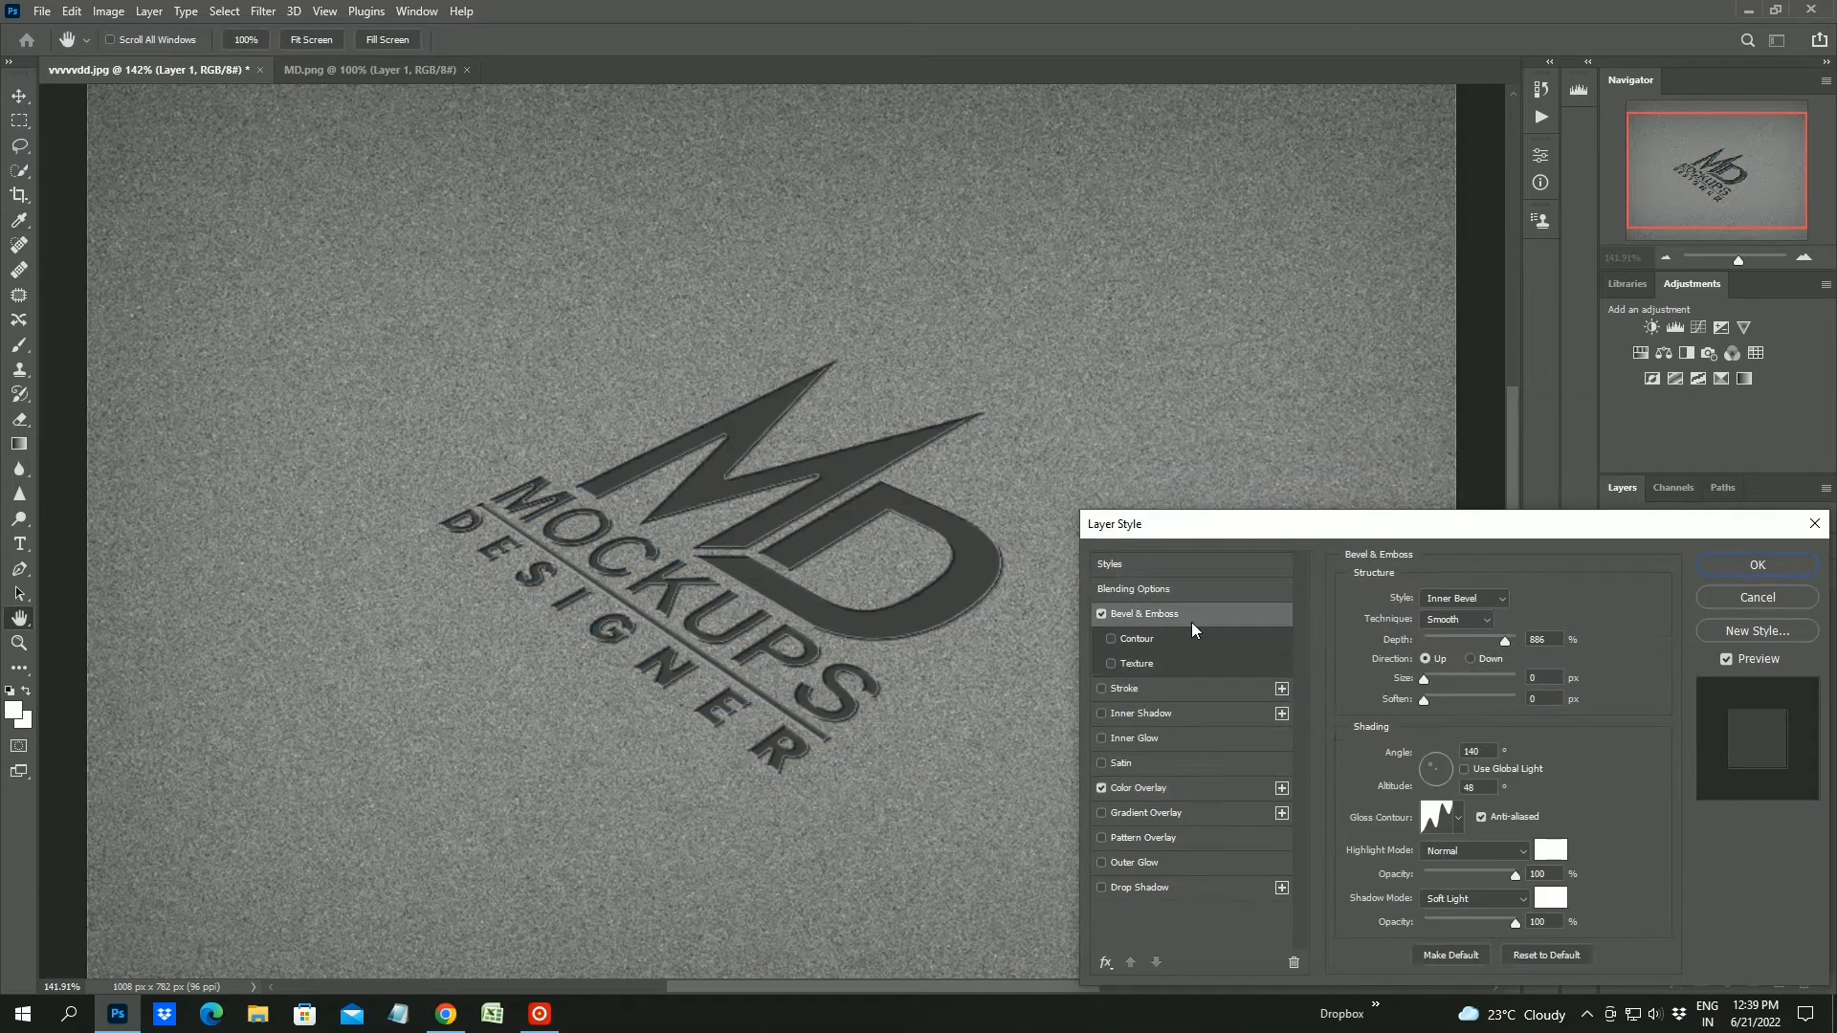
left_click(1439, 639)
left_click(1425, 678)
left_click(1137, 639)
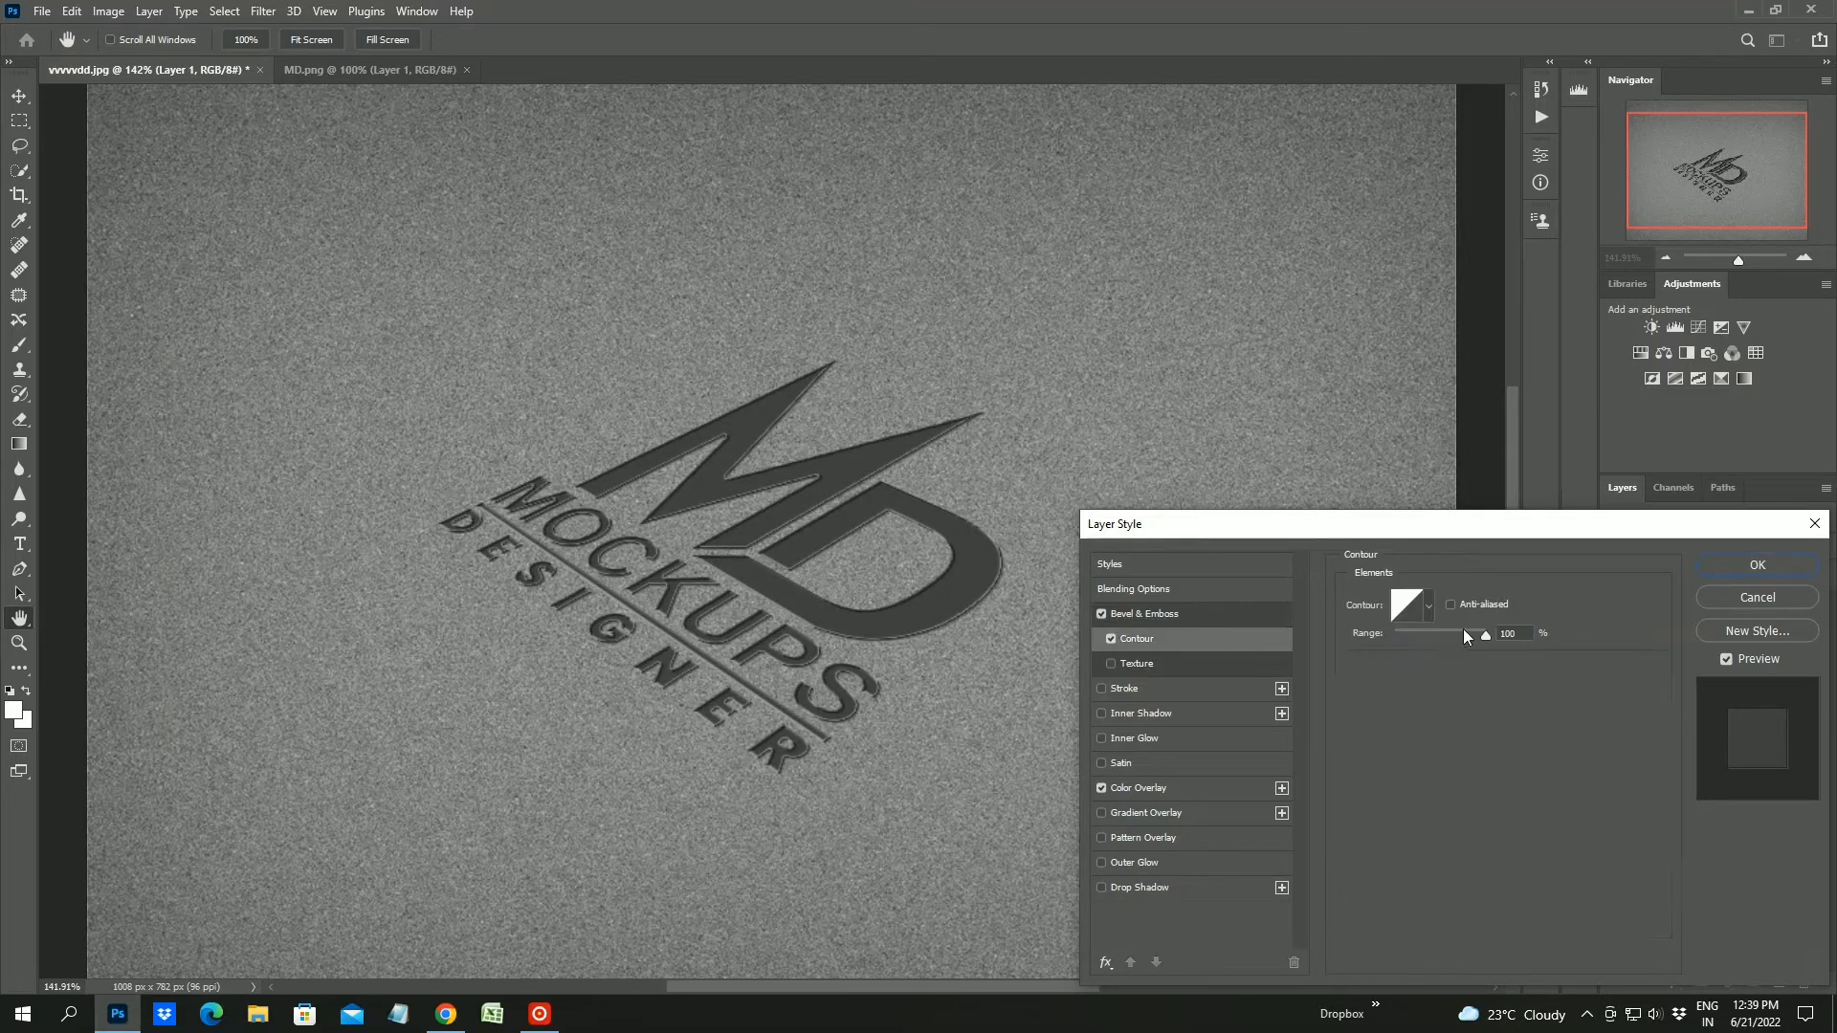
Reshape the bevel contour into a custom wavy curve with two peaks and two dips, the last dip at 80% input and 24% output
left_click(1409, 610)
left_click_drag(1366, 620, 1353, 588)
left_click_drag(1262, 704, 1347, 682)
left_click_drag(1353, 588, 1417, 677)
left_click_drag(1279, 734, 1249, 632)
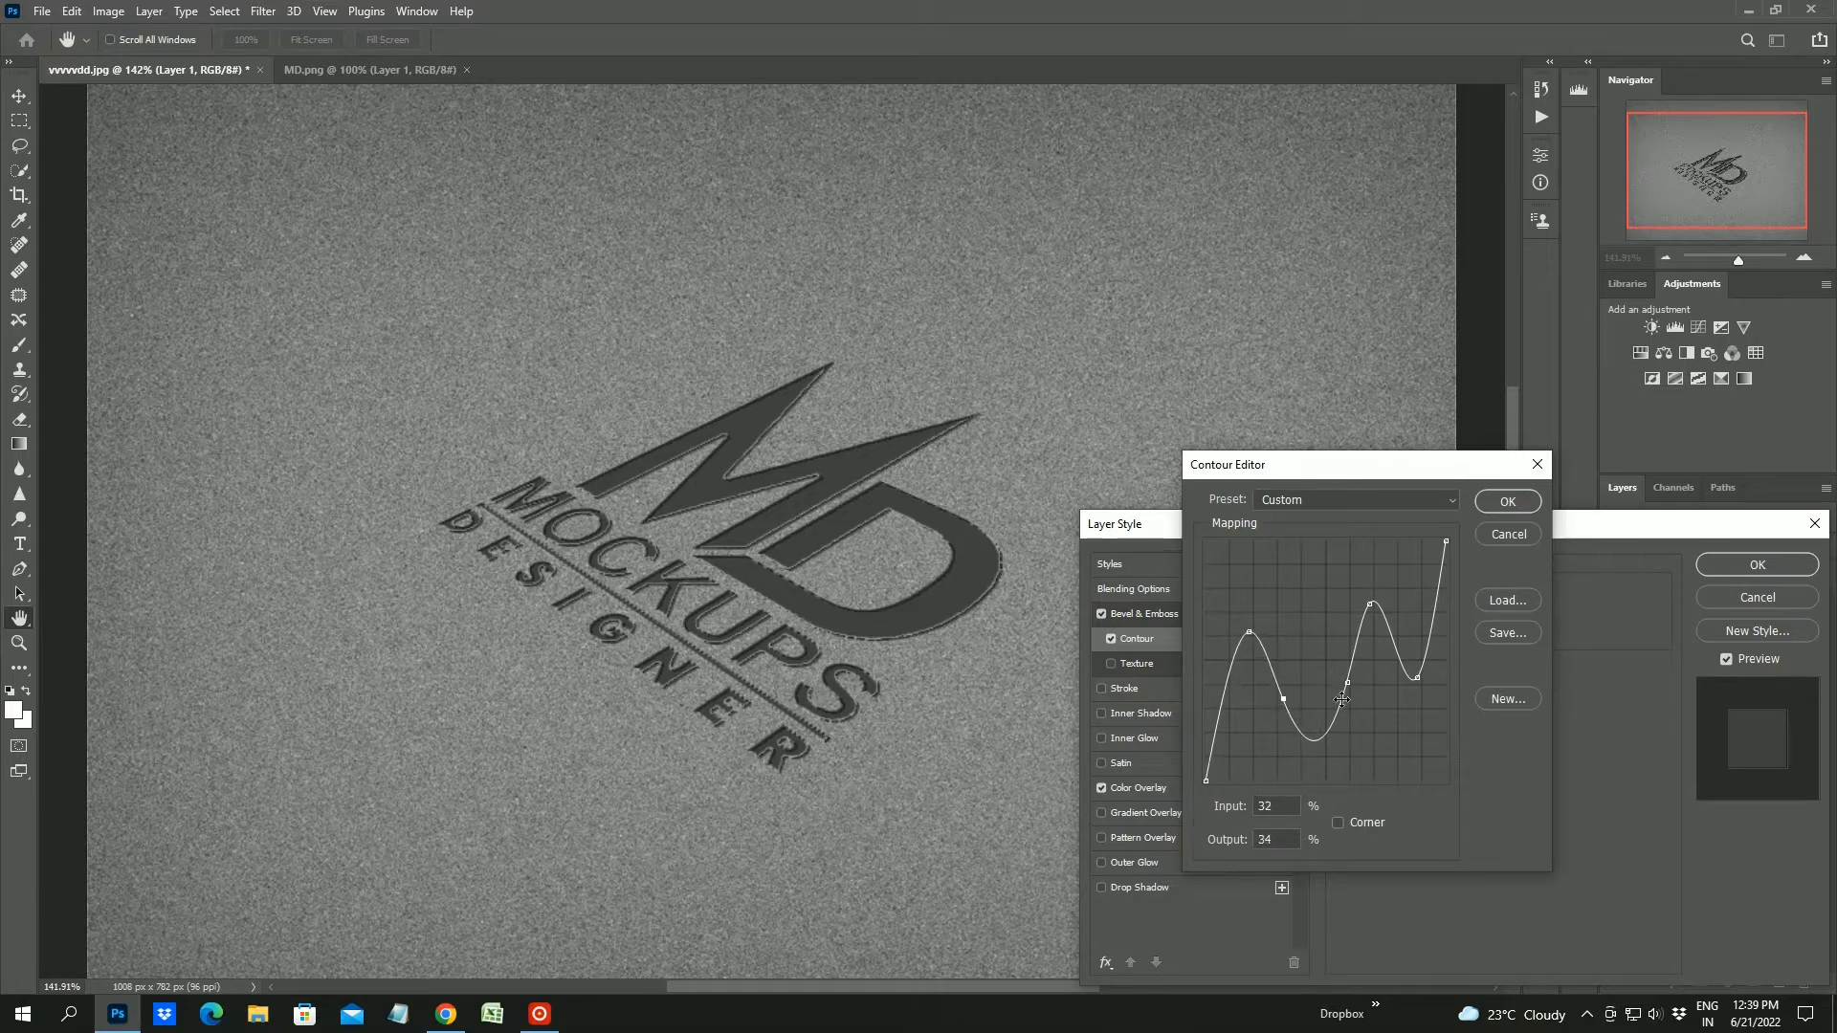
left_click_drag(1347, 684, 1397, 725)
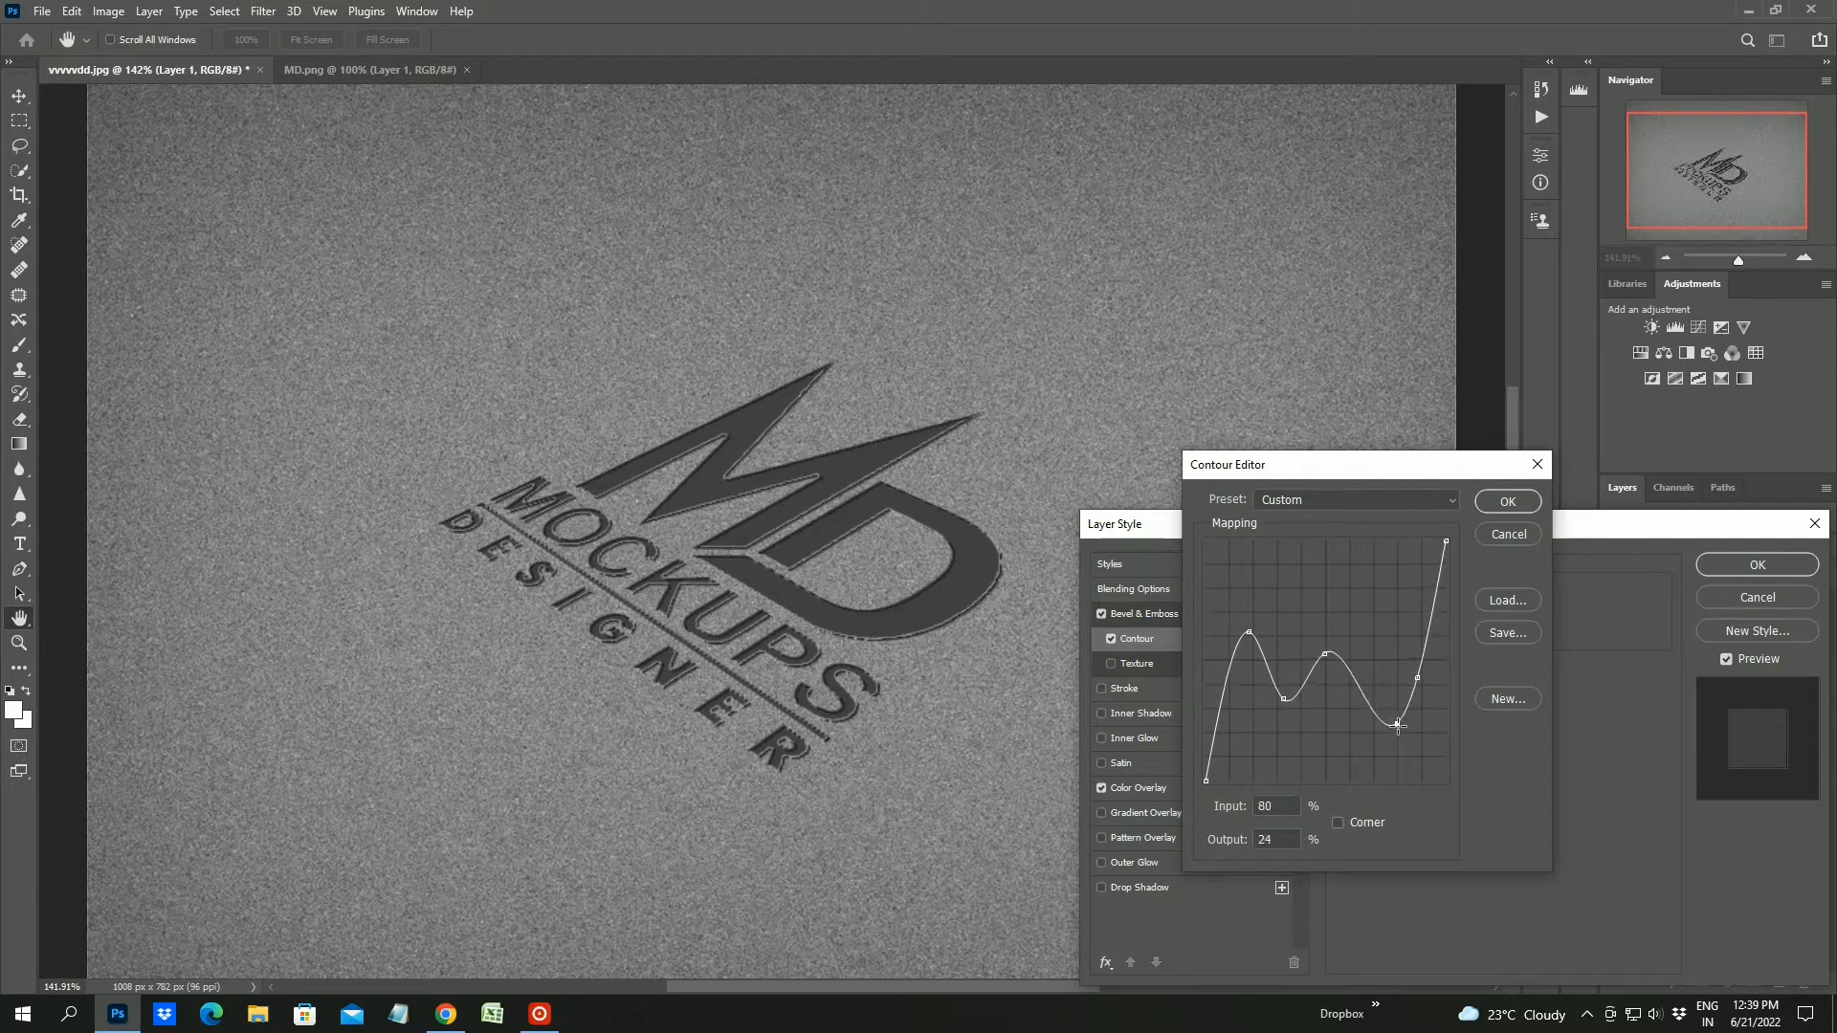
left_click(1506, 503)
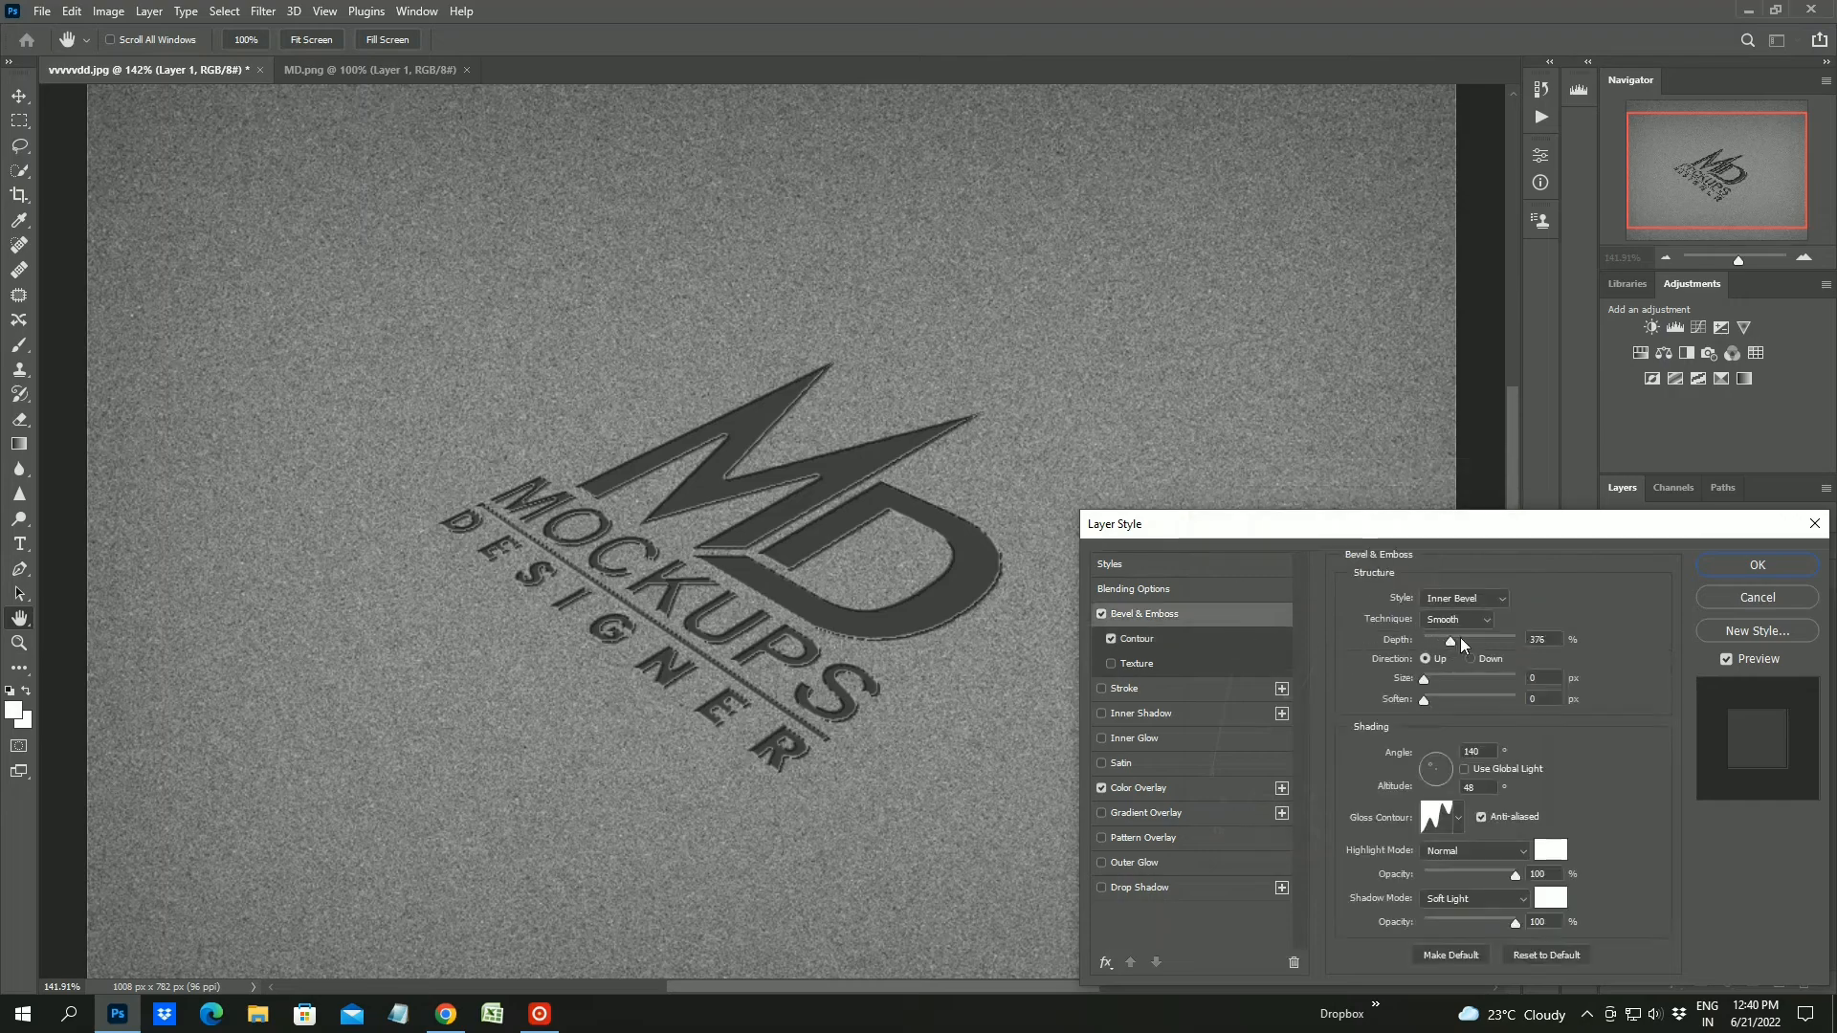
Set the bevel's depth to 95% and size to 27 px, apply the layer style, and collapse Layer 1's effects
left_click_drag(1461, 644, 1439, 681)
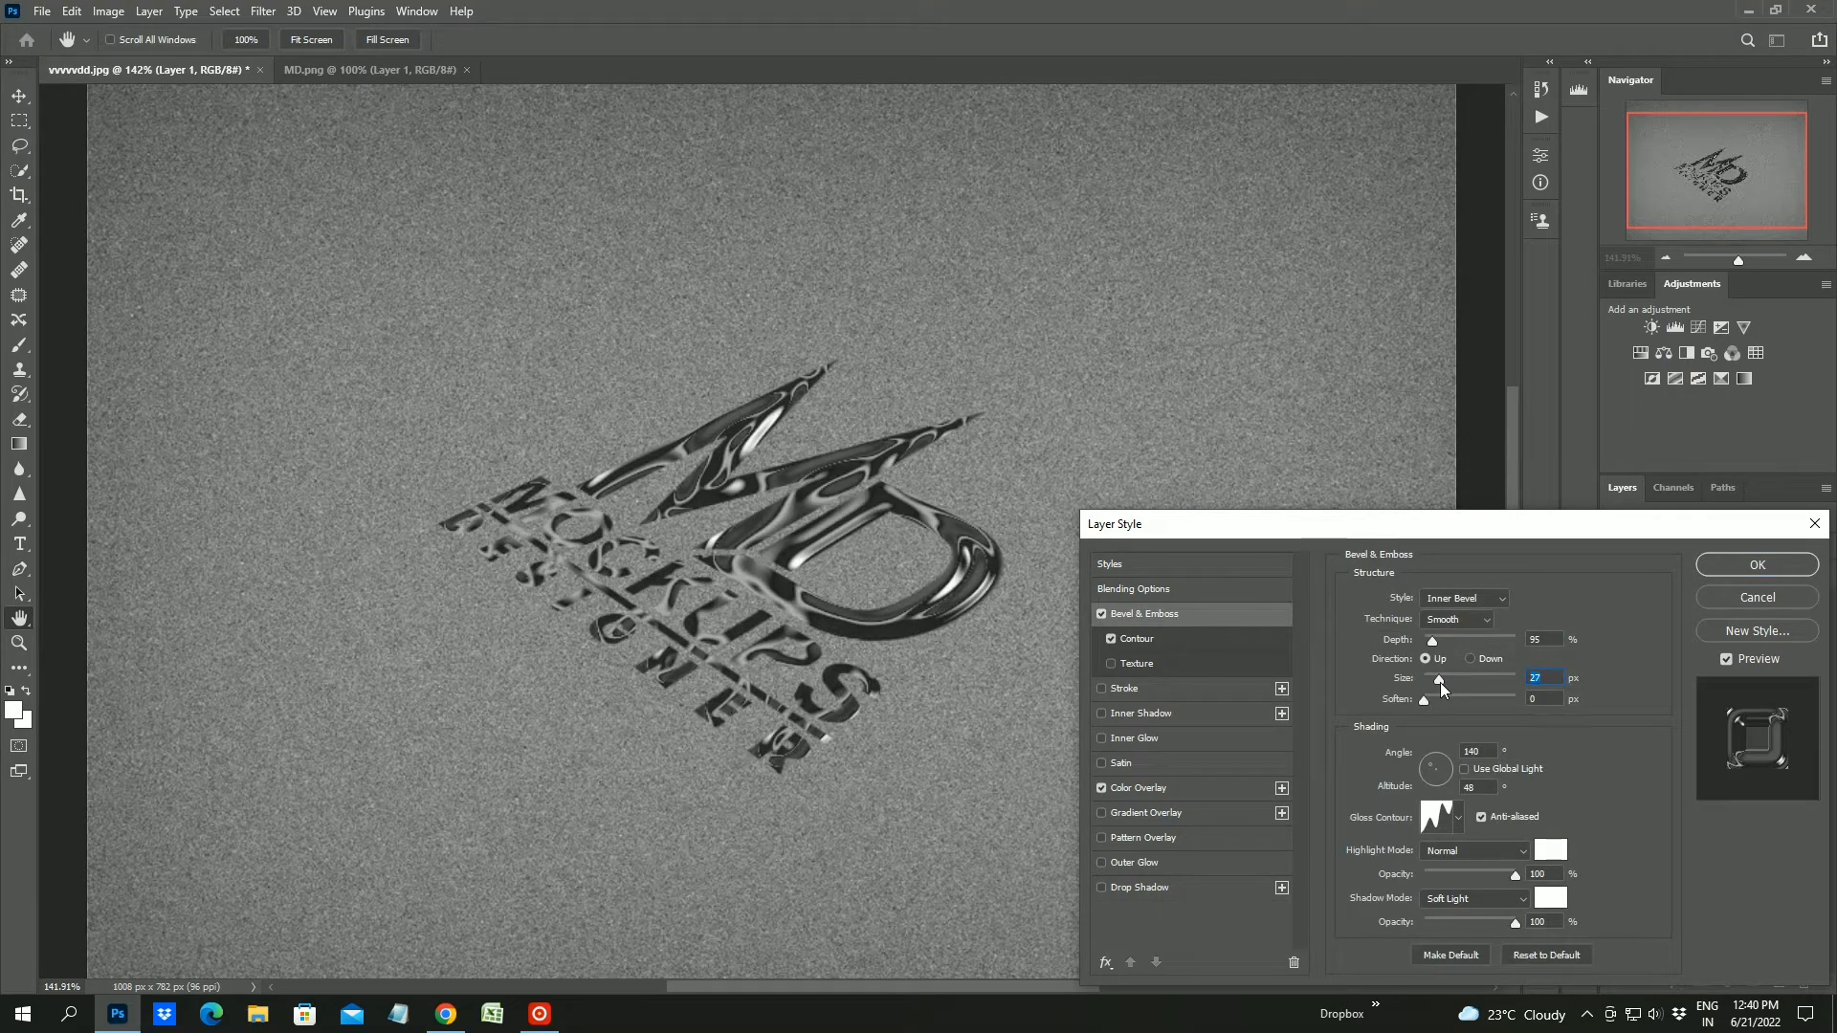
left_click(1771, 564)
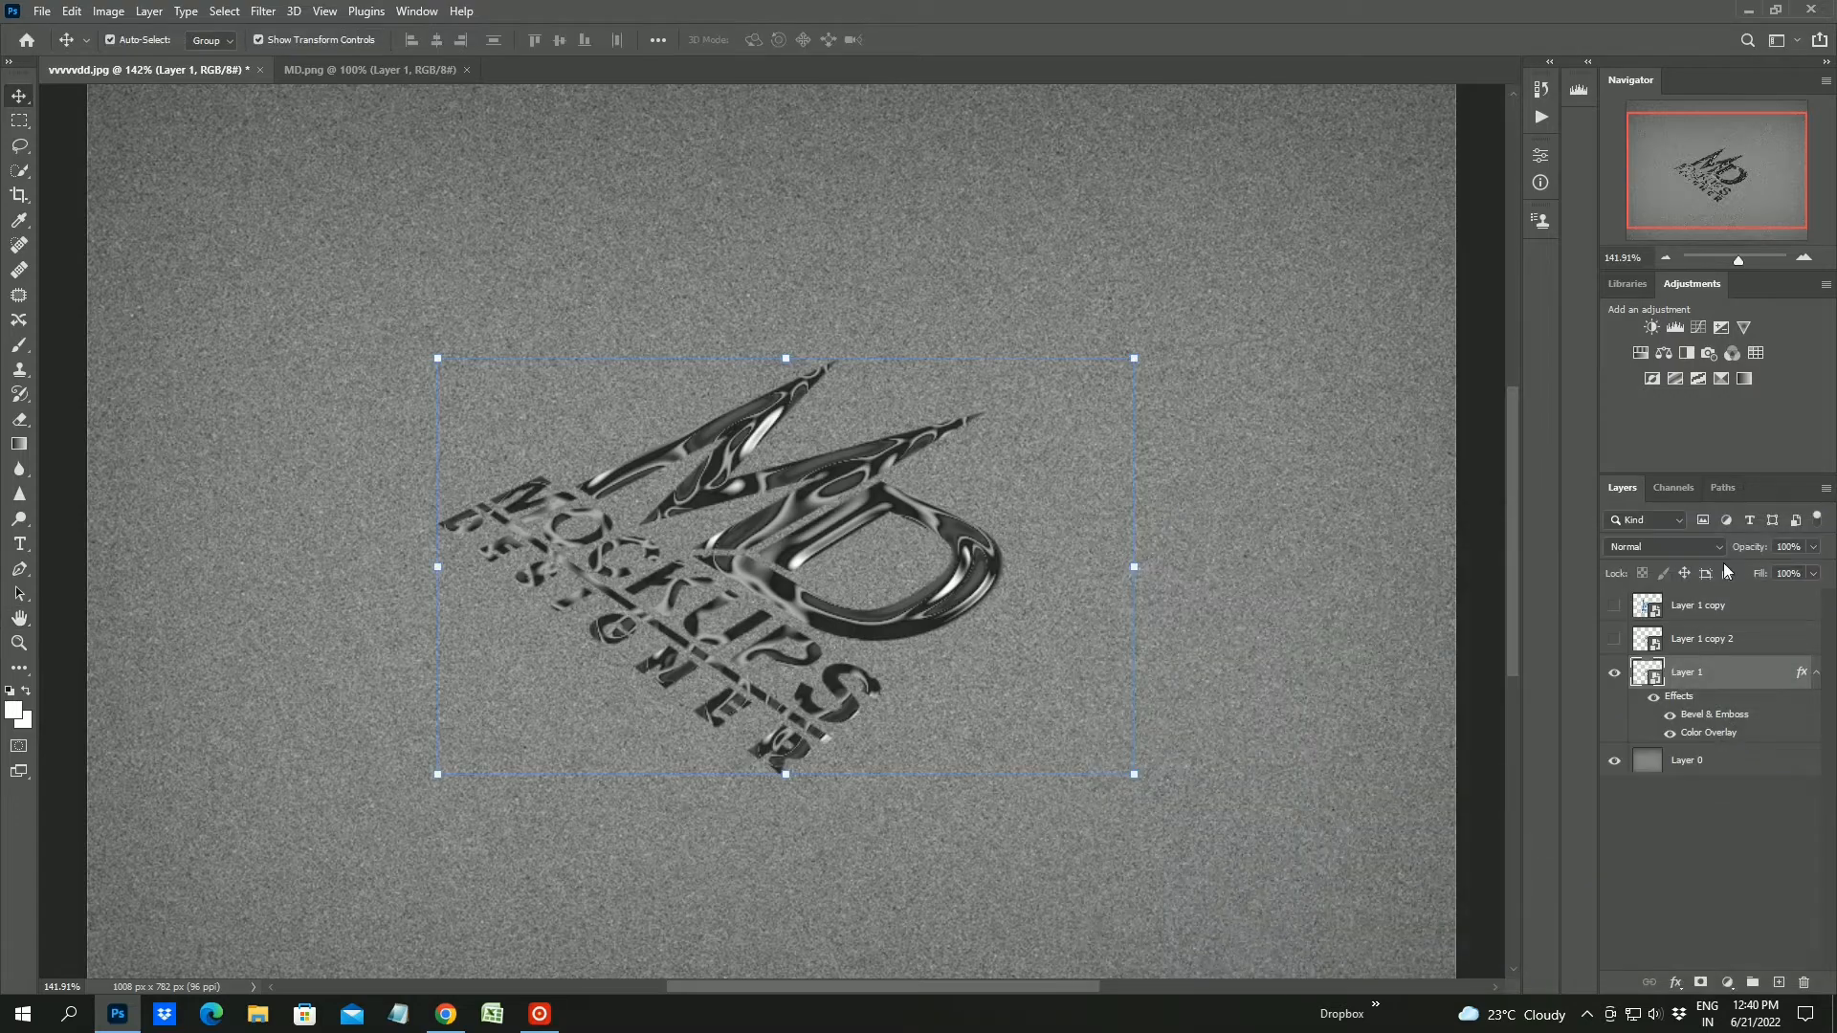
left_click(1815, 672)
Stack copies of the styled Layer 1 up to Layer 1 copy 16, nudging each one slightly further up to build an extrusion
left_click(1616, 639)
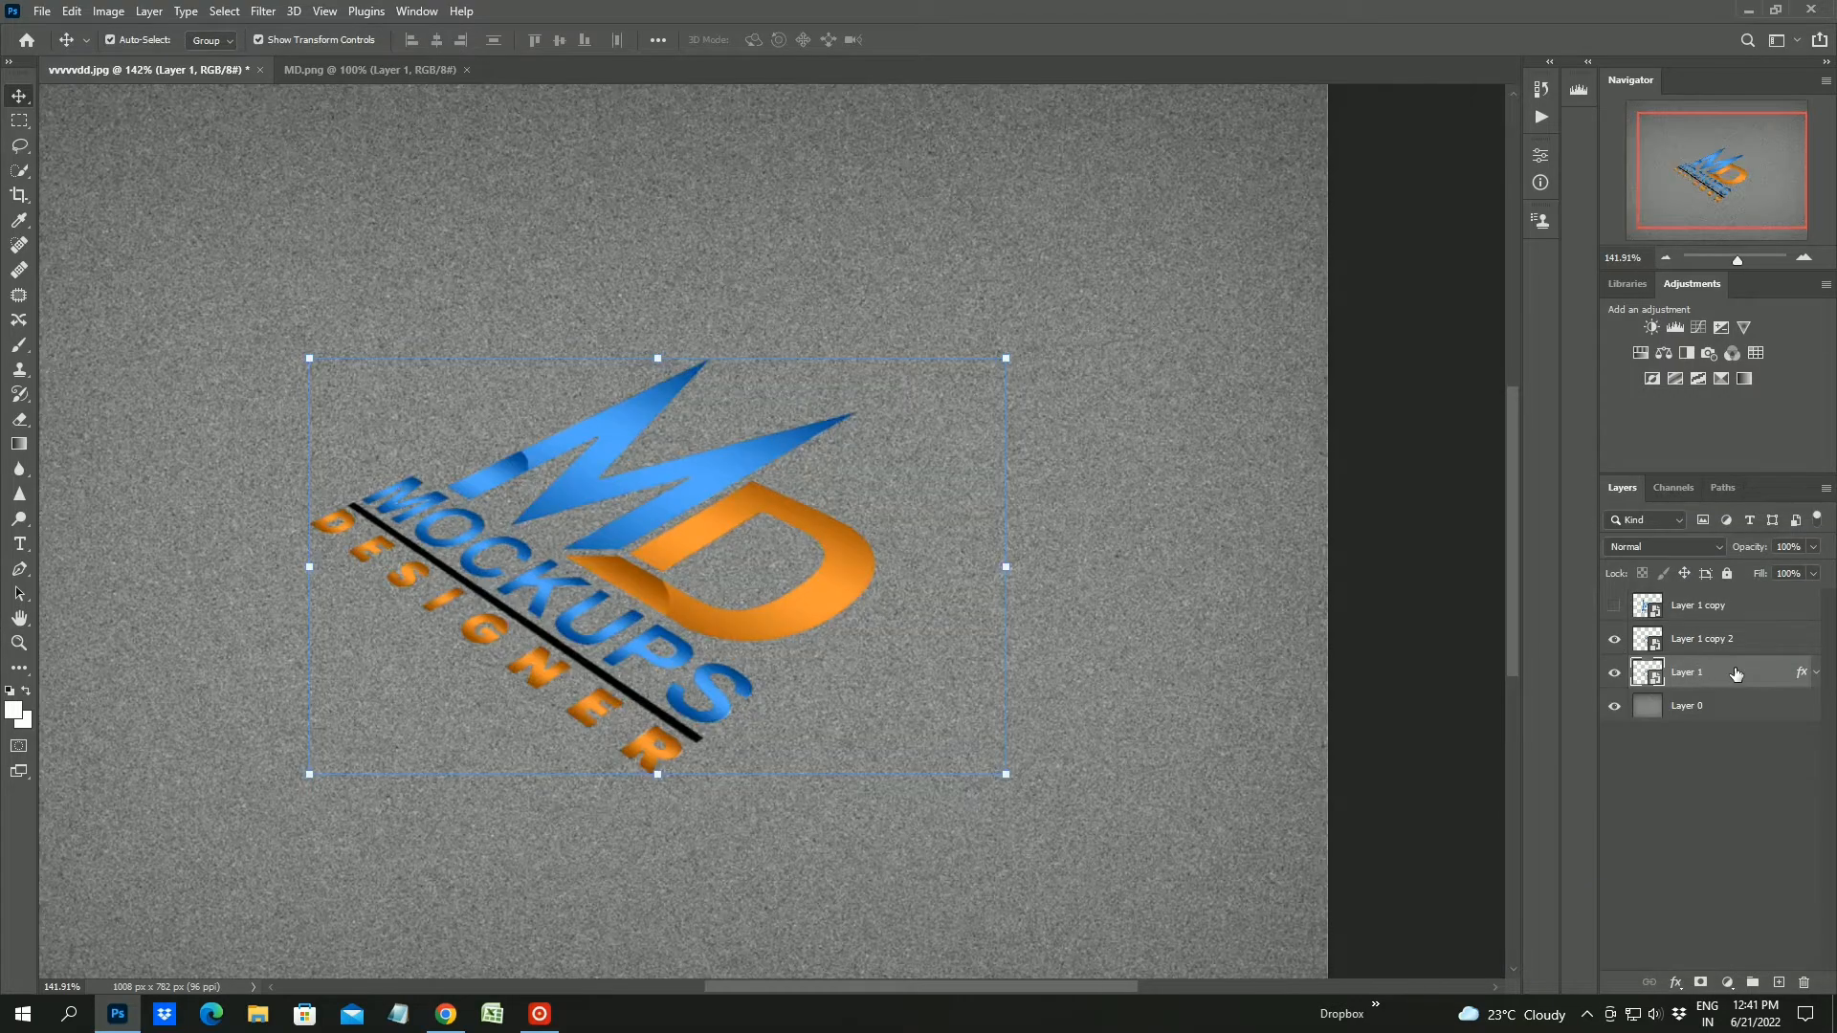
left_click(1615, 640)
key("ctrl+j")
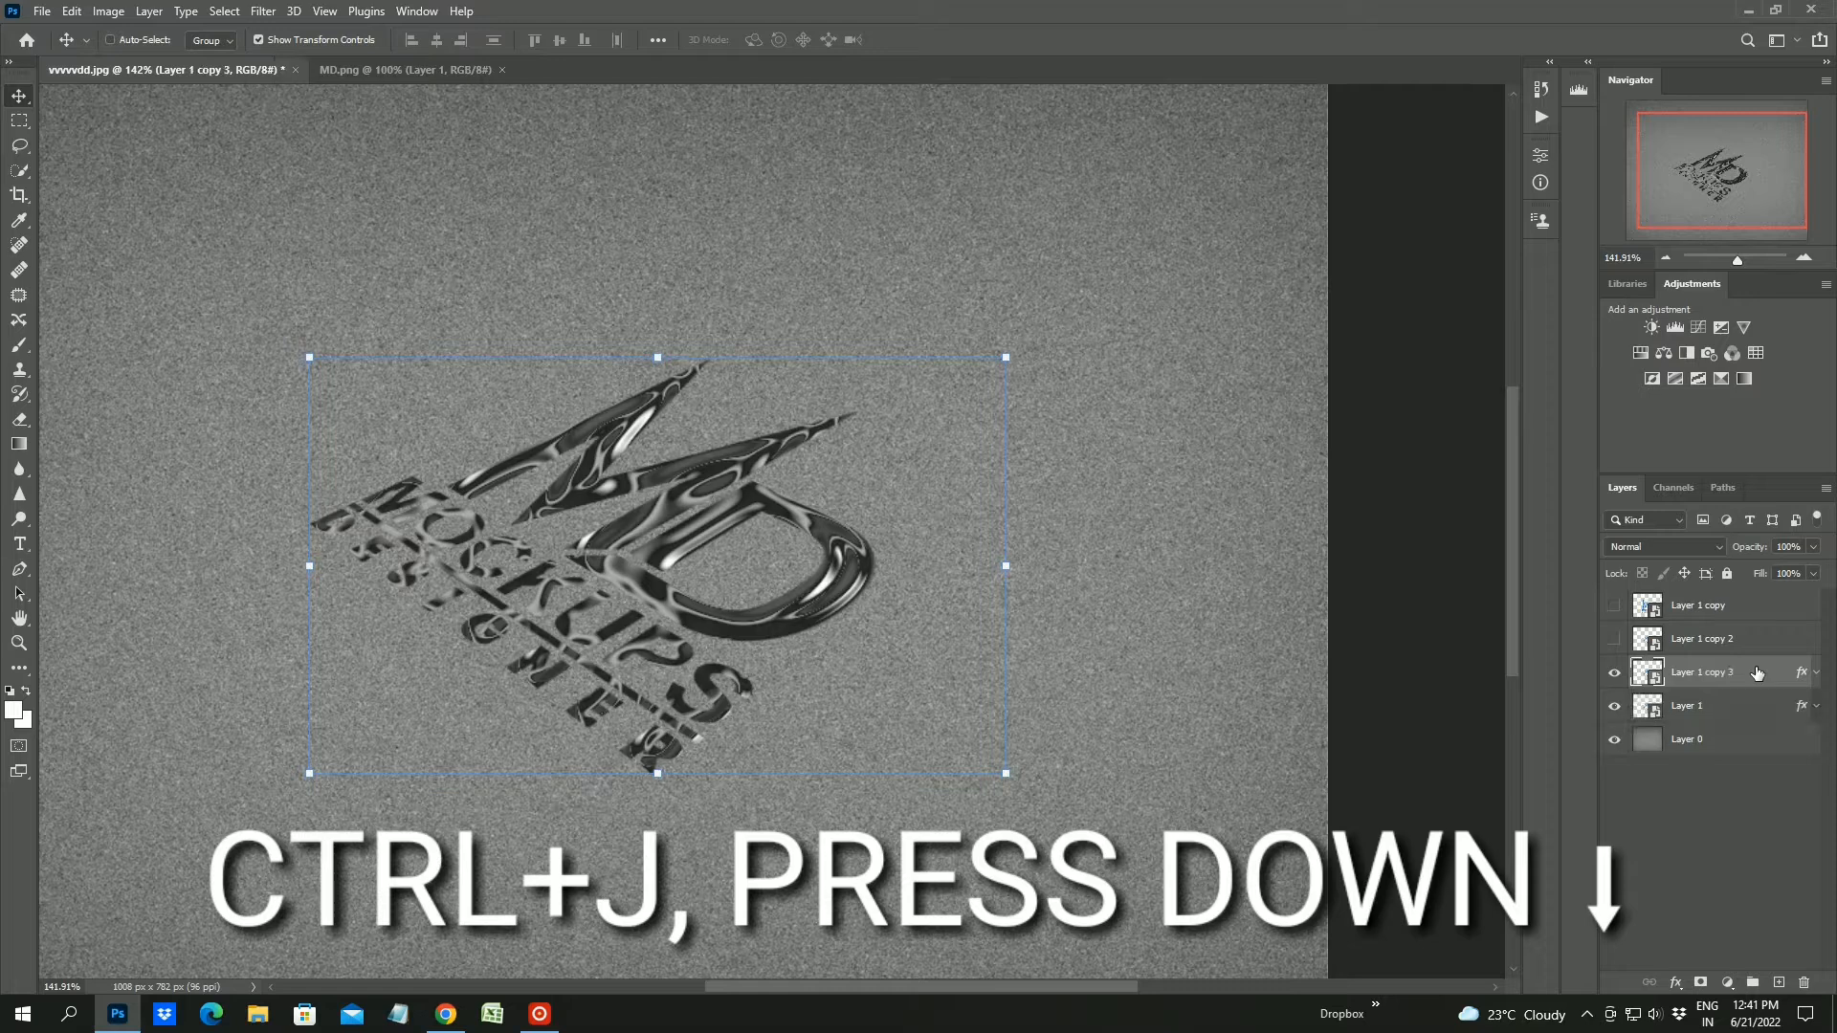
key("Down")
key("ctrl+j")
key("Down")
key("ctrl+j")
key("Down")
key("ctrl+j")
key("Down")
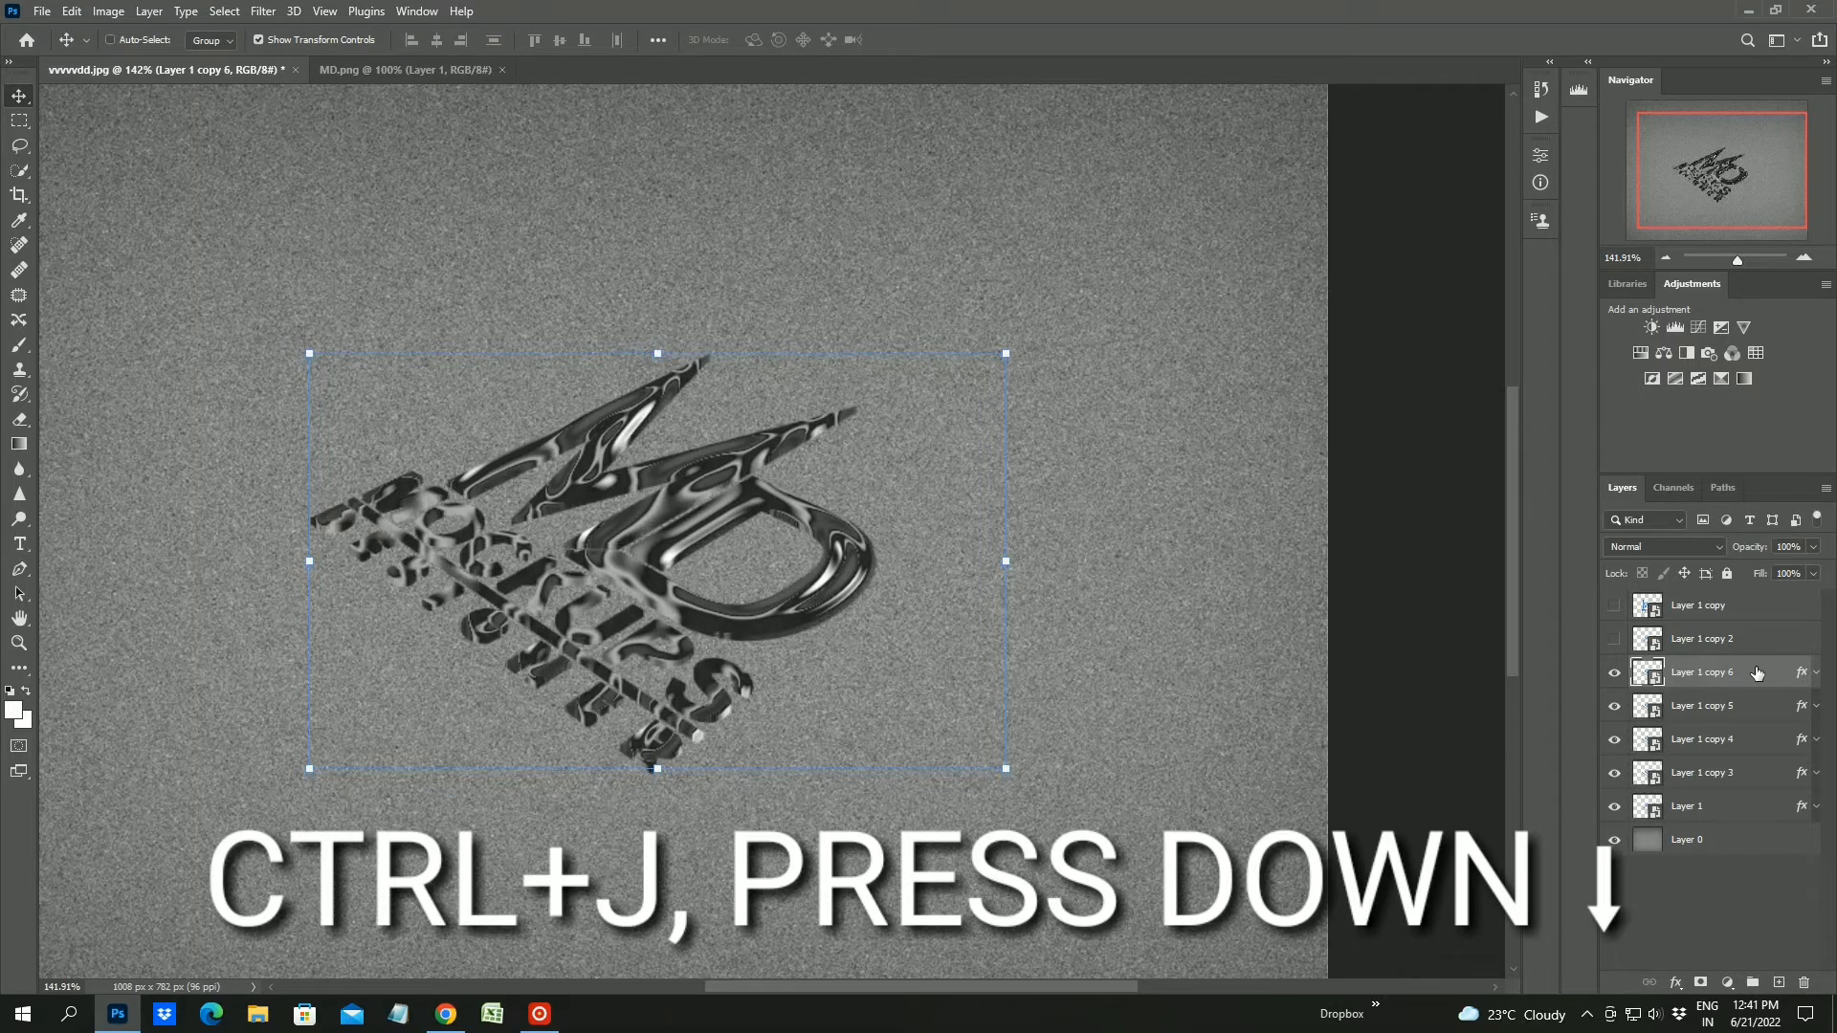
key("ctrl+j")
key("Down")
key("ctrl+j")
key("Down")
key("ctrl+j")
key("Down")
key("ctrl+j")
key("Down")
key("ctrl+j")
key("Up")
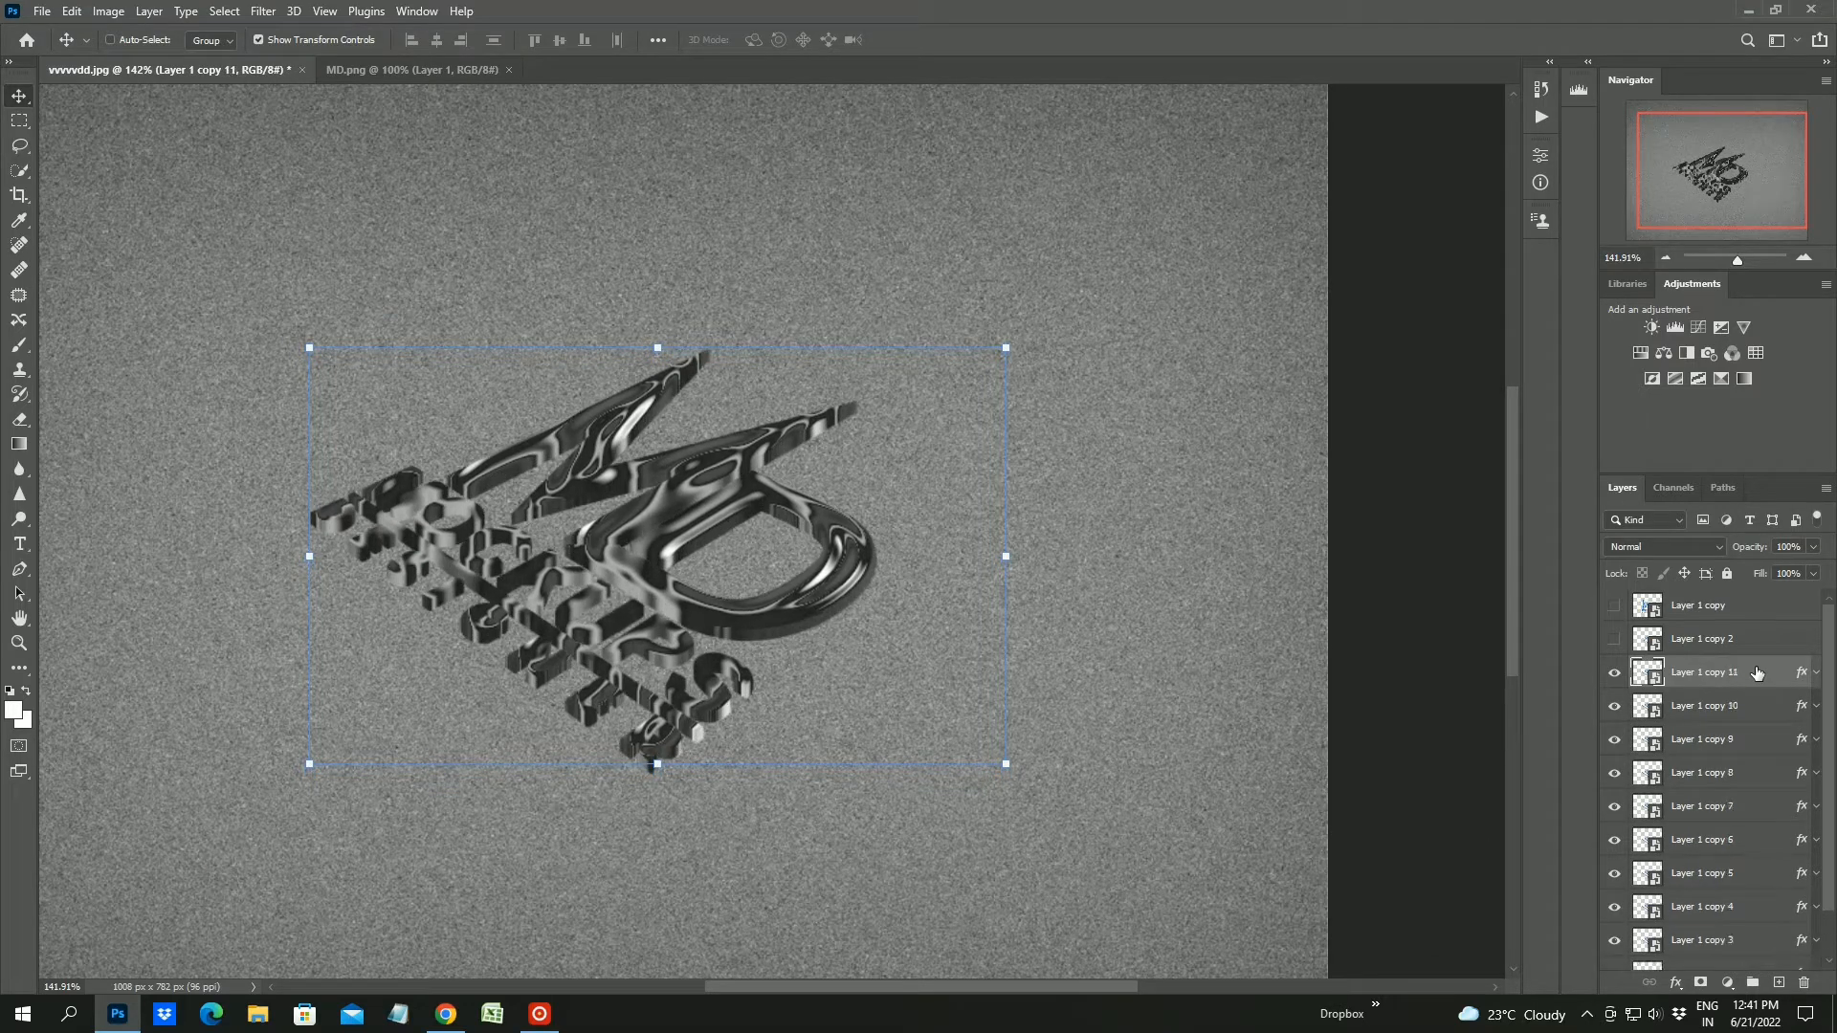
key("ctrl+j")
key("Up")
key("ctrl+j")
key("Up")
key("ctrl+j")
key("Up")
key("ctrl+j")
key("Up")
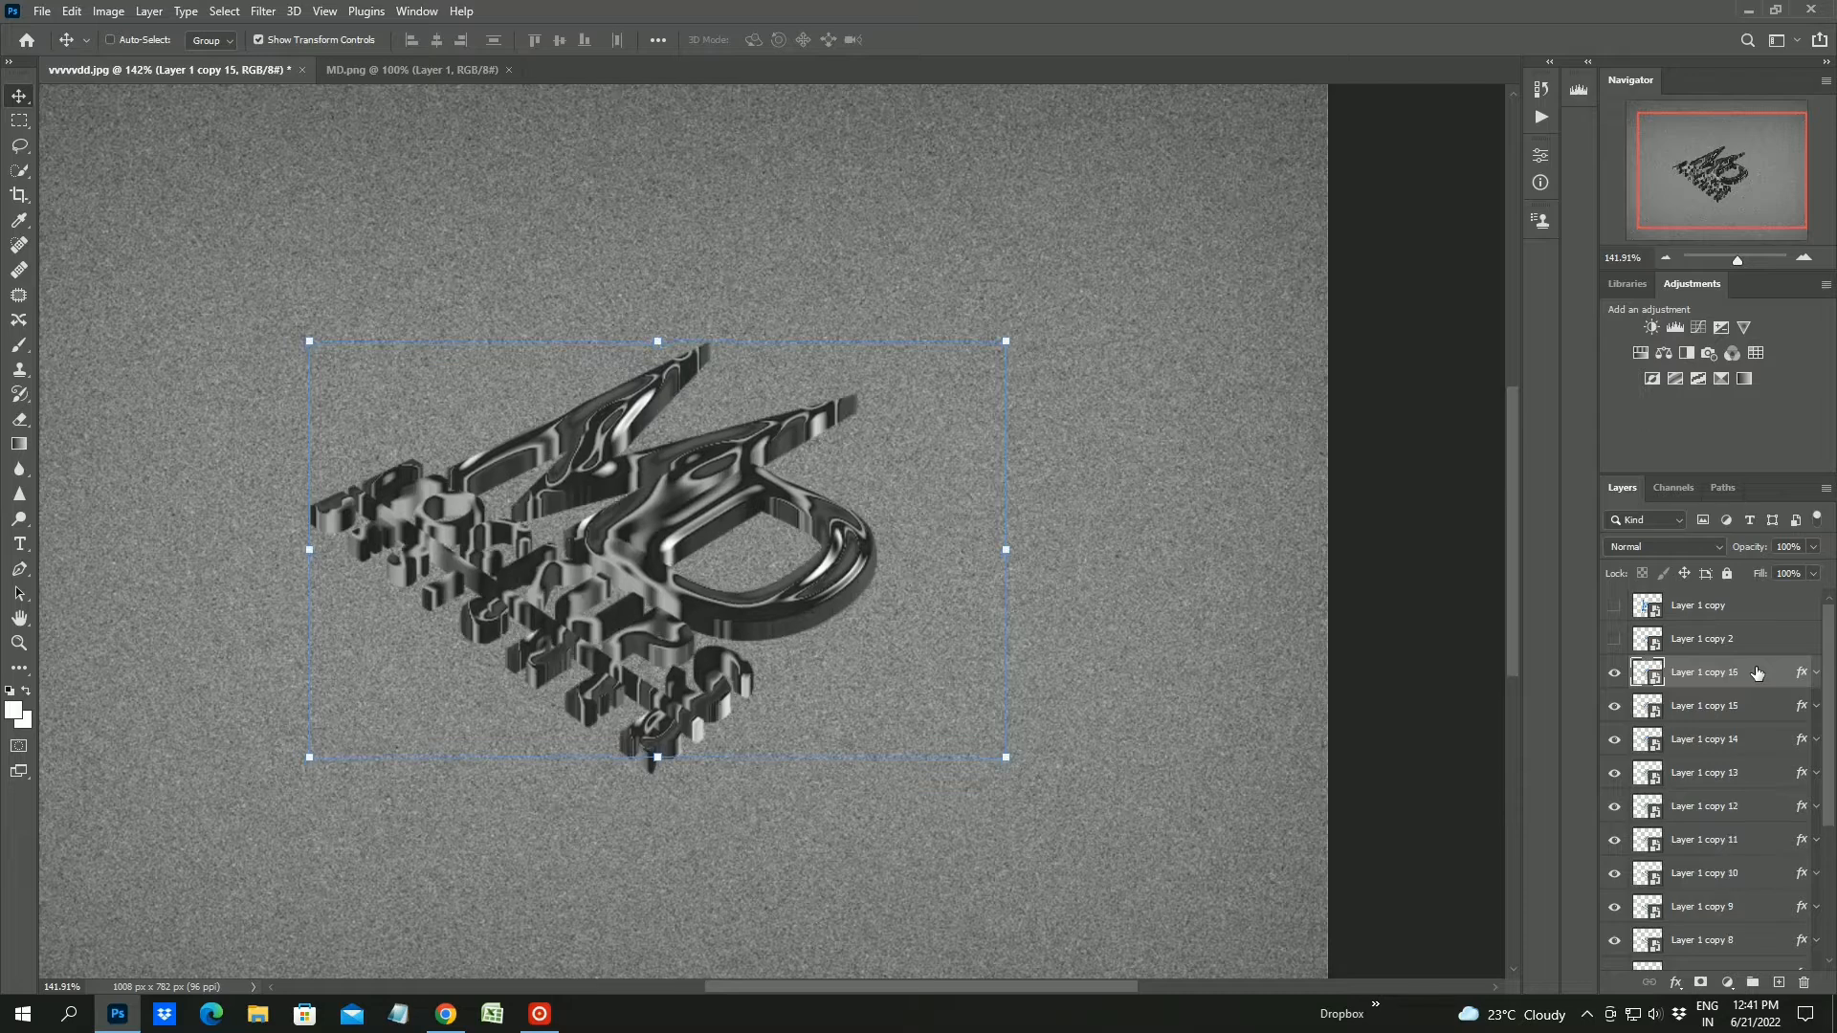
key("ctrl+j")
key("Up")
Show the coloured Layer 1 copy 2 and nudge it up to sit on the extrusion's top face
left_click(1614, 640)
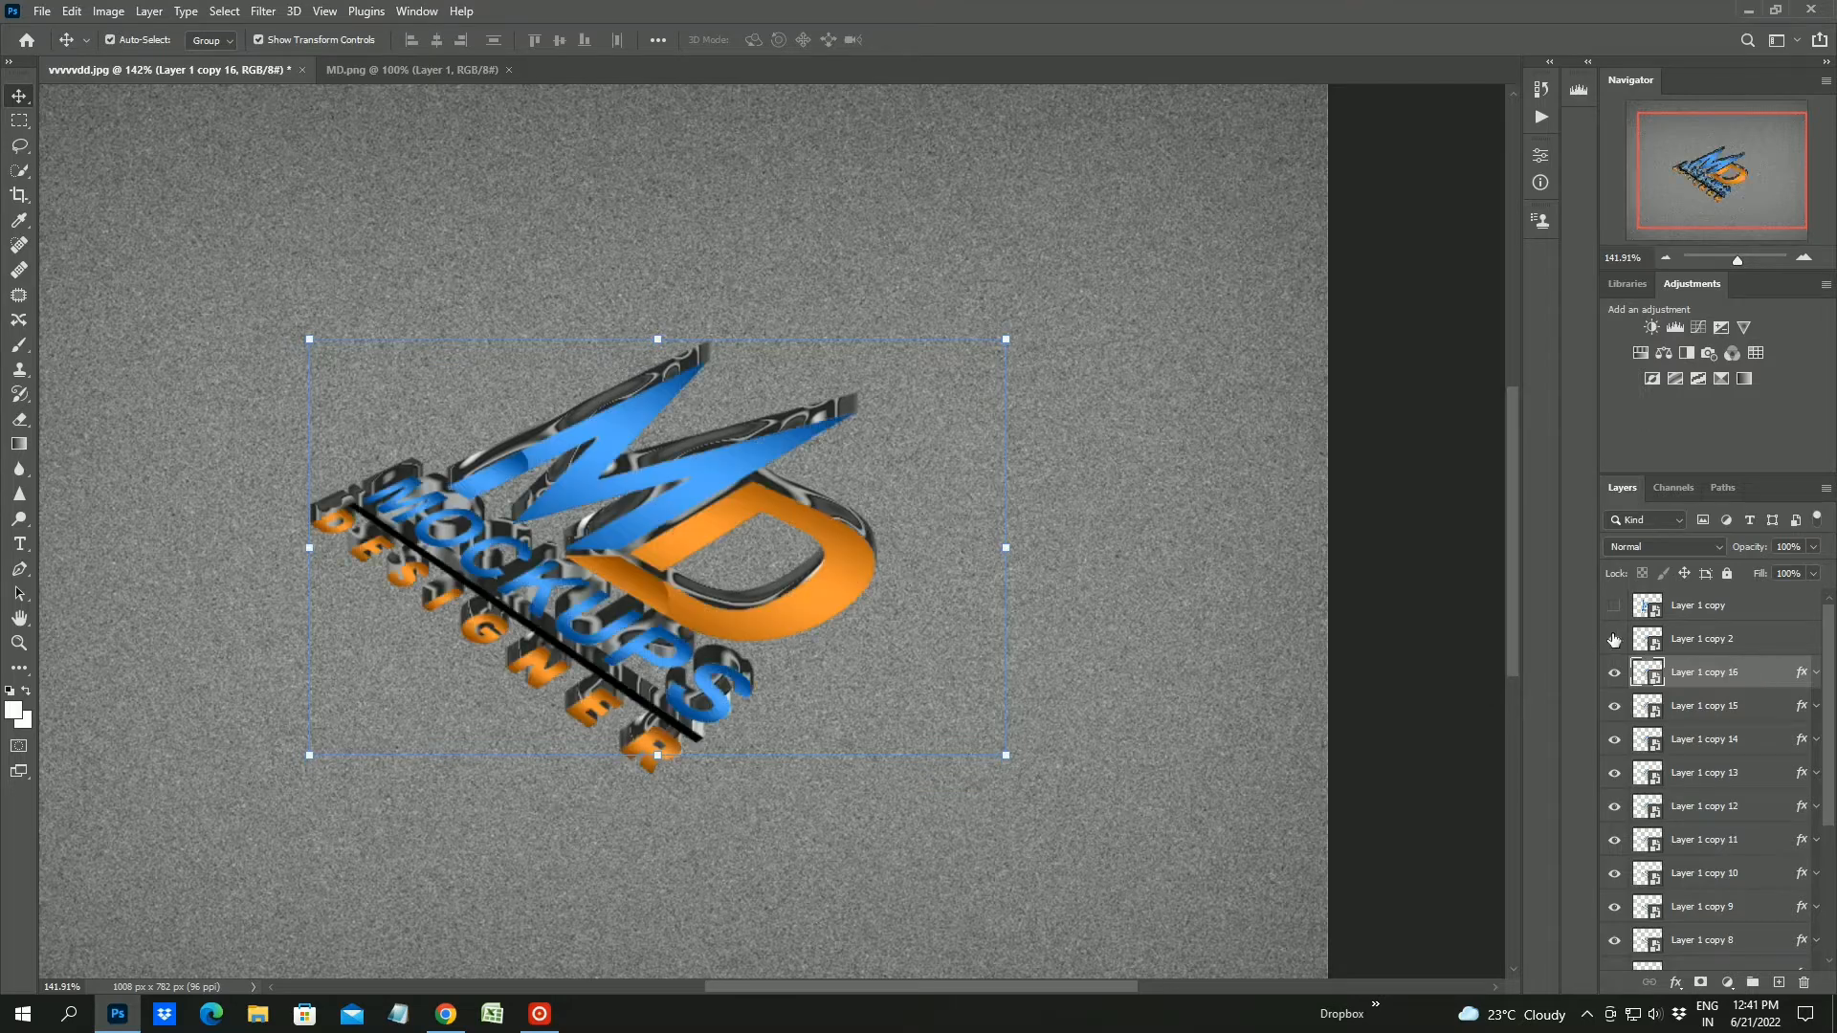
left_click(1772, 643)
key("Up")
key("Up")
key("Up")
key("Up")
key("Up")
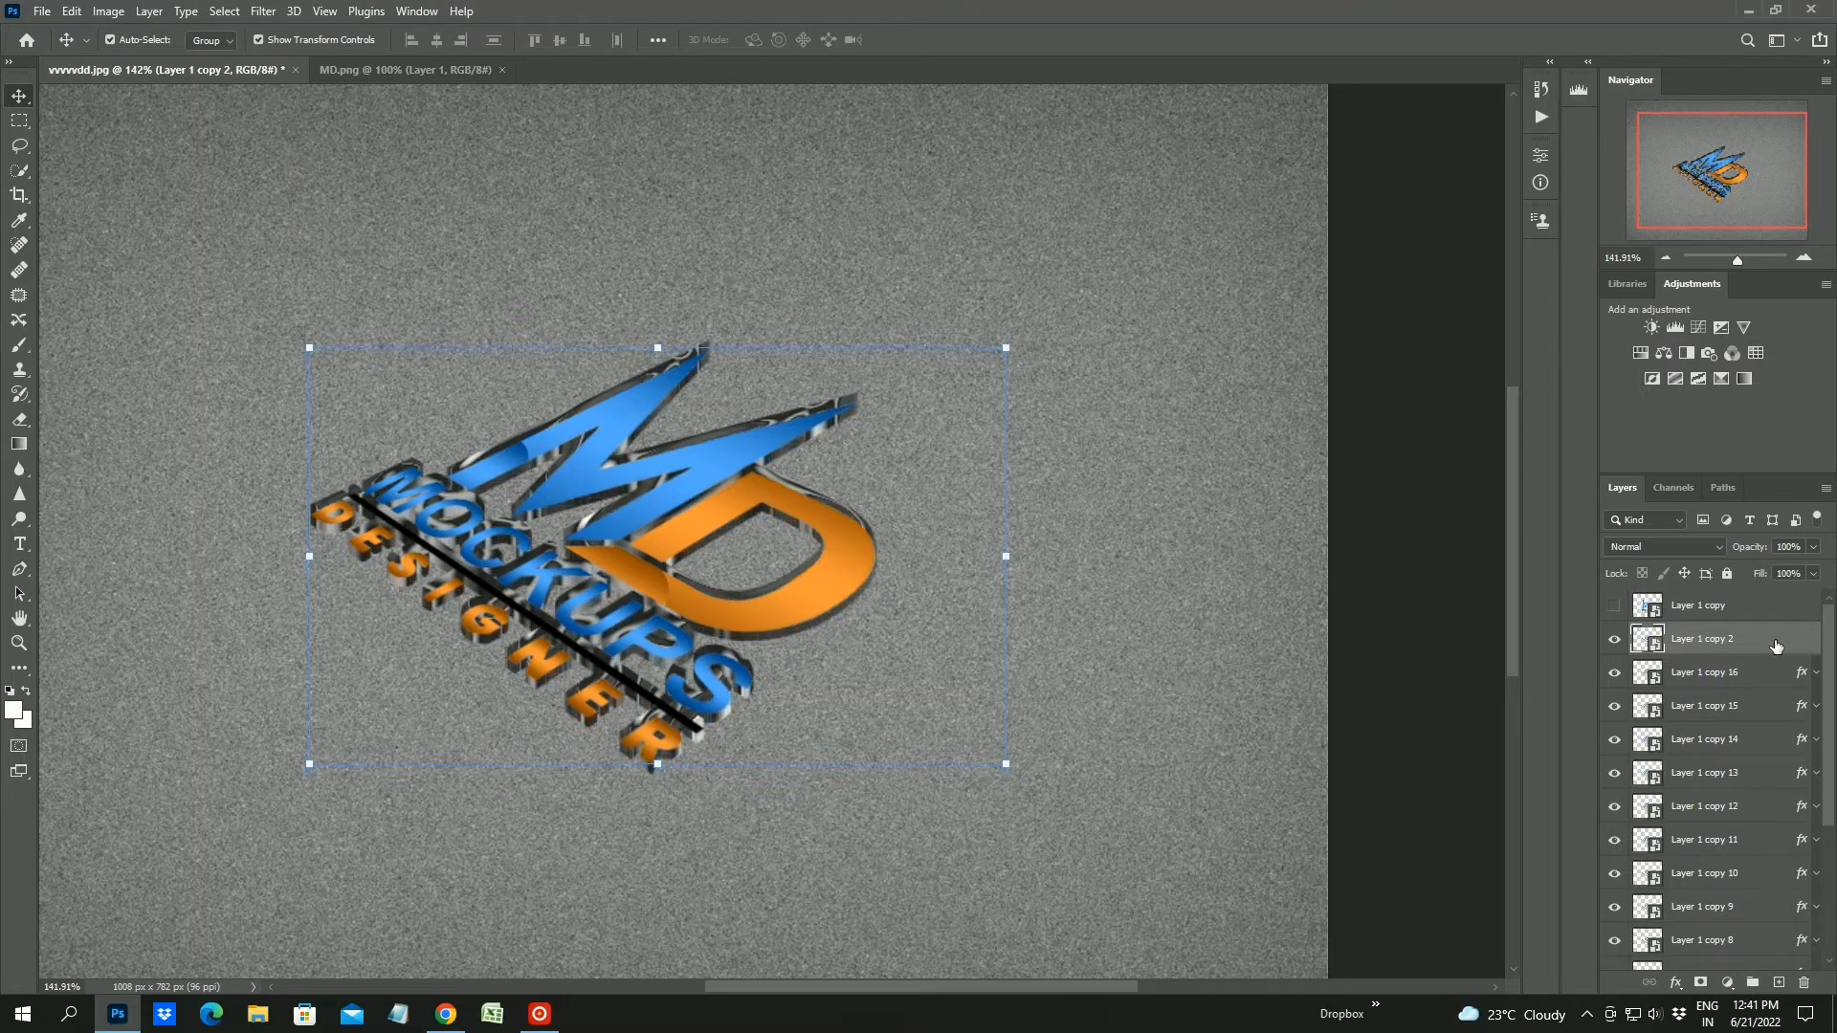
key("Up")
key("Up")
key("Up")
key("Up")
key("Up")
key("Up")
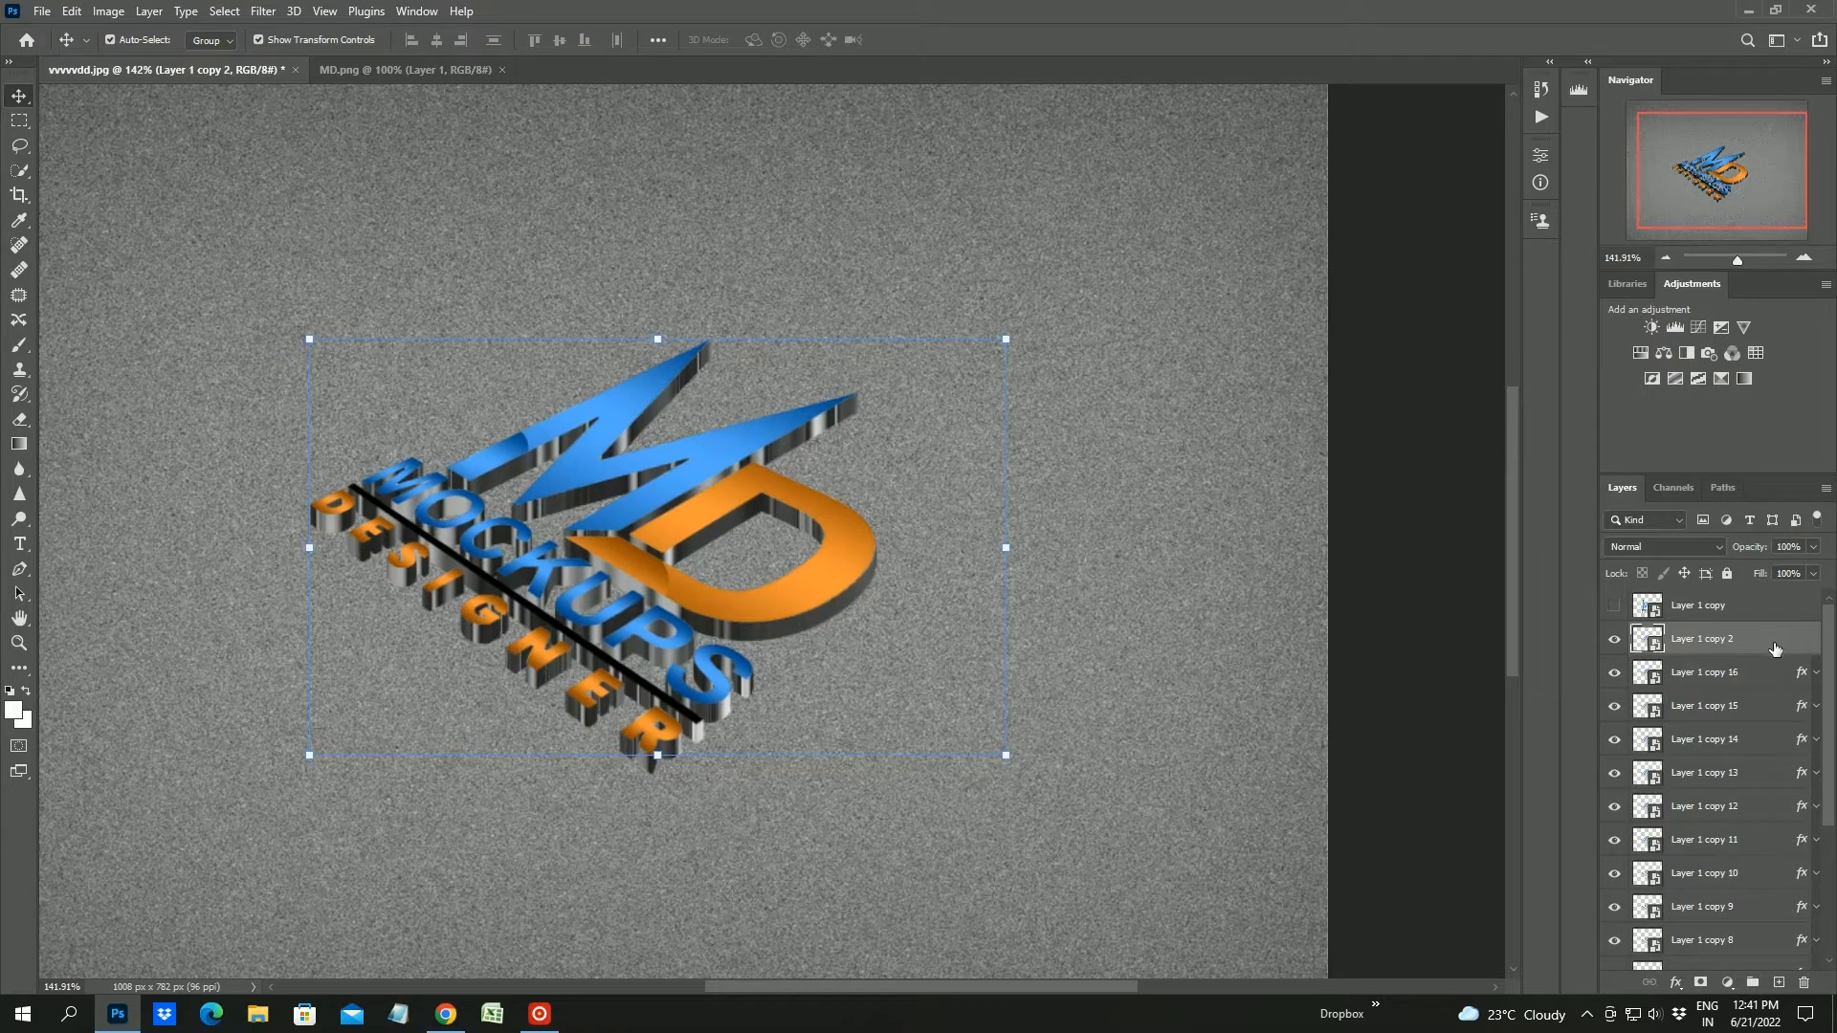
Group the extrusion layers from Layer 1 copy 16 down to Layer 1, and select Layer 1 copy 2
left_click_drag(1767, 675, 1777, 775)
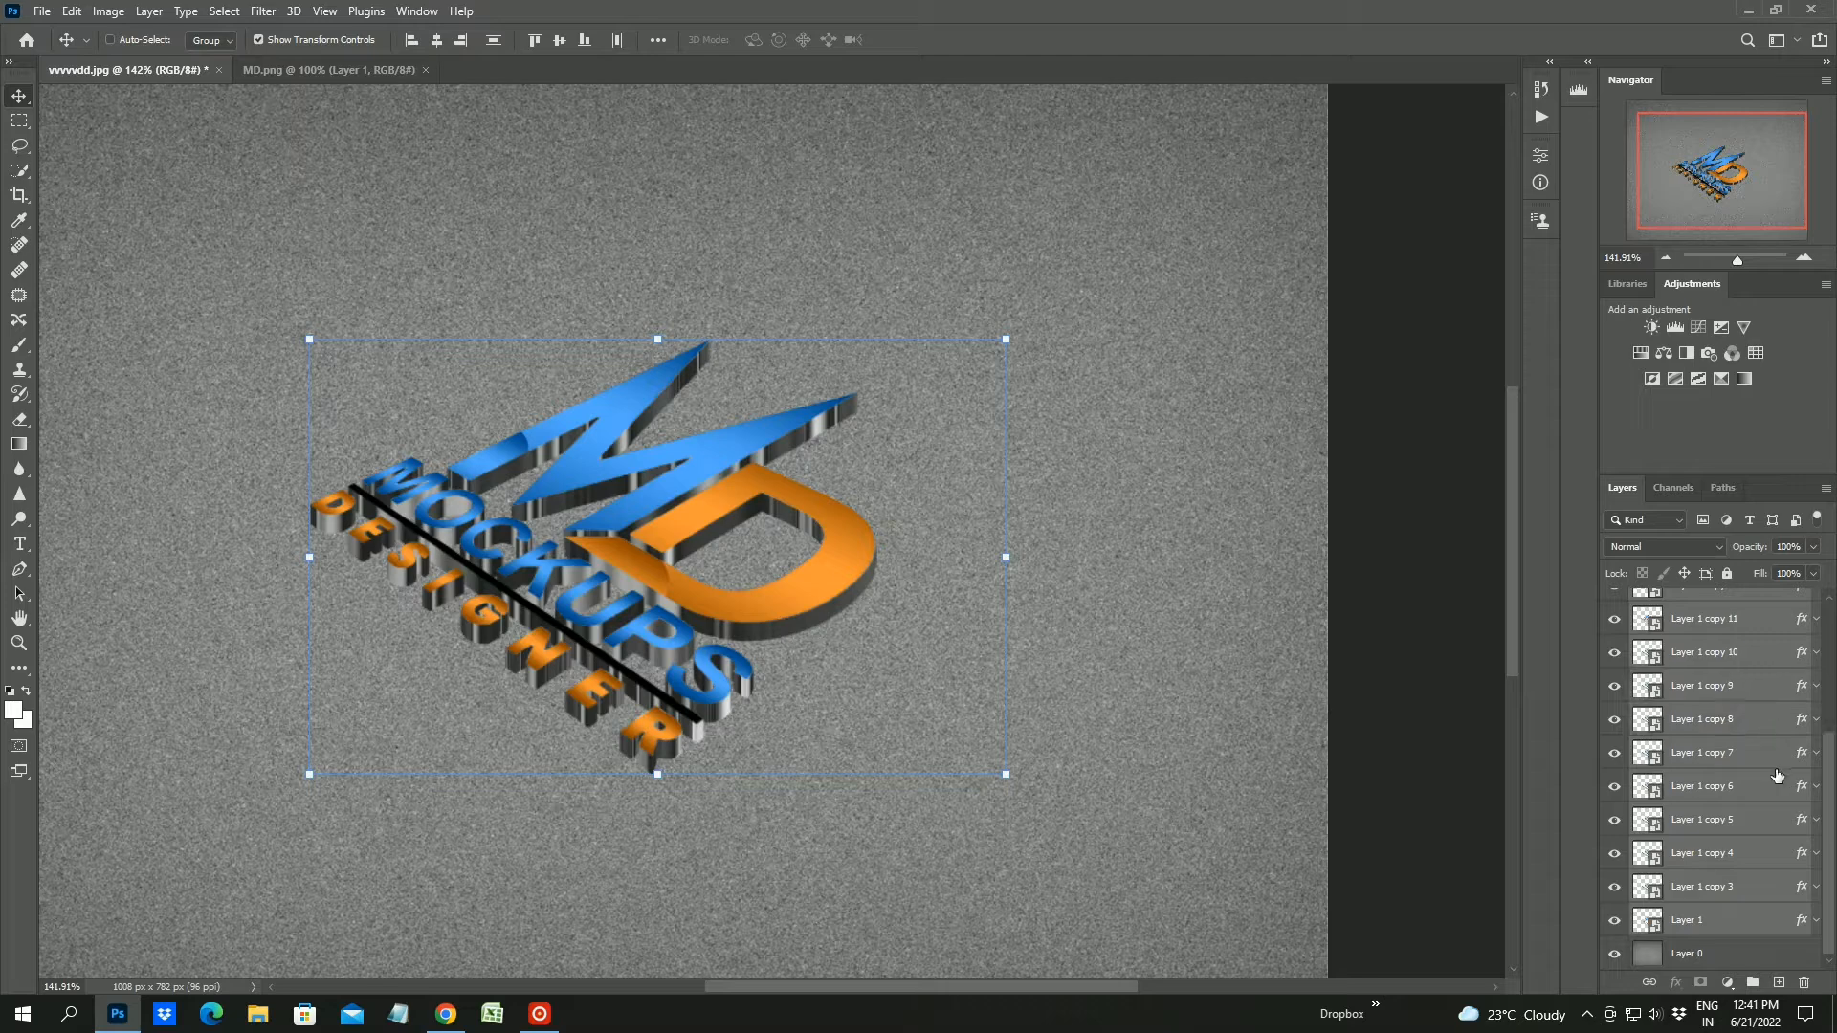
key("ctrl+g")
left_click(1615, 640)
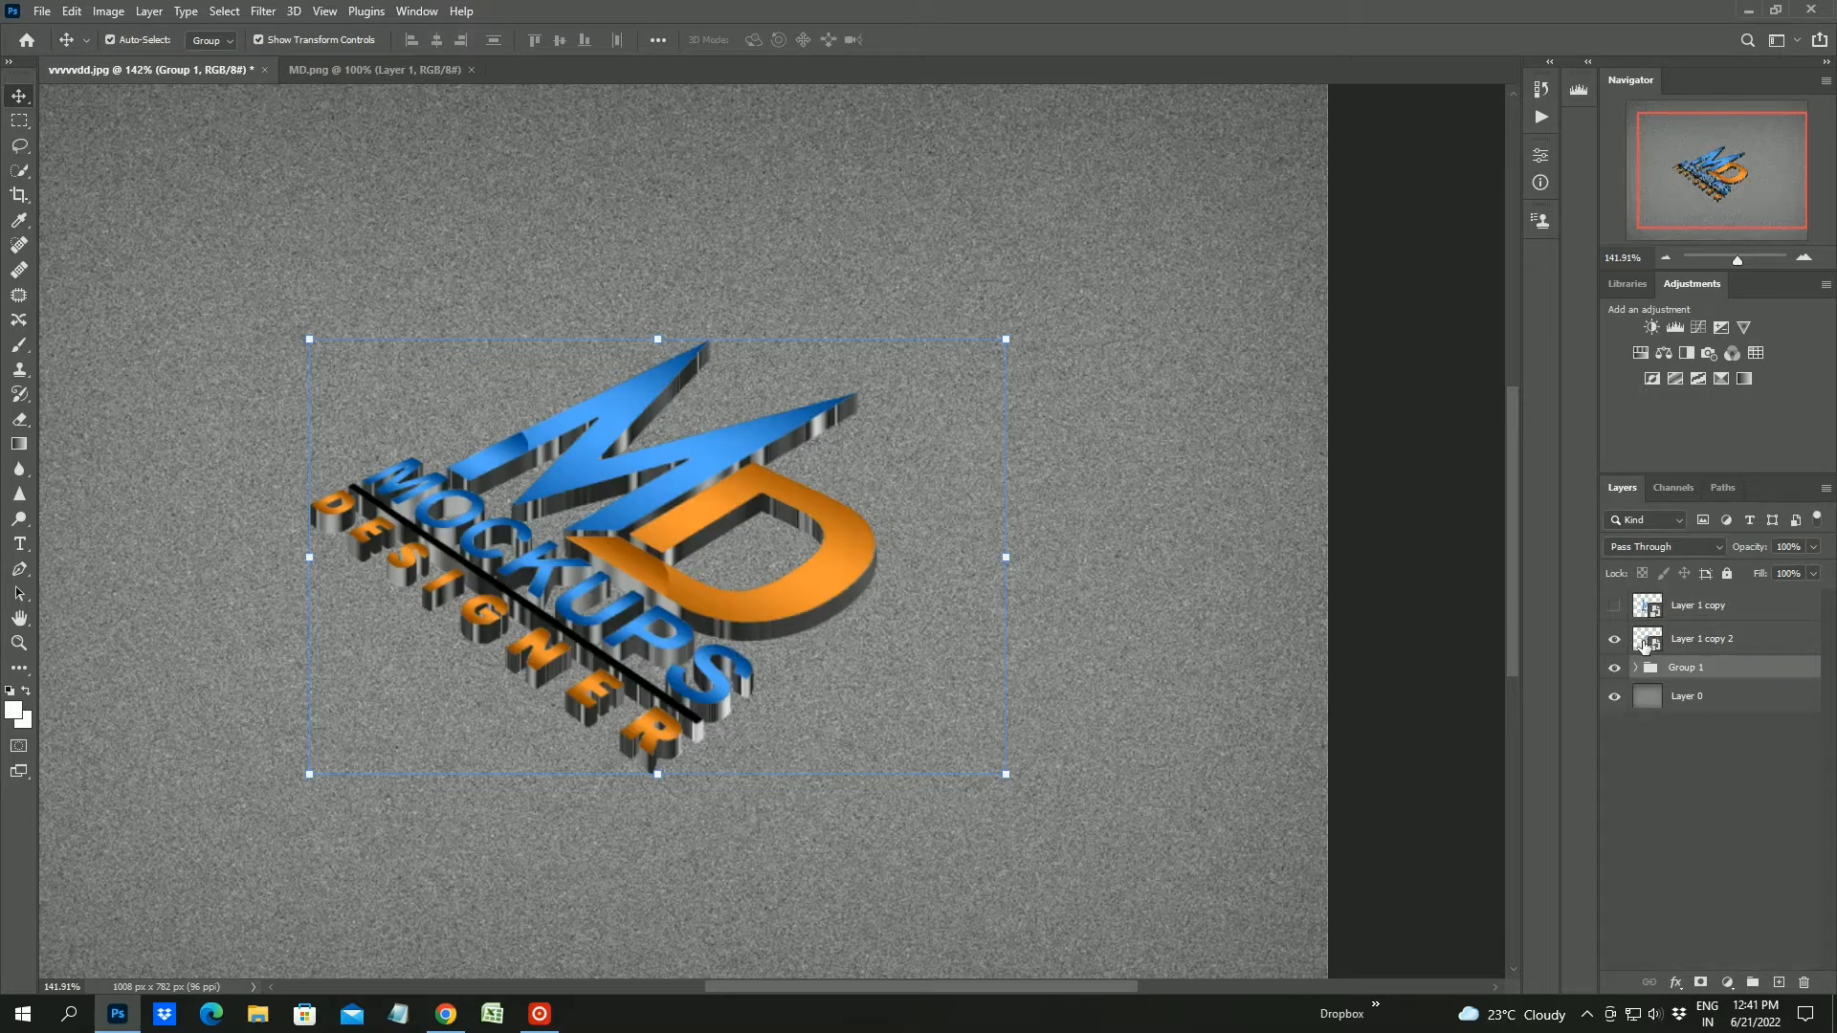
left_click(1779, 640)
Add a Color Lookup adjustment above Layer 1 copy 16 in Group 1, using the Moonlight.3DL LUT
left_click(1636, 667)
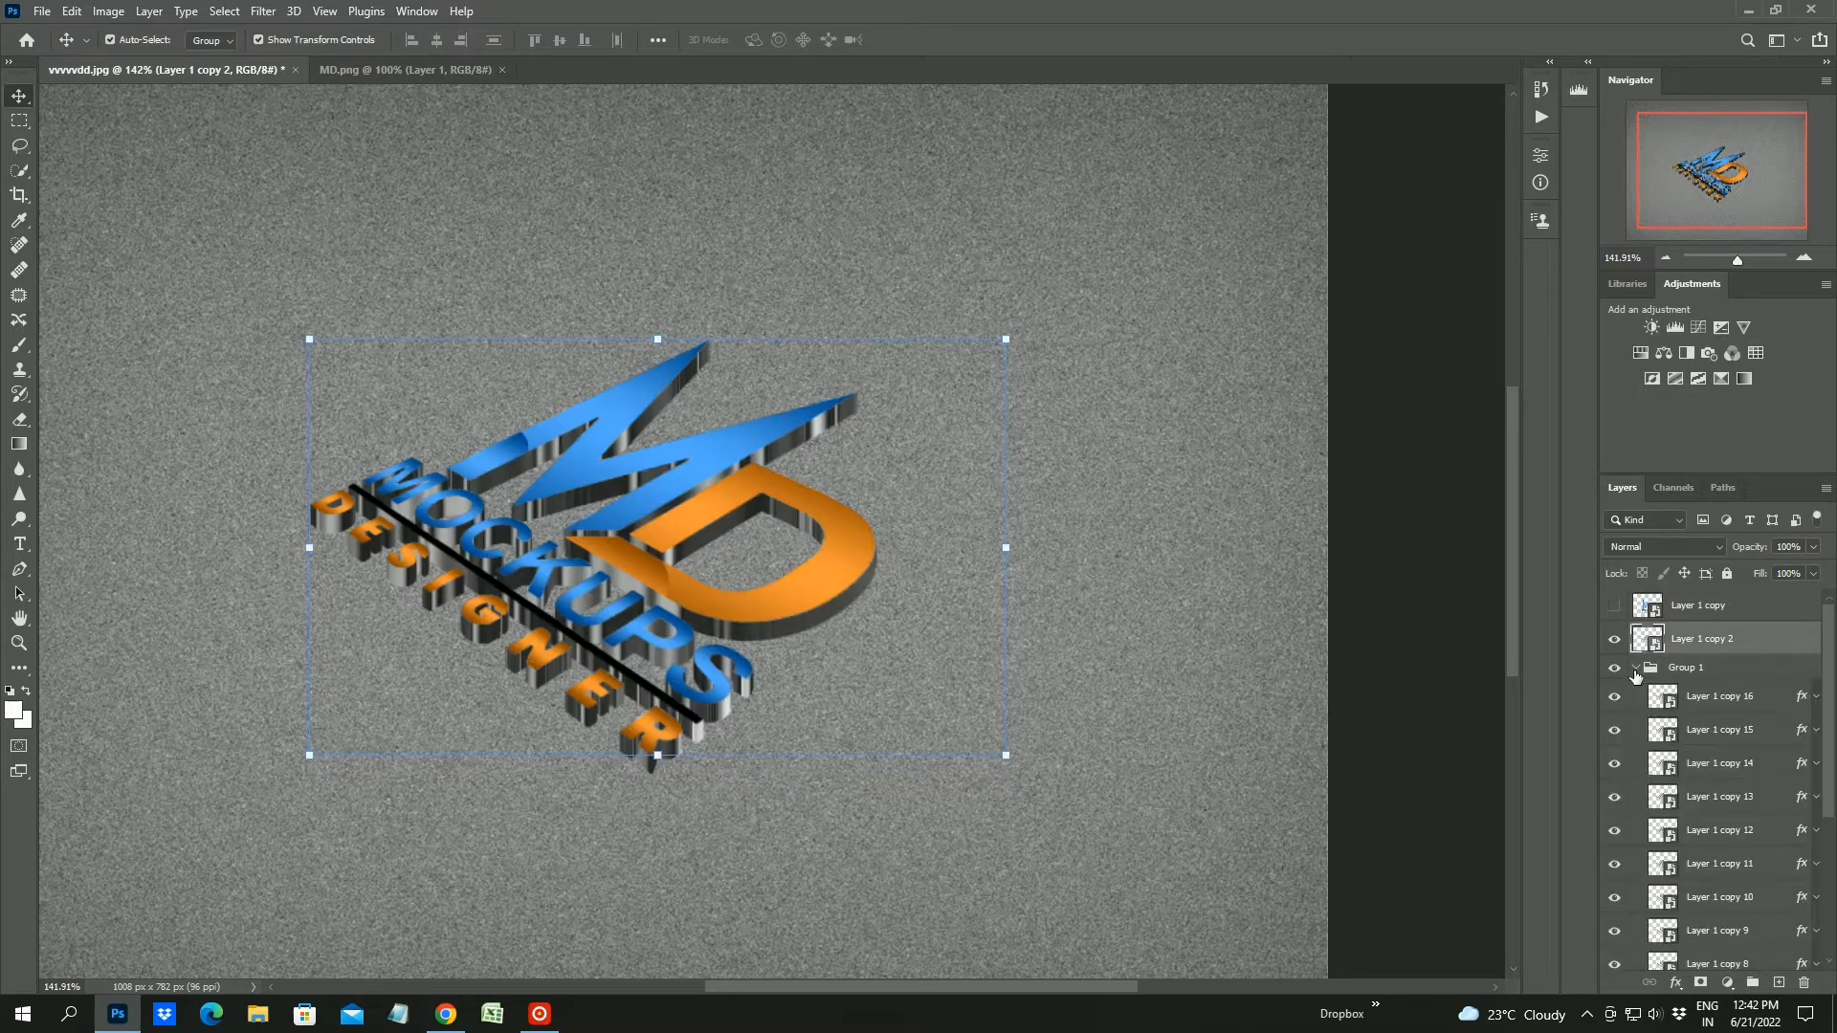
left_click(1773, 699)
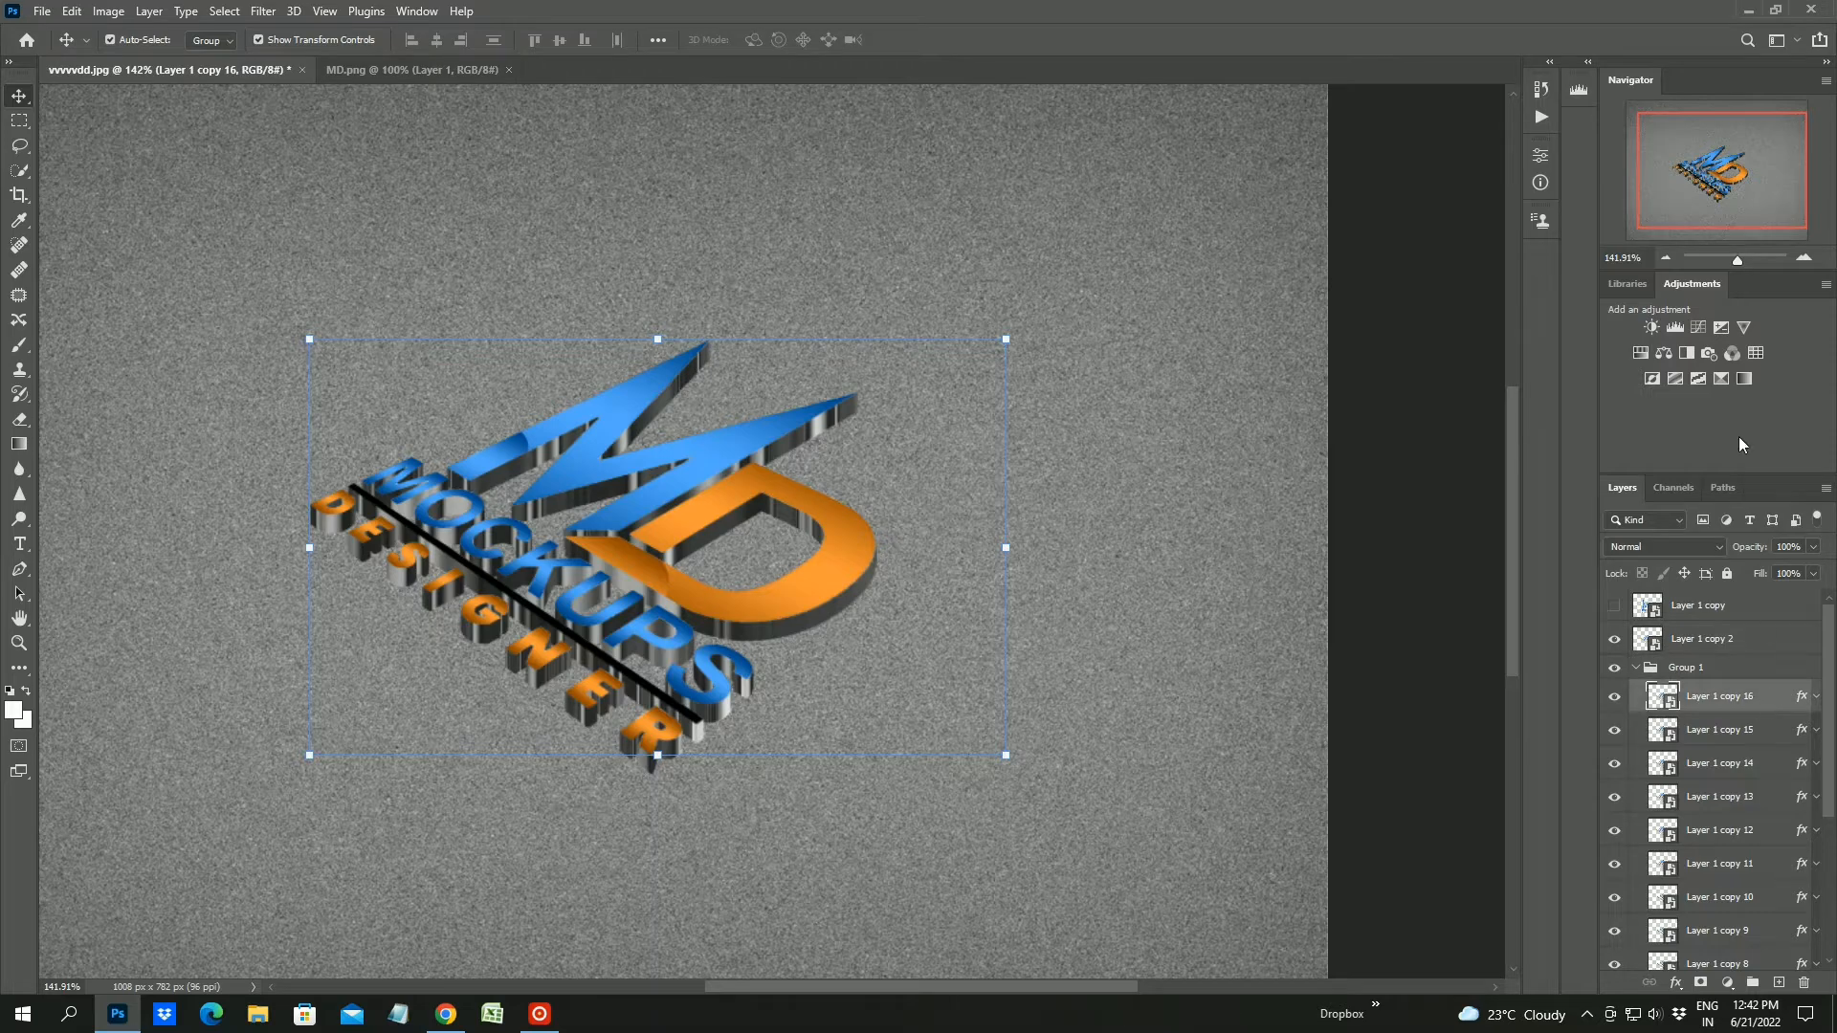
left_click(1756, 353)
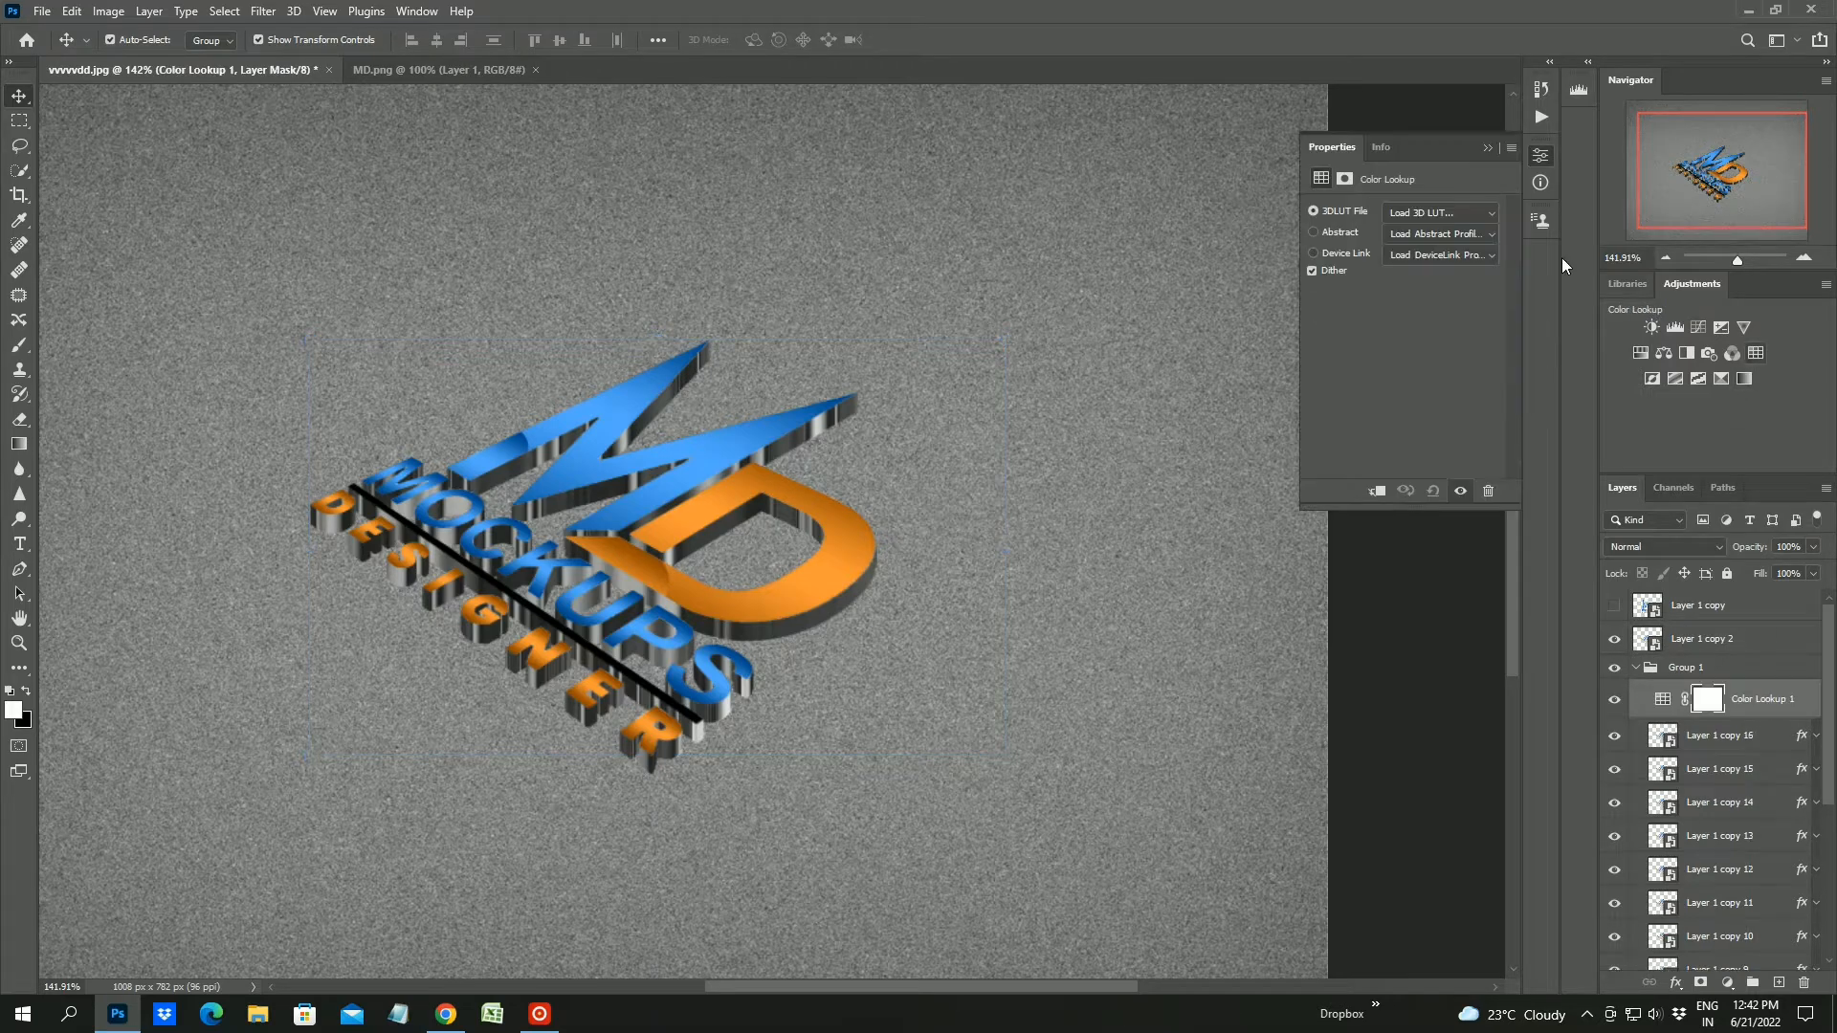
left_click(1461, 216)
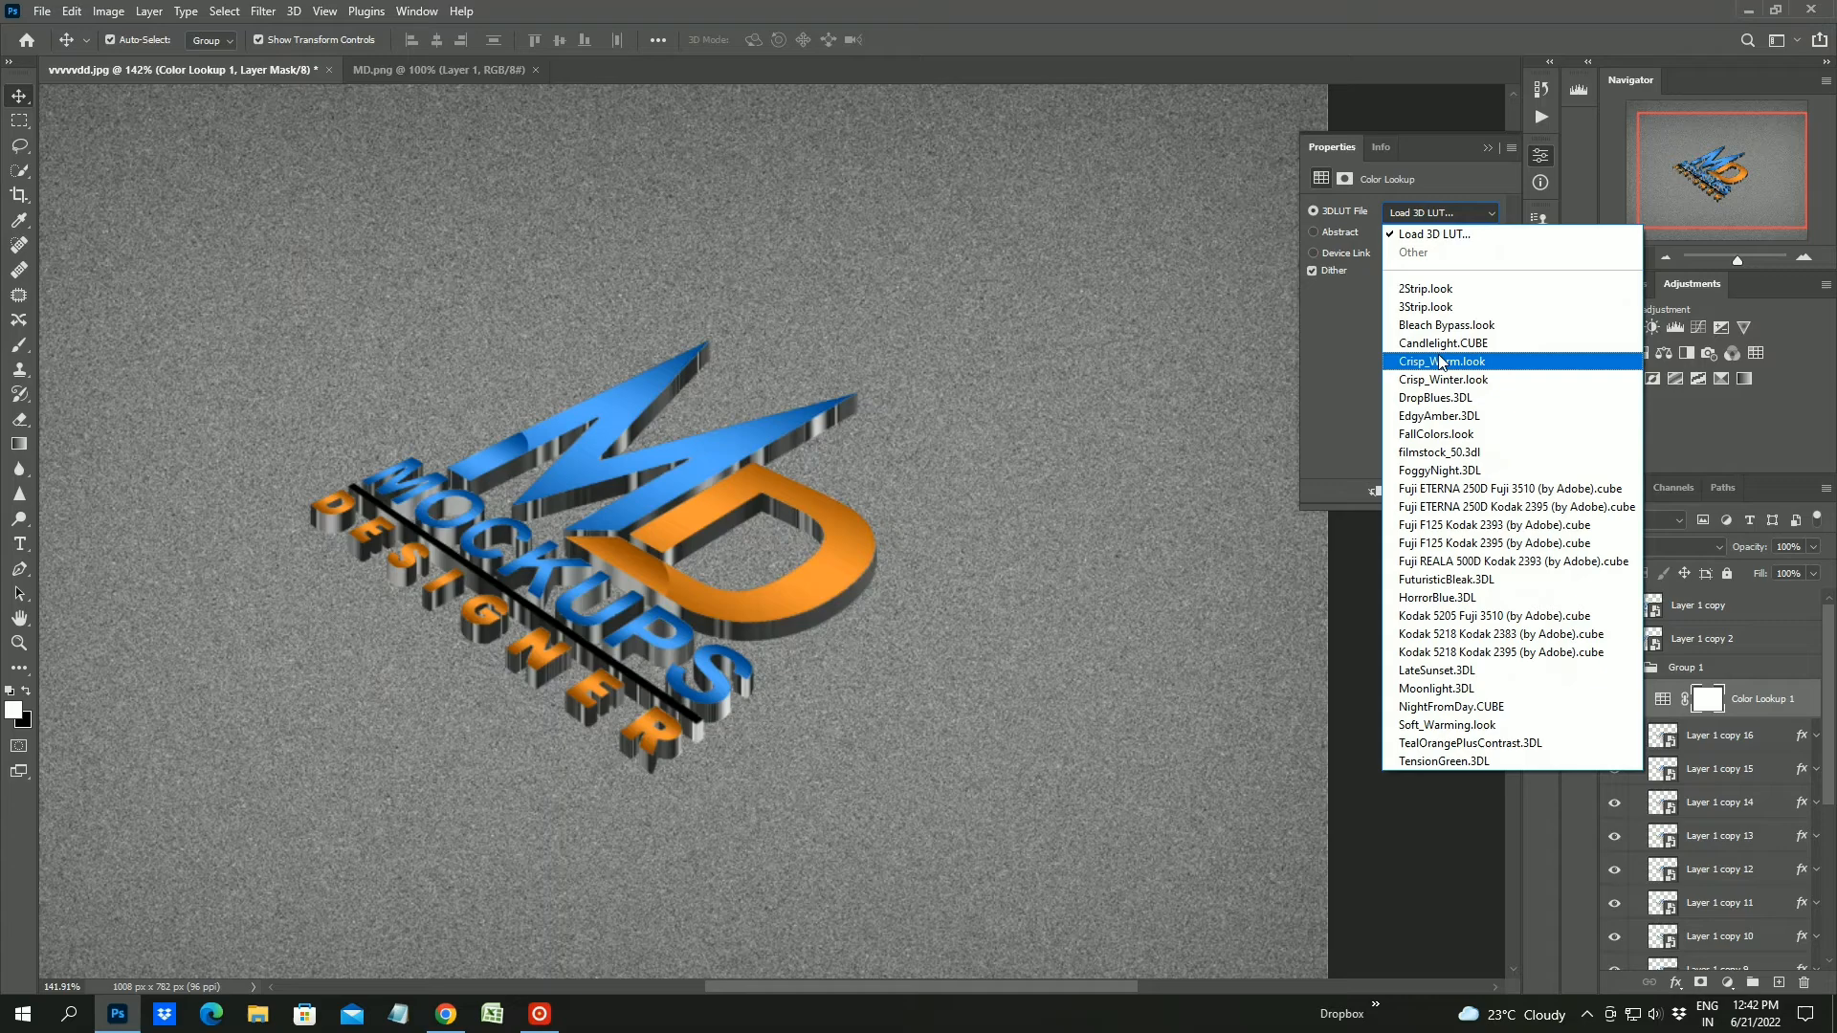
left_click(1474, 690)
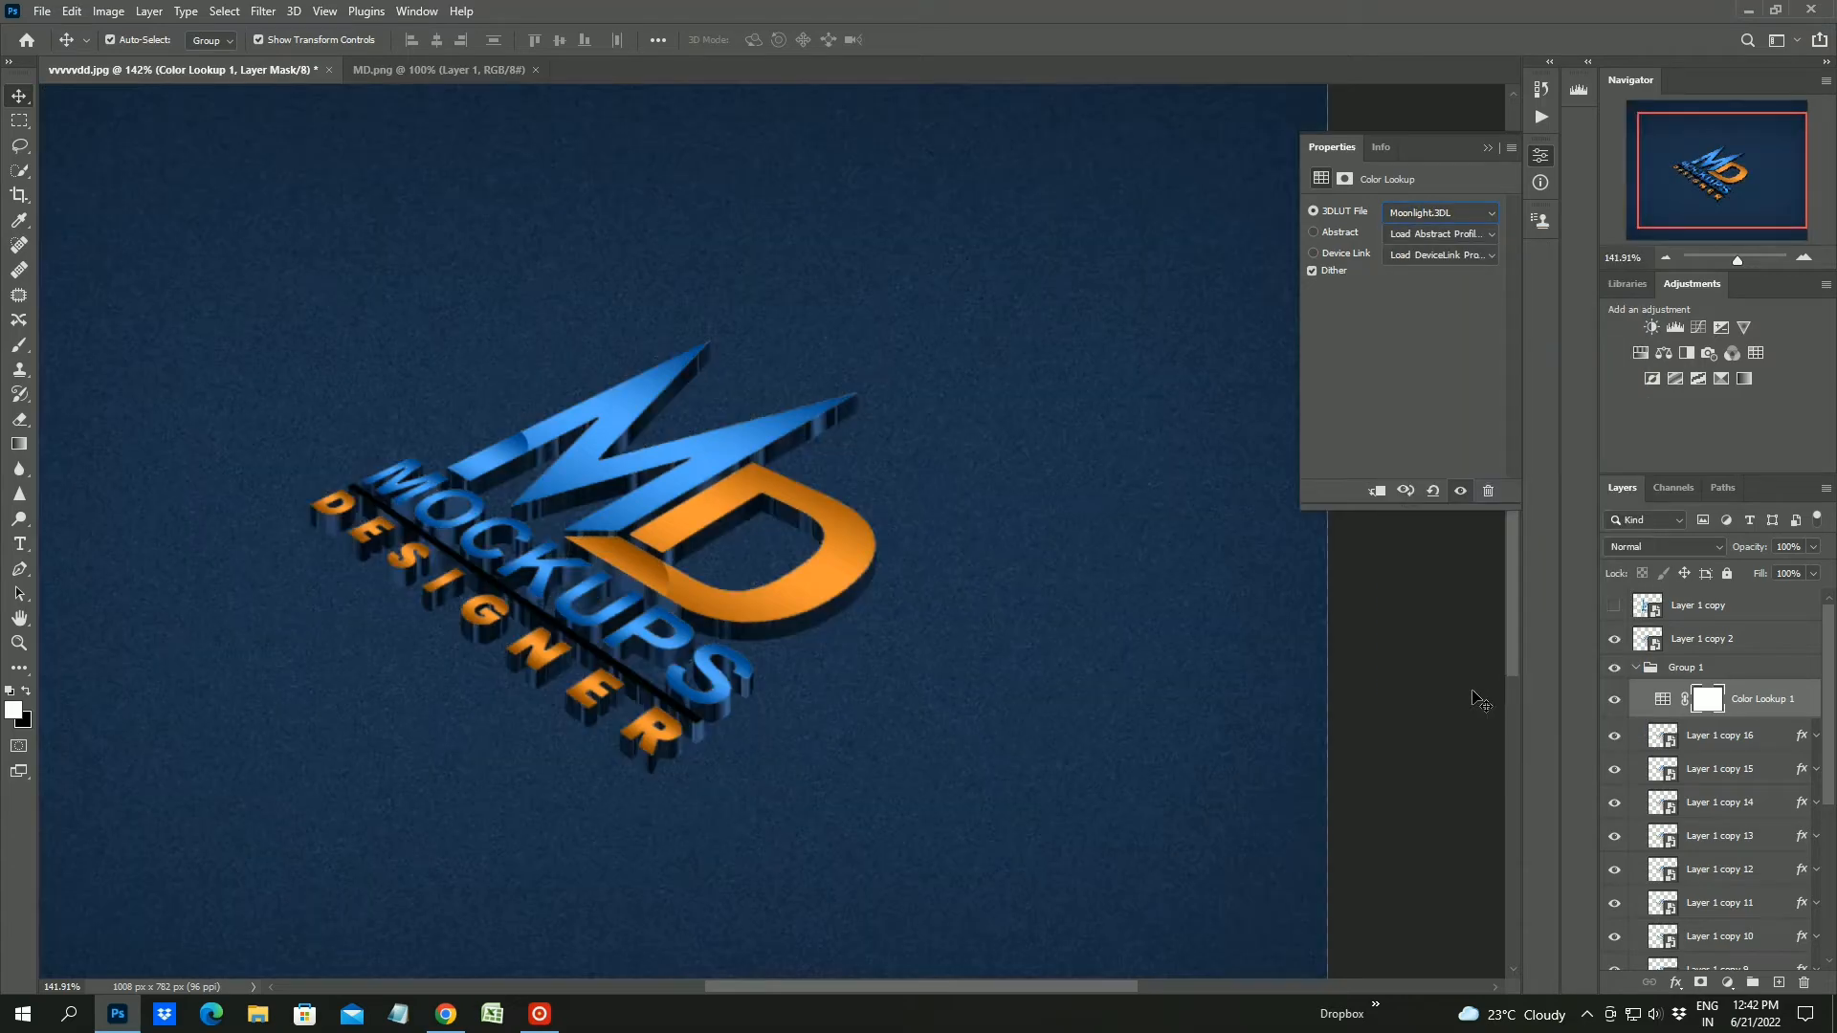
left_click(1487, 146)
Move the Color Lookup adjustment out above Group 1, clip it to the group, and compare the result with it hidden and shown
right_click(1755, 699)
left_click(1644, 554)
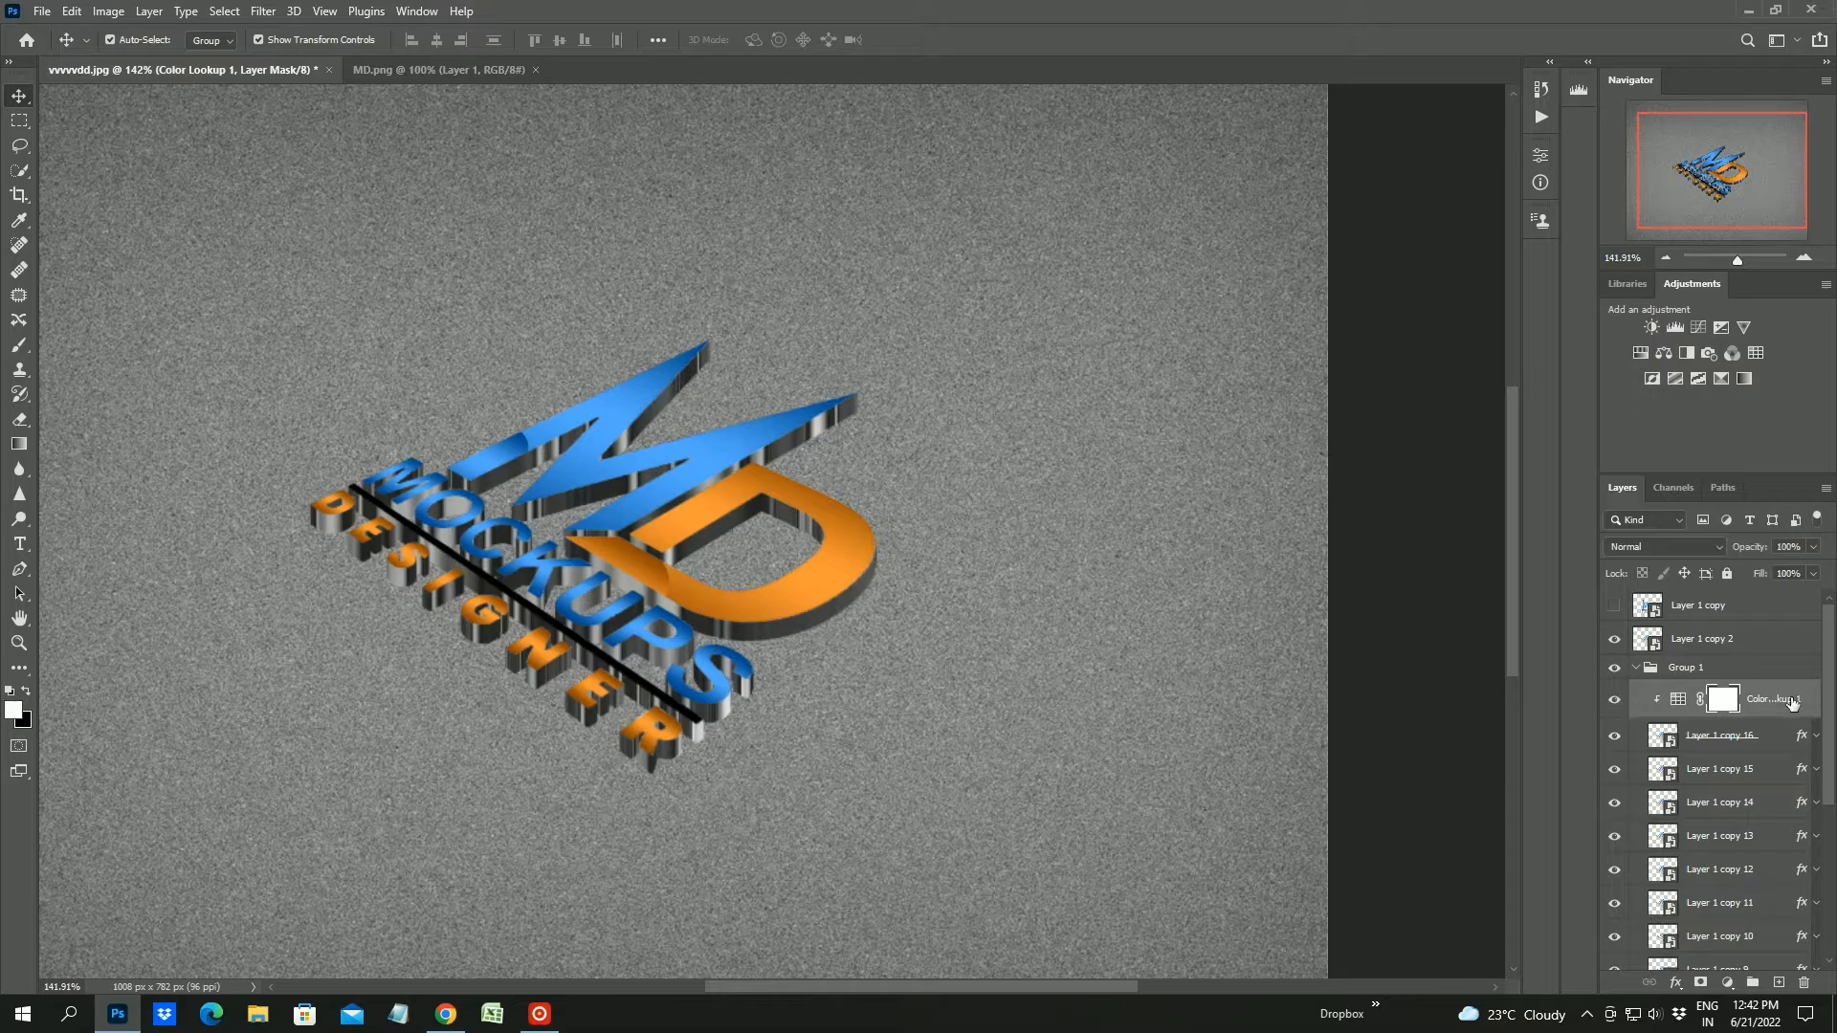
left_click_drag(1791, 701, 1759, 658)
left_click(1638, 708)
right_click(1794, 664)
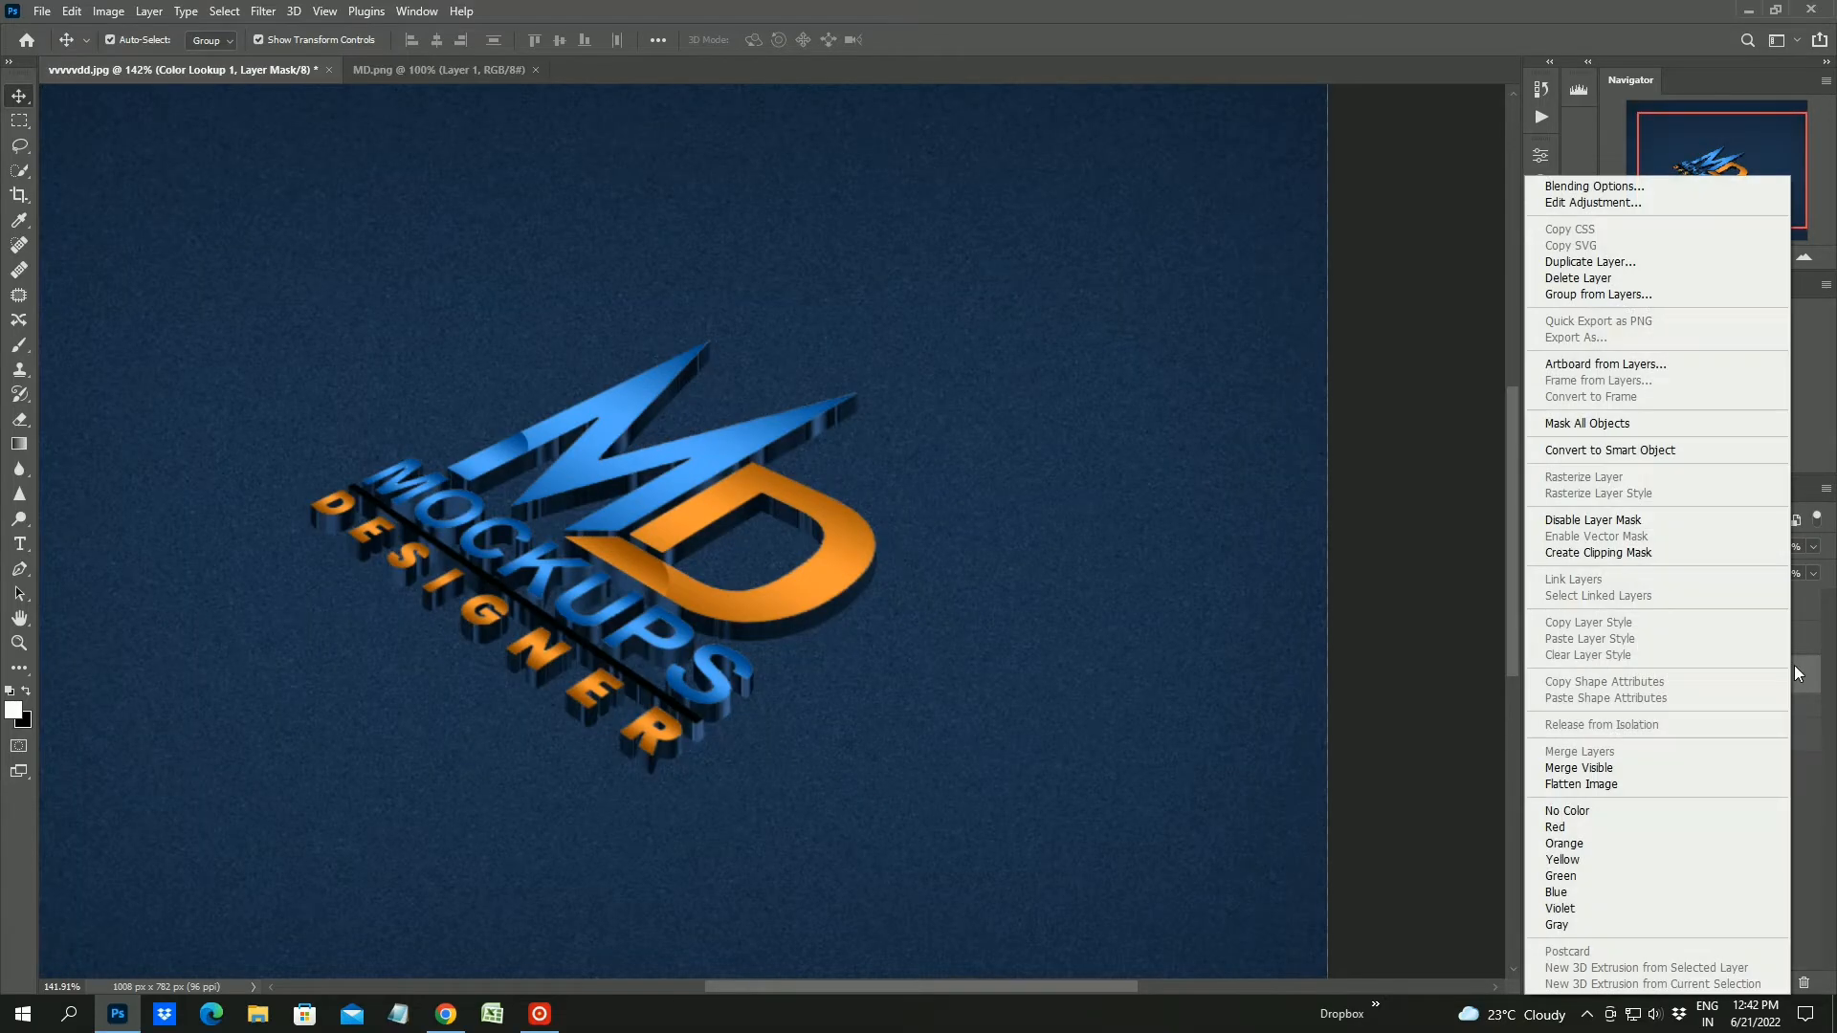
left_click(1604, 549)
left_click(1615, 677)
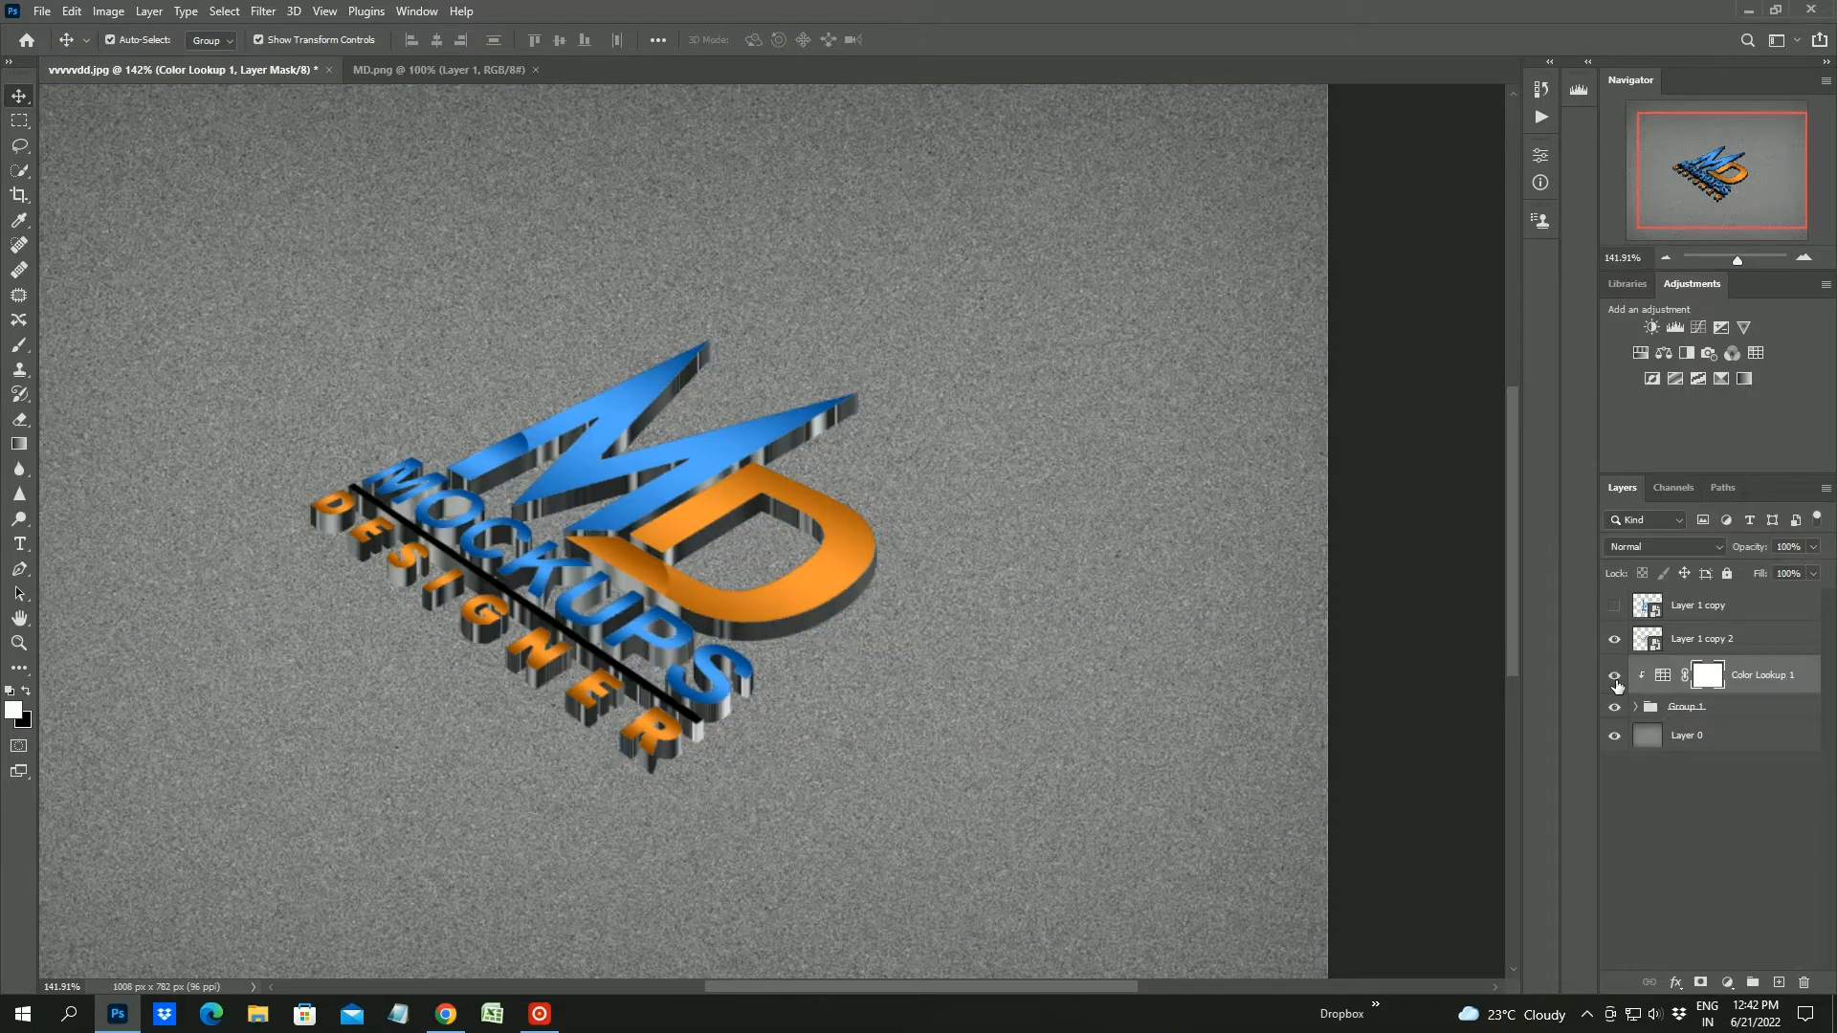
left_click(1615, 677)
left_click(1615, 678)
left_click(1615, 677)
Set the Color Lookup layer's blend mode to Soft Light and its opacity to 67%
left_click(1706, 549)
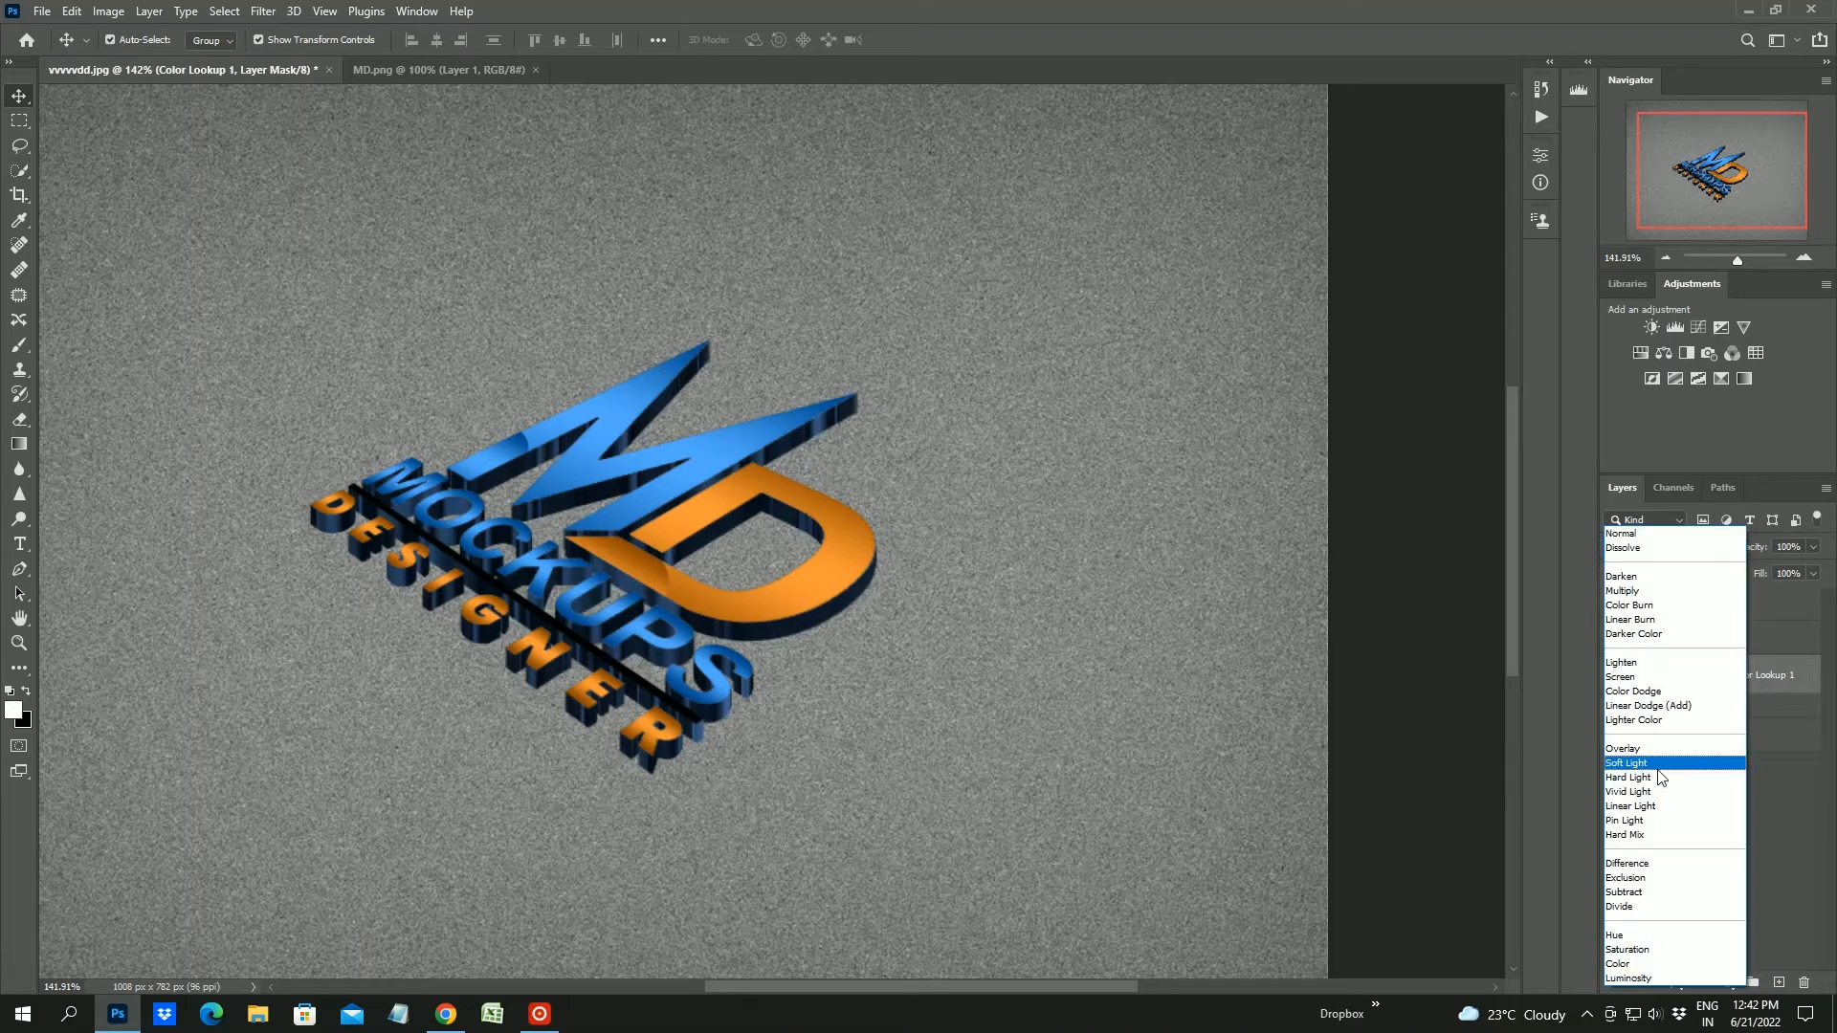
left_click(1640, 762)
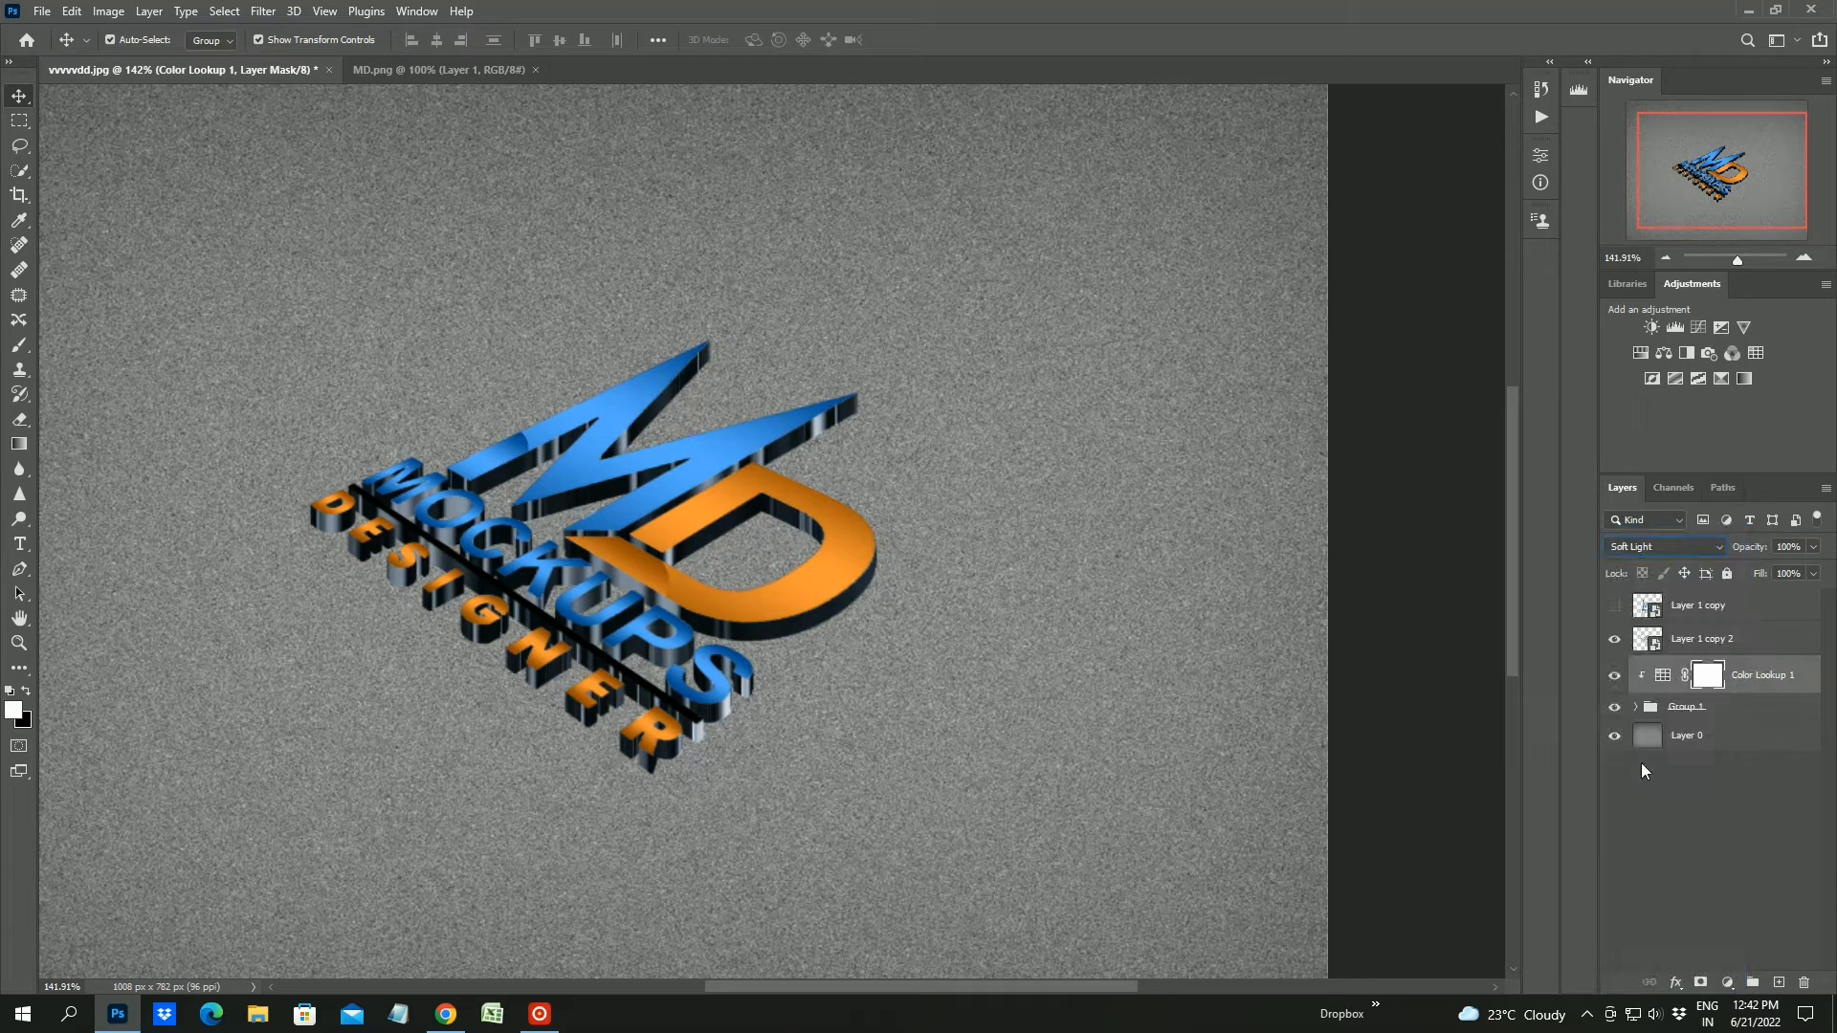
left_click(1813, 547)
left_click_drag(1817, 571, 1765, 570)
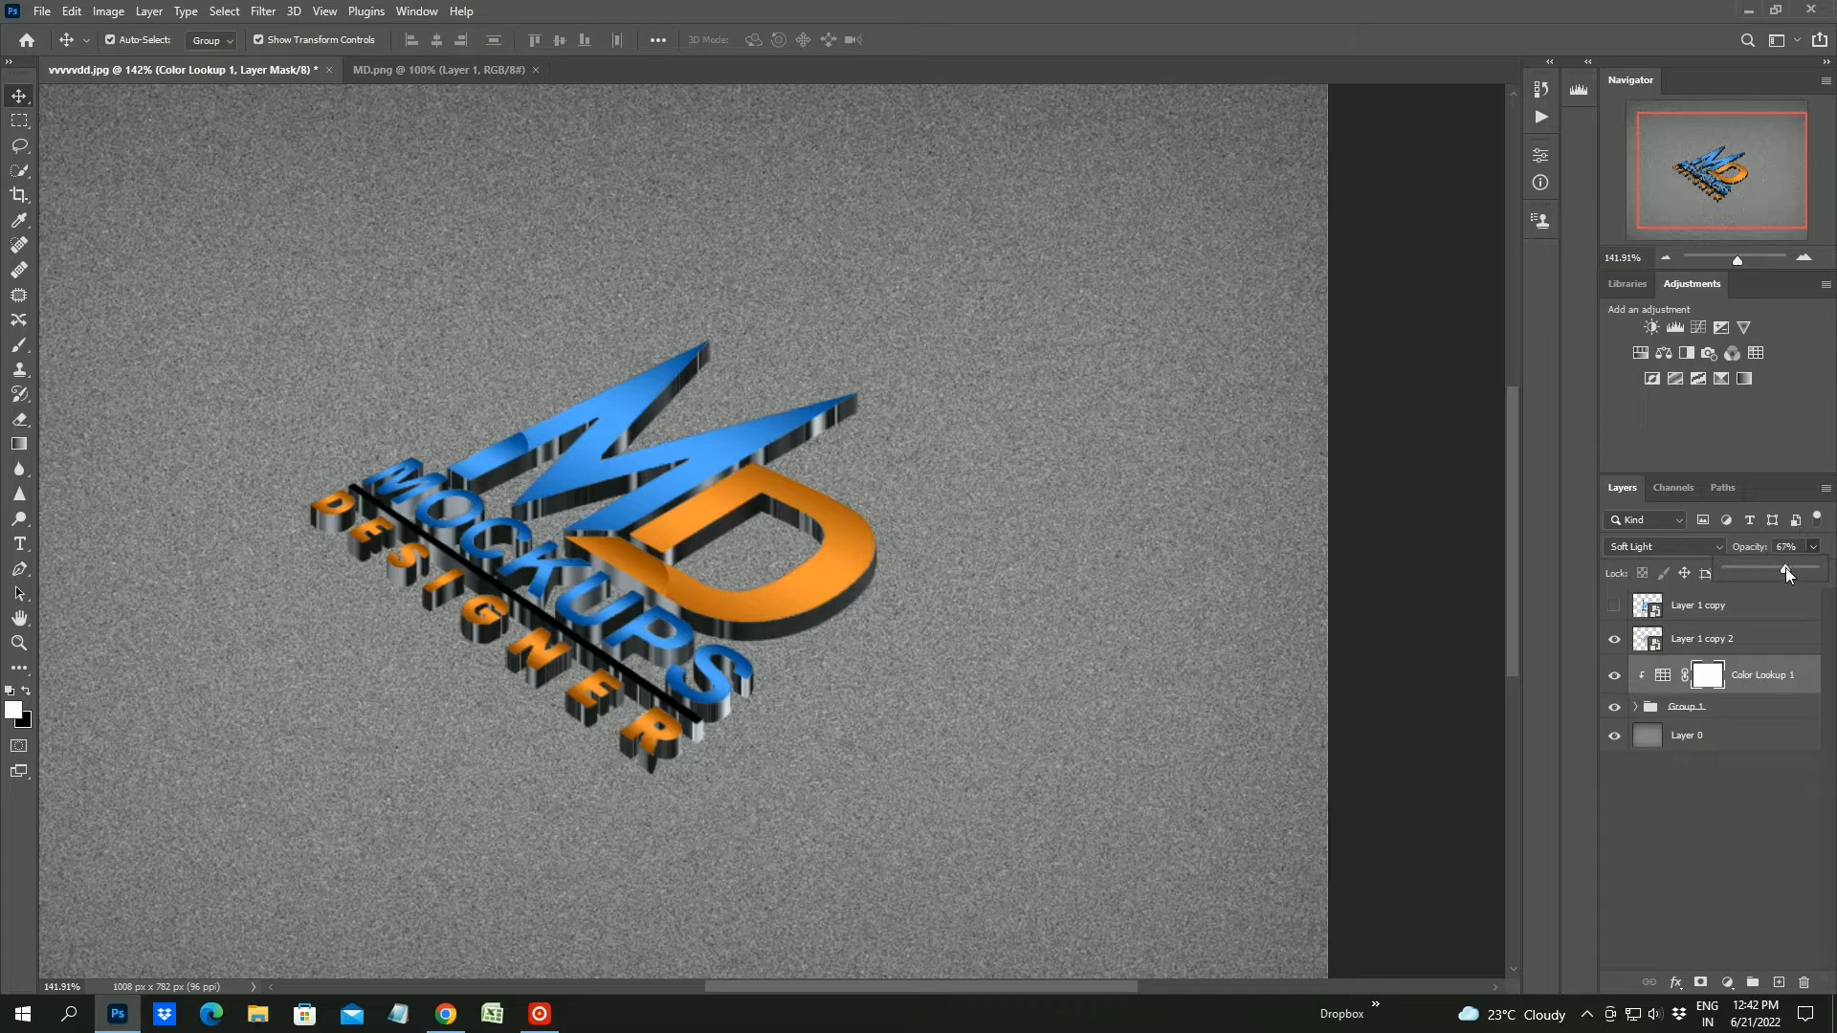
left_click(1684, 662, "ctrl")
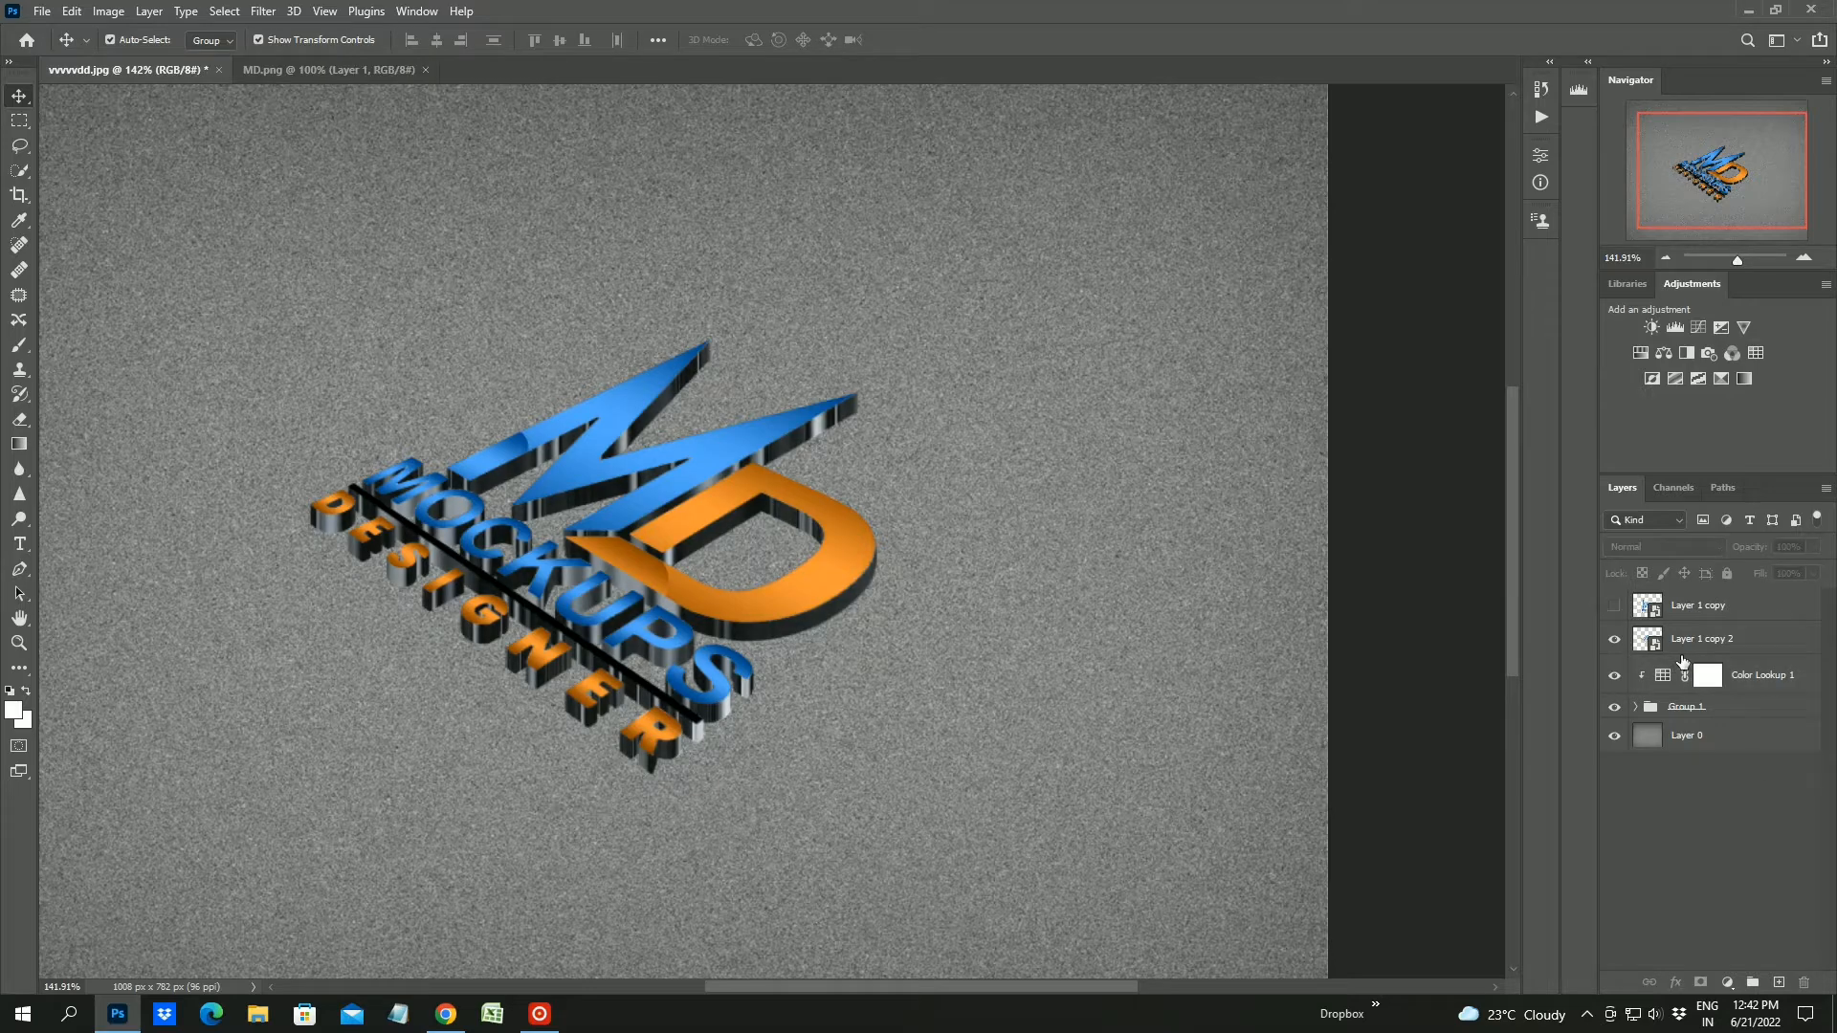
Add a Brightness/Contrast adjustment above Color Lookup, clip it to Group 1, and set brightness to 84 and contrast to -7
left_click(1763, 677)
left_click(1652, 328)
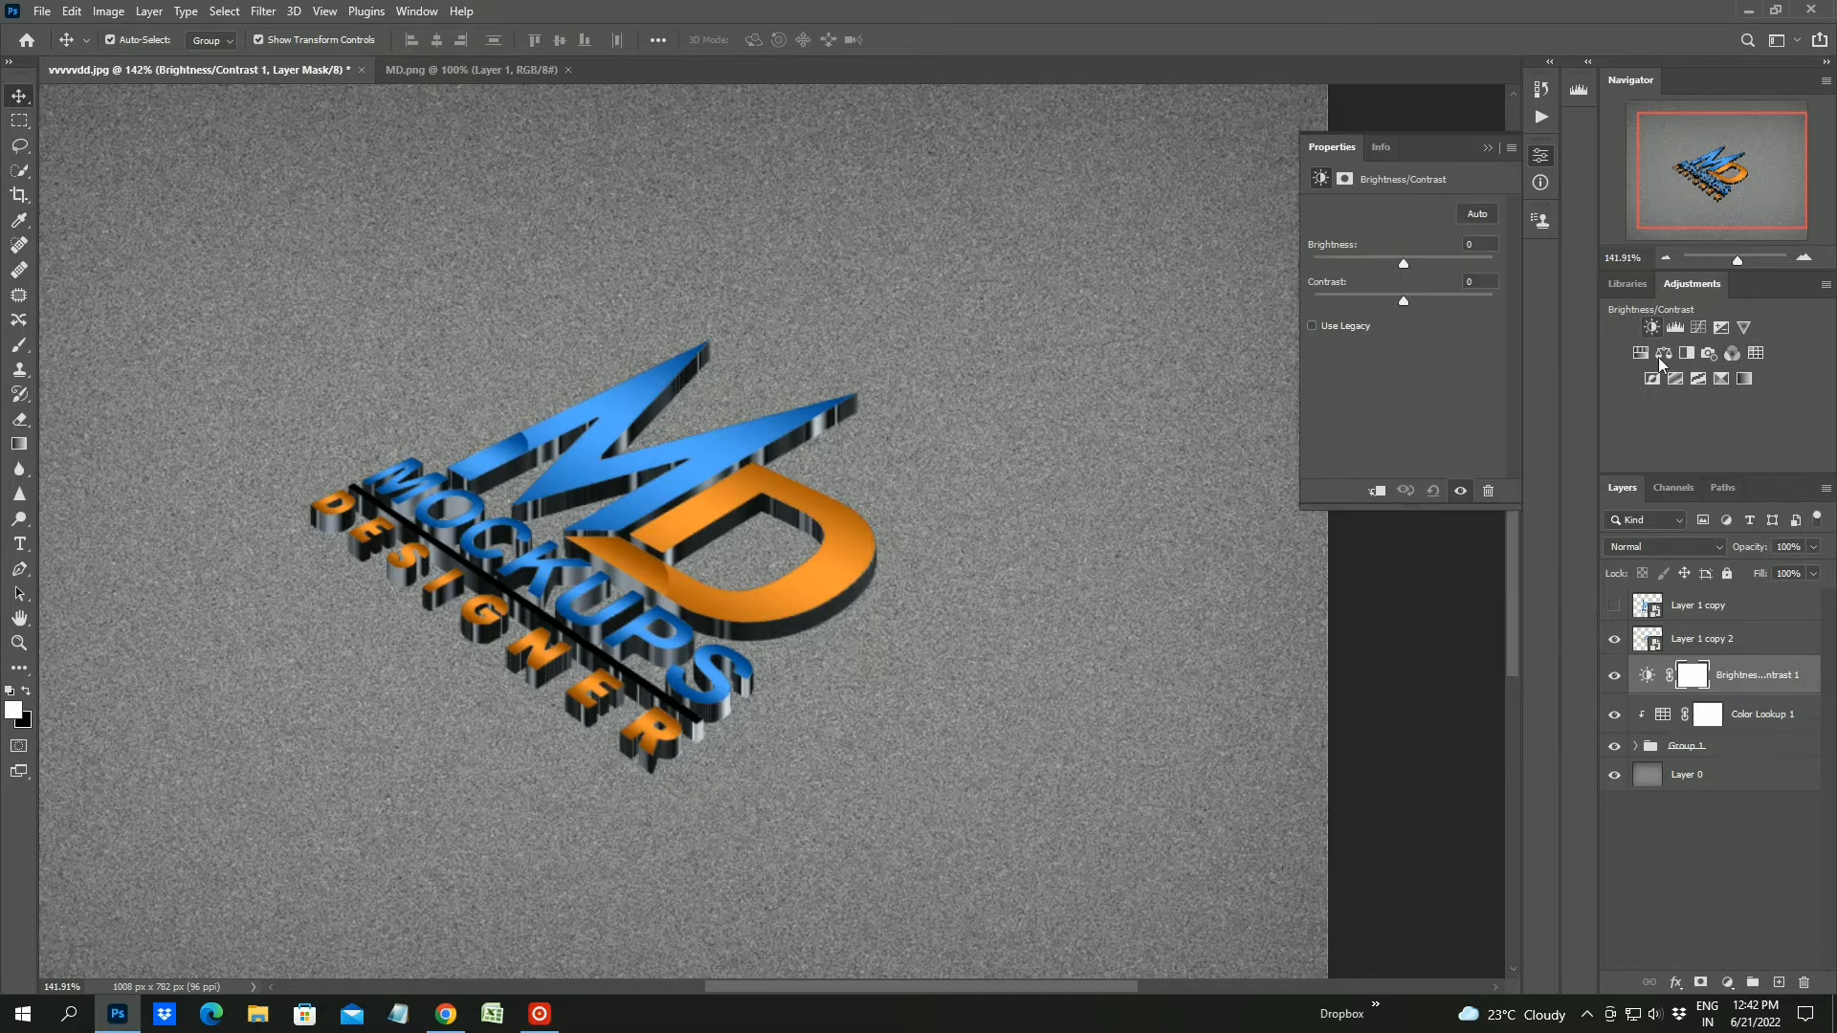
right_click(1760, 675)
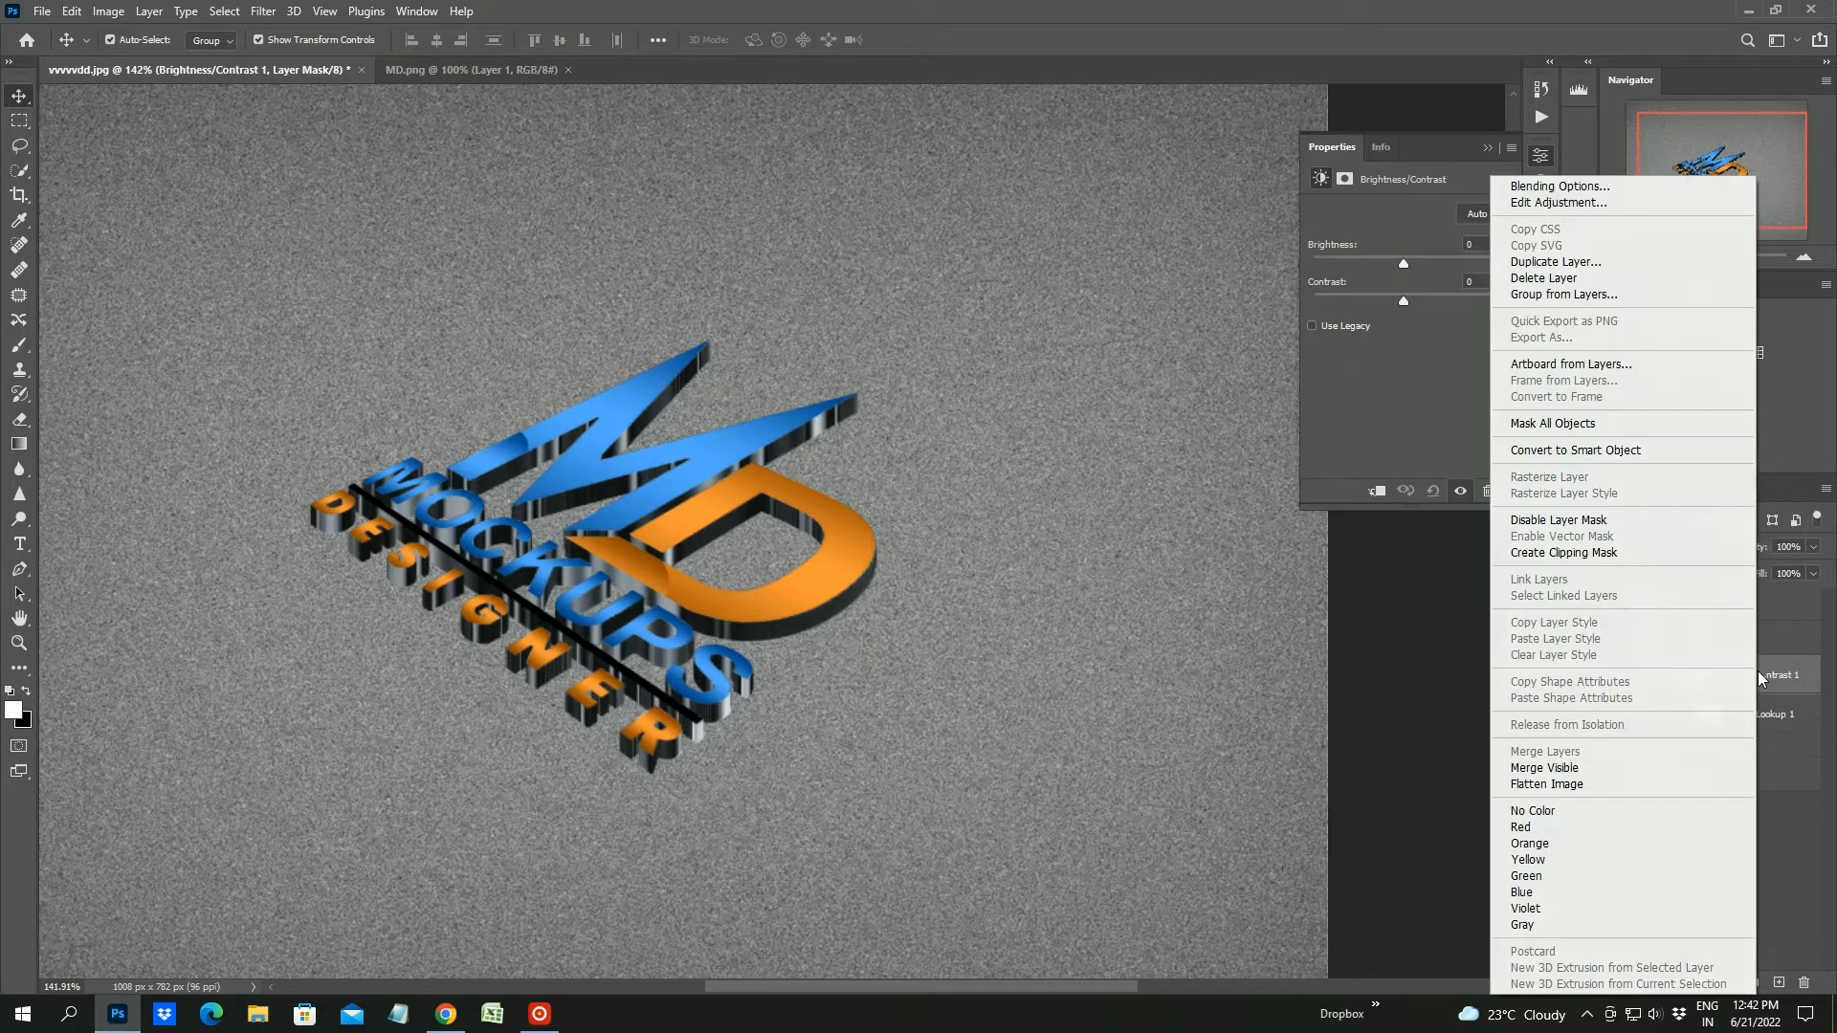
left_click(1591, 553)
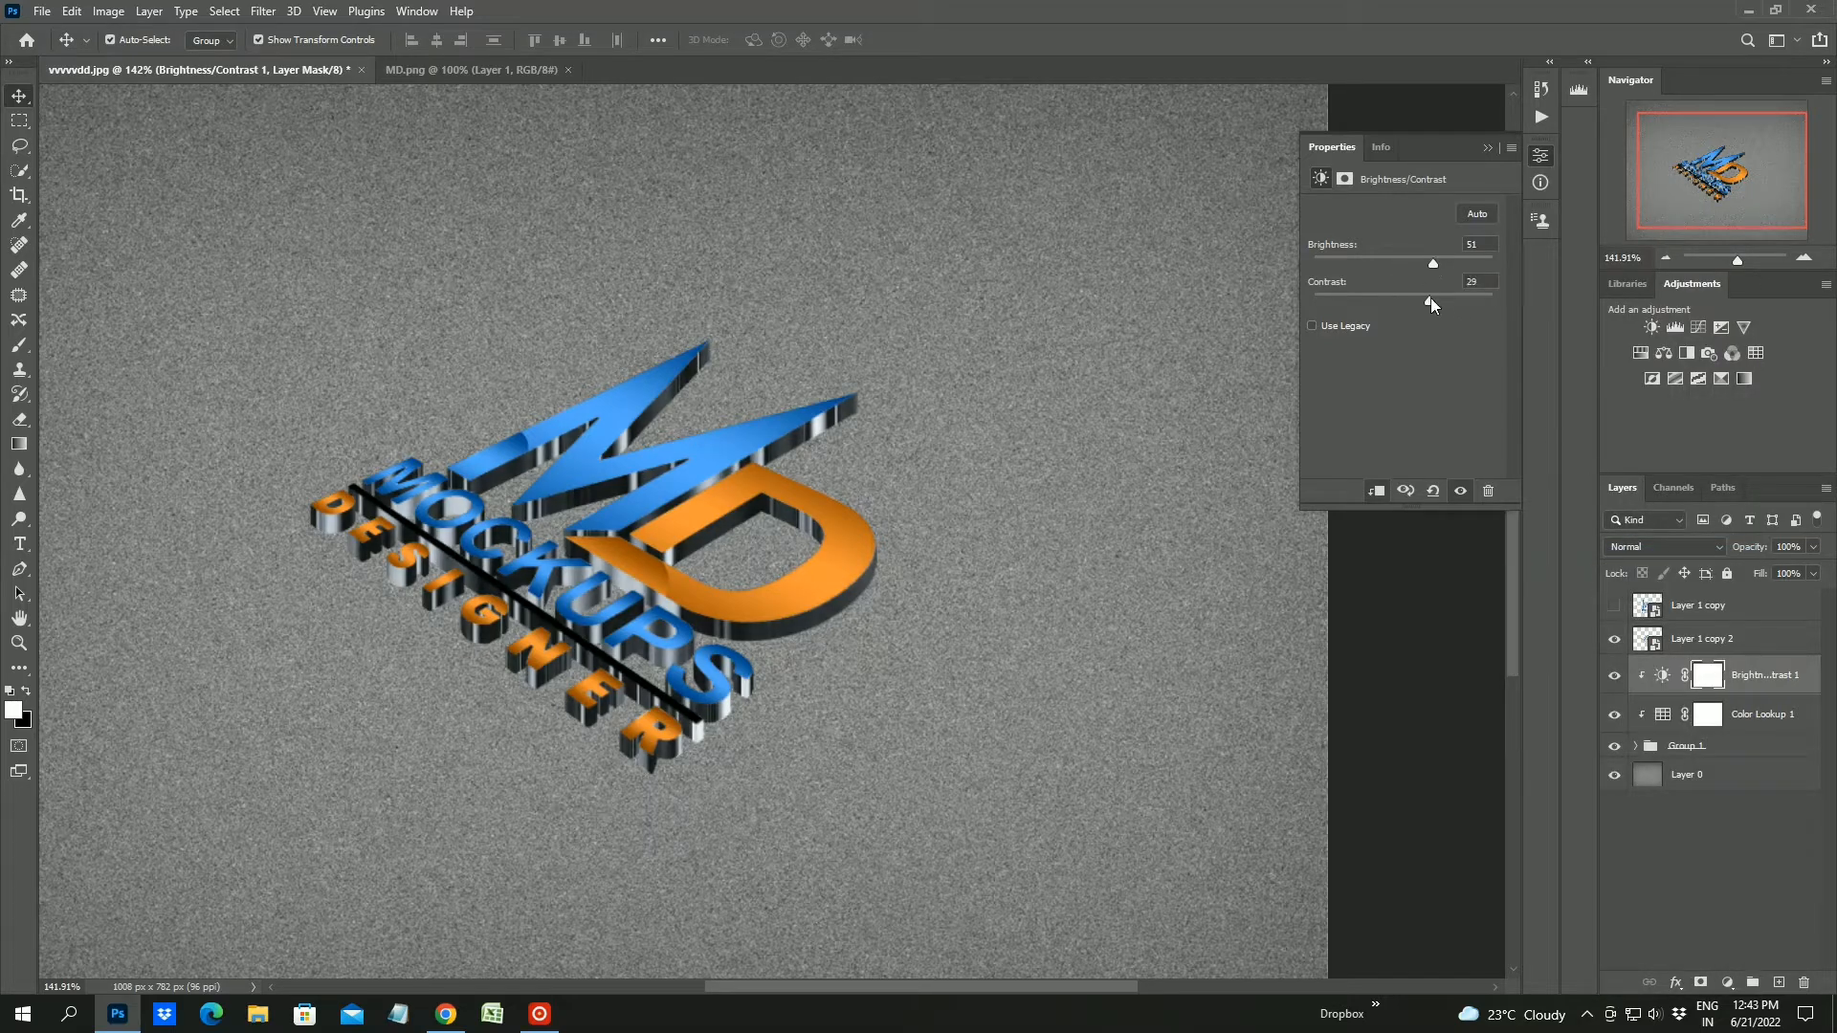
left_click_drag(1431, 265, 1456, 269)
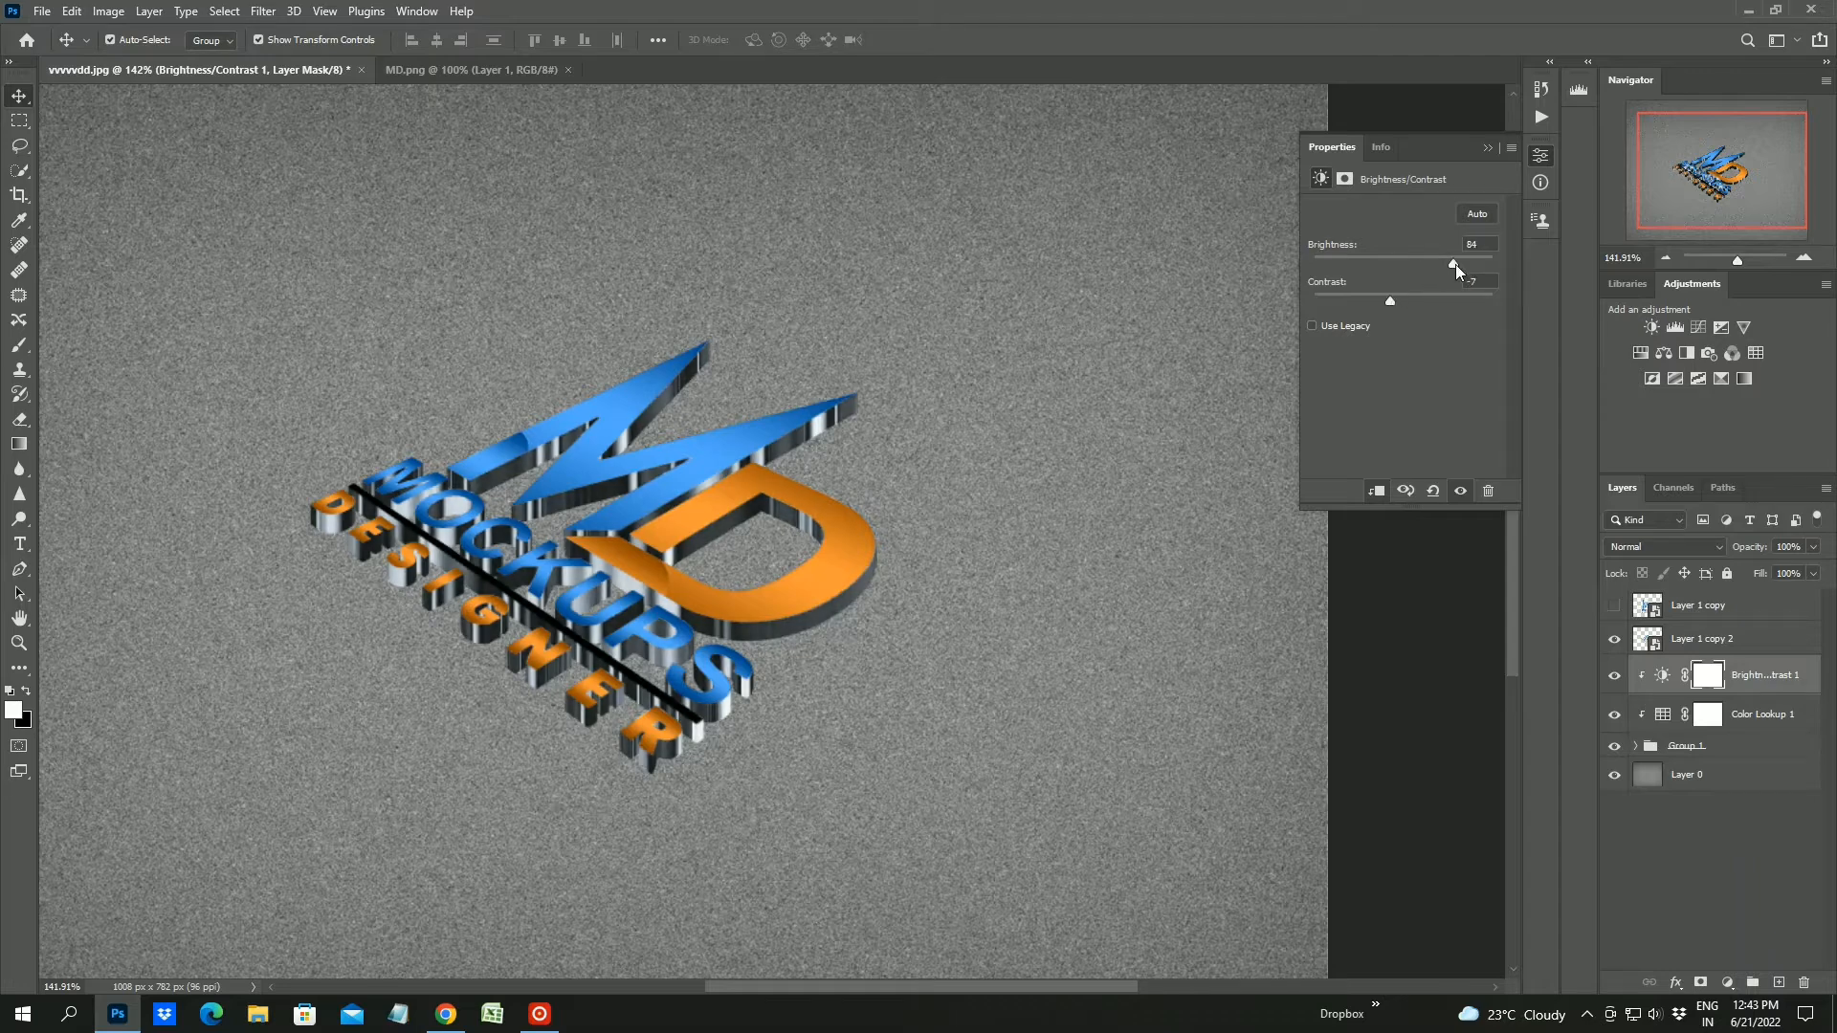
left_click(1540, 155)
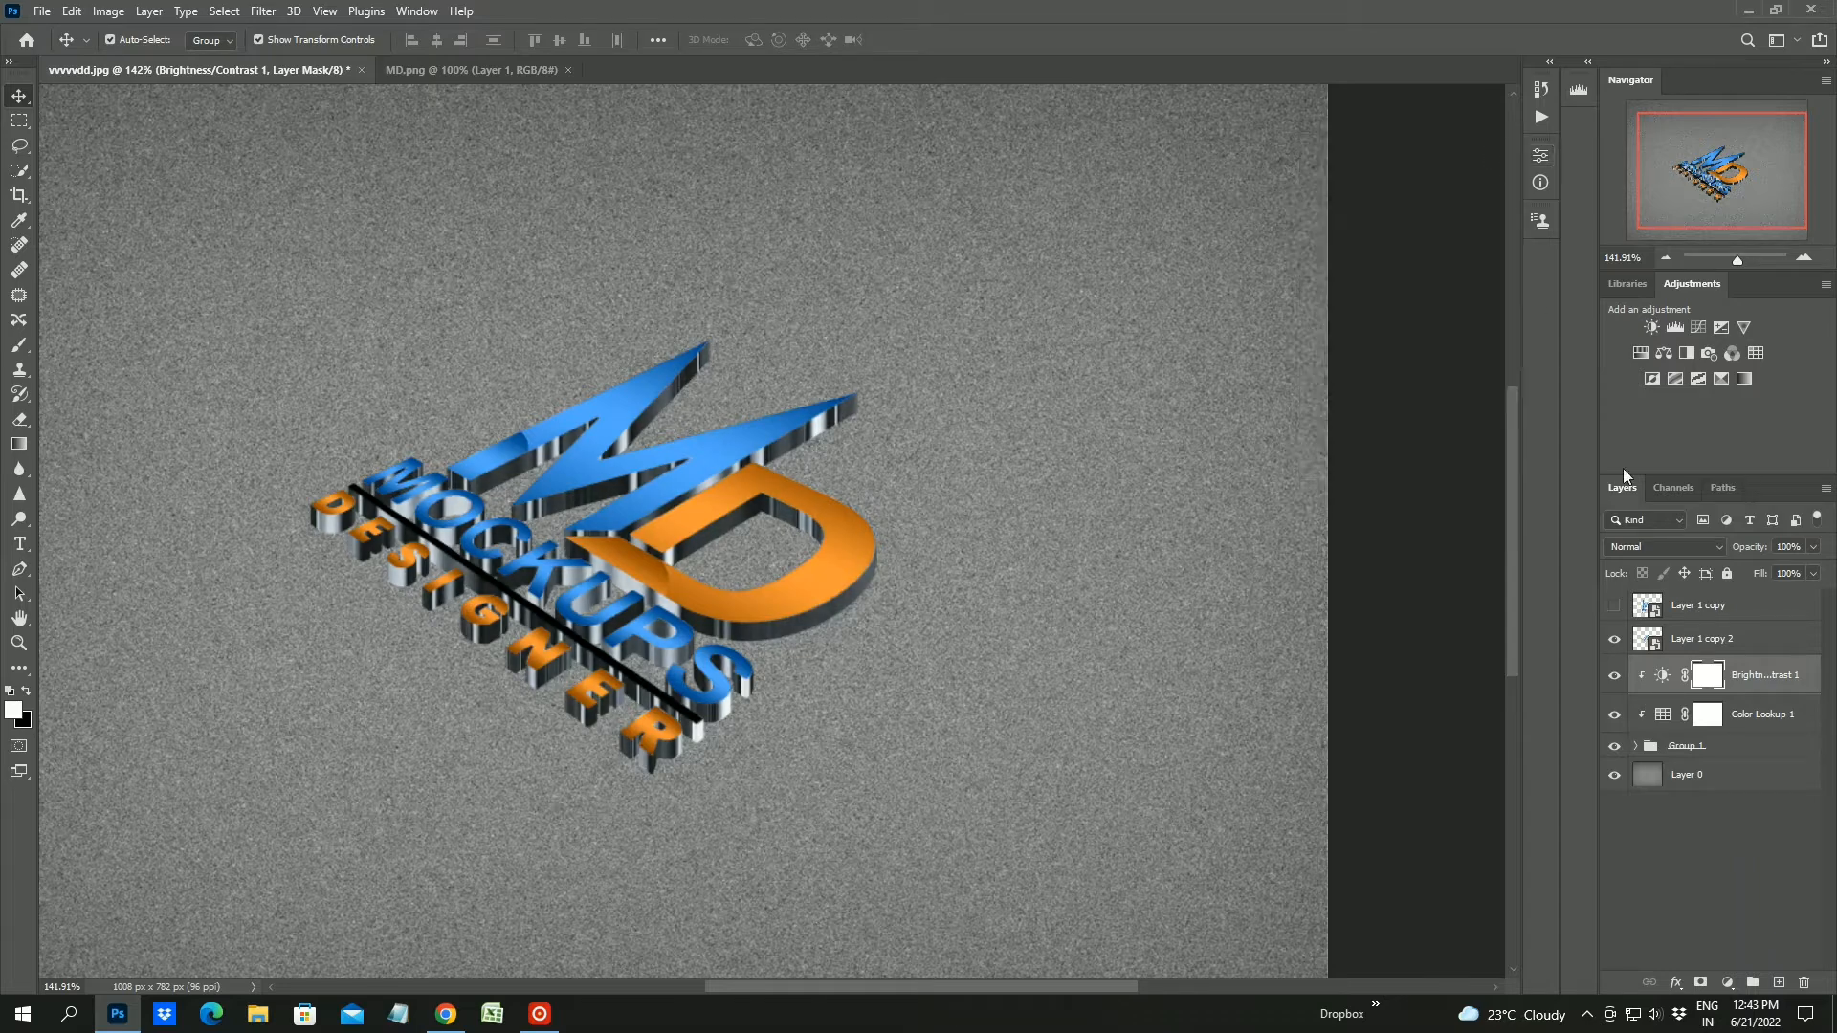
Duplicate Layer 1 copy 2 and keep the duplicate hidden
left_click(1737, 641)
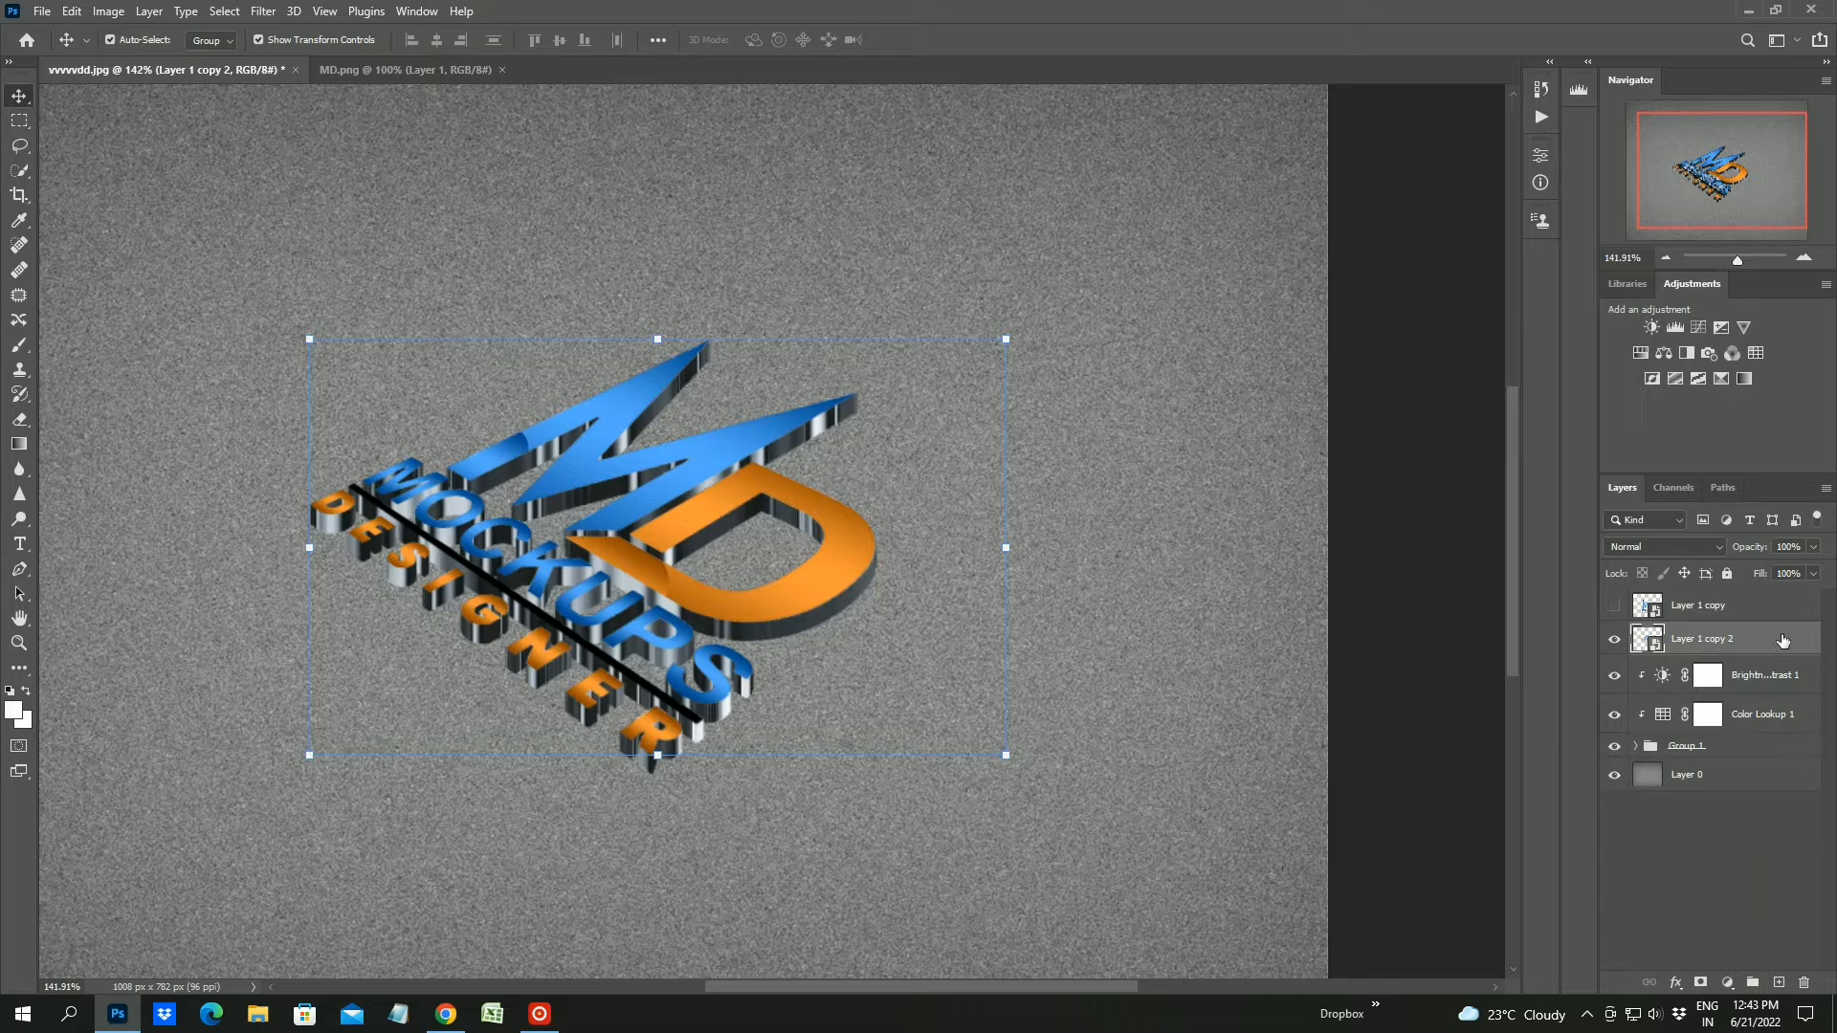
double_click(1767, 641)
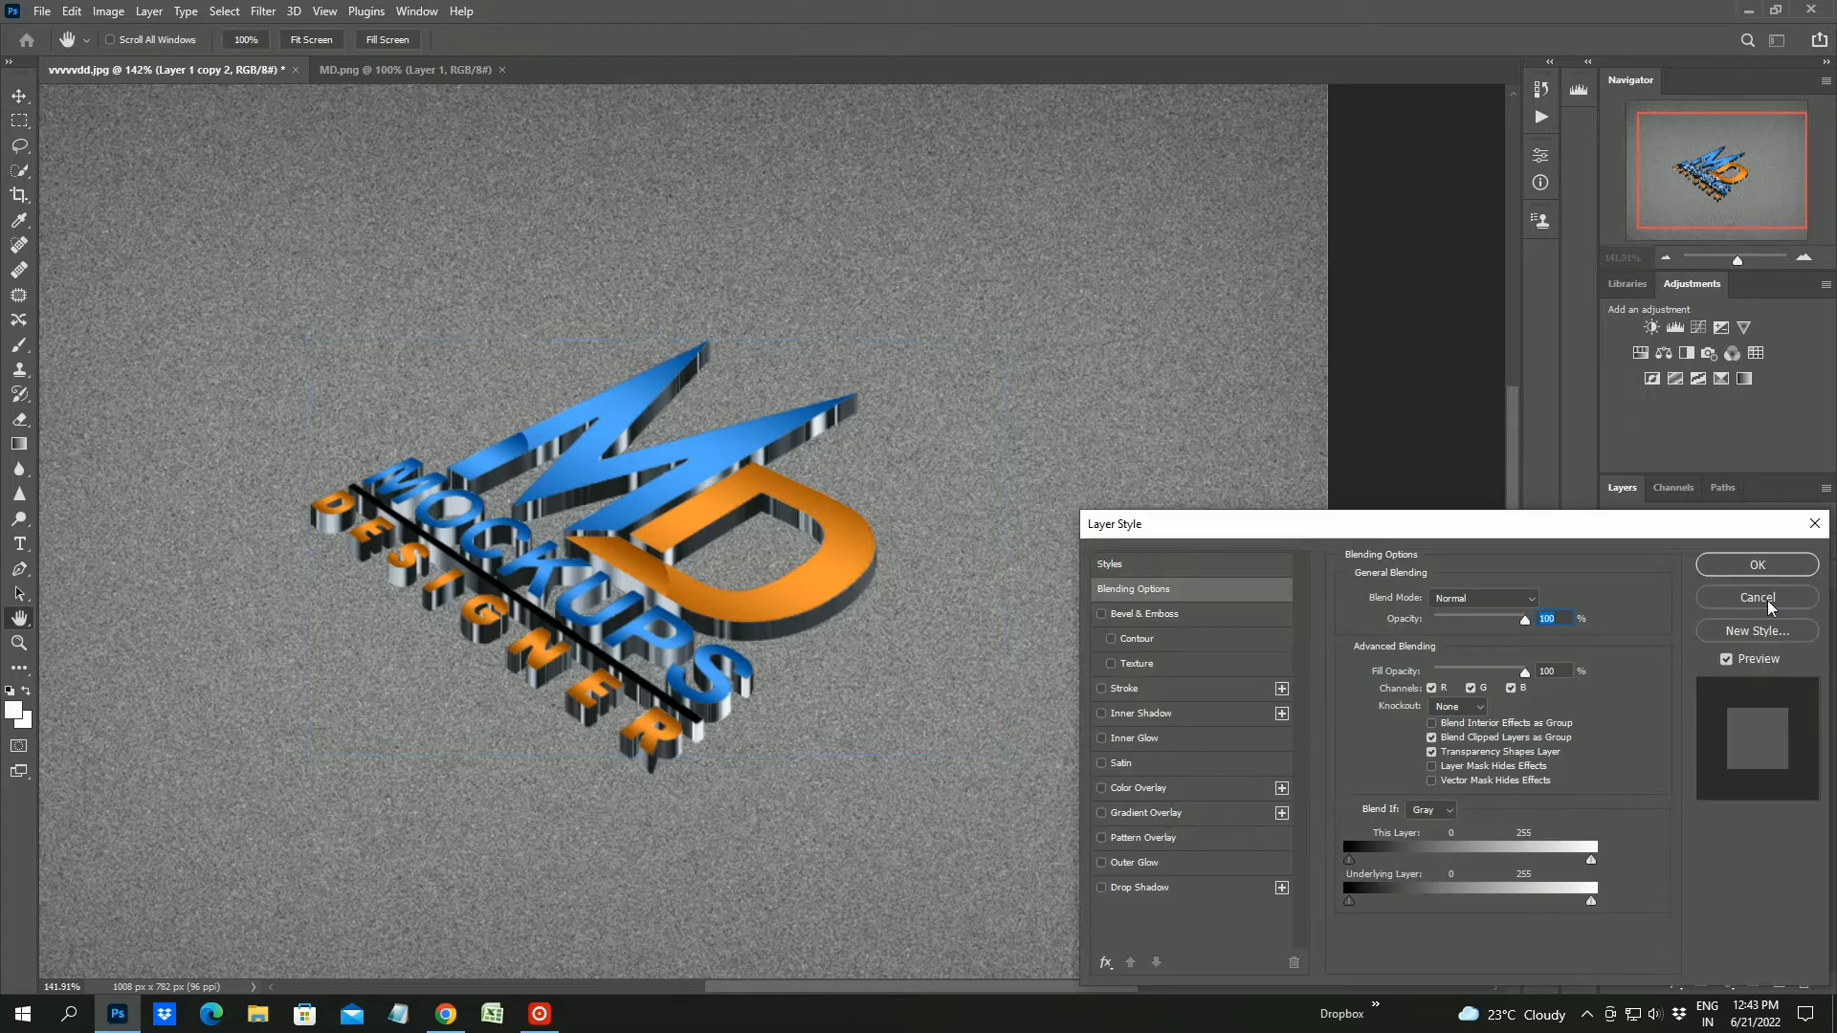
left_click(1766, 600)
key("ctrl+j")
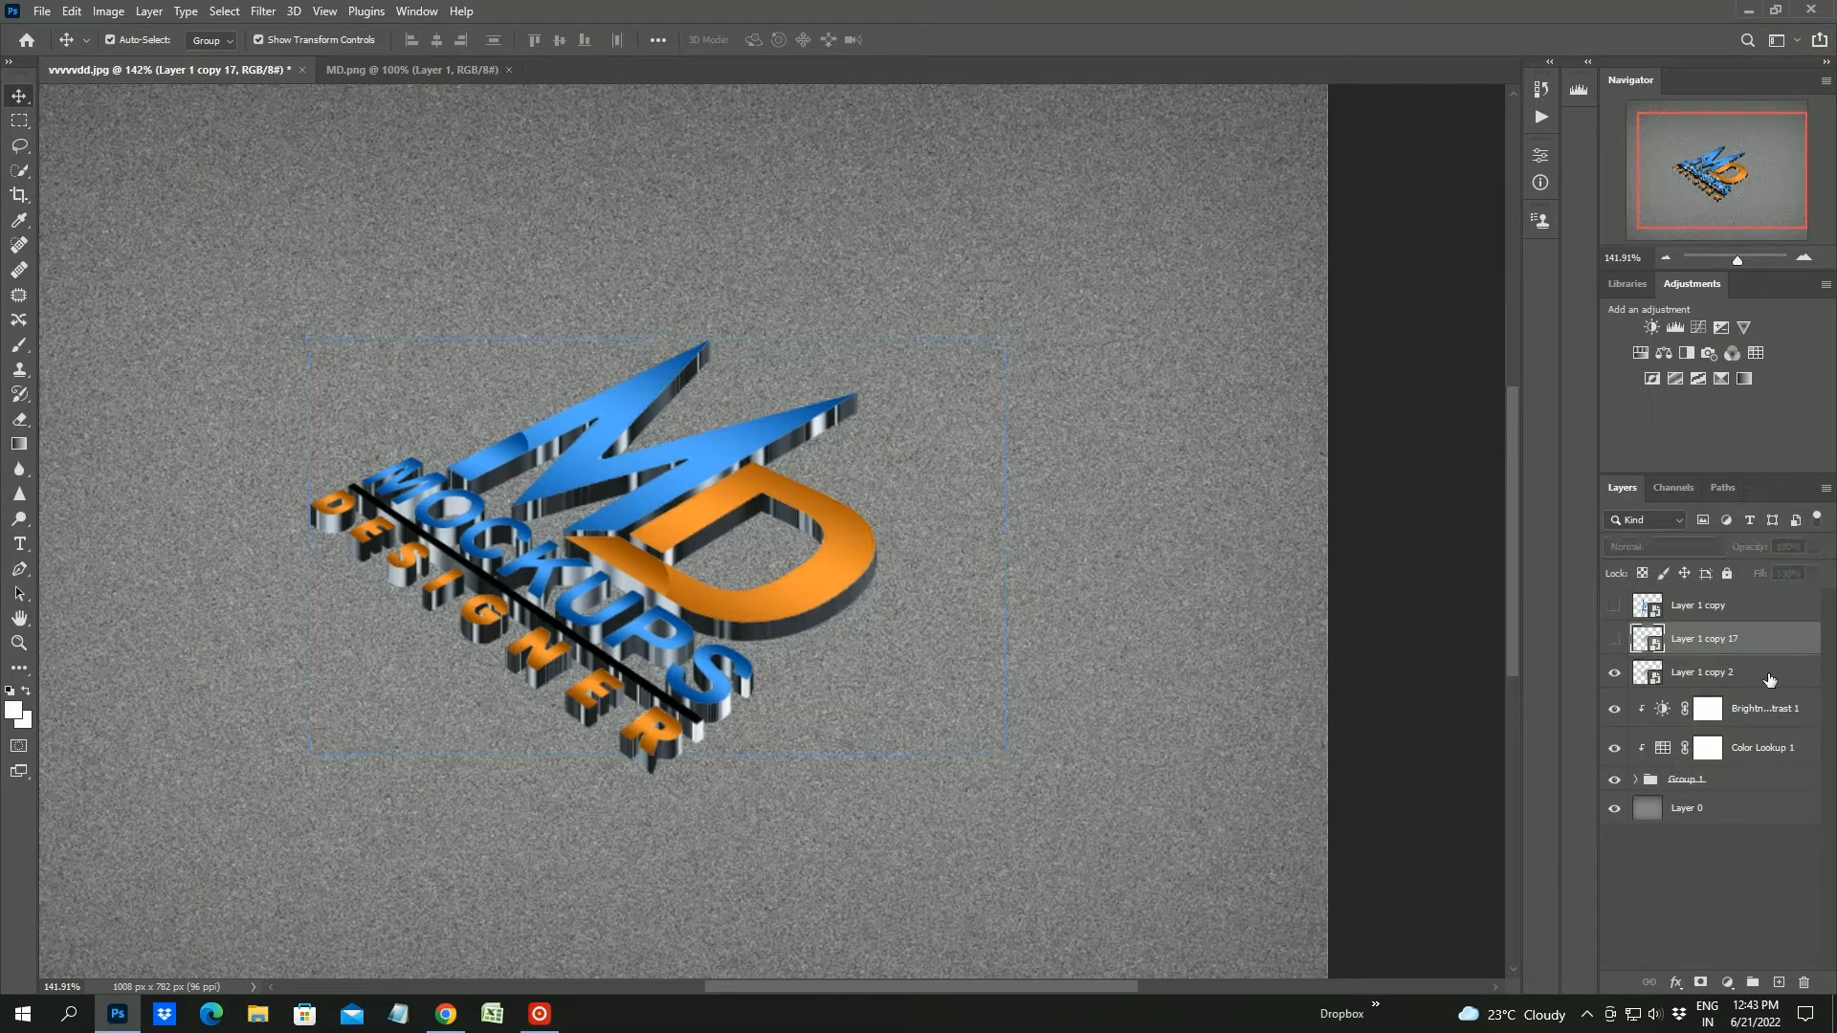
Add a Normal-mode Drop Shadow to Layer 1 copy 2 with 100% opacity, 90° angle, 12 px distance, 20% spread and 13 px size
left_click(1752, 676)
double_click(1752, 677)
left_click(1139, 887)
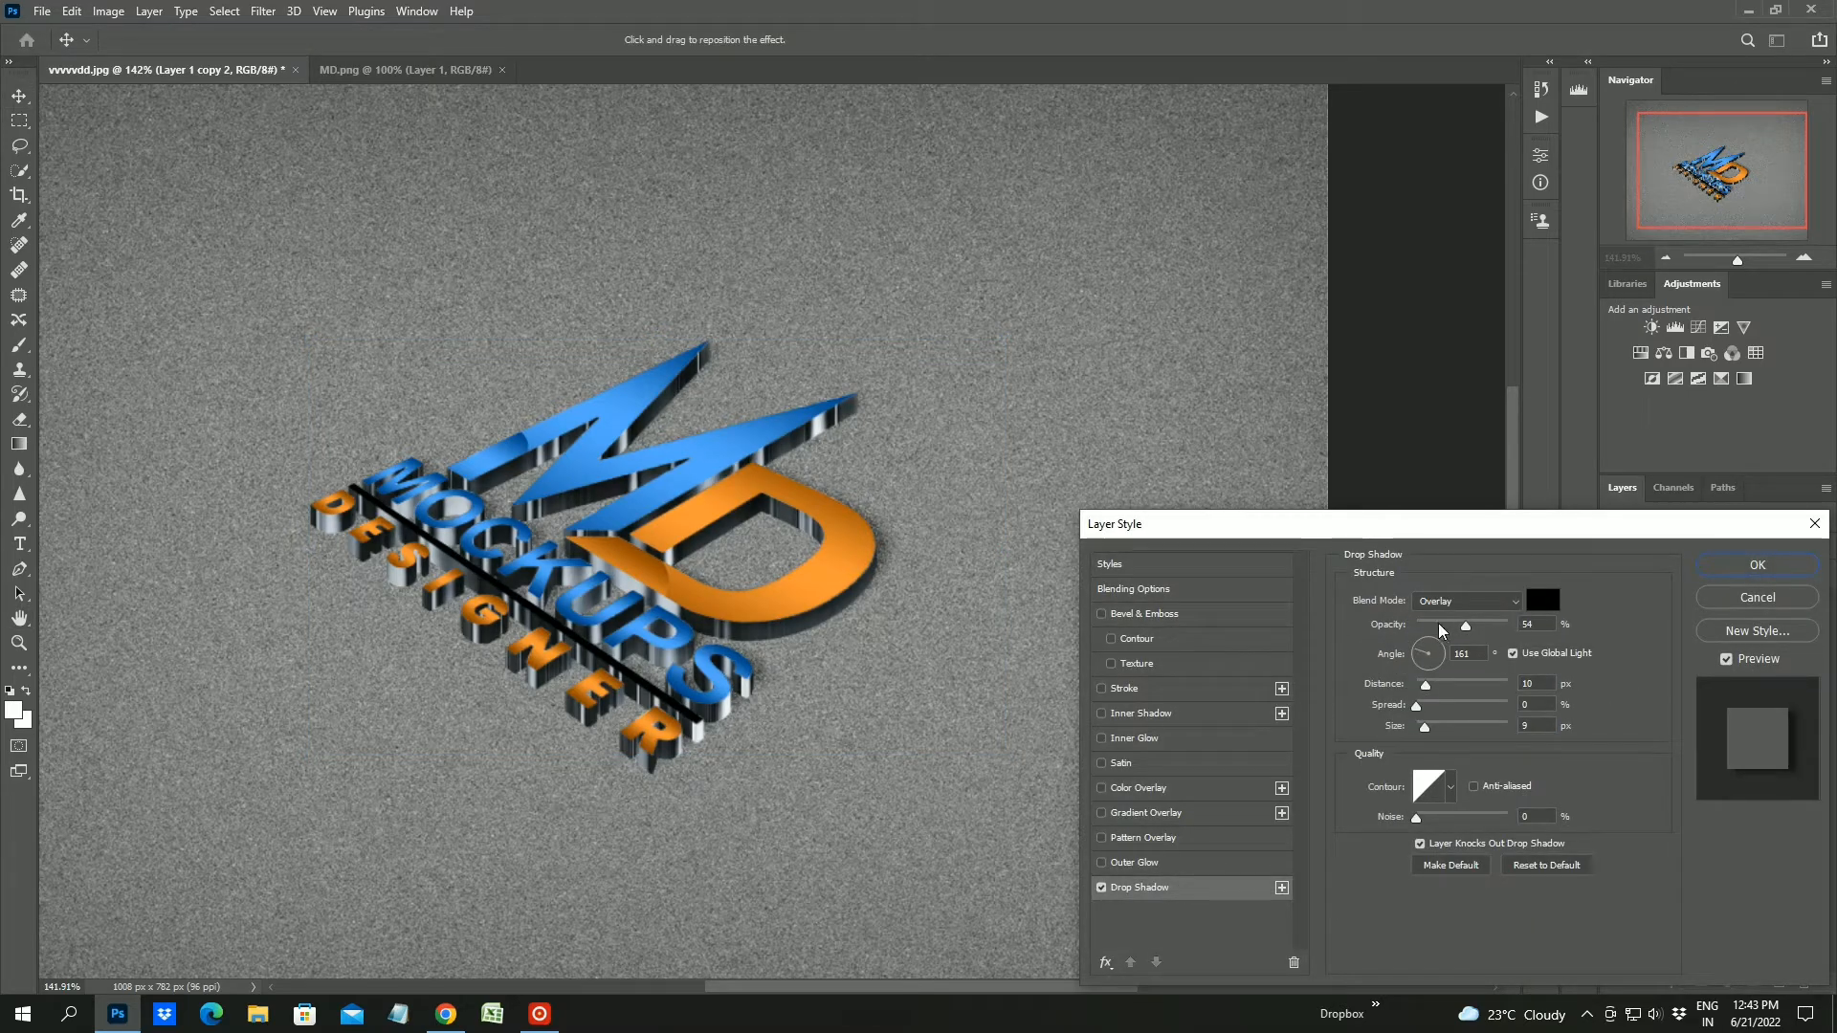
left_click(1466, 601)
left_click(1435, 533)
mouse_move(1466, 626)
left_mouse_down()
mouse_move(1442, 631)
mouse_move(1477, 628)
left_mouse_up()
left_click_drag(1425, 684, 1427, 727)
left_click_drag(1441, 661, 1522, 622)
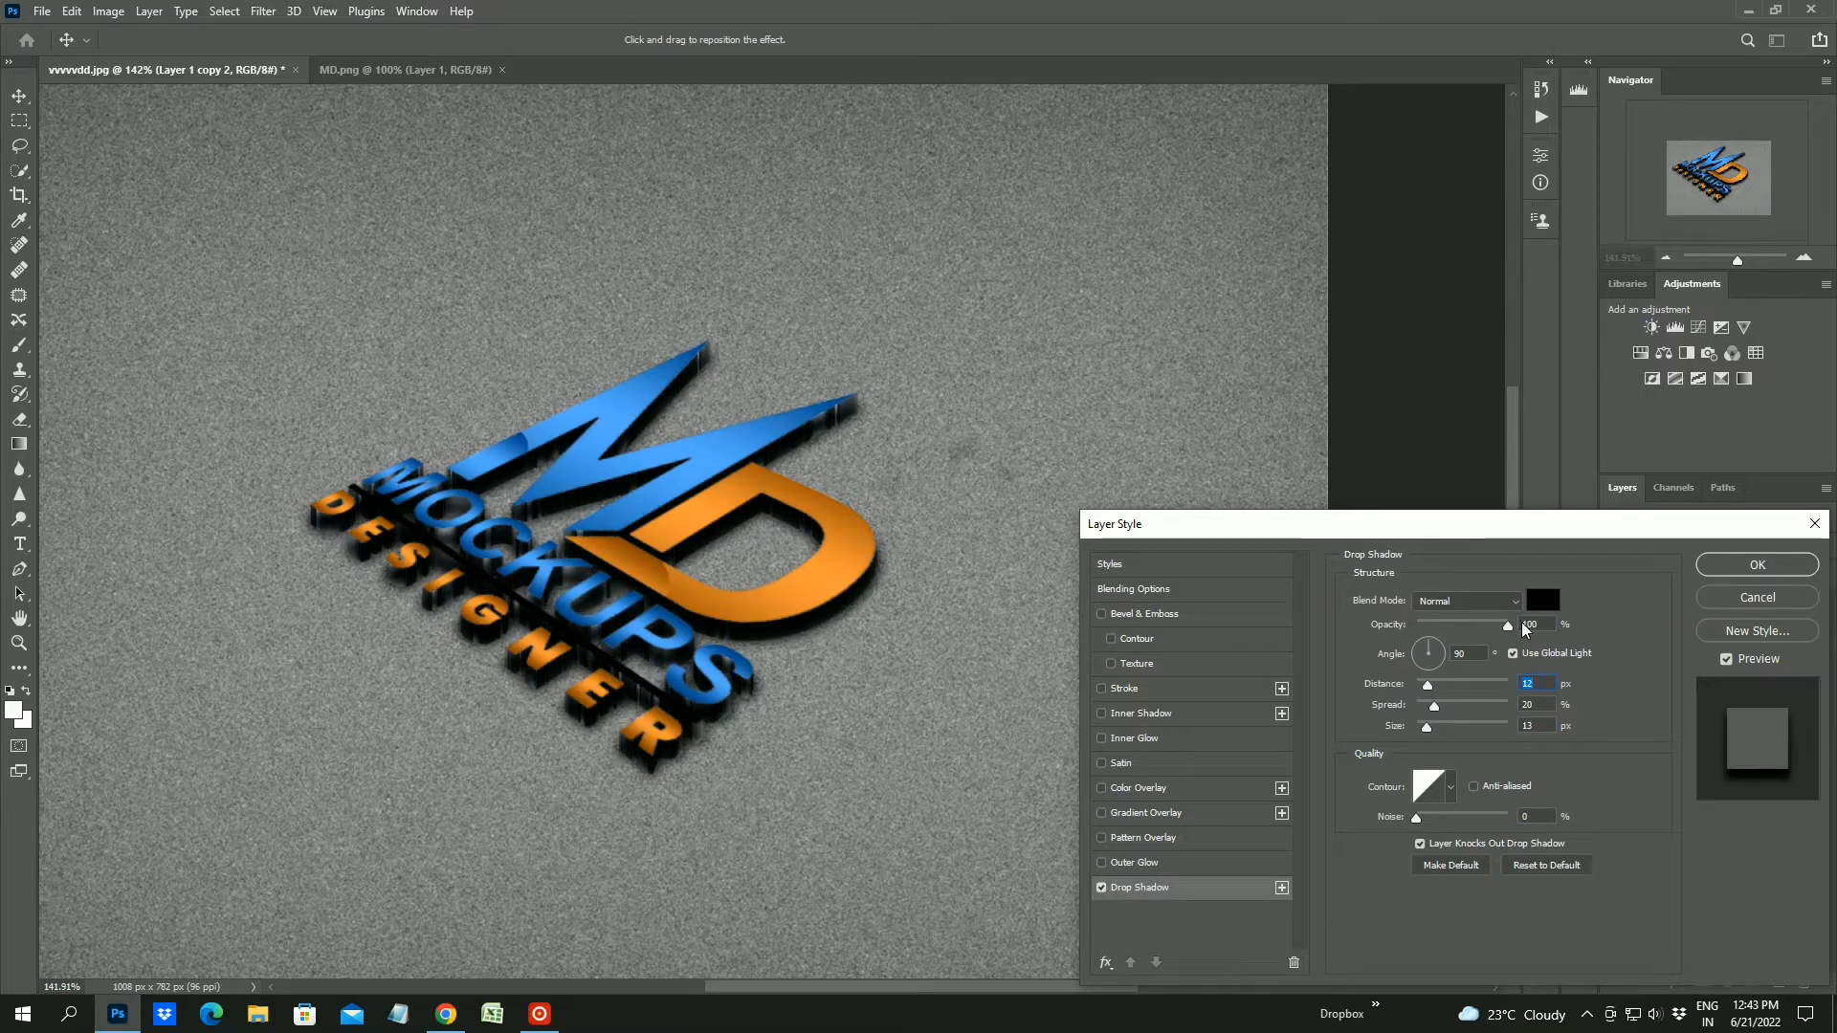
Try Overlay for the drop shadow, set its blend mode to Soft Light, and compare the effect off and on
left_click(1464, 601)
left_click(1445, 755)
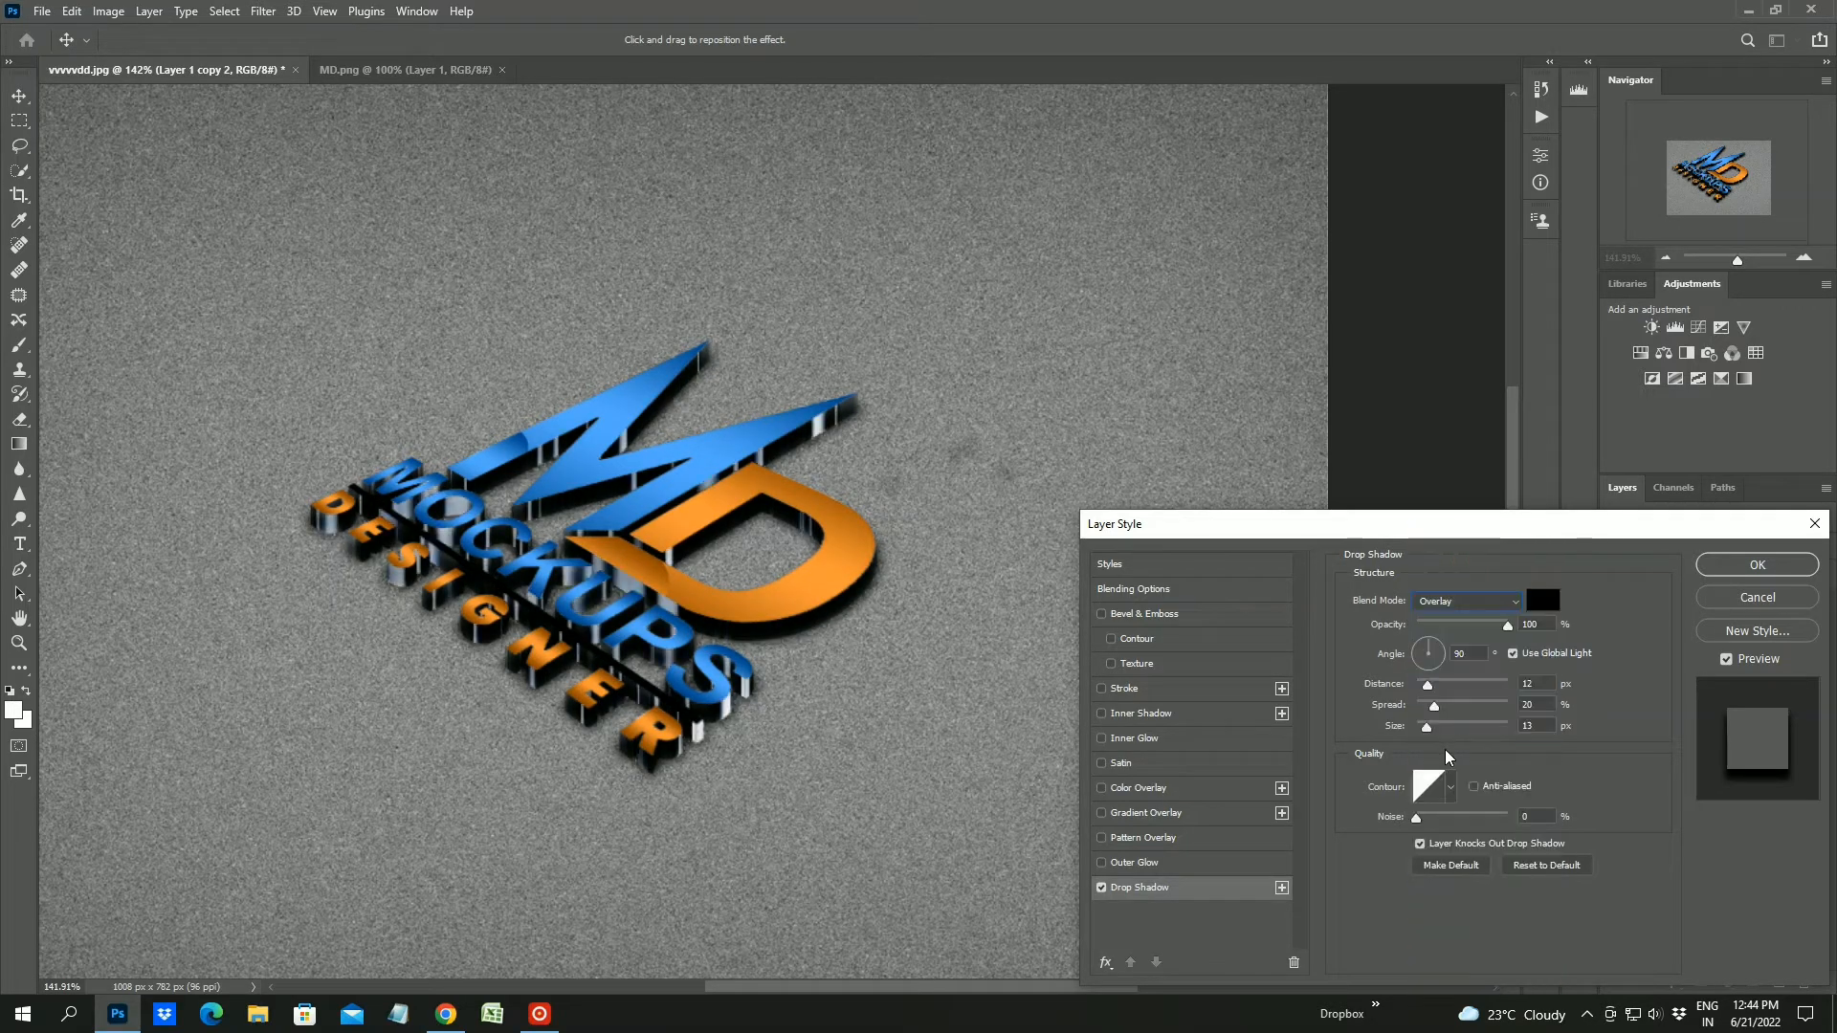
left_click(1464, 601)
left_click(1445, 766)
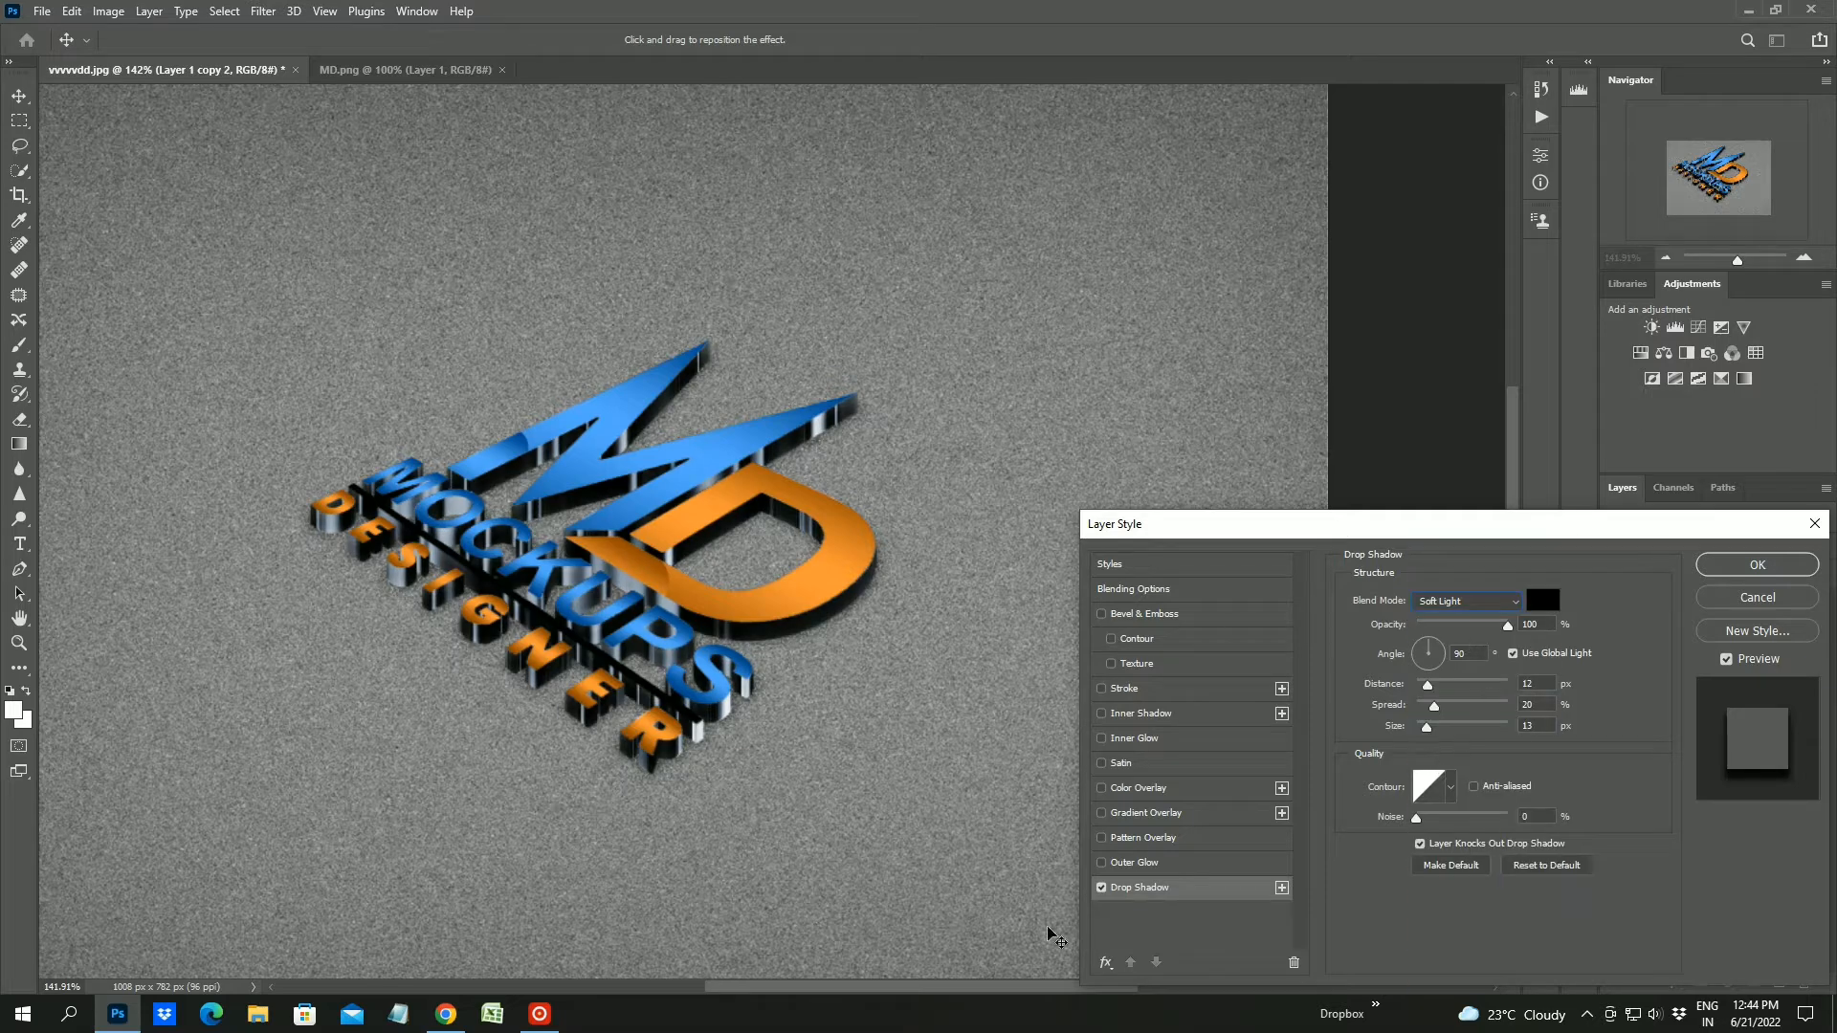
left_click(1103, 888)
left_click(1103, 888)
Set the drop shadow's distance to 8 px and opacity to 68%, compare it off and on, and apply the style
left_click_drag(1428, 686, 1423, 685)
mouse_move(1506, 623)
left_mouse_down()
mouse_move(1457, 628)
mouse_move(1479, 623)
left_mouse_up()
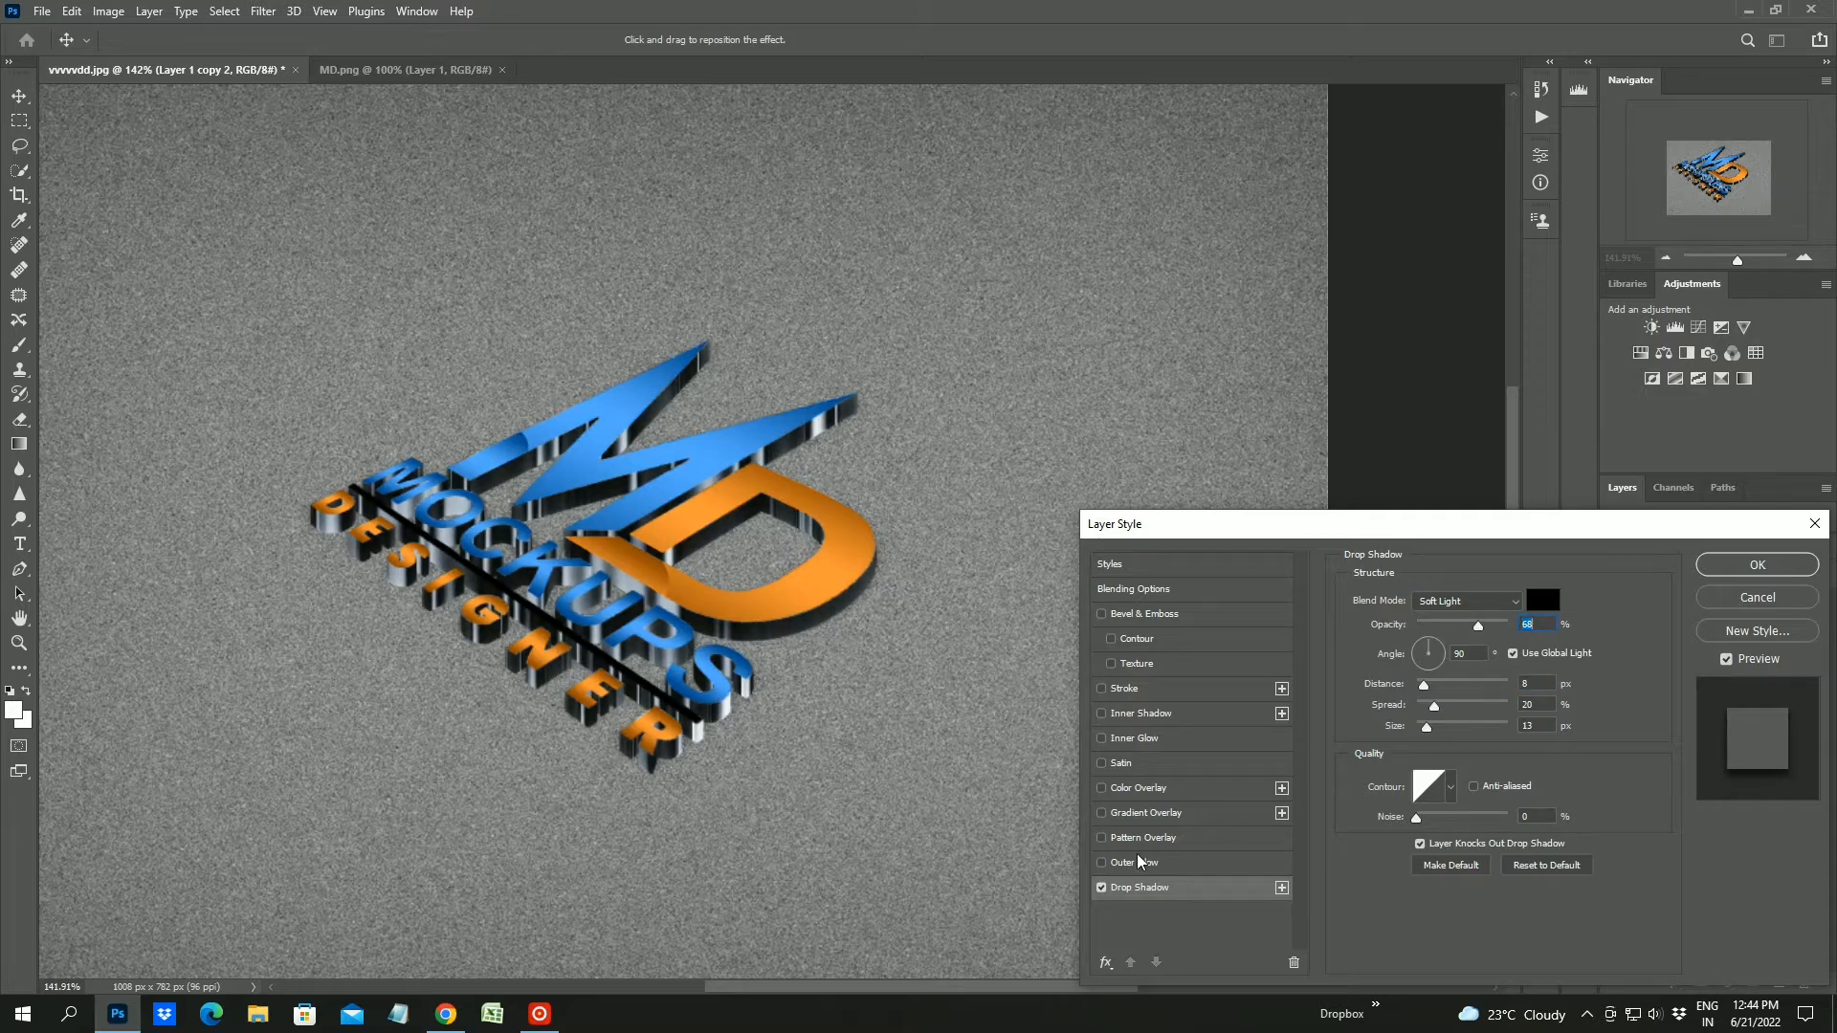
left_click(1102, 888)
left_click(1101, 888)
left_click(1758, 564)
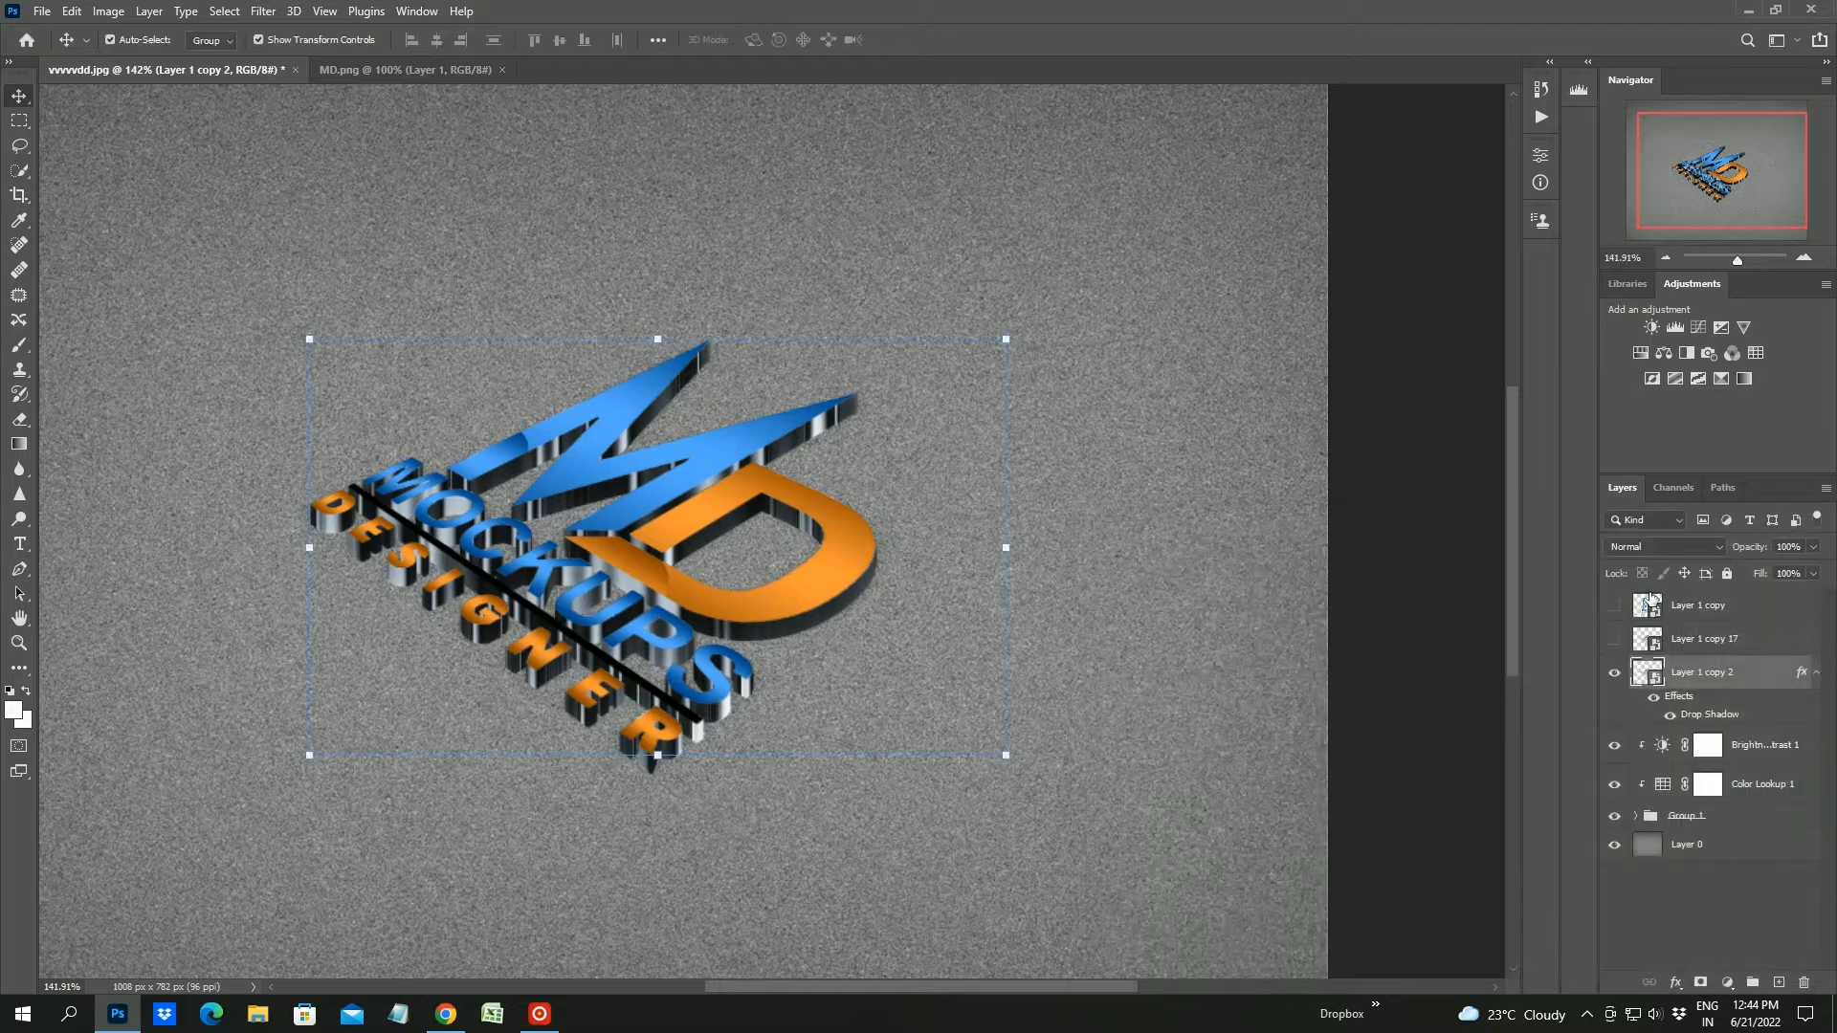
Show Layer 1 copy 17 and set its fill to 0%
left_click(1703, 639)
left_click(1614, 639)
left_click(1813, 573)
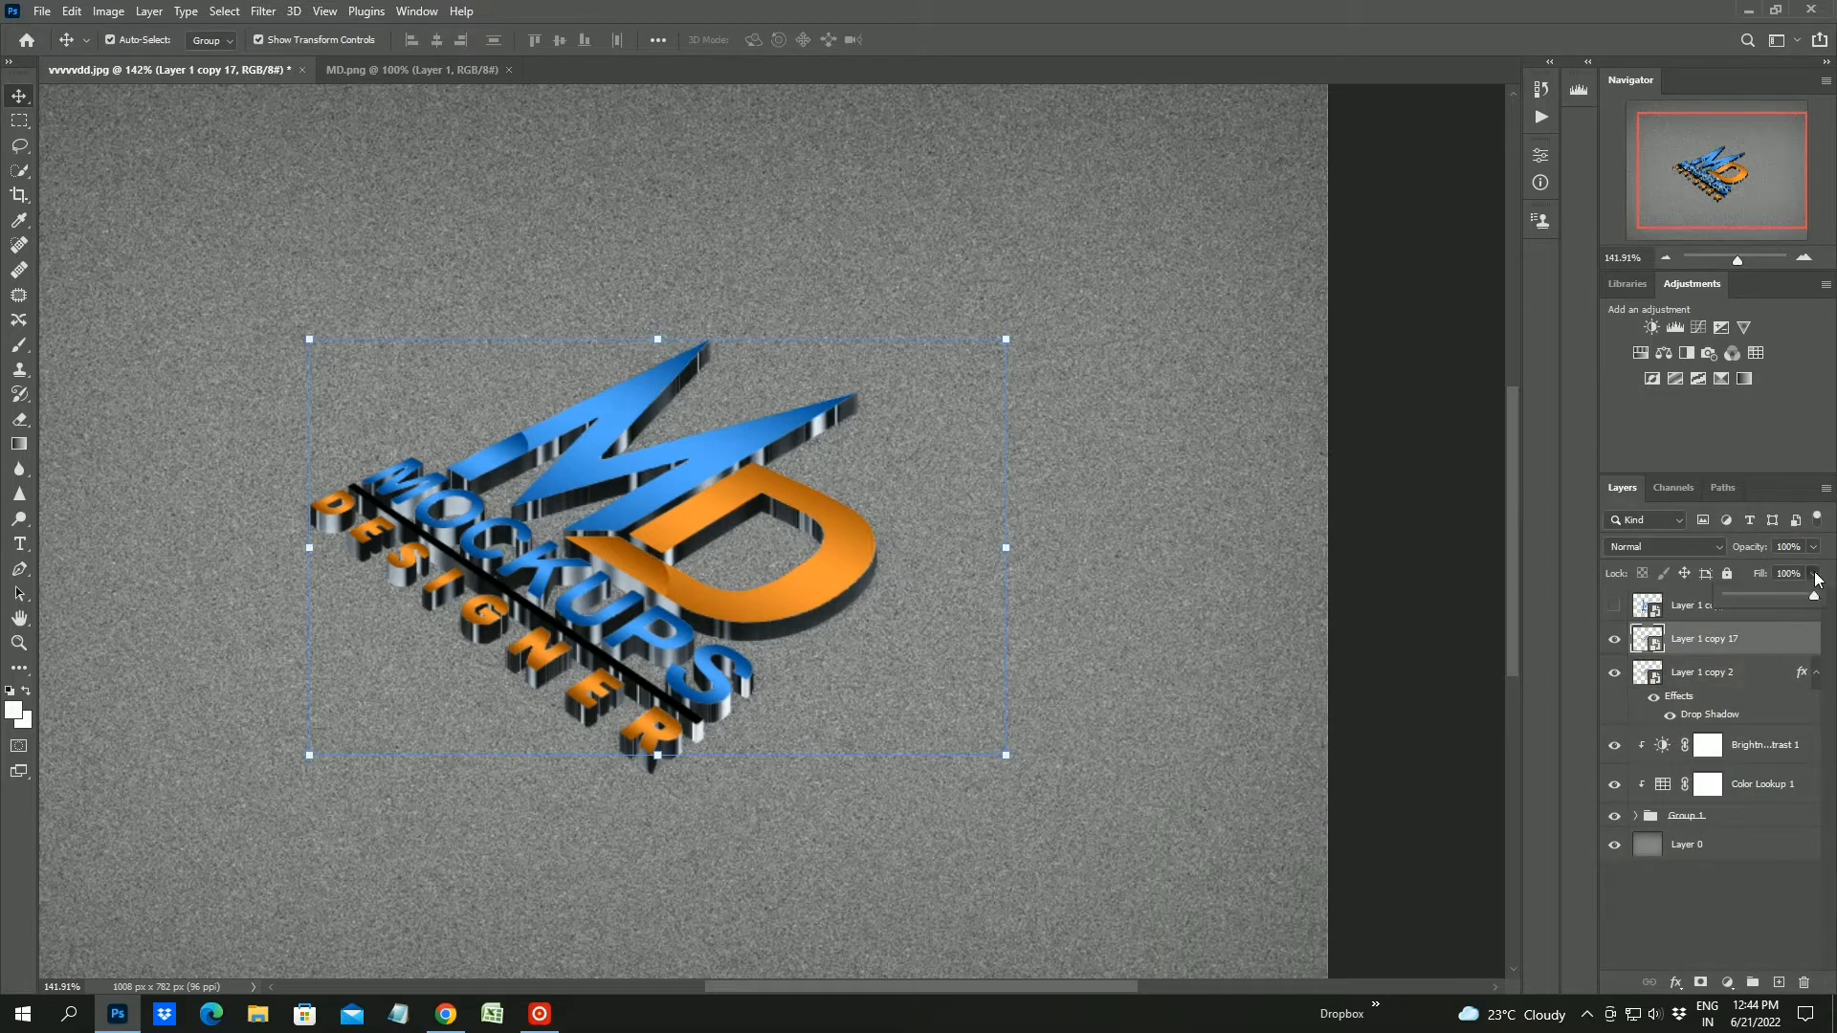
left_click_drag(1816, 595, 1662, 603)
left_click(1758, 647)
Add a smooth Inner Bevel to Layer 1 copy 17 with 1000% depth, 0 px size and 1 px soften
double_click(1765, 646)
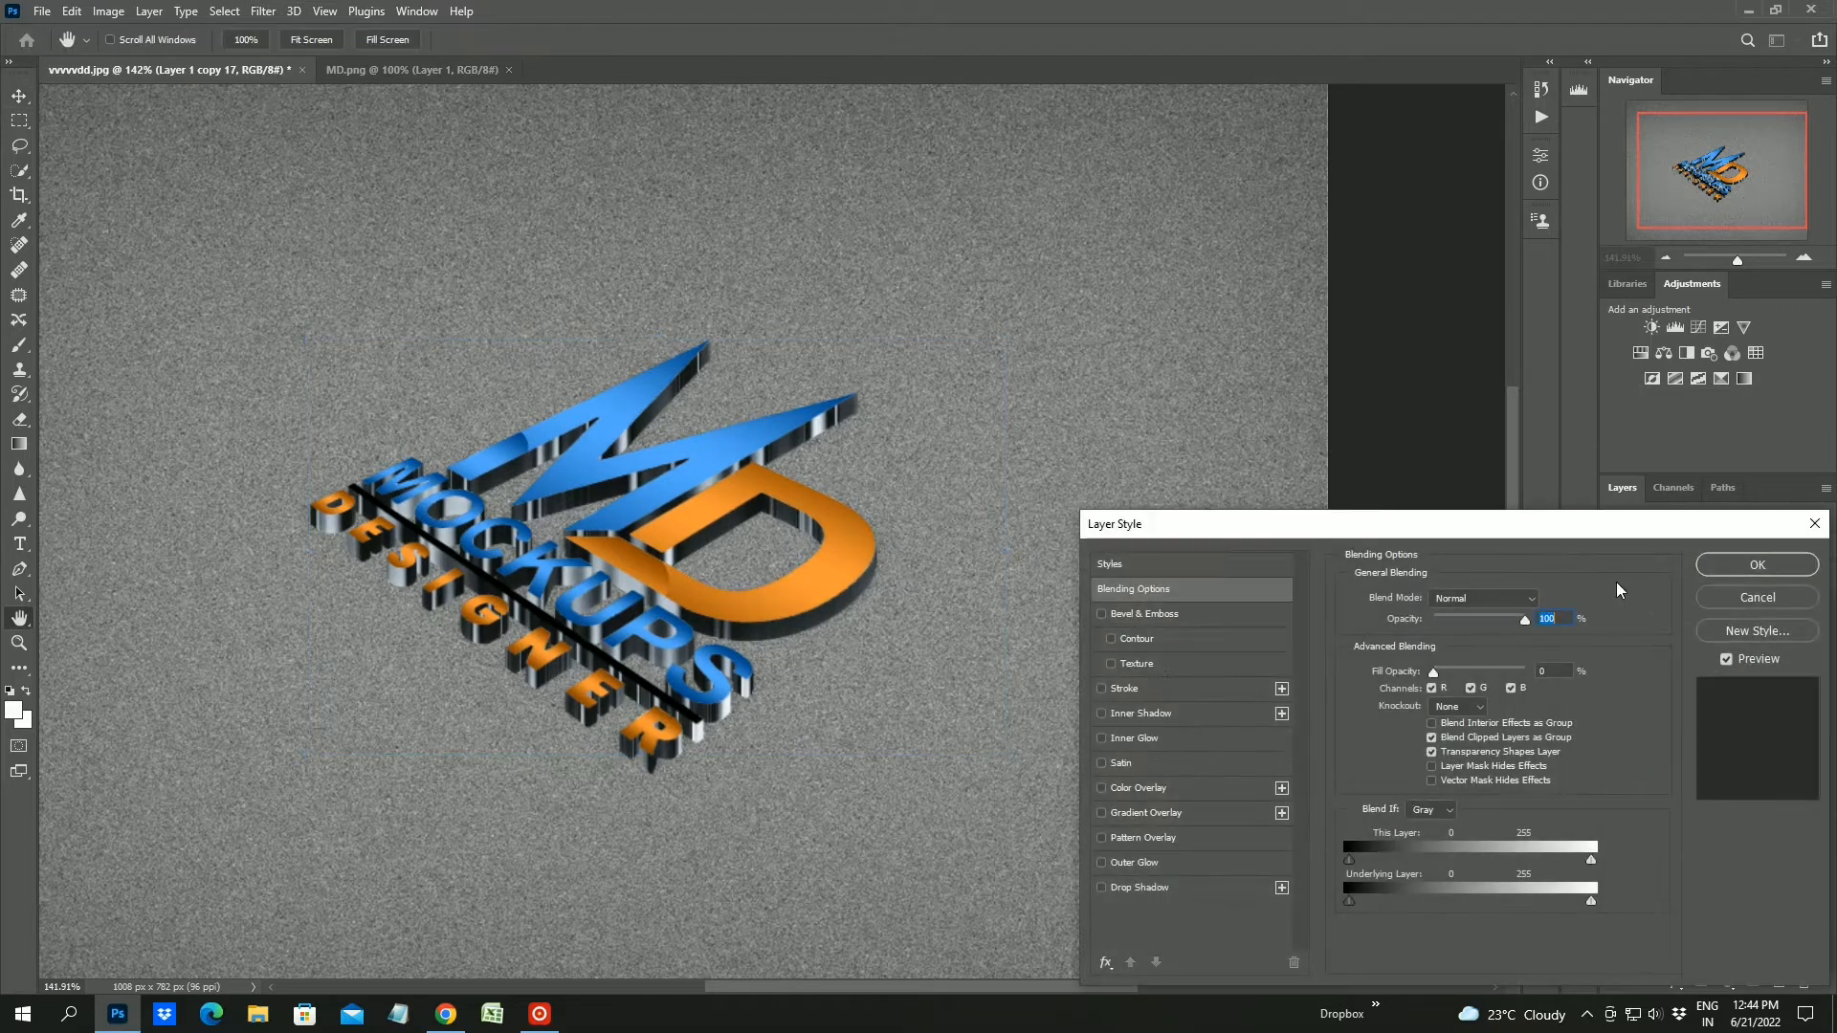
left_click(1144, 613)
mouse_move(1435, 683)
left_mouse_down()
mouse_move(1460, 643)
mouse_move(1483, 644)
left_mouse_up()
left_click(1436, 642)
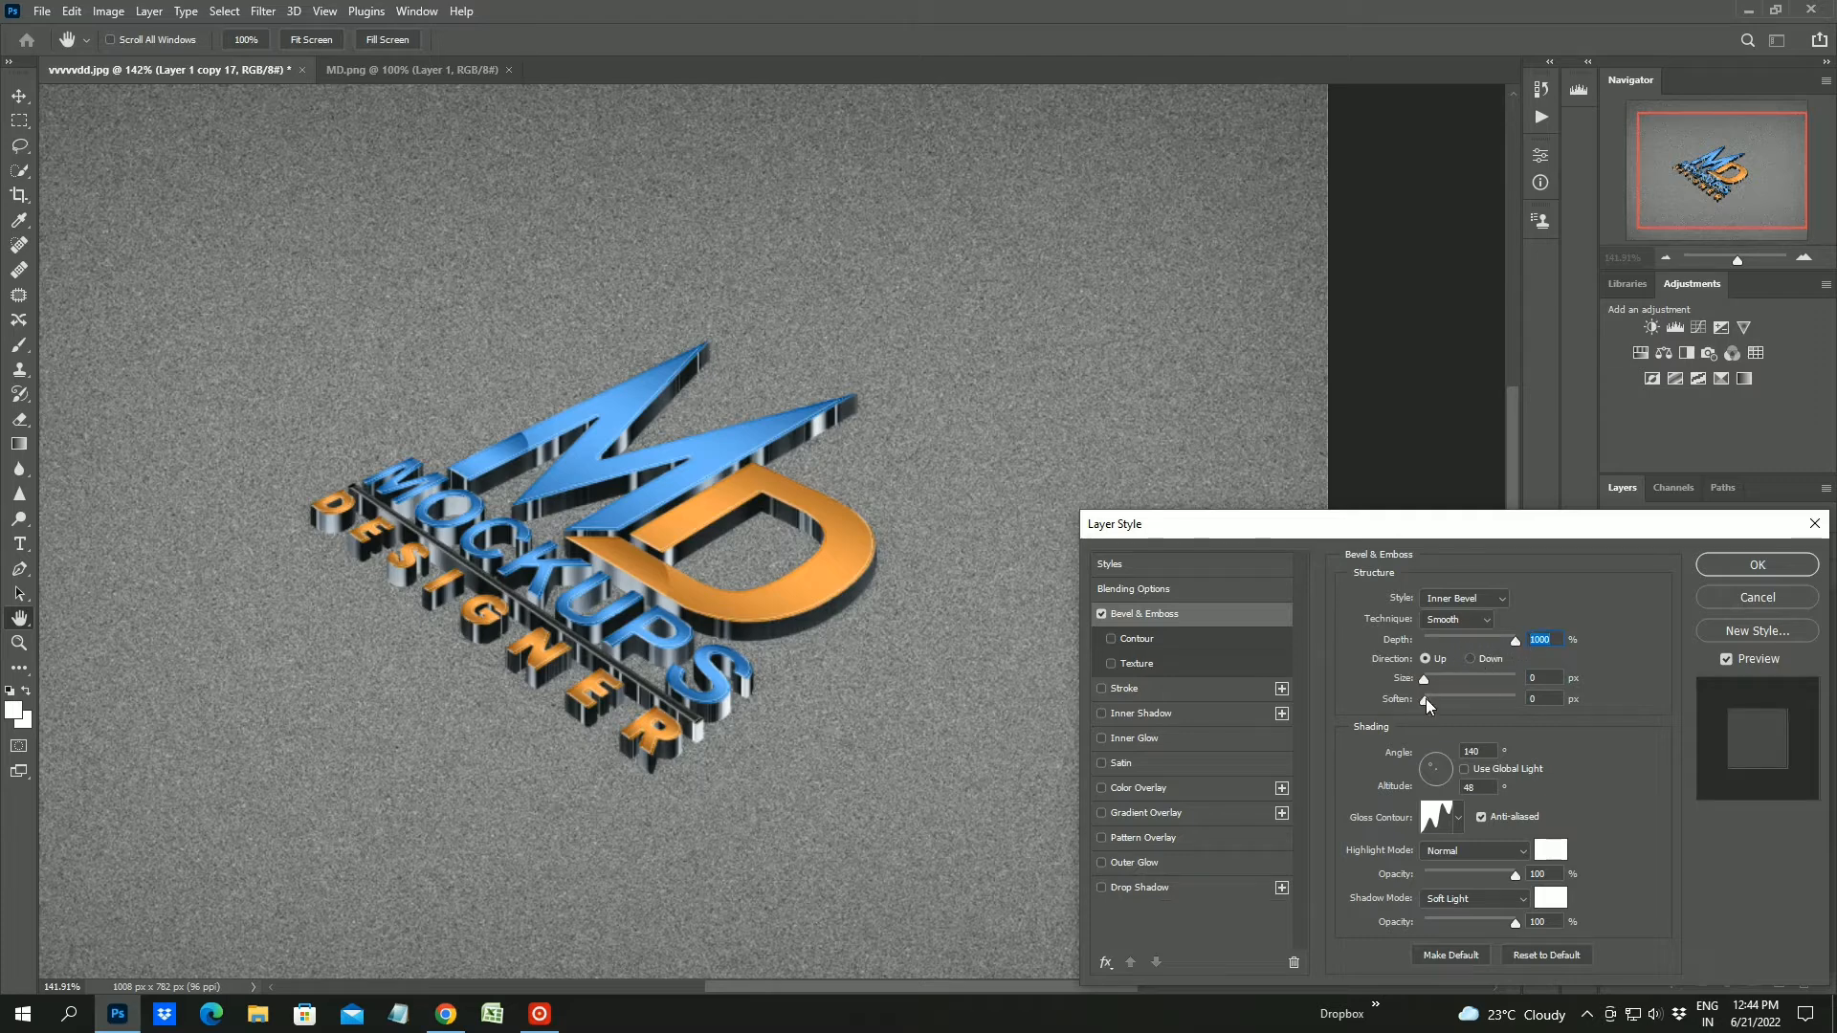
left_click_drag(1426, 699, 1432, 698)
Enable the bevel's Contour option, try a curved preset, and set it to the straight linear contour
left_click(1153, 639)
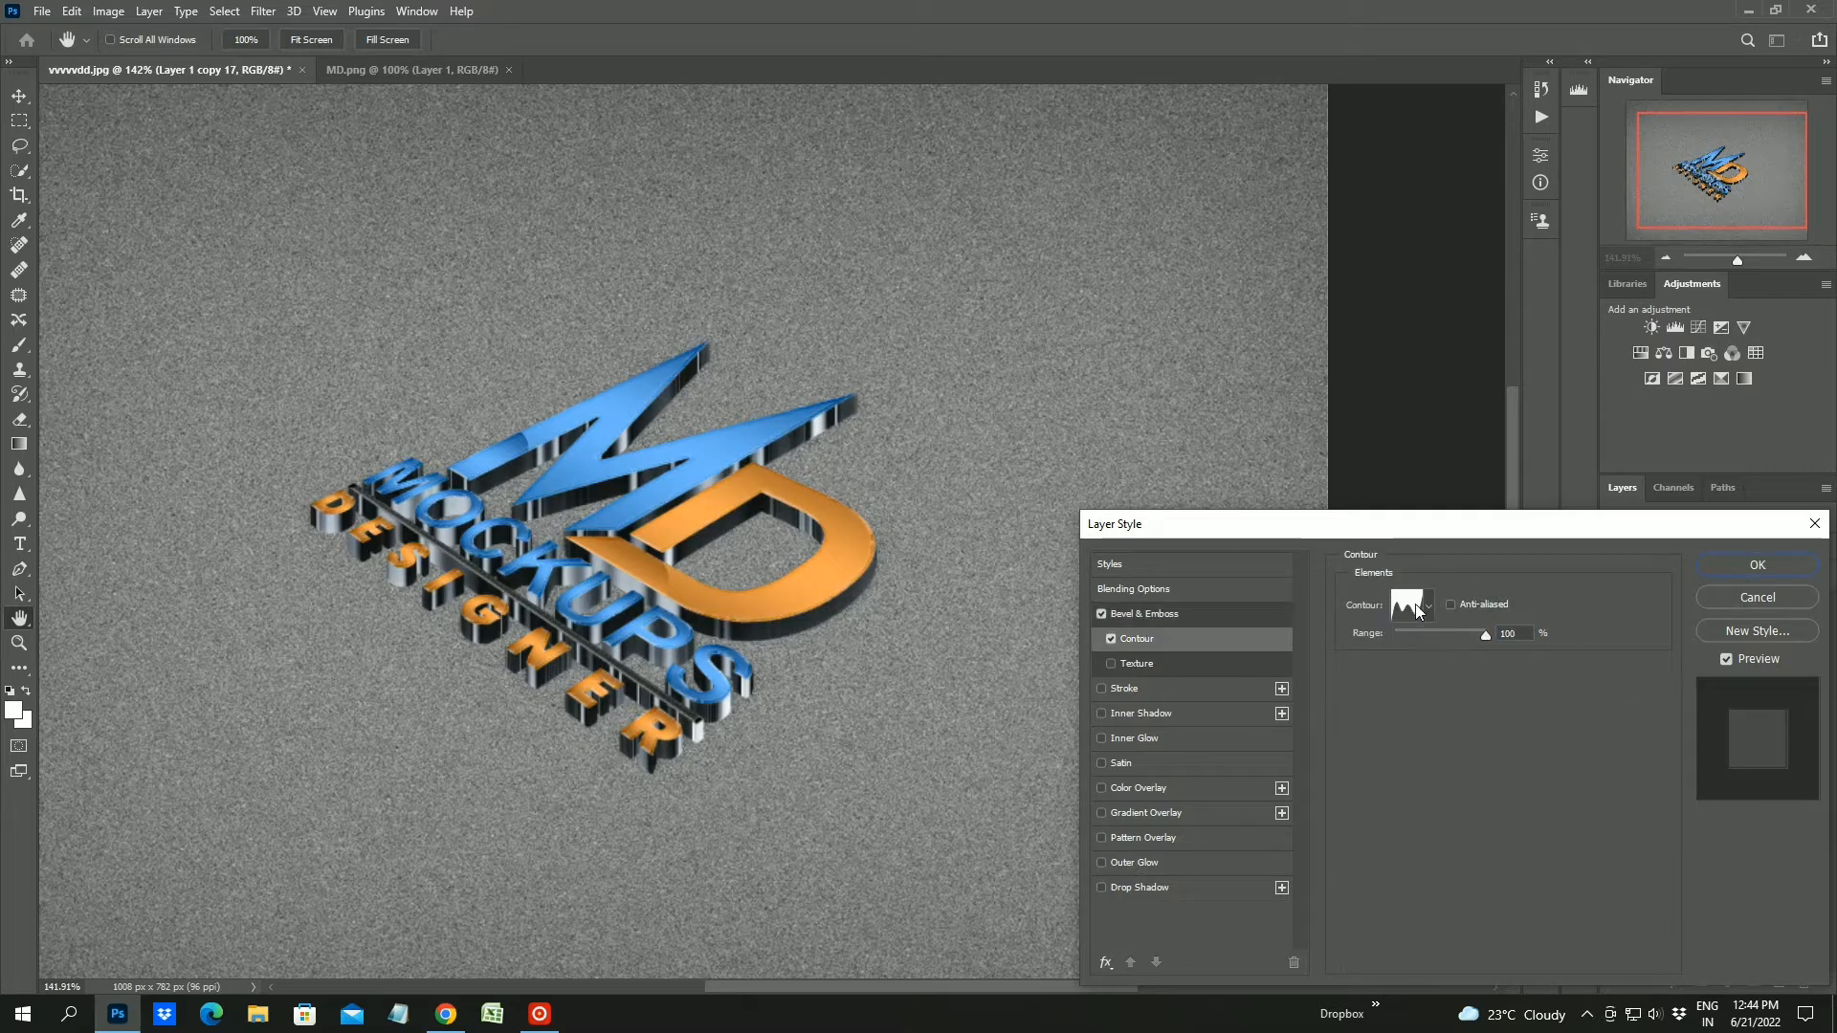
left_click(1420, 609)
left_click(1501, 532)
left_click(1427, 607)
left_click(1340, 653)
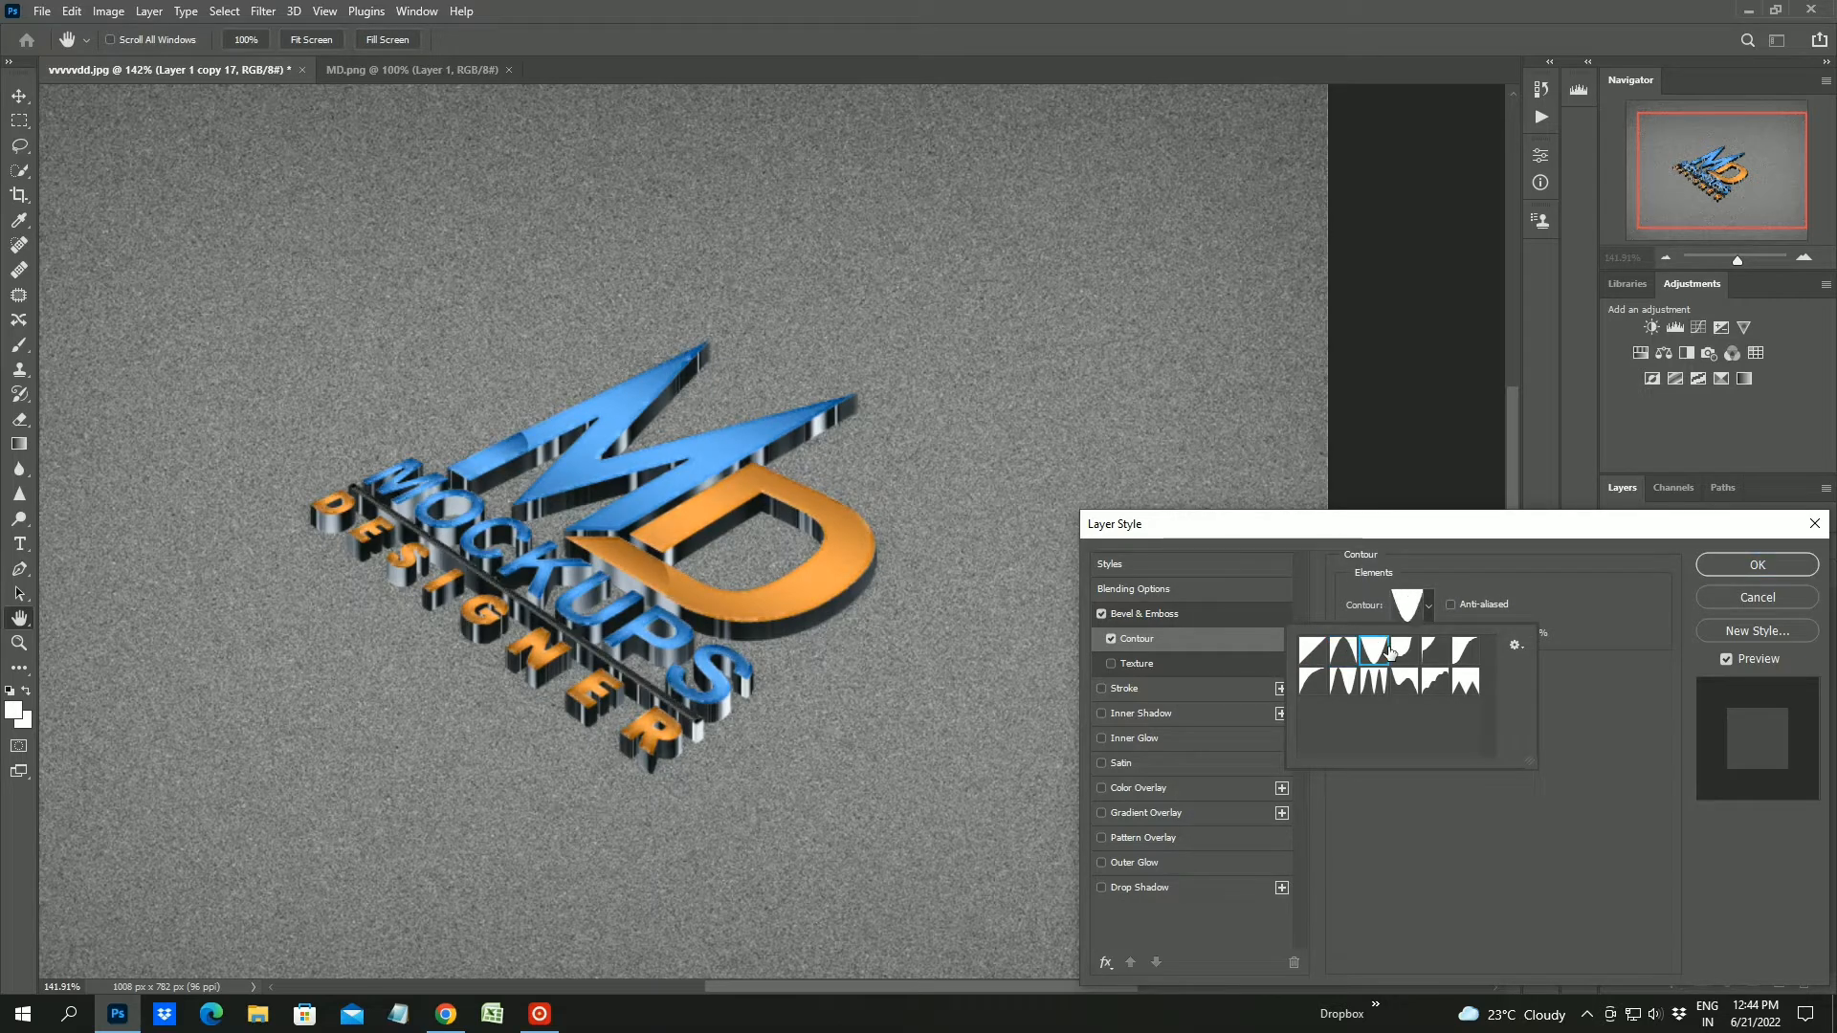
left_click(1313, 651)
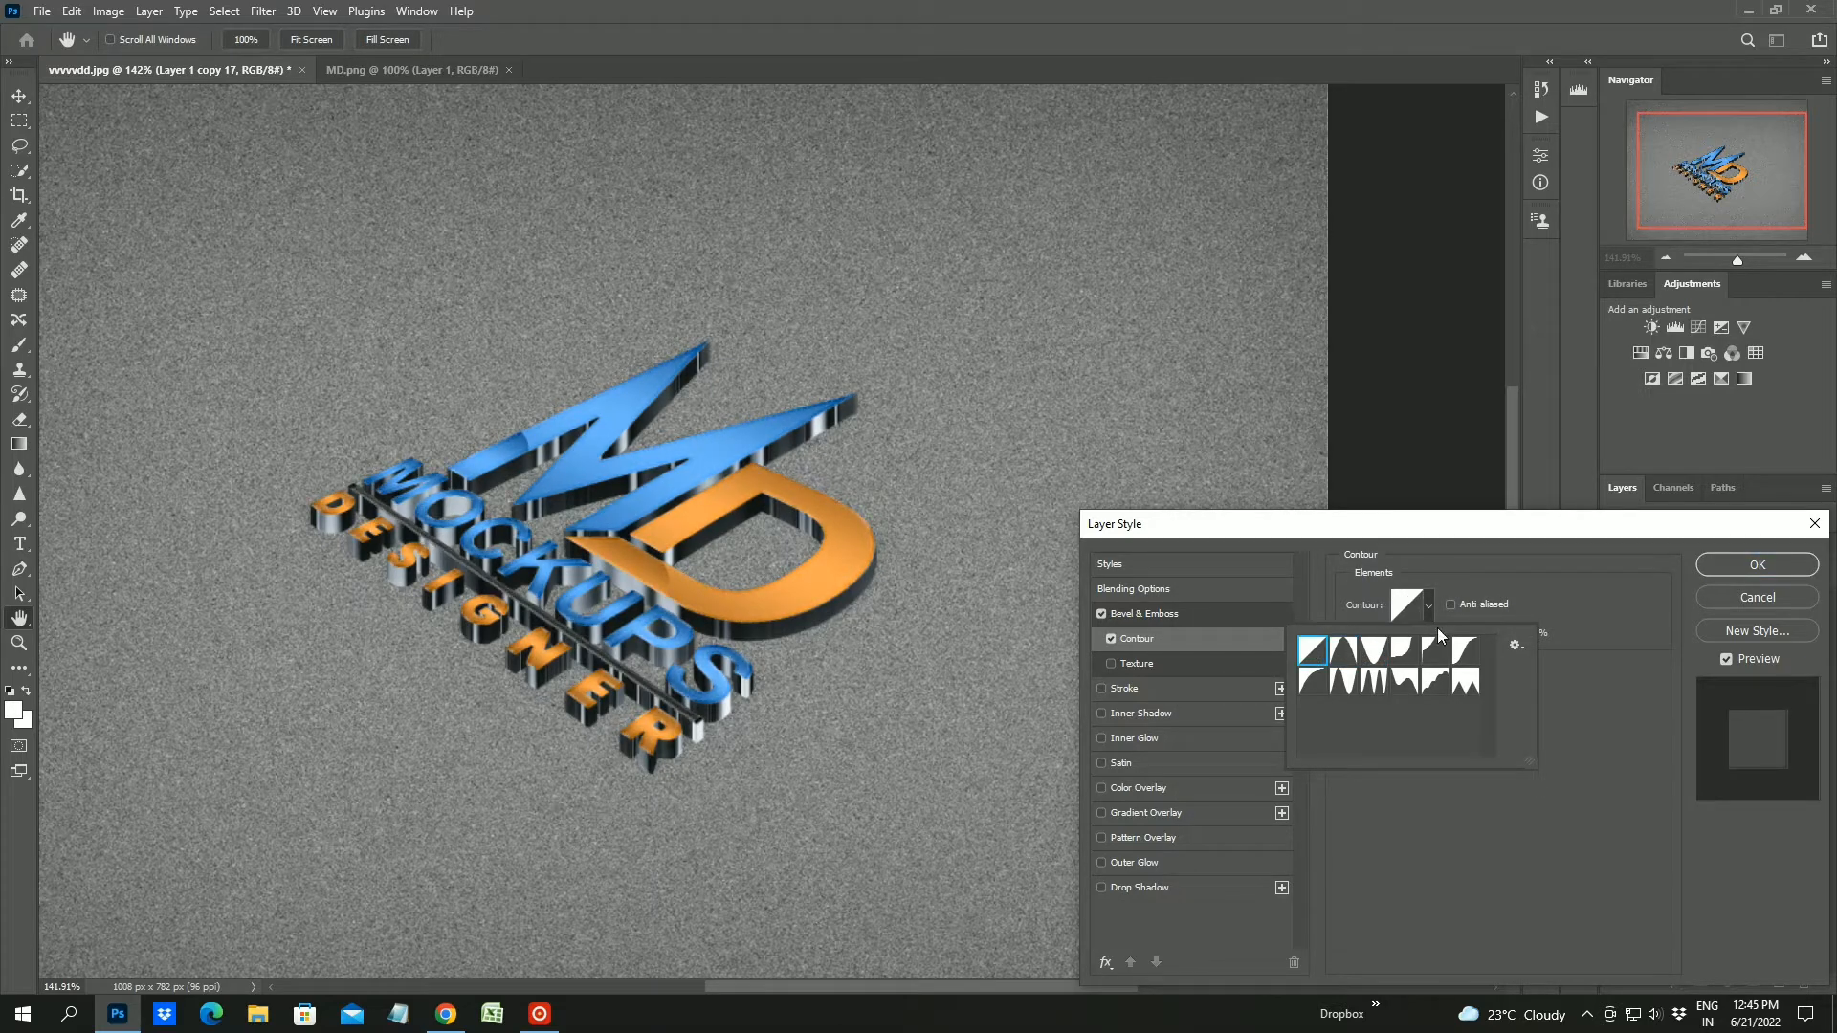
Set the bevel's angle to 100°, altitude to 0°, depth to 63% and size to 3 px, and apply the style
left_click(1175, 612)
left_click_drag(1428, 763, 1442, 762)
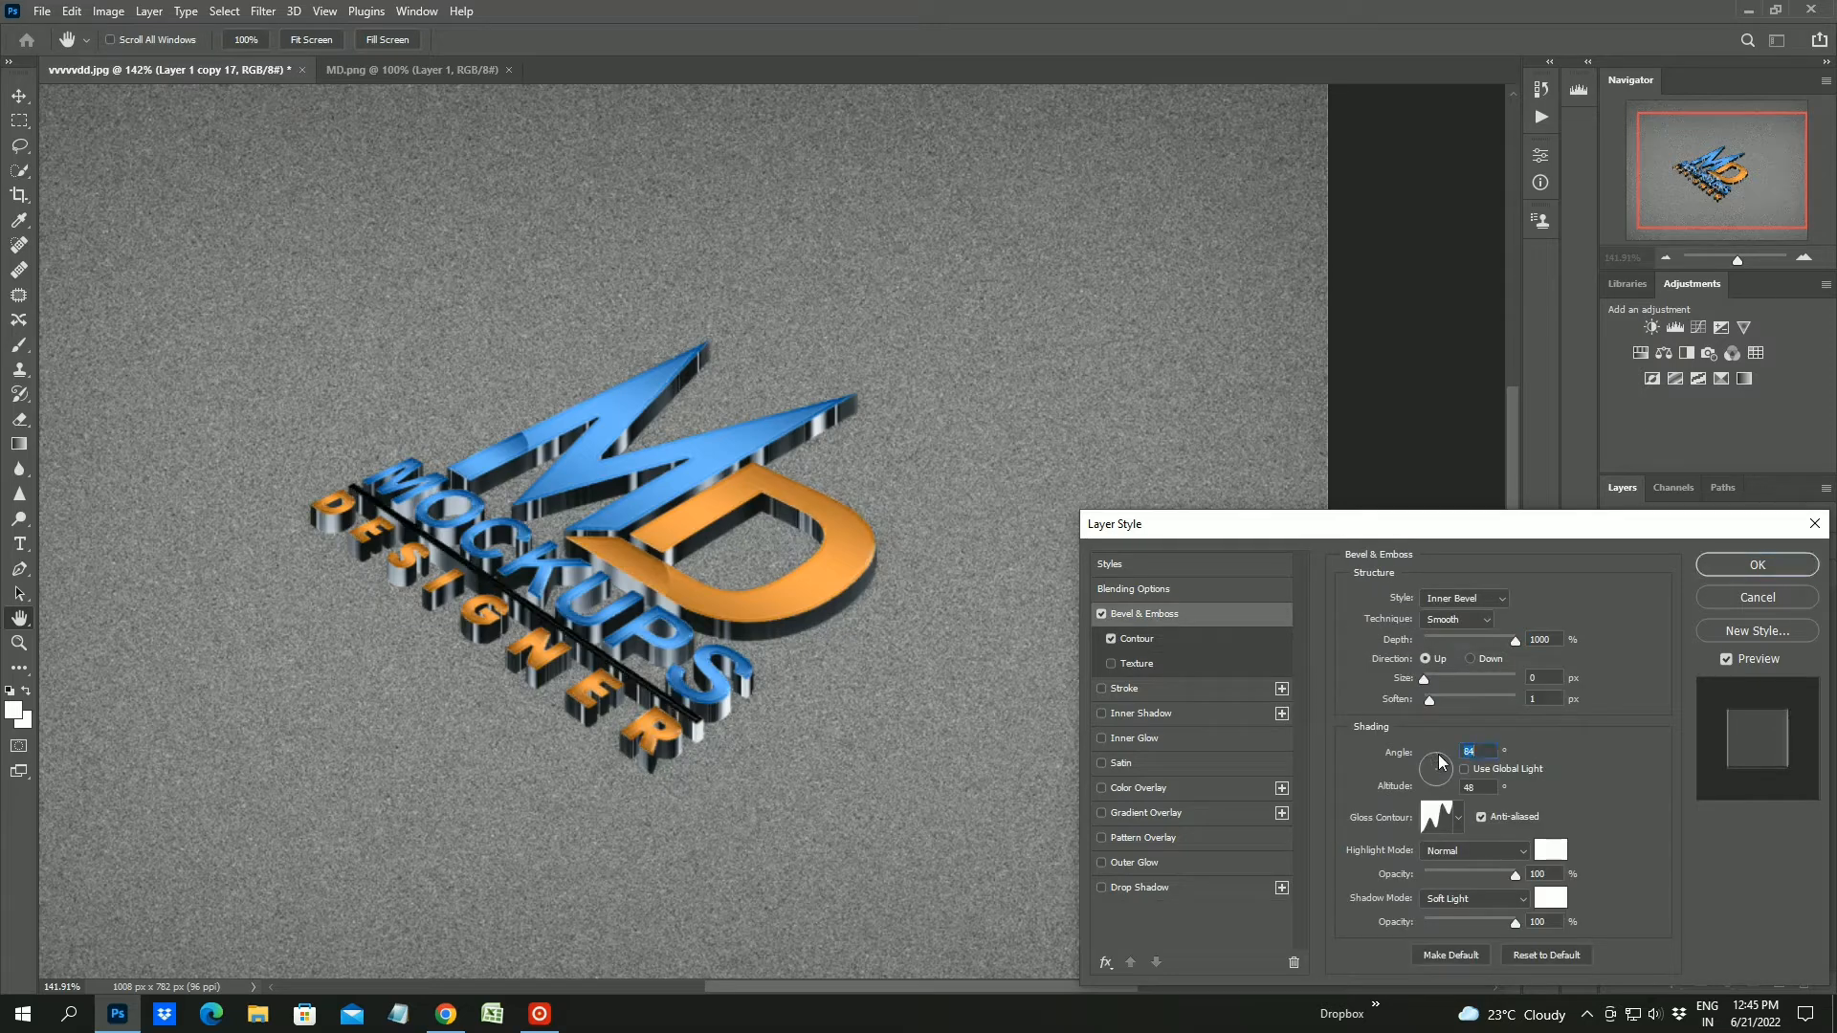
left_click(1434, 758)
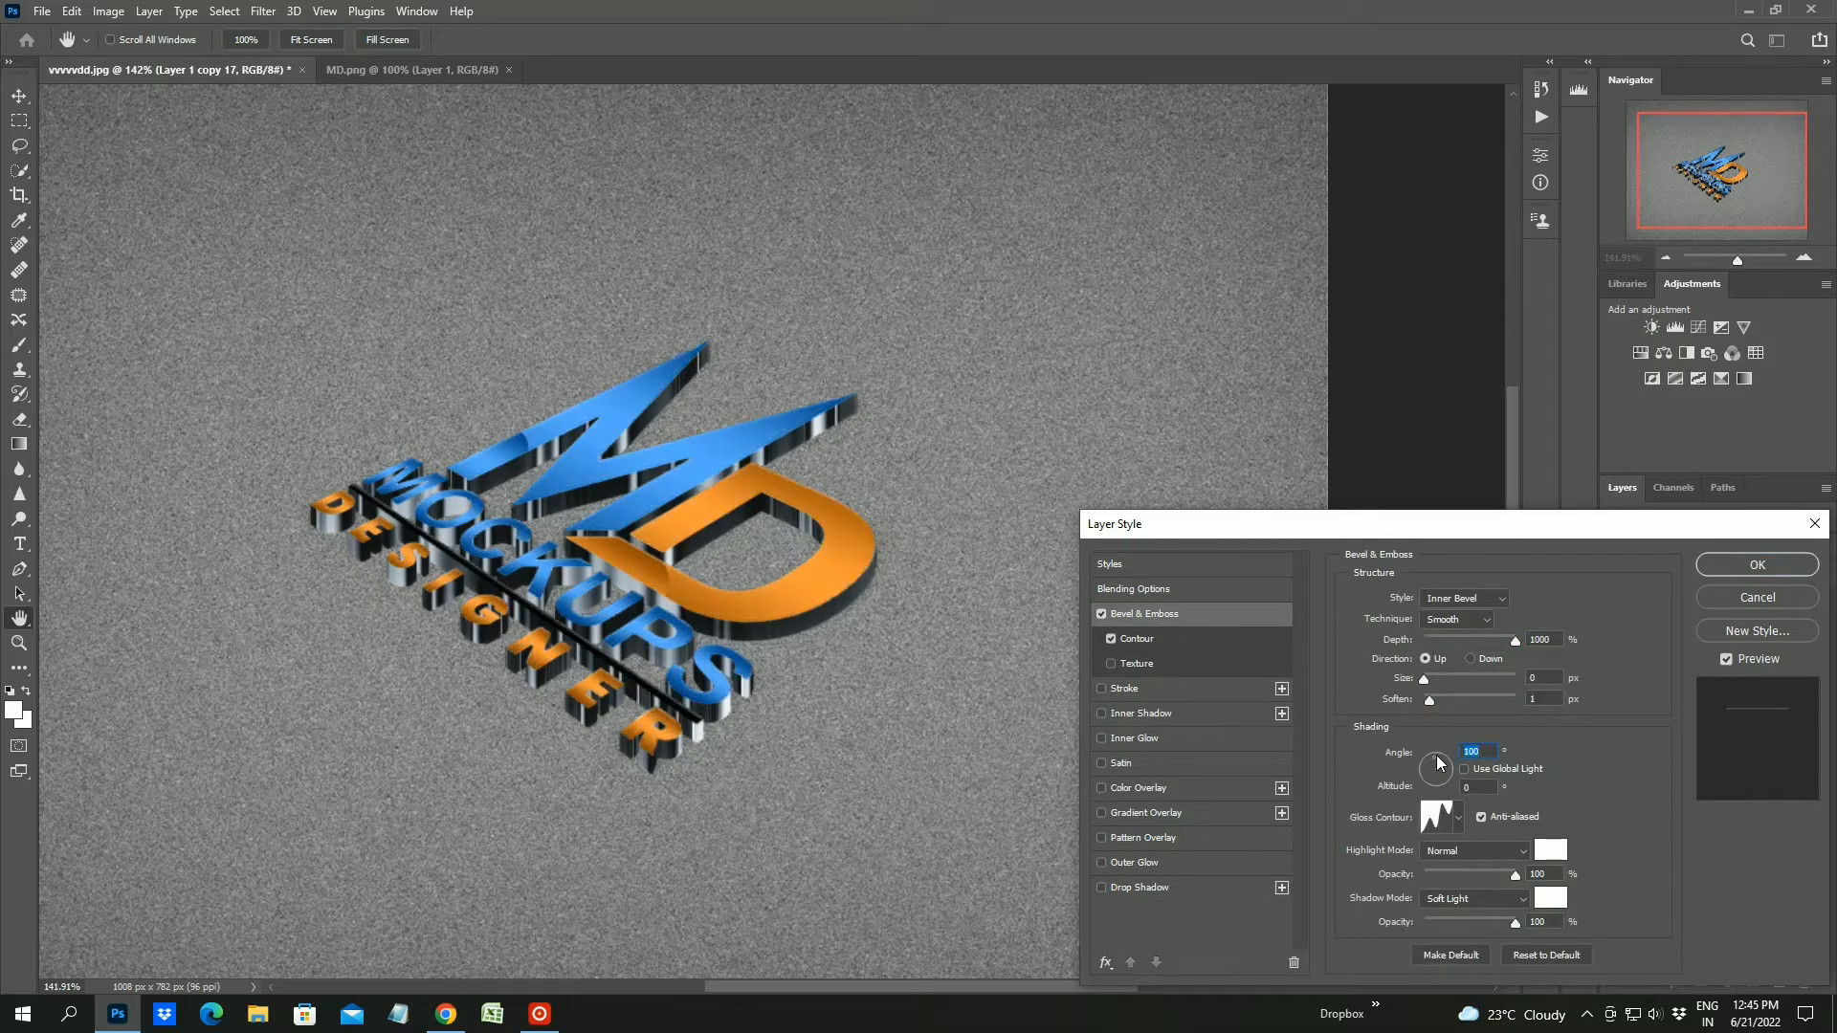
left_click_drag(1508, 639, 1427, 675)
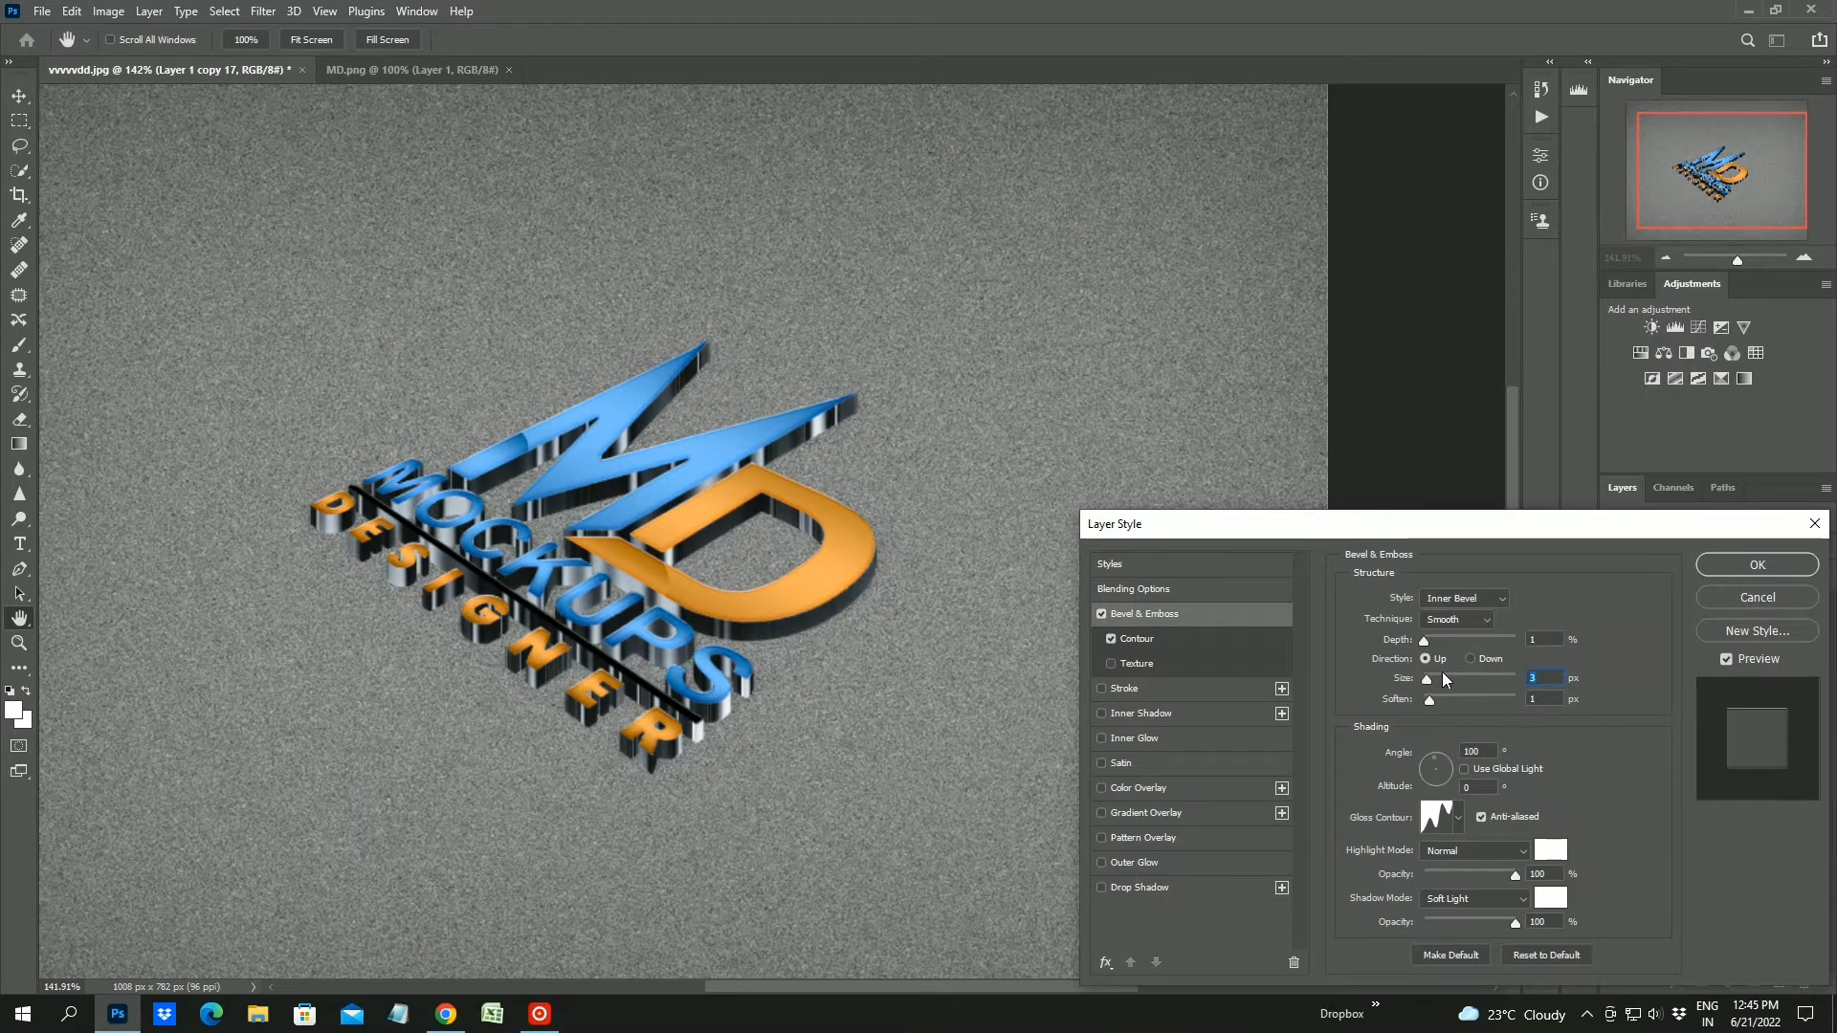
left_click_drag(1432, 639, 1432, 641)
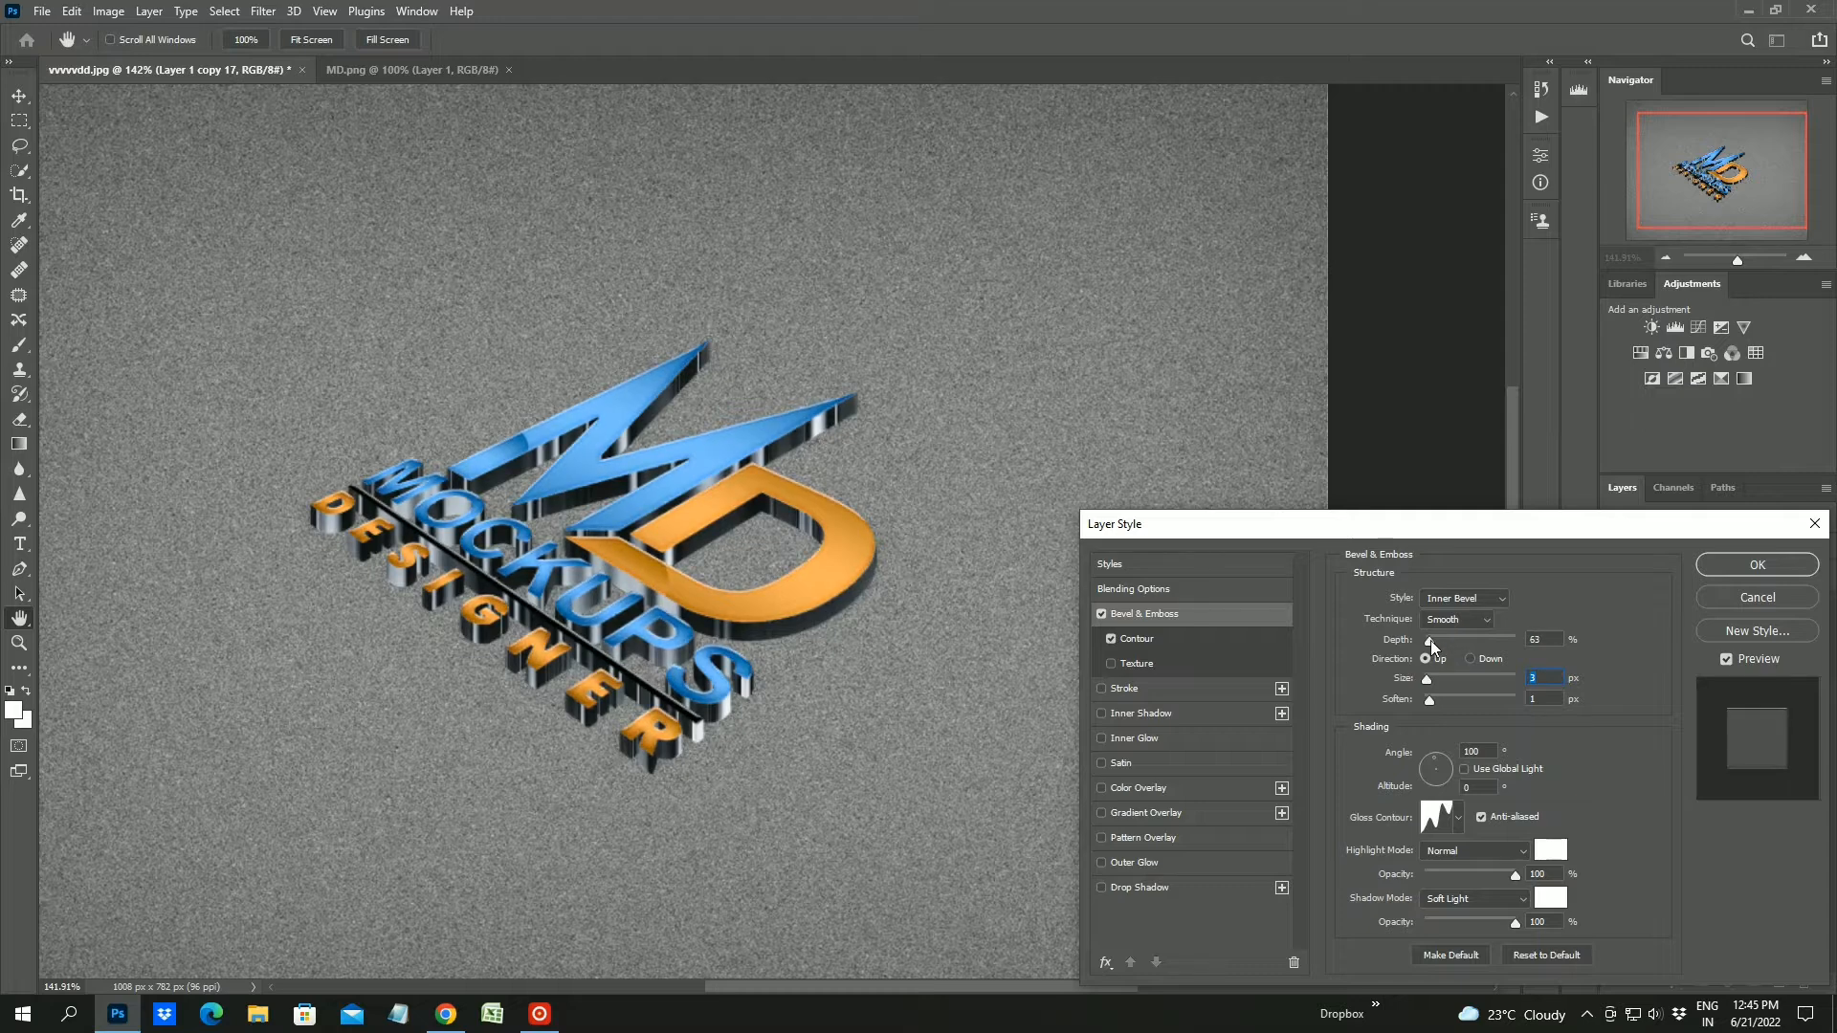
left_click(1431, 640)
left_click(1756, 564)
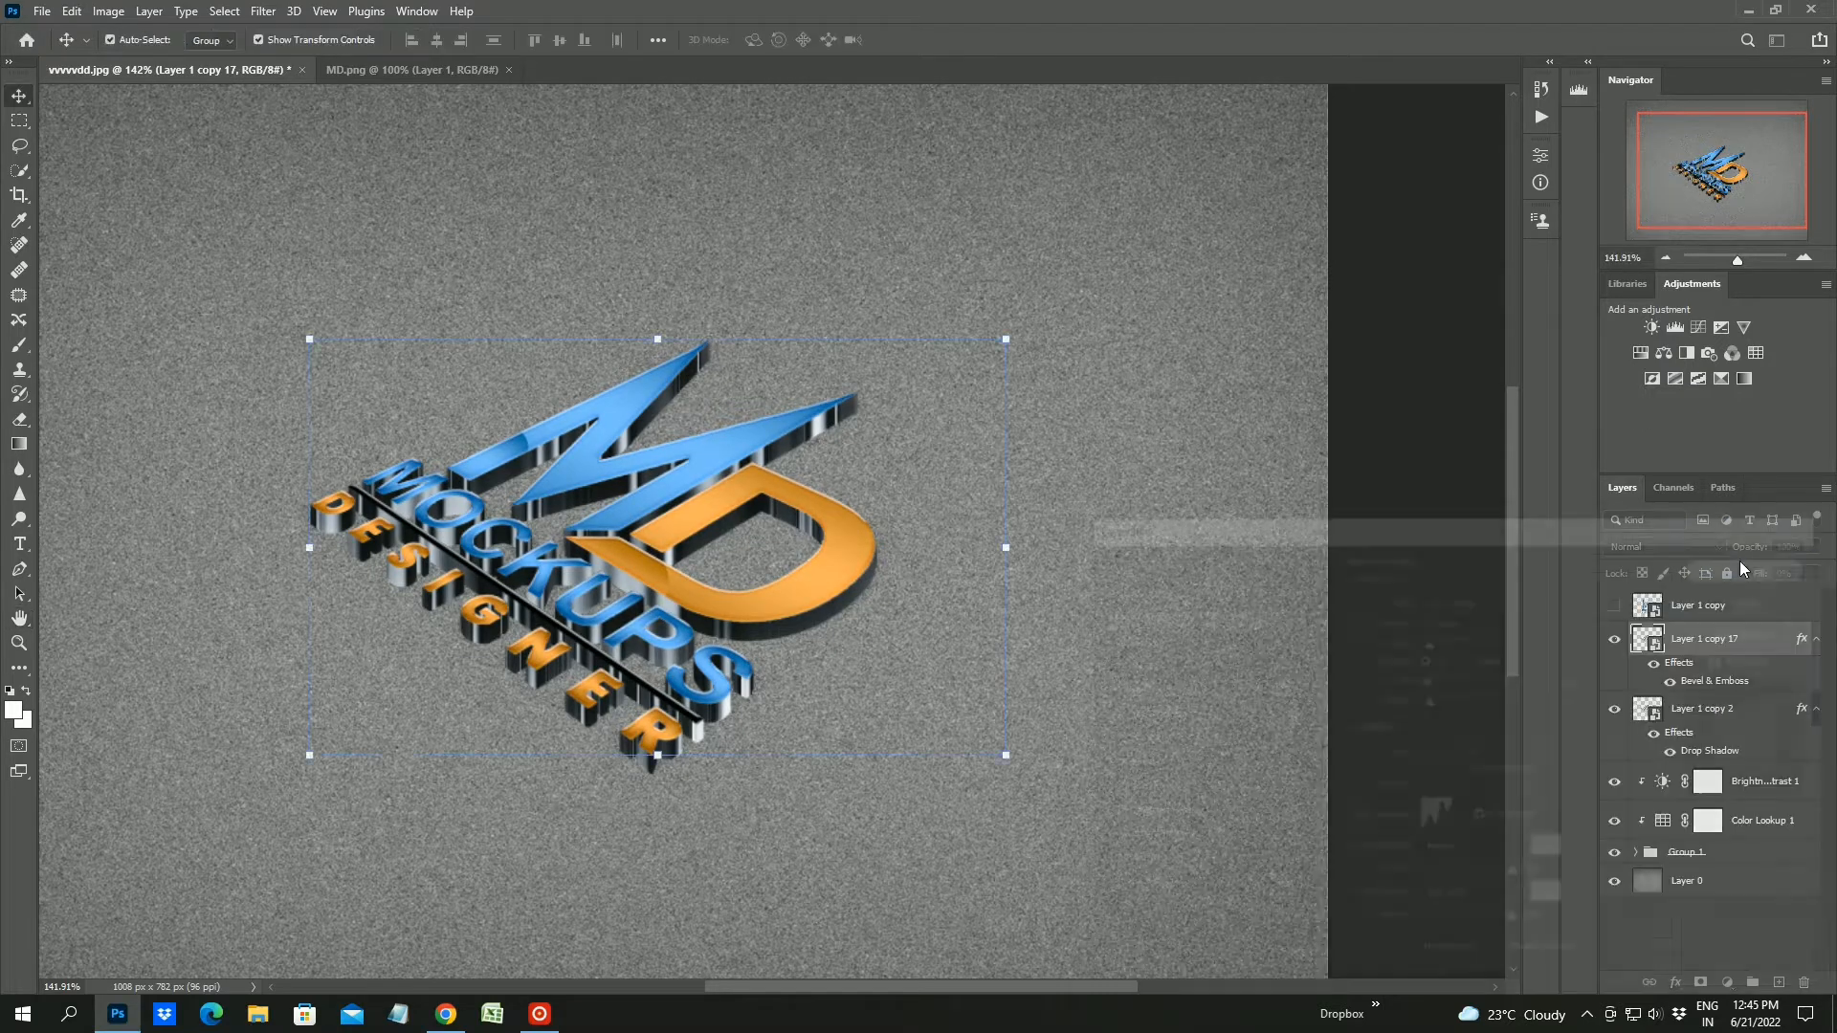
Add a white Screen-mode Outer Glow to Layer 1 copy 17 with 68% opacity, 0% spread and 7 px size
double_click(1775, 643)
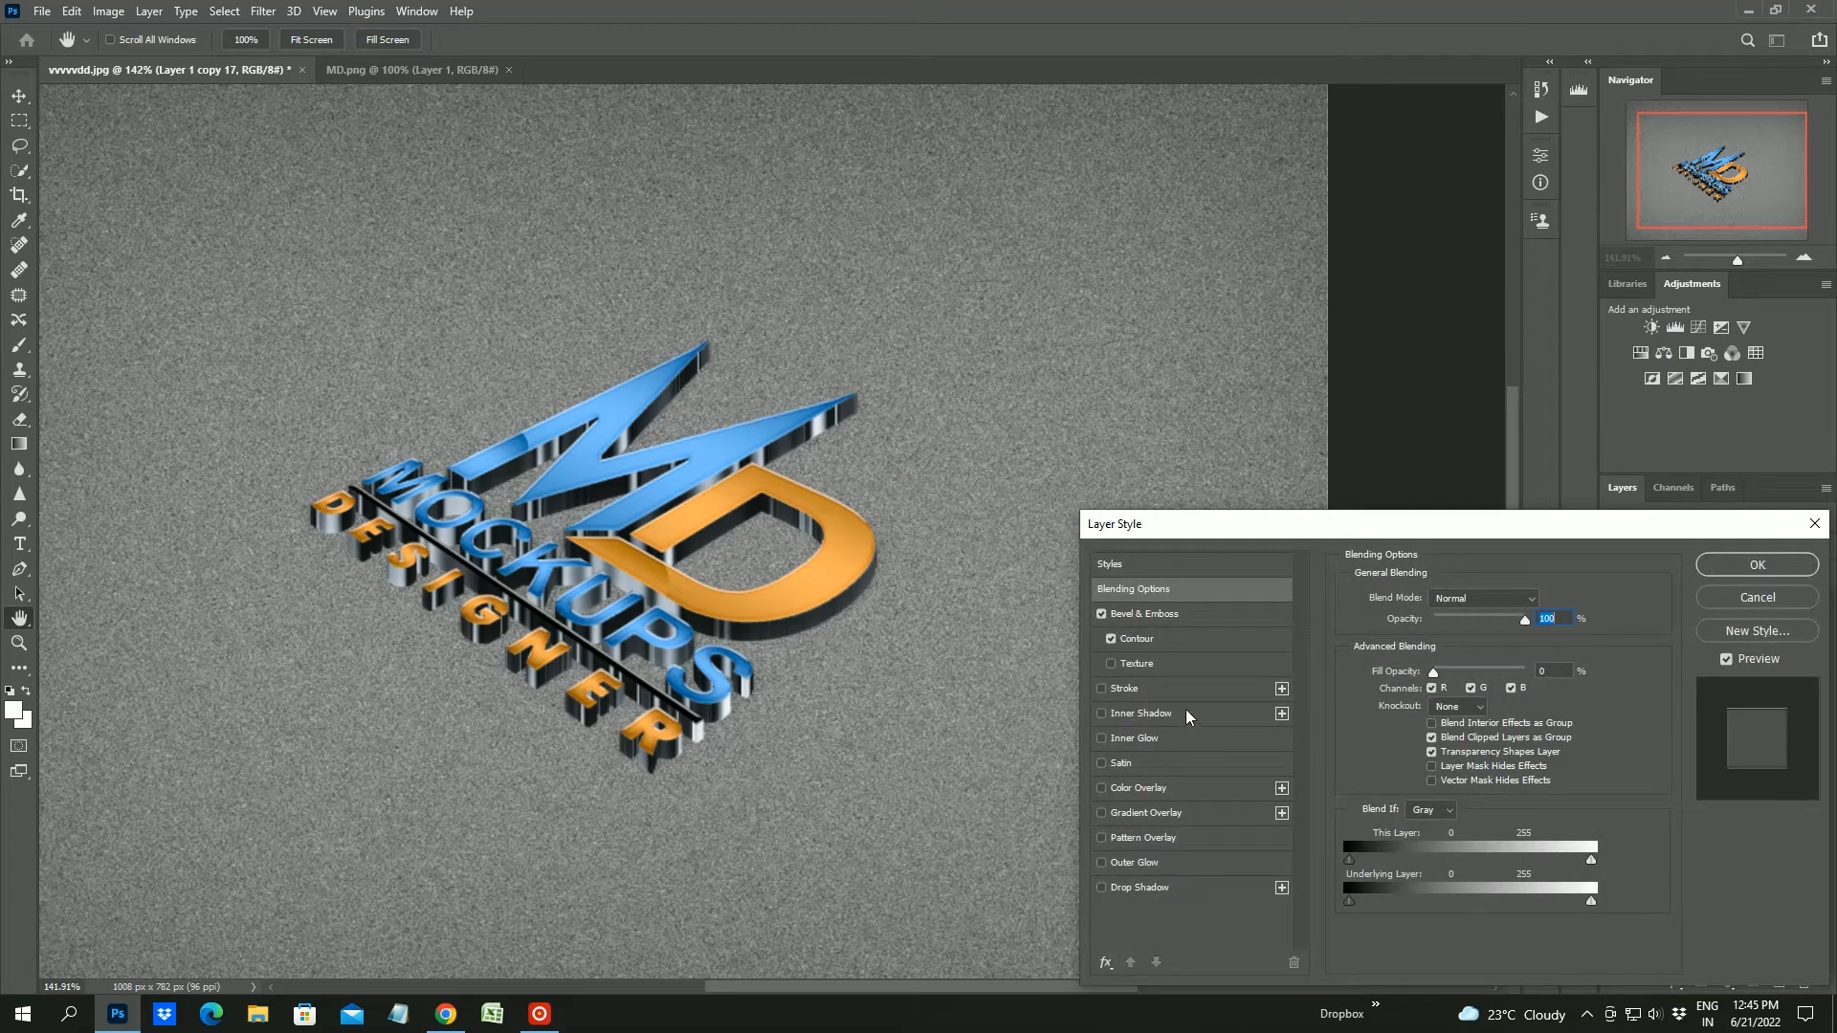
left_click(1175, 863)
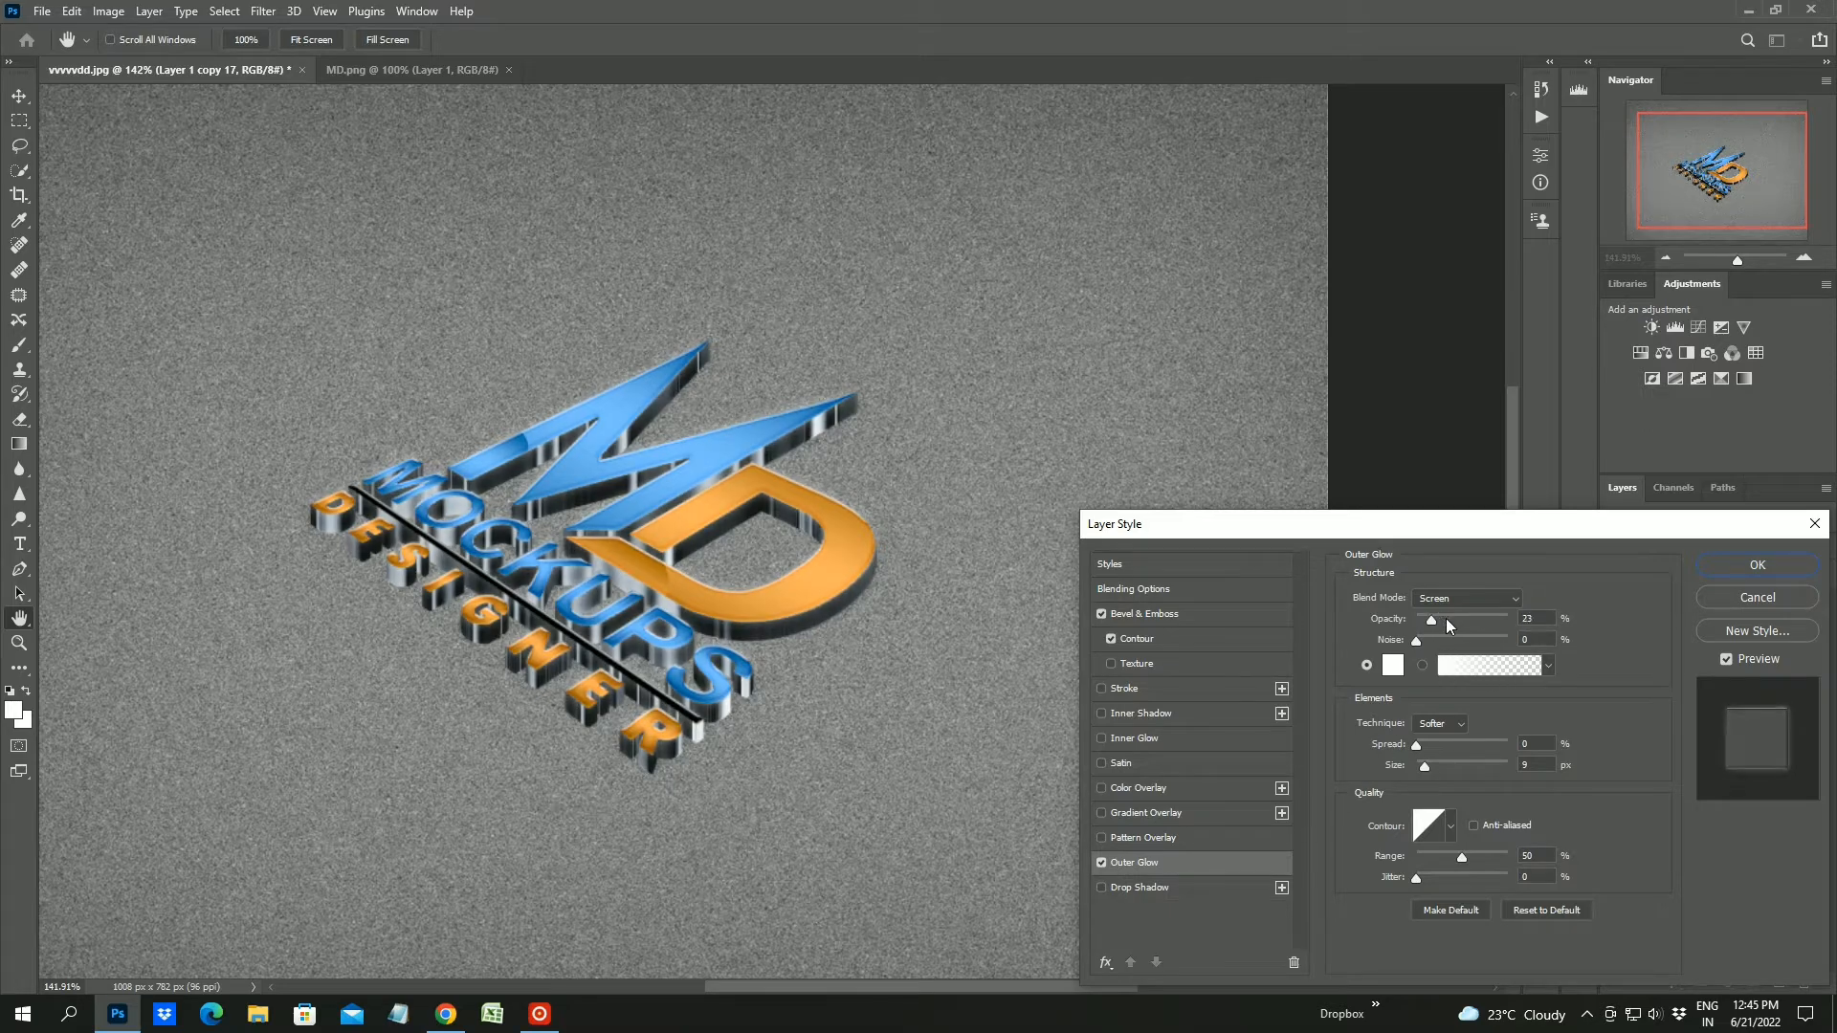
left_click_drag(1444, 619, 1478, 620)
left_click_drag(1431, 756, 1424, 766)
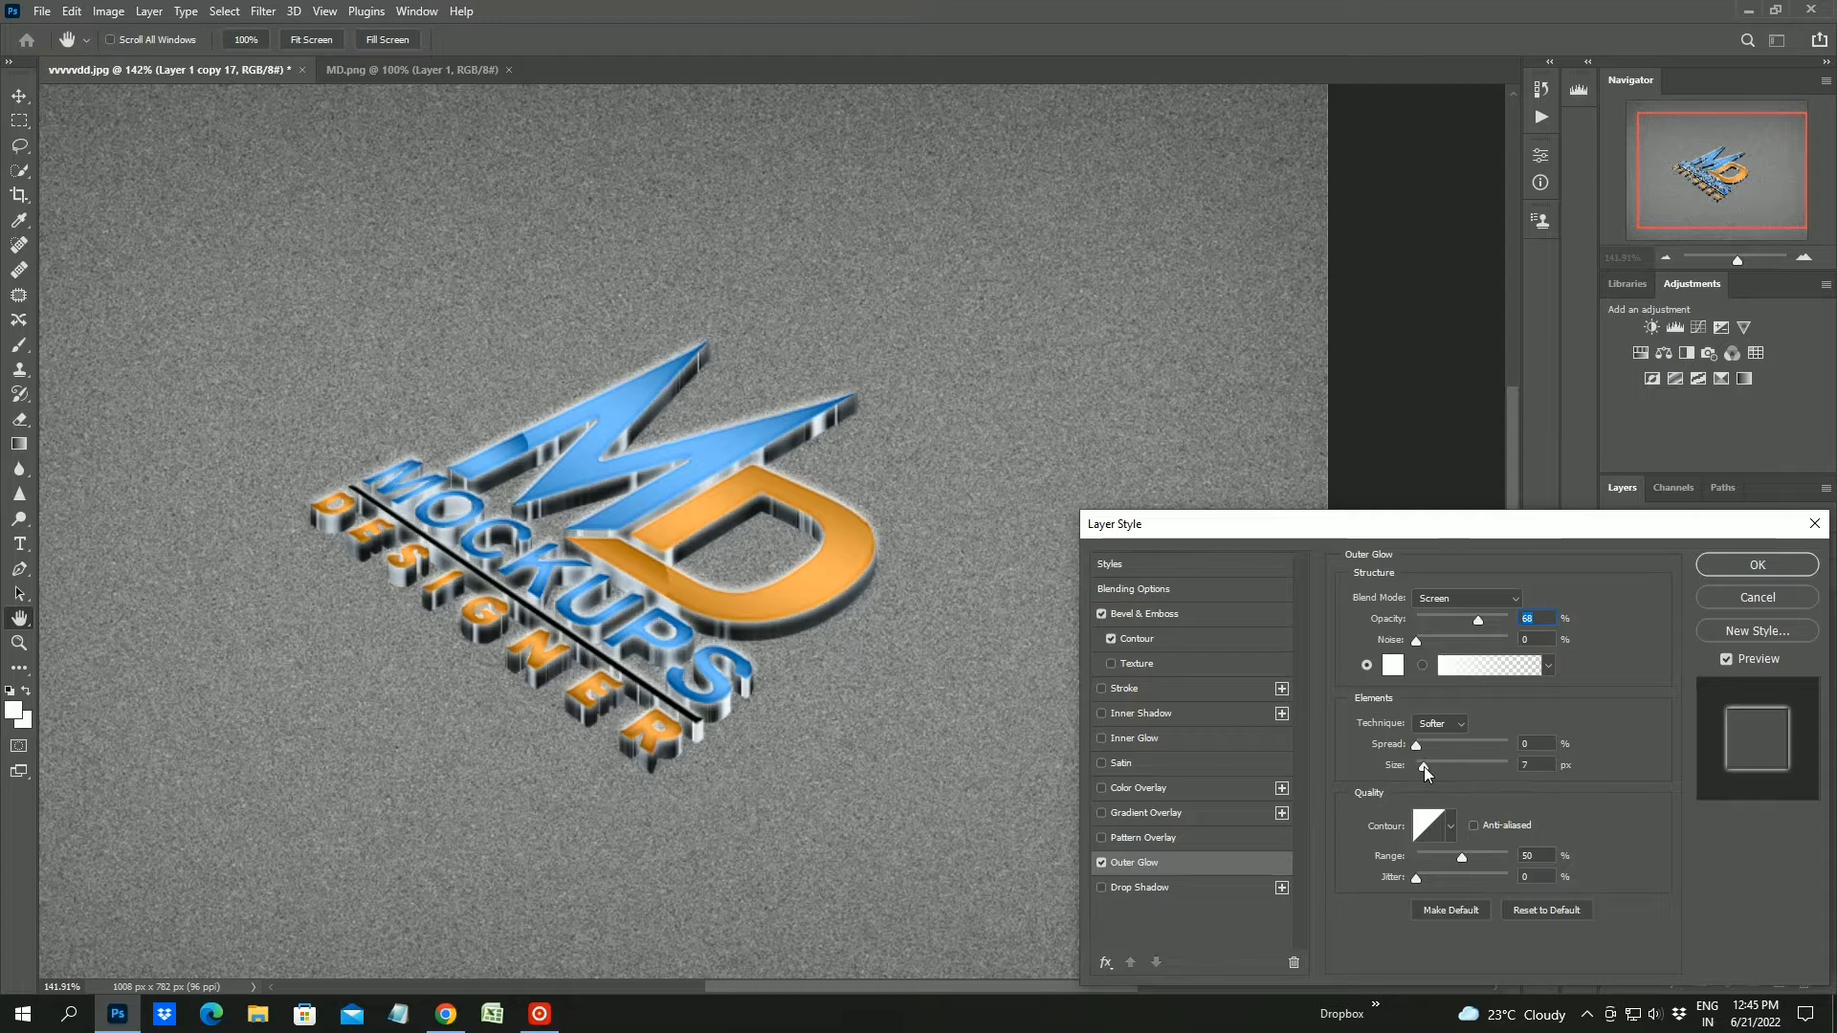
left_click(1416, 746)
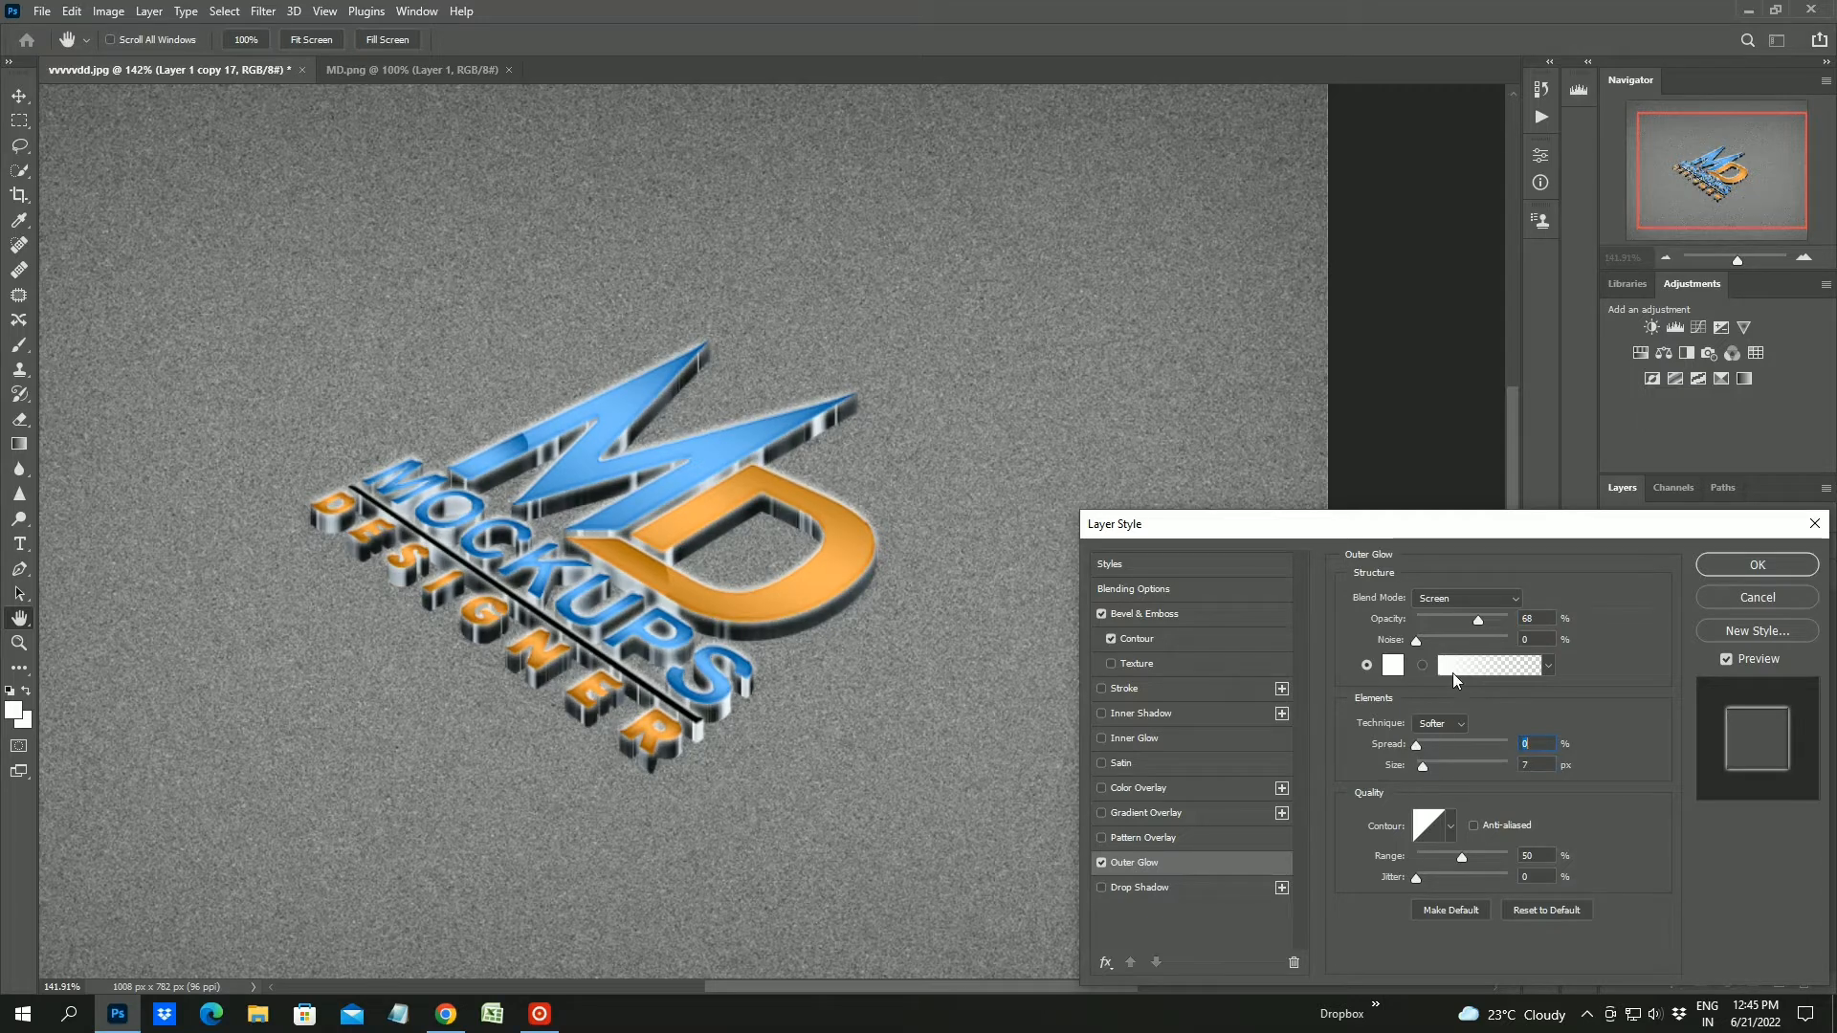
Set the outer glow's opacity to 27% and range to 61%, and change its blend mode
mouse_move(1475, 620)
left_mouse_down()
mouse_move(1427, 618)
mouse_move(1442, 618)
left_mouse_up()
left_click_drag(1461, 855, 1472, 856)
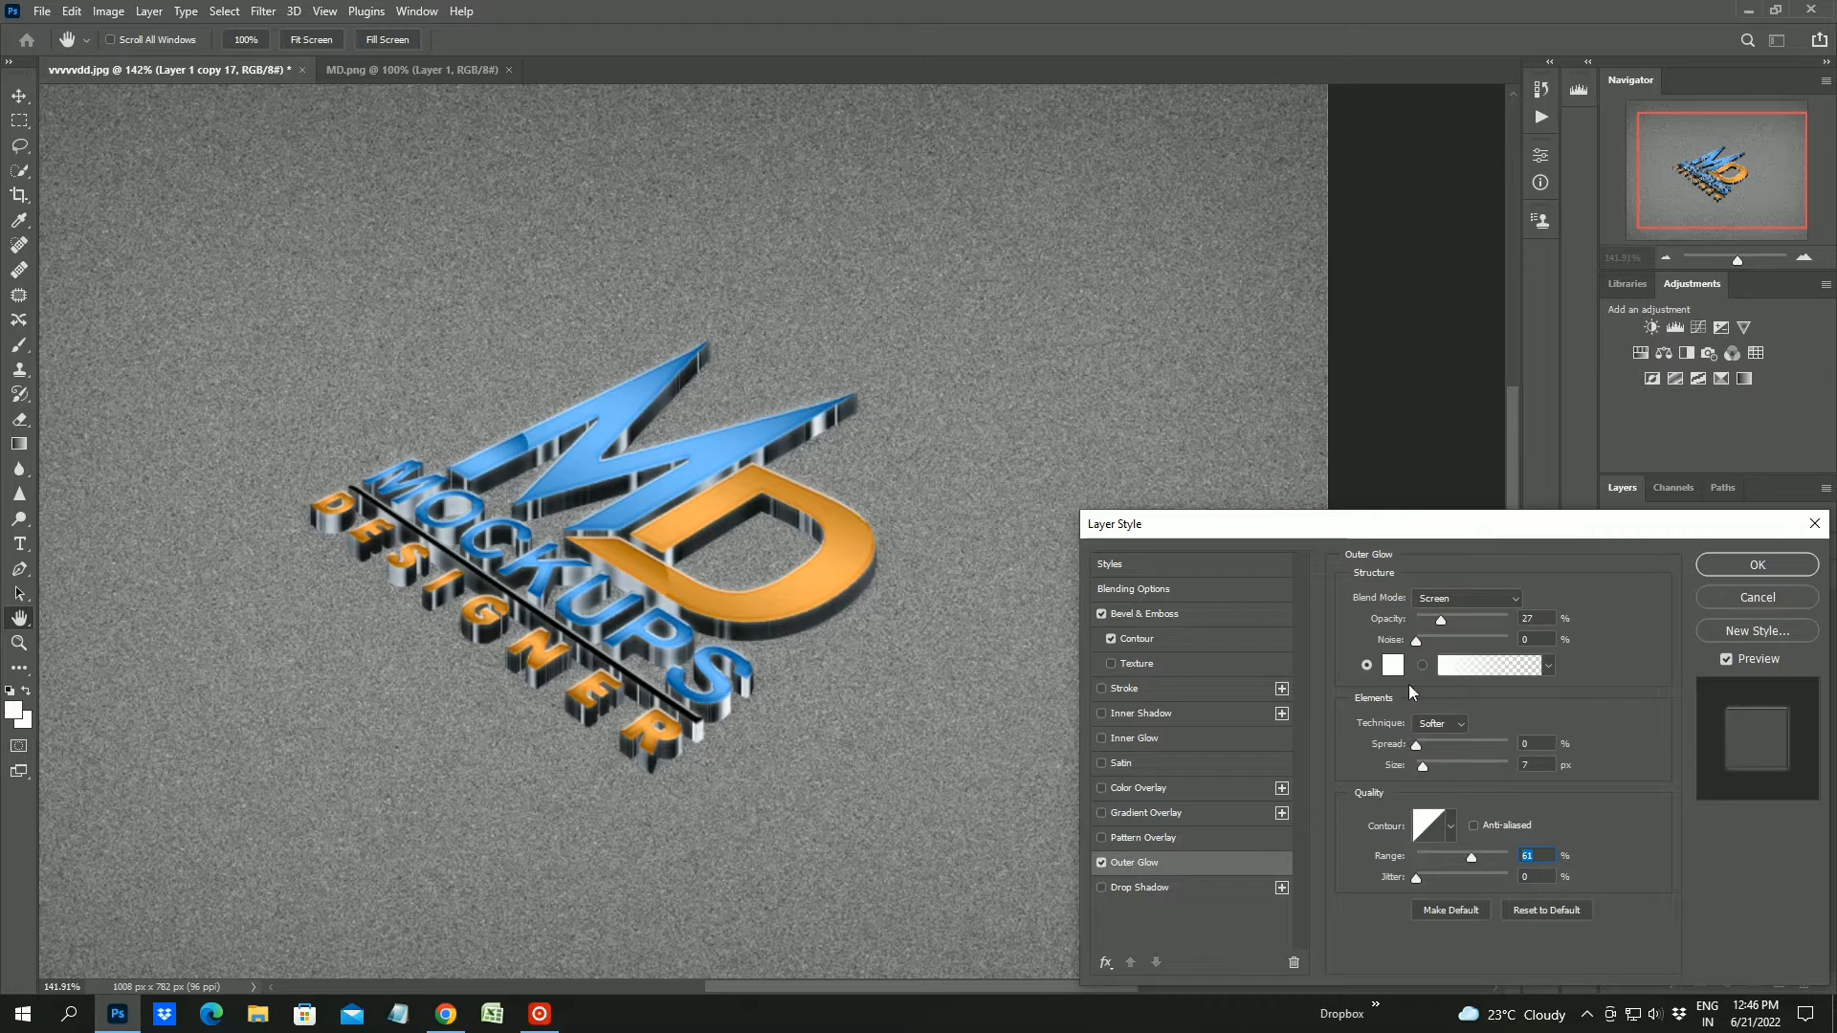
left_click(1469, 598)
left_click(1443, 758)
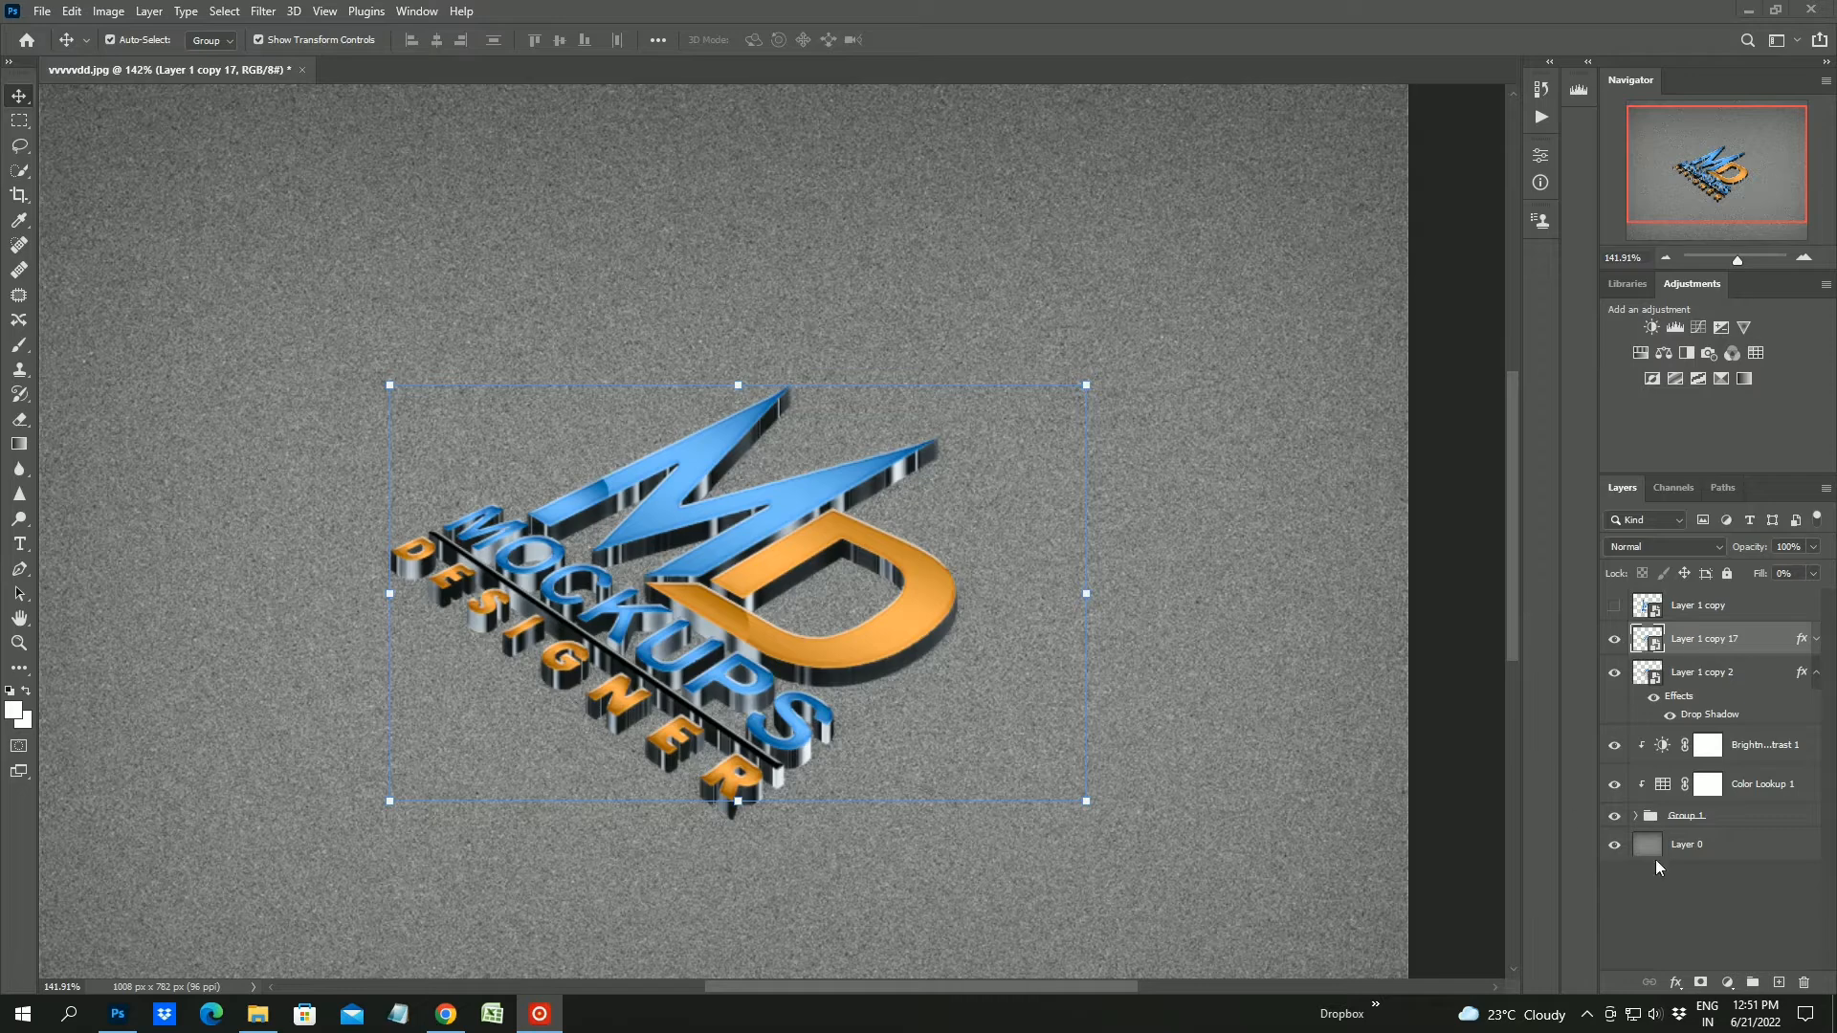
Compare the image with Layer 1 copy 17 hidden and shown, and turn off the contour of its Bevel & Emboss
left_click(1615, 641)
left_click(1615, 641)
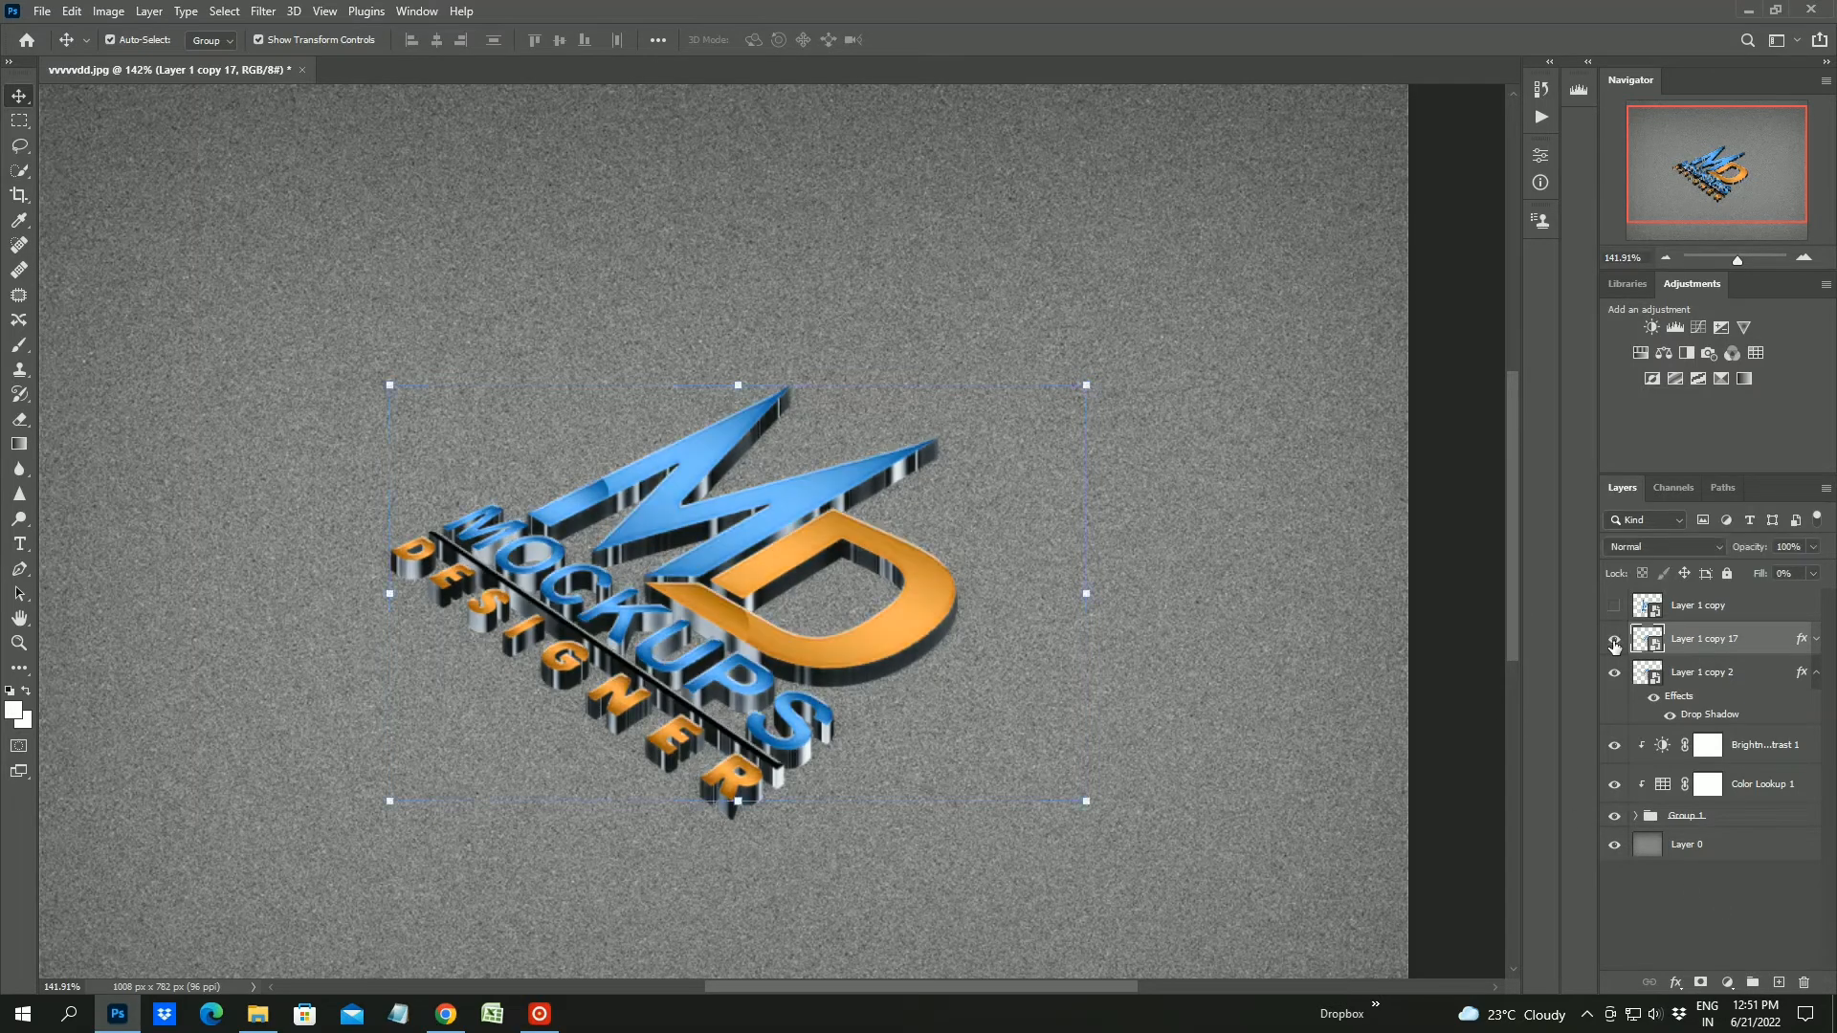
double_click(1769, 650)
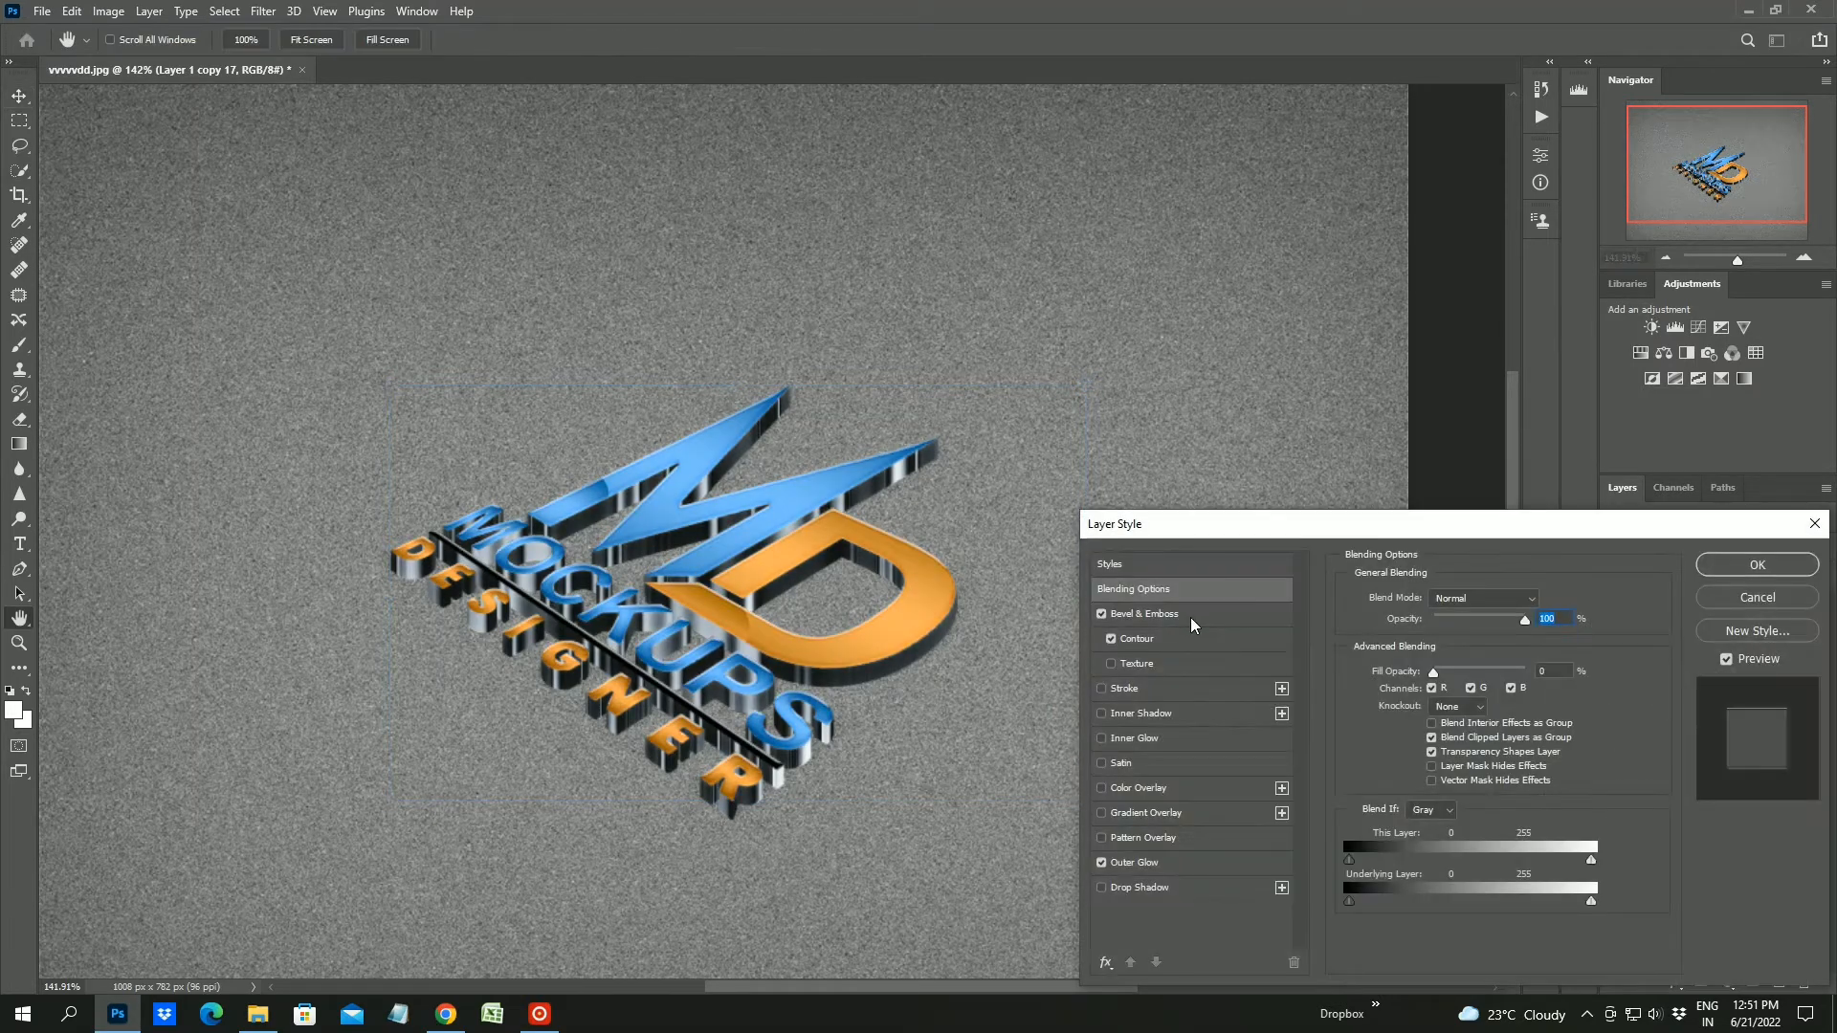
left_click(1113, 639)
left_click(1202, 613)
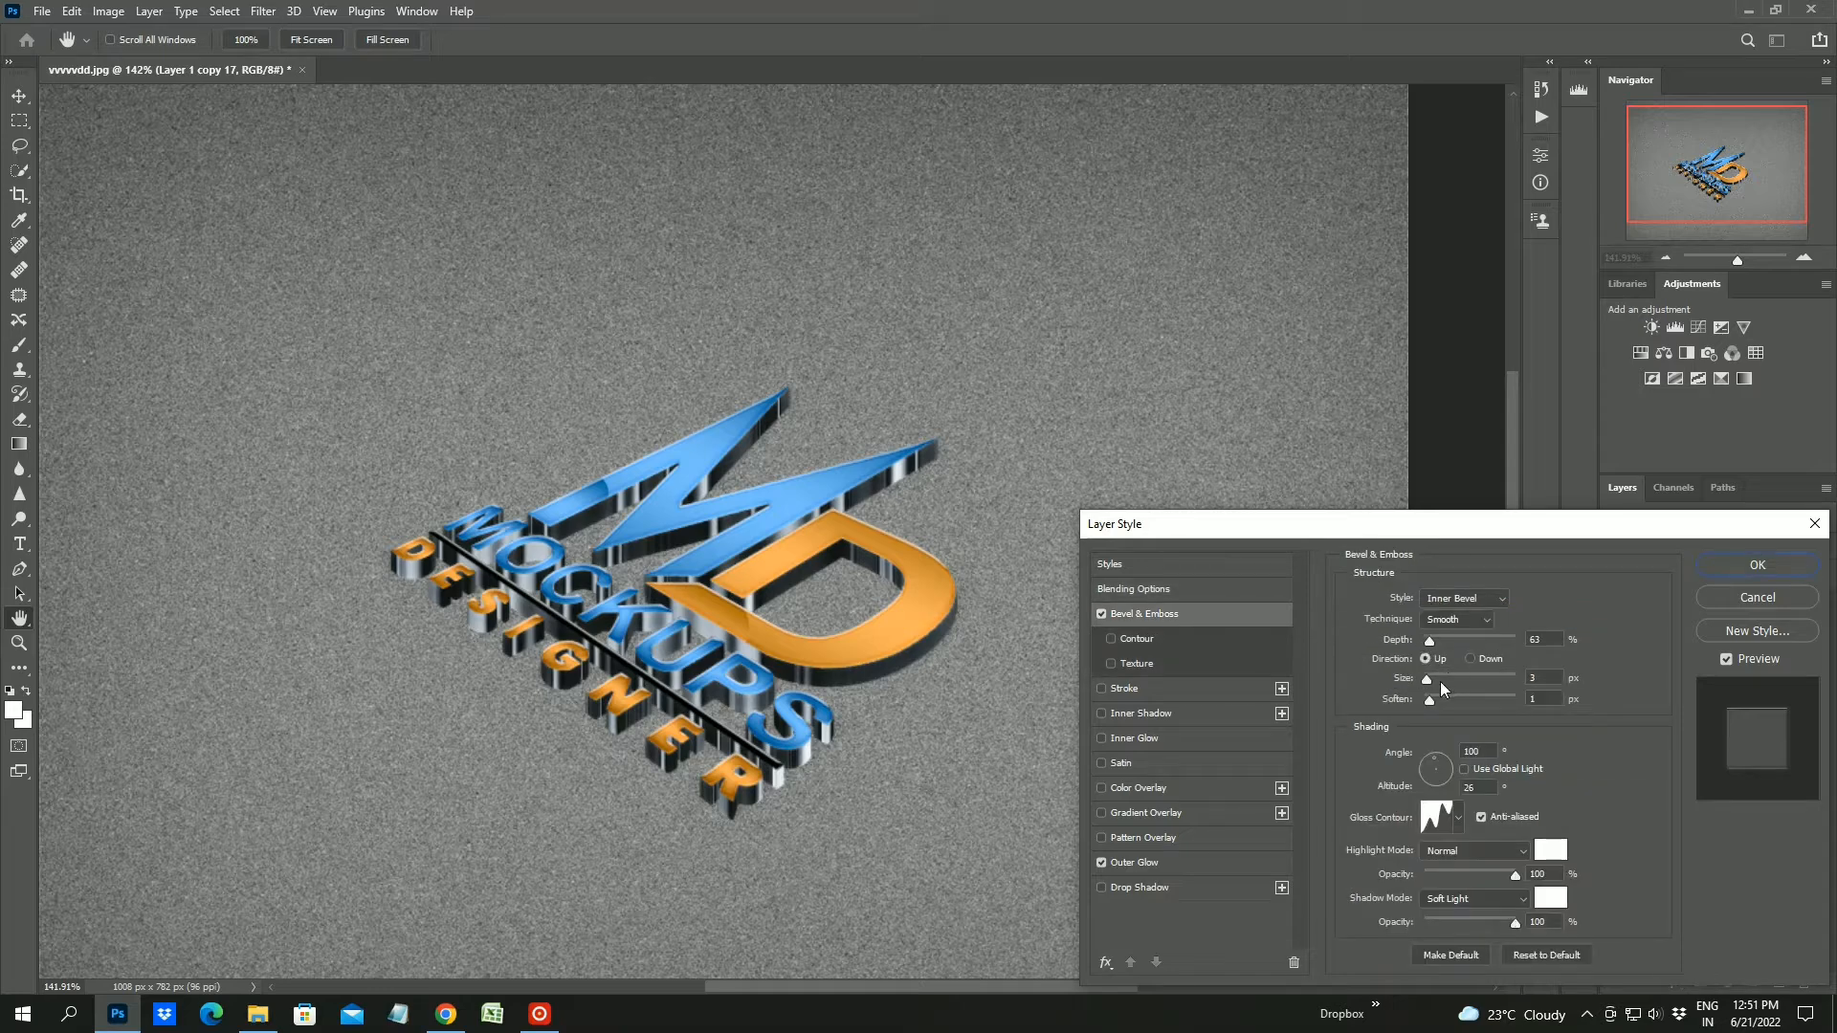
Set the bevel's soften to 0 px and shadow opacity to 0%, and give it the straight linear gloss contour
left_click_drag(1430, 700, 1406, 704)
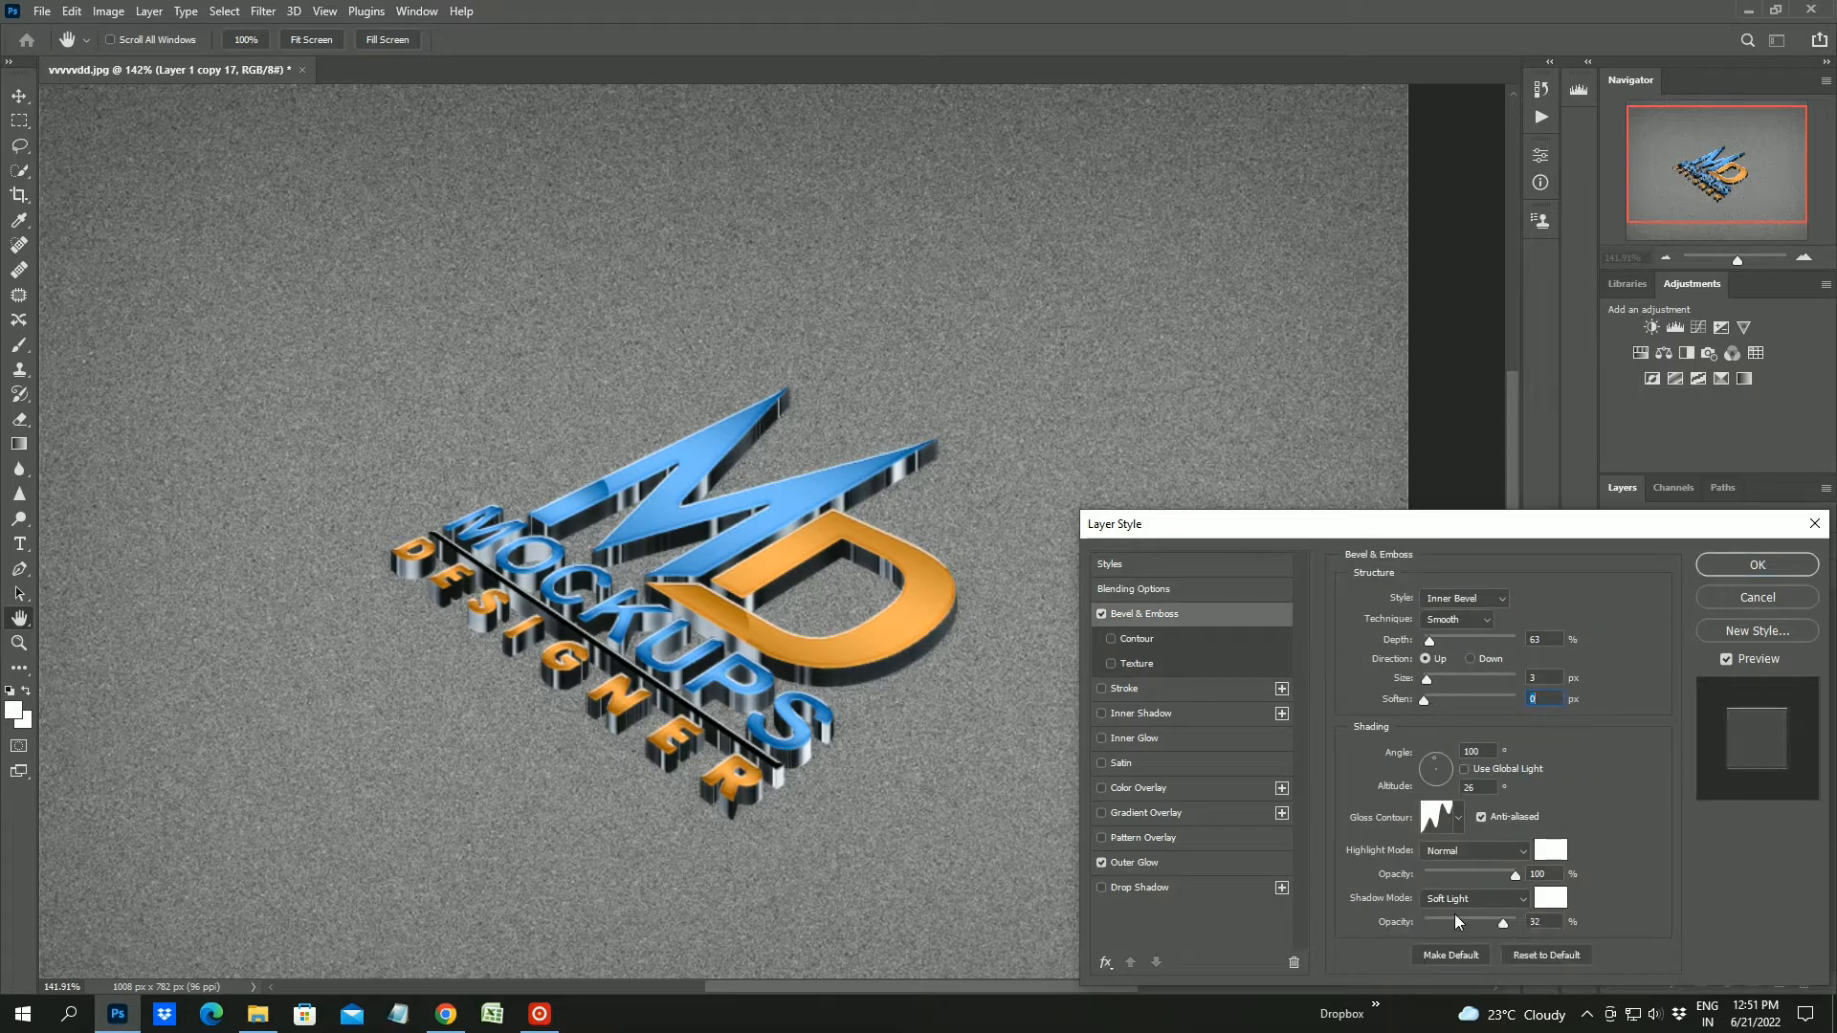
left_click_drag(1454, 919, 1421, 921)
left_click(1458, 818)
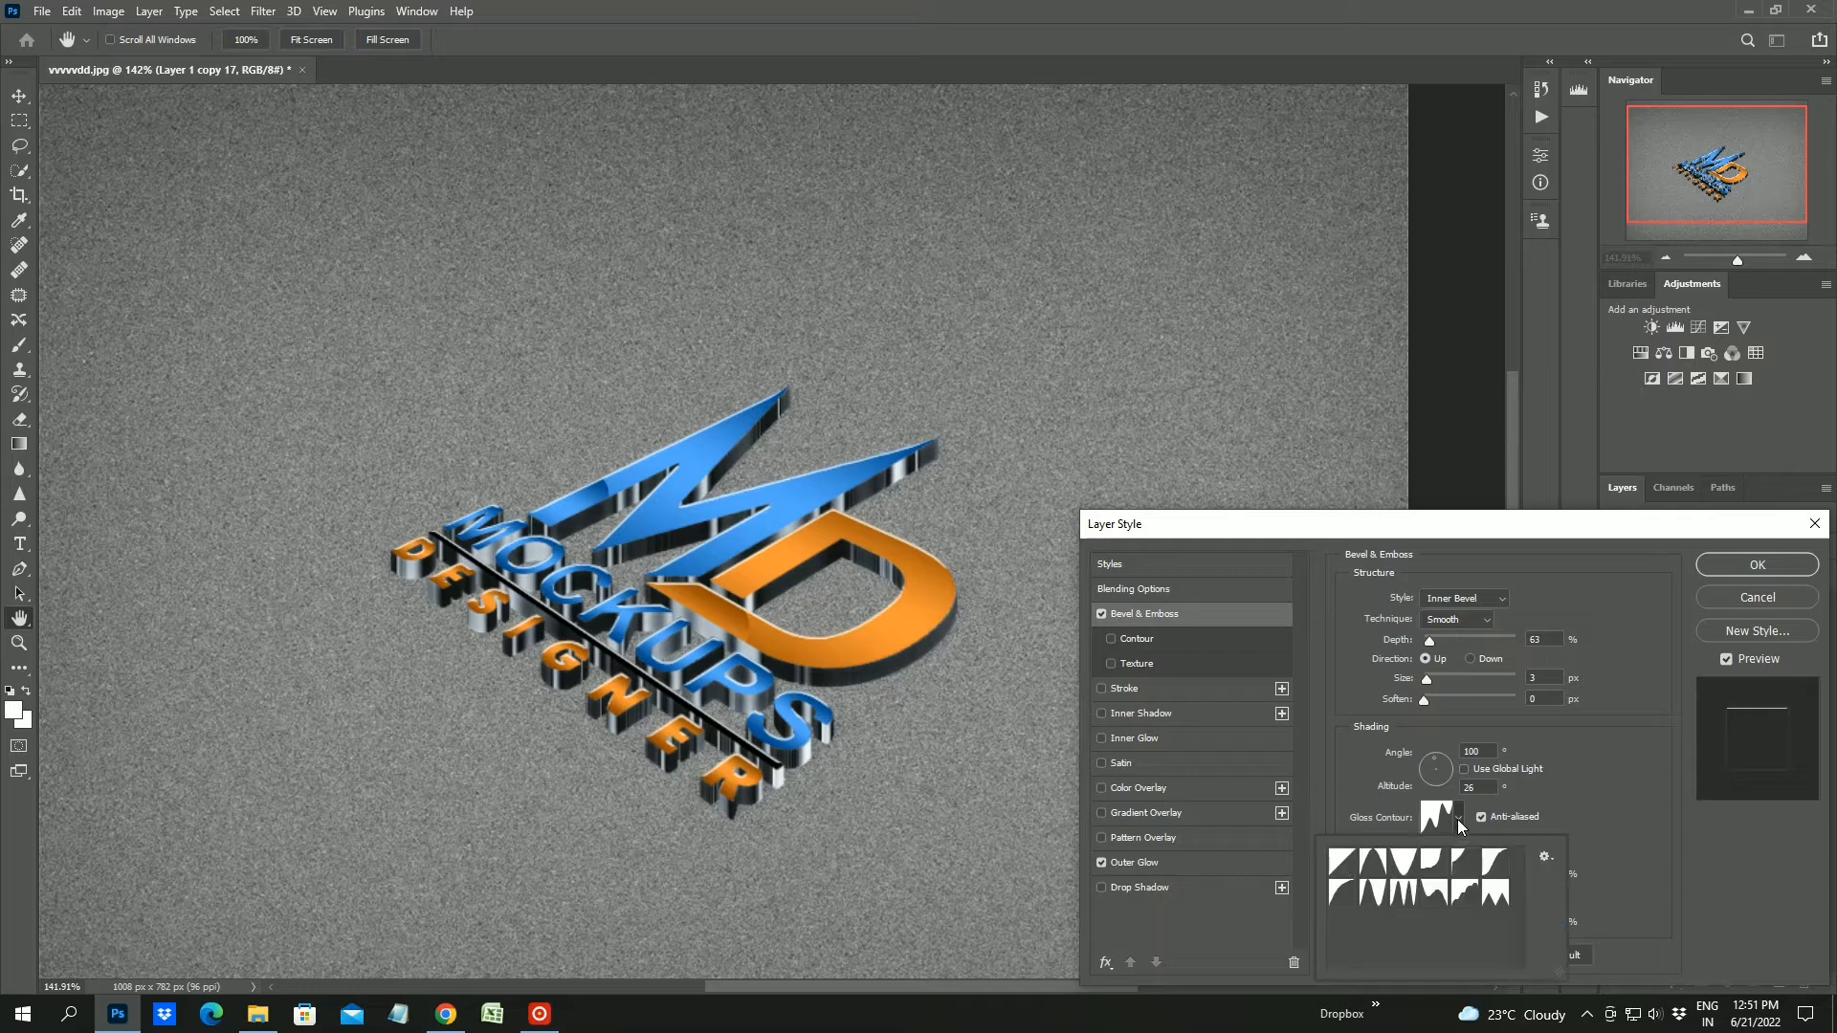
left_click(1343, 862)
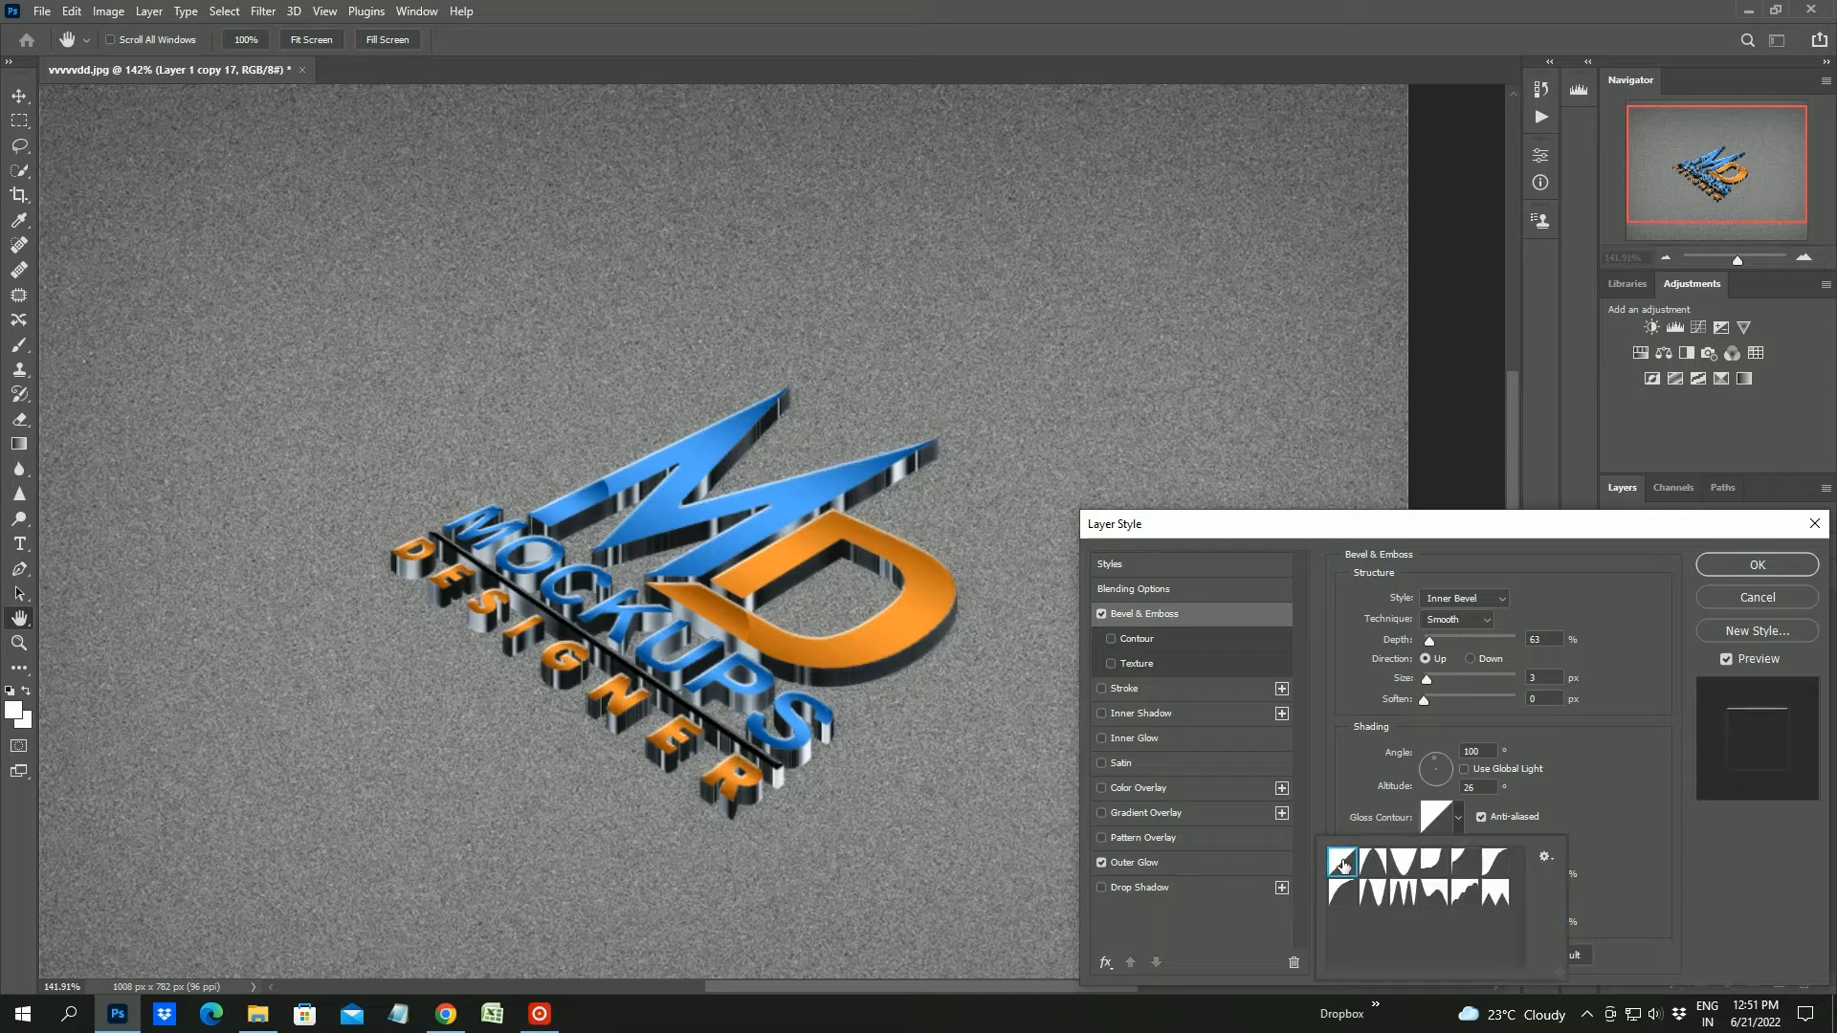
left_click(1577, 784)
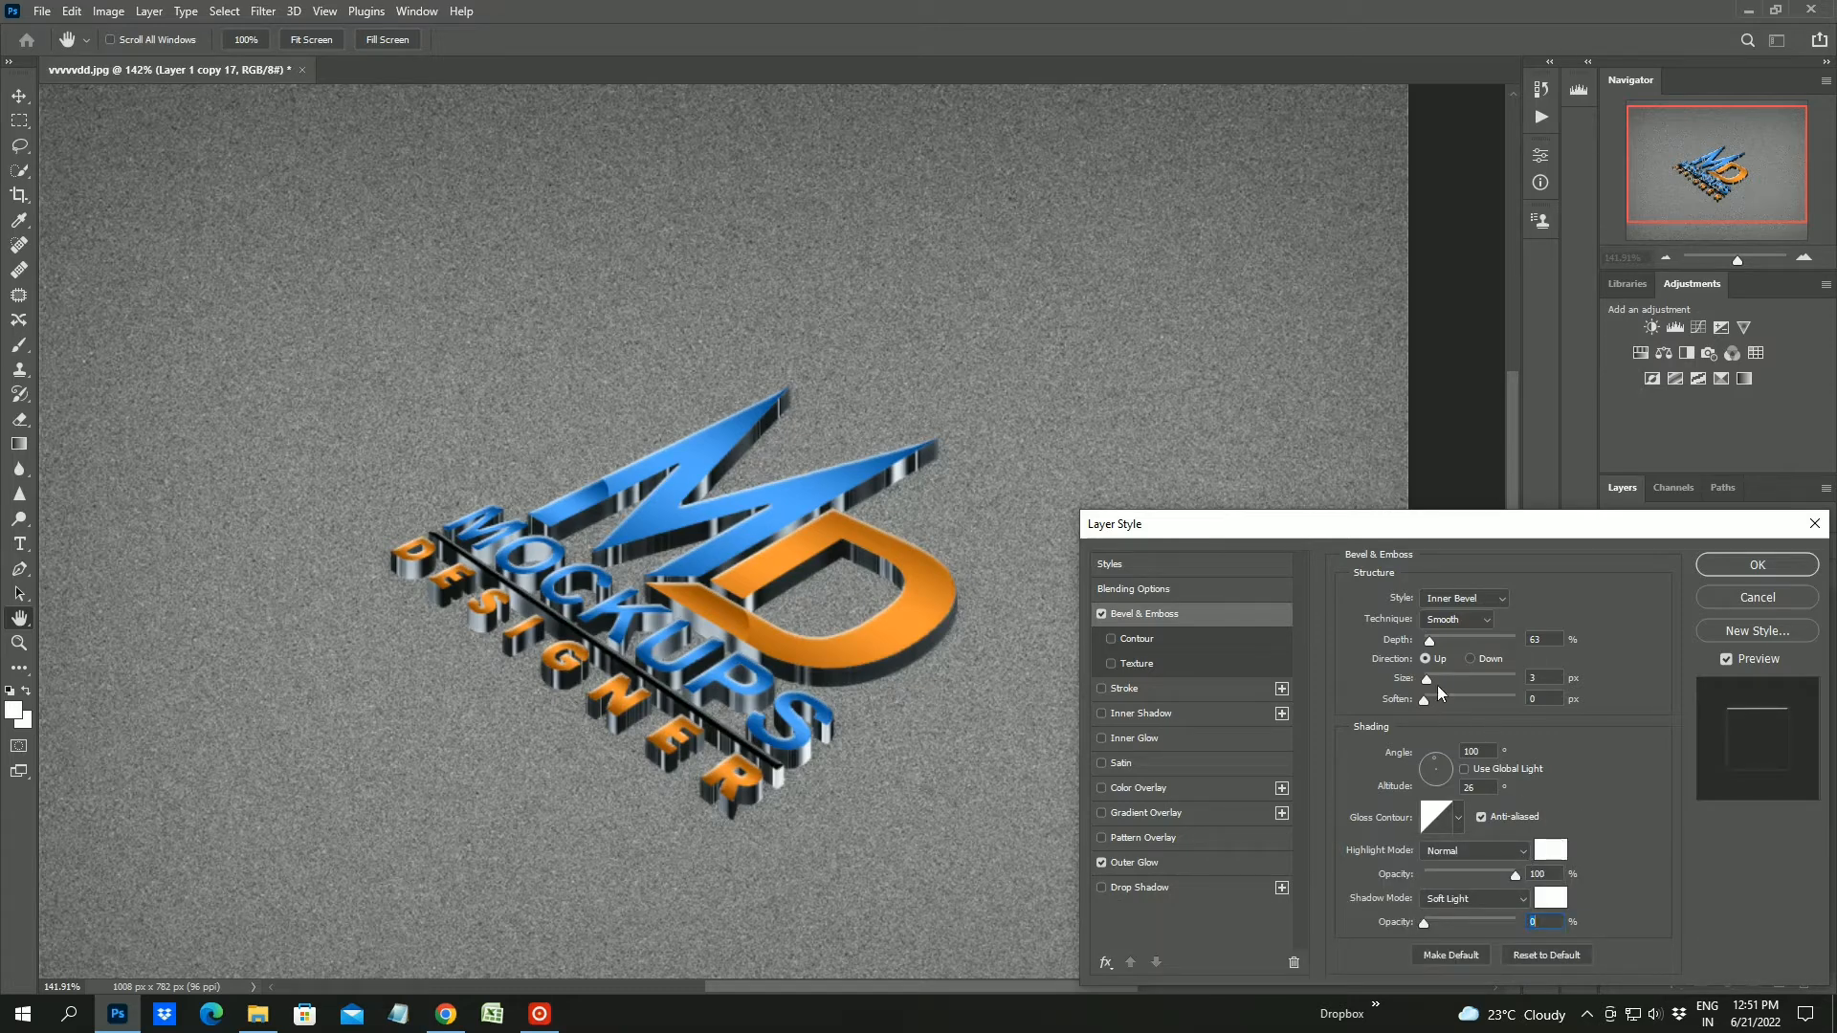
Set the bevel's size to 2 px and its light to a 54° angle and 48° altitude
left_click_drag(1541, 682, 1492, 676)
type("2")
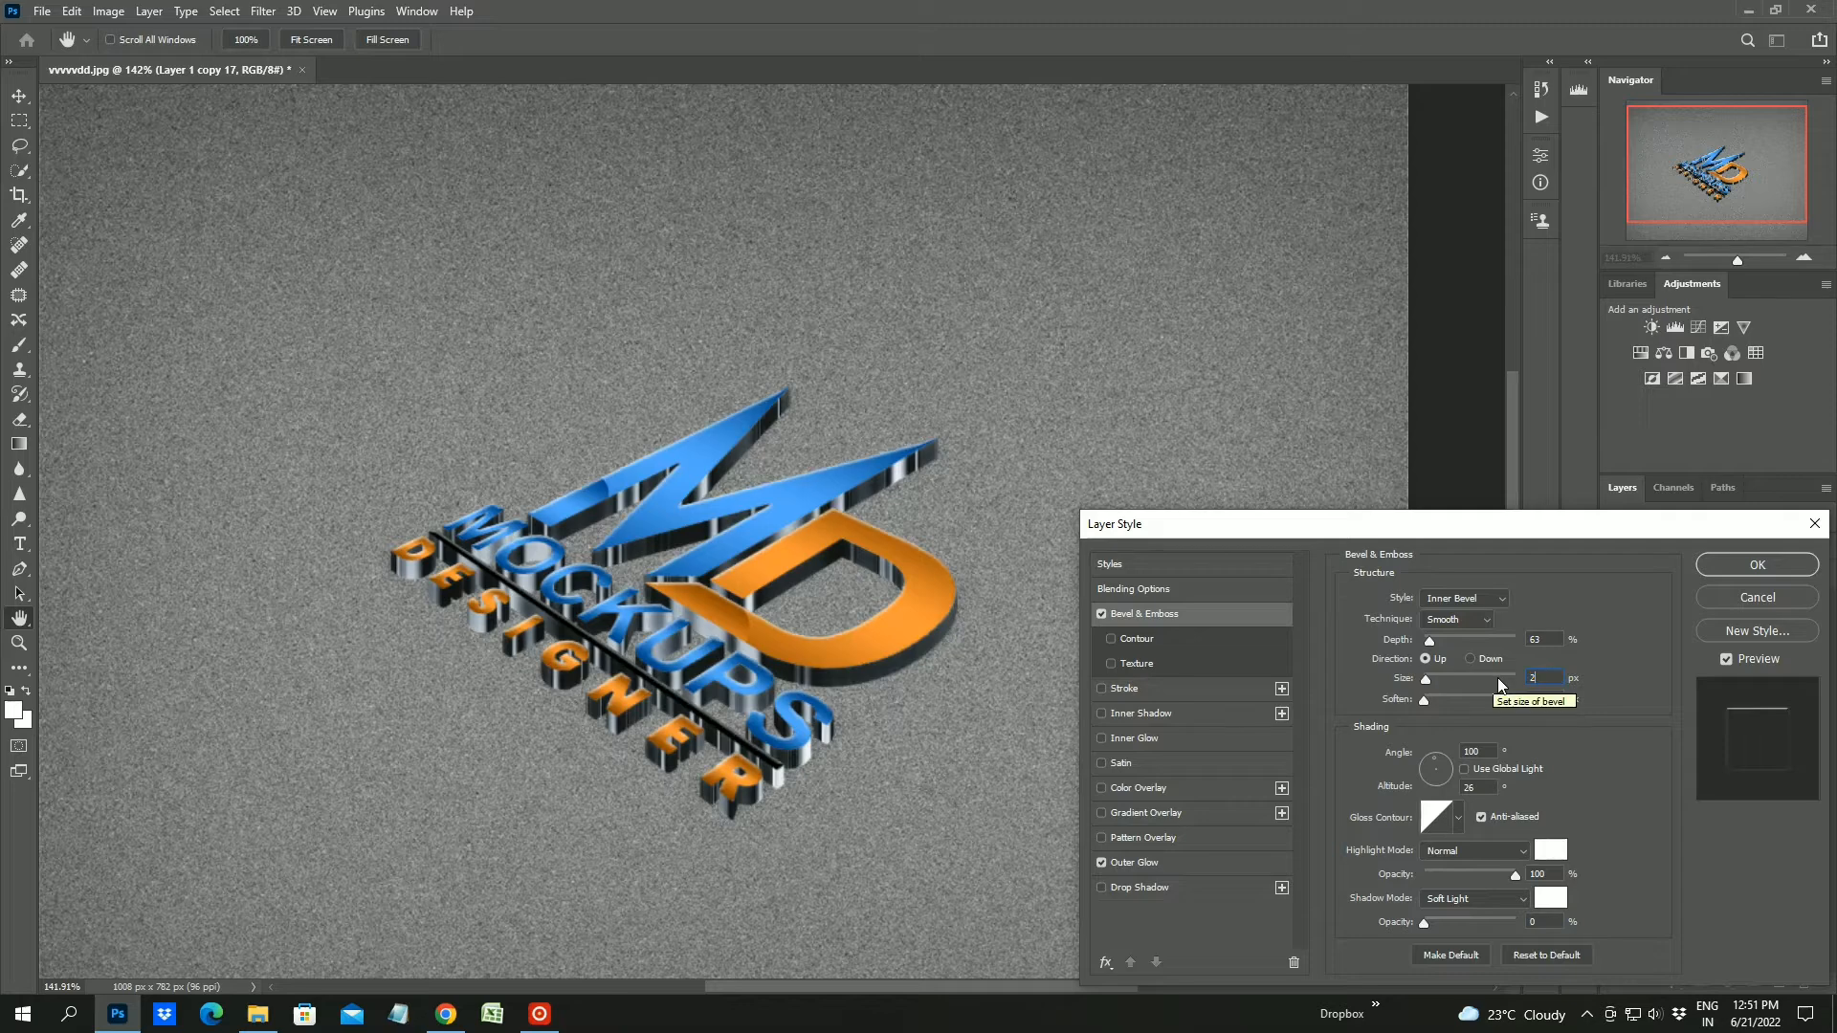
left_click(1438, 757)
left_click_drag(1443, 752, 1439, 766)
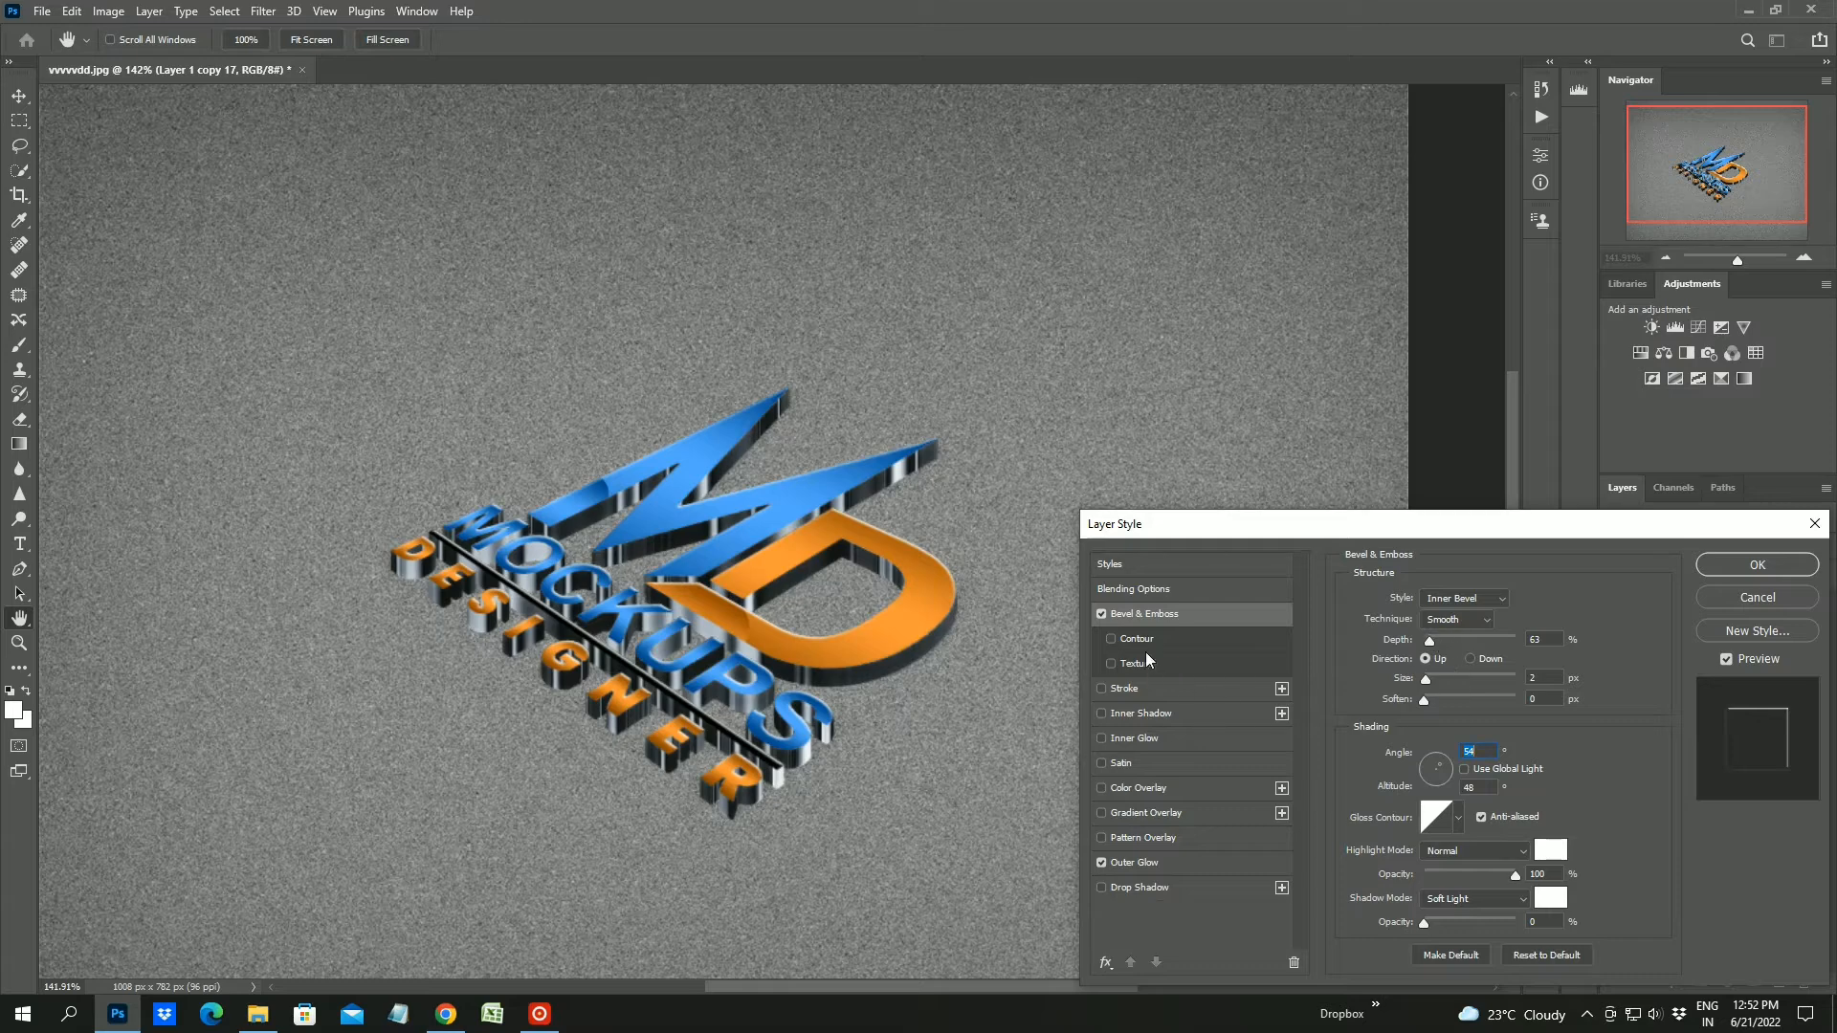
Accept the bevel settings and add an inner shadow at 100% opacity to Layer 1 copy 2
left_click(1760, 569)
key("v")
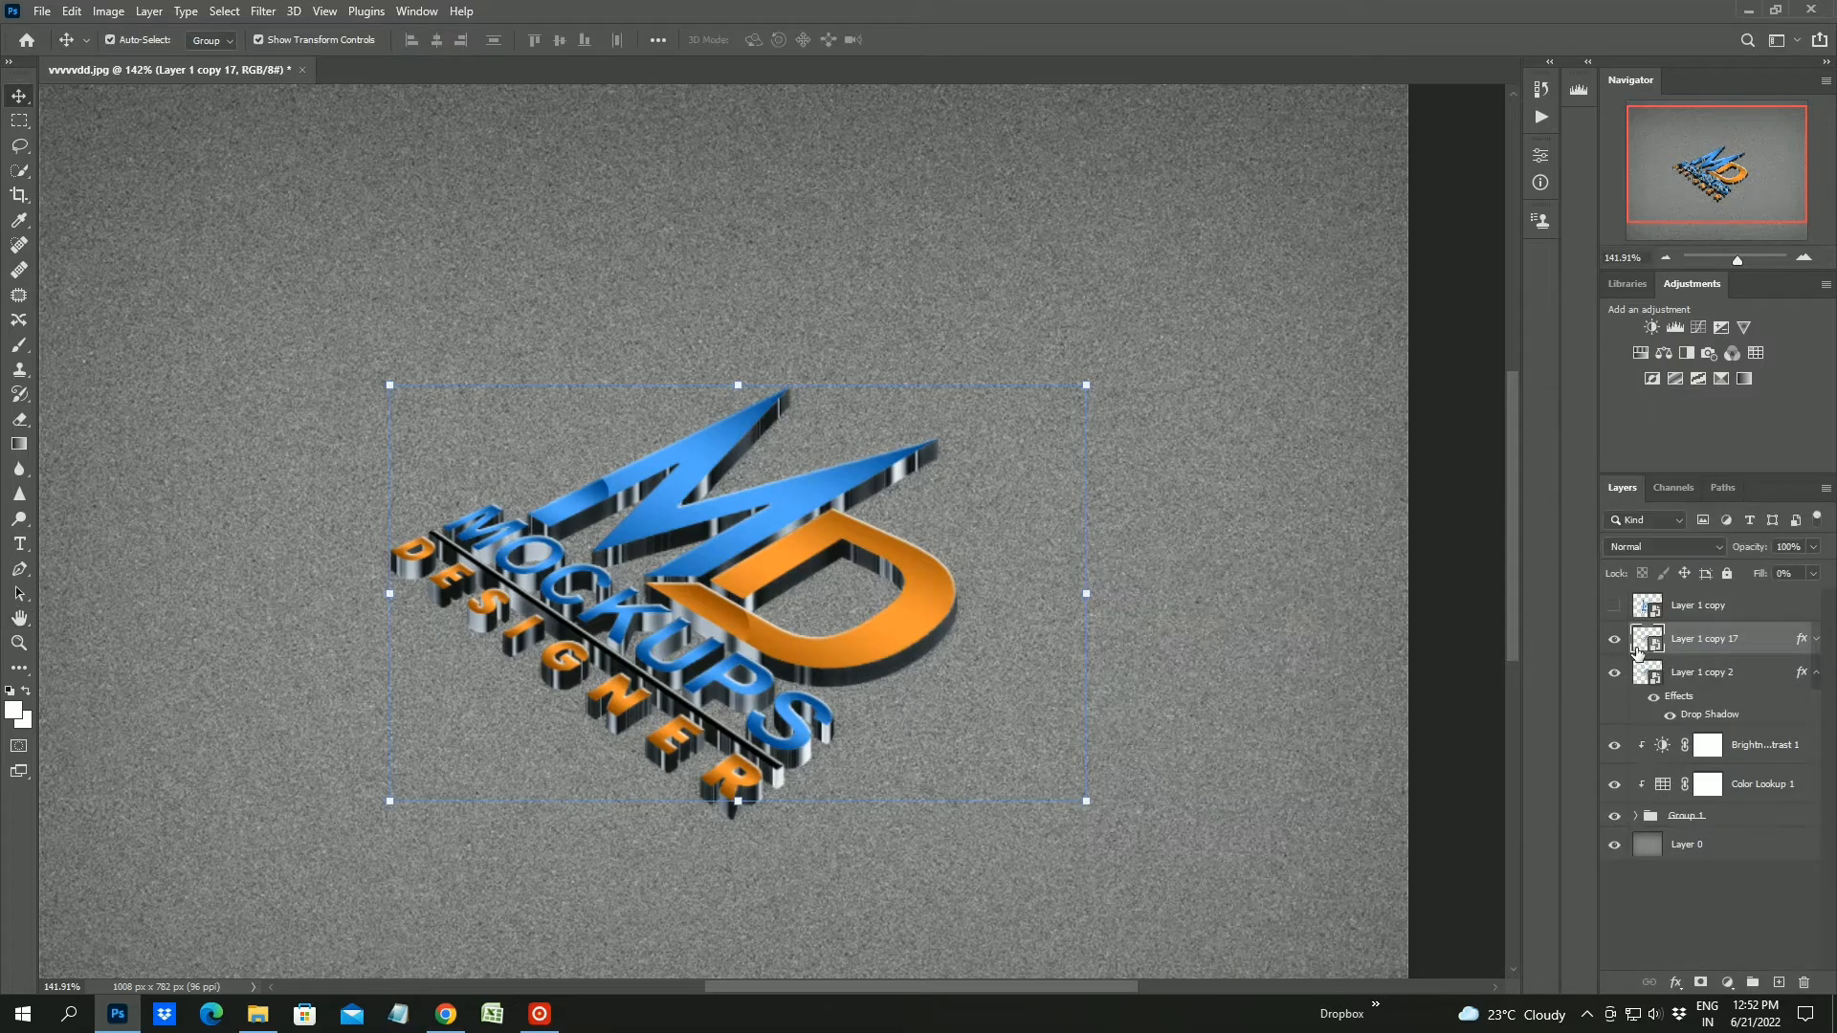
left_click(1754, 675)
double_click(1758, 675)
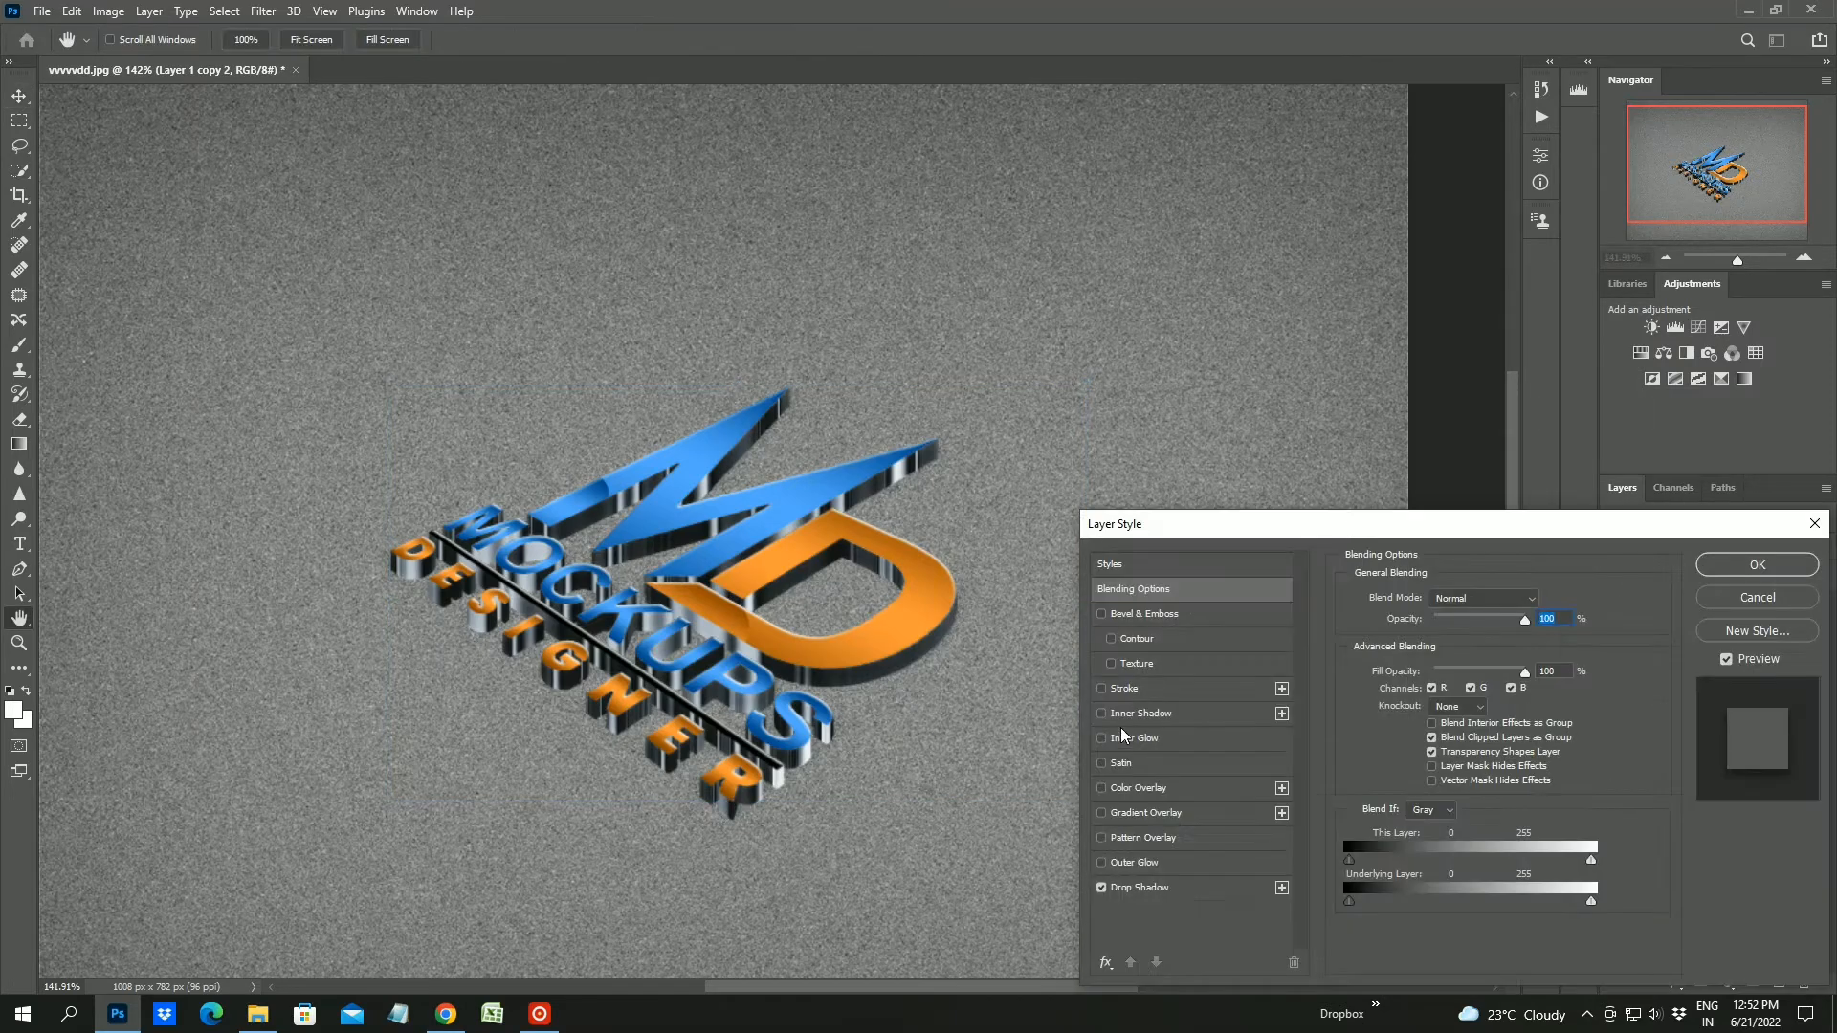
left_click(1133, 714)
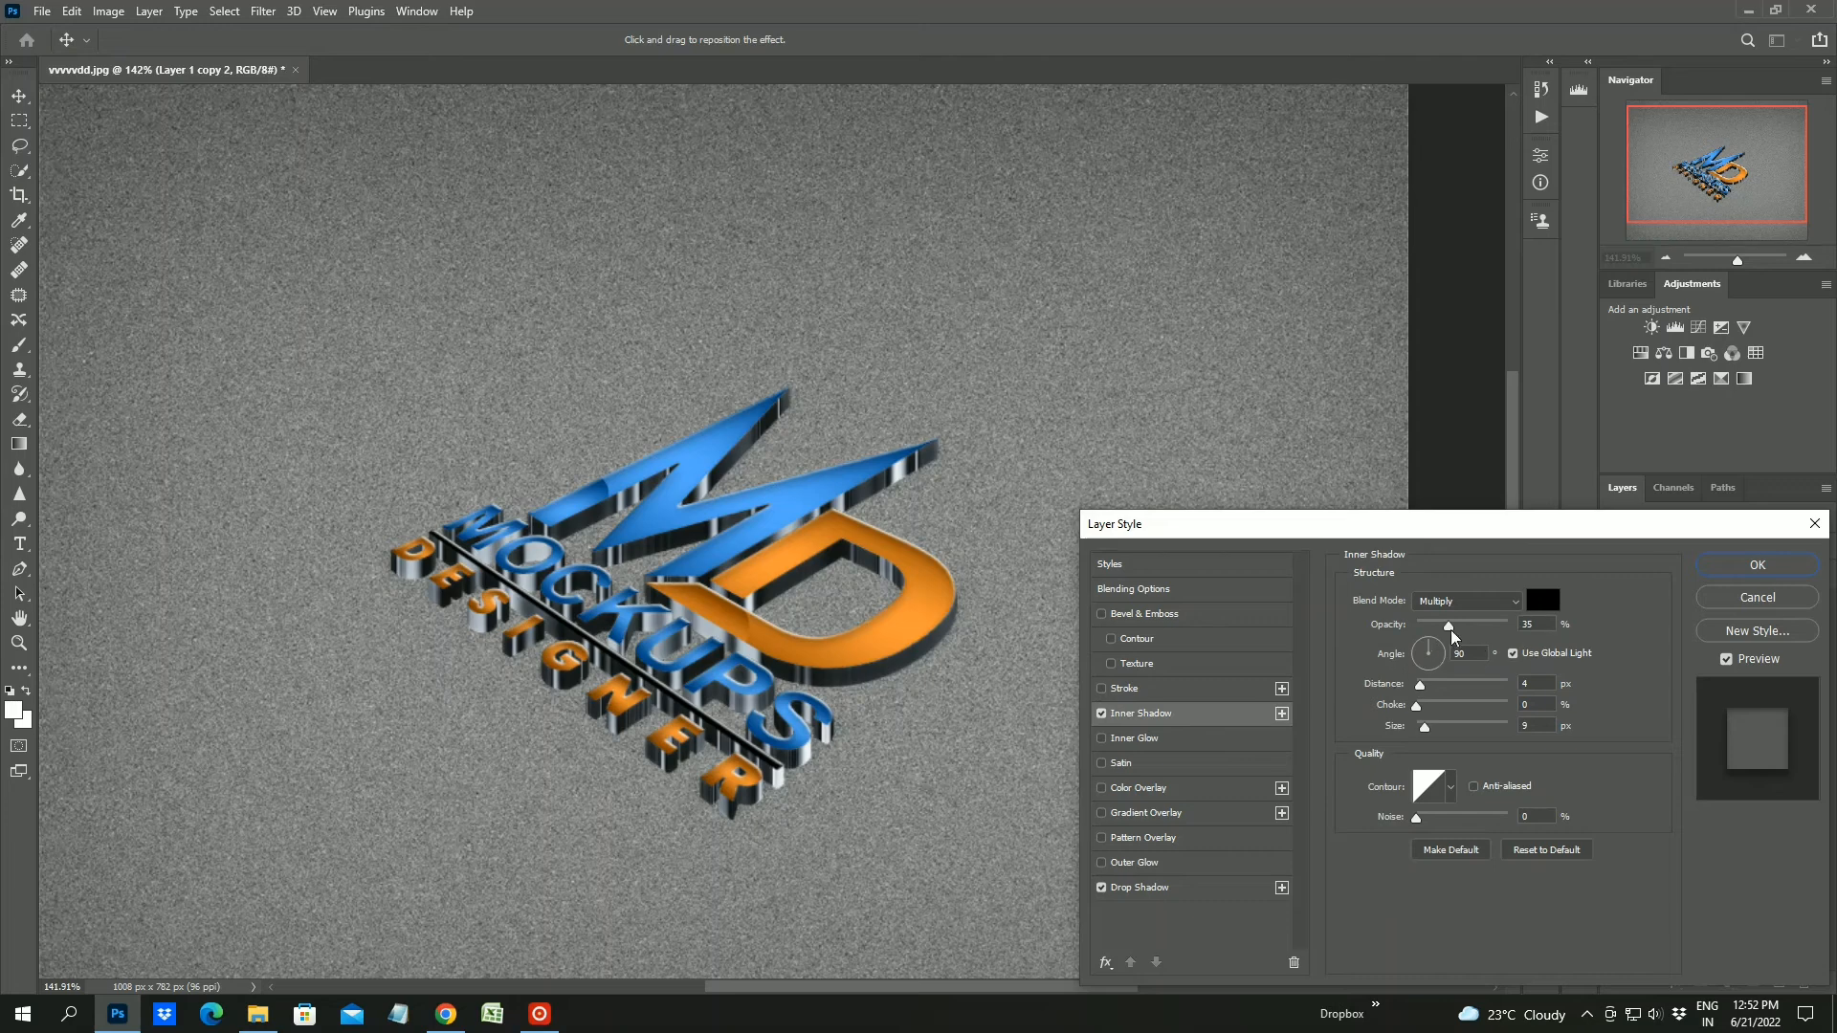
left_click_drag(1448, 626, 1511, 626)
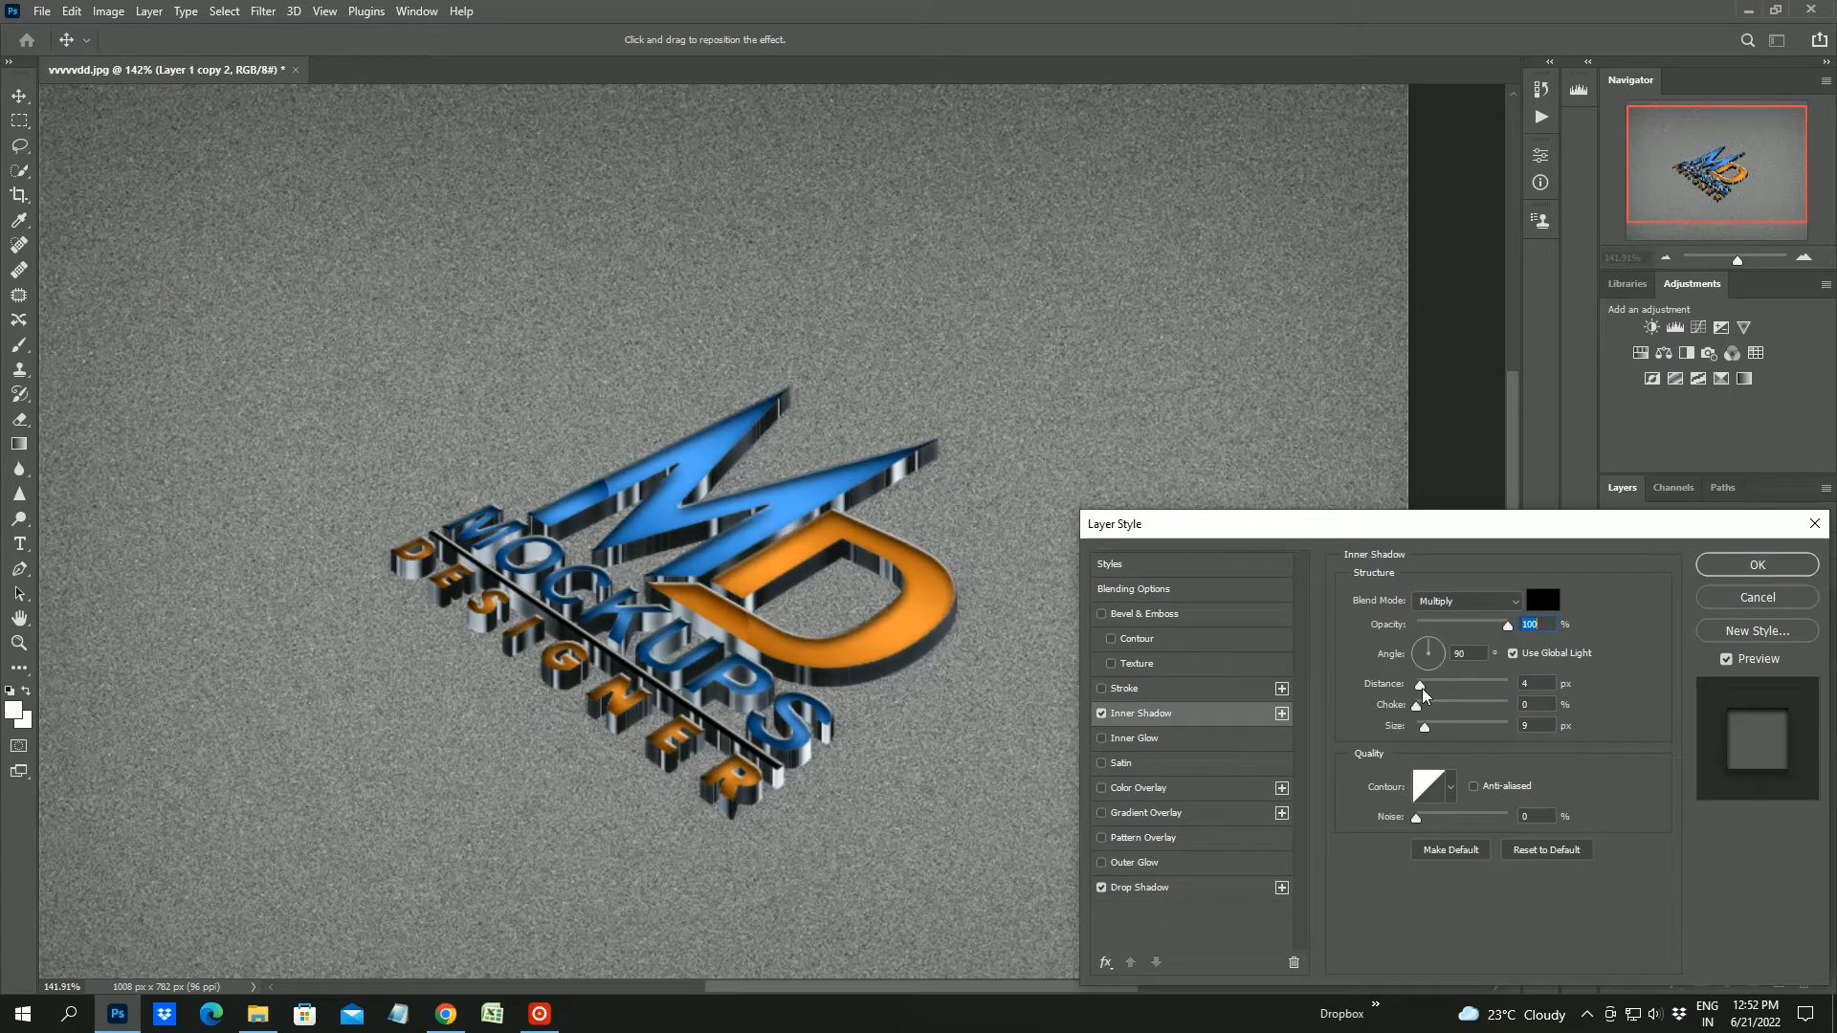
Set the inner shadow's angle to 52°, size to 3 px and choke to 5%
left_click(1438, 651)
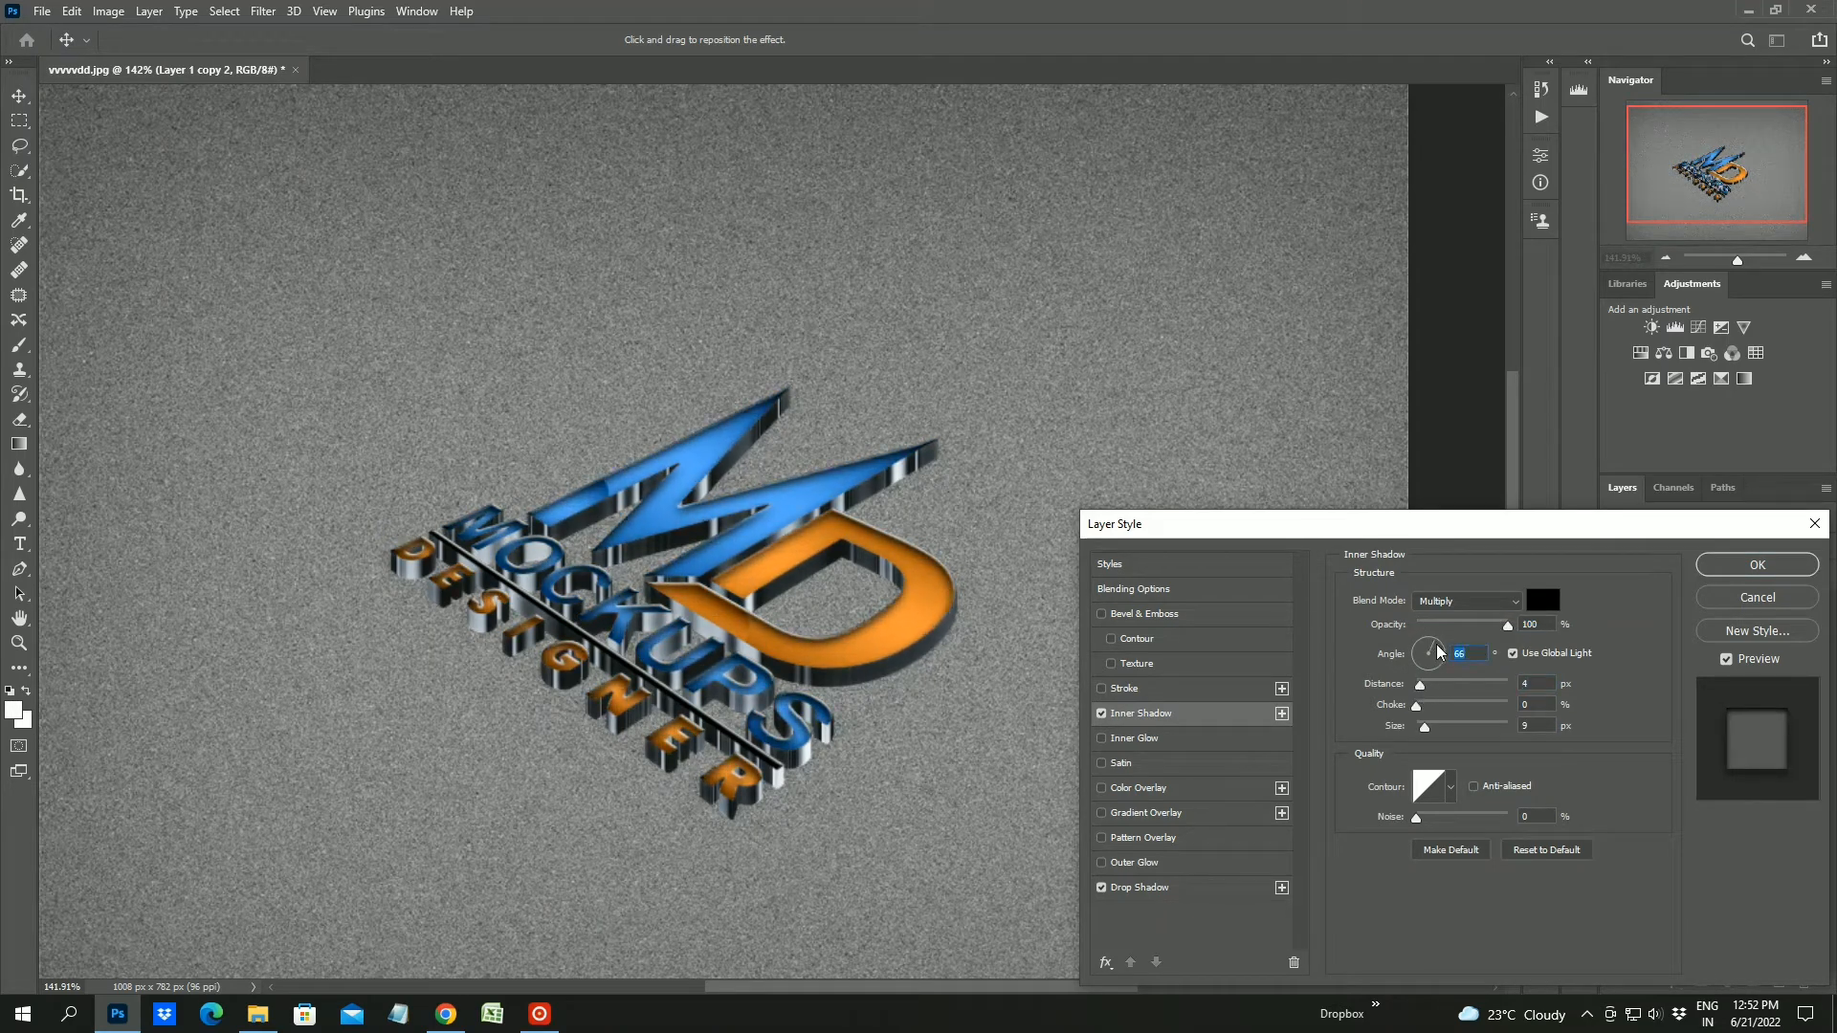
left_click_drag(1438, 651, 1444, 652)
left_click_drag(1425, 729, 1422, 714)
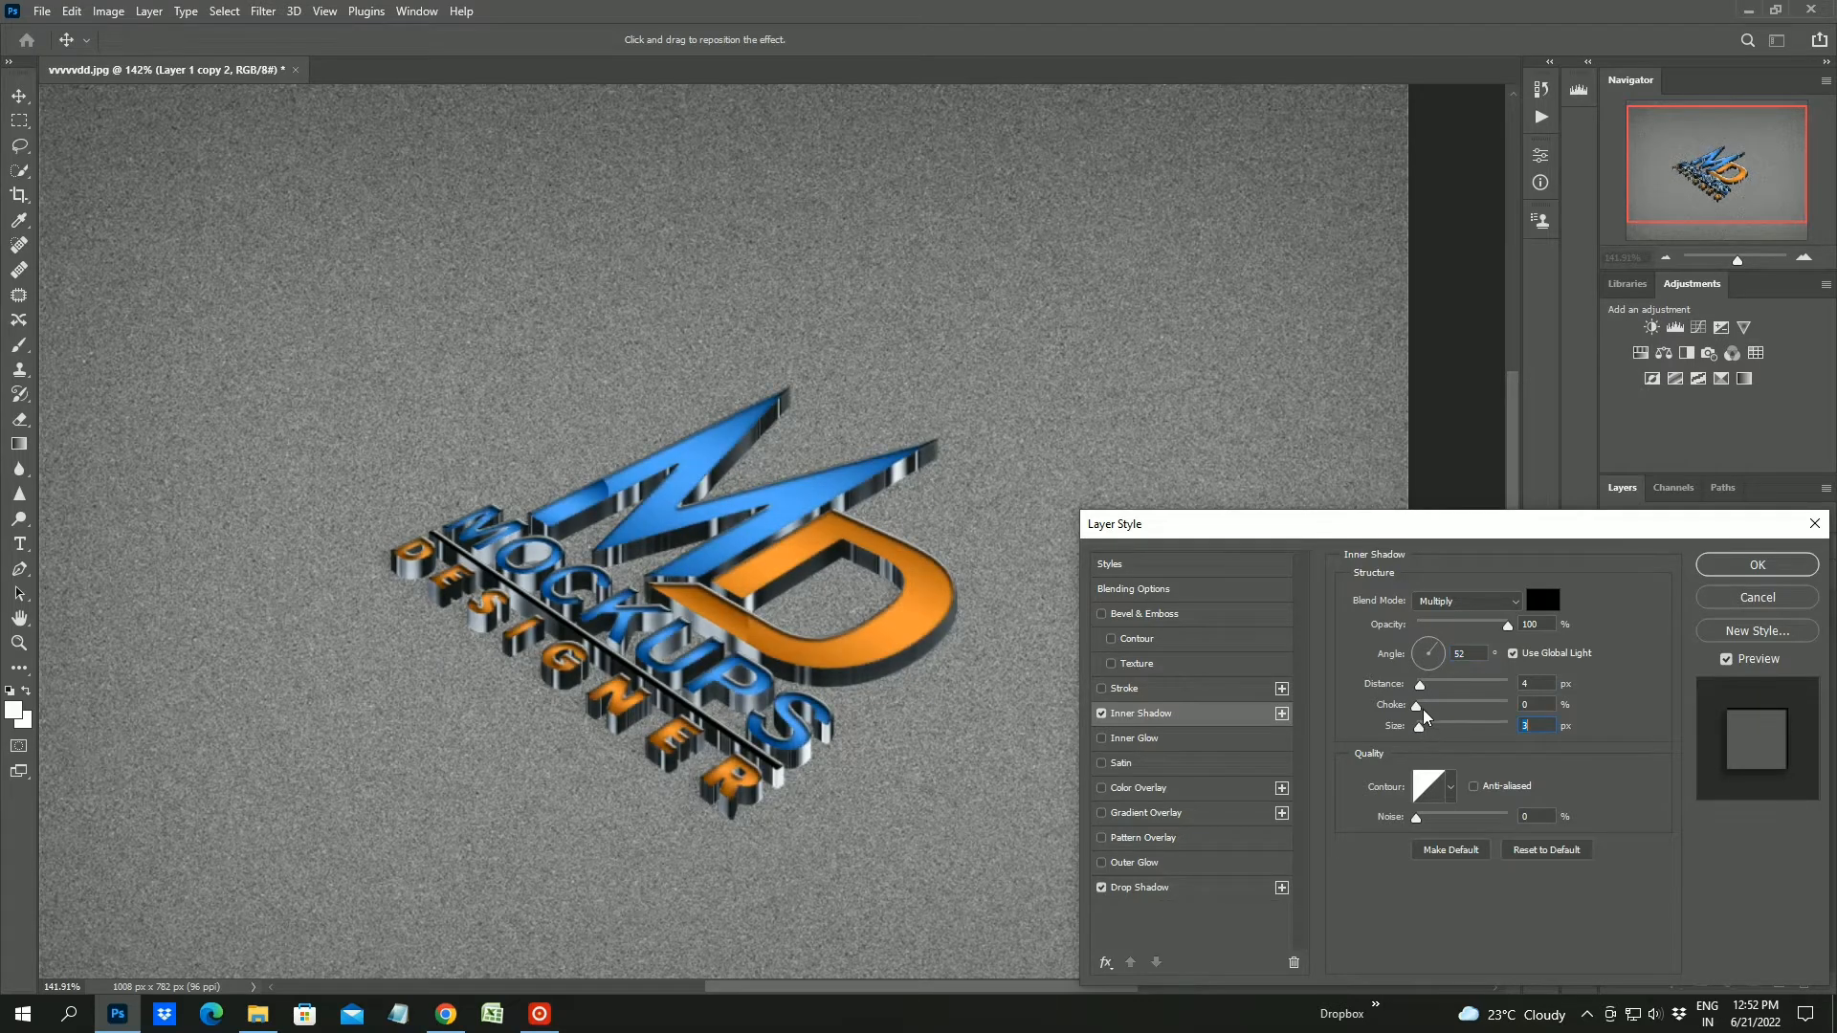
left_click(1423, 711)
Set the inner shadow's blend mode to Overlay and its opacity to 17%, and apply the layer style
left_click_drag(1508, 624, 1461, 628)
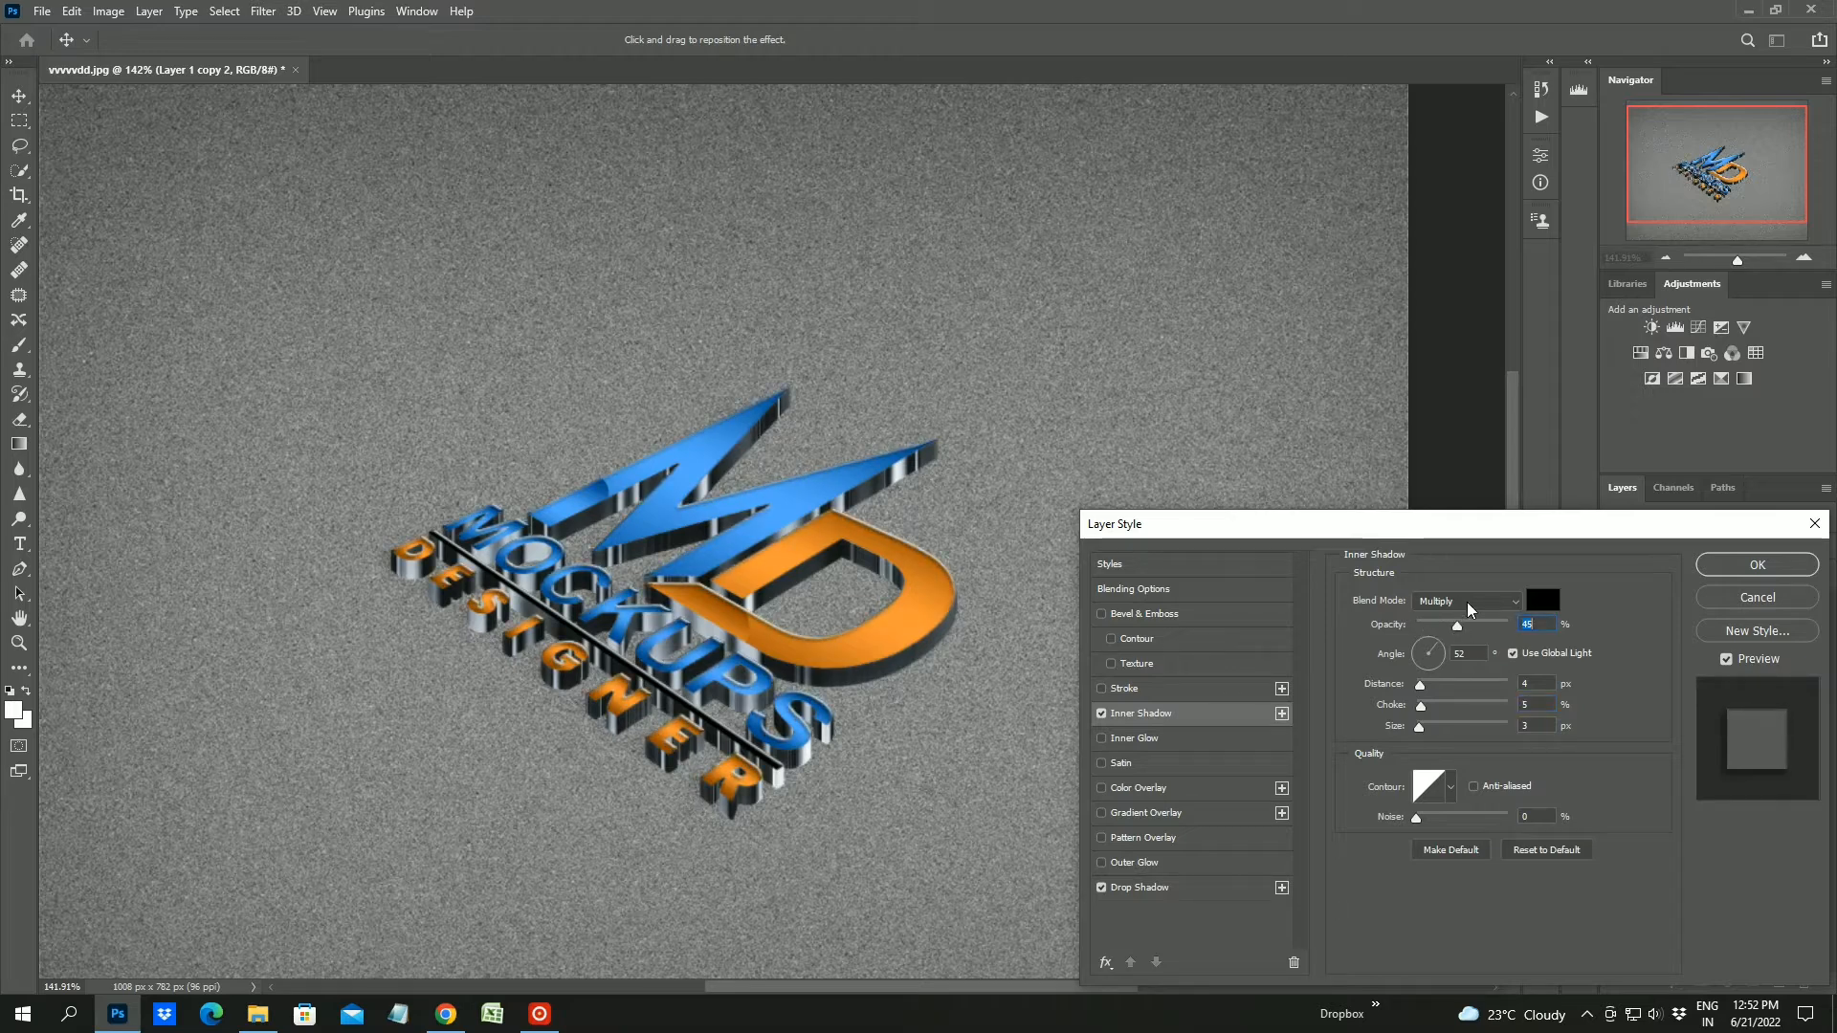
left_click(1469, 609)
left_click(1443, 754)
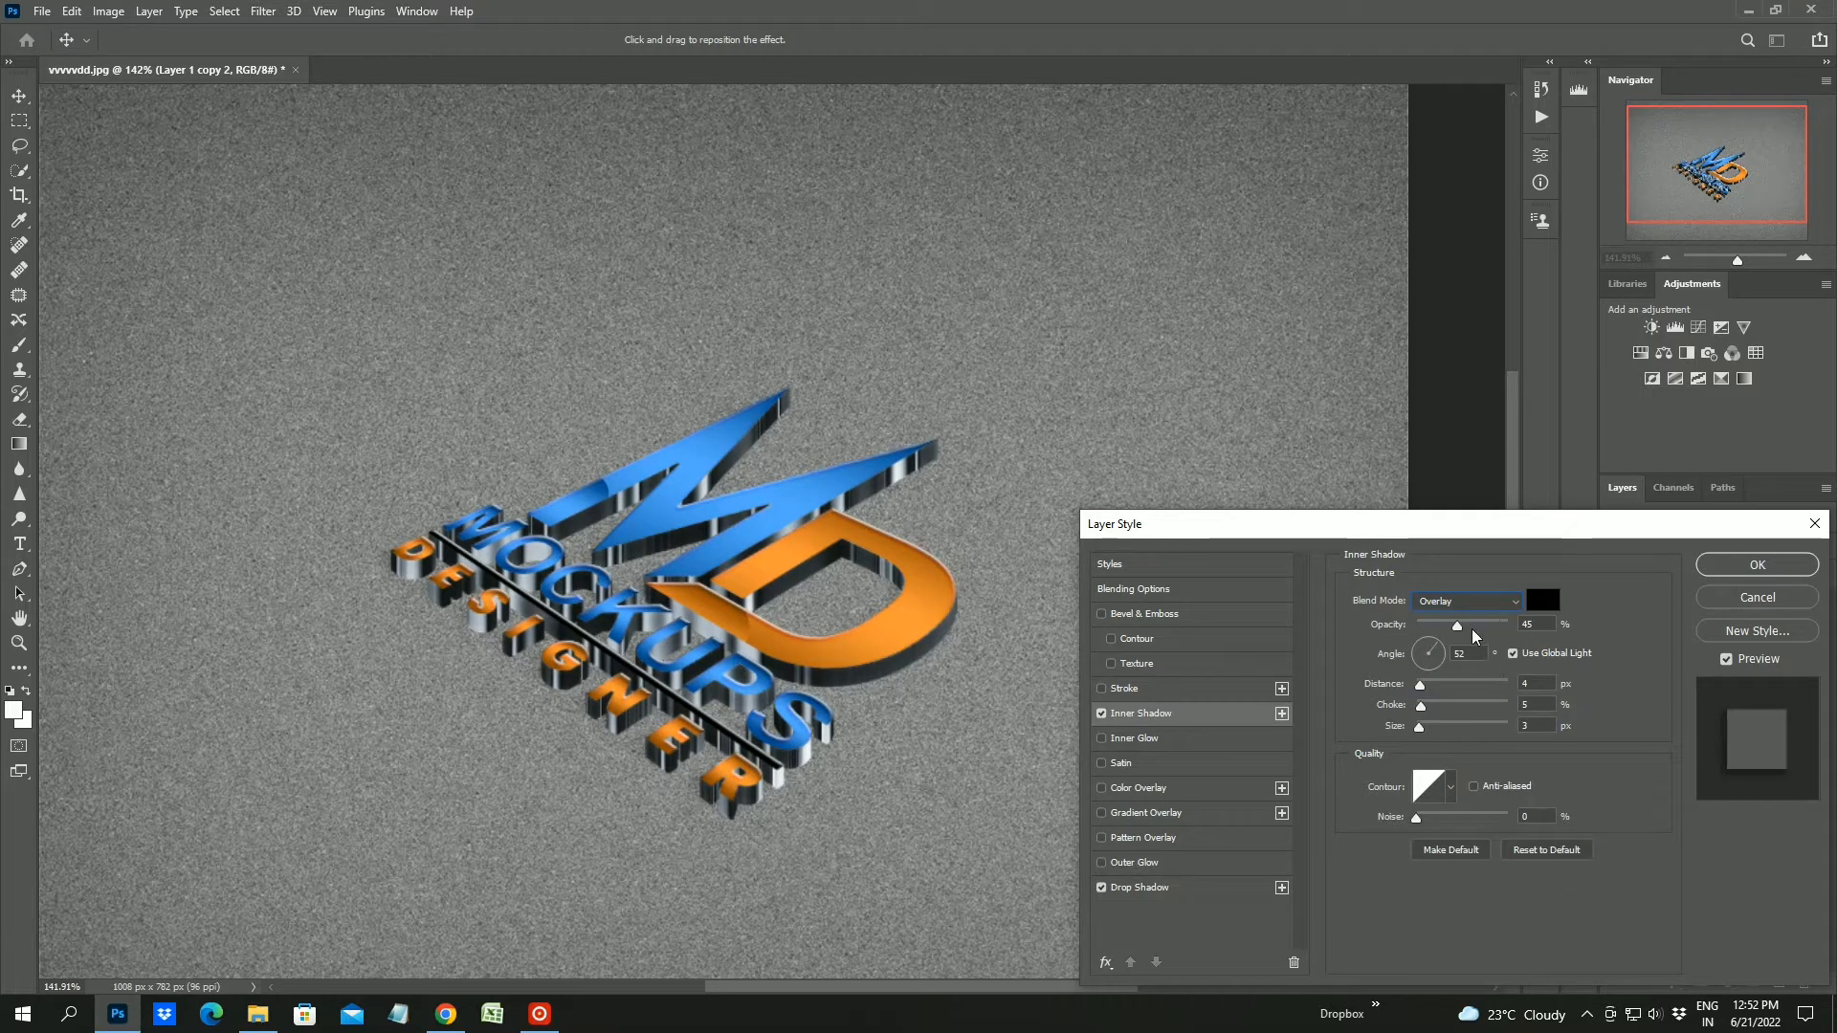
left_click_drag(1457, 626, 1434, 627)
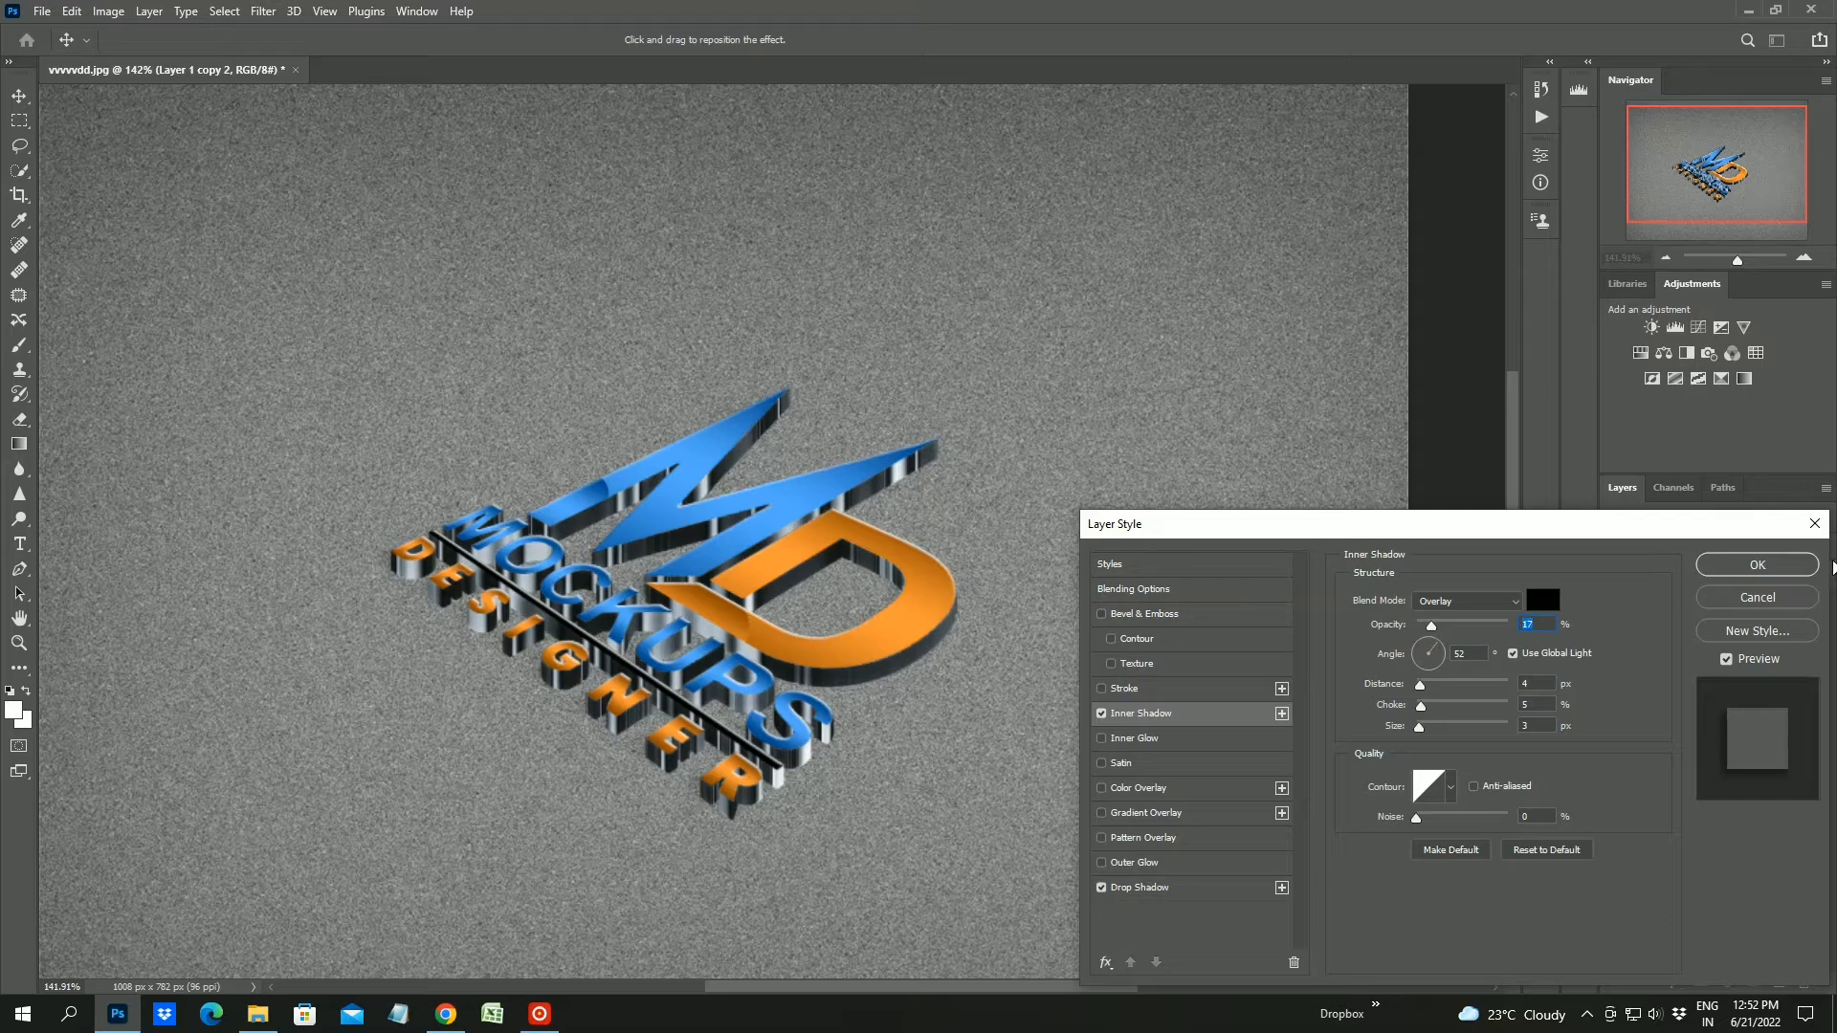
left_click(1744, 562)
Collapse the effects of Layer 1 copy 2 and group Brightness/Contrast 1, Color Lookup 1 and Group 1 together
left_click(1666, 258)
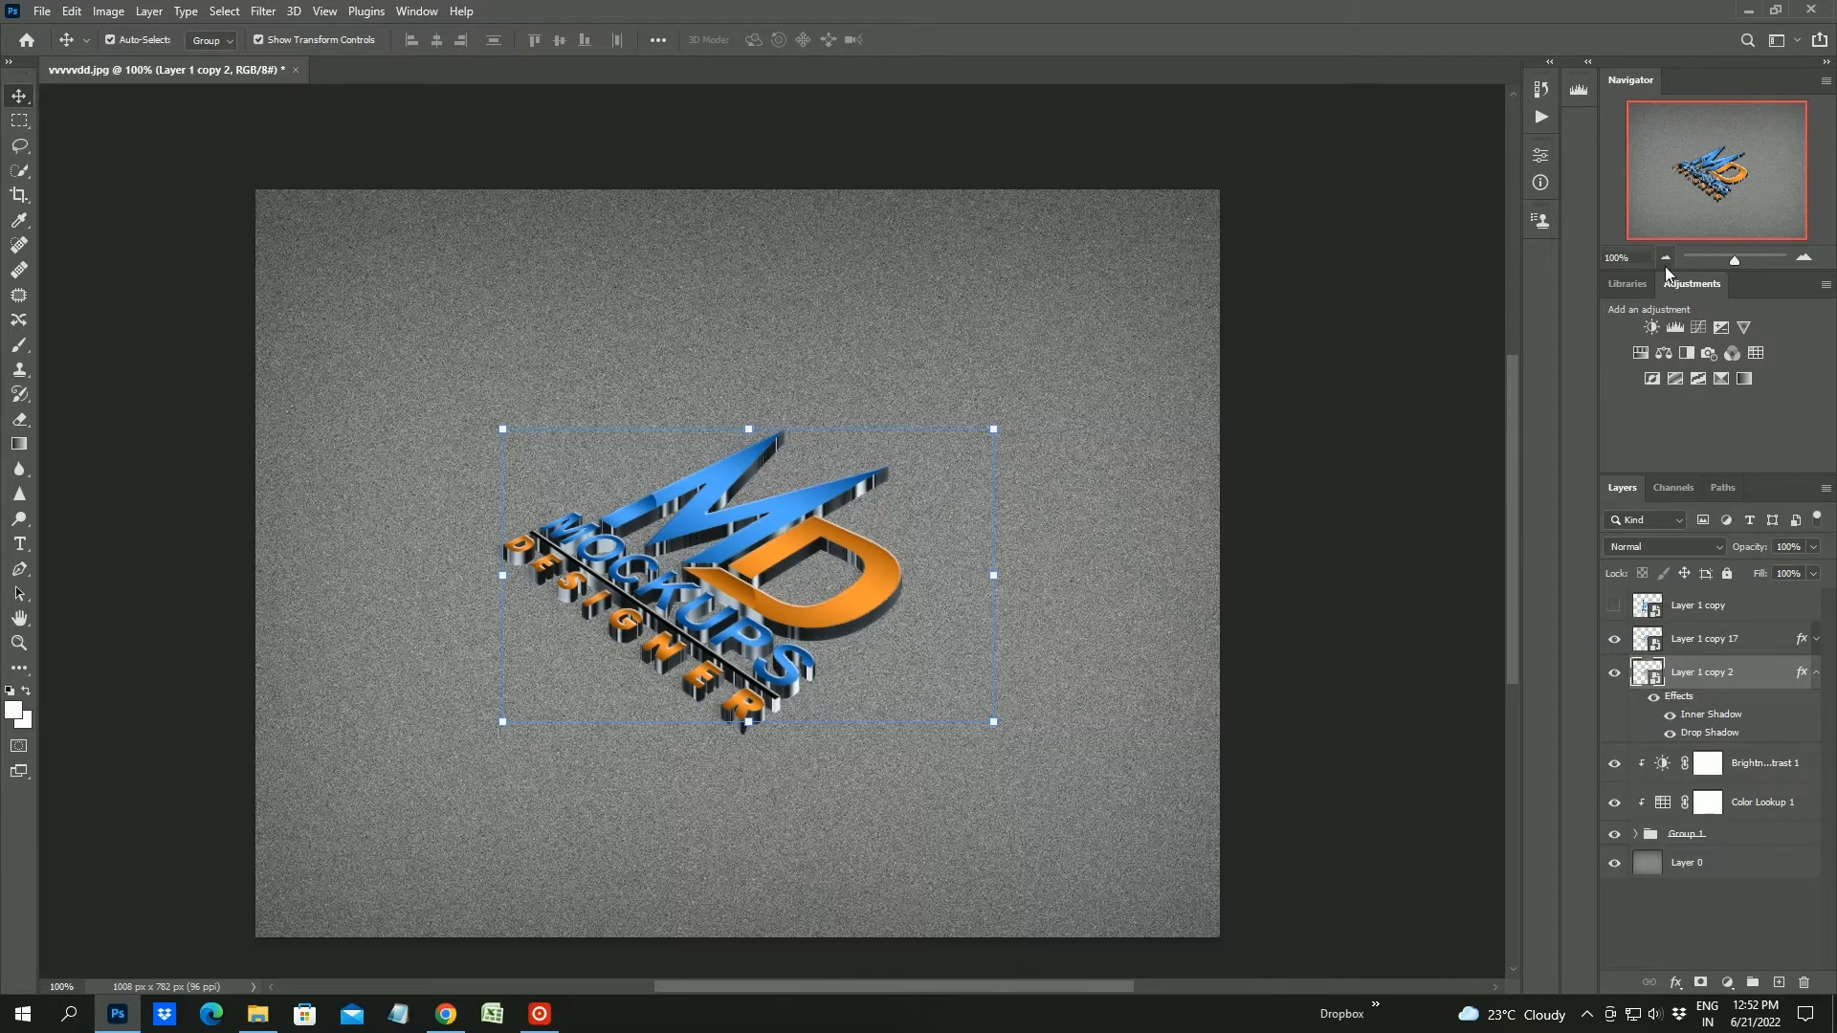
left_click(1715, 899)
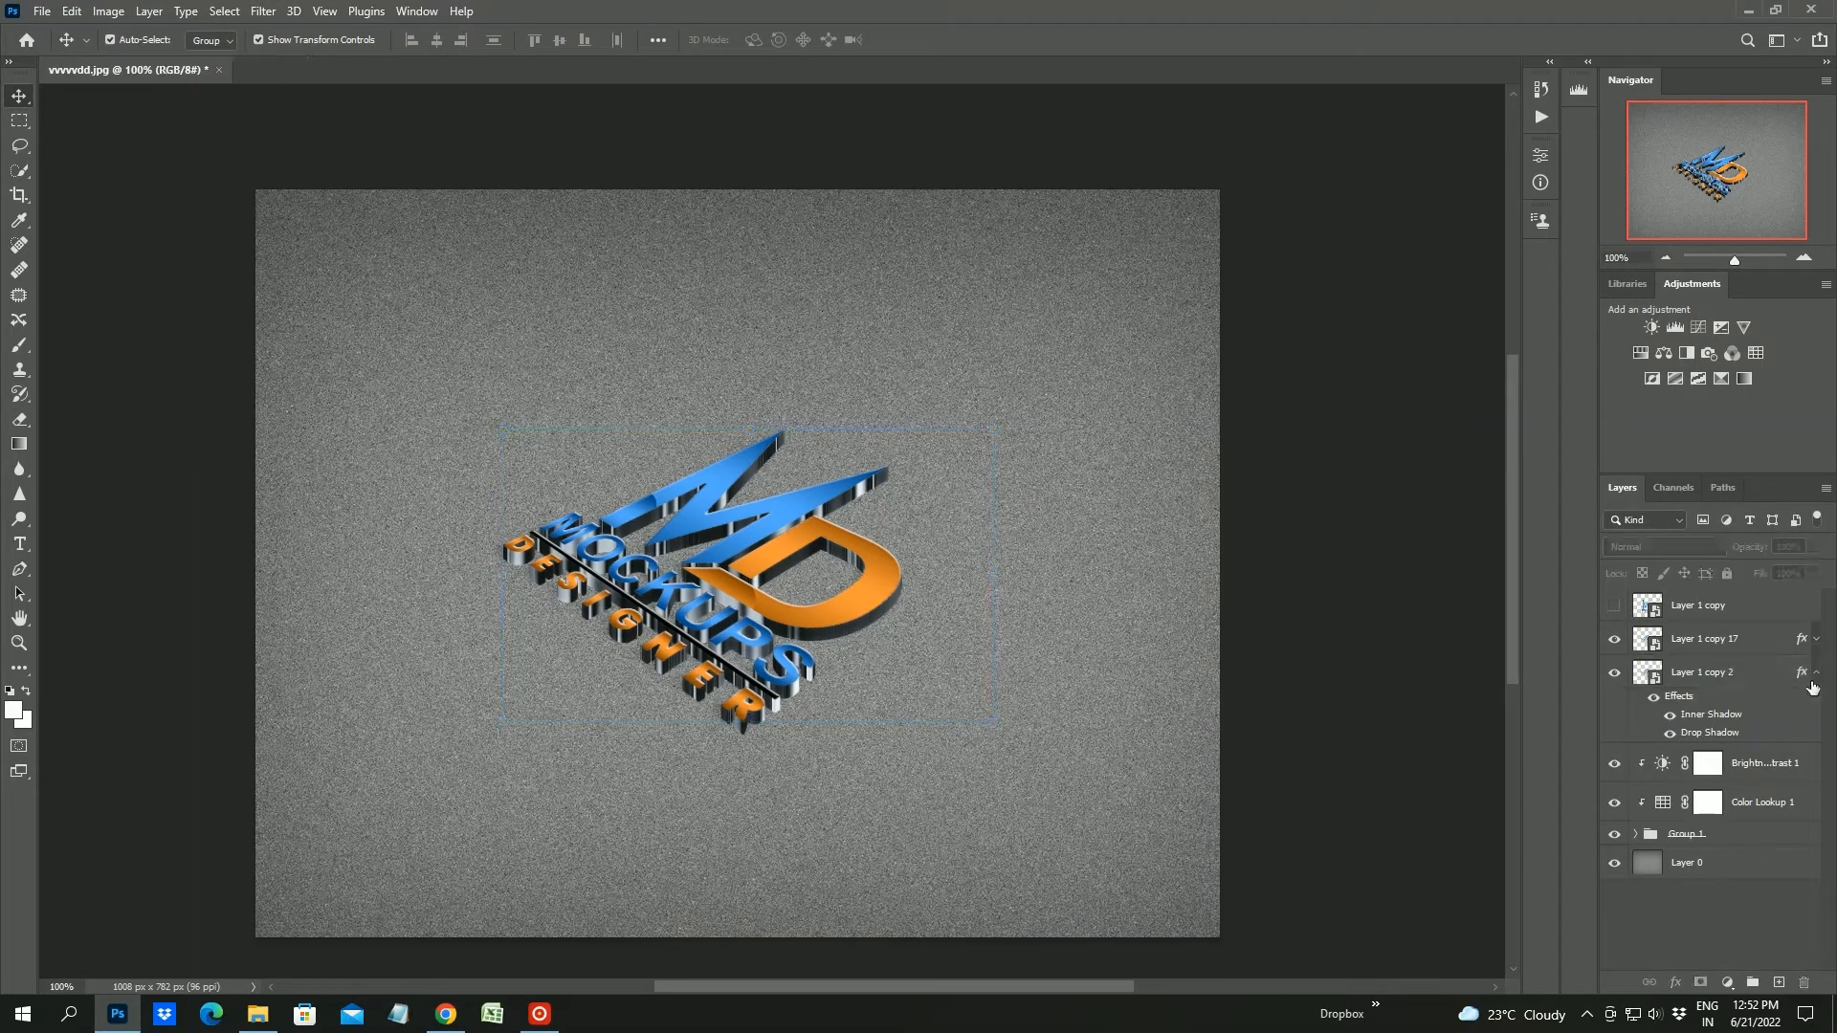
left_click(1816, 673)
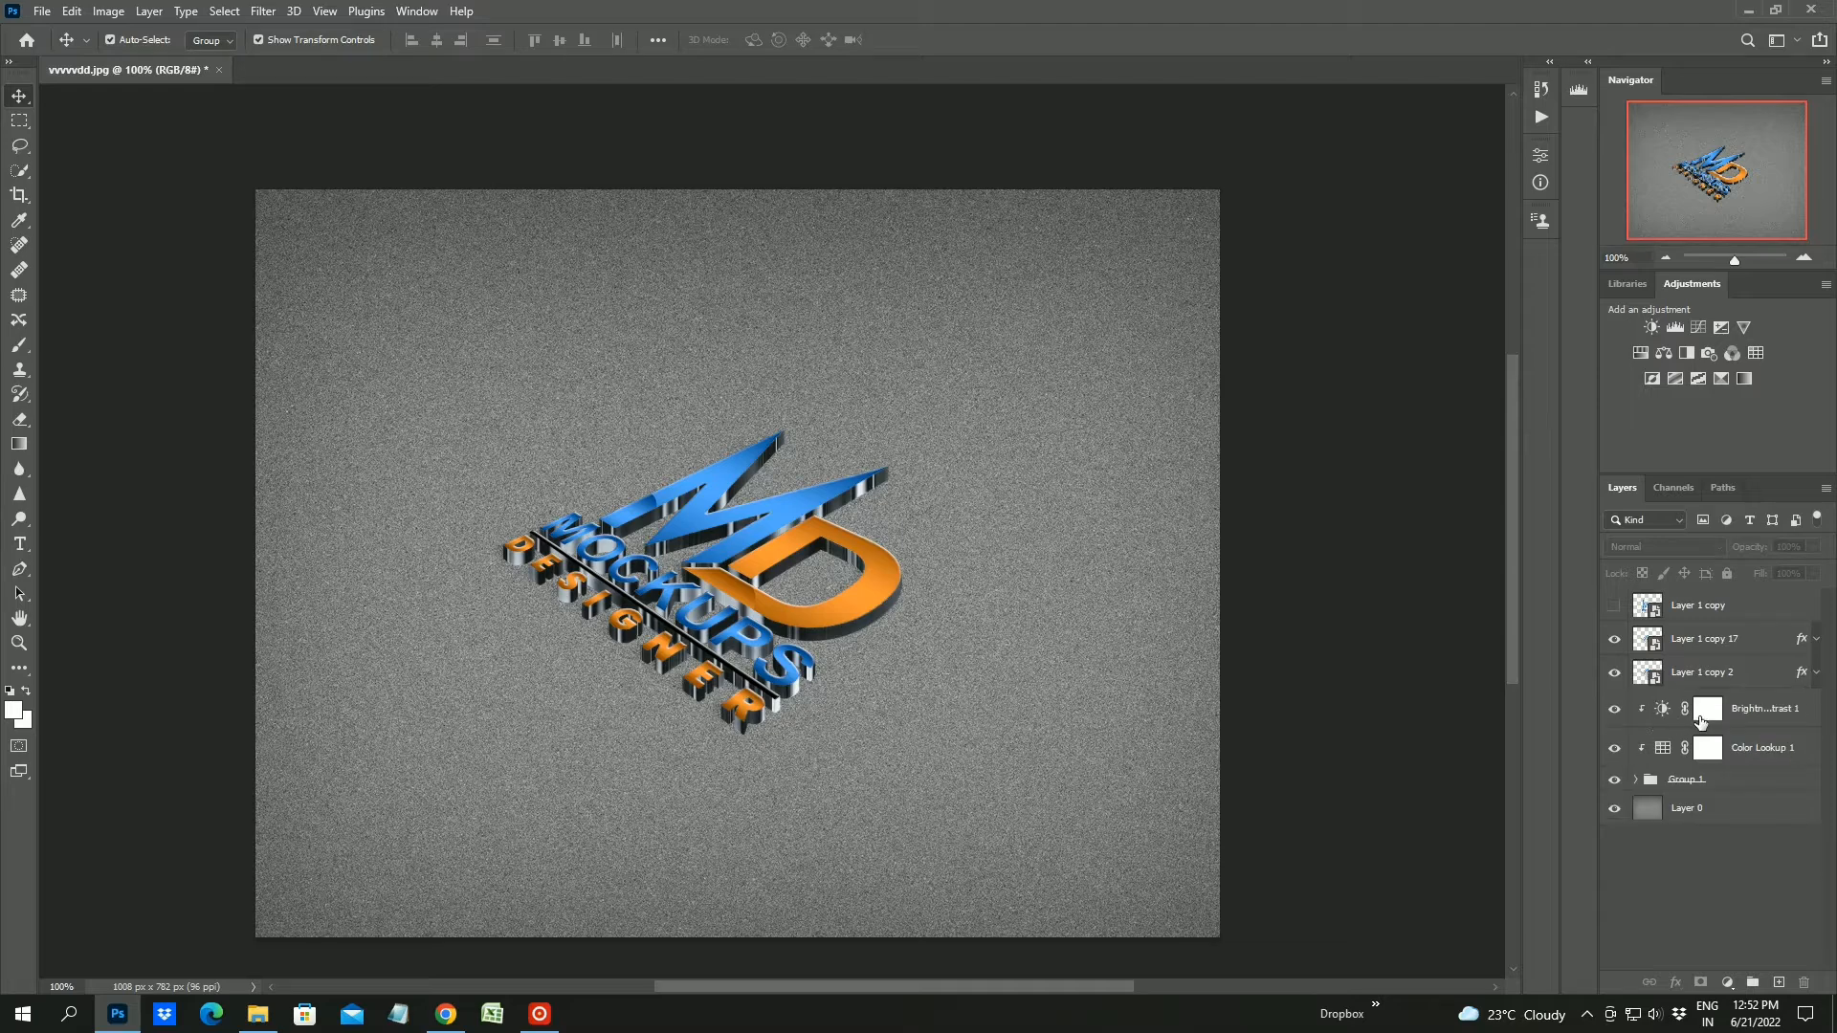
left_click(1768, 713)
left_click(1746, 761)
left_click(1756, 732, "shift")
left_click(1757, 787, "shift")
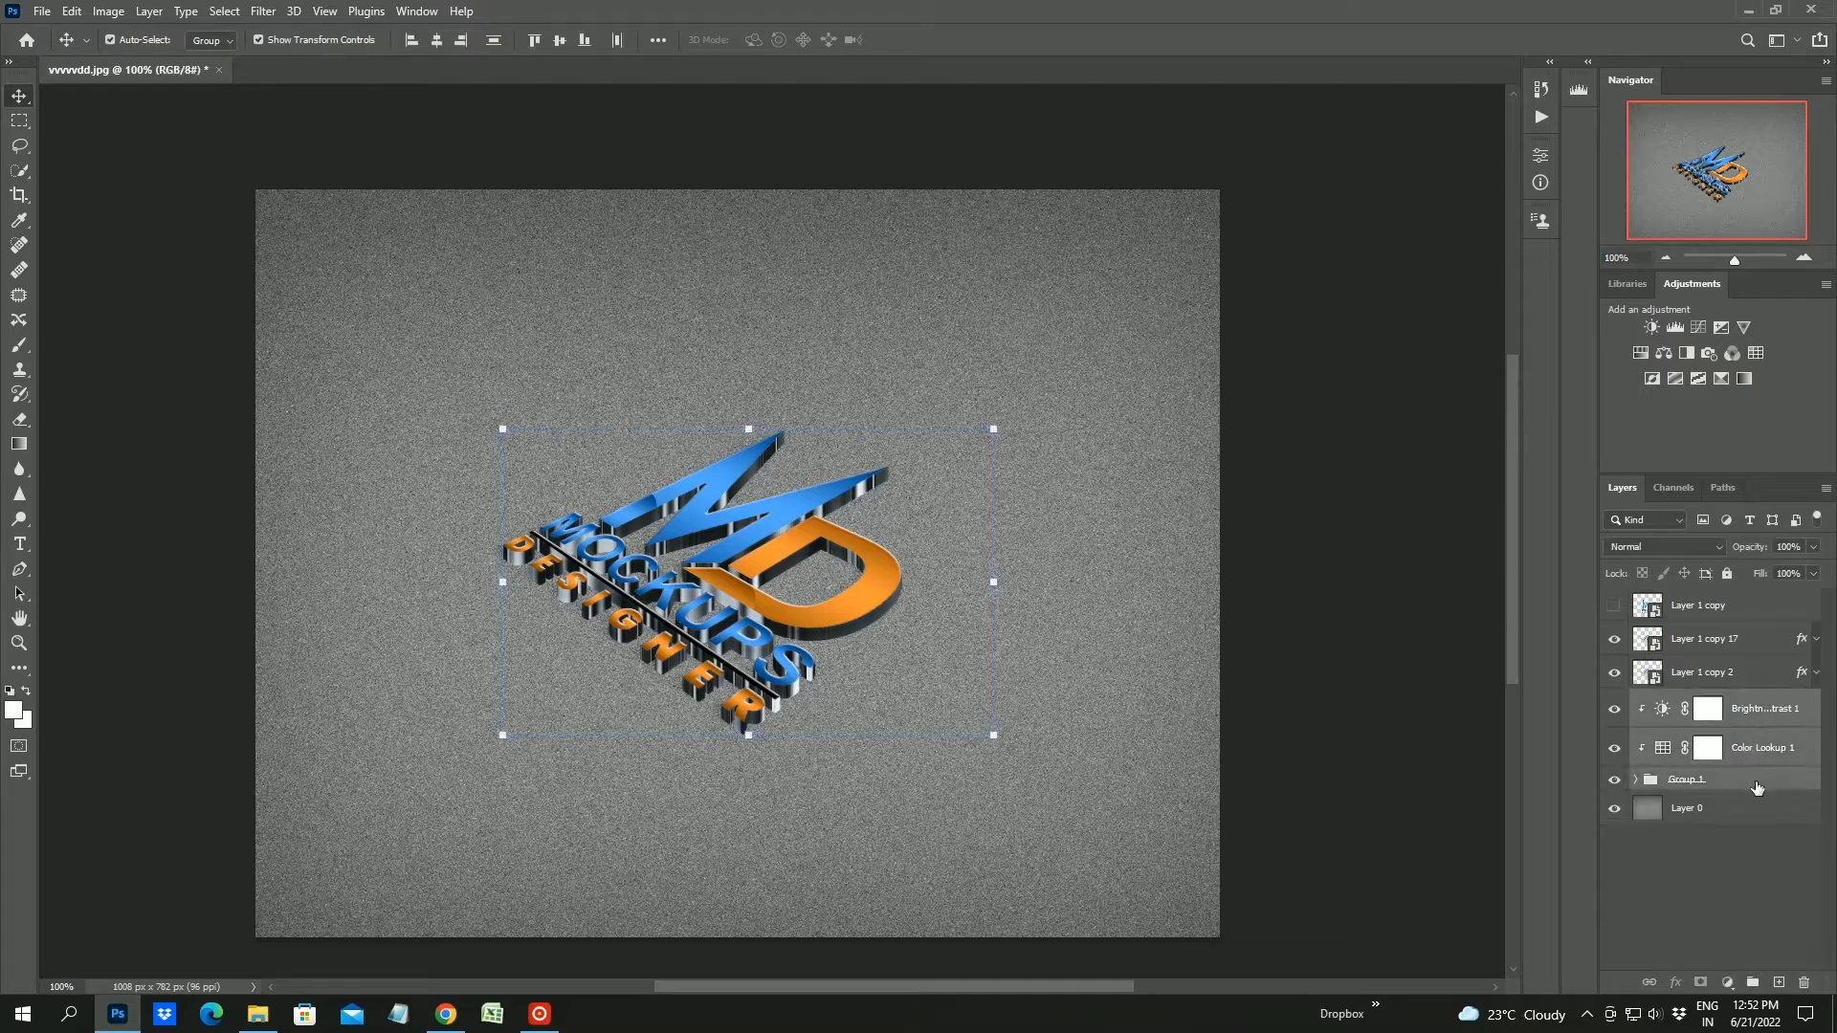
key("ctrl+g")
left_click(1743, 800)
Compare the logo with Layer 1 copy 17 and with Layer 1 copy 2 hidden and shown
left_click(1616, 639)
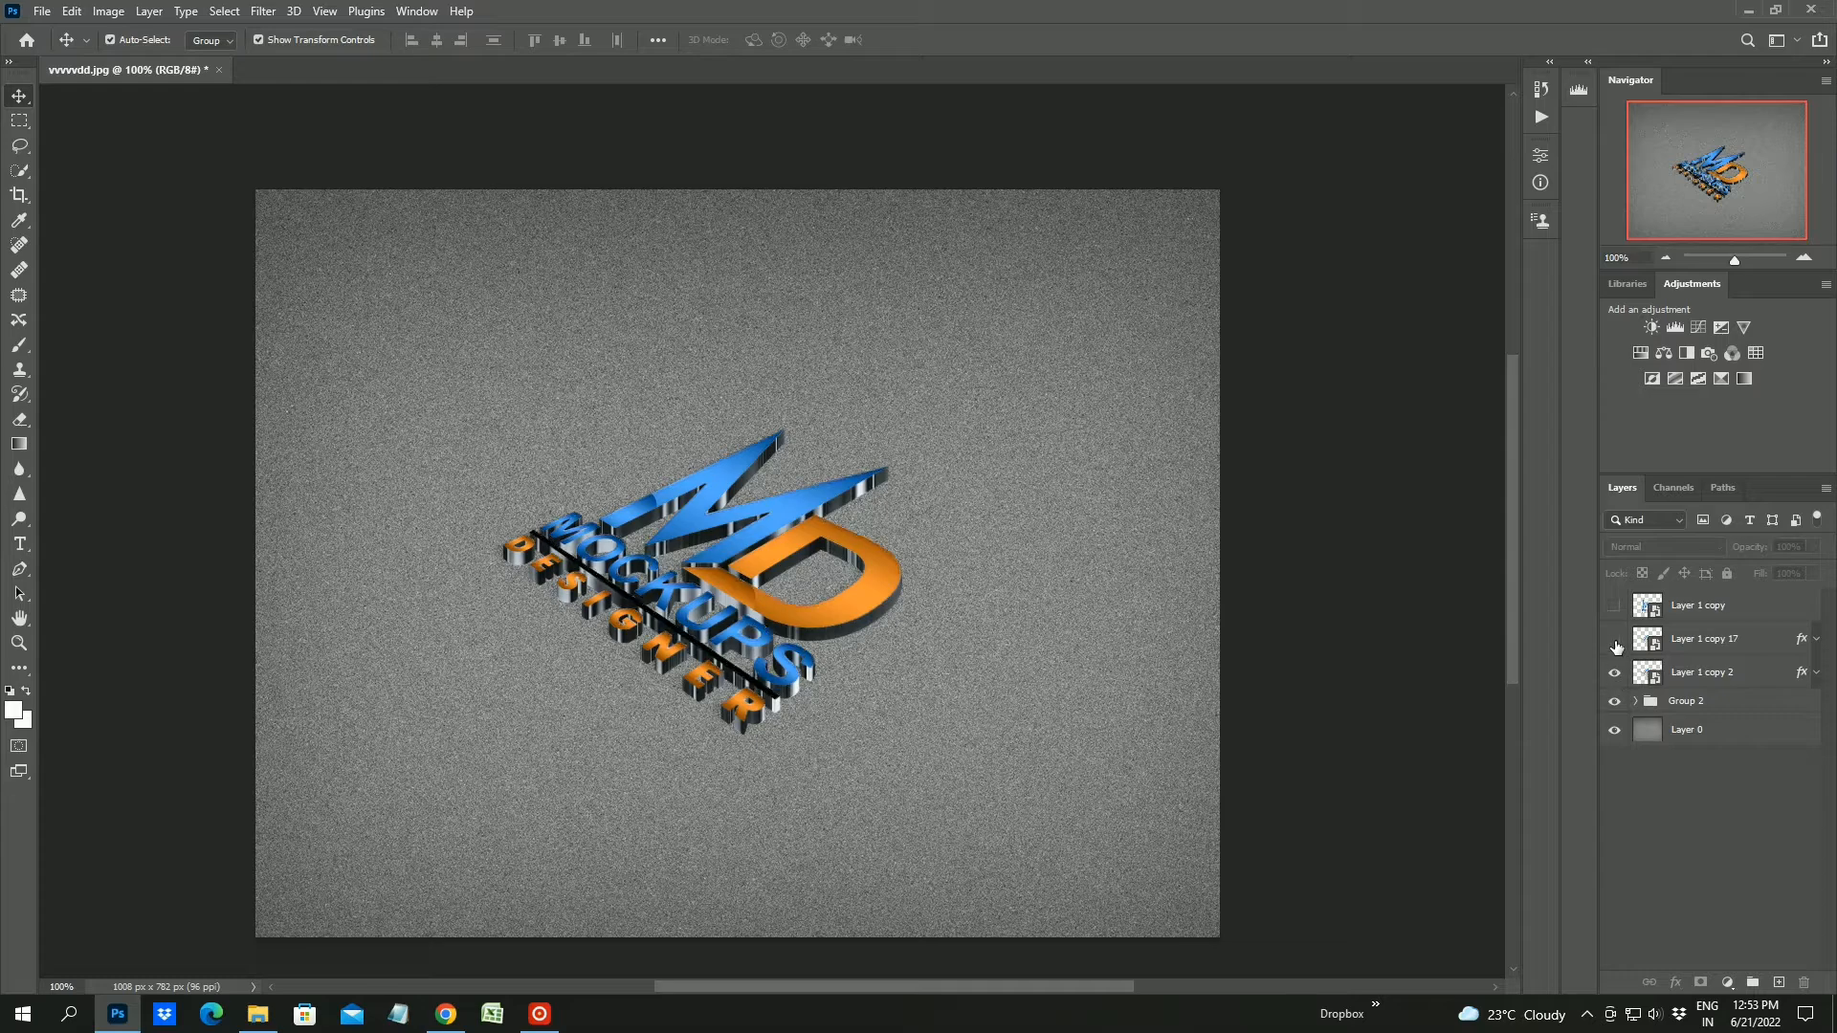
left_click(1616, 639)
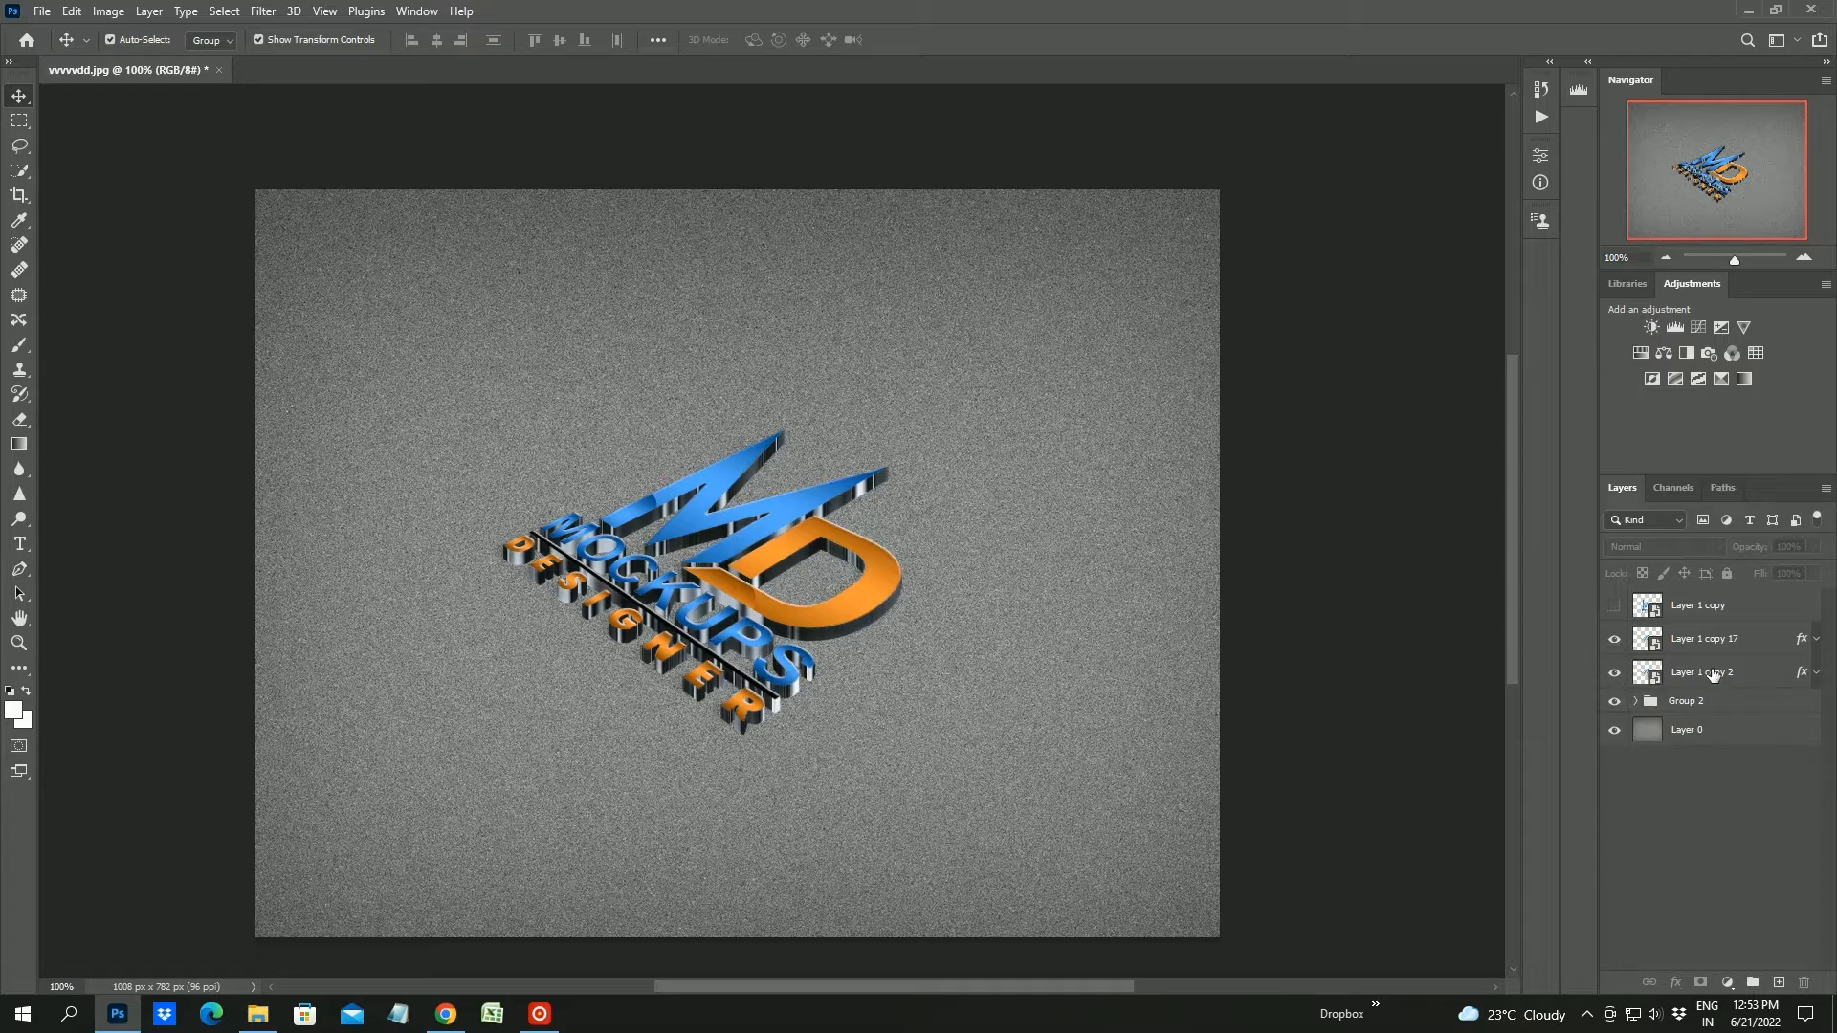
left_click(1615, 673)
left_click(1615, 673)
Open the layer style settings of Layer 1 copy 2 and switch Bevel & Emboss on and off again
left_click(1757, 676)
left_click(1805, 259)
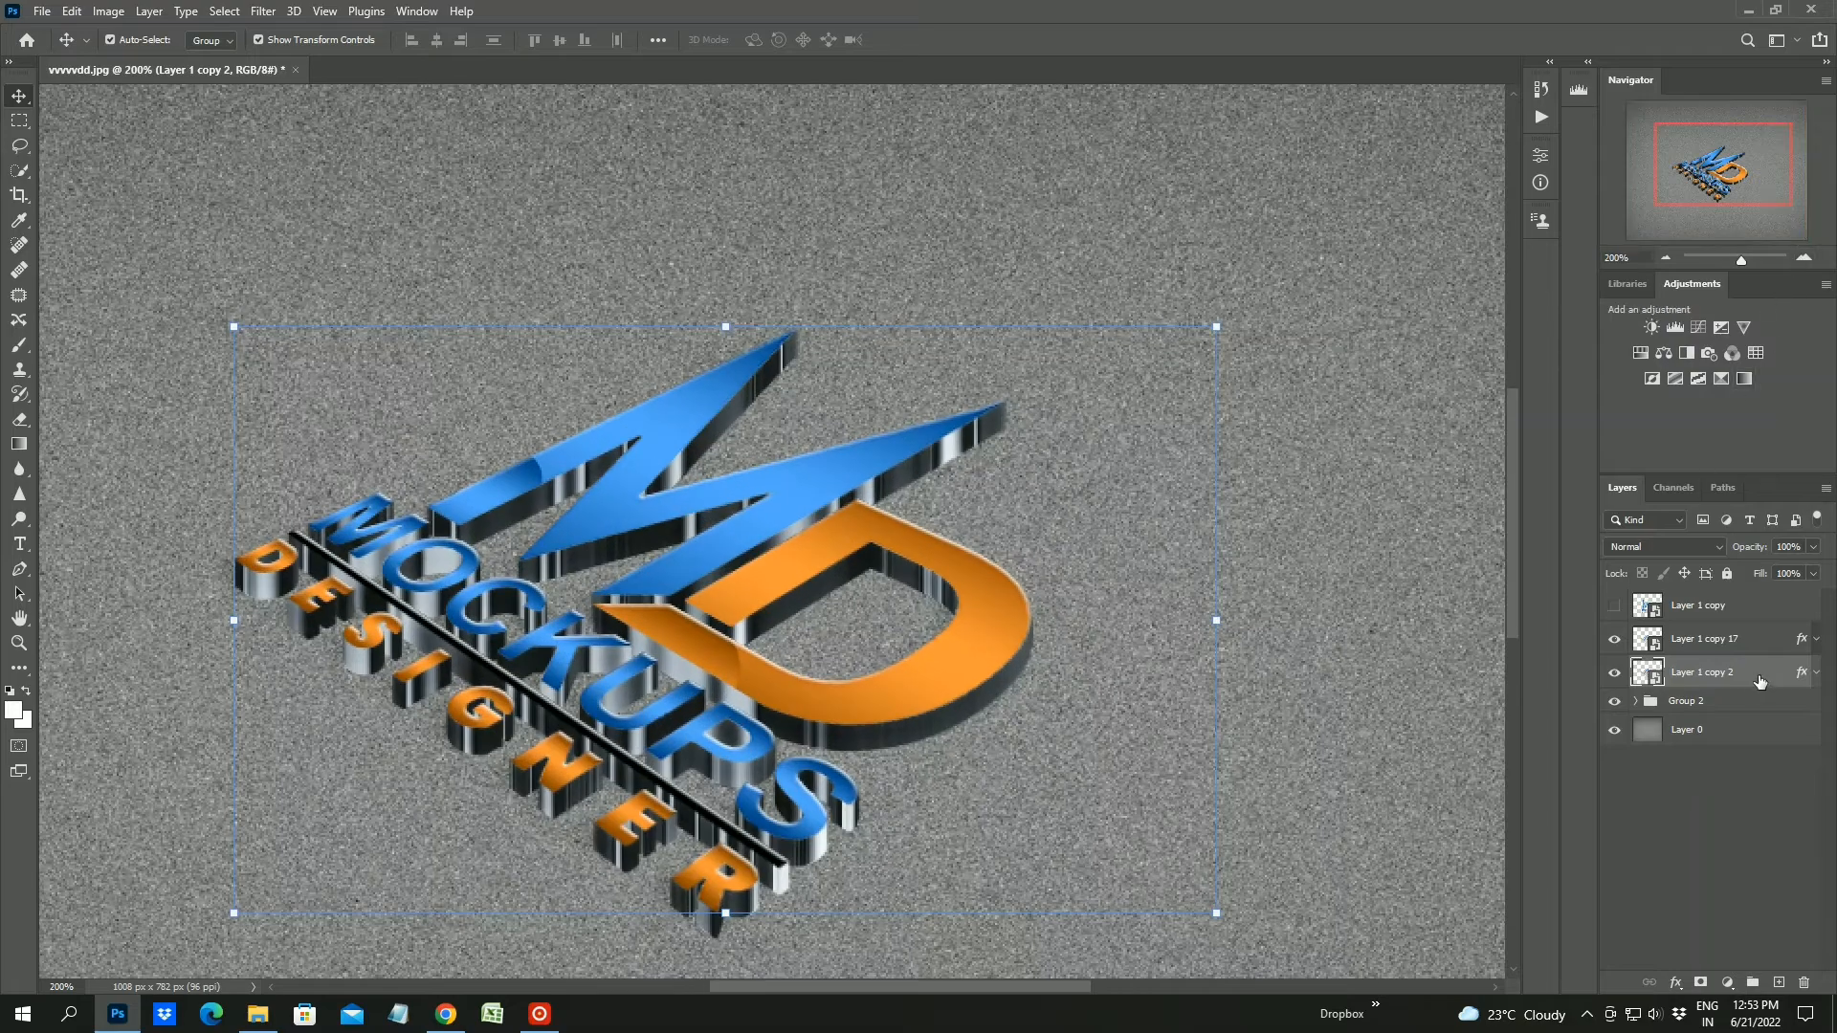
double_click(1758, 676)
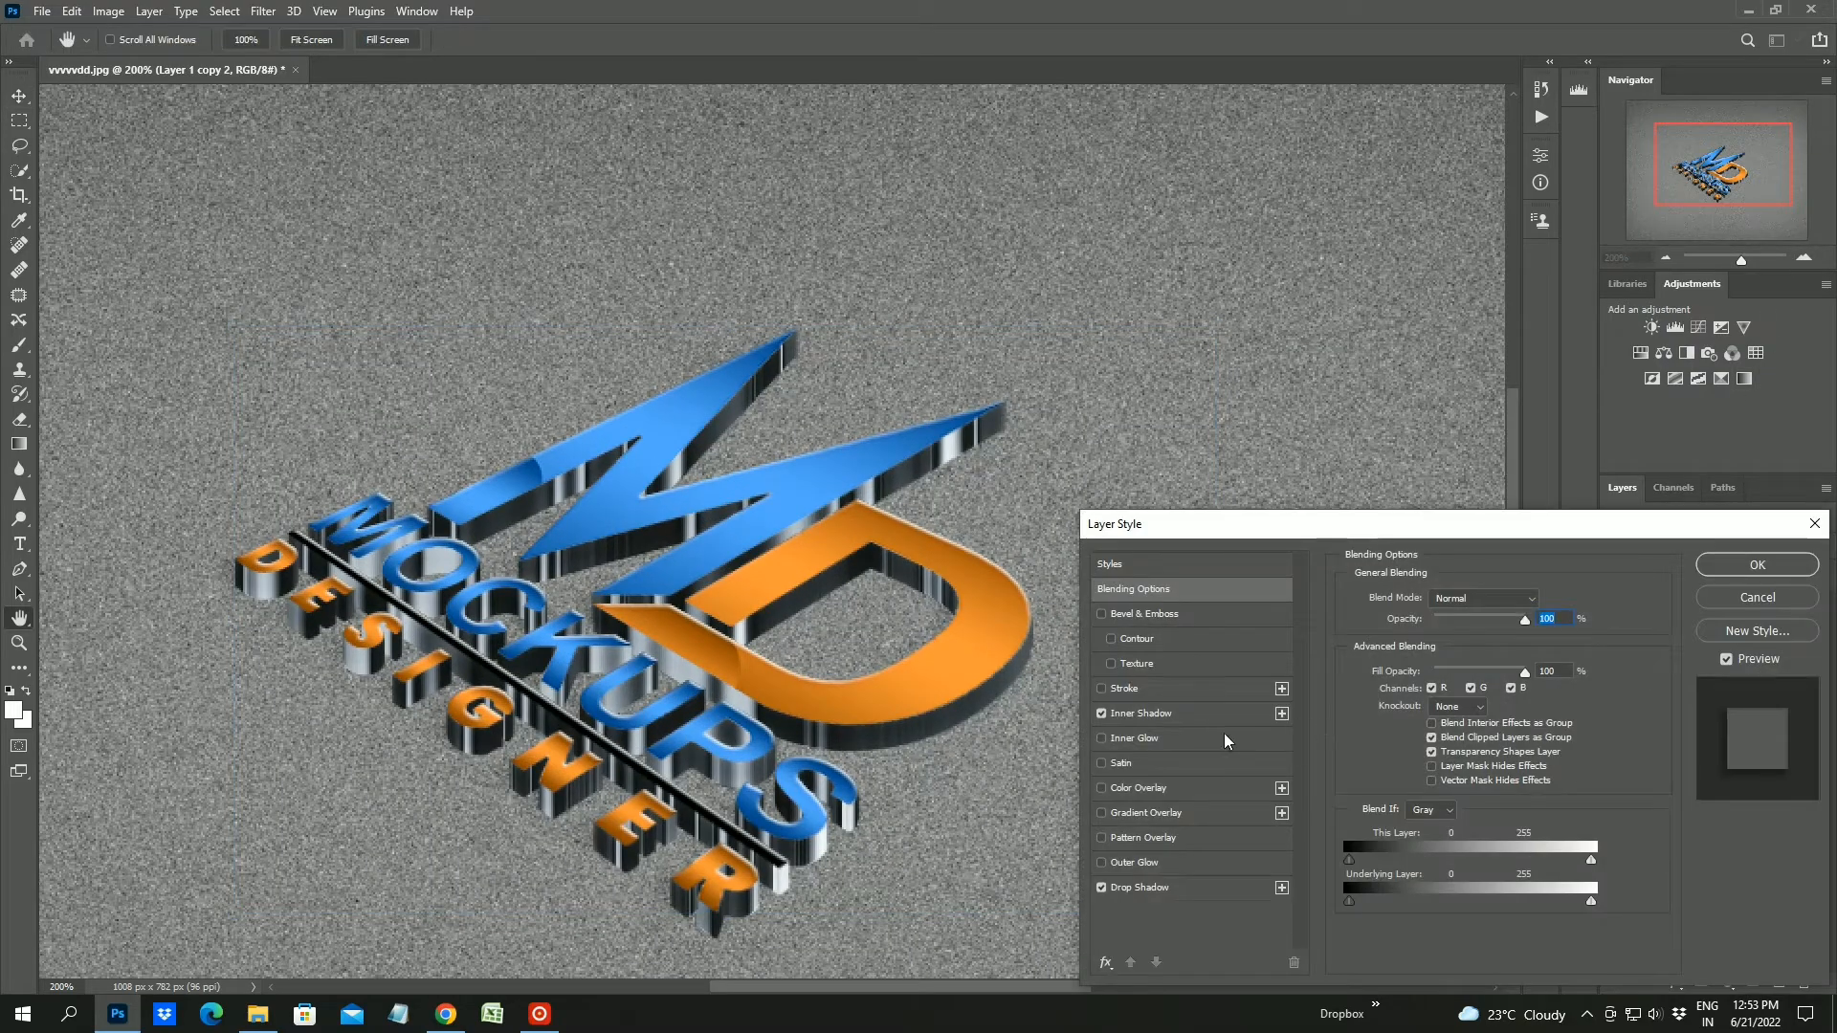
left_click(1167, 613)
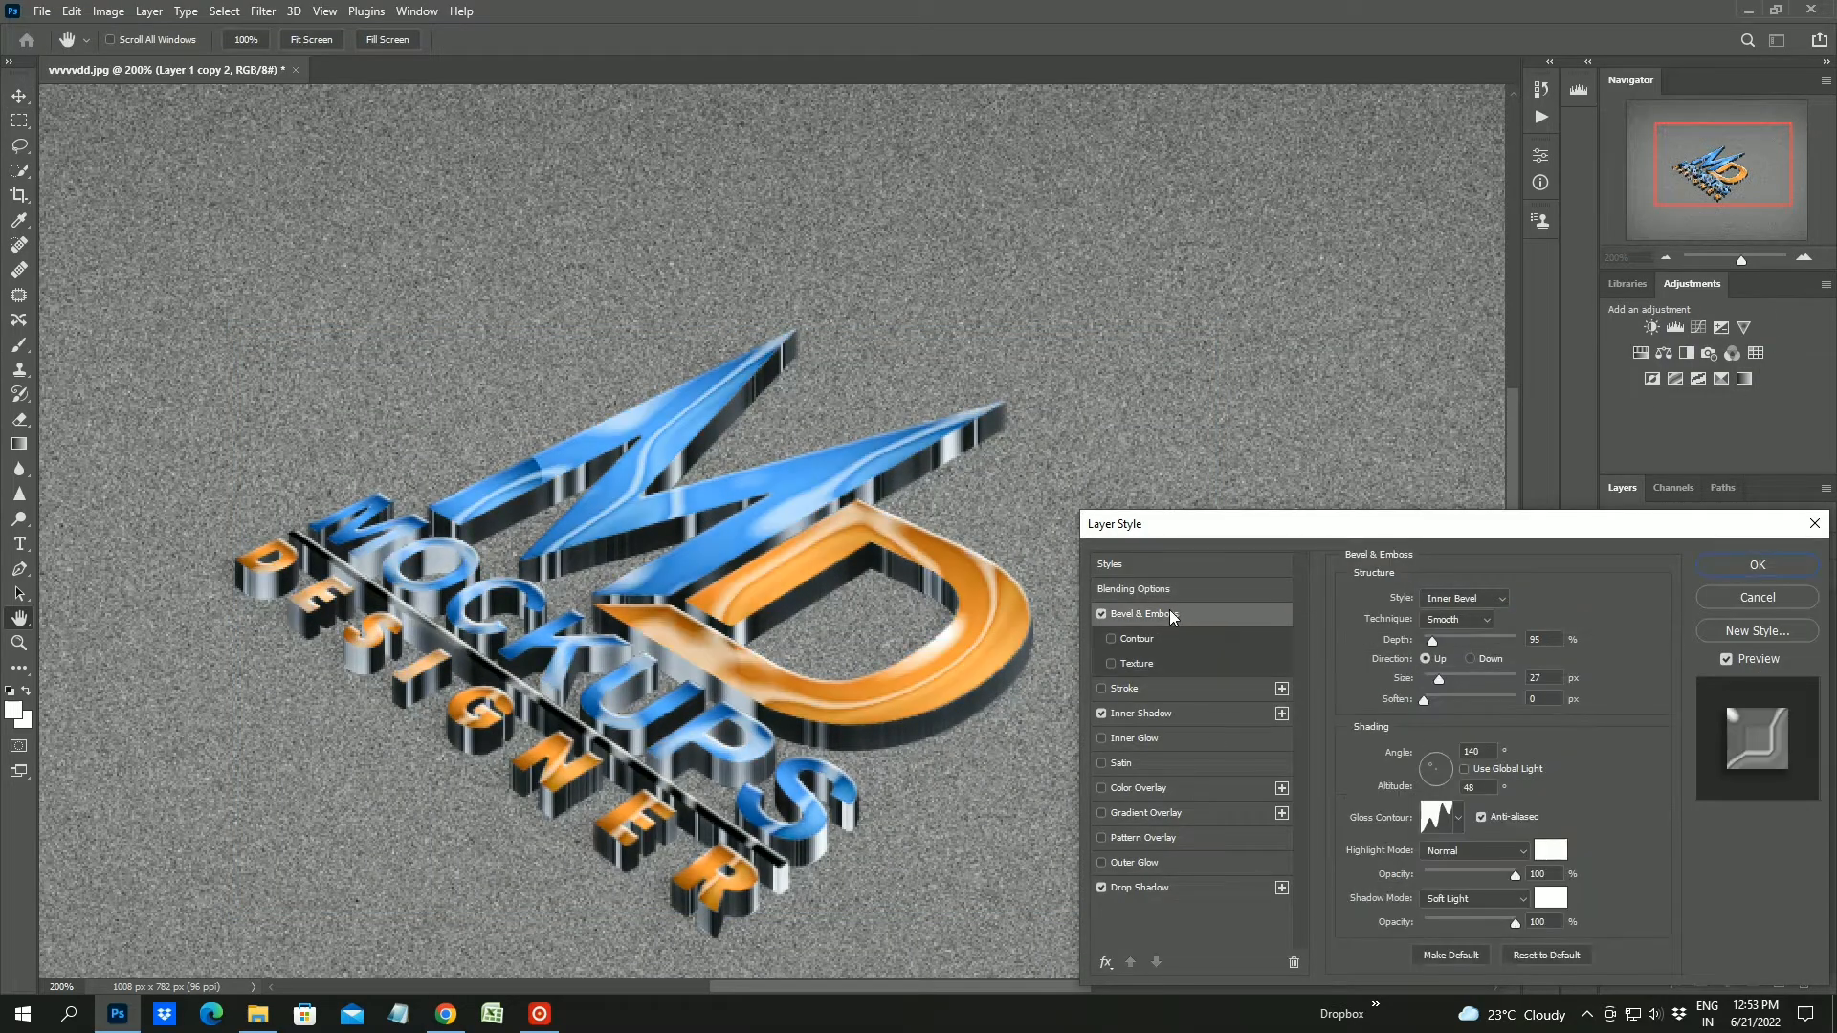
left_click(1101, 614)
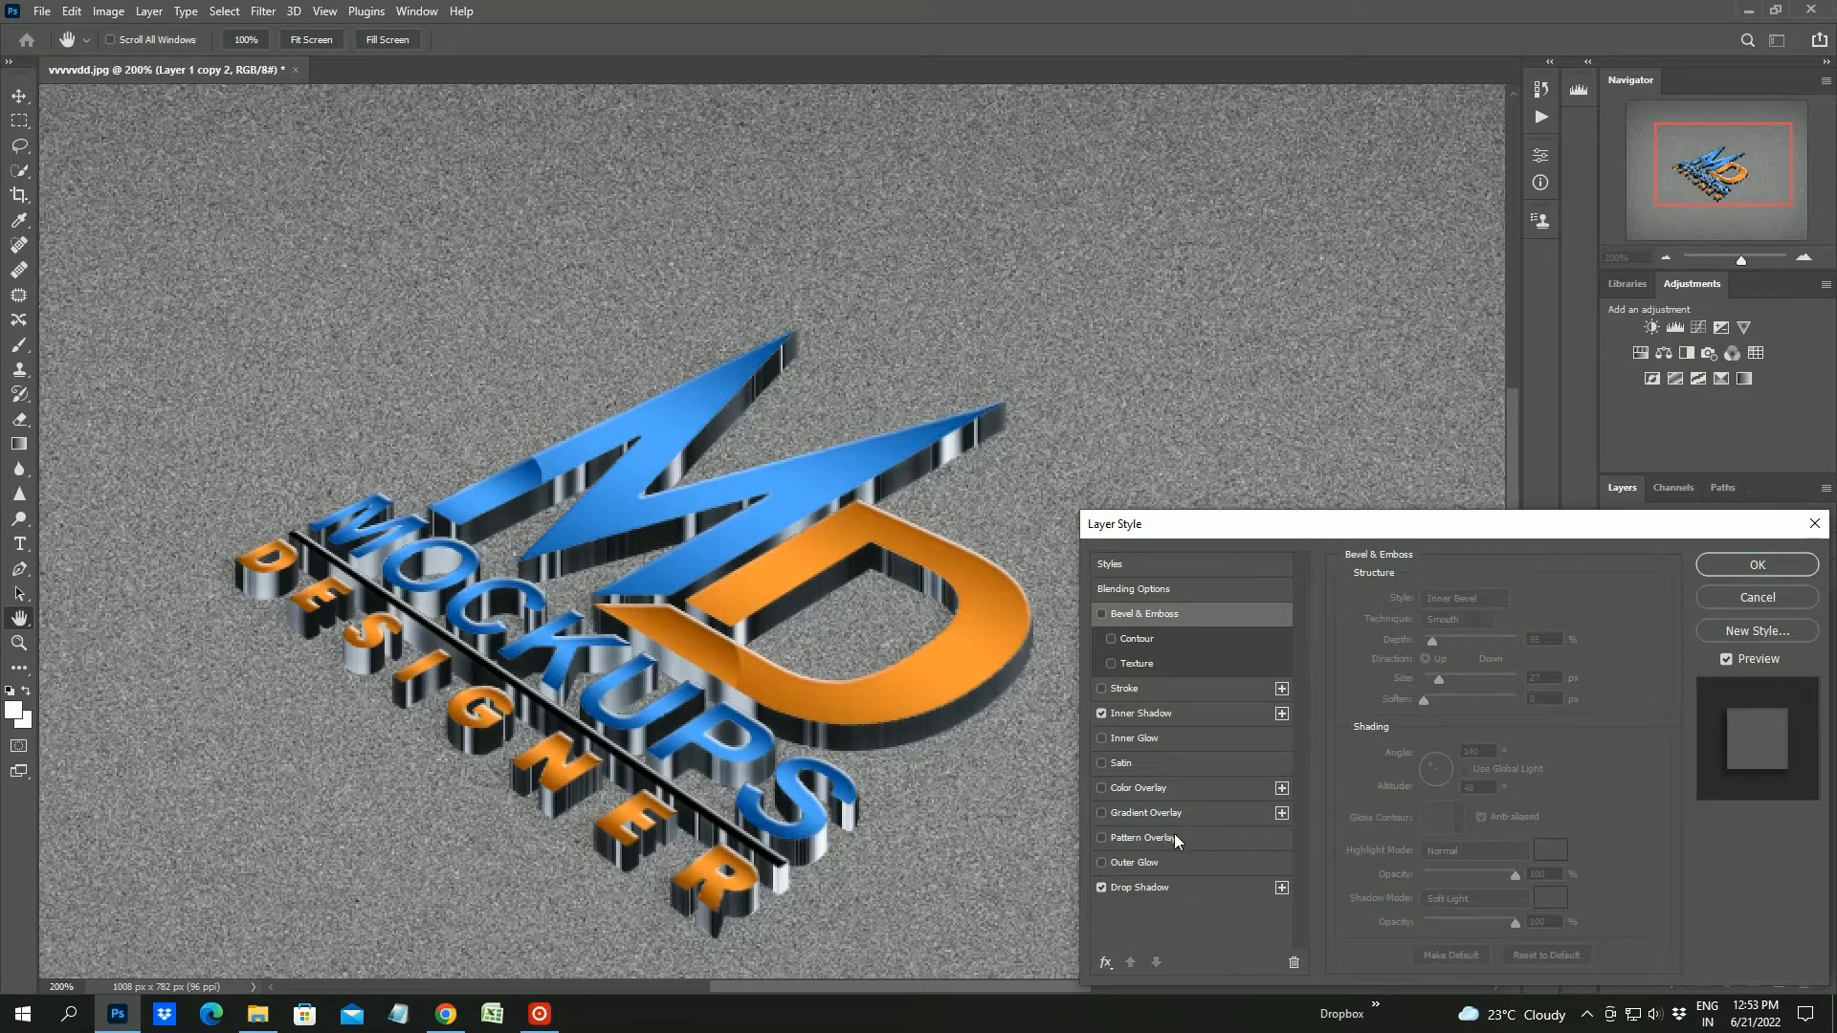
Add an outer glow to Layer 1 copy 2 and recolour its gradient's starting stop to grey
left_click(1144, 863)
left_click(1483, 668)
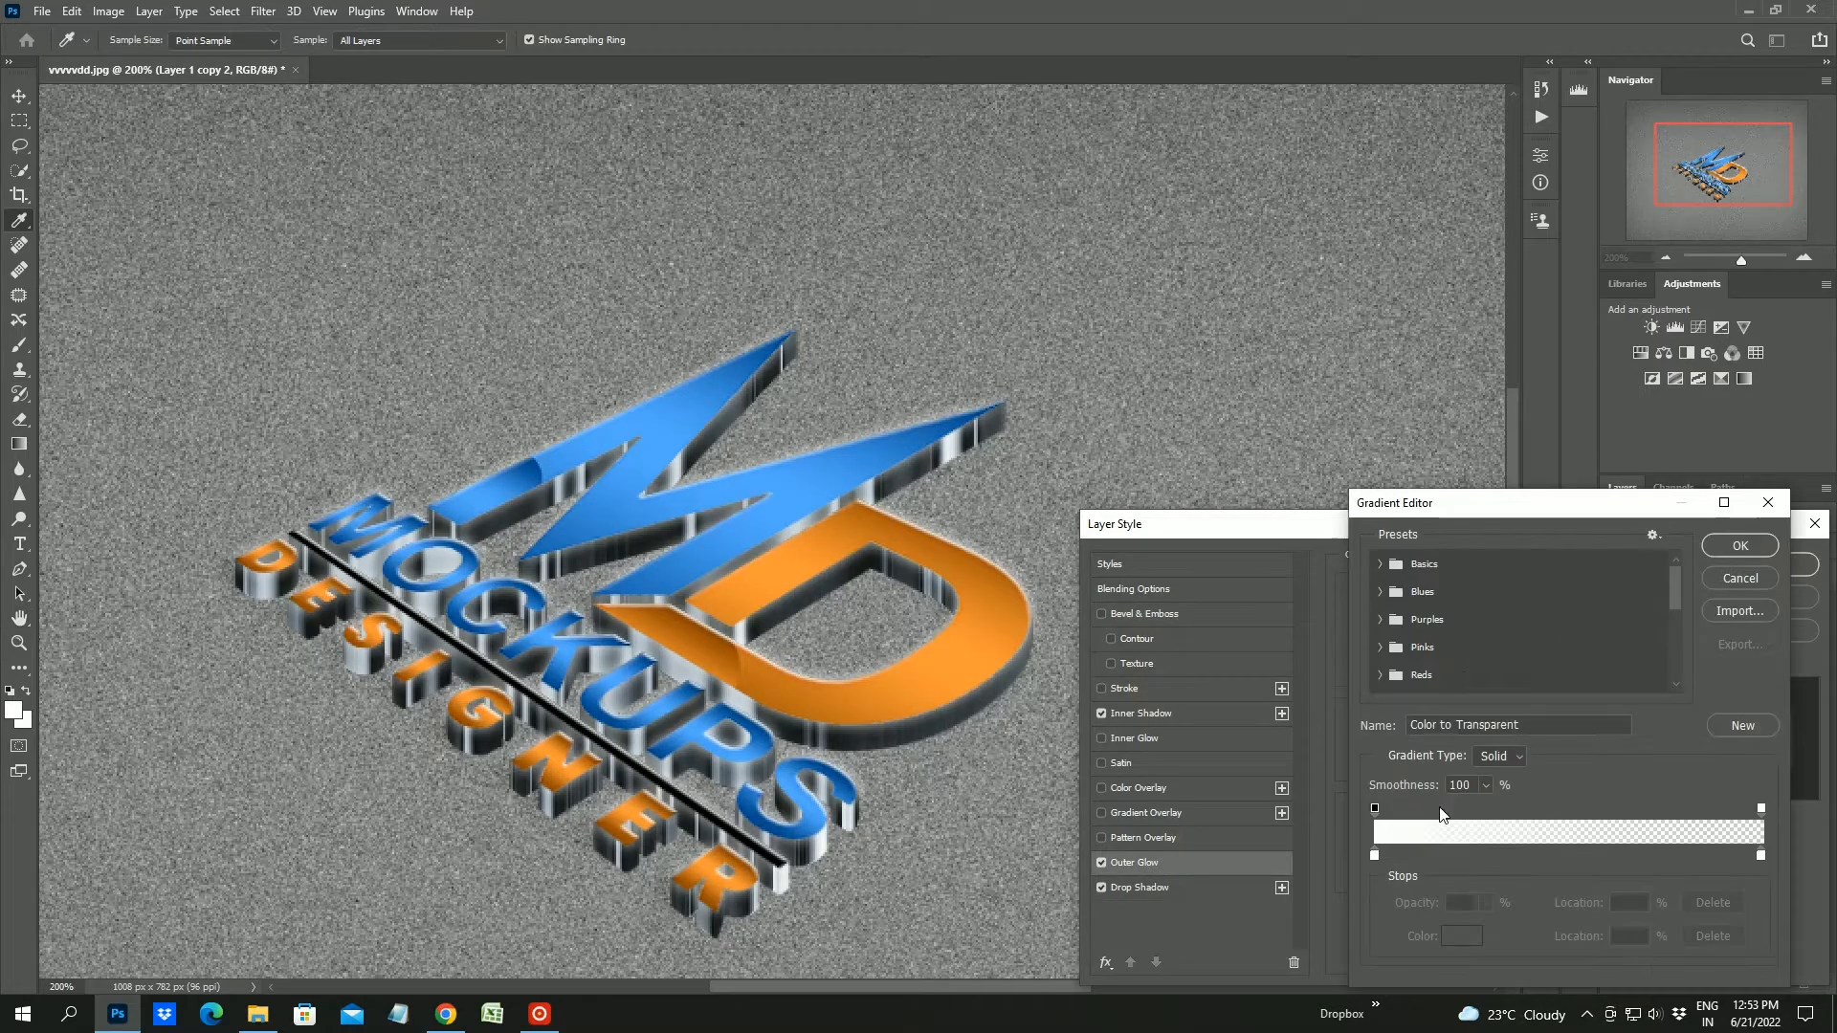
left_click(1375, 854)
type("000000")
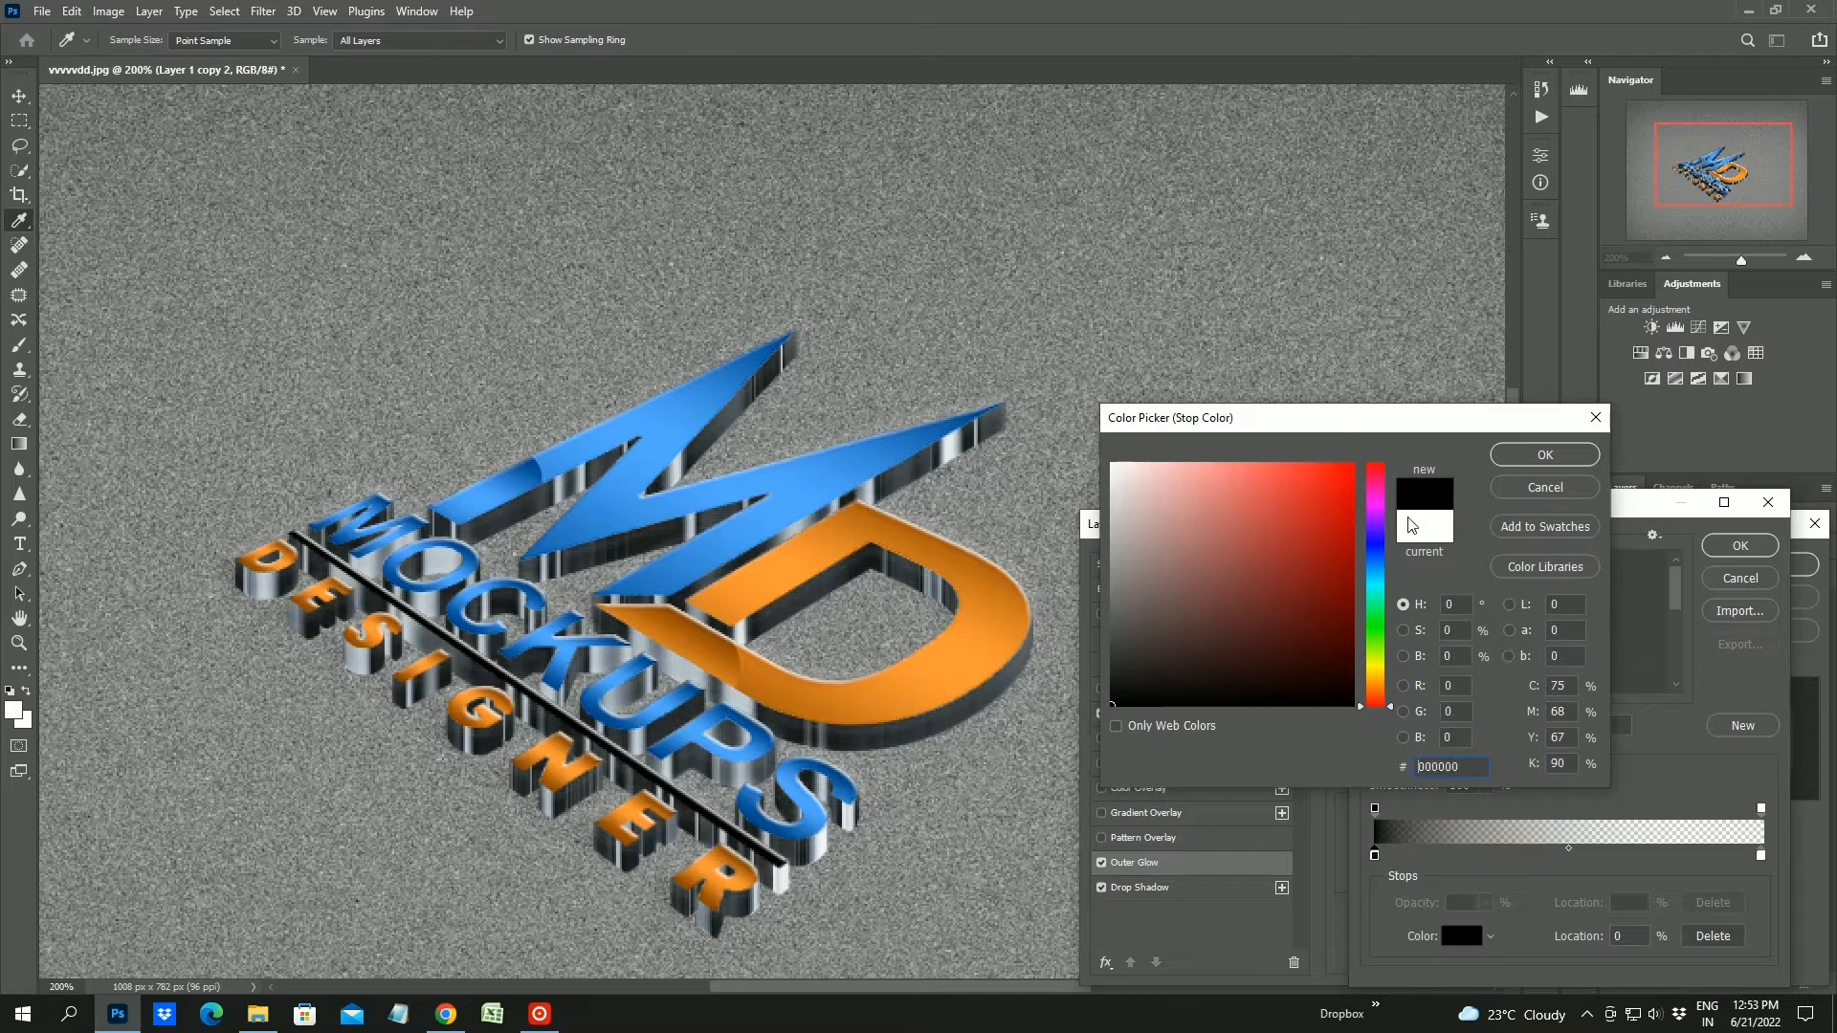
key("Return")
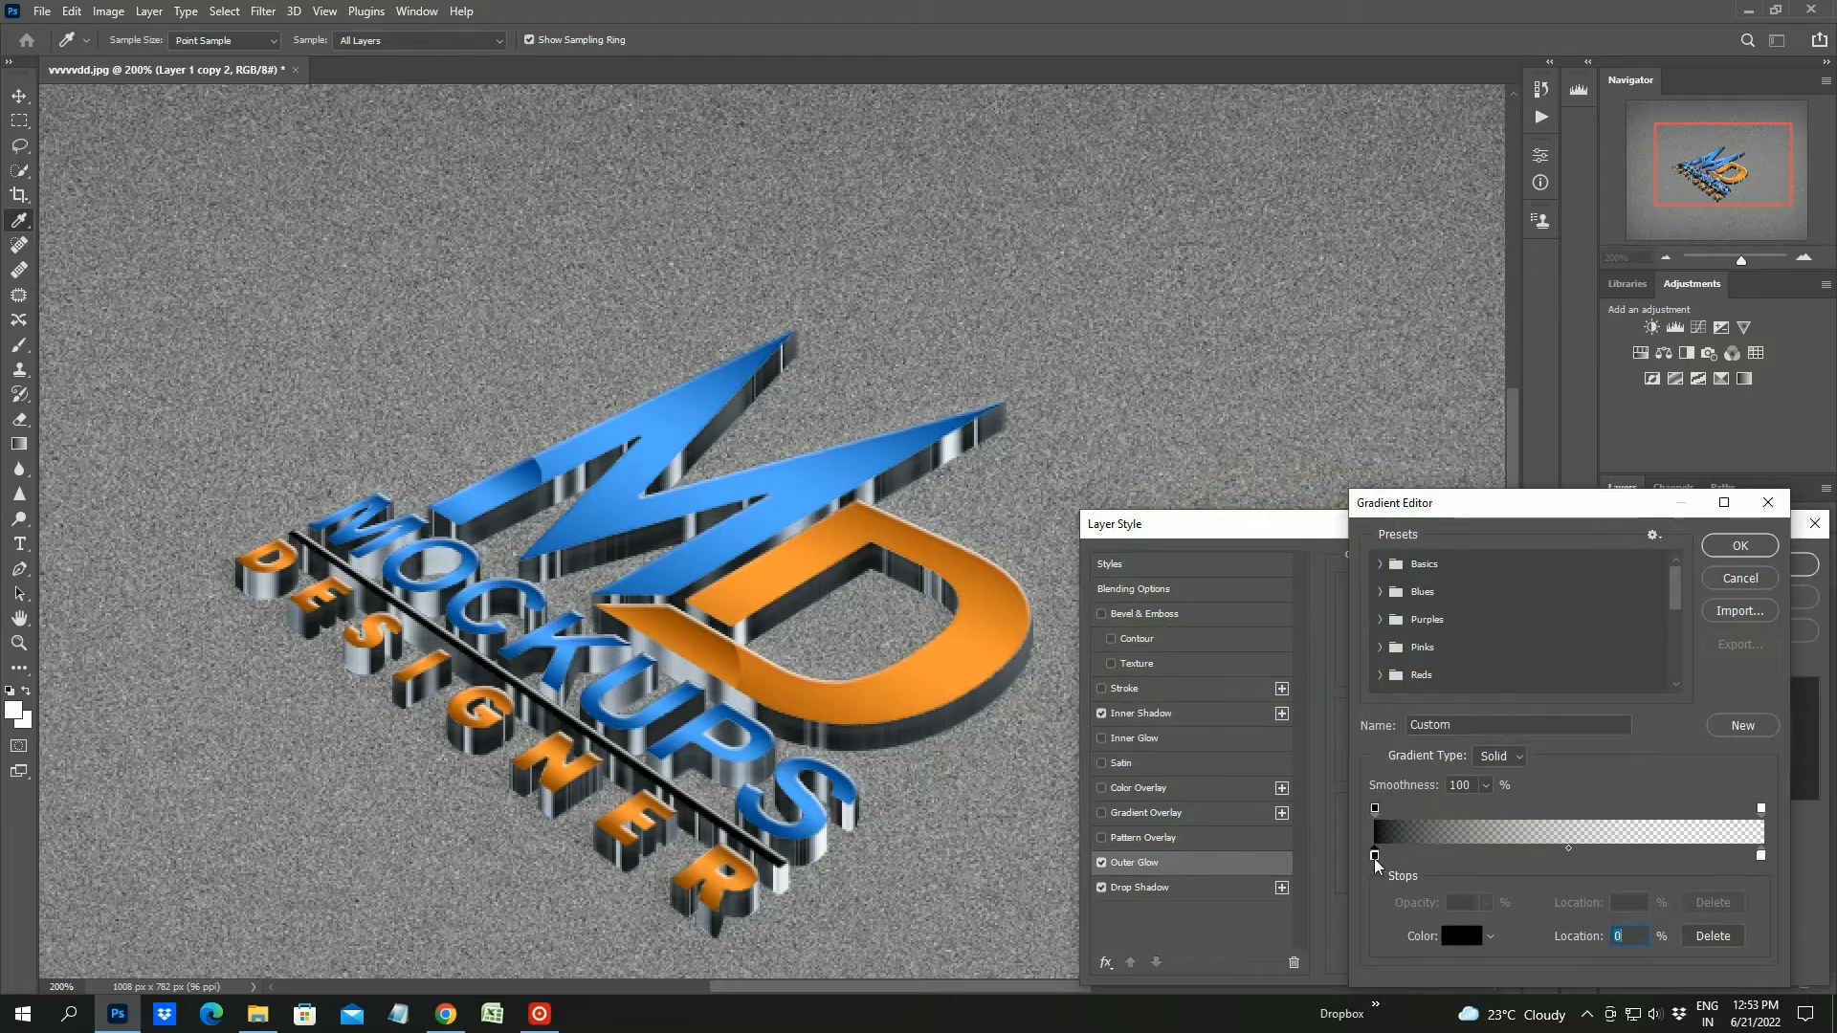
left_click(1456, 933)
left_click(1115, 645)
left_click(1559, 461)
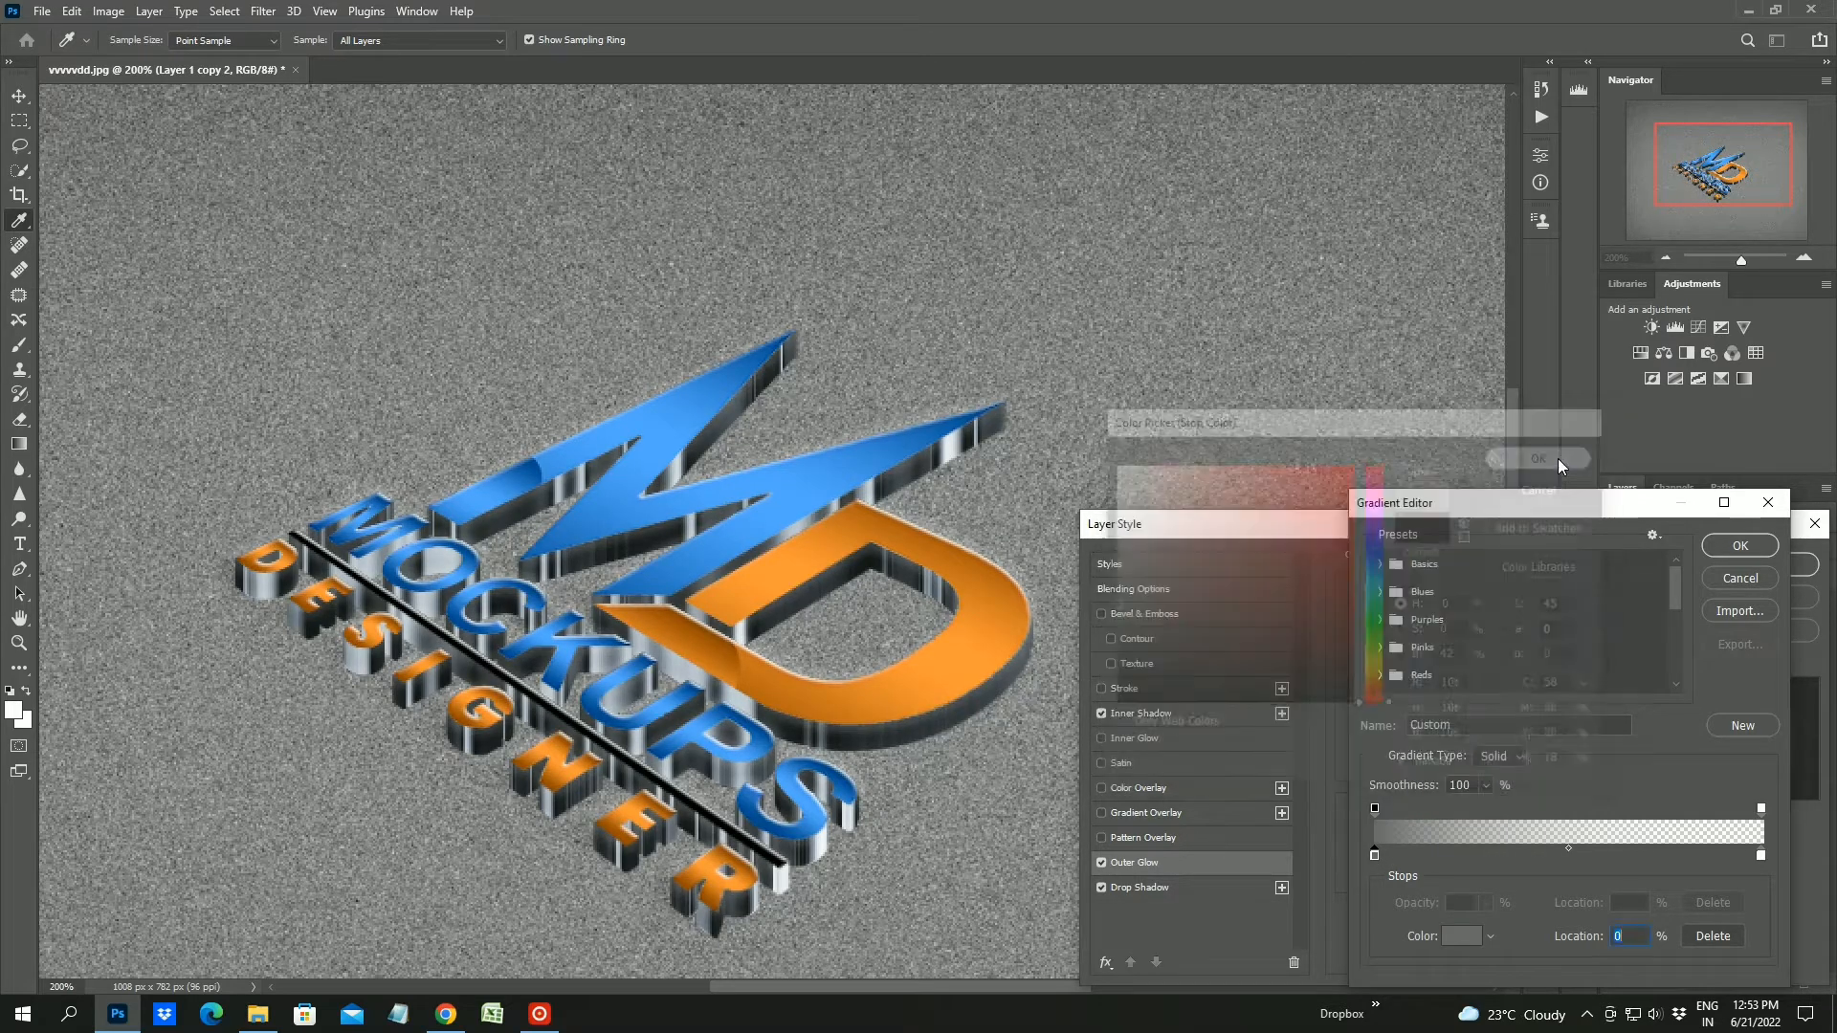
left_click(1740, 545)
Set the outer glow's opacity to 31% and size to 0 px, lower its range, and apply the layer style
mouse_move(1454, 619)
left_mouse_down()
mouse_move(1473, 614)
mouse_move(1428, 617)
mouse_move(1444, 620)
left_mouse_up()
mouse_move(1417, 745)
left_mouse_down()
mouse_move(1445, 747)
mouse_move(1415, 746)
mouse_move(1433, 764)
mouse_move(1415, 766)
left_mouse_up()
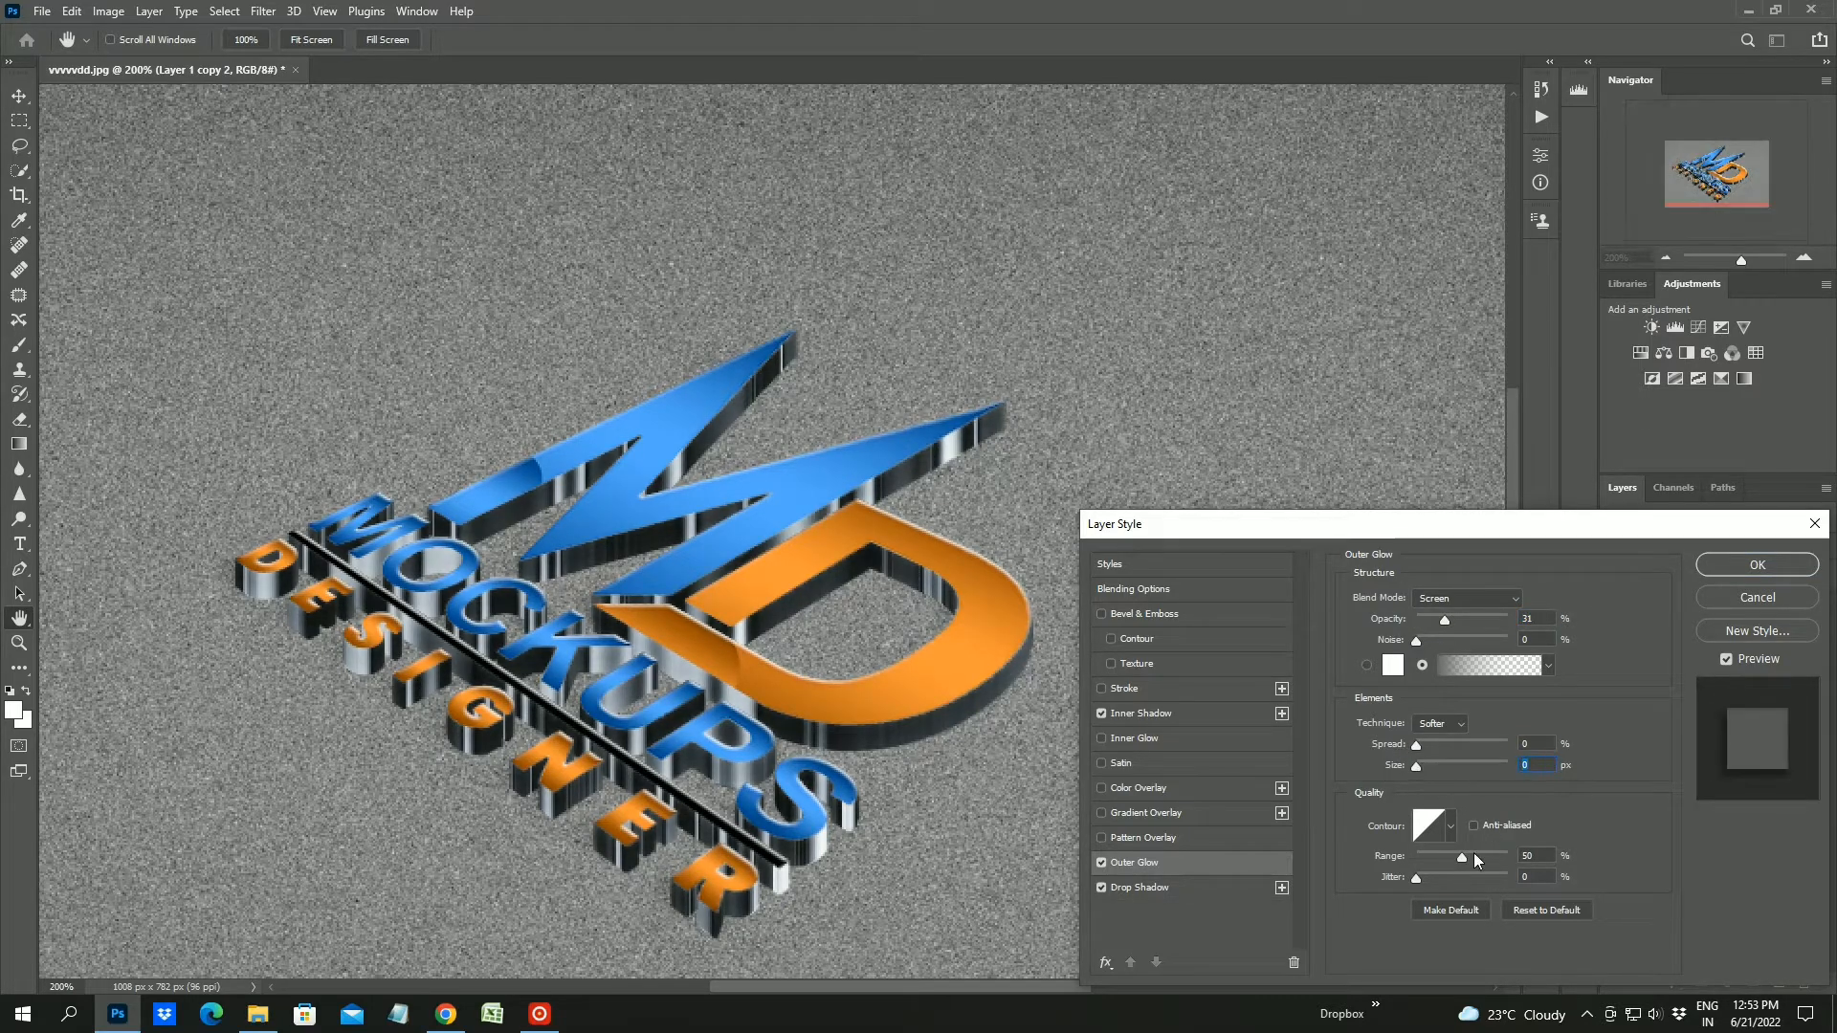
left_click_drag(1474, 855, 1390, 857)
left_click(1754, 565)
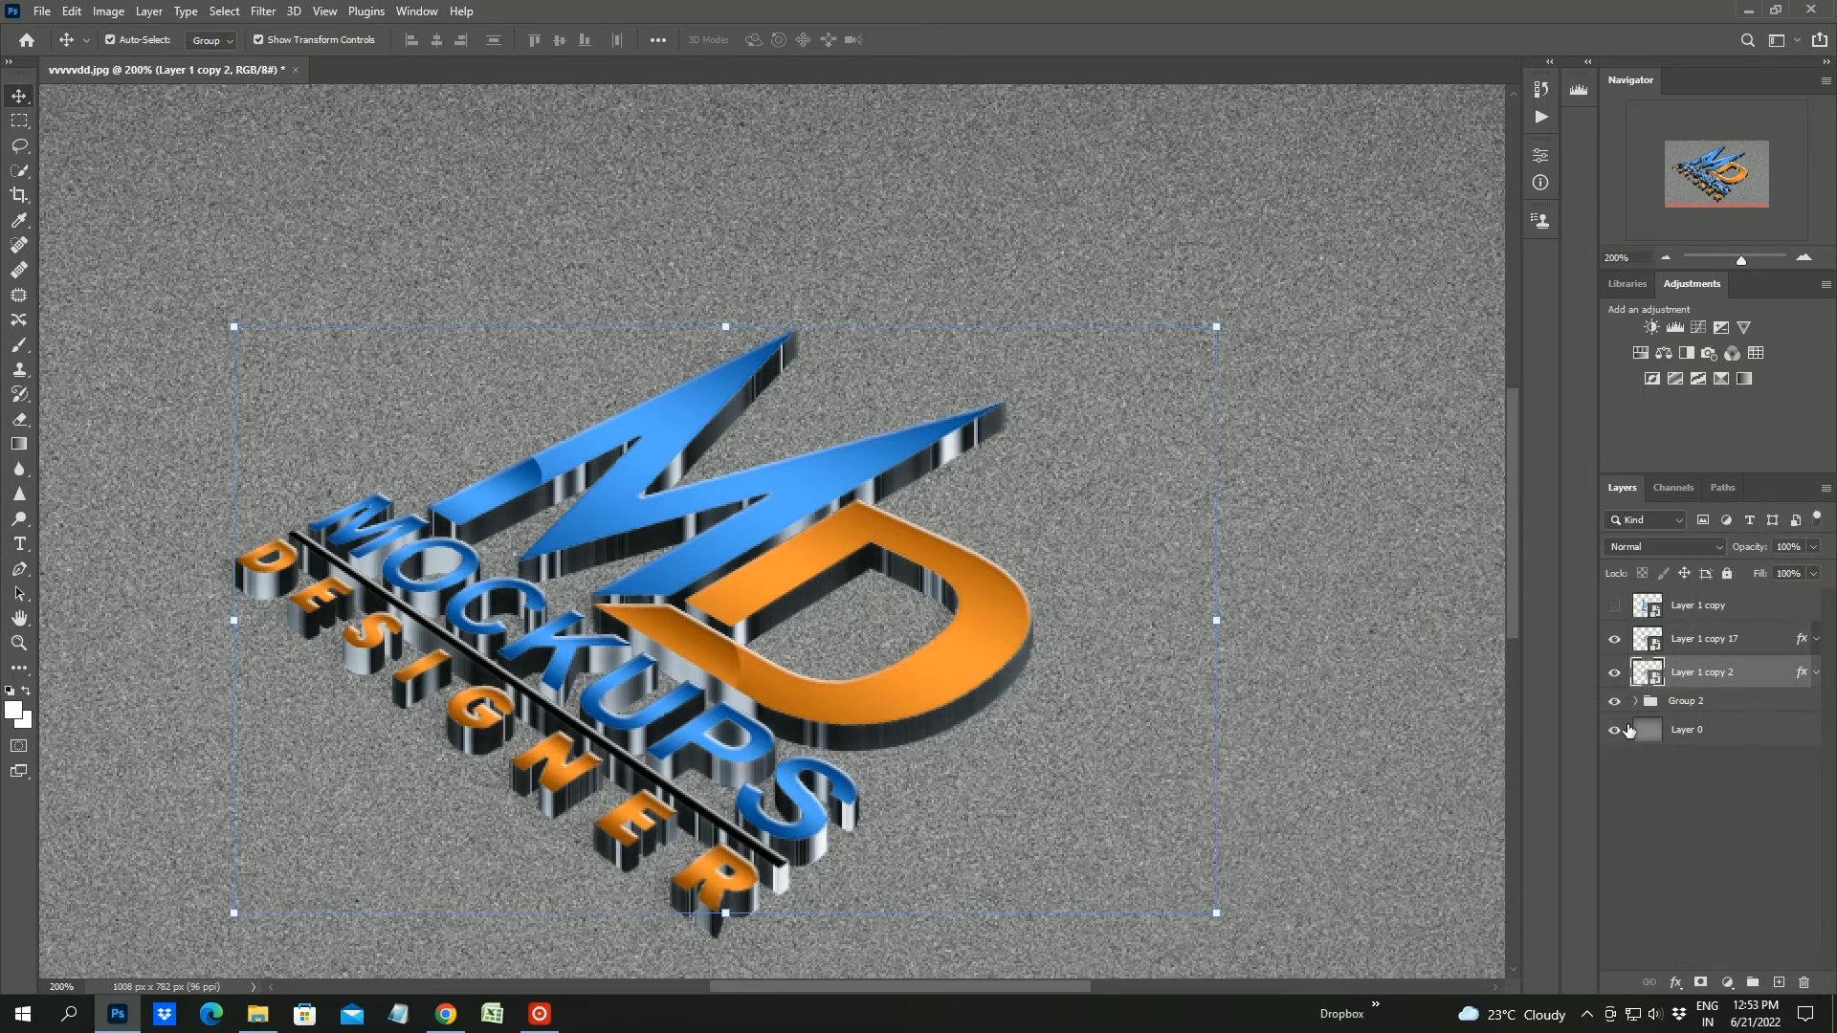
left_click(1691, 801)
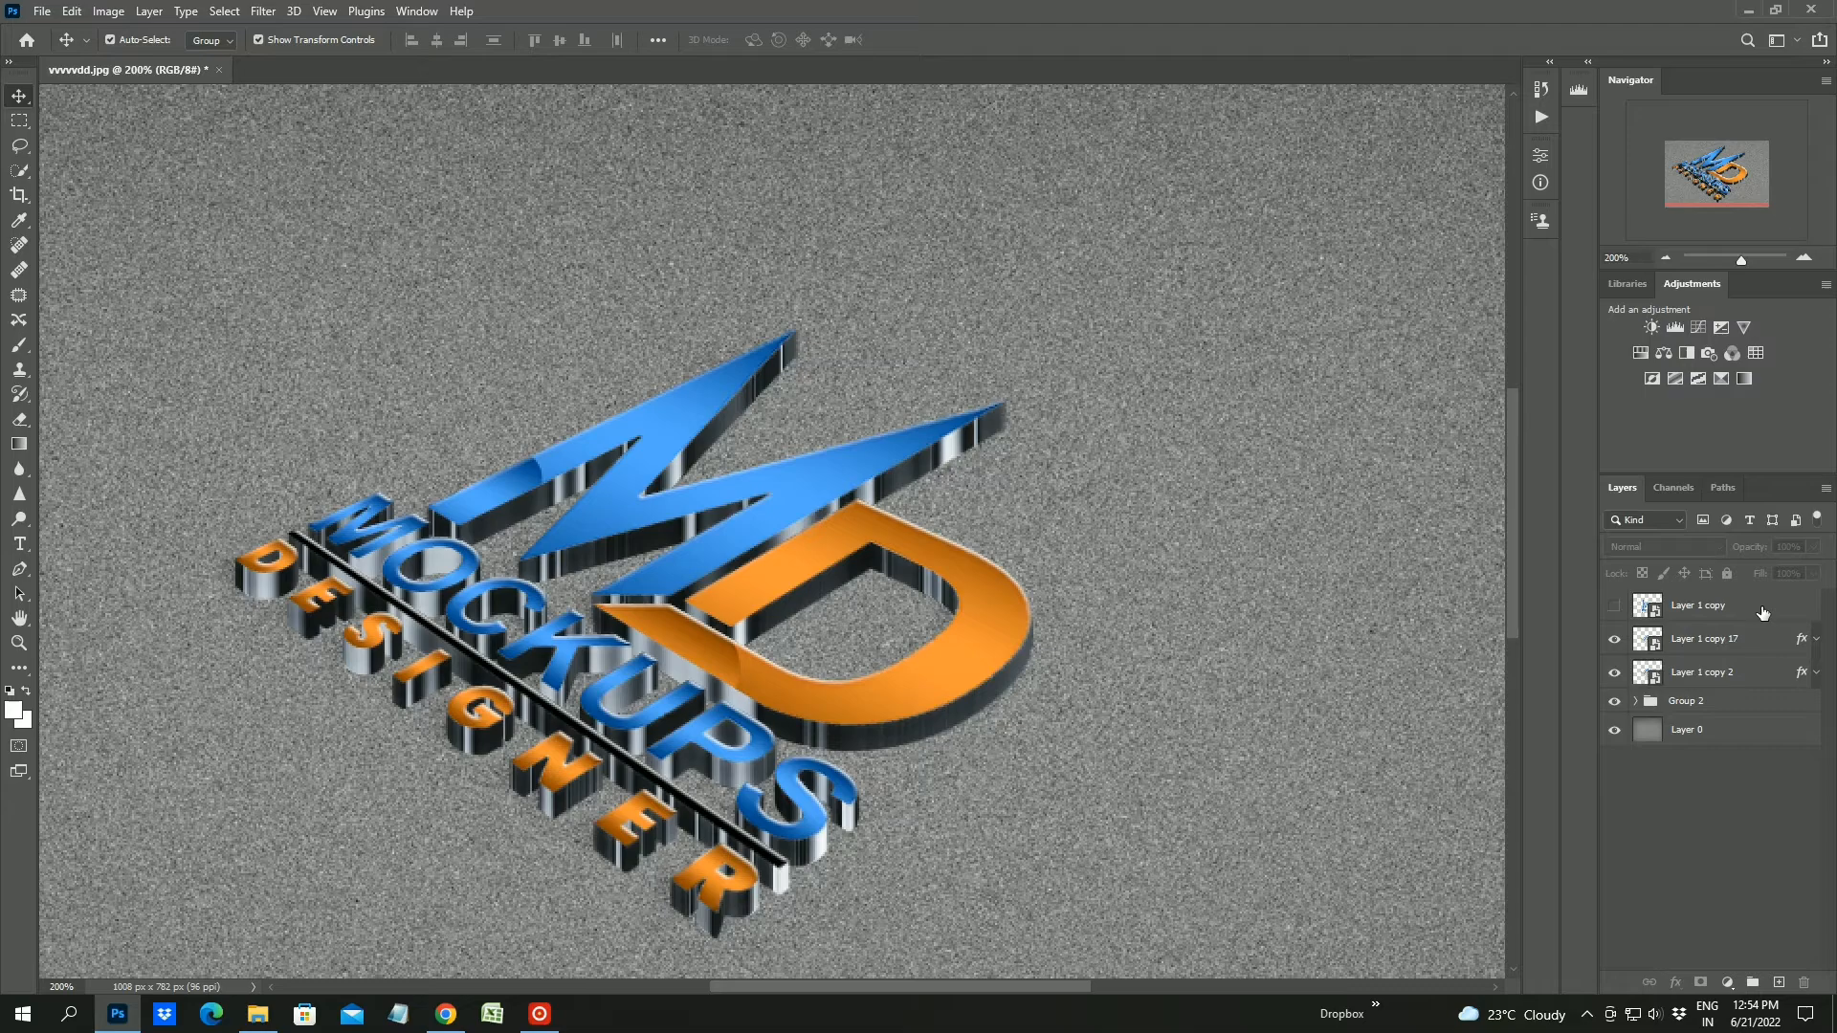
Open ref.png and place its cloudy texture layer over the logo in vvvvvdd.jpg
left_click(1666, 257)
key("ctrl+o")
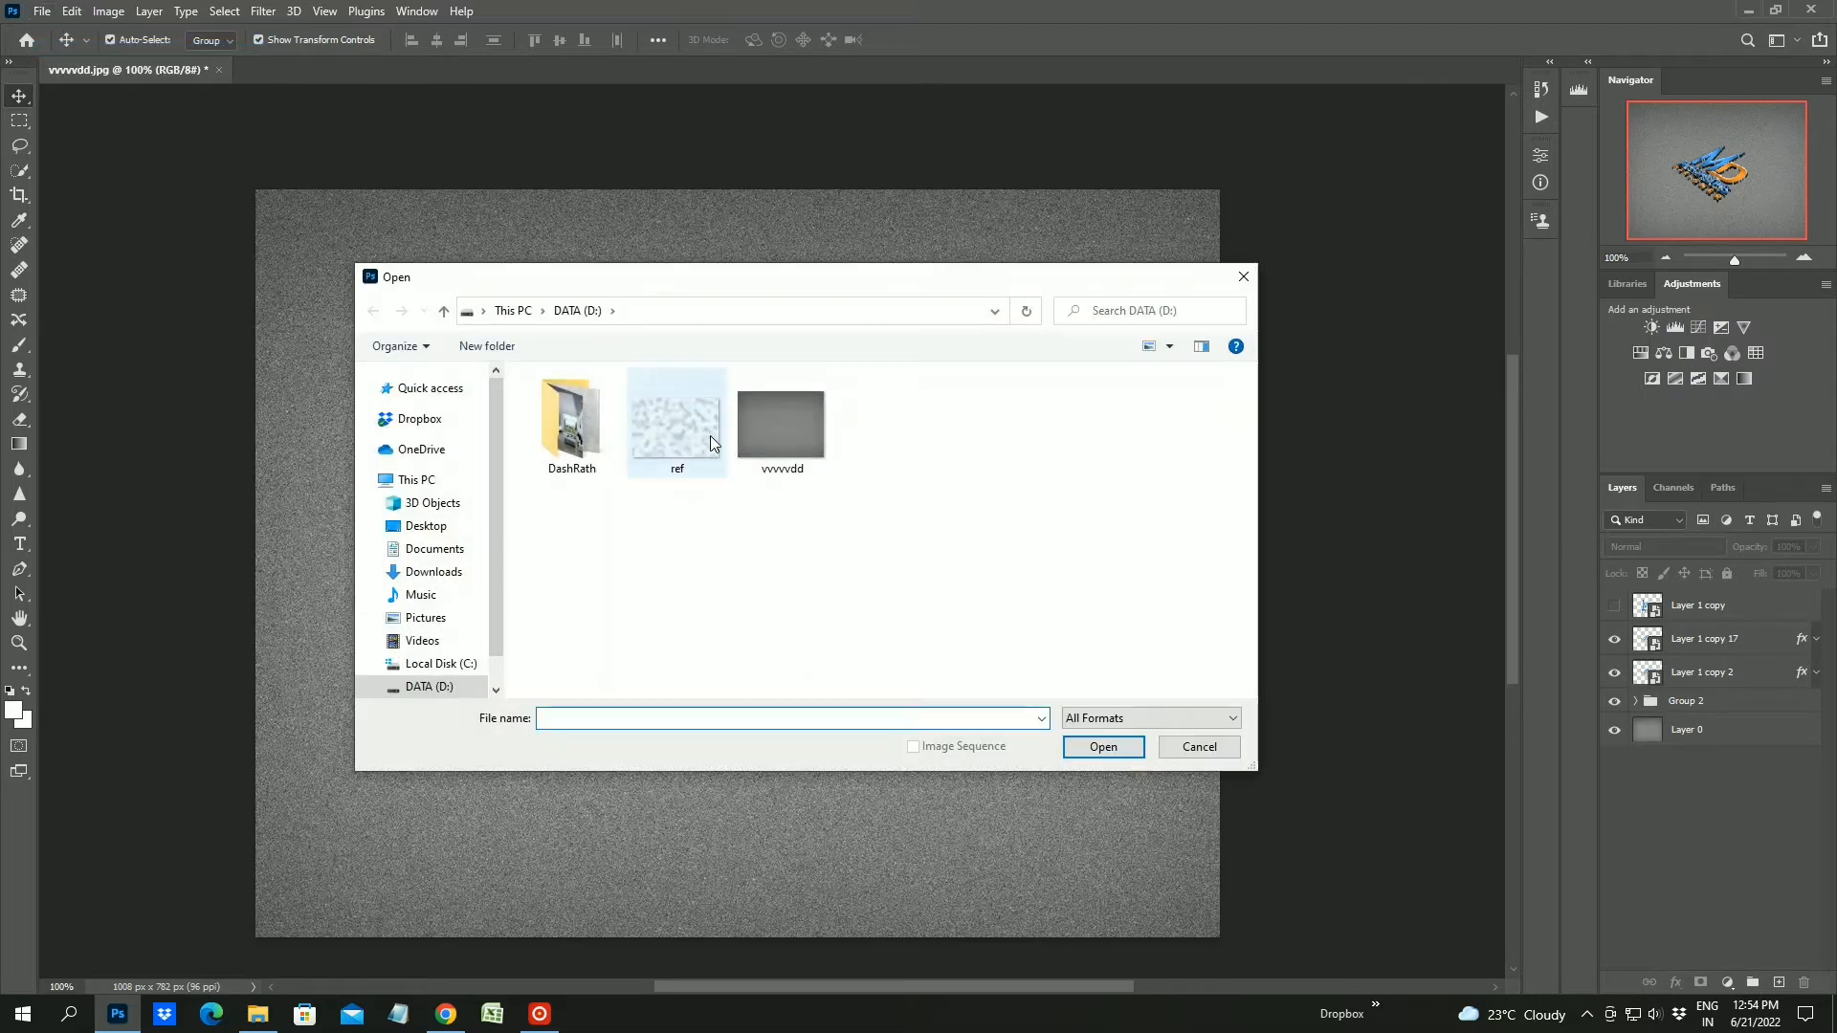
left_click(676, 412)
left_click(1101, 746)
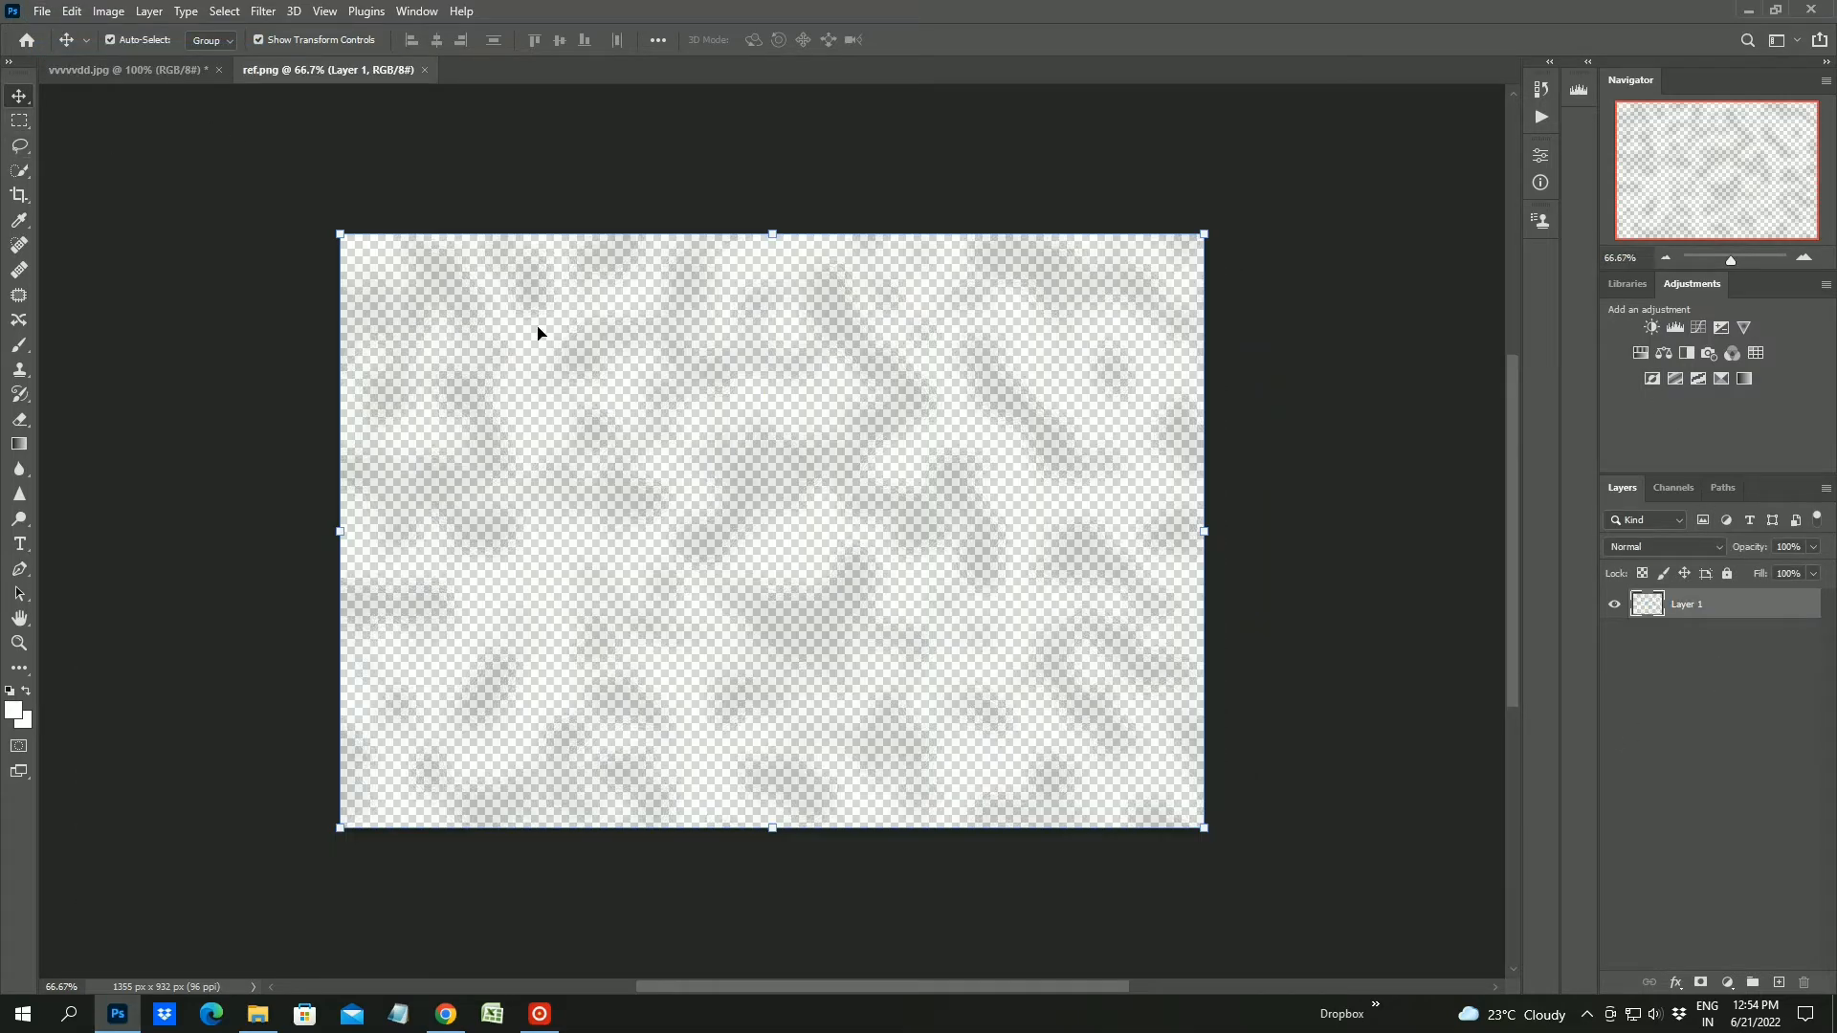
left_click_drag(574, 379, 629, 446)
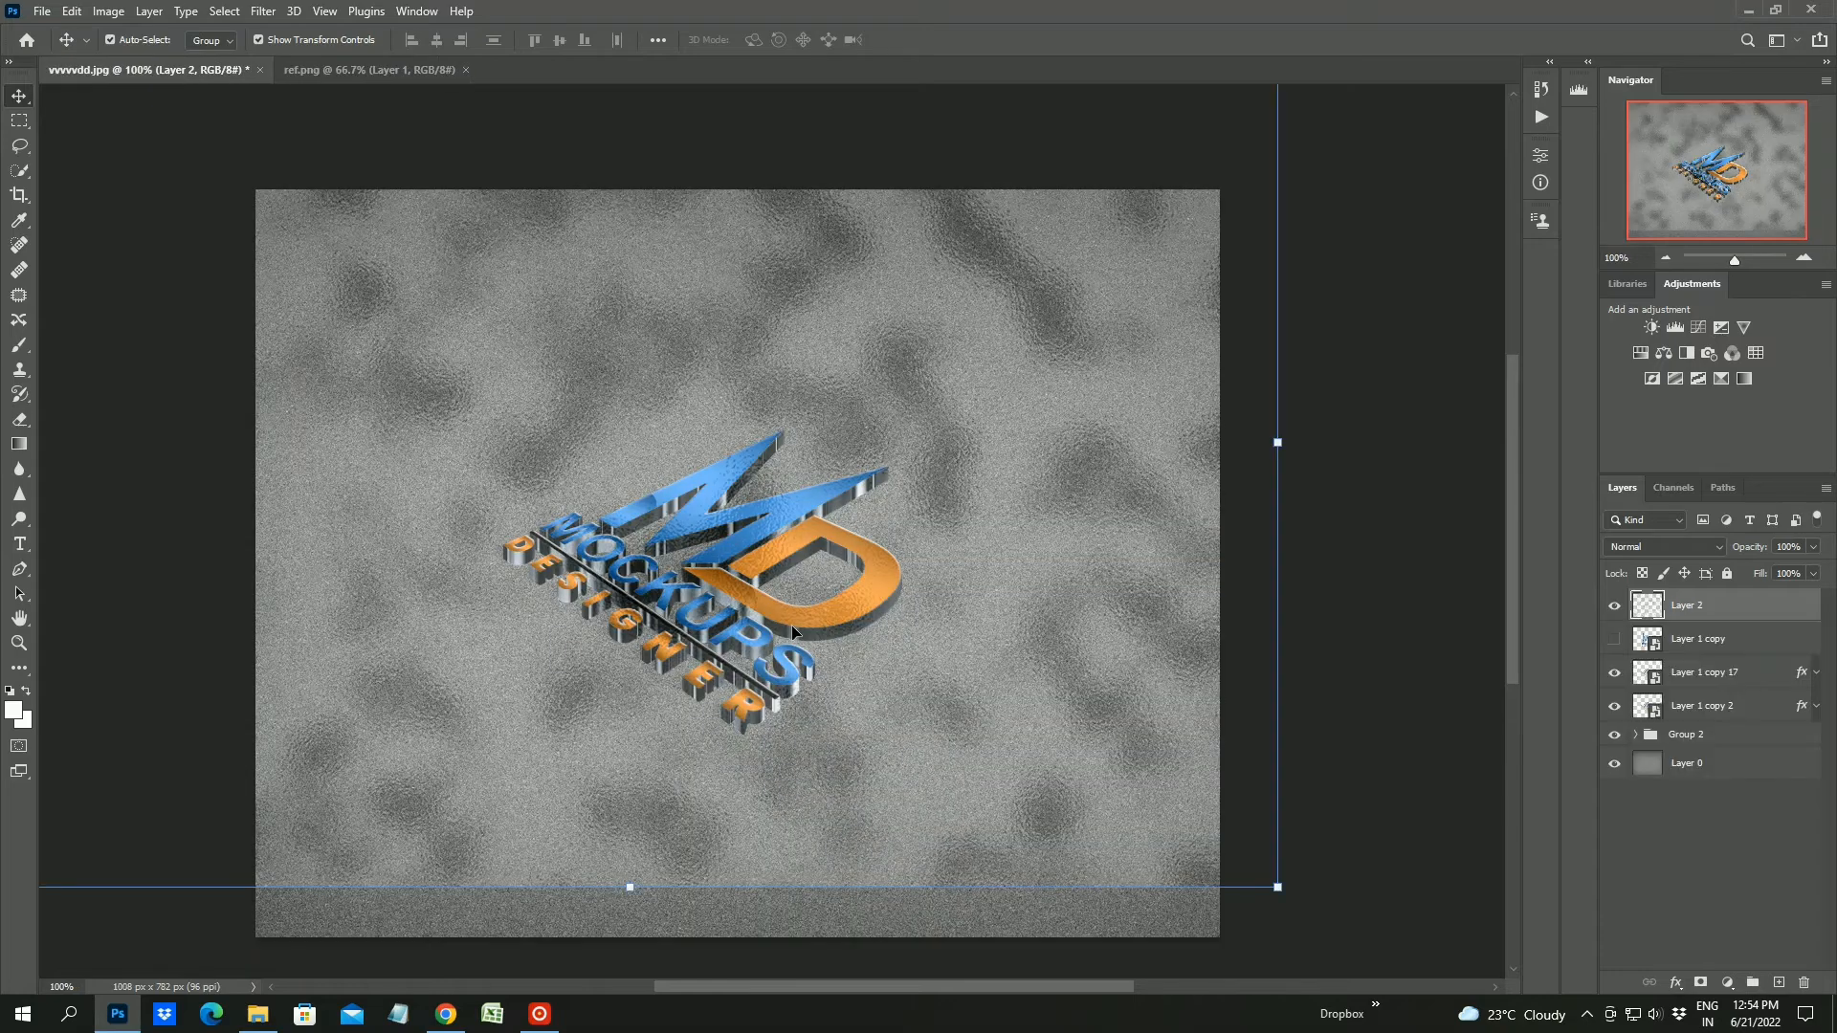
left_click_drag(792, 632, 1014, 697)
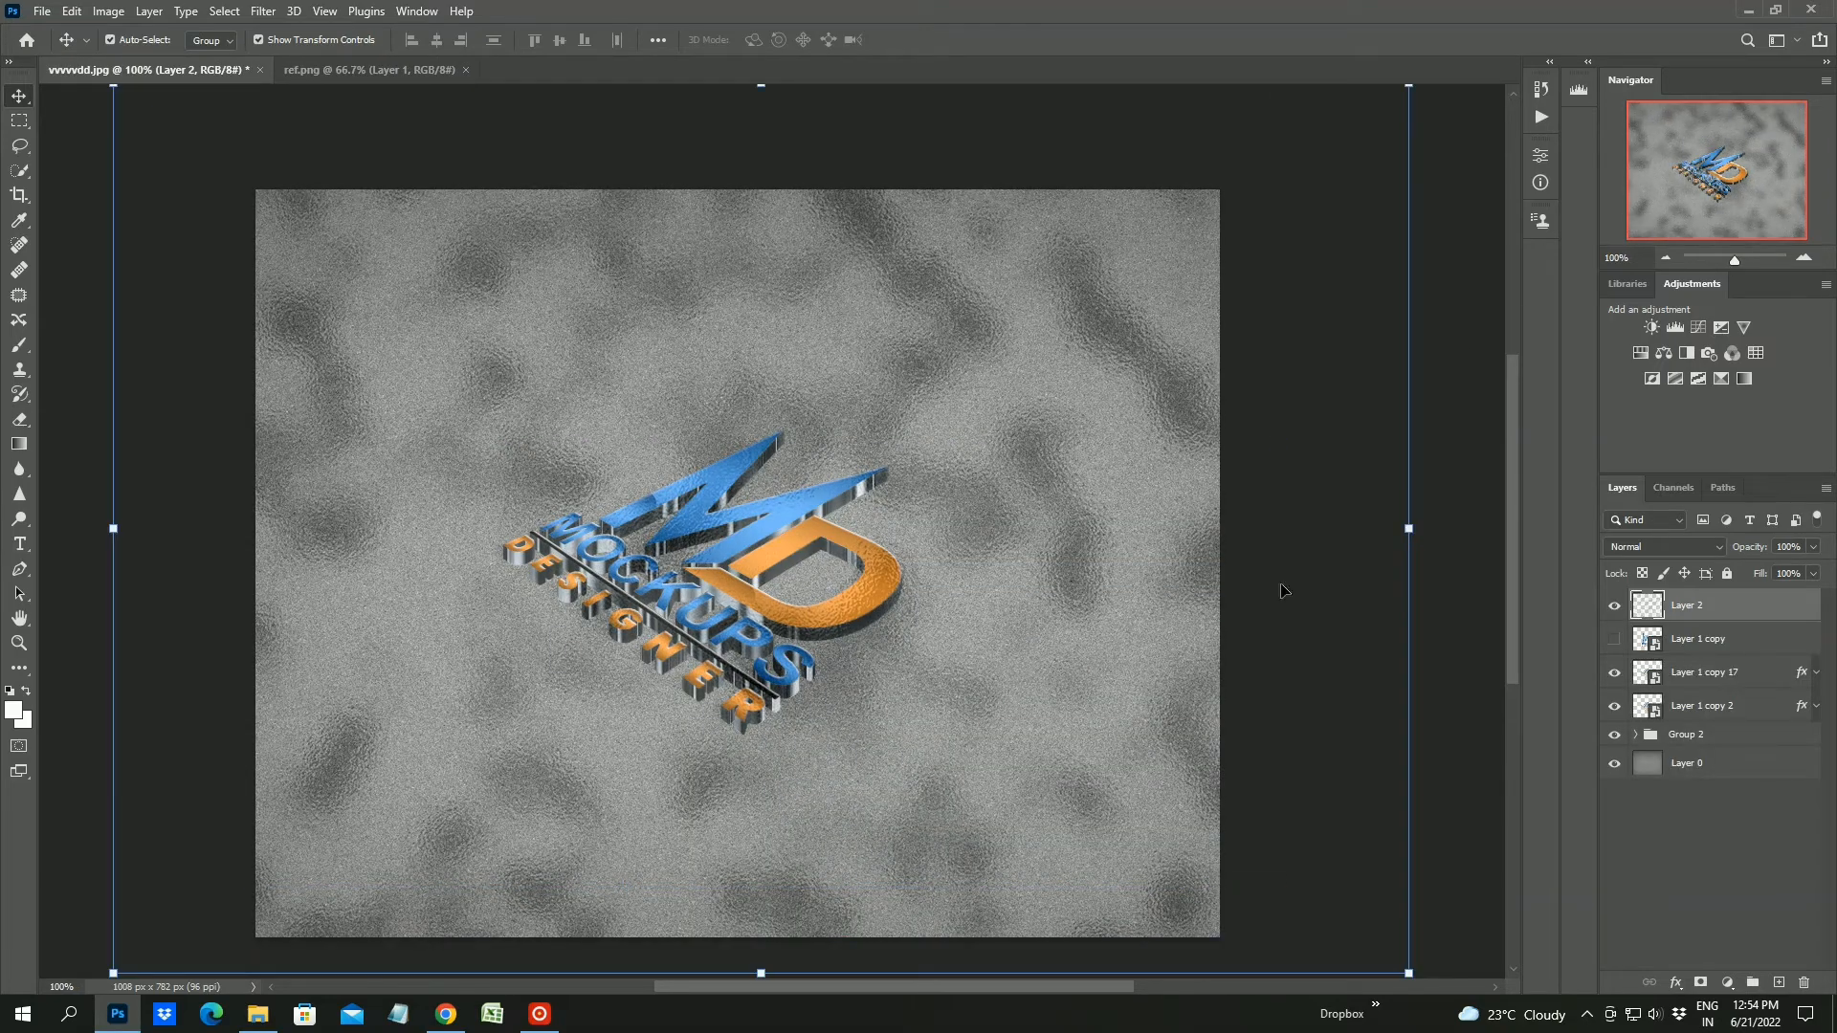
Scale the texture layer to about 84% and position it so that it covers the whole canvas
key("ctrl+minus")
key("ctrl+t")
left_click_drag(330, 227, 422, 291)
left_click_drag(1195, 824, 1160, 801)
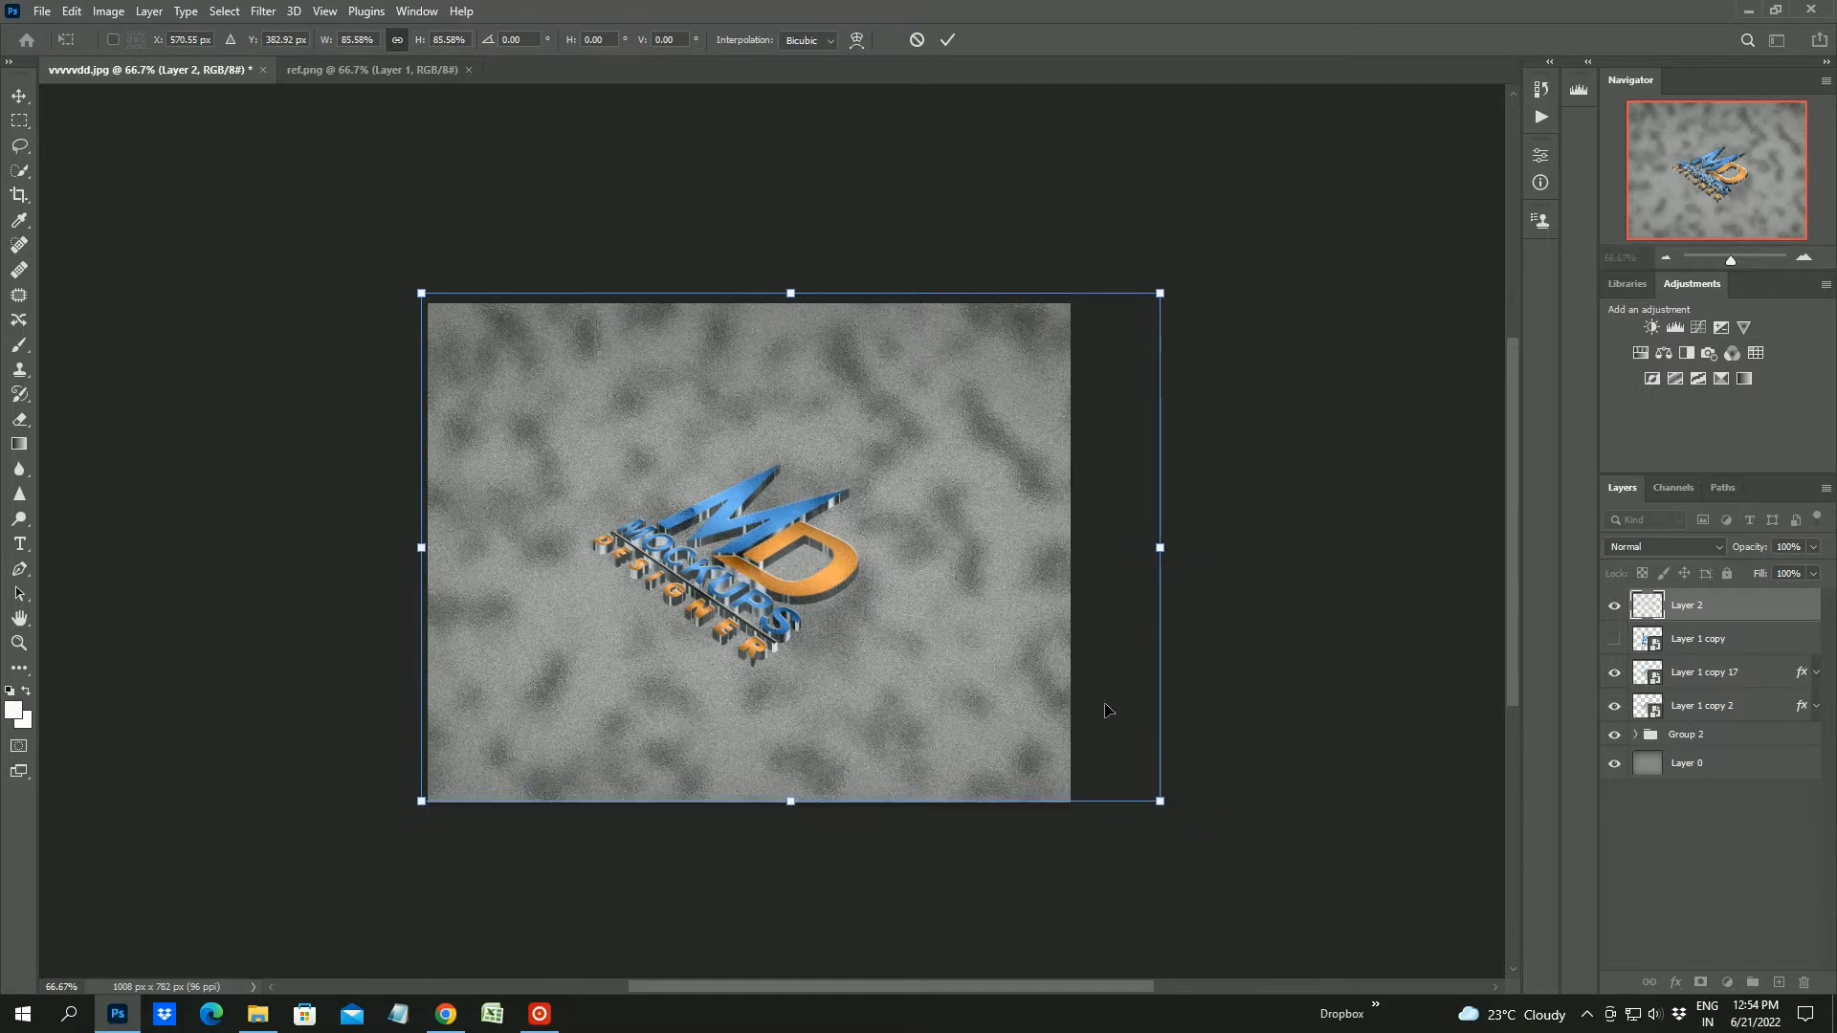
left_click_drag(1160, 292, 1146, 302)
left_click_drag(930, 517, 902, 519)
key("Return")
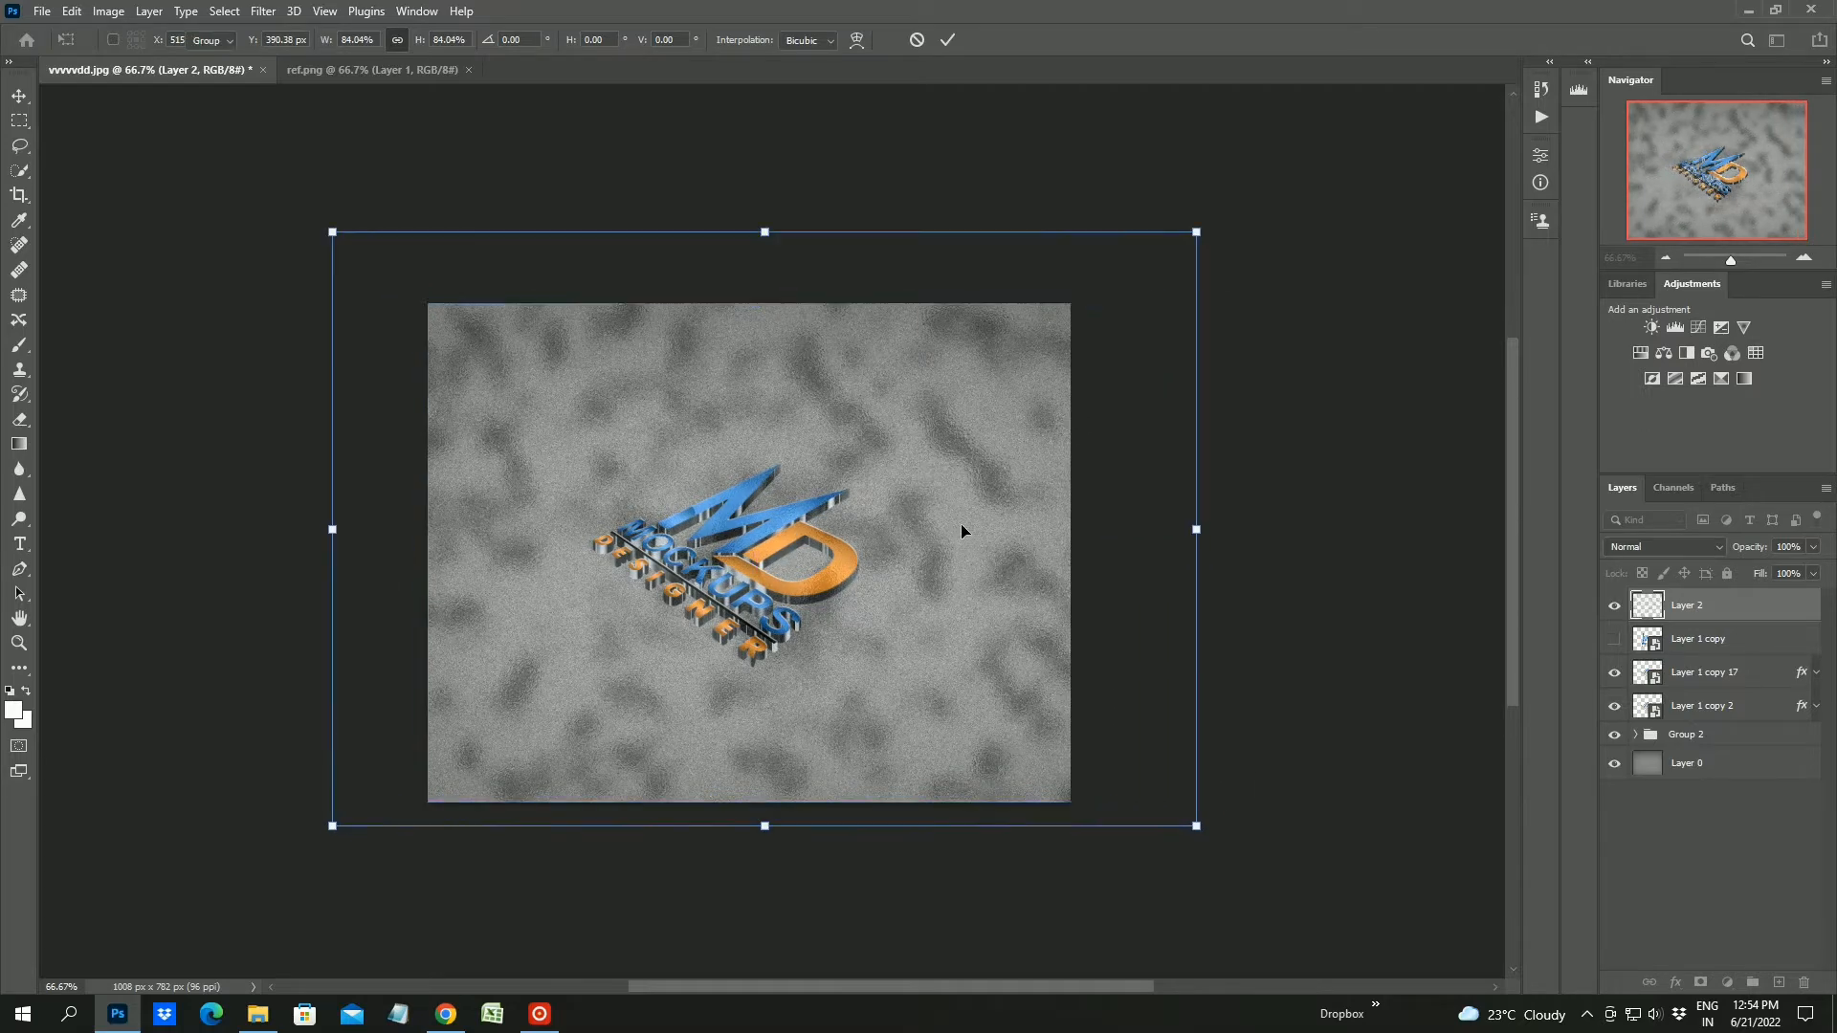
left_click(1804, 259)
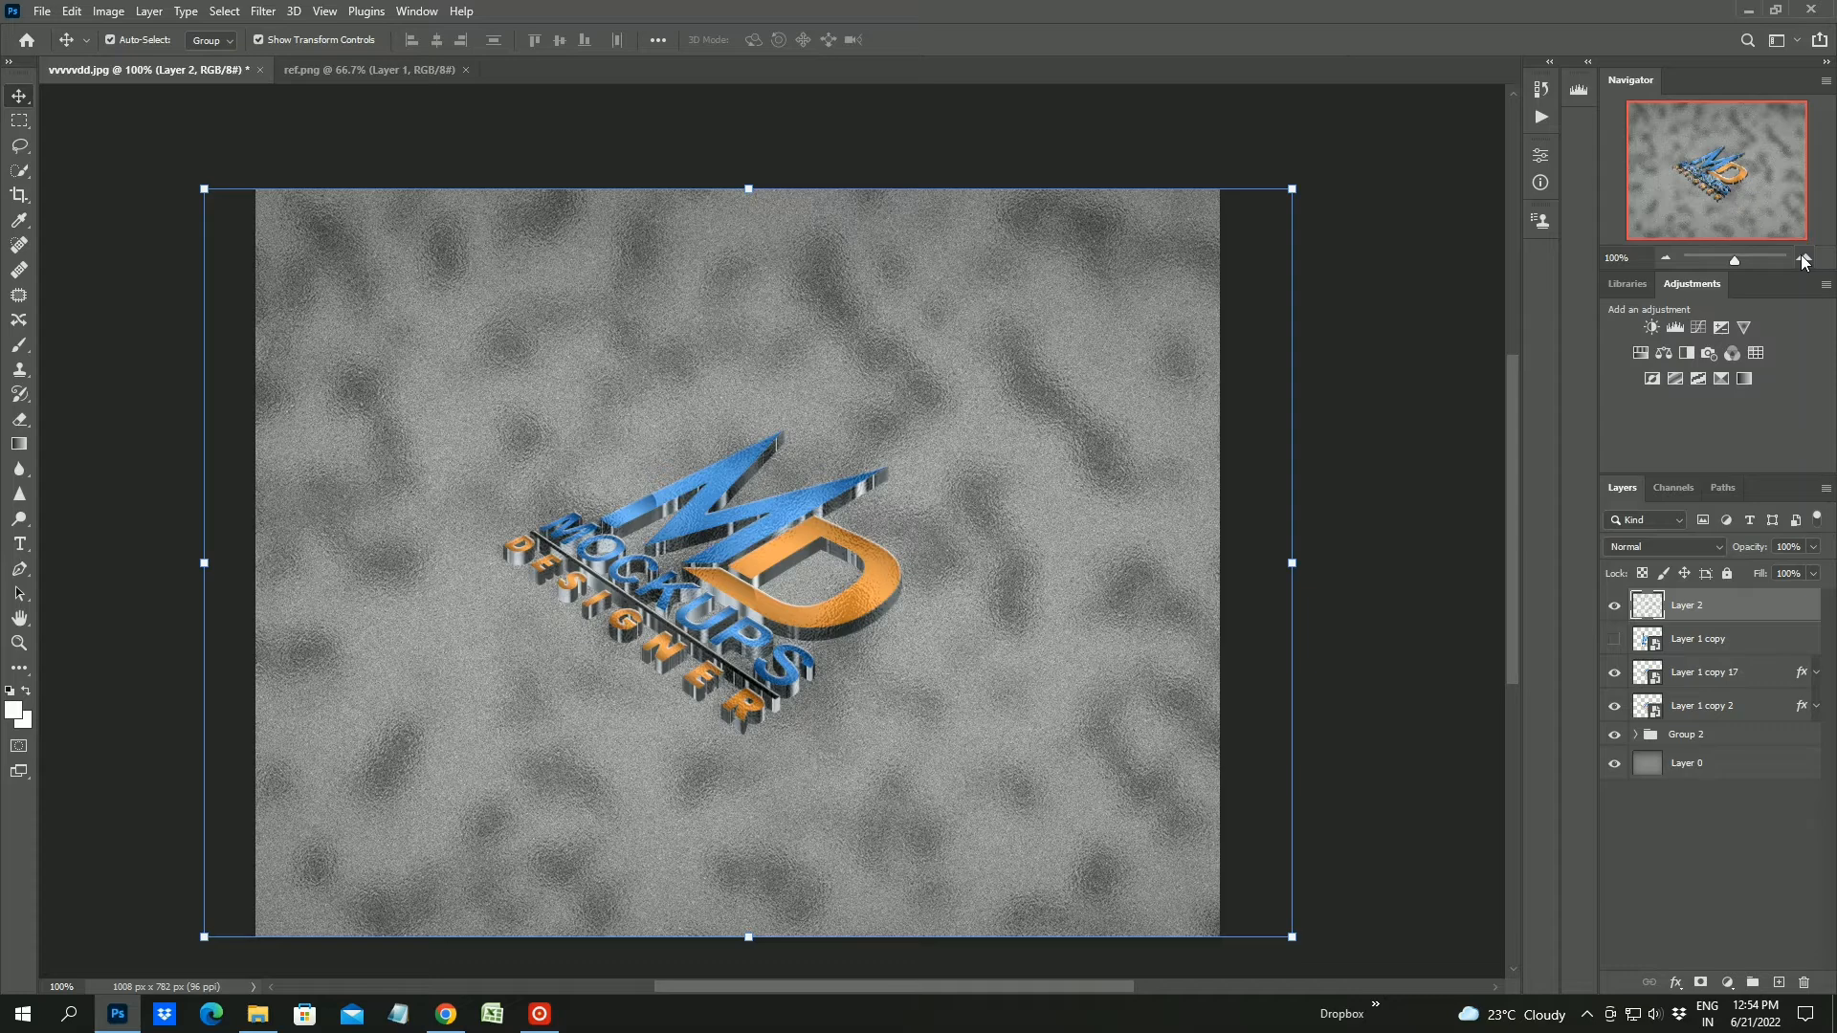
Move Layer 2 in the layer stack to directly between Layer 1 copy 17 and Layer 1 copy 2
left_click_drag(1737, 609, 1751, 656)
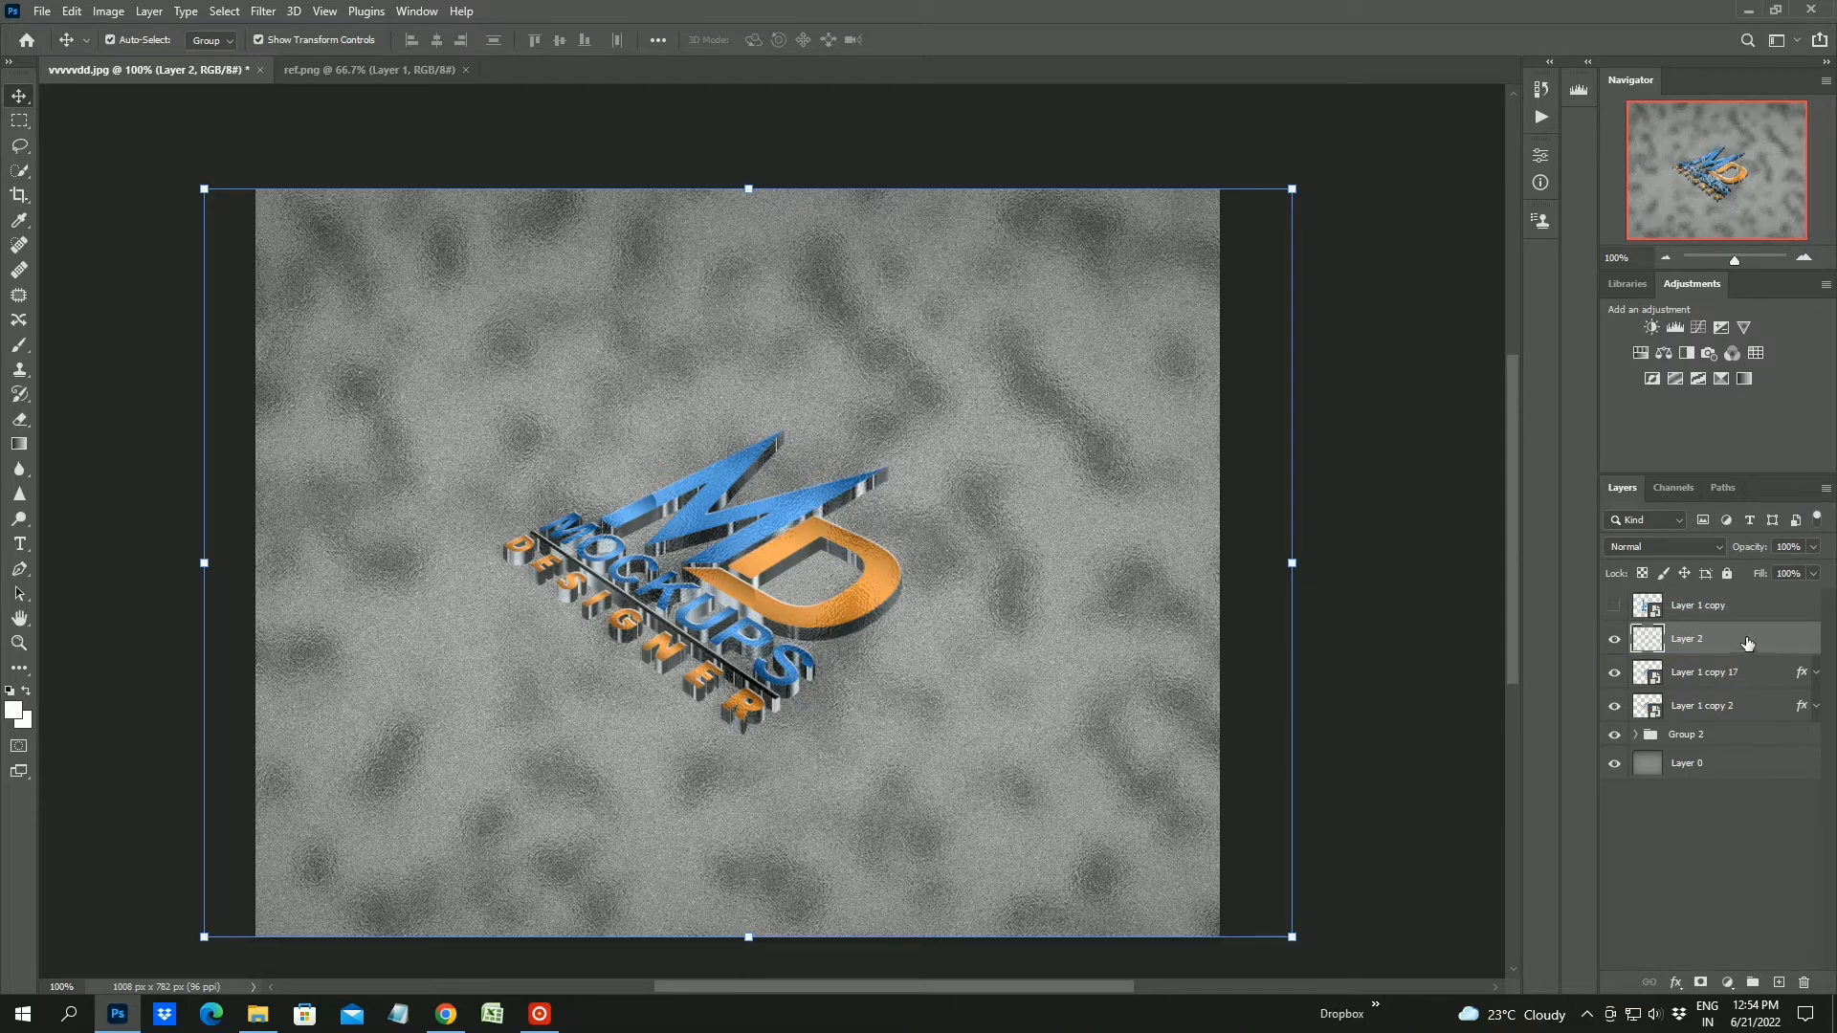
left_click(1615, 706)
left_click(1615, 706)
left_click_drag(1711, 651, 1743, 683)
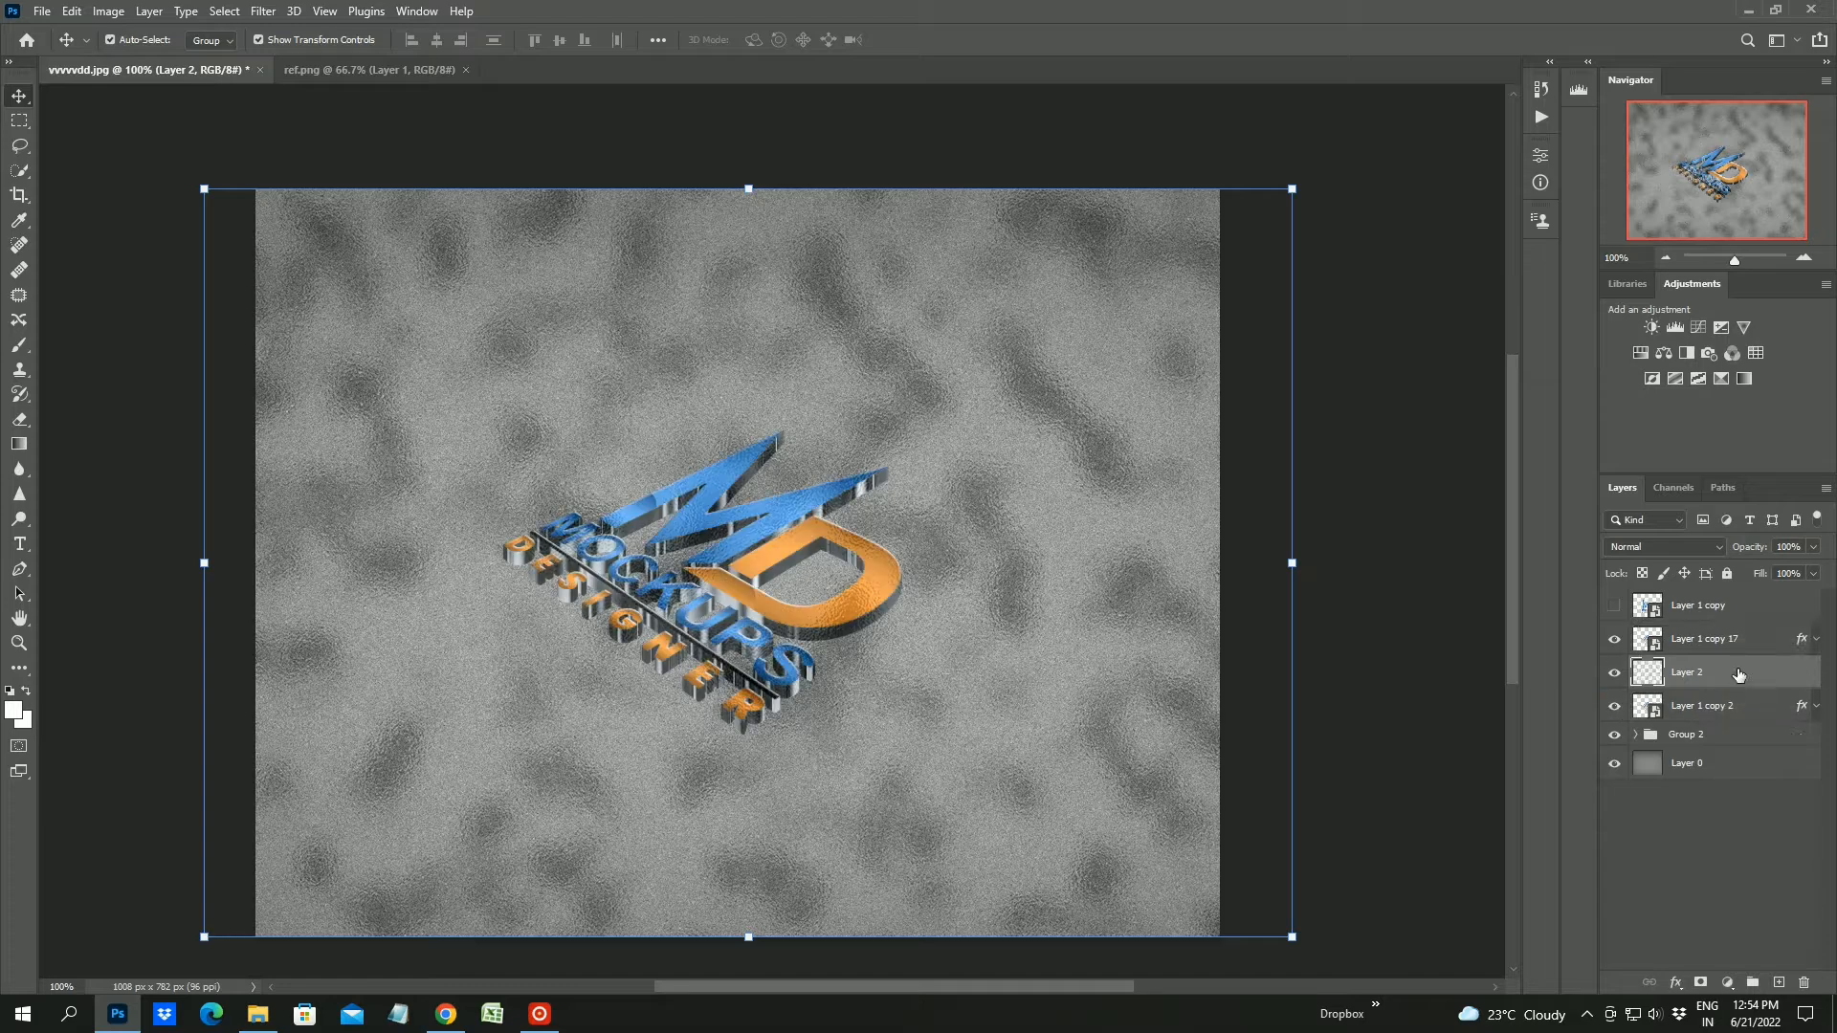
Clip Layer 2 to Layer 1 copy 2 as a clipping mask and lower its opacity to about 76%
right_click(1739, 675)
left_click(1678, 608)
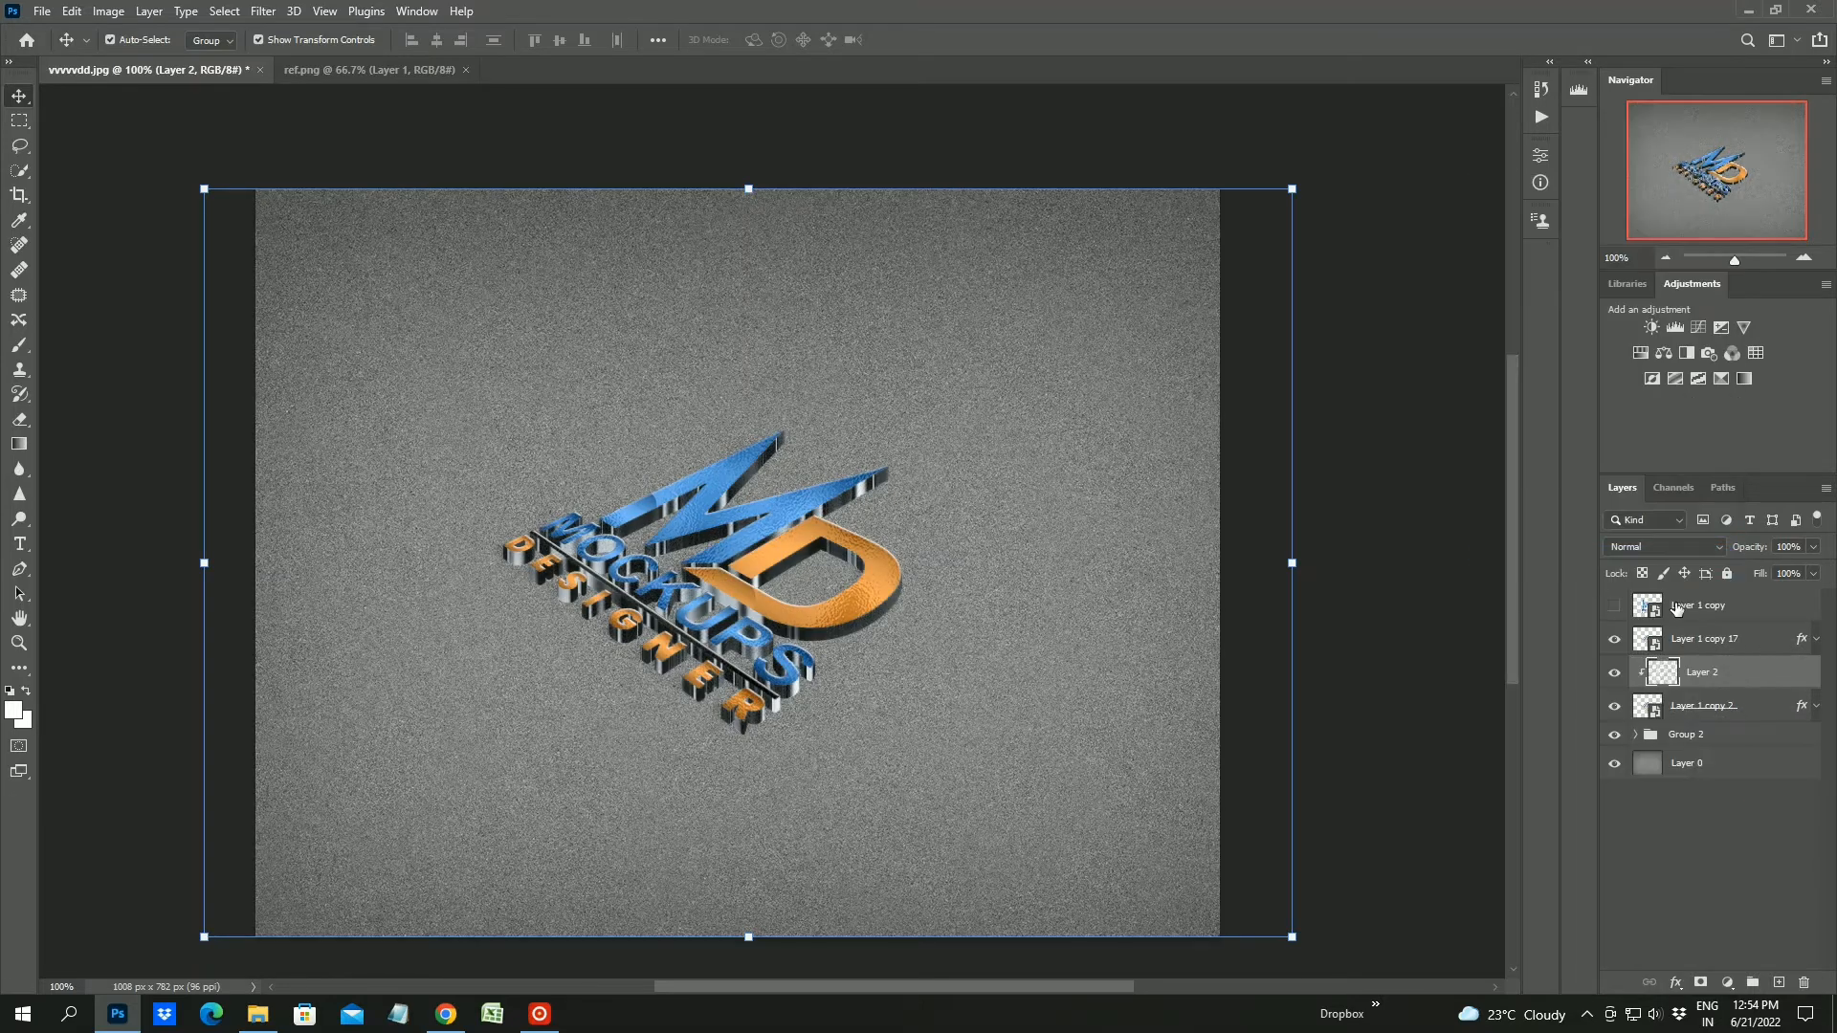
left_click(1813, 547)
left_click_drag(1813, 574, 1795, 577)
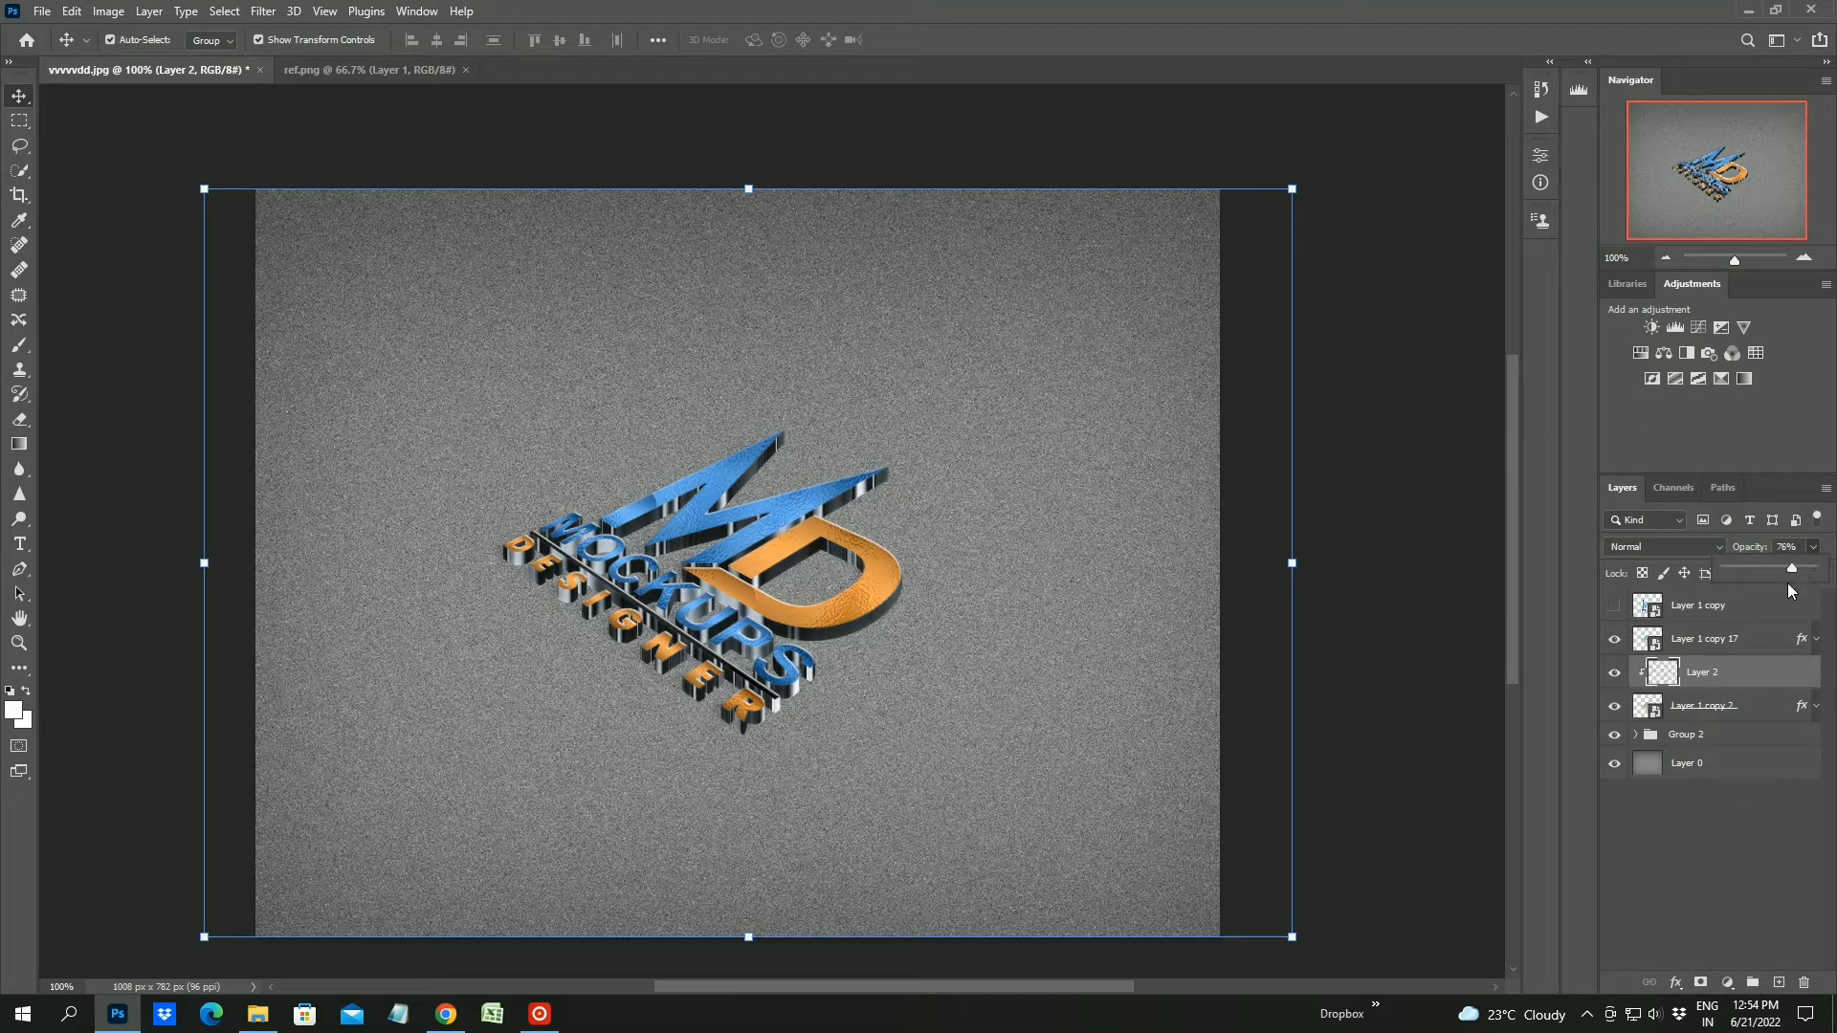
left_click(1780, 825)
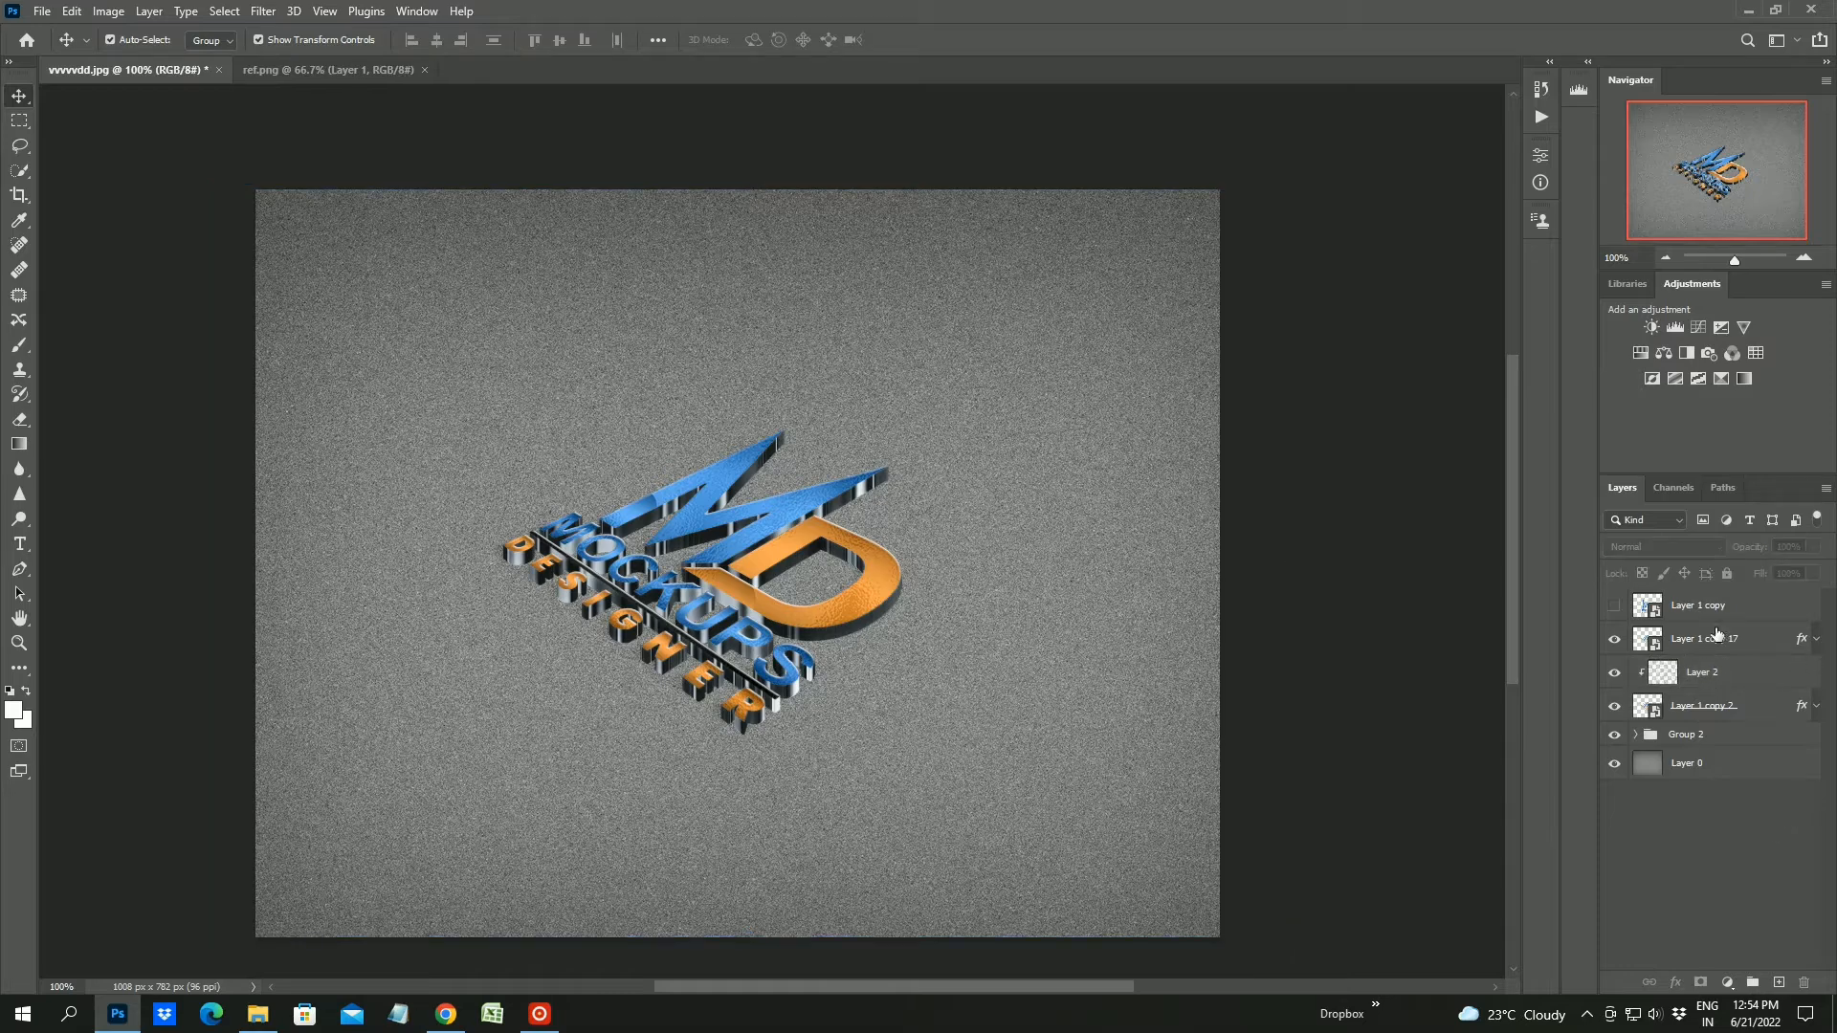
Group Layer 1 copy 17, Layer 2 and Layer 1 copy 2 together
left_click(1753, 674, "ctrl")
left_click(1755, 717, "shift")
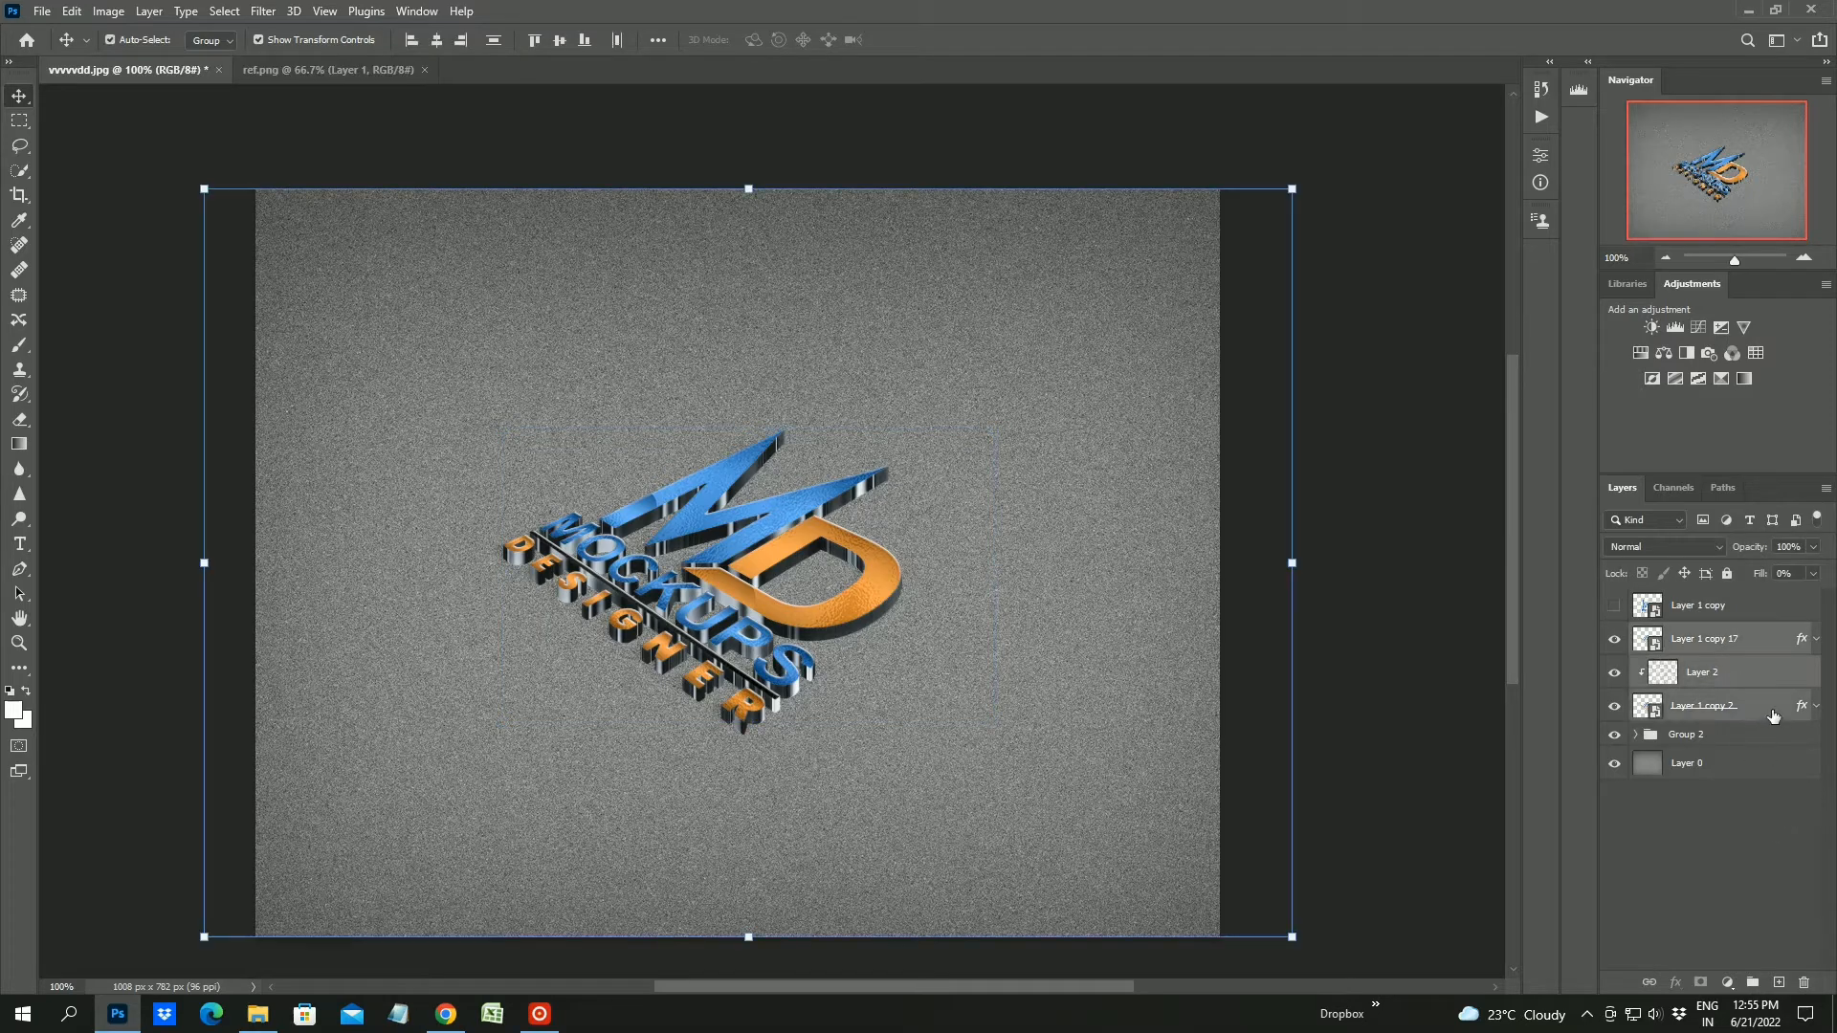
key("ctrl+g")
Rename Group 1 inside Group 2 to "dep."
left_click(1691, 660)
left_click(1637, 659)
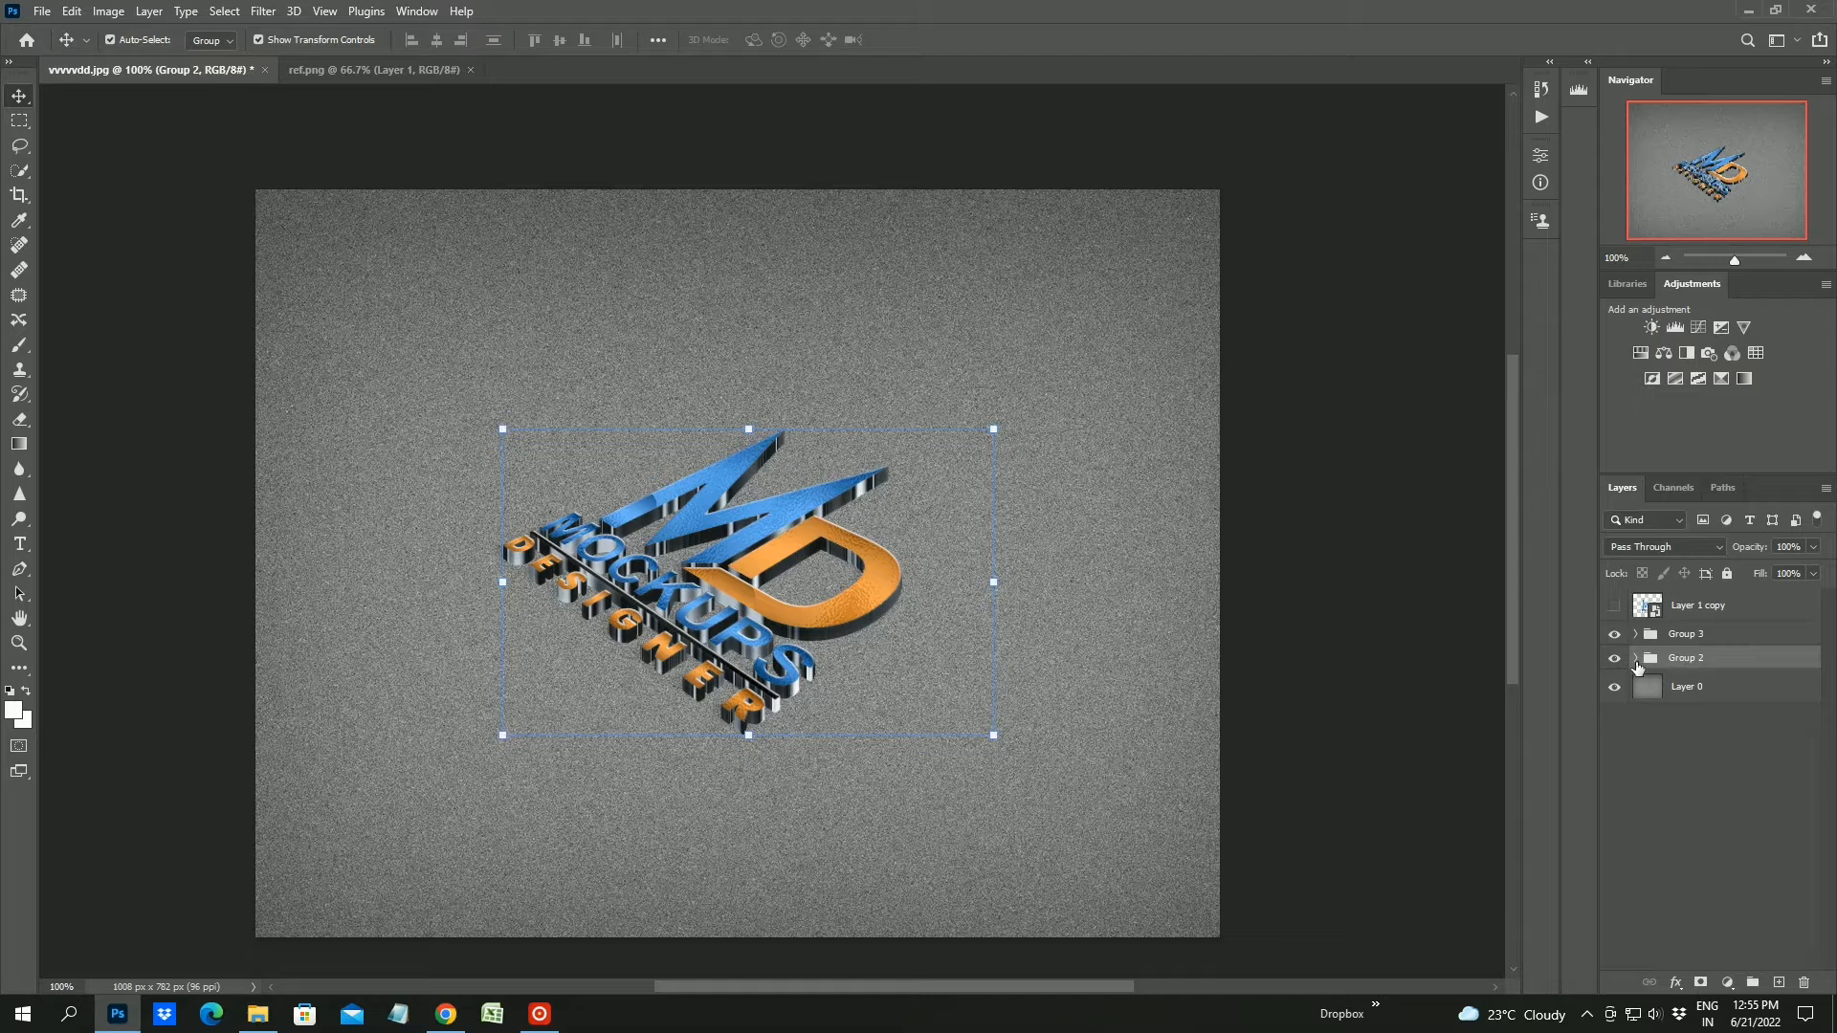
double_click(1700, 760)
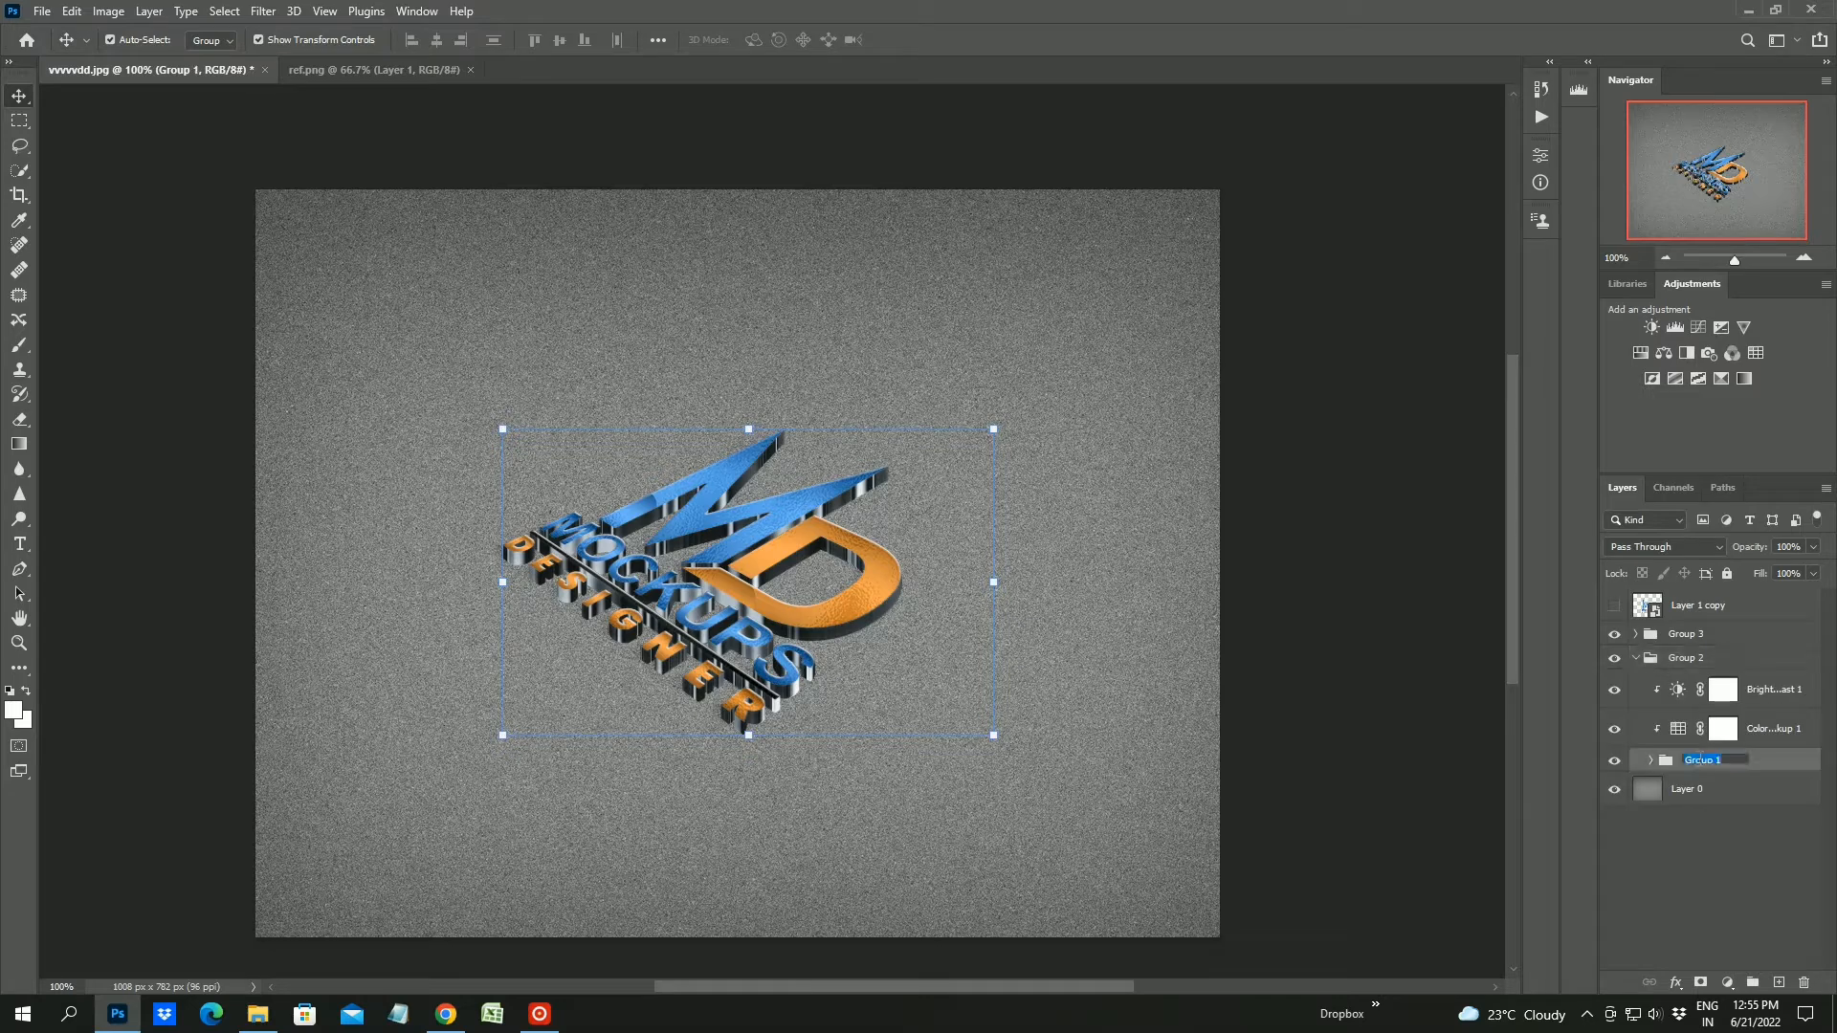
type("dep")
left_click(1725, 877)
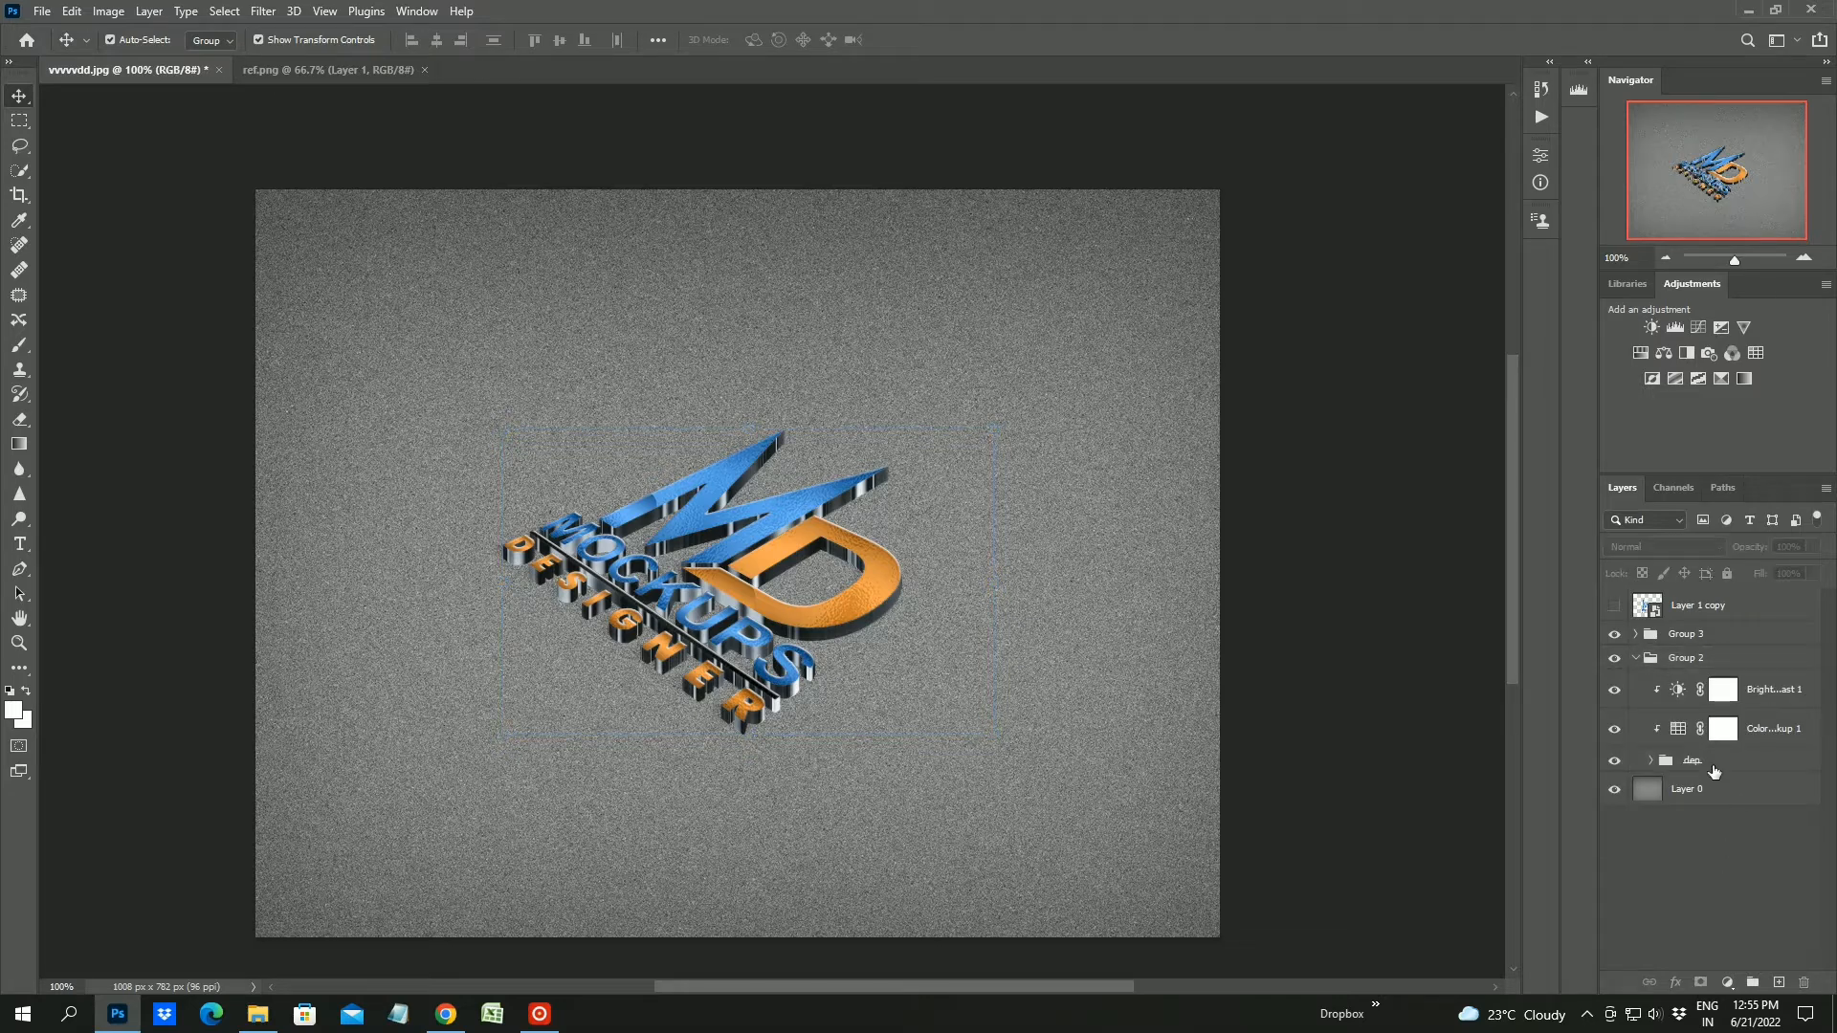
Duplicate Layer 1 from the dep. group and move the copy out of the groups, directly above Layer 0
left_click(1649, 762)
left_click_drag(1830, 704, 1829, 875)
left_click(1757, 931)
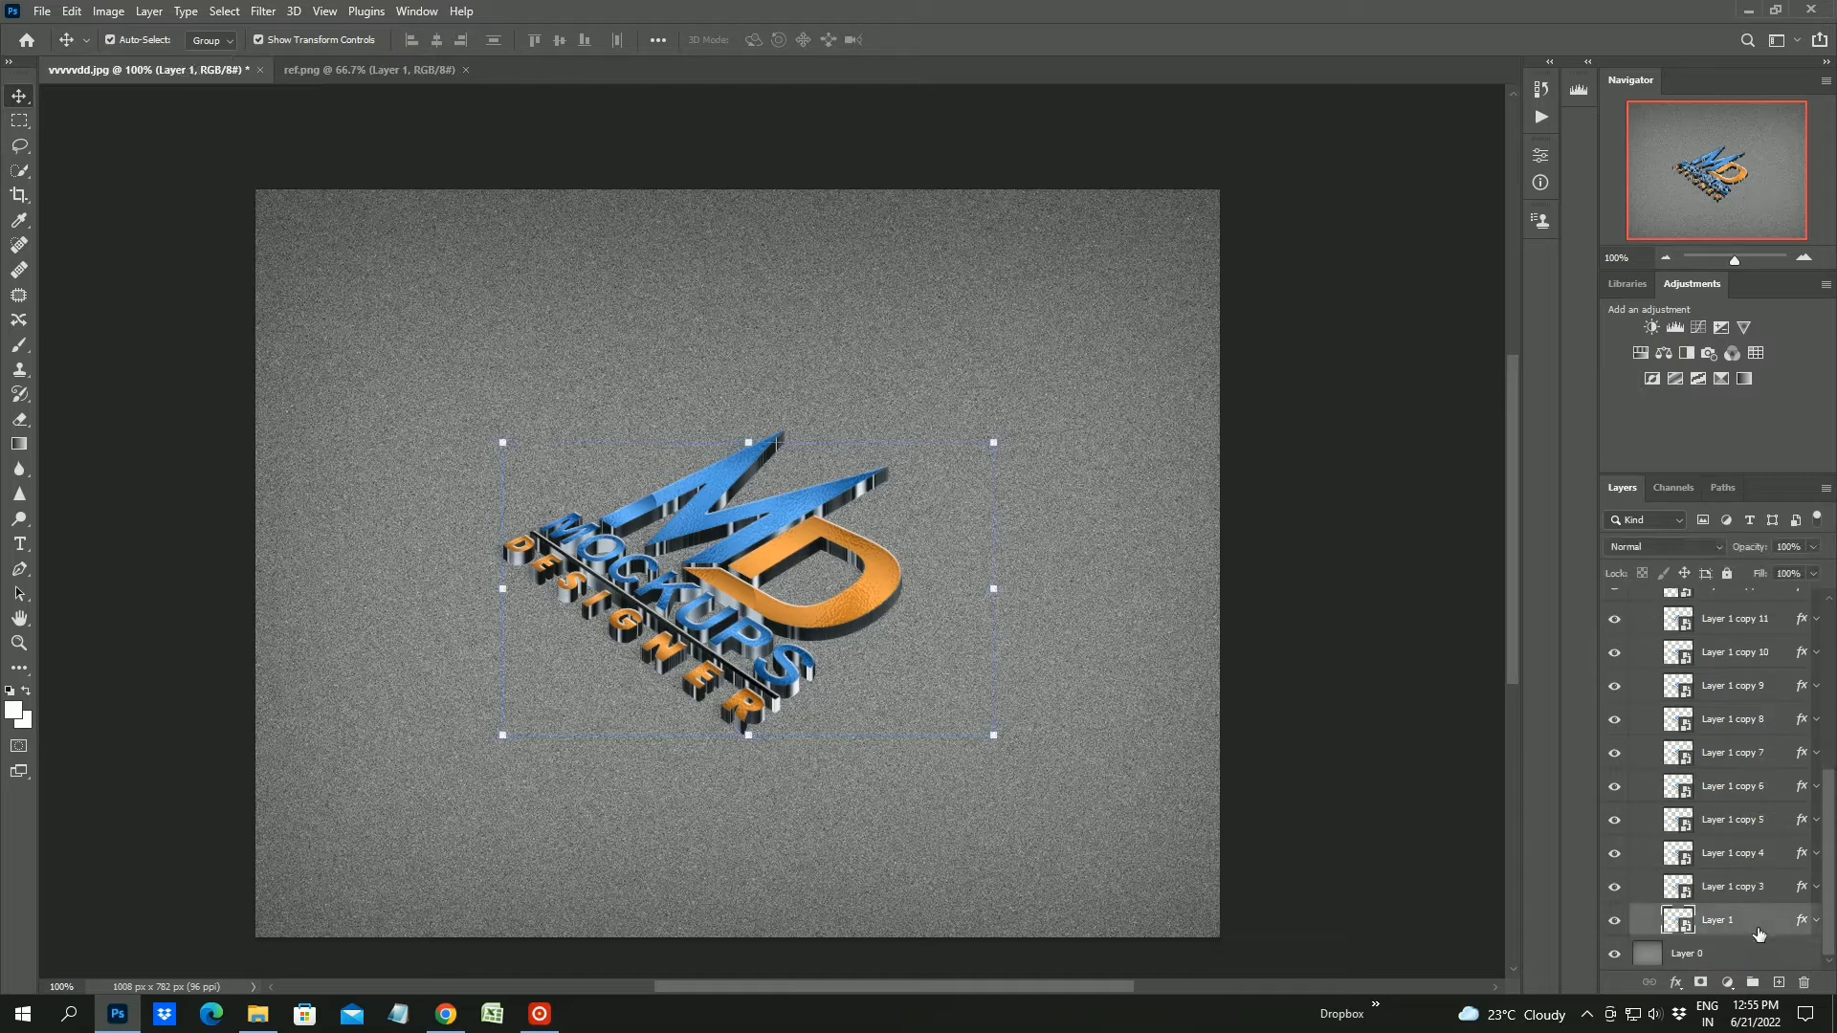
key("ctrl+j")
left_click_drag(1830, 939, 1807, 967)
left_click_drag(1776, 889, 1780, 943)
left_click_drag(1830, 847, 1810, 661)
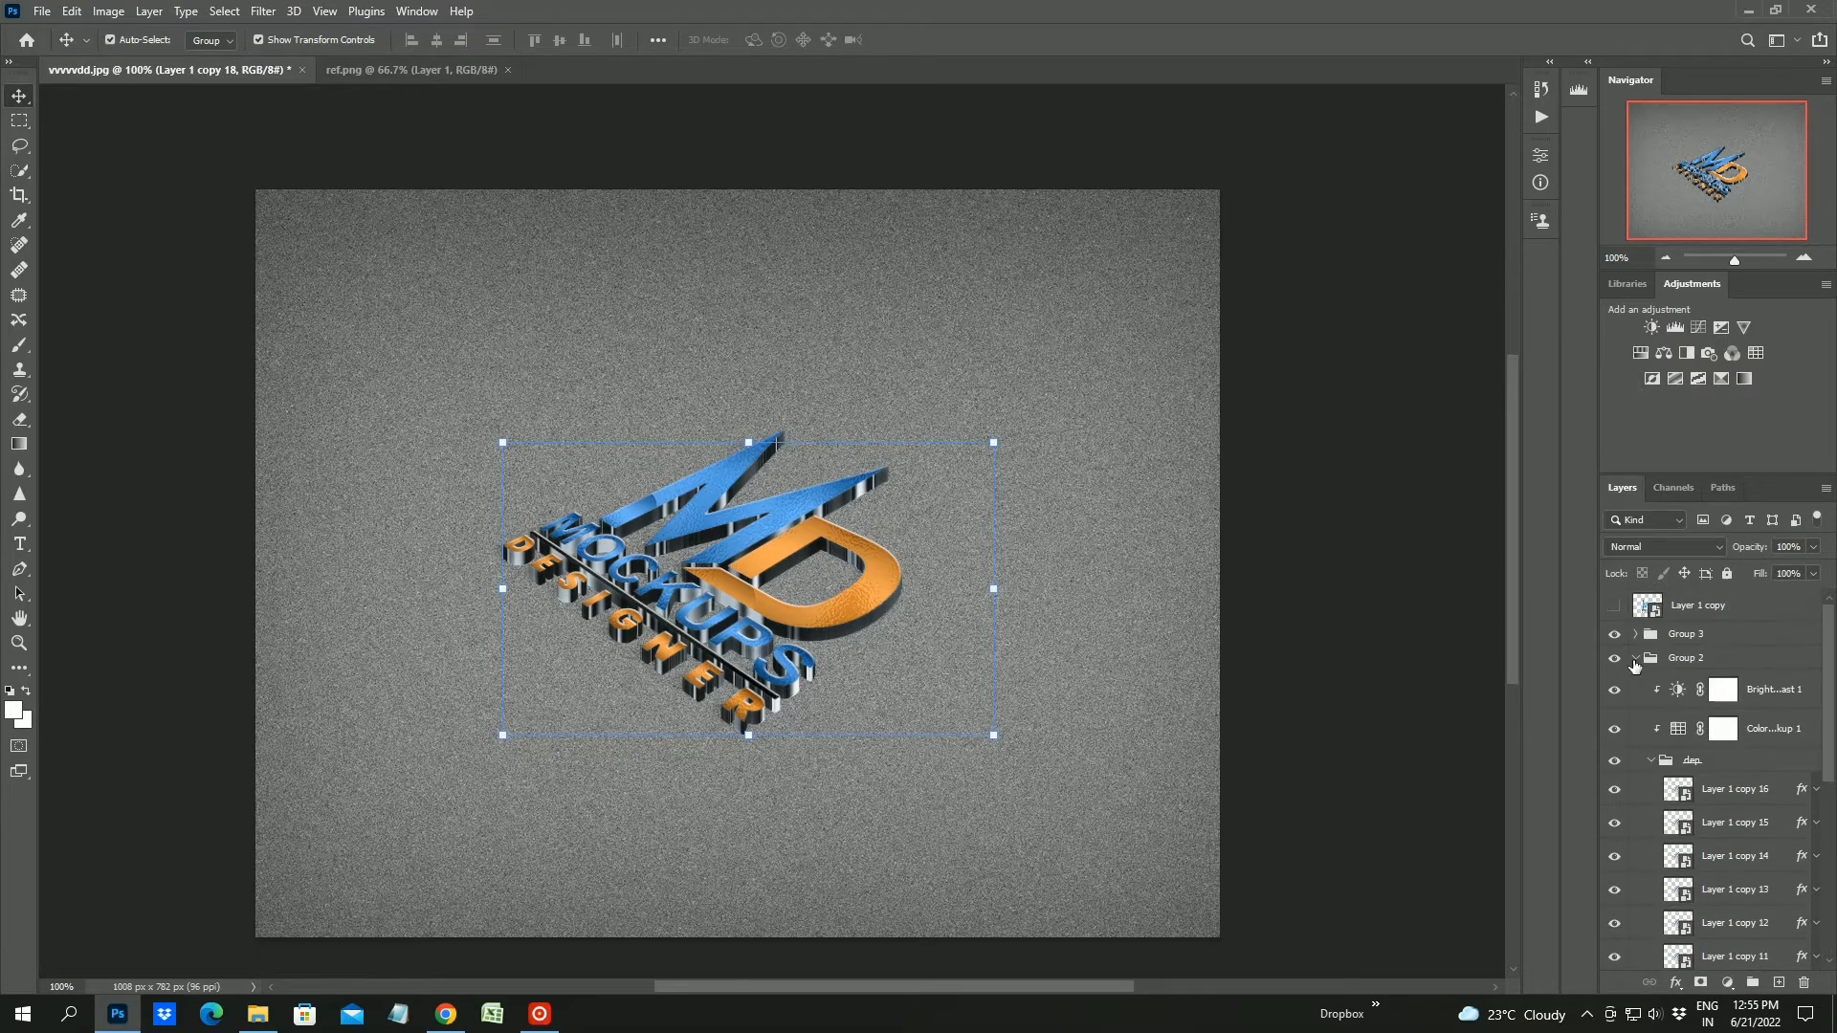
left_click(1635, 659)
left_click(1712, 782)
left_click(1722, 686)
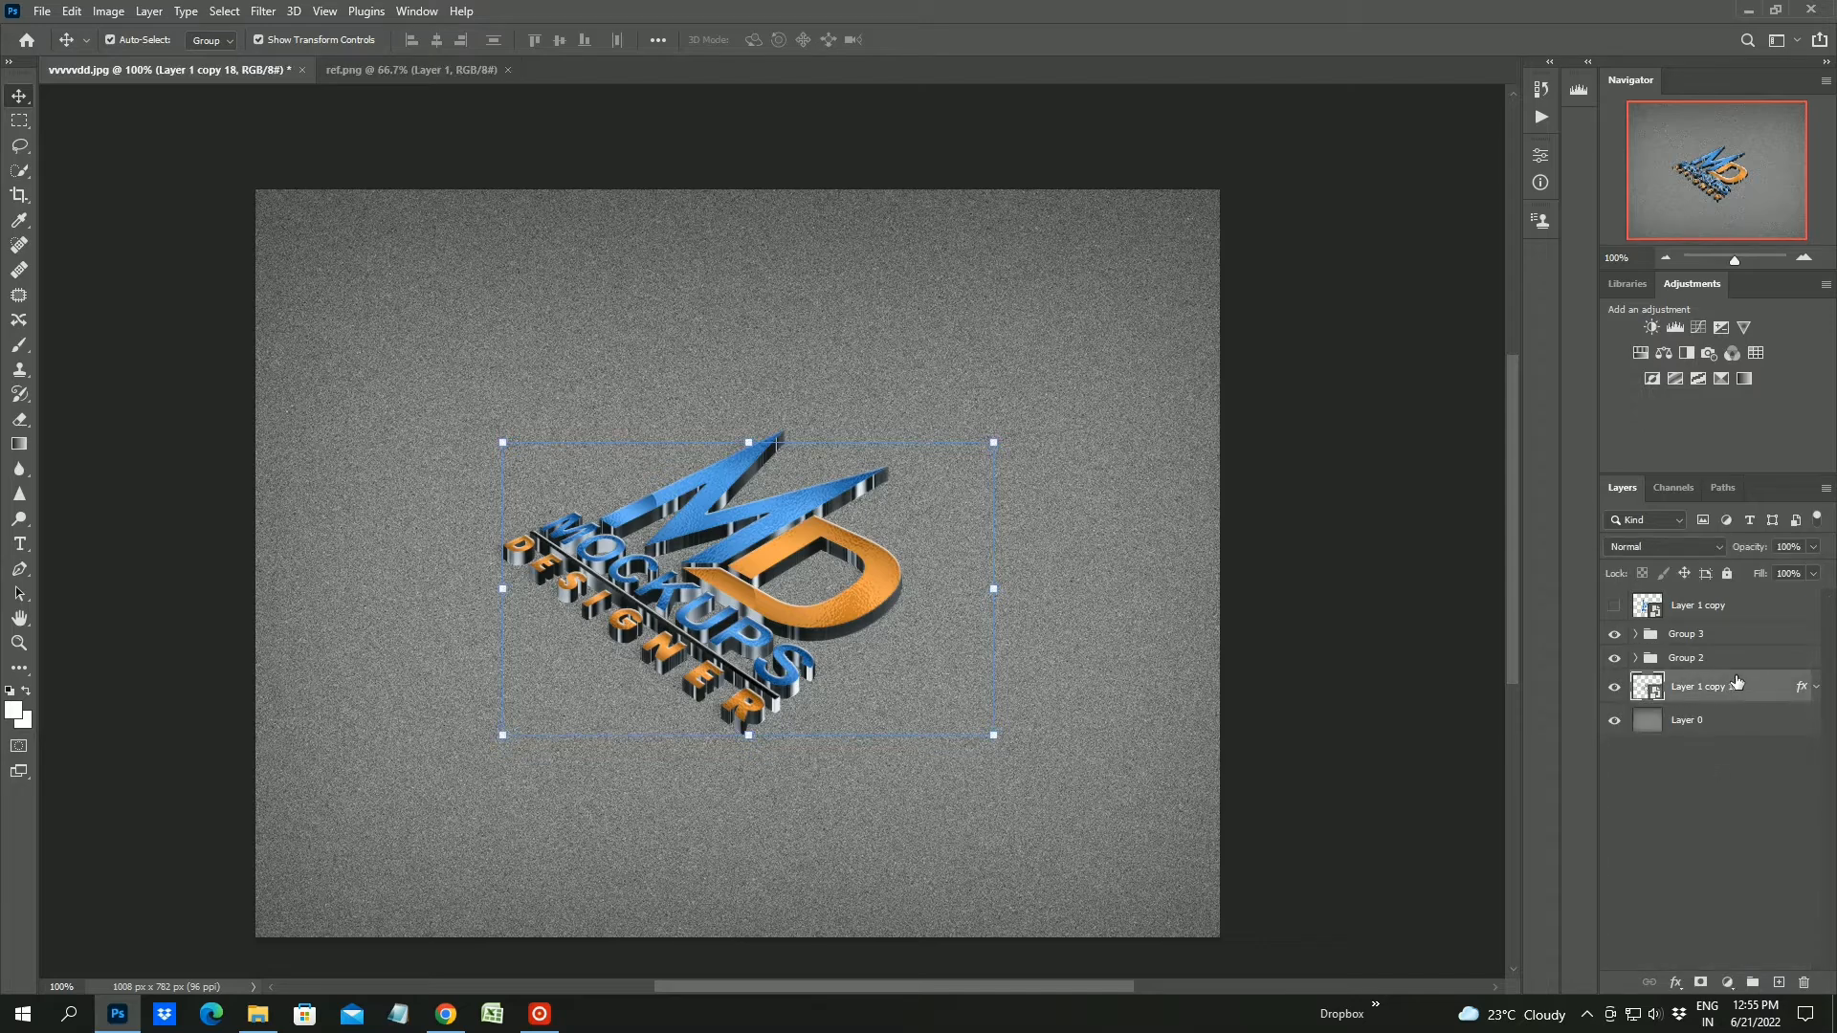
Hide Group 2 and Group 3, and turn off Bevel & Emboss and Color Overlay on Layer 1 copy 18
left_click(1615, 686)
left_click(1615, 687)
left_click(1615, 658)
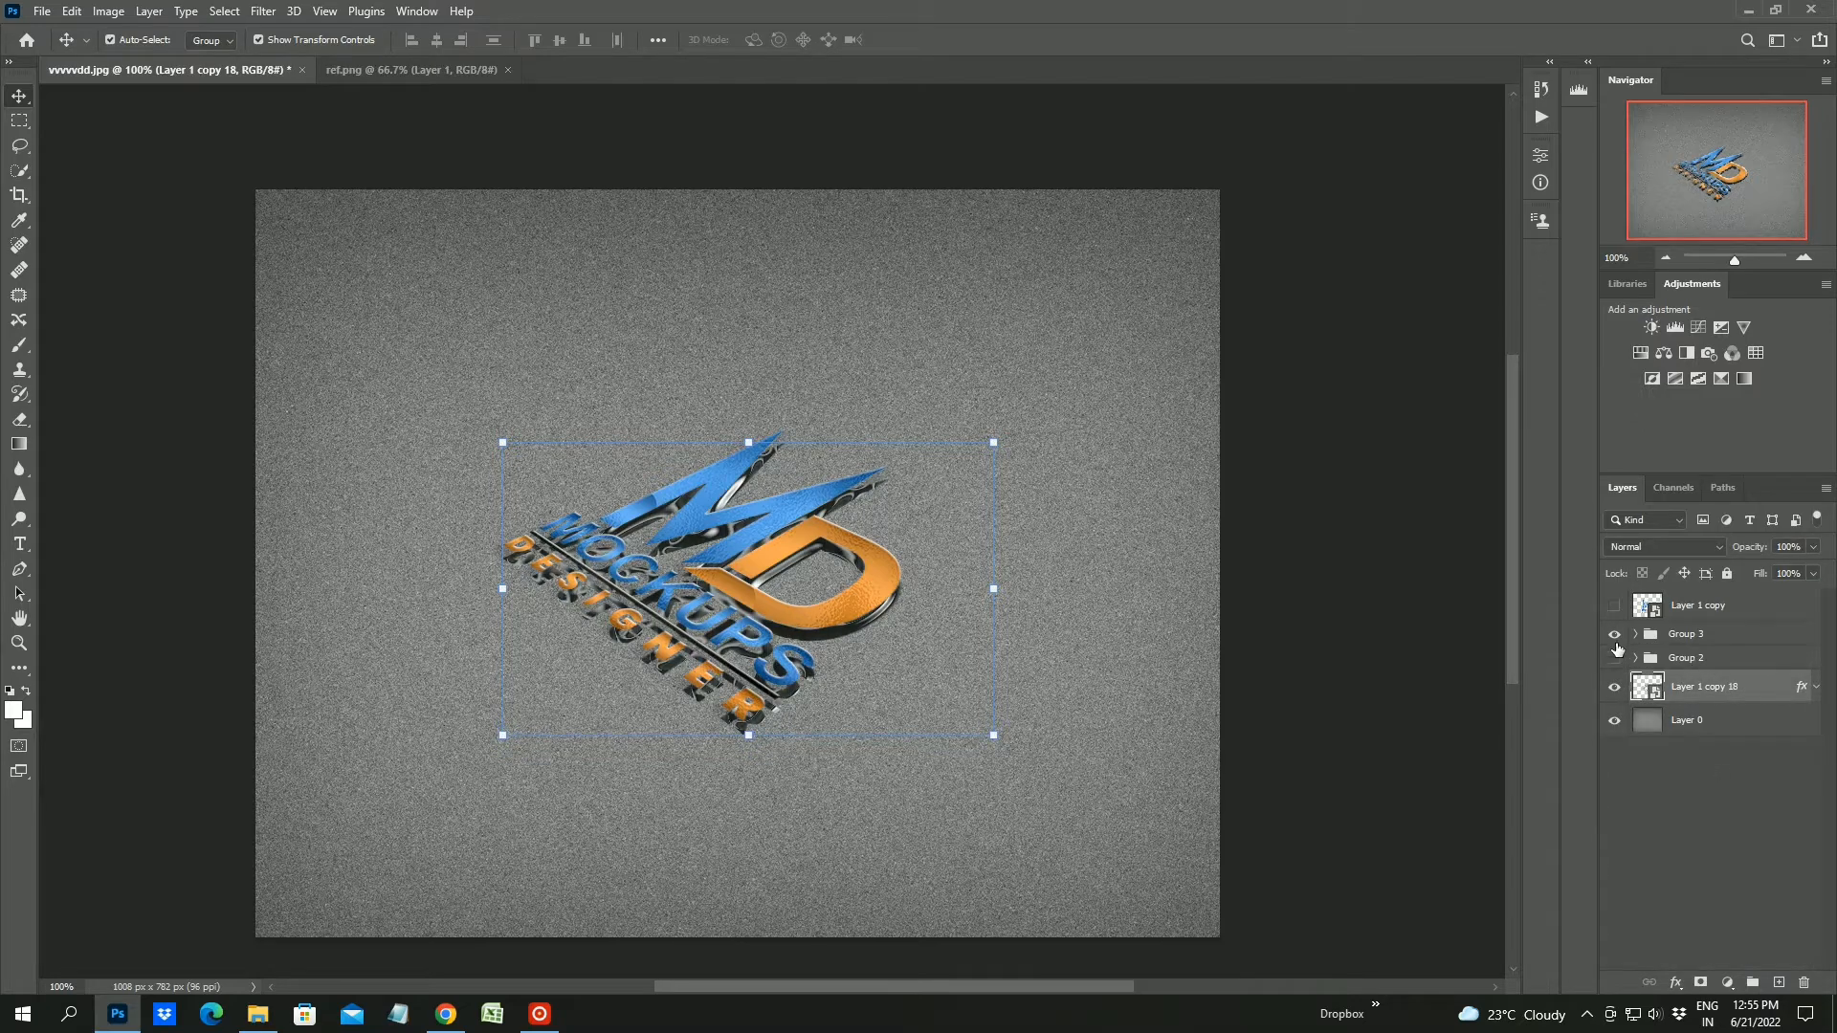
left_click(1615, 634)
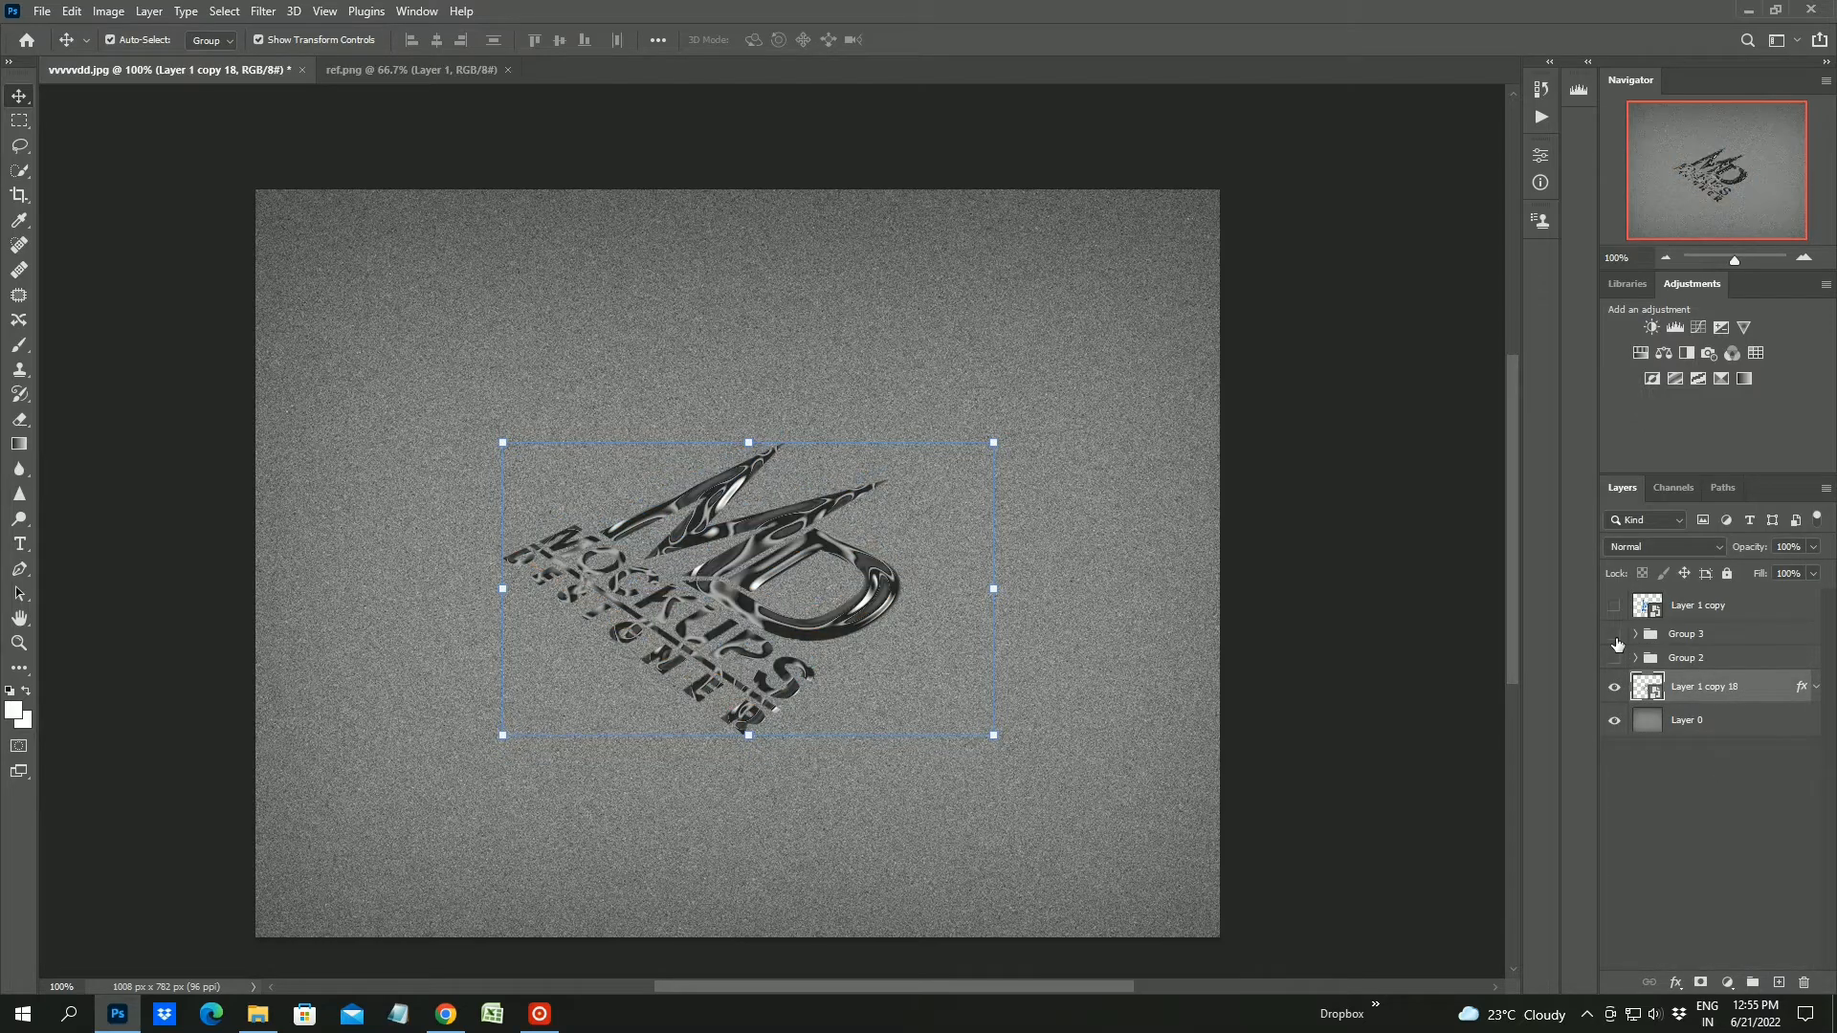
double_click(1771, 689)
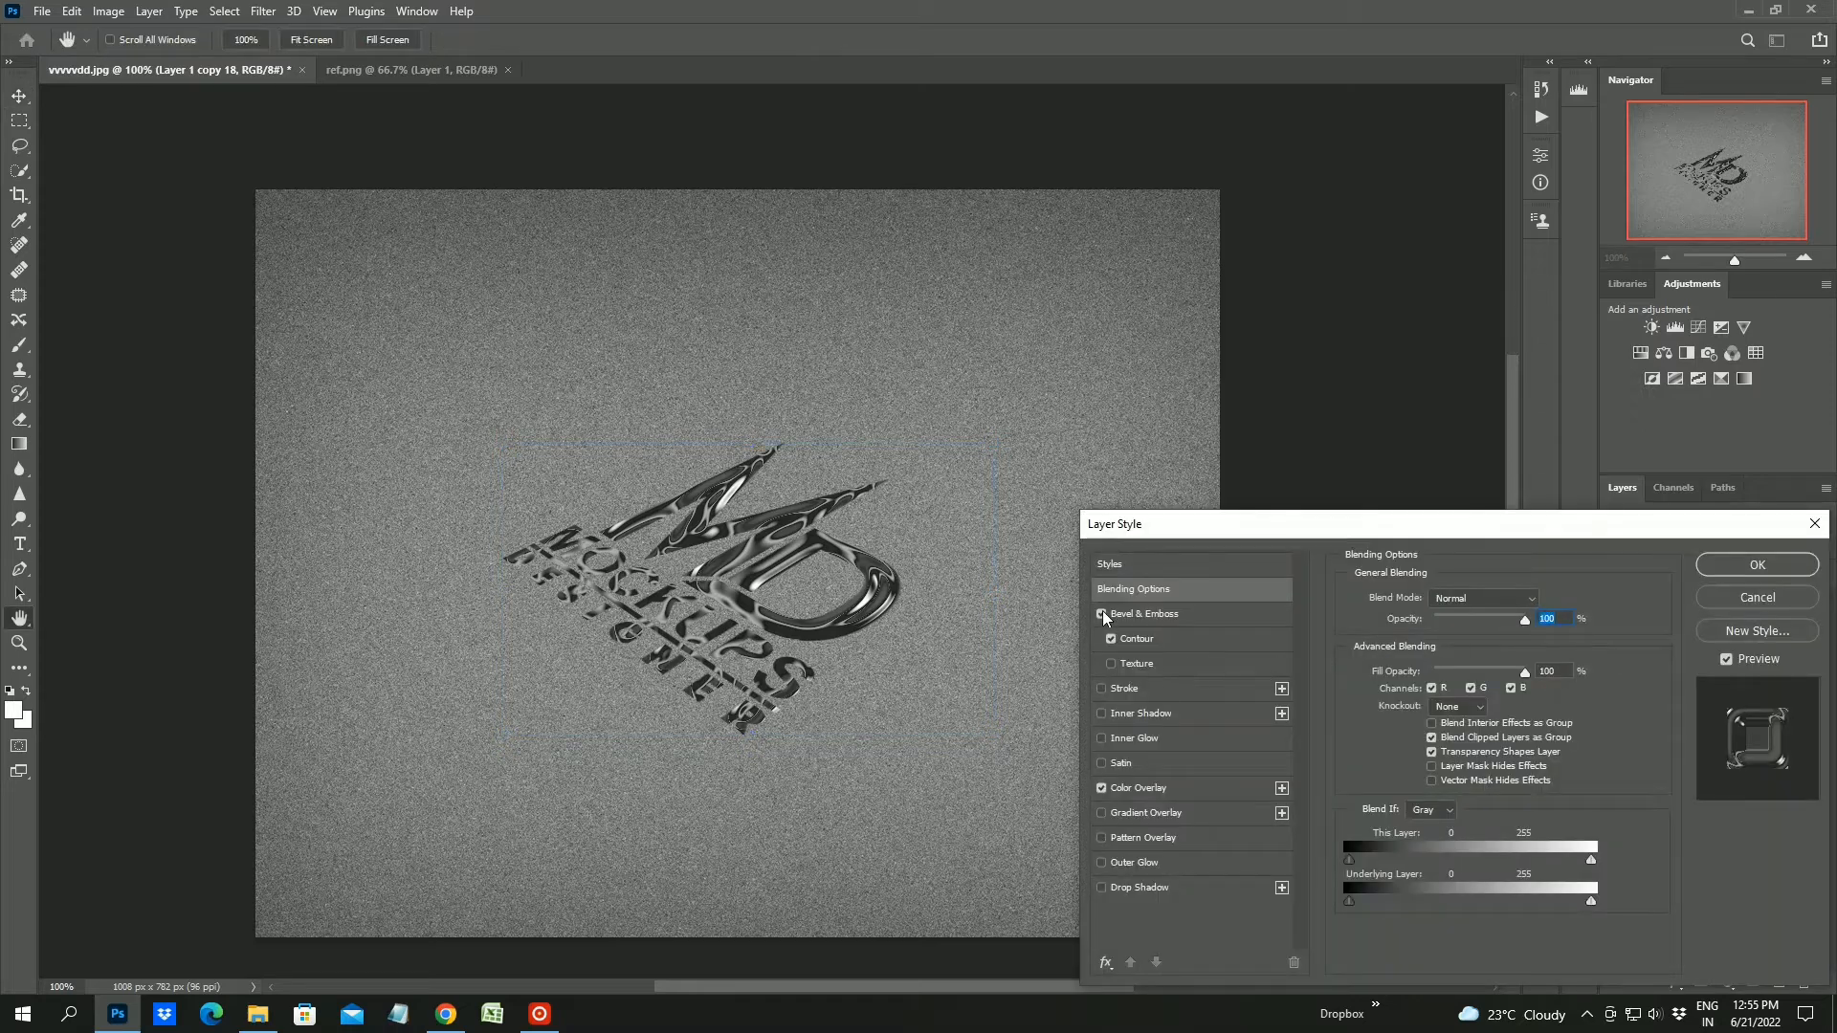
left_click(1102, 614)
left_click(1101, 788)
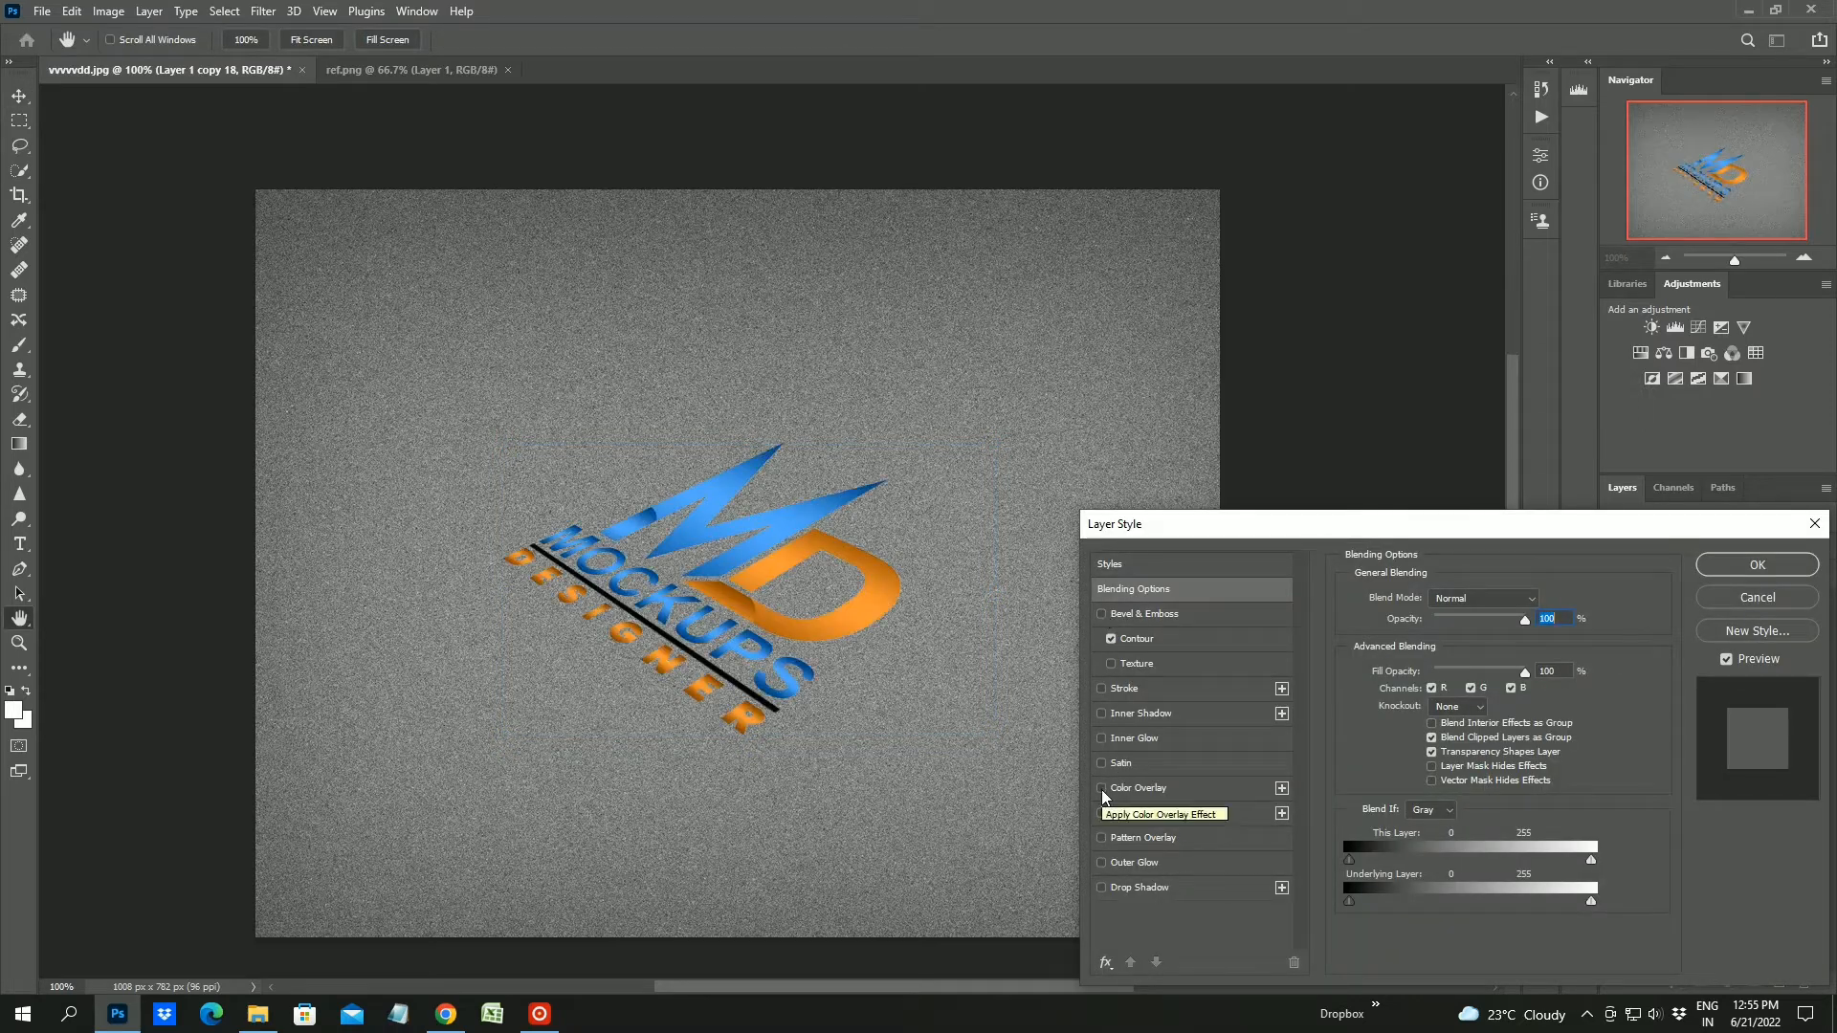
left_click(1758, 566)
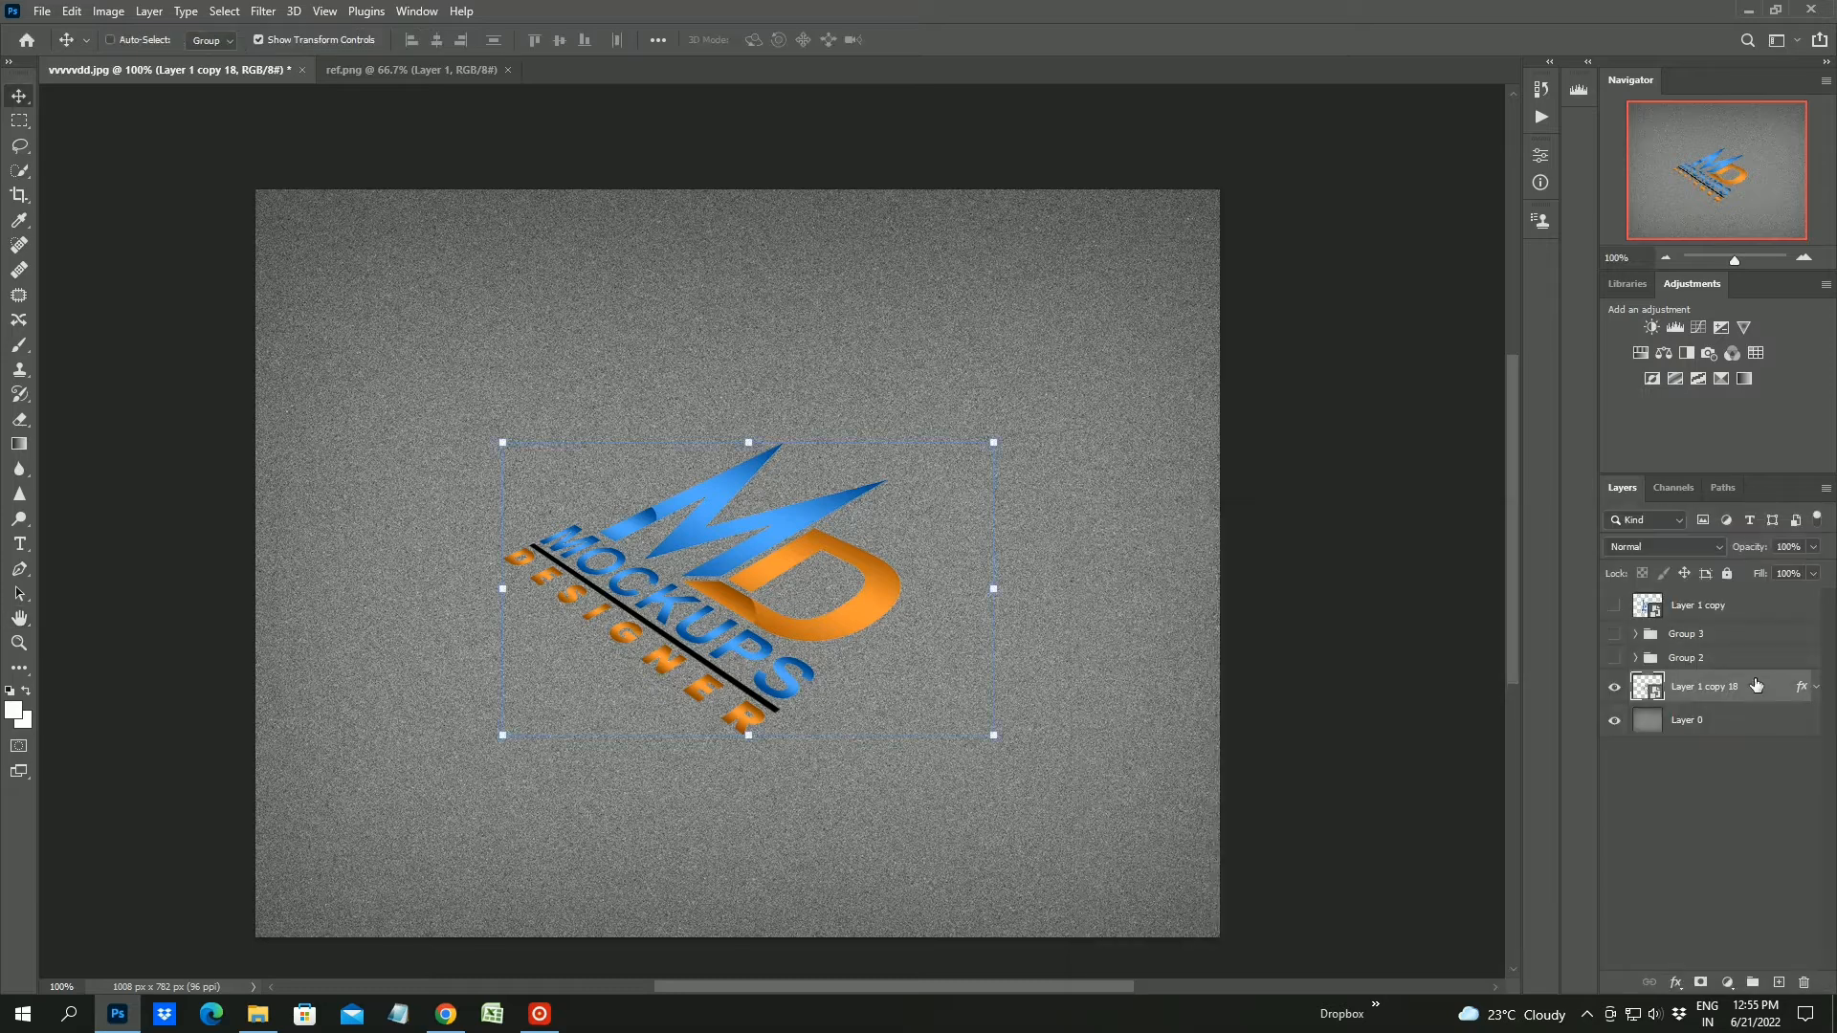
Duplicate Layer 1 copy 18 three times and hide the three new copies
key("ctrl+j")
key("ctrl+j")
key("ctrl+j")
left_click_drag(1615, 688, 1615, 758)
Apply a near-black Color Overlay at 100% opacity, slightly darker than 1f1f1f, to Layer 1 copy 18
left_click(1761, 791)
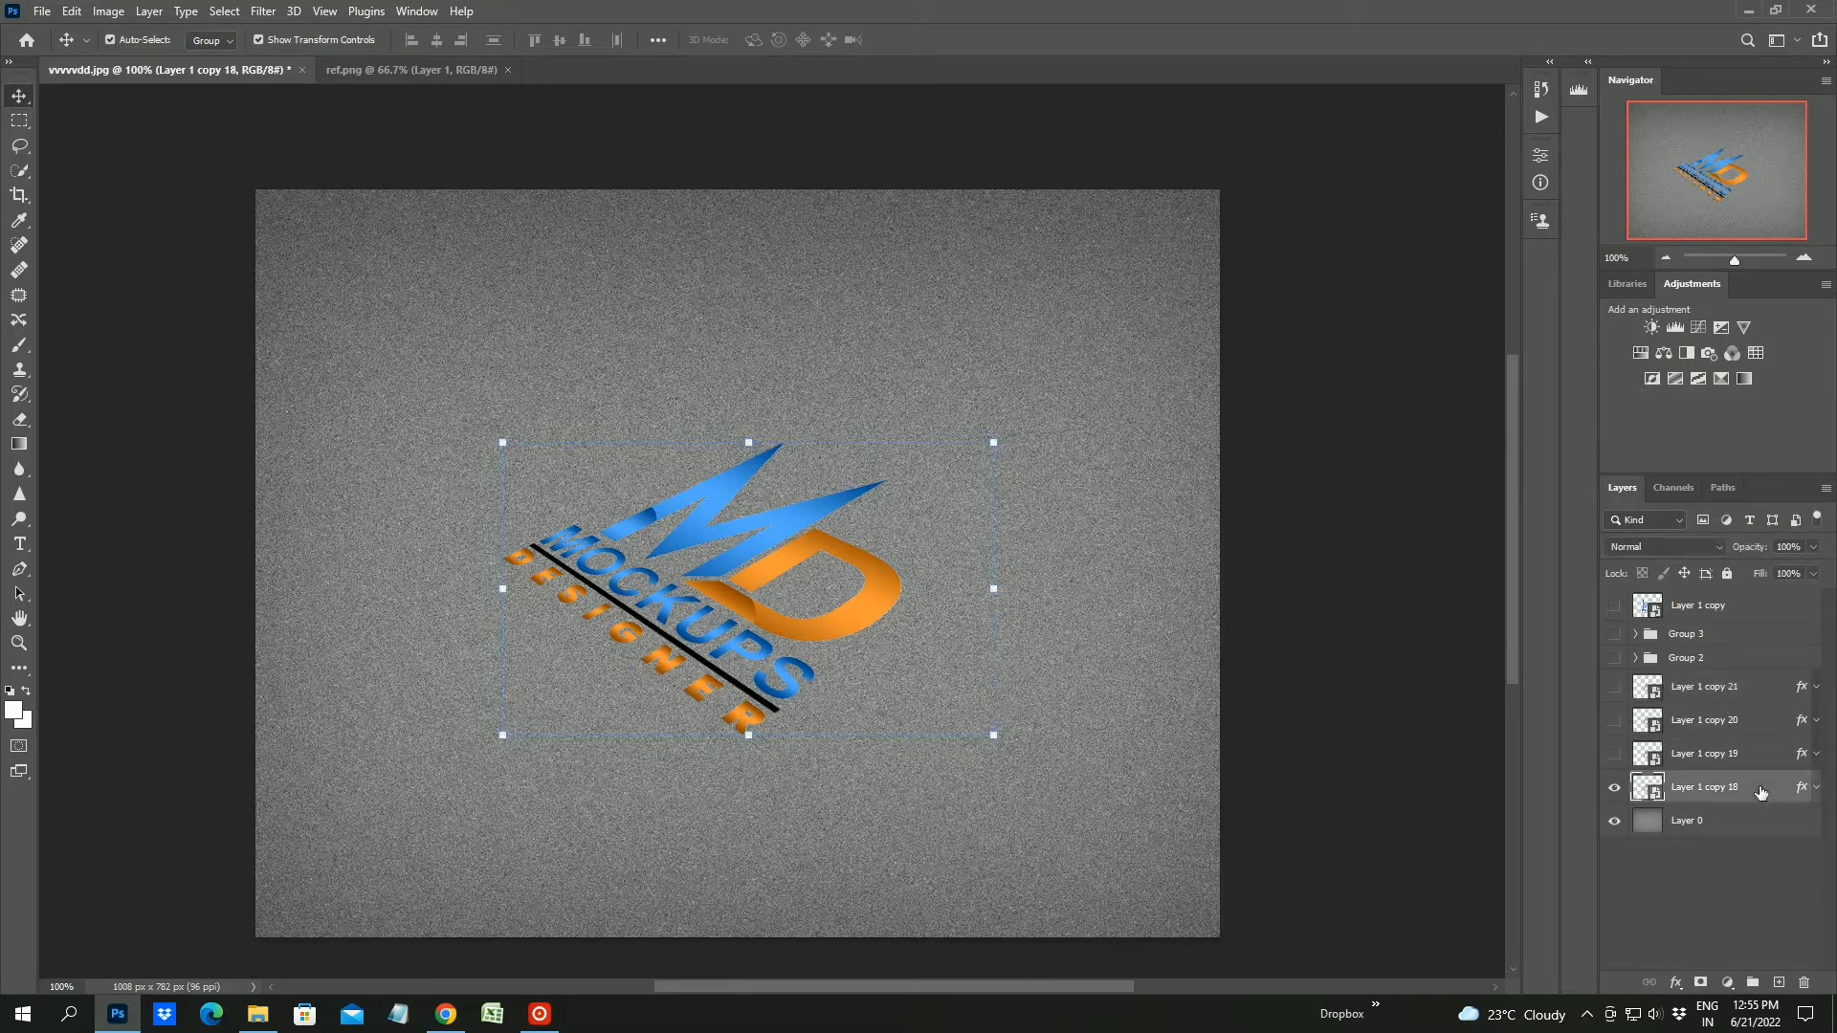
double_click(1778, 790)
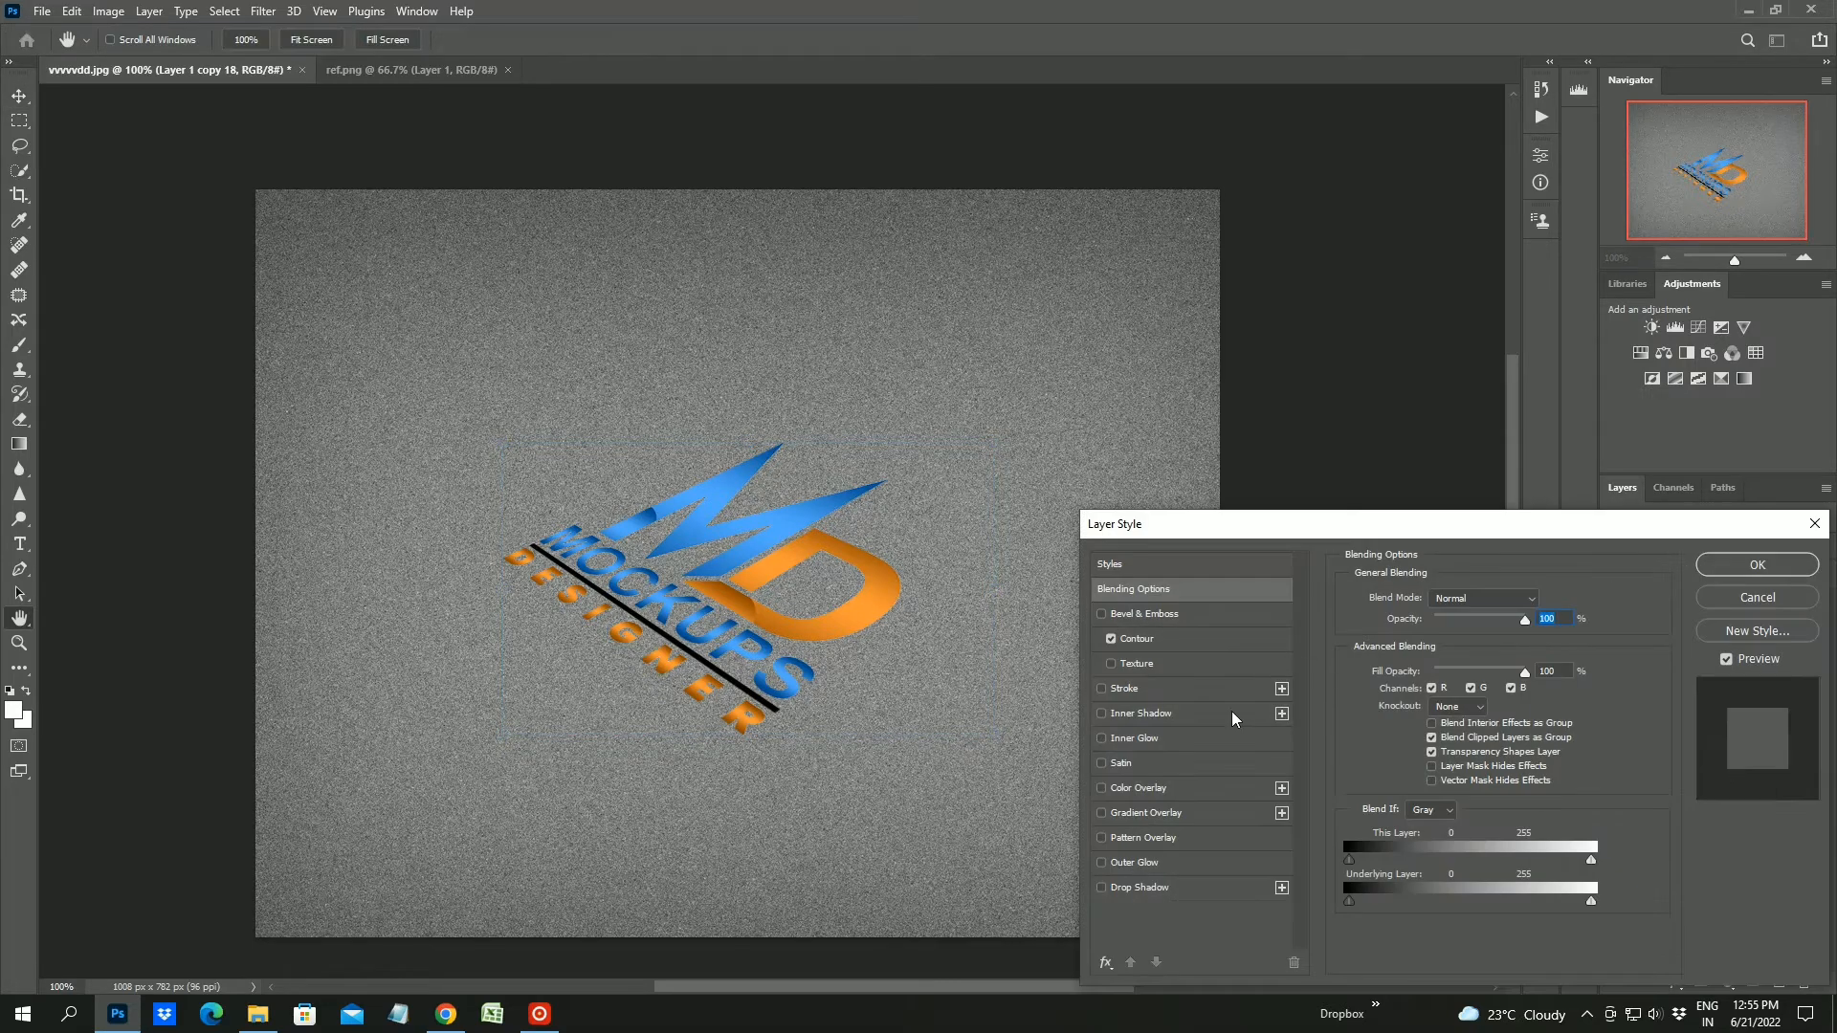
left_click(1167, 791)
left_click(1541, 601)
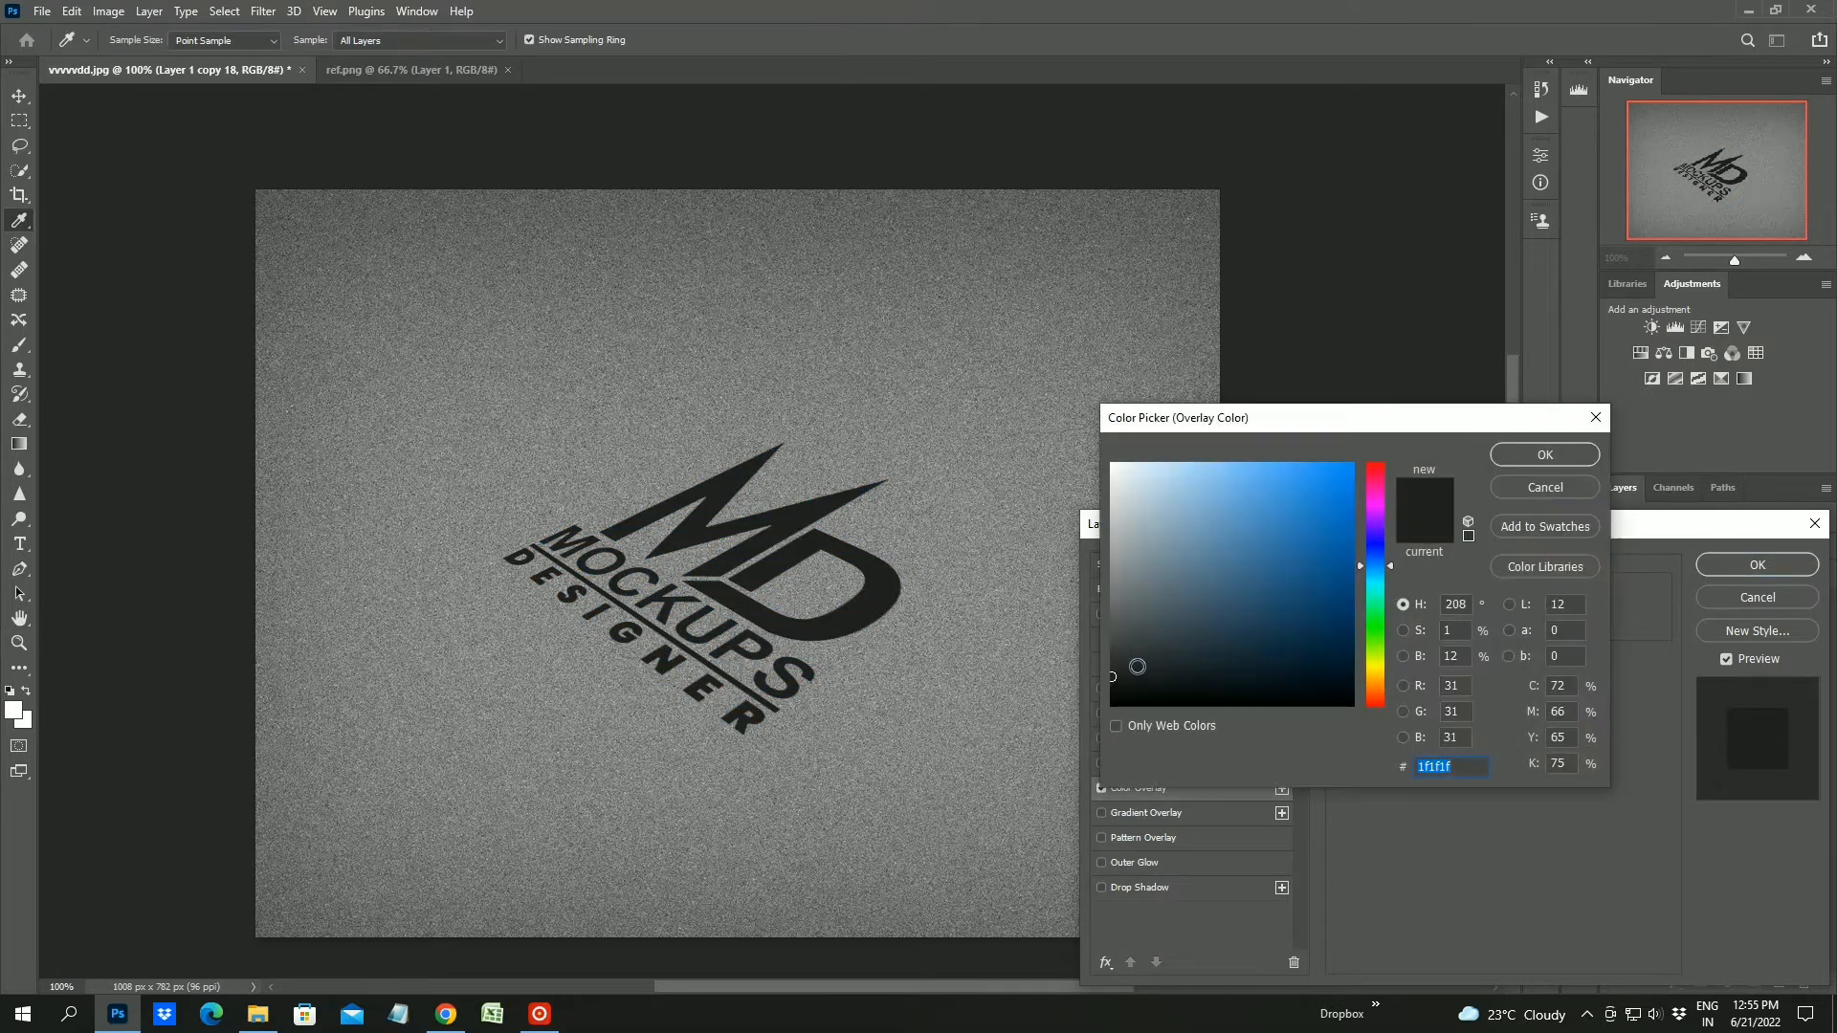
left_click(1109, 687)
left_click(1533, 461)
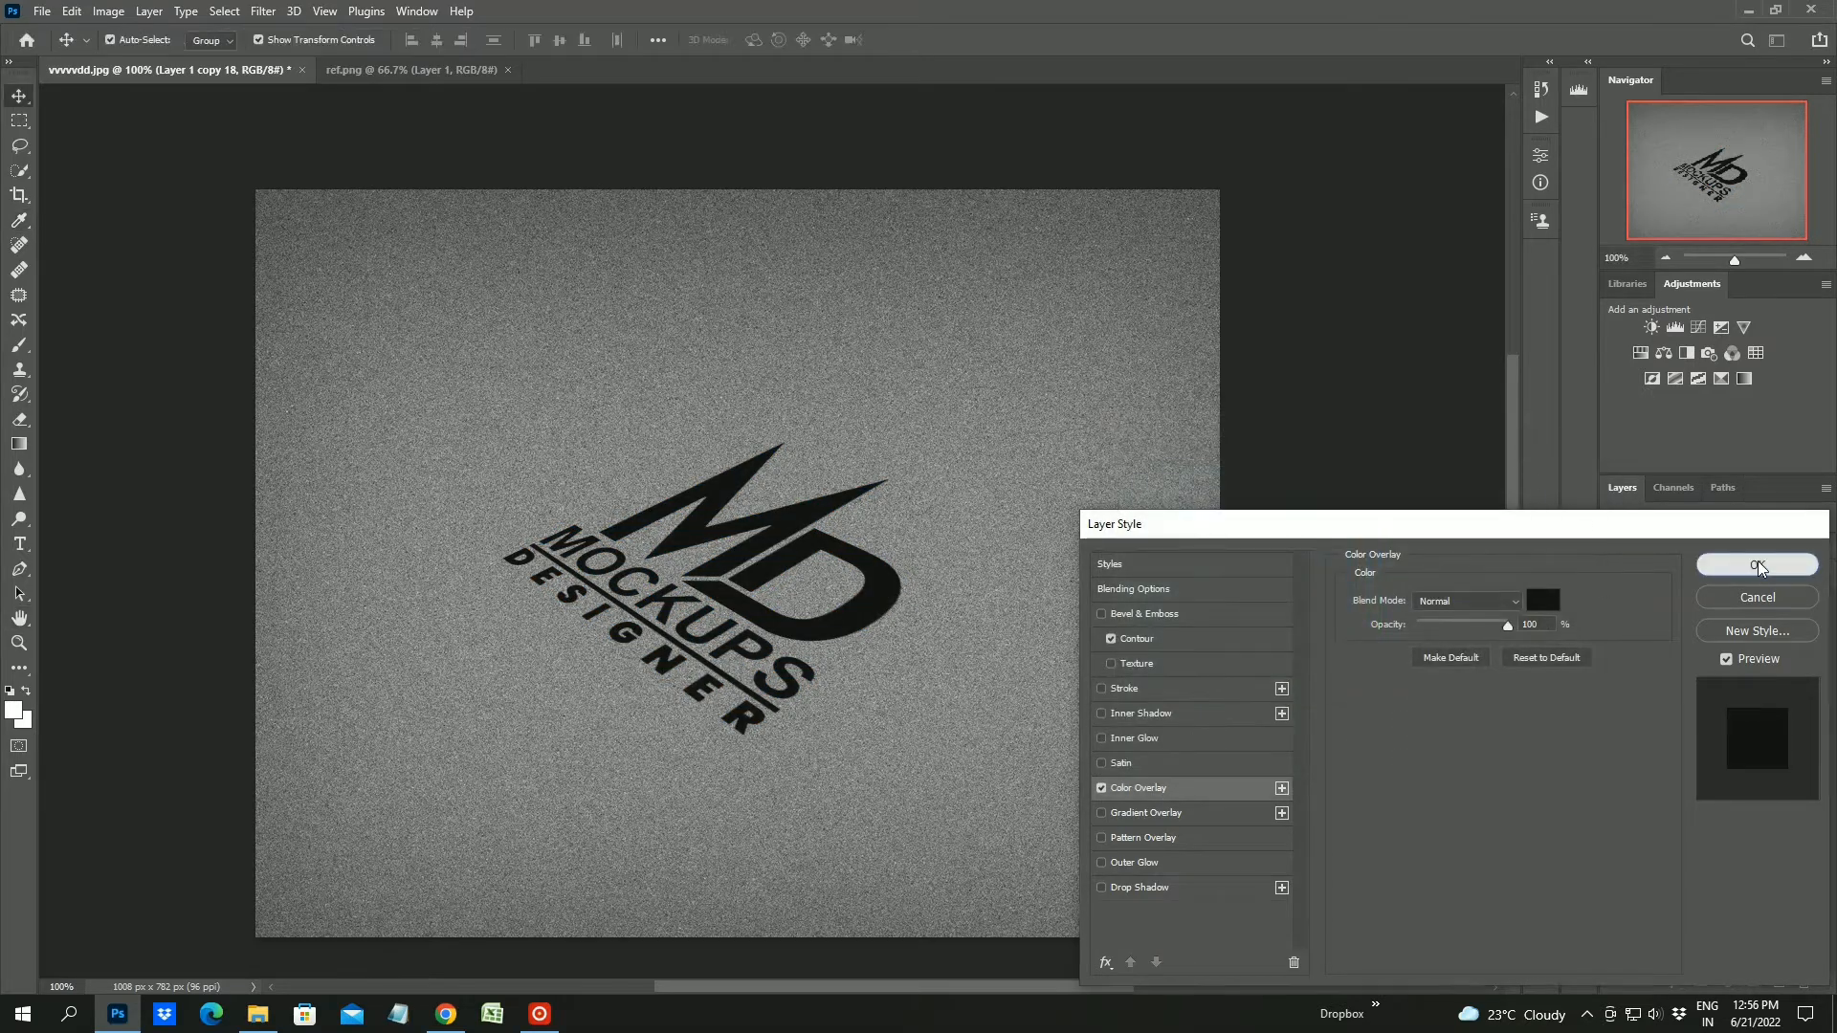
left_click(1757, 564)
Show Group 3 and Group 2 again and apply a Motion Blur of 42 pixels at 0° to Layer 1 copy 18
left_click(1616, 636)
left_click(1615, 658)
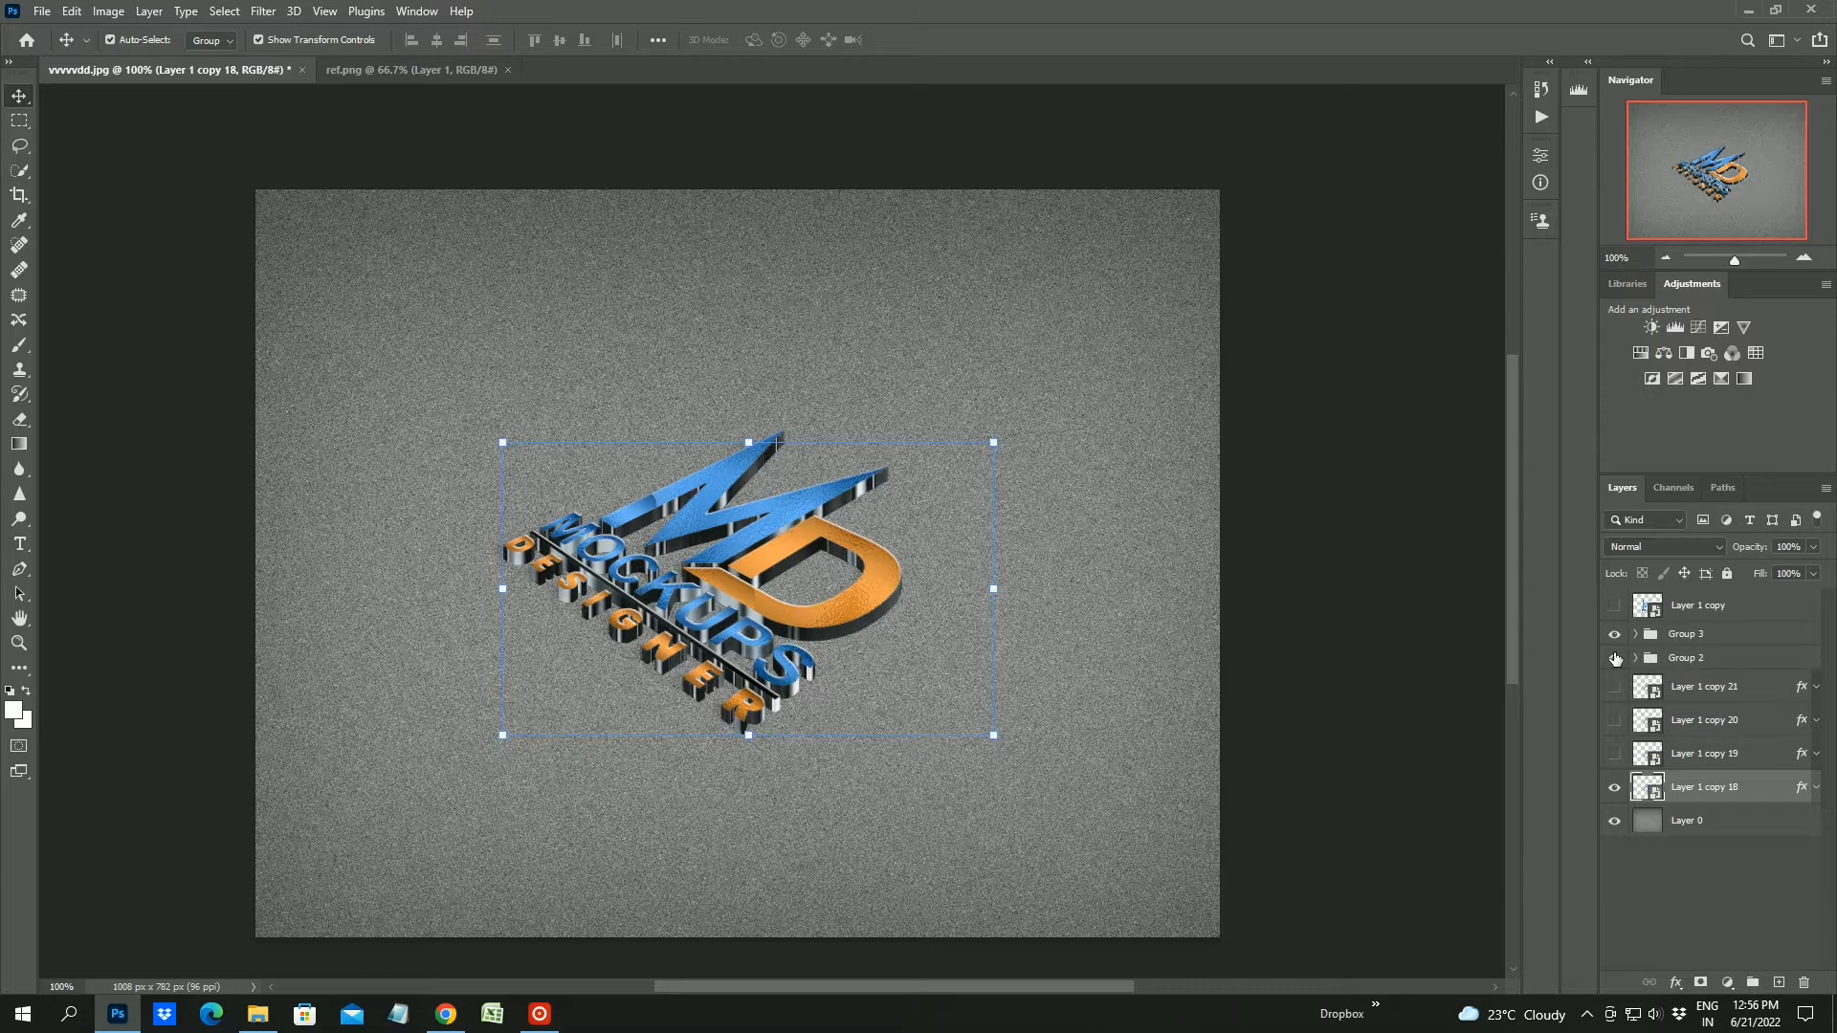
left_click(263, 11)
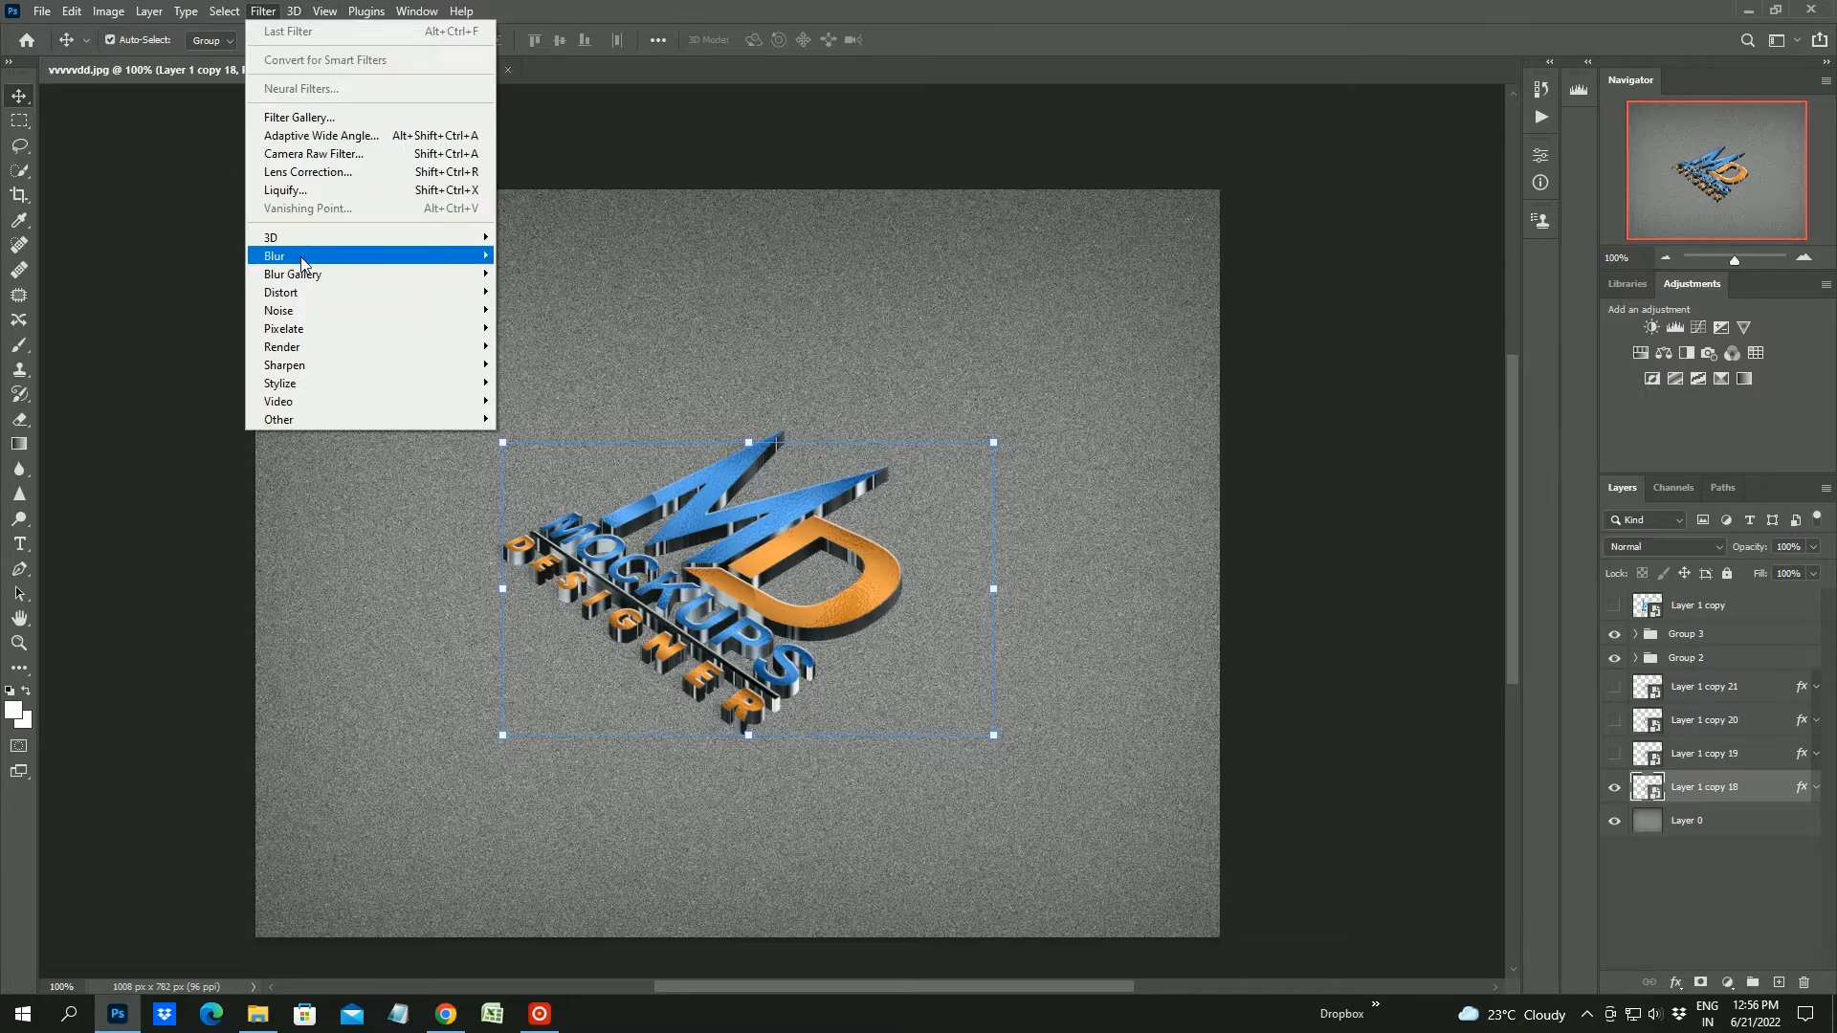
mouse_move(316, 255)
left_click(543, 364)
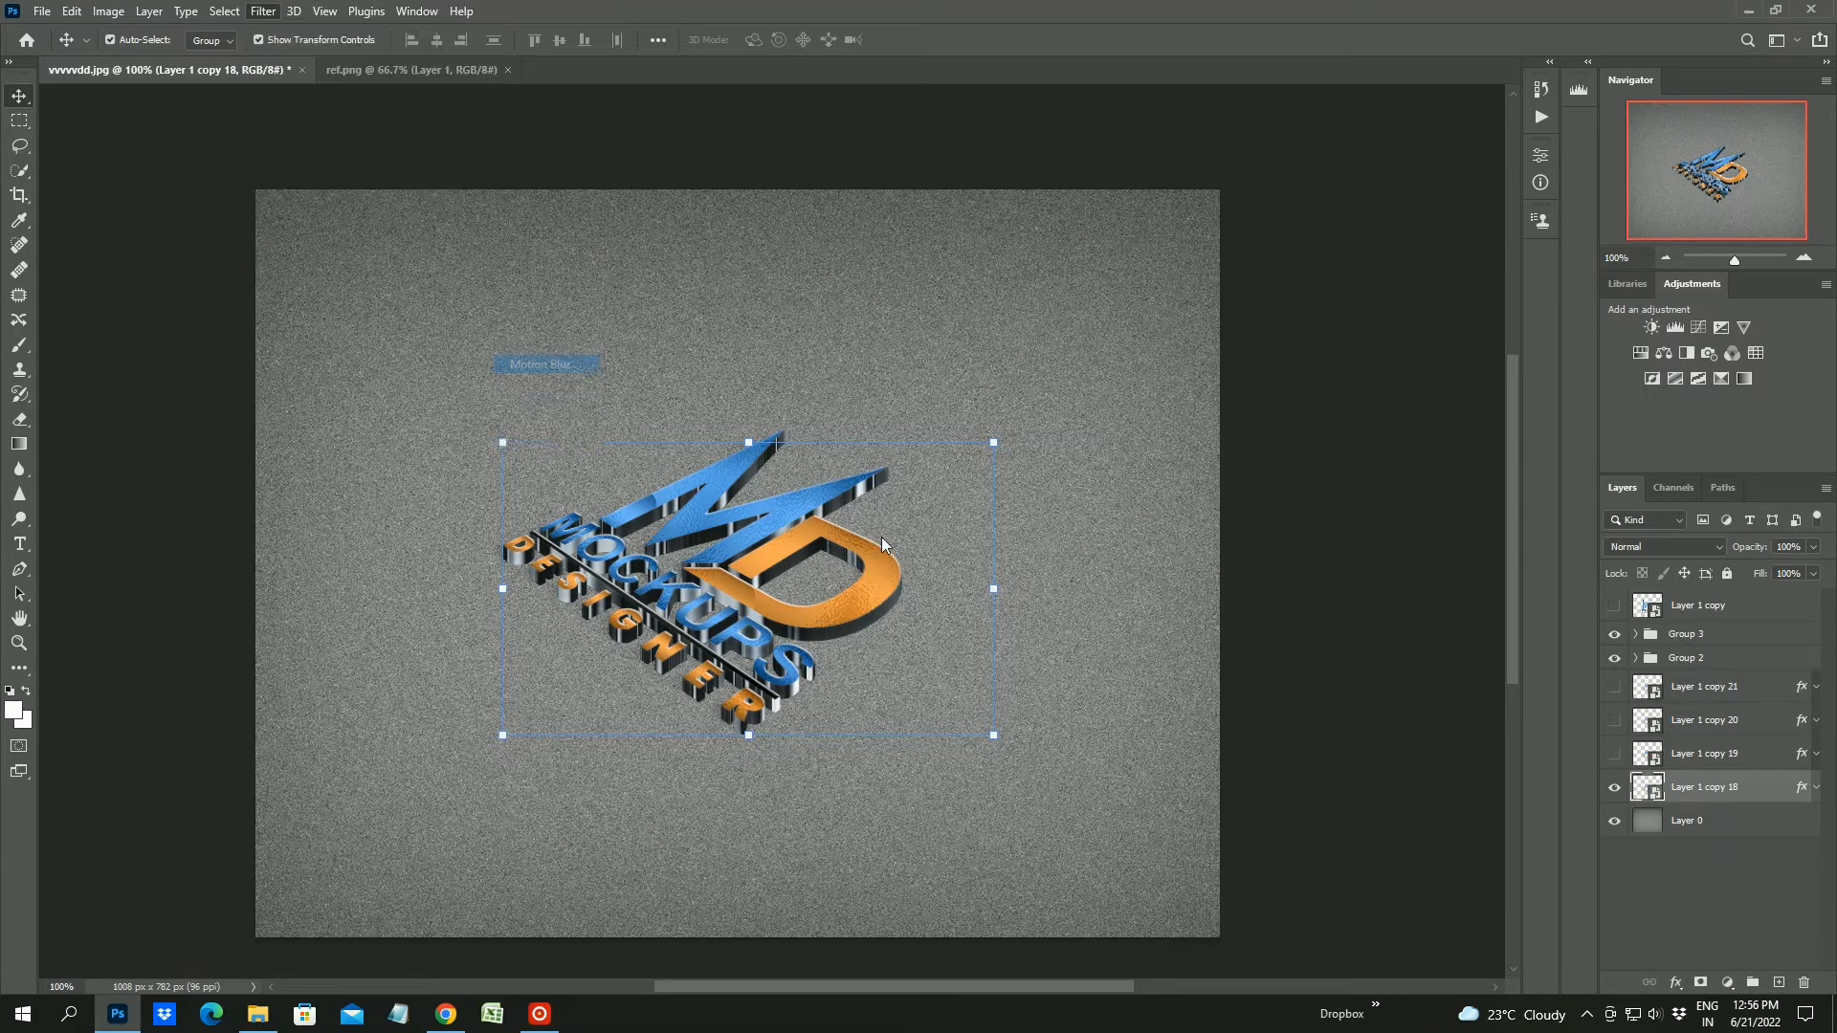
left_click_drag(1135, 635, 1151, 636)
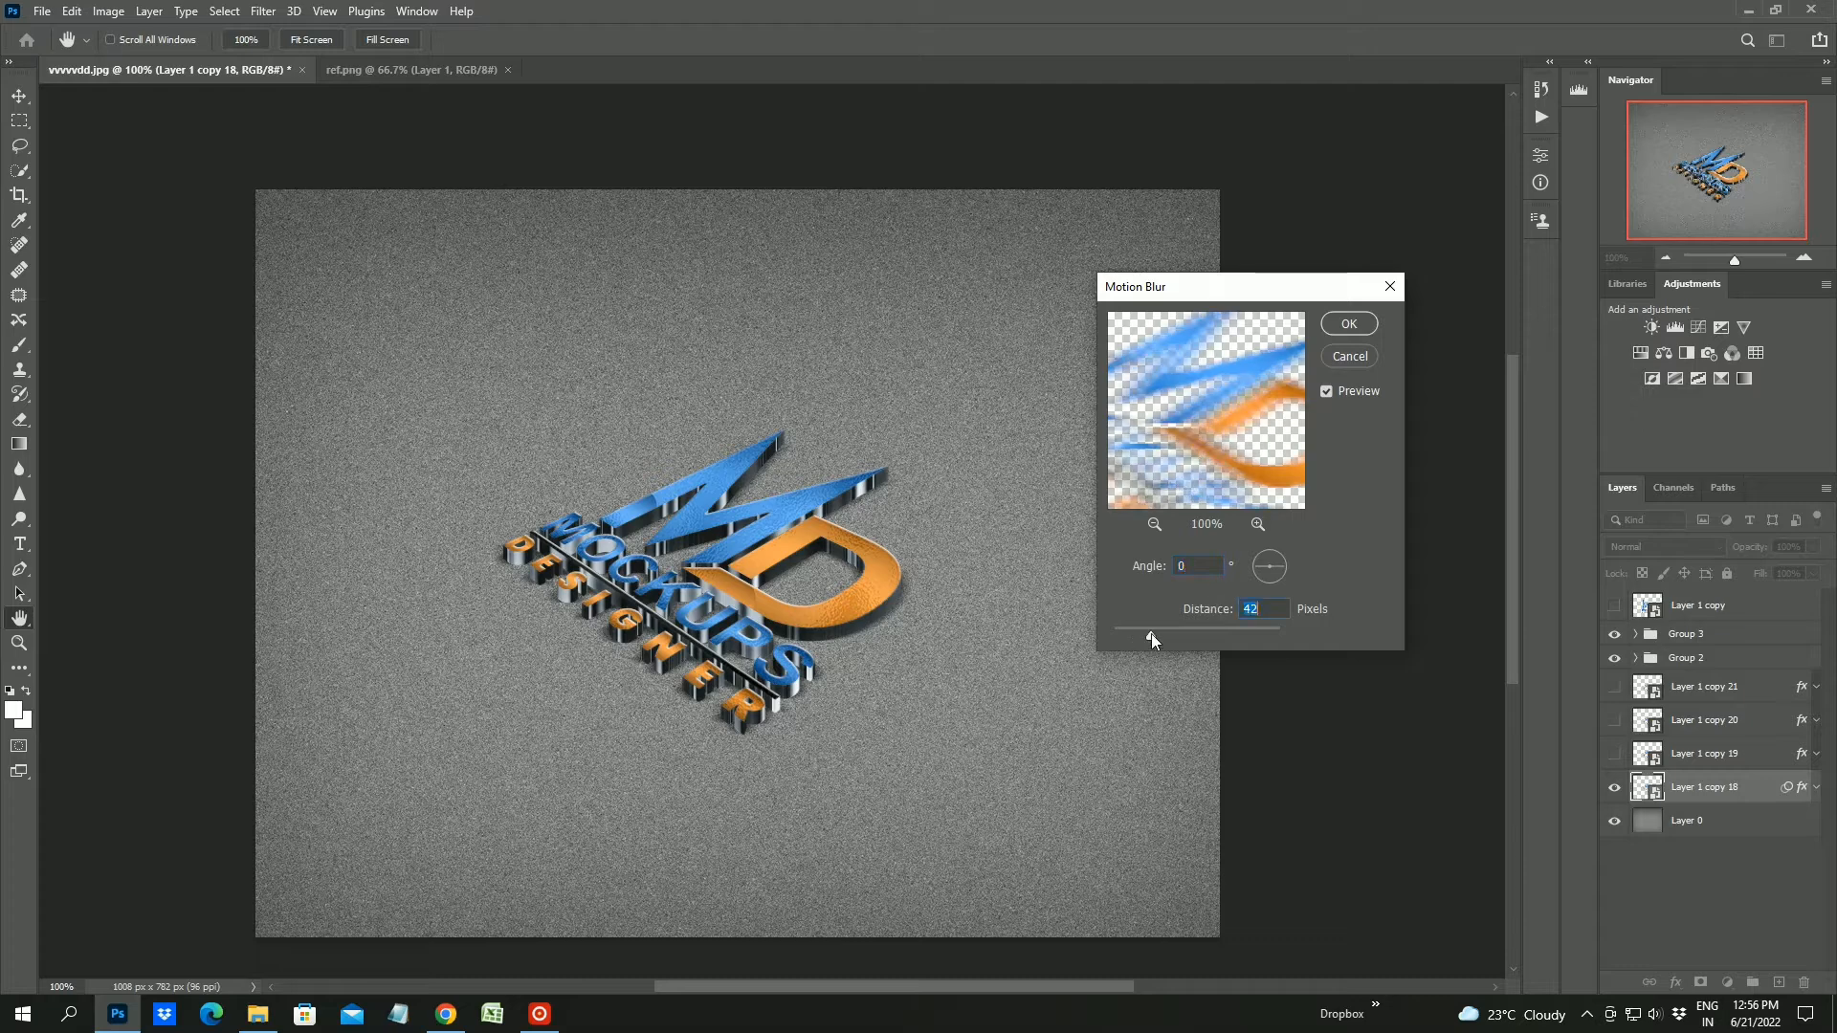
left_click(1349, 326)
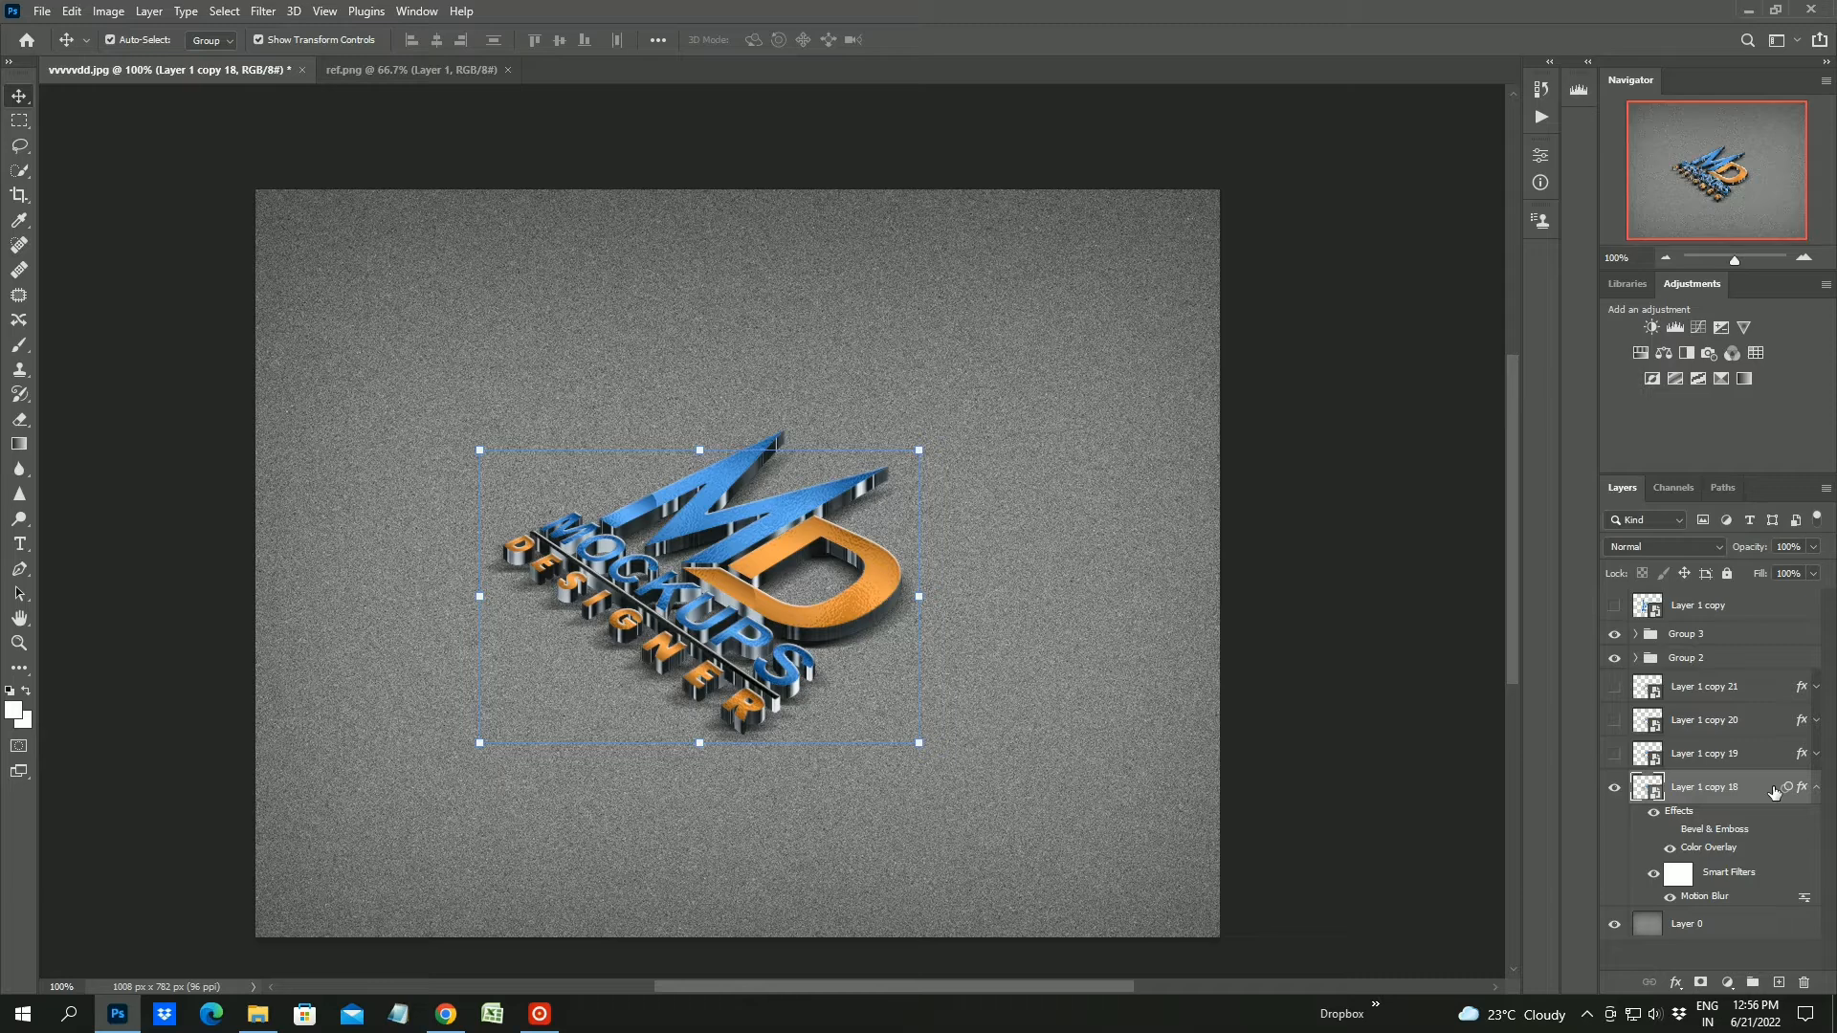
left_click(1820, 791)
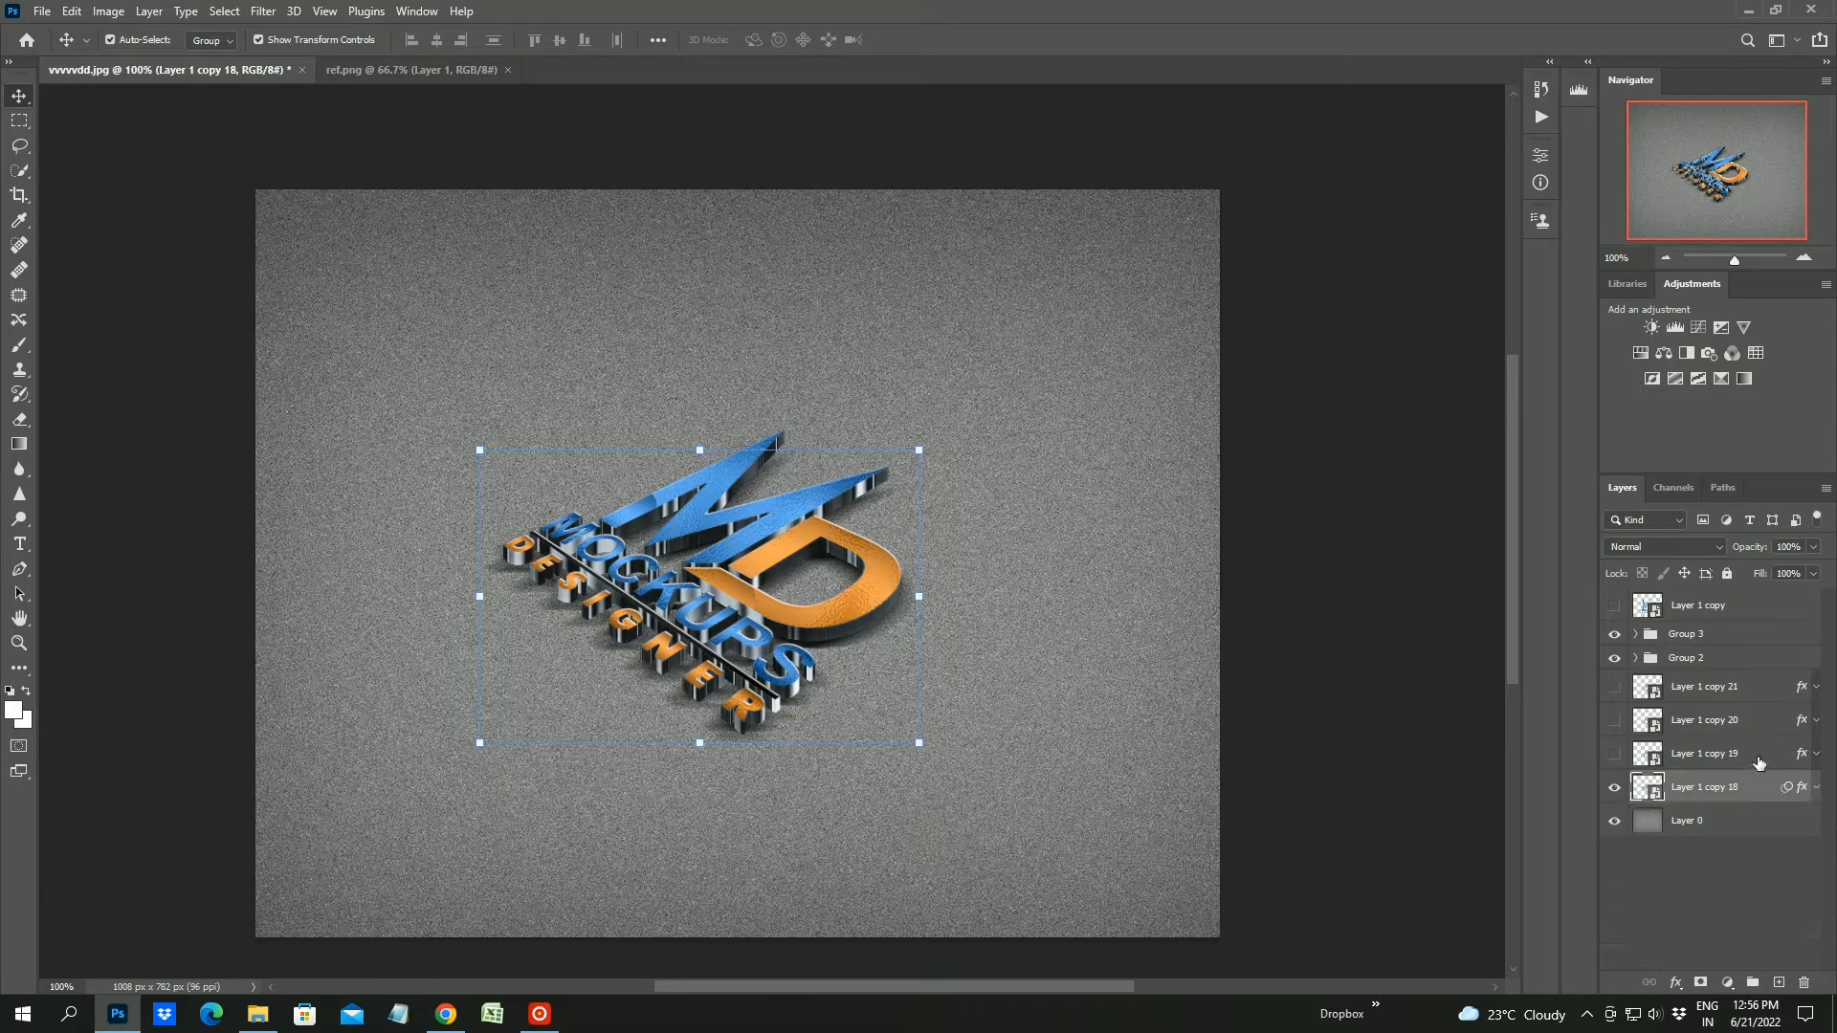
Make Layer 1 copy 19 visible and apply a Motion Blur of 32 pixels at 0° to it
left_click(1758, 755)
left_click(1614, 755)
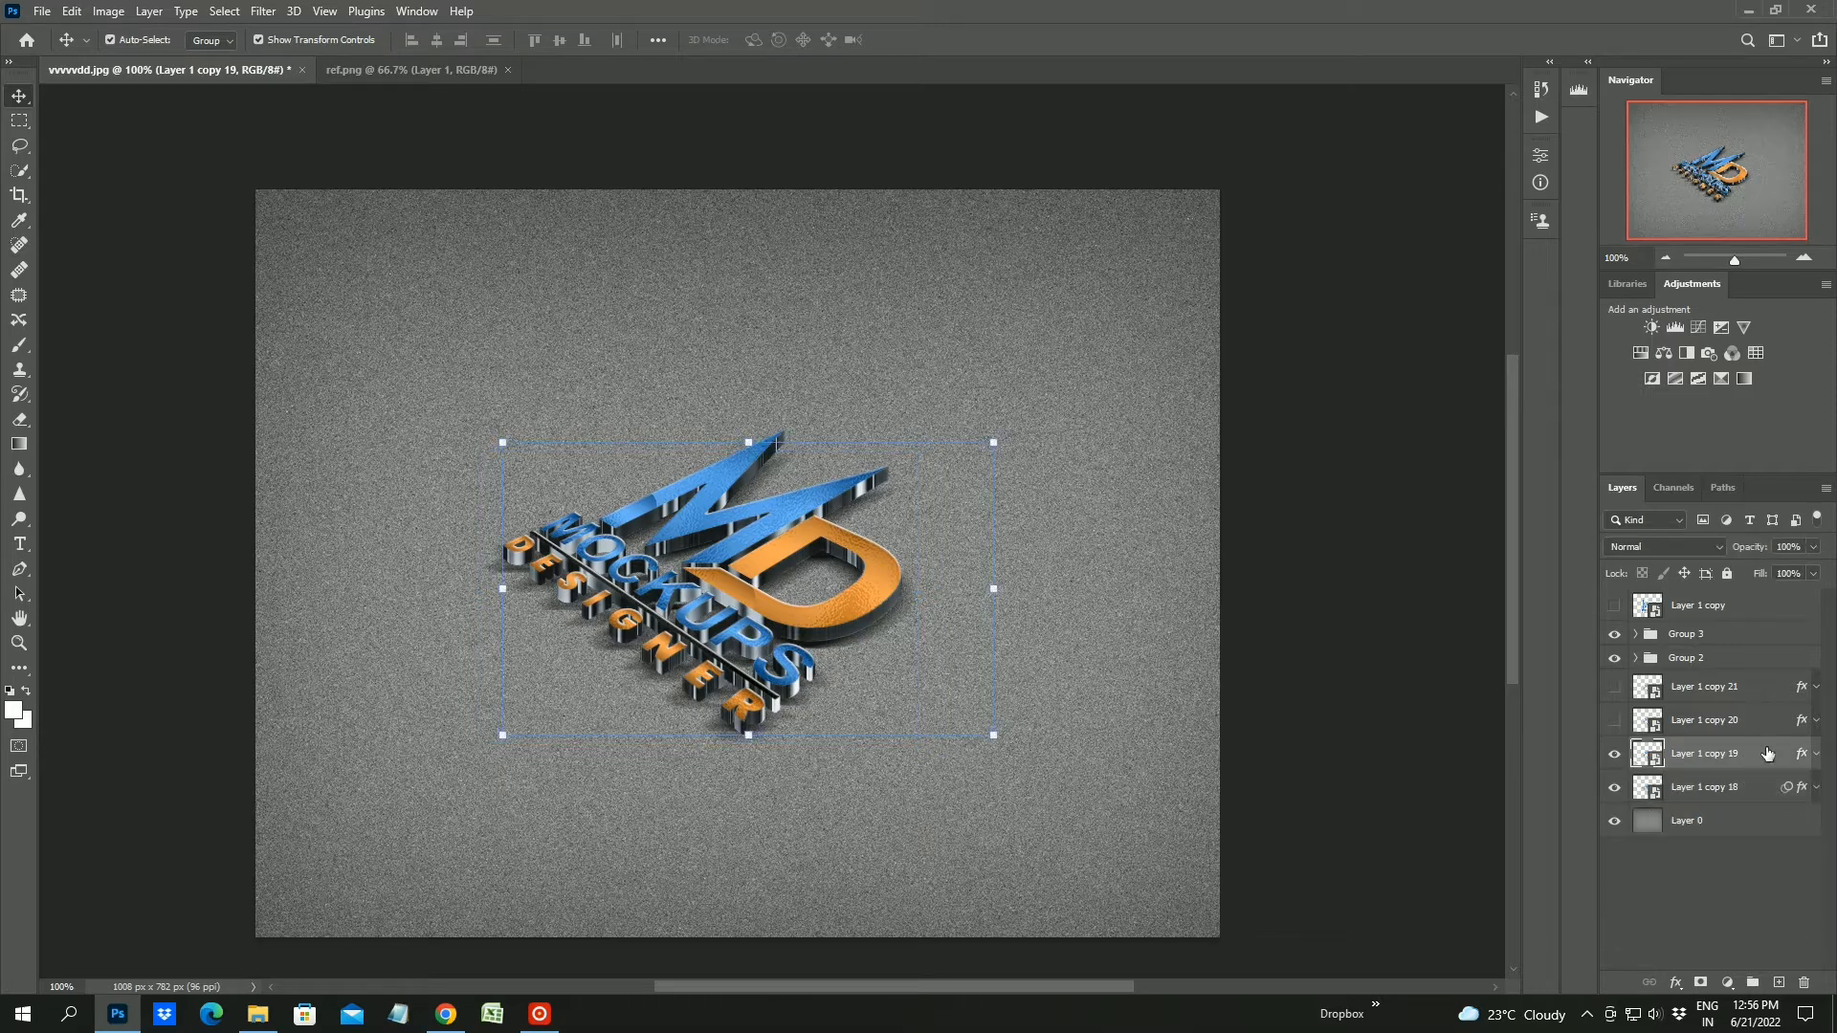
left_click(1613, 658)
left_click(1615, 634)
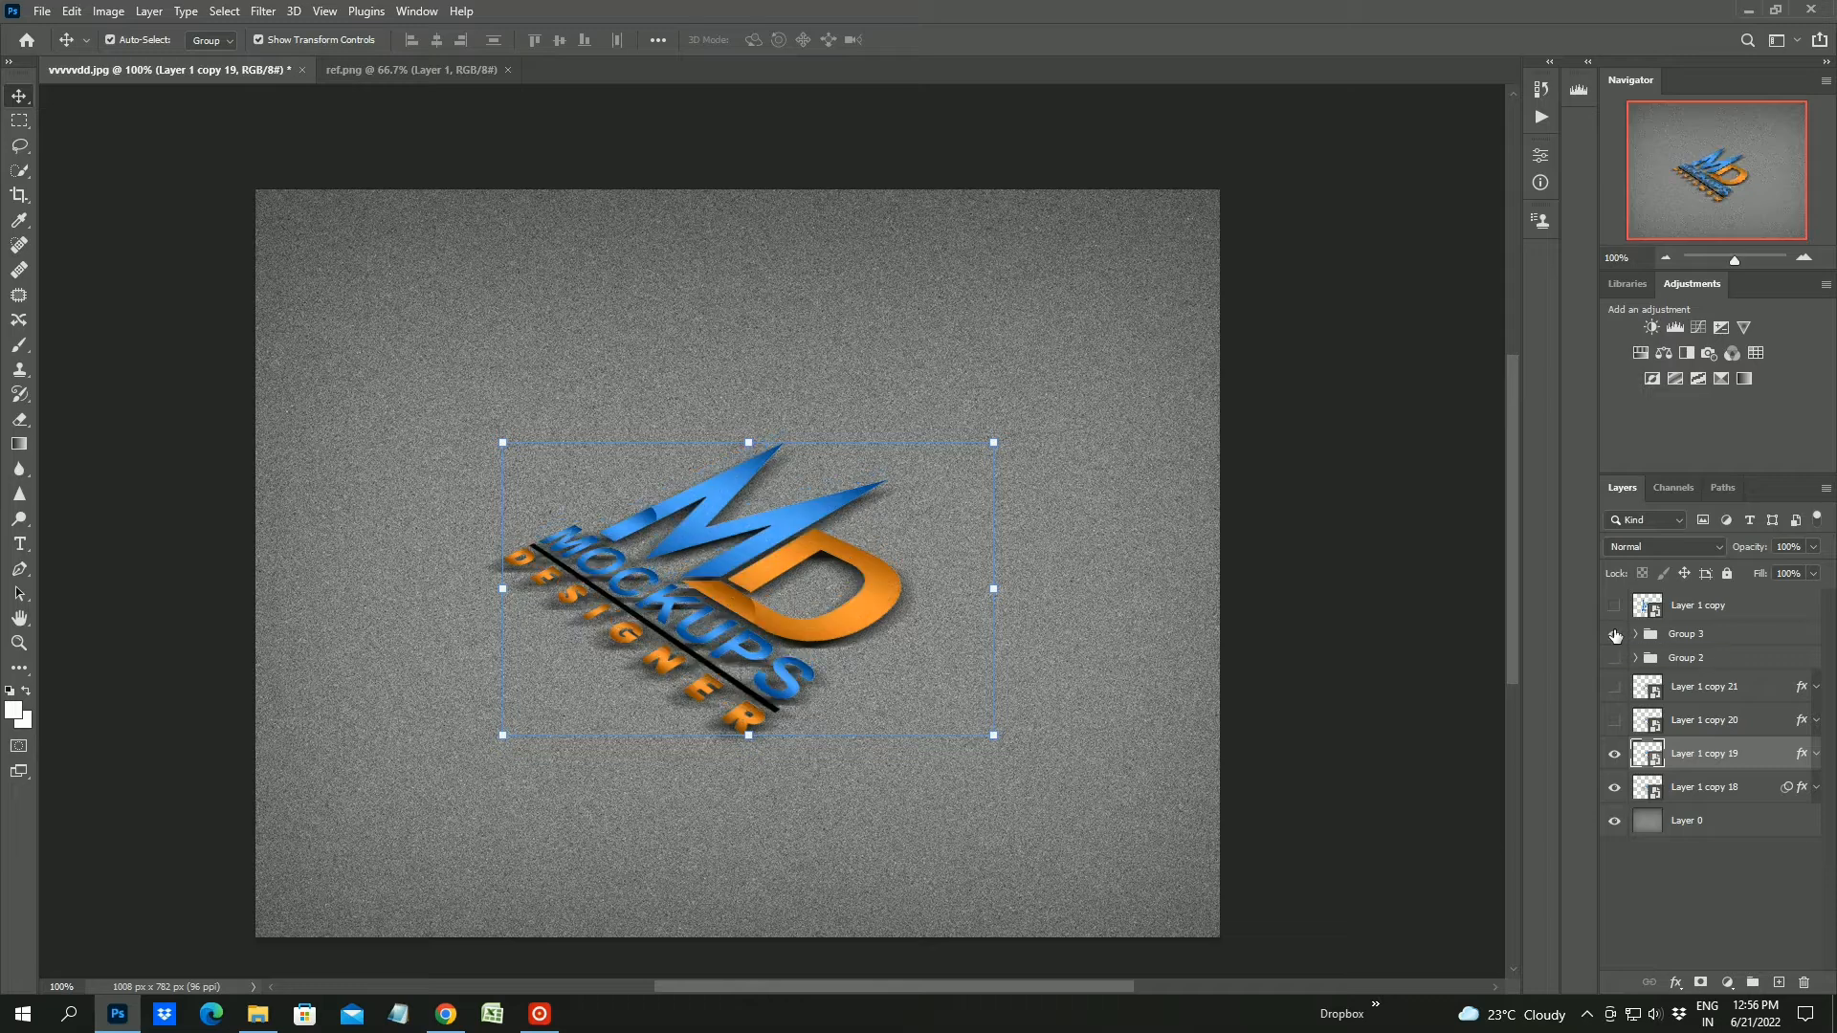
left_click(1614, 659)
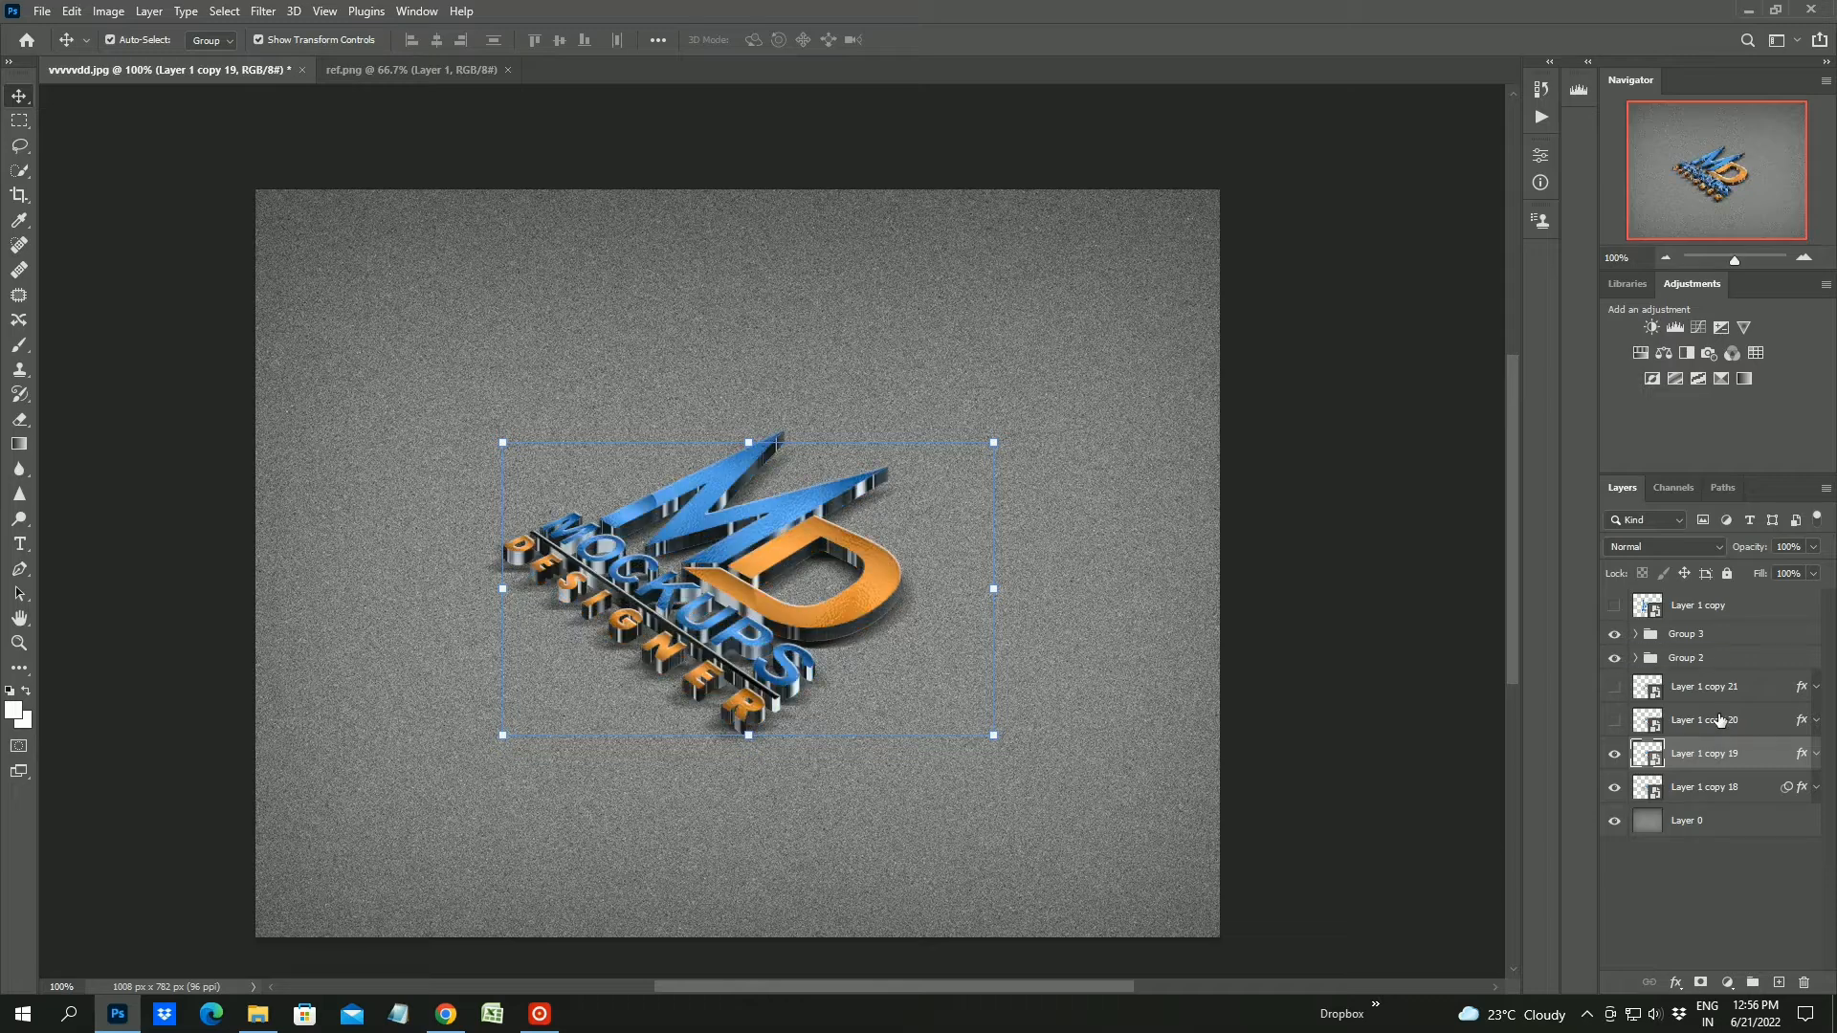
left_click(263, 11)
mouse_move(330, 270)
left_click(547, 370)
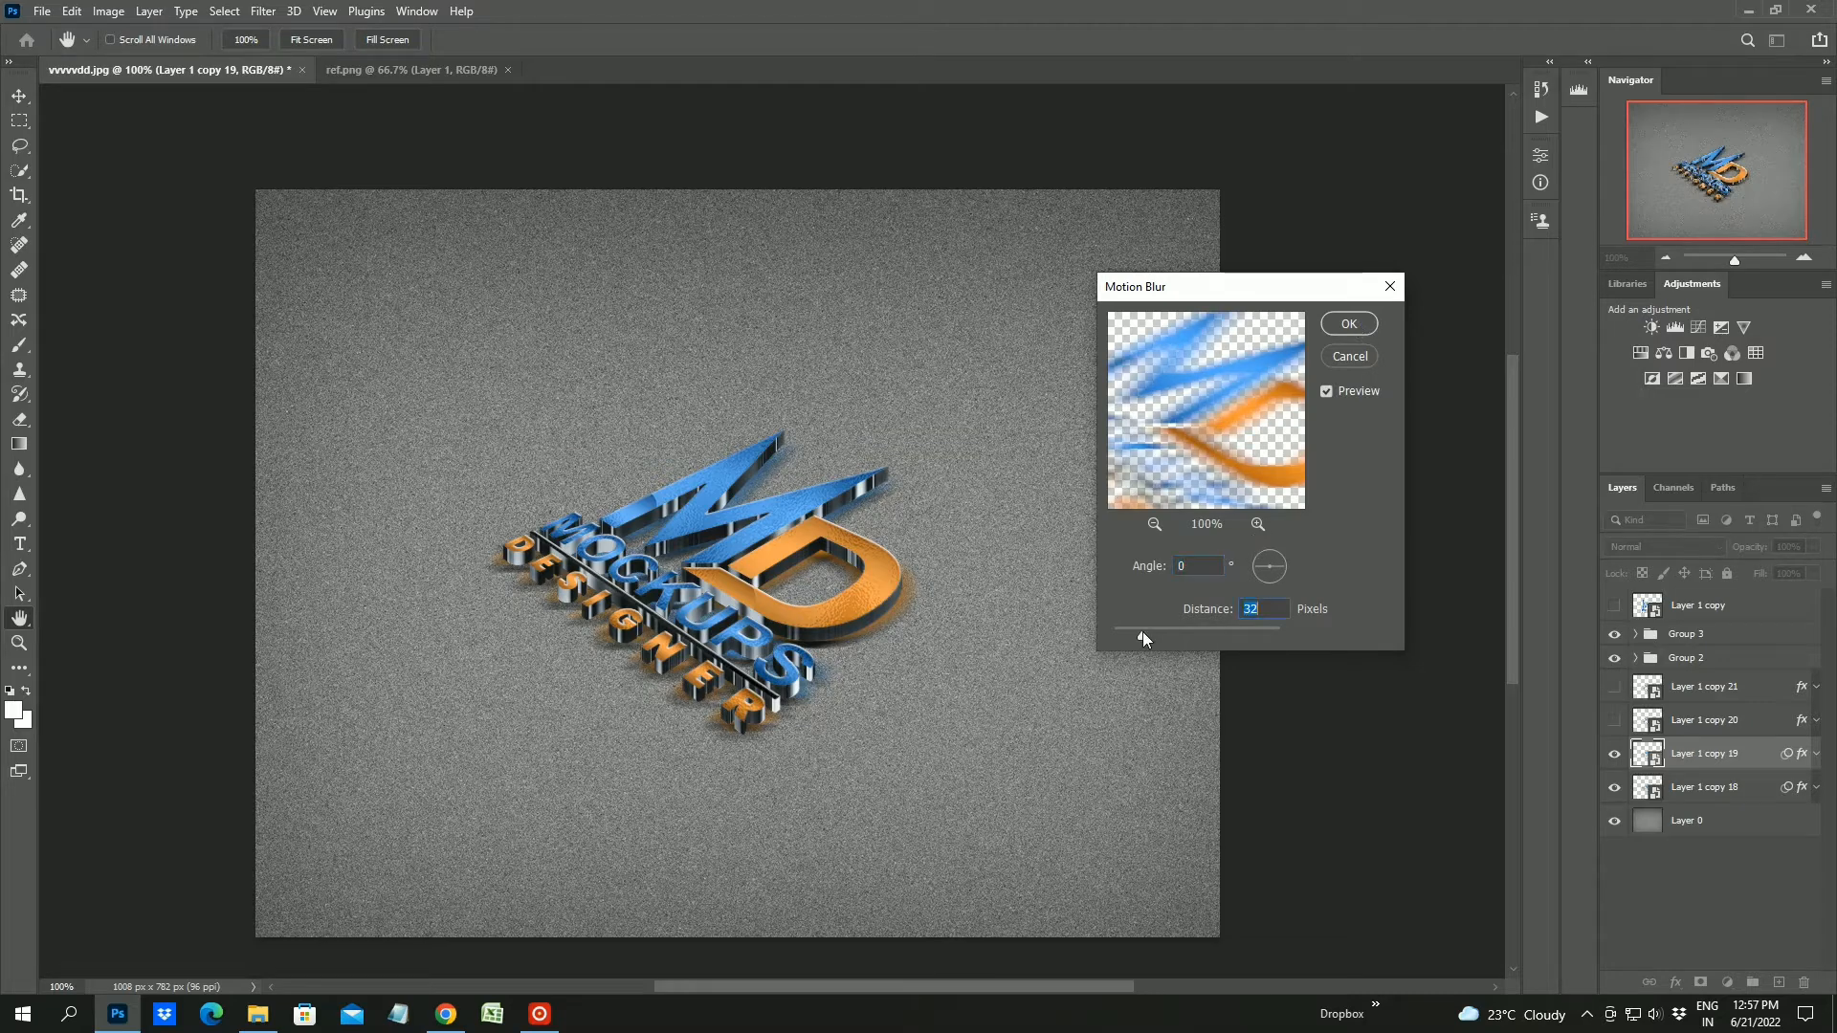
left_click(1349, 323)
Add a slight Gaussian Blur to Layer 1 copy 19 and collapse its effects list
left_click(263, 10)
mouse_move(323, 269)
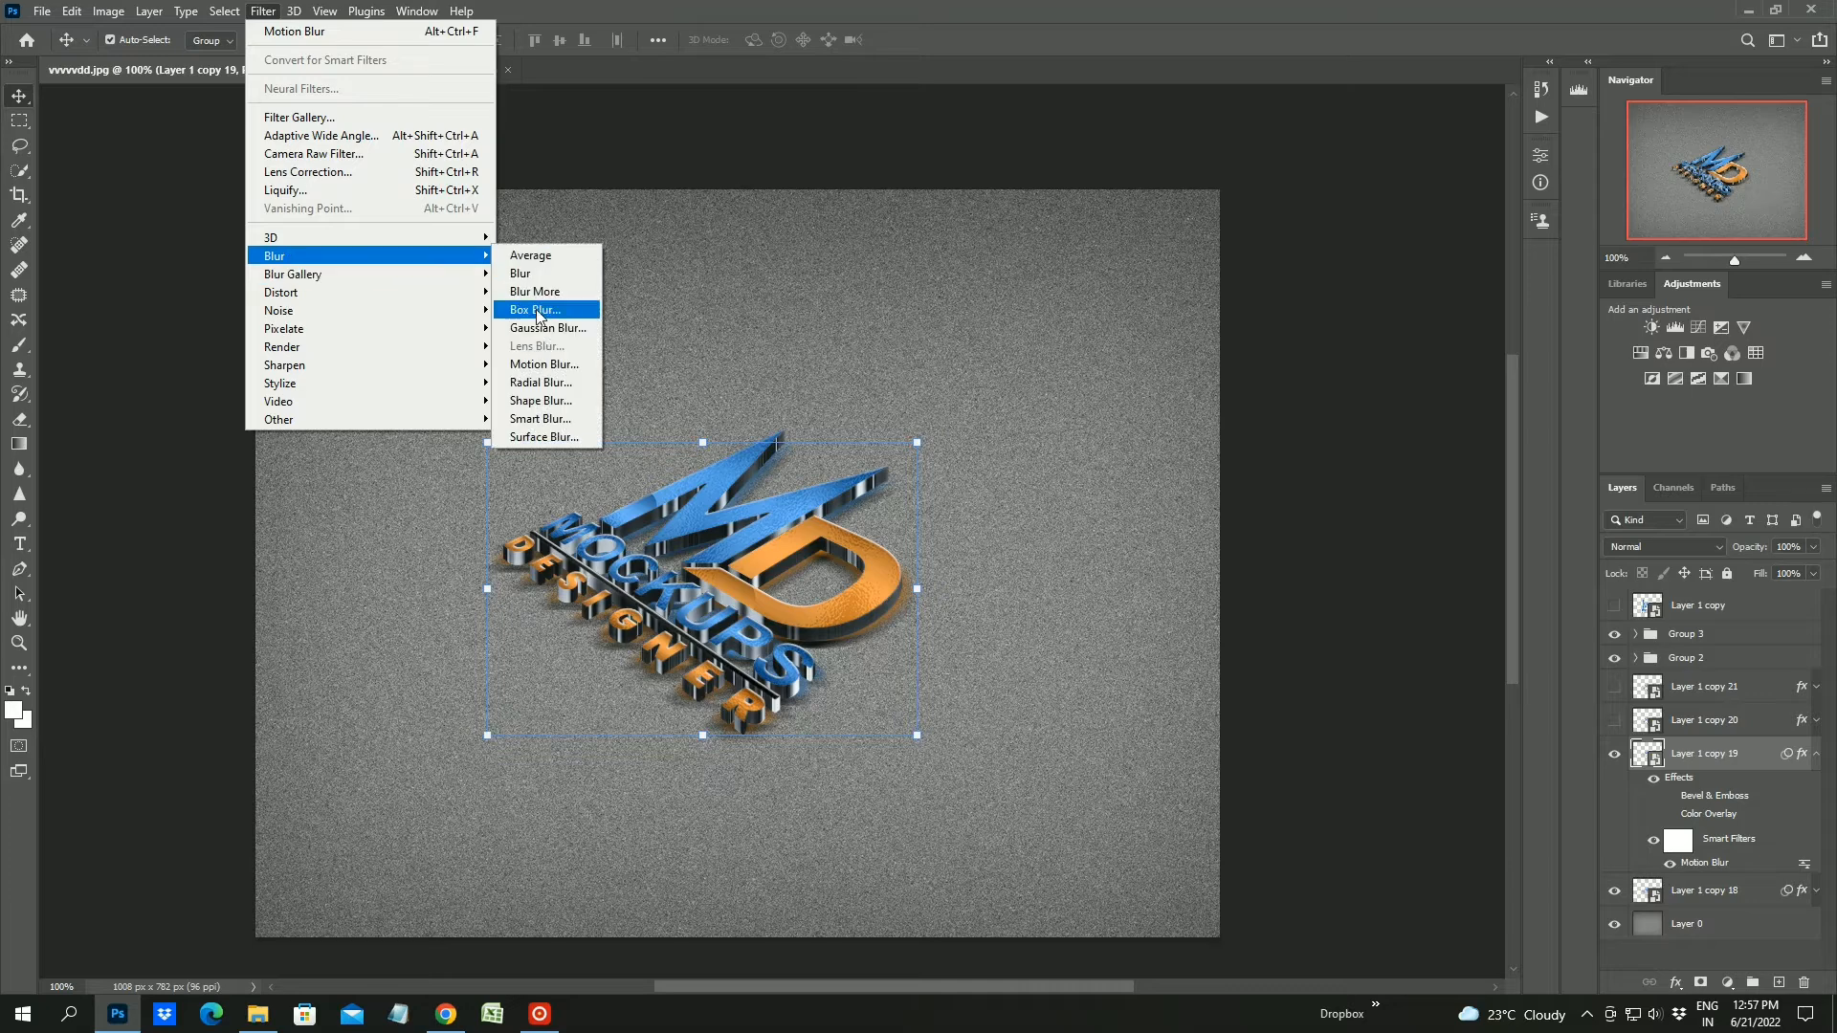
left_click(541, 328)
left_click_drag(1121, 629, 1104, 623)
left_click(1301, 369)
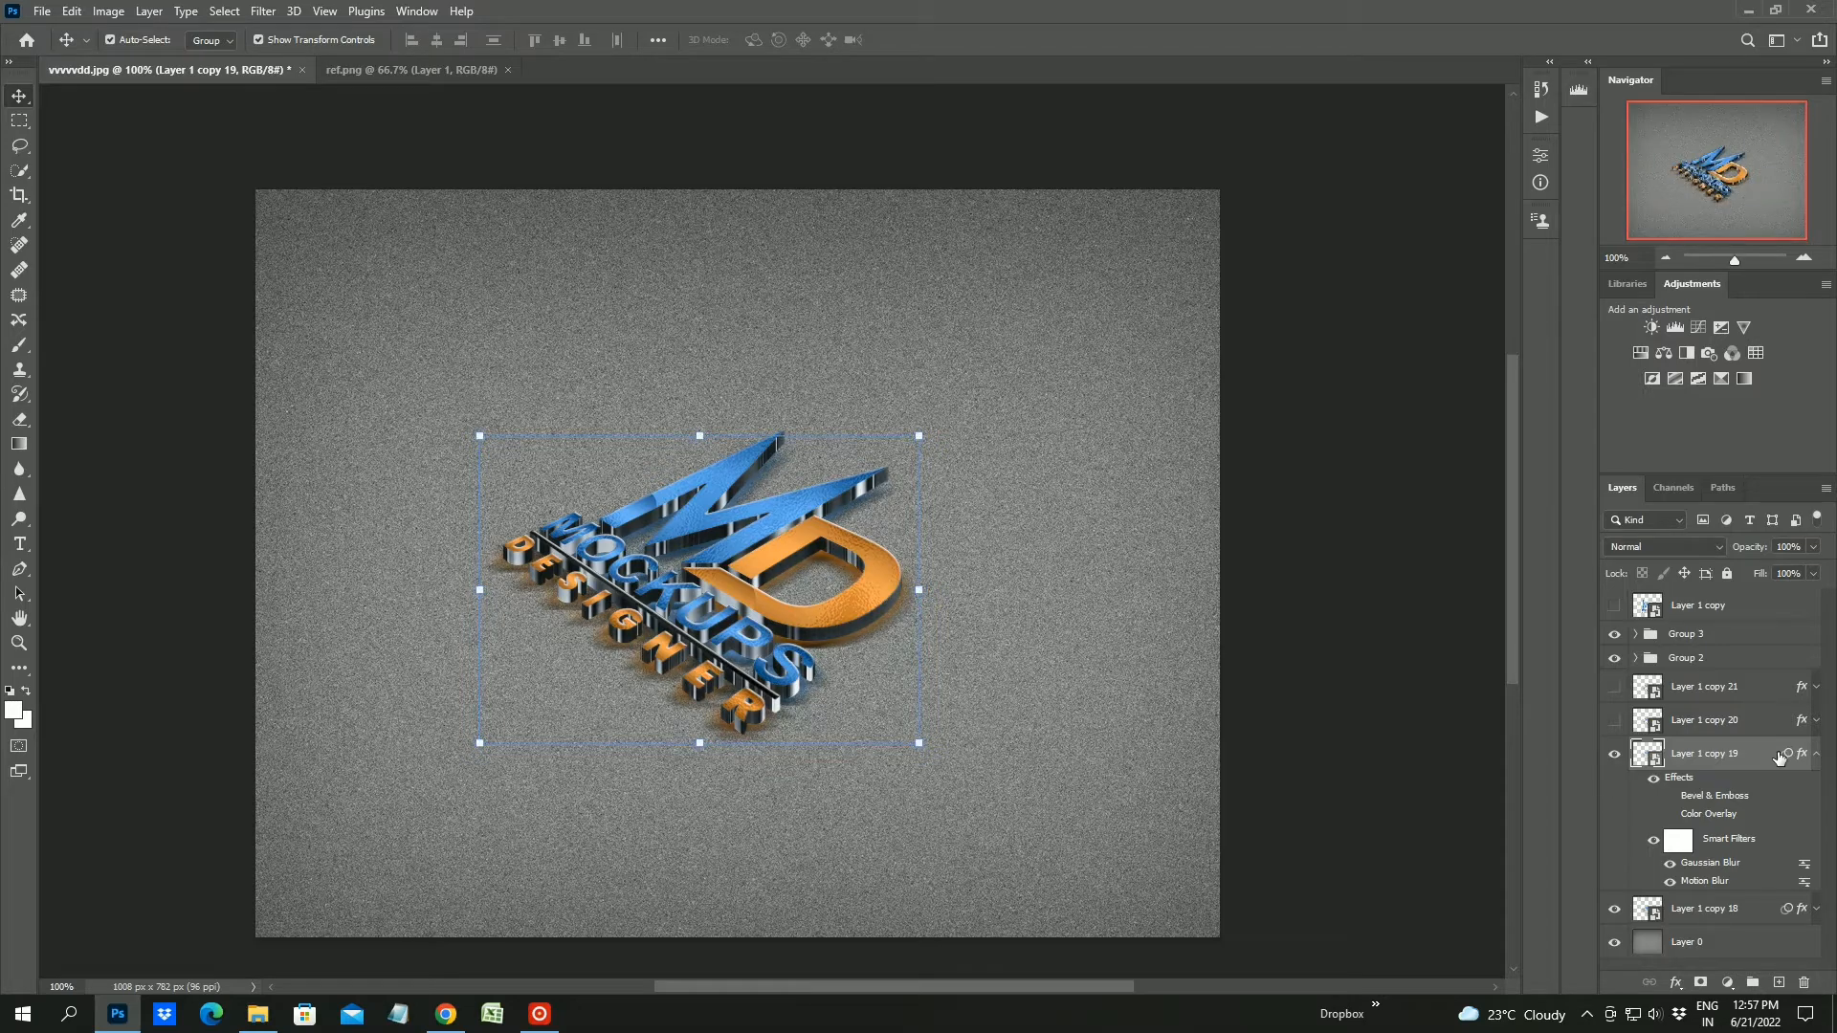
left_click(1816, 757)
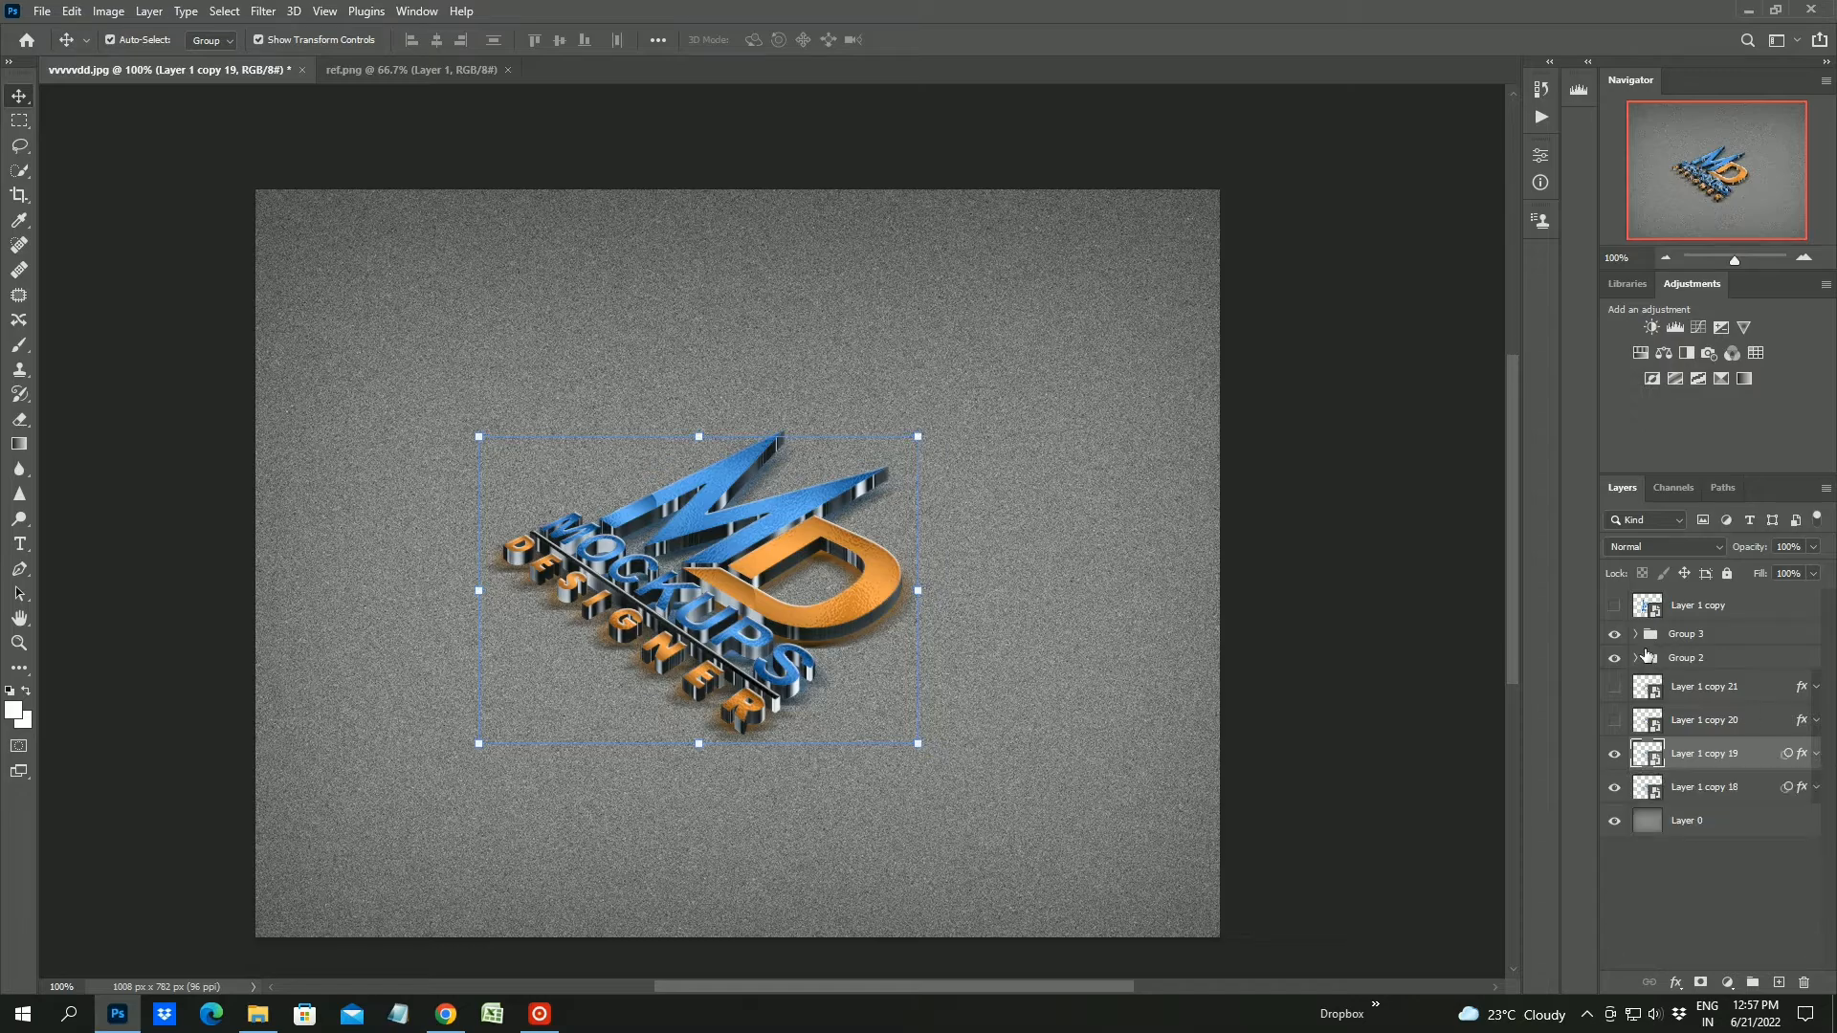
Place the cloudy texture from ref.png over the canvas in vvvvvdd.jpg and clip it to Layer 1 copy 19
left_click(411, 70)
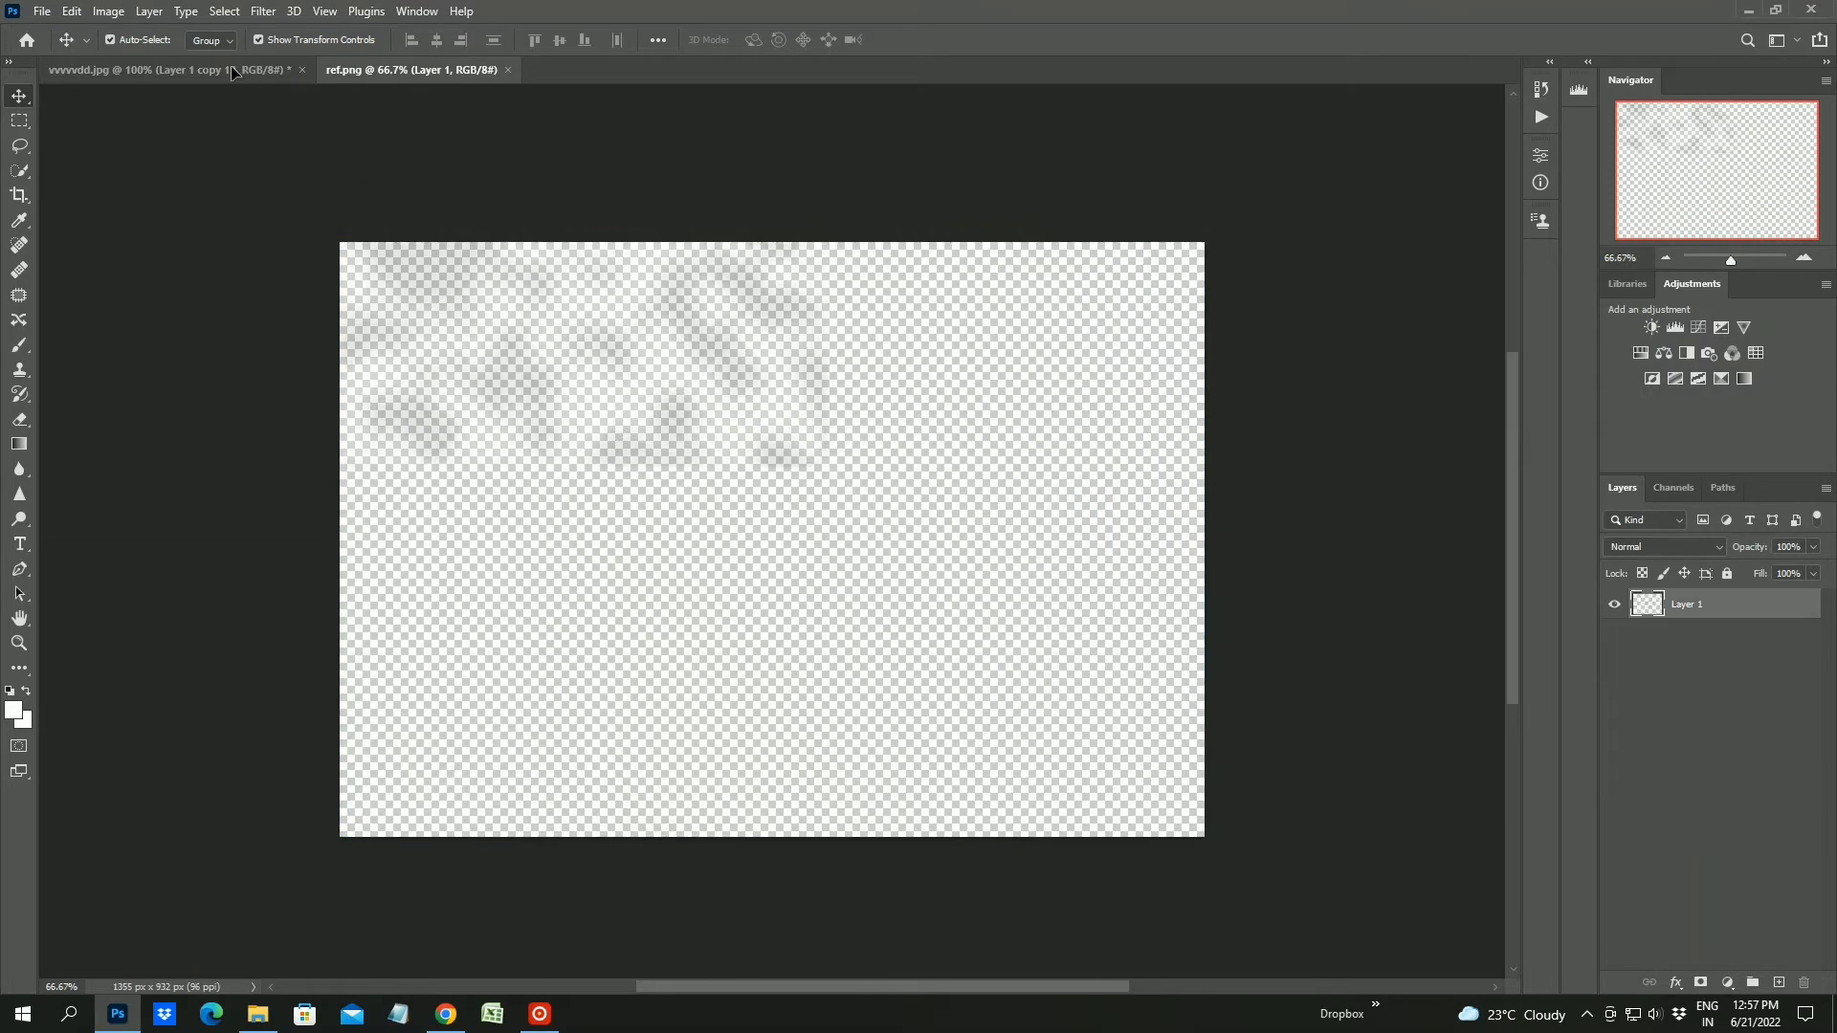
left_click_drag(232, 68, 641, 442)
left_click_drag(842, 546, 919, 666)
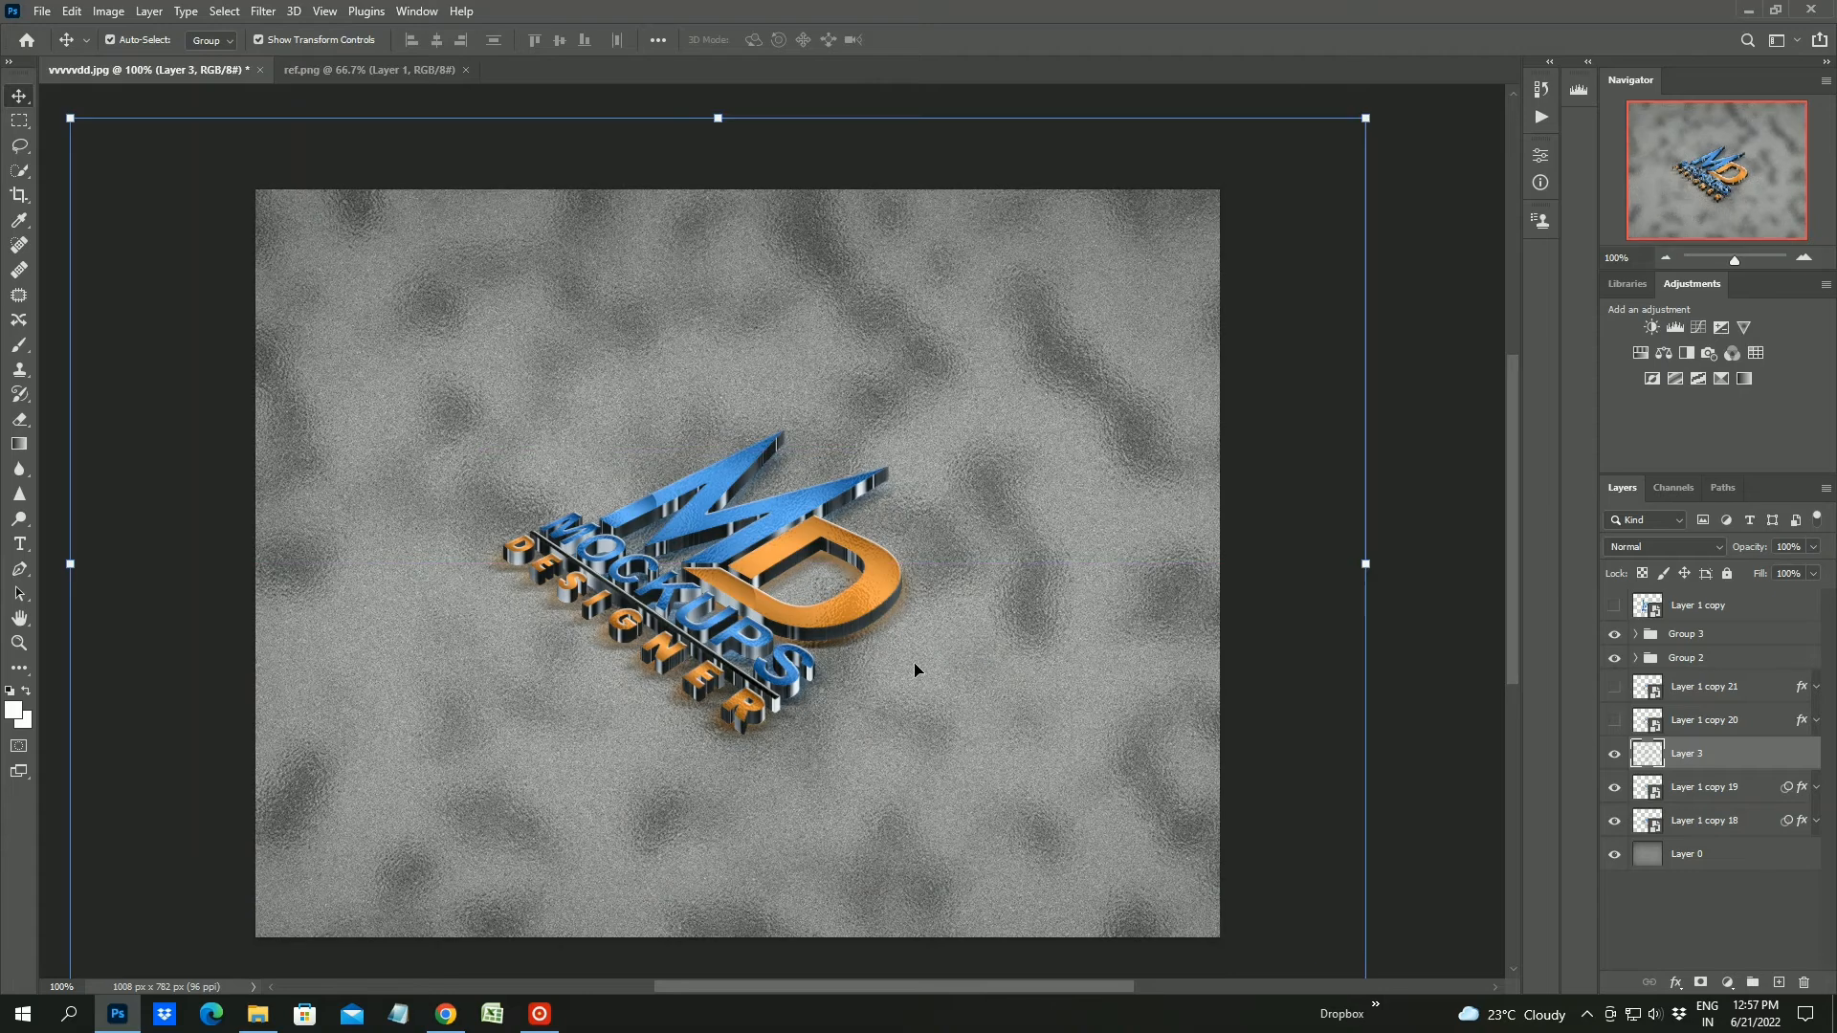
right_click(1732, 756)
left_click(1517, 561)
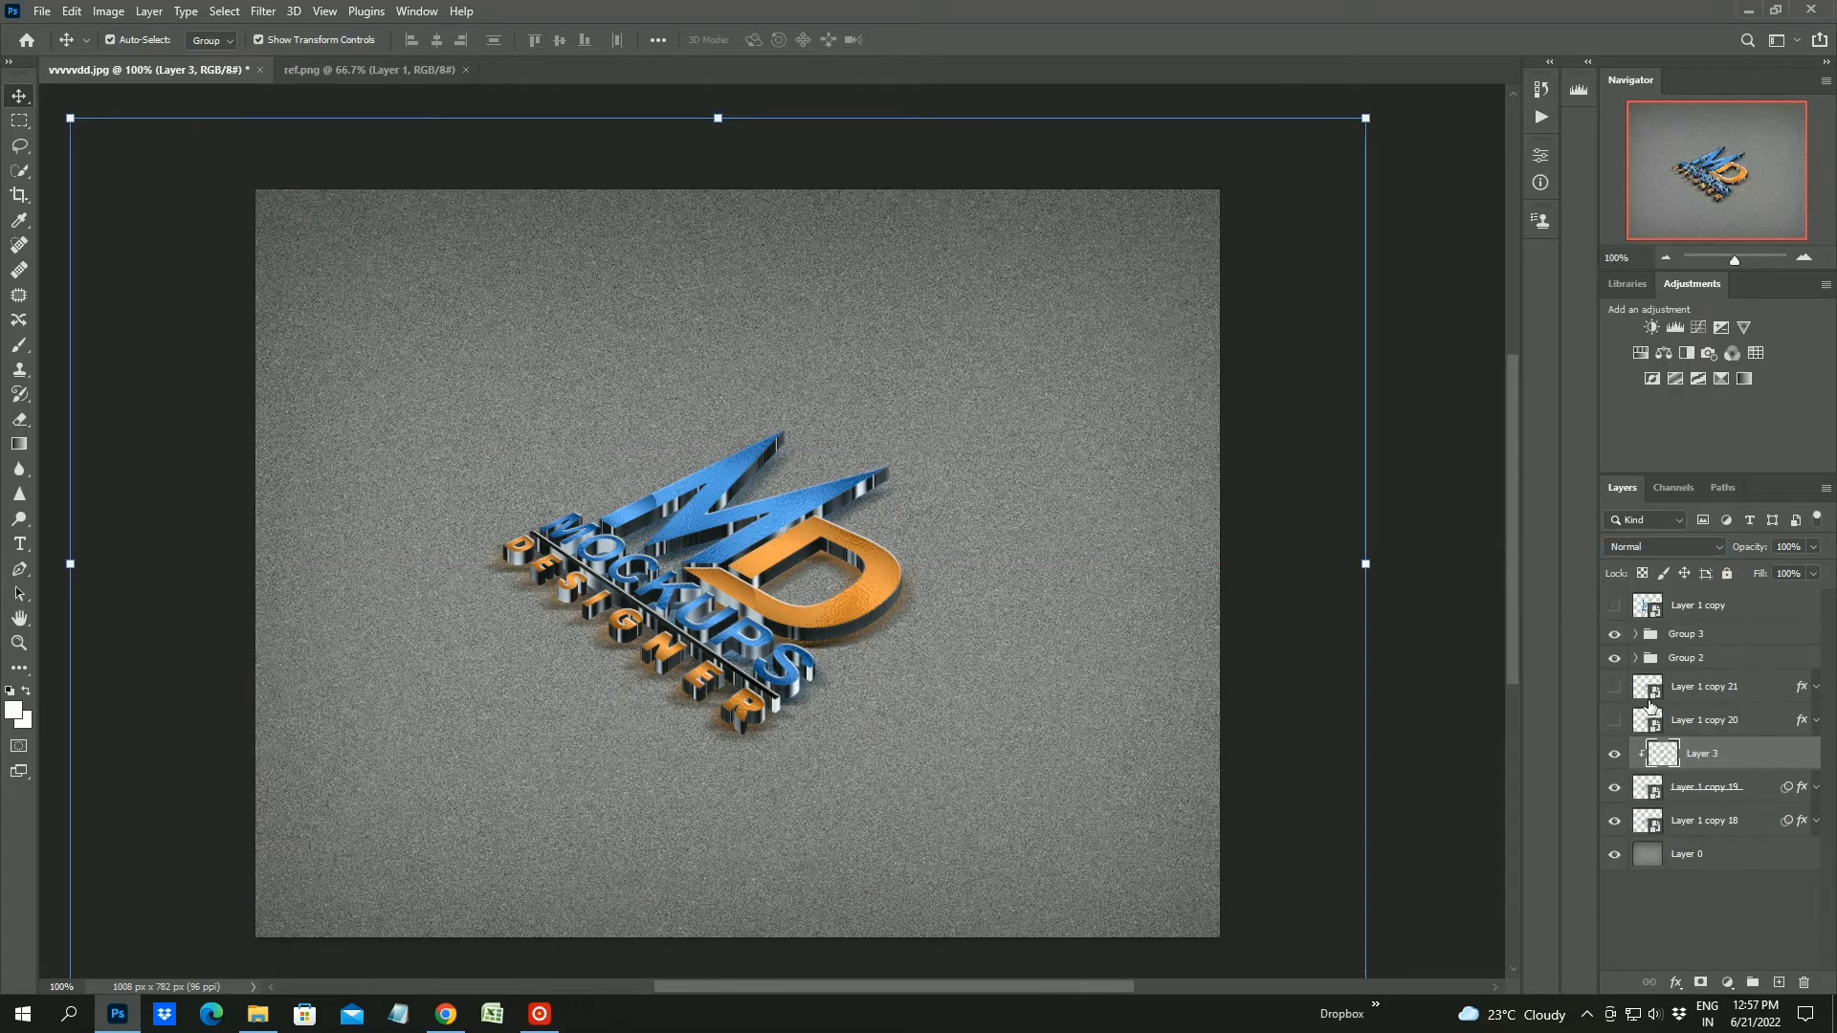
Toggle Layer 3's visibility to check its texture, and adjust the opacity of Layer 1 copy 19
left_click(1614, 754)
left_click(1614, 755)
left_click(1722, 900)
left_click(1614, 719)
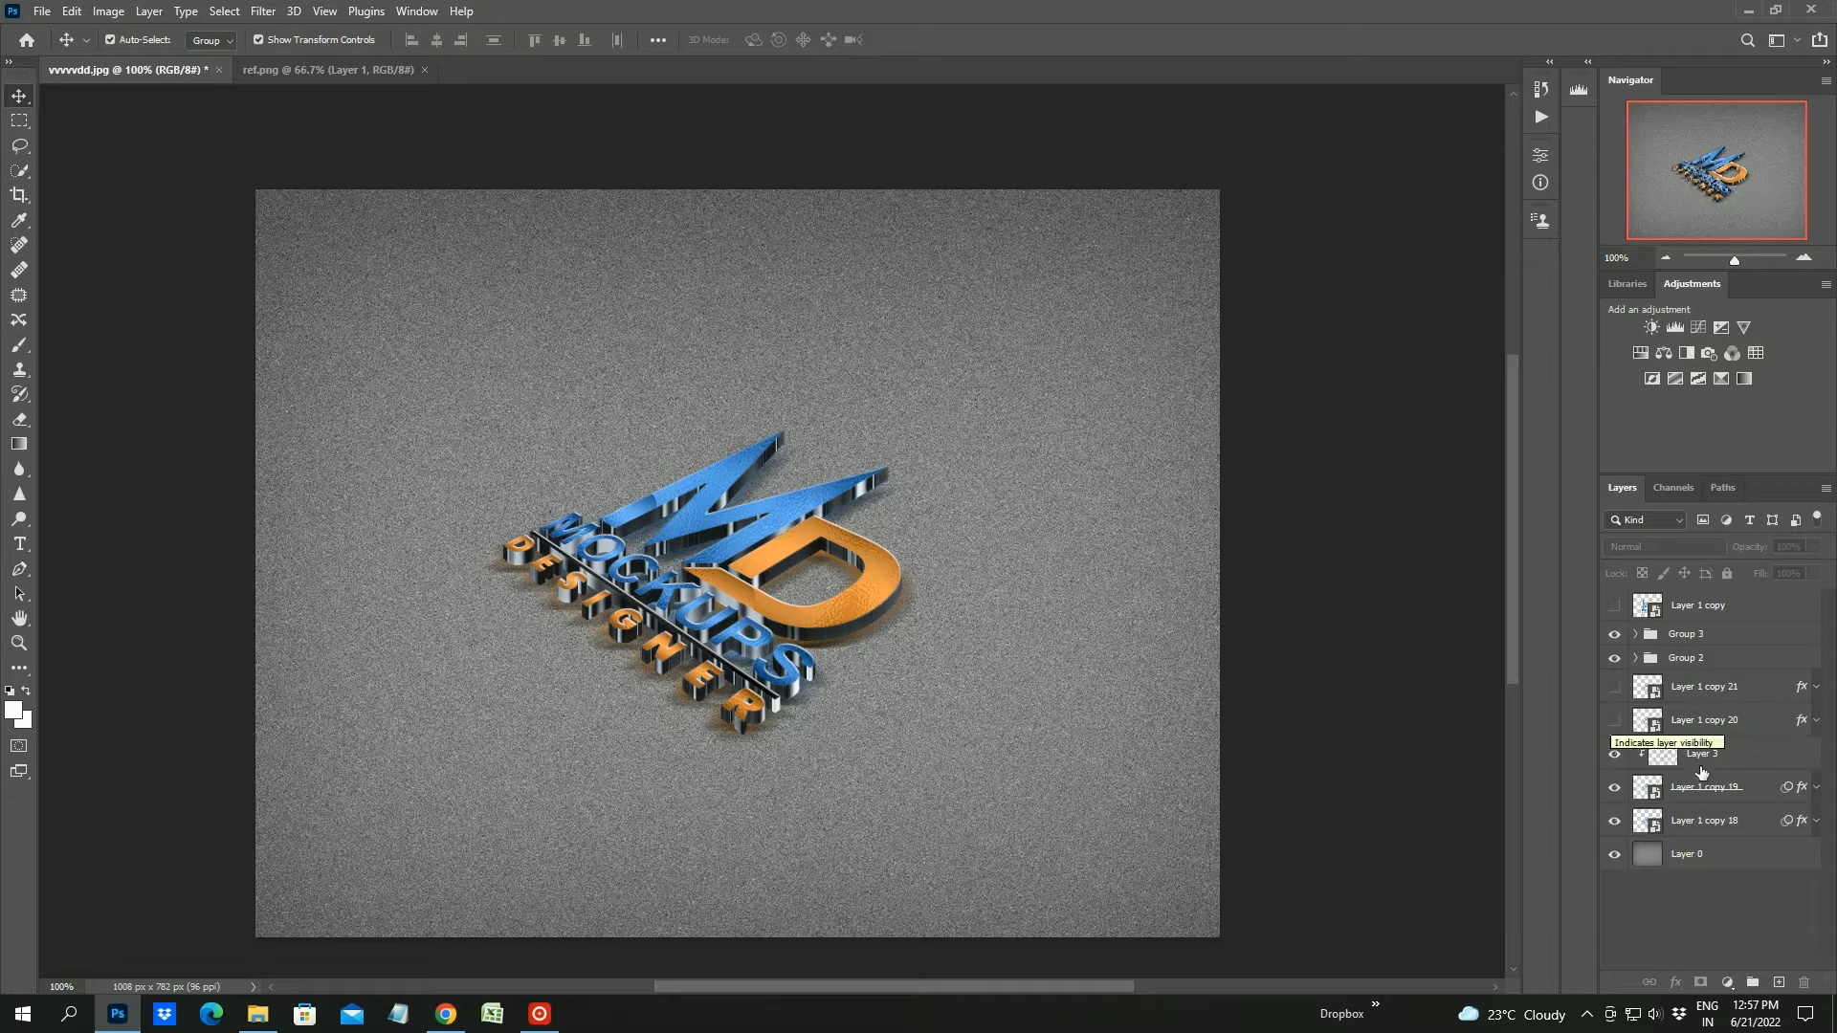
left_click(1713, 786)
left_click_drag(1814, 547, 1785, 573)
left_click(1759, 722)
double_click(1758, 722)
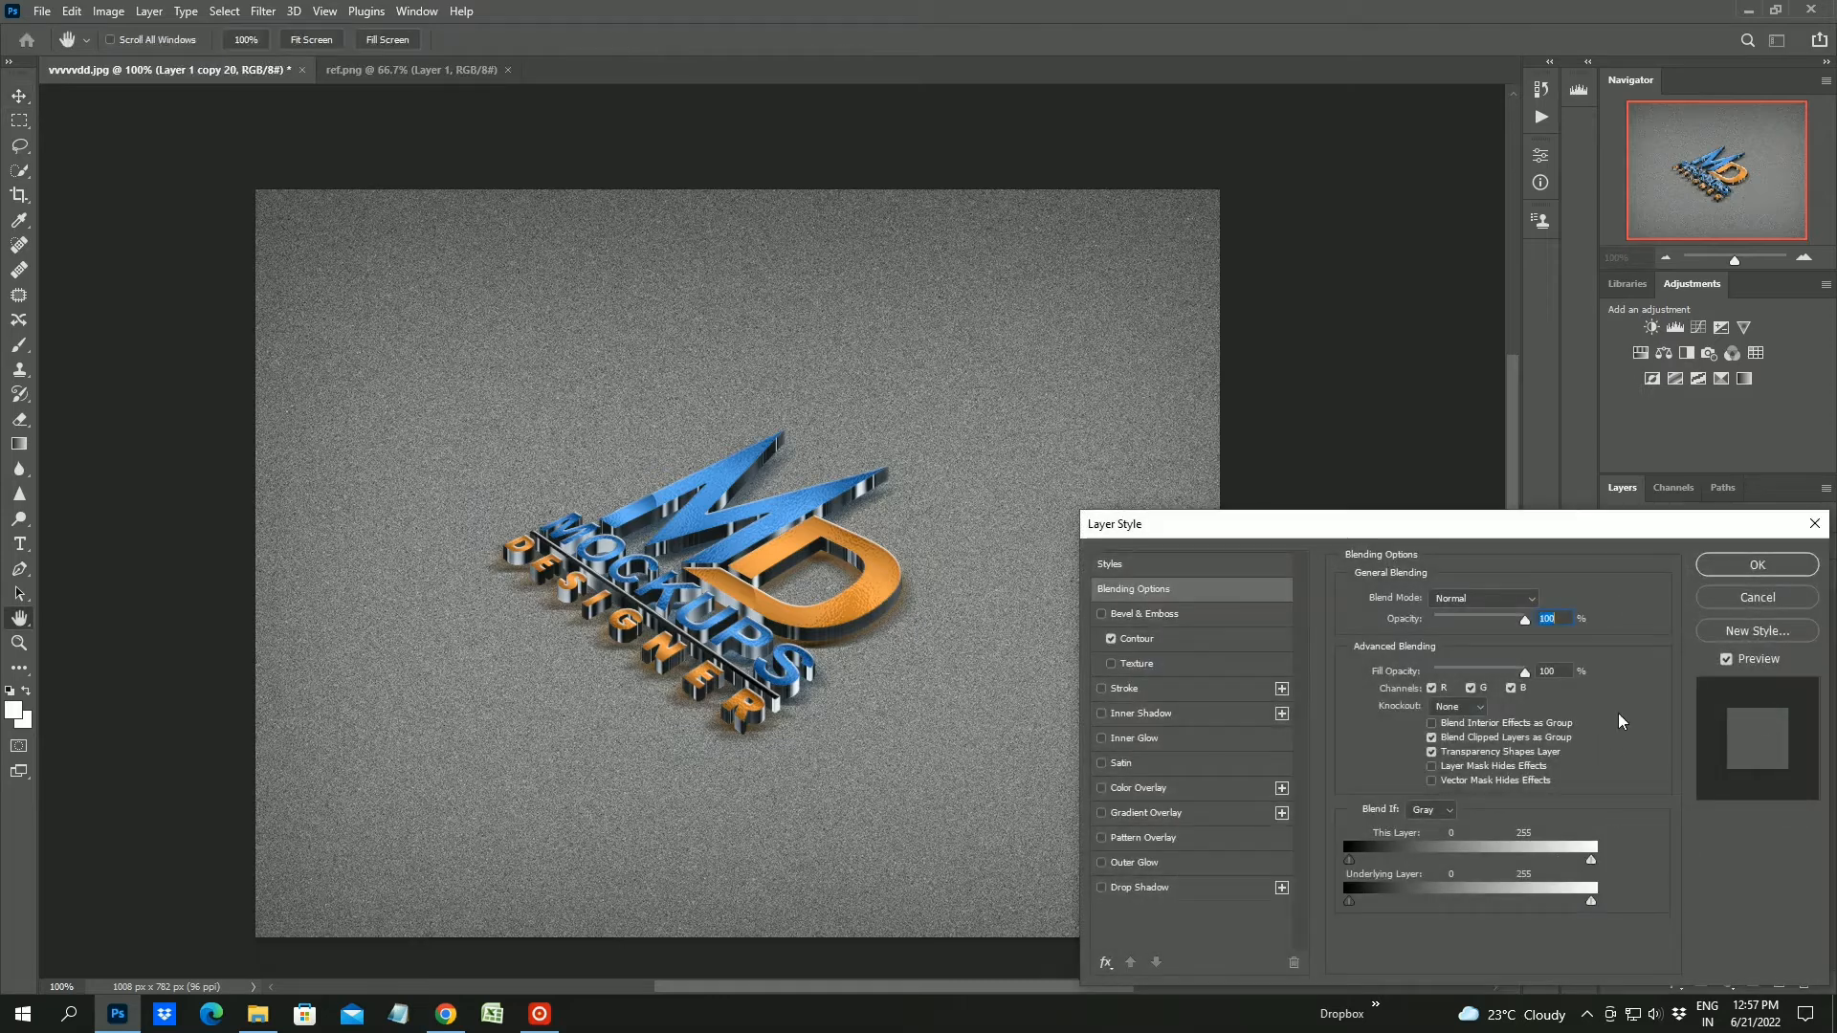
left_click(1189, 887)
left_click_drag(1467, 626, 1474, 627)
left_click_drag(1426, 685, 1468, 683)
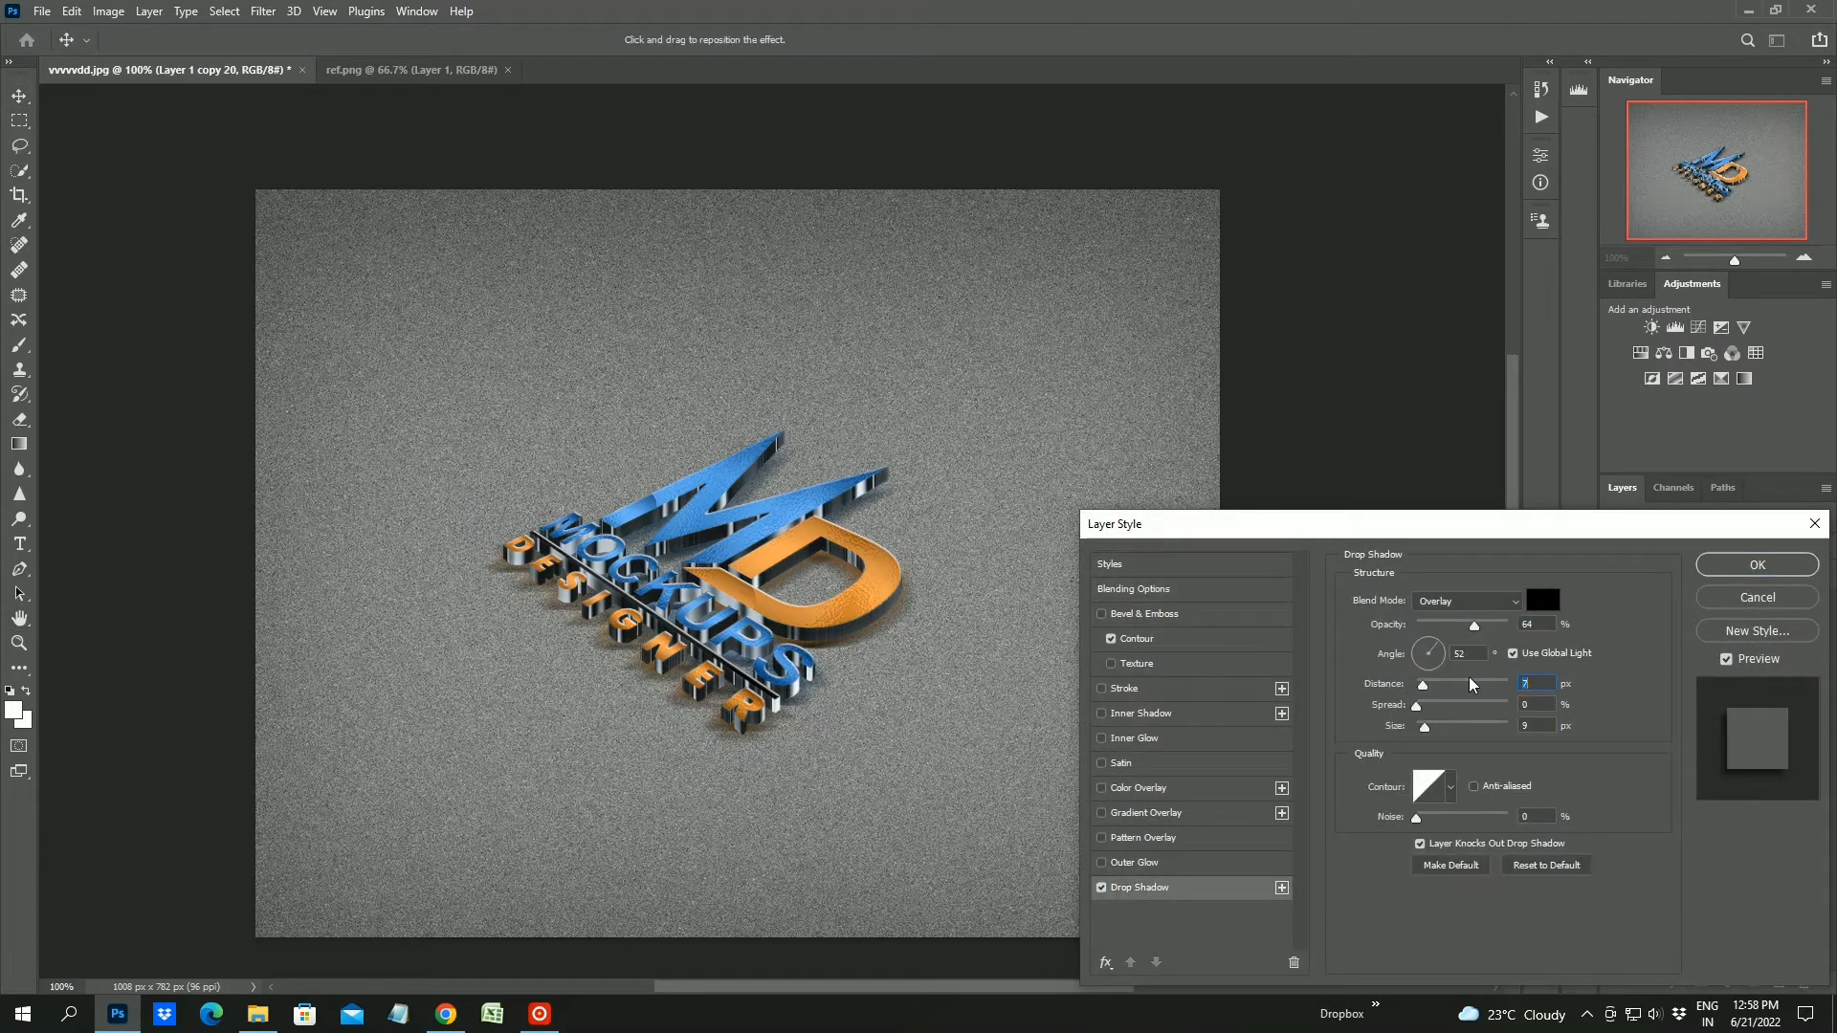
left_click(1741, 596)
Make Layer 1 copy 20 visible and give it a black Color Overlay
left_click(1614, 720)
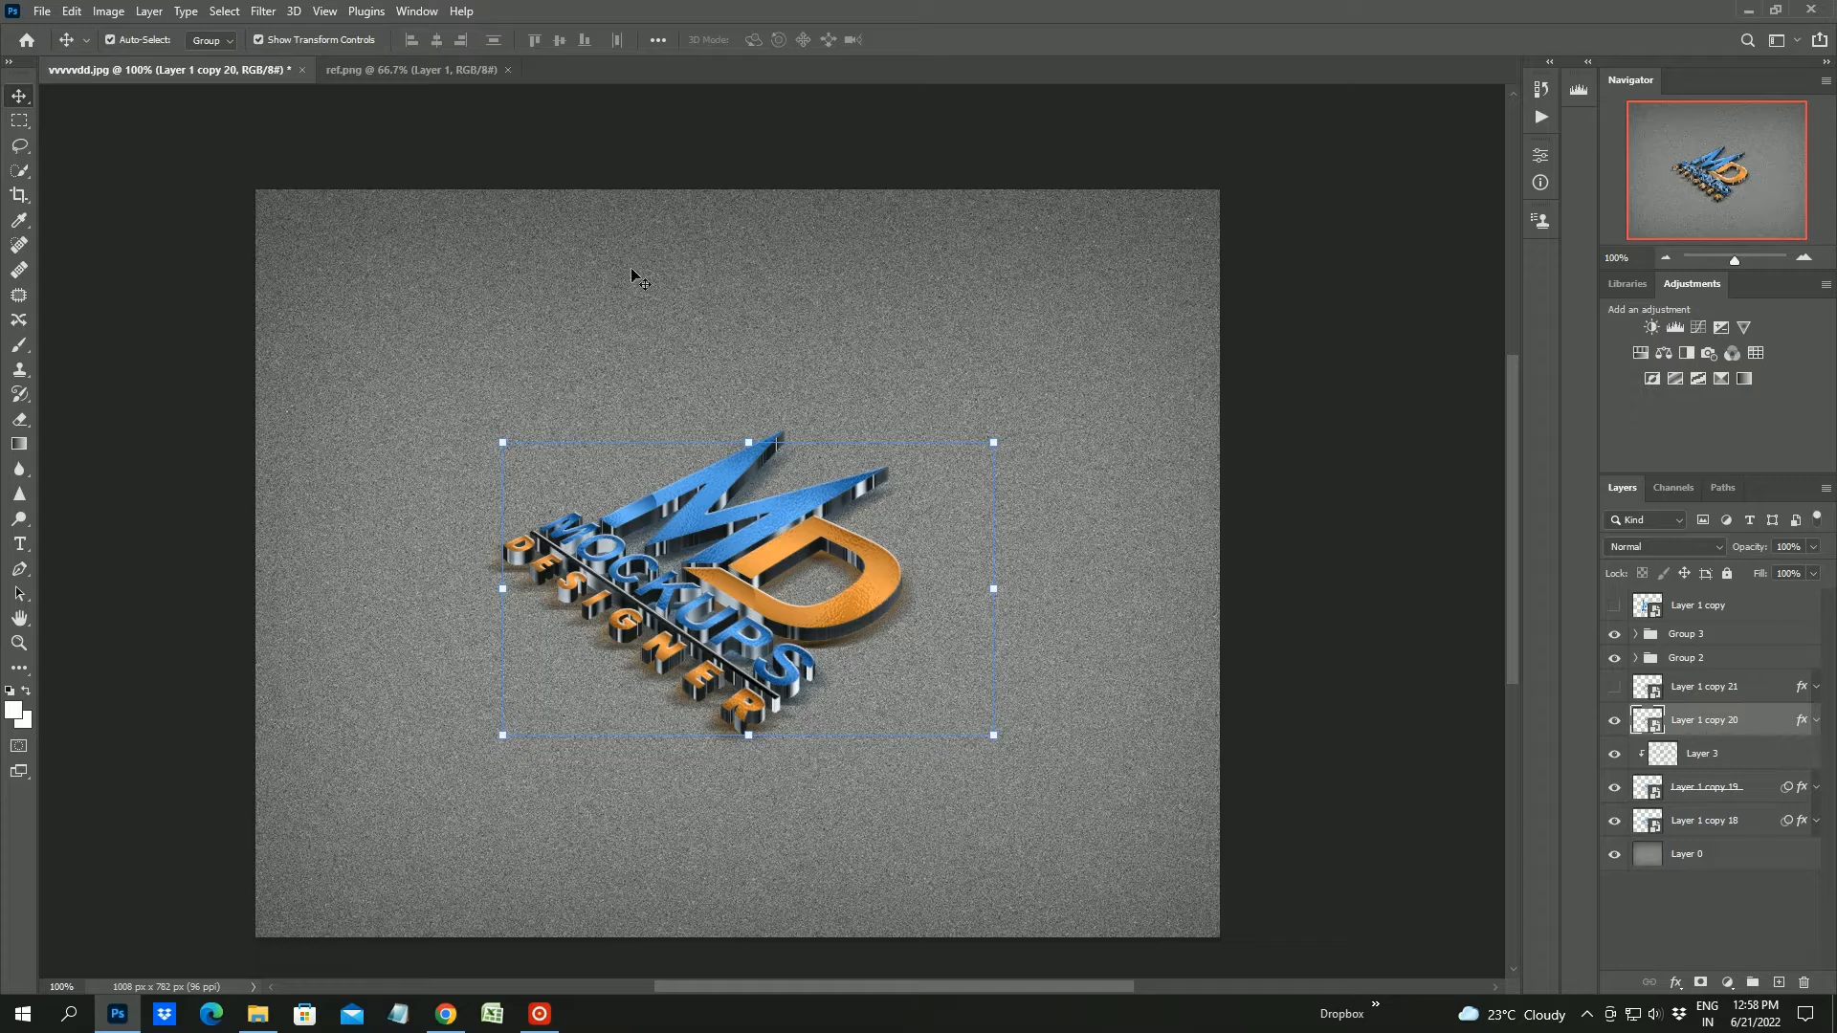
double_click(1792, 724)
left_click(1140, 788)
left_click(1542, 600)
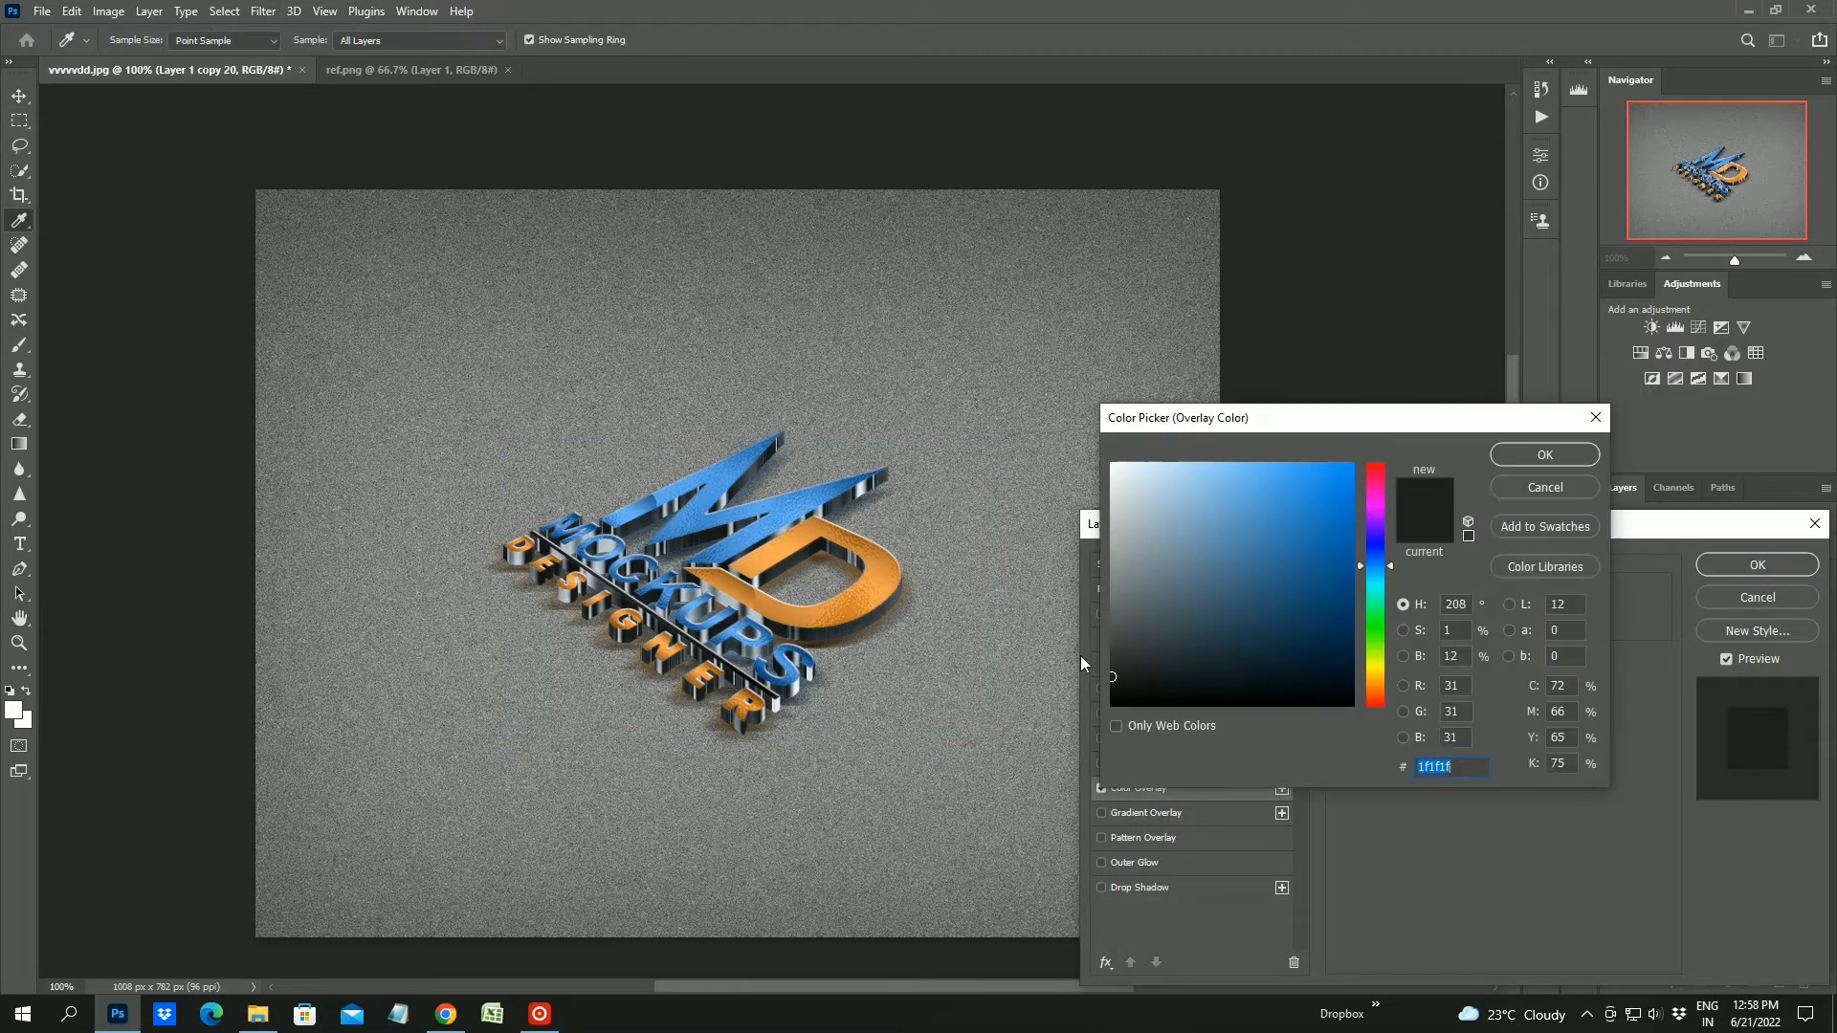
left_click(1118, 712)
left_click(1543, 457)
left_click(1750, 563)
Apply a Motion Blur of 21 pixels at 0° to Layer 1 copy 20 and collapse its effects list
left_click(263, 10)
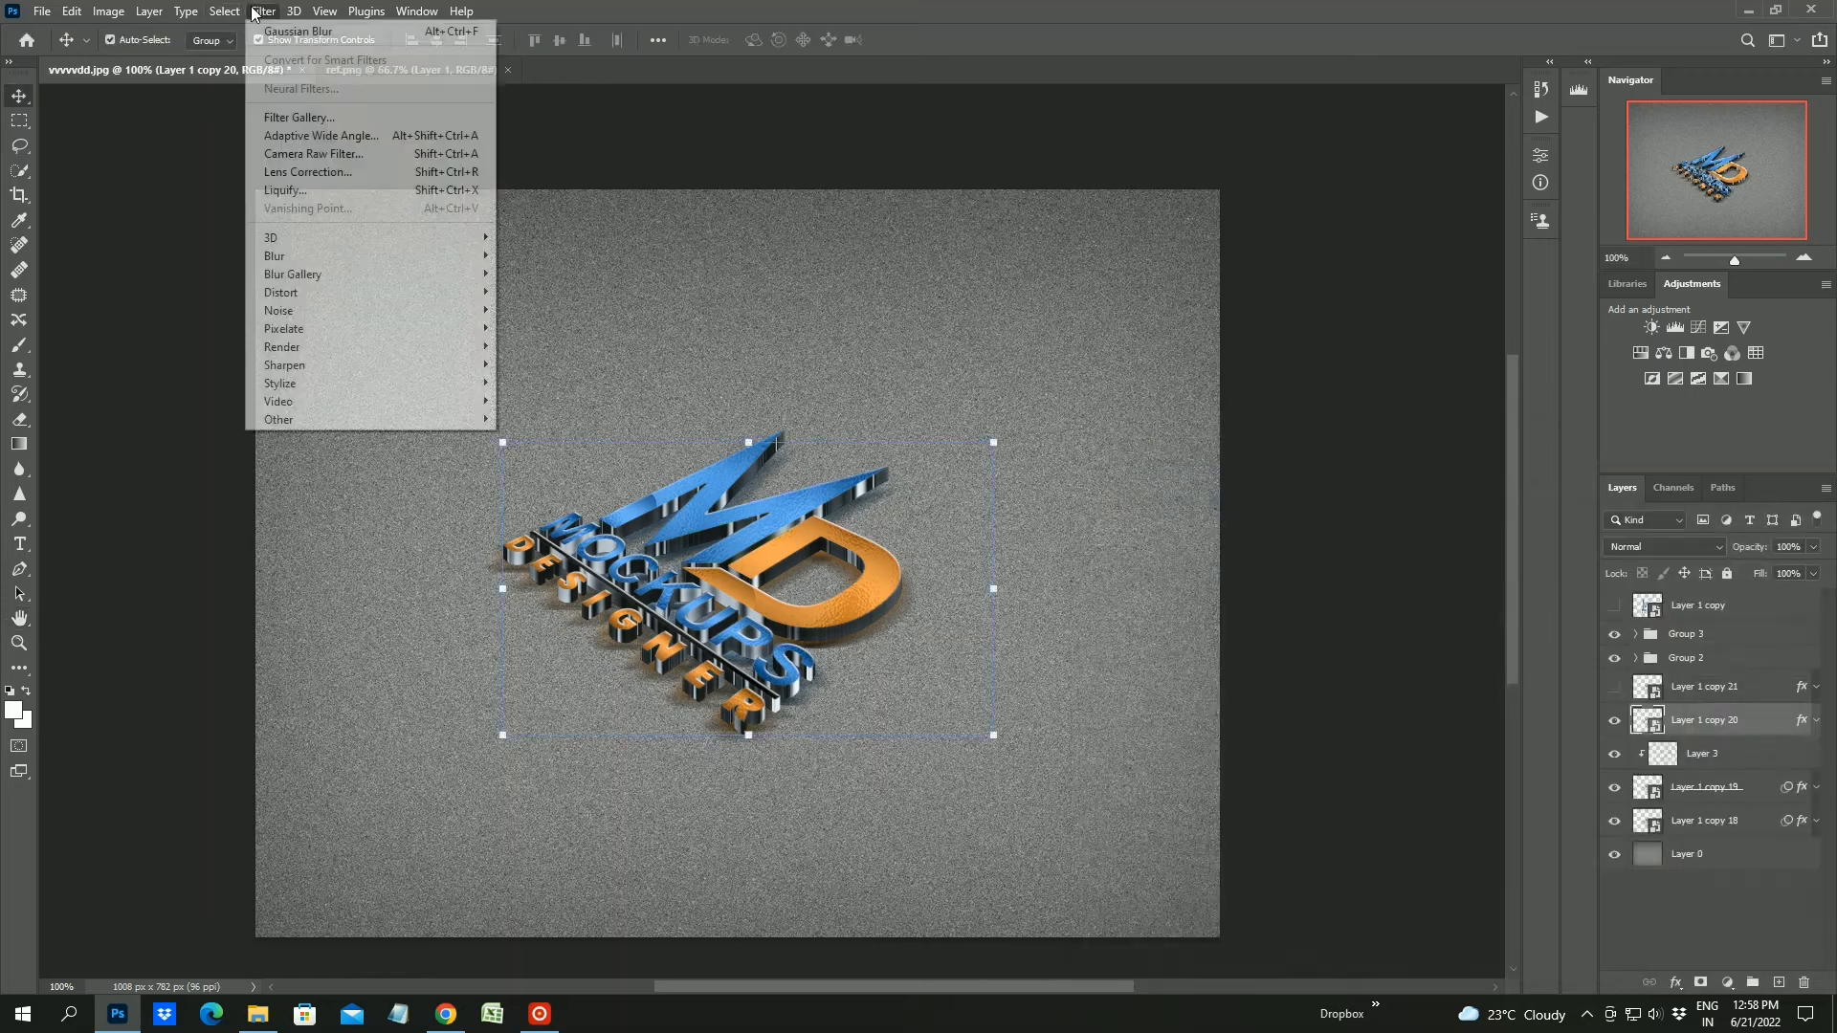
mouse_move(447, 259)
left_click(550, 364)
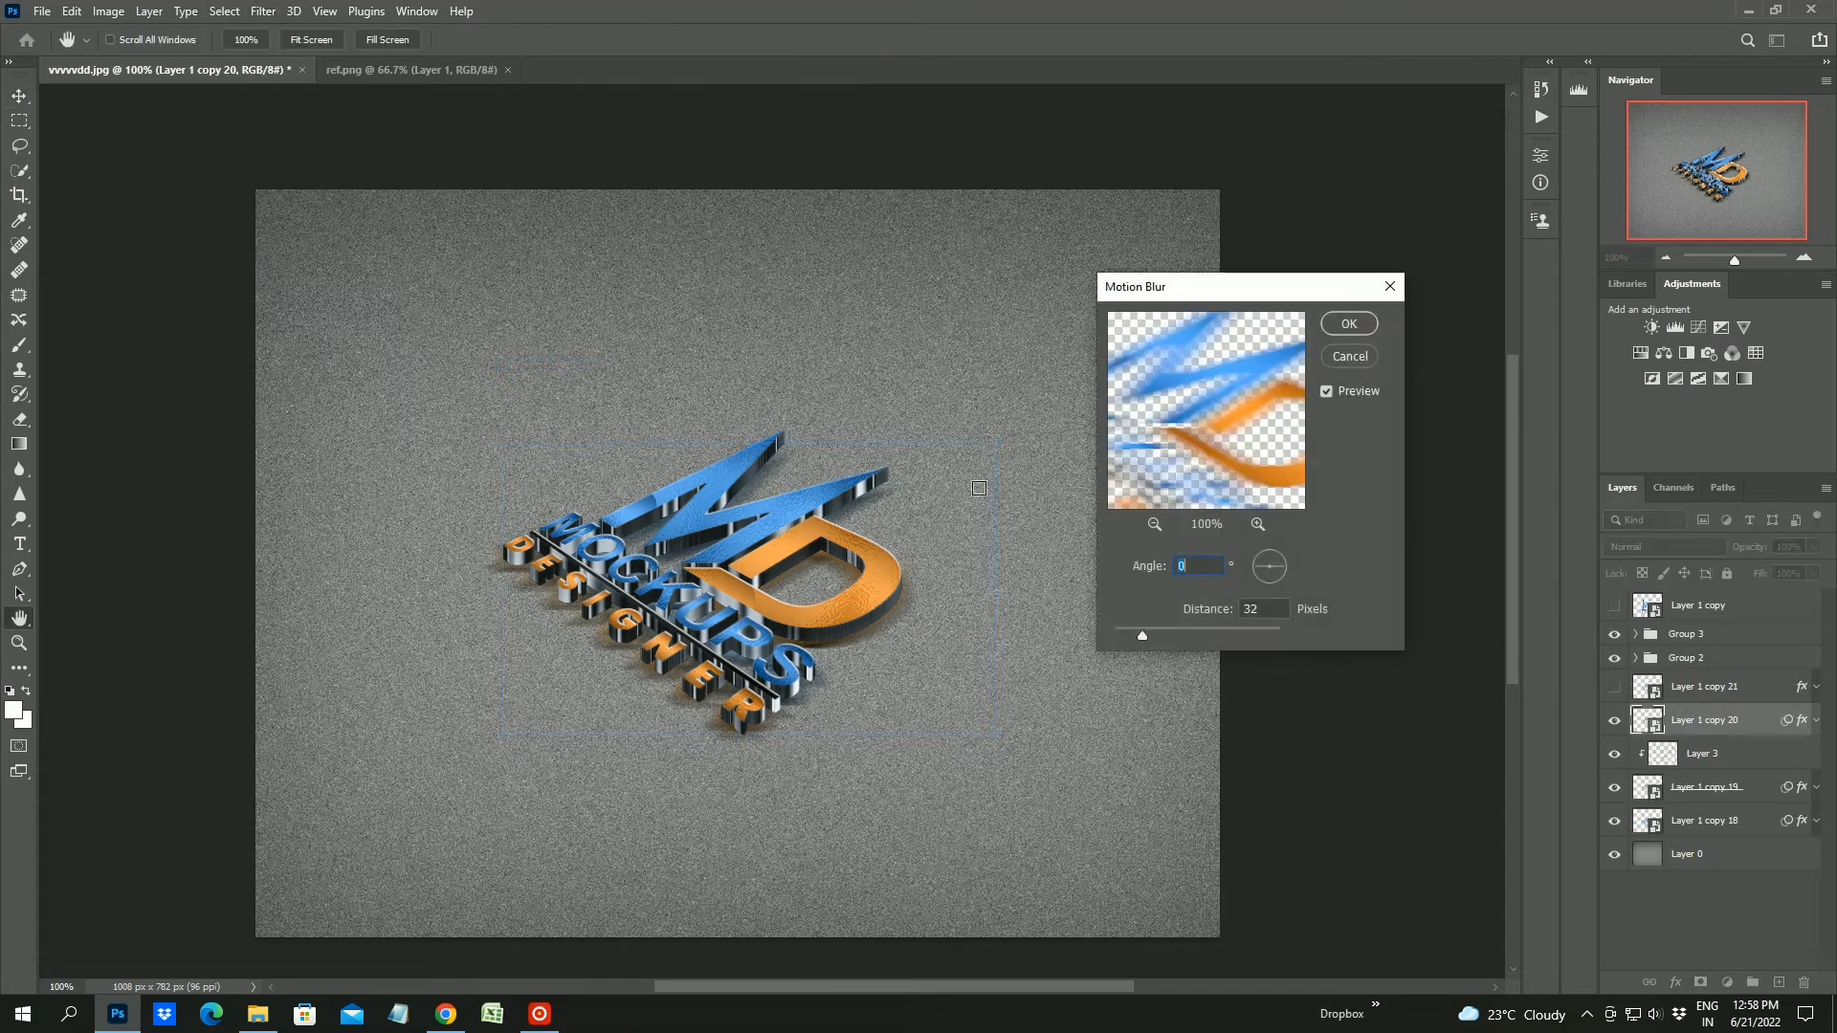
left_click_drag(1142, 635, 1132, 634)
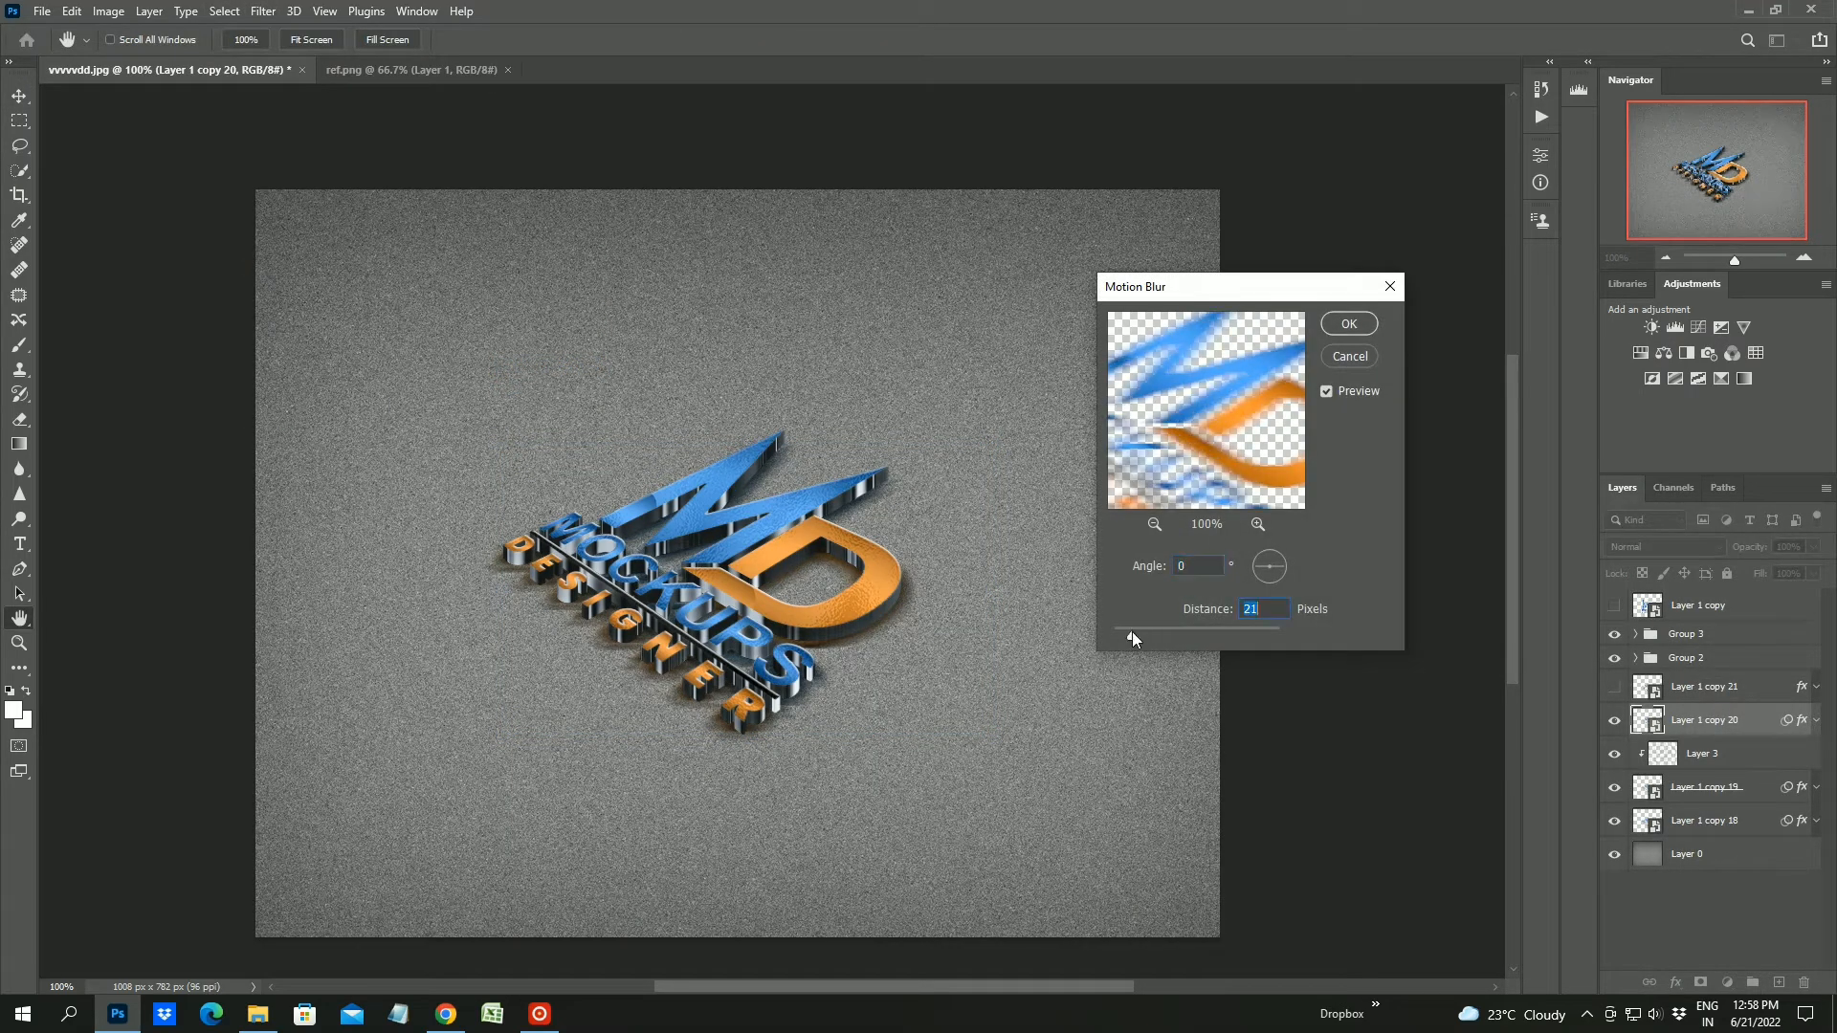
left_click(1357, 332)
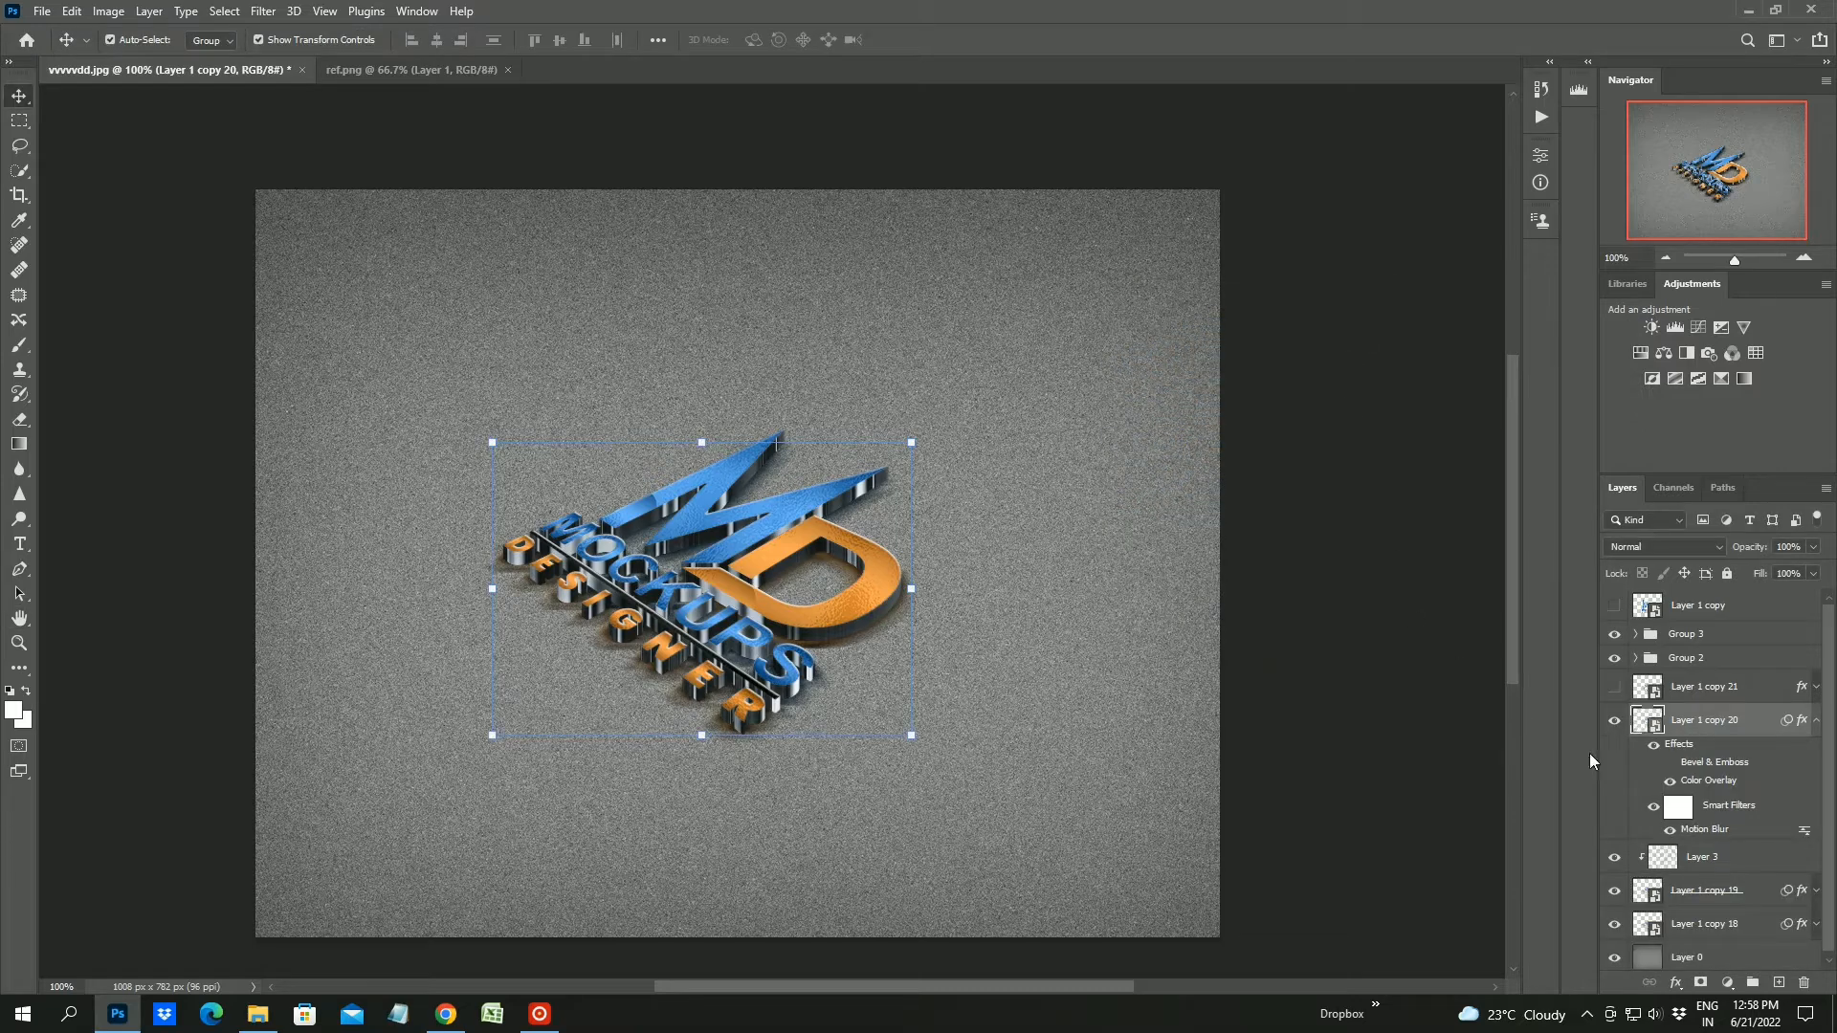
left_click(1817, 723)
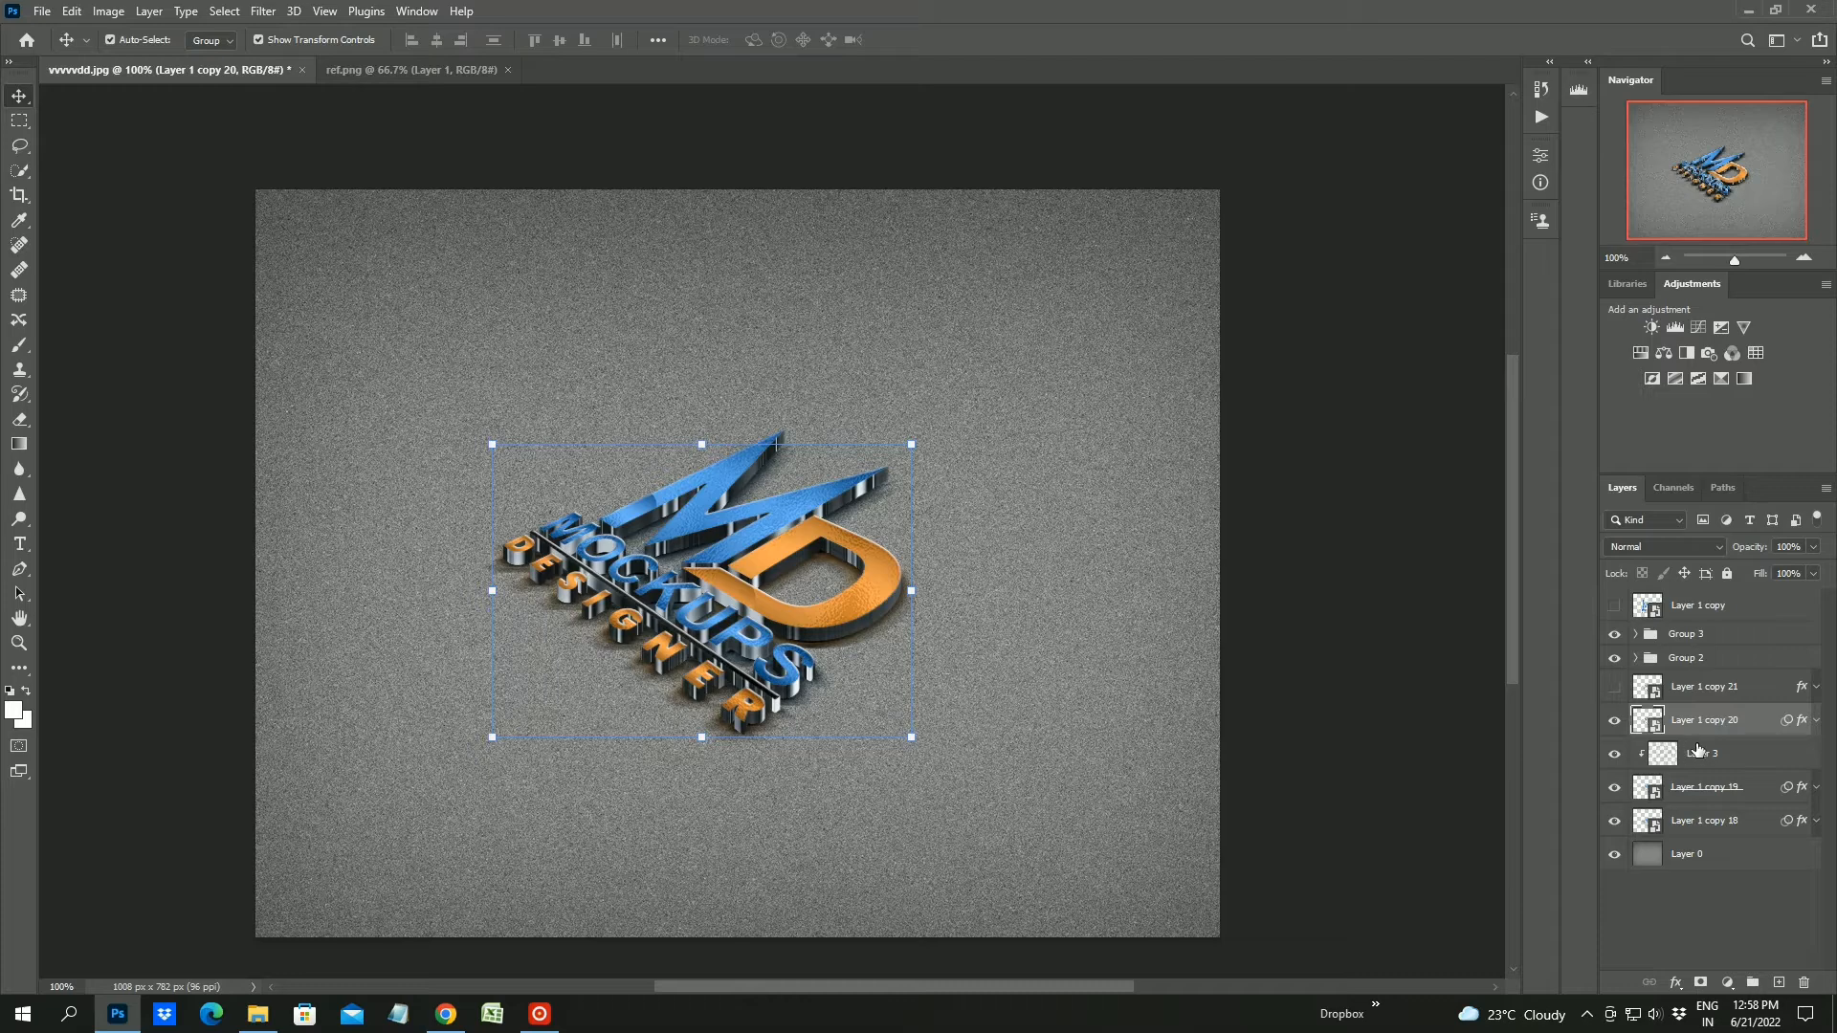
Make Layer 1 copy 21 visible and nudge it about 4 pixels down beneath the extruded logo
left_click(1722, 689)
left_click(1615, 687)
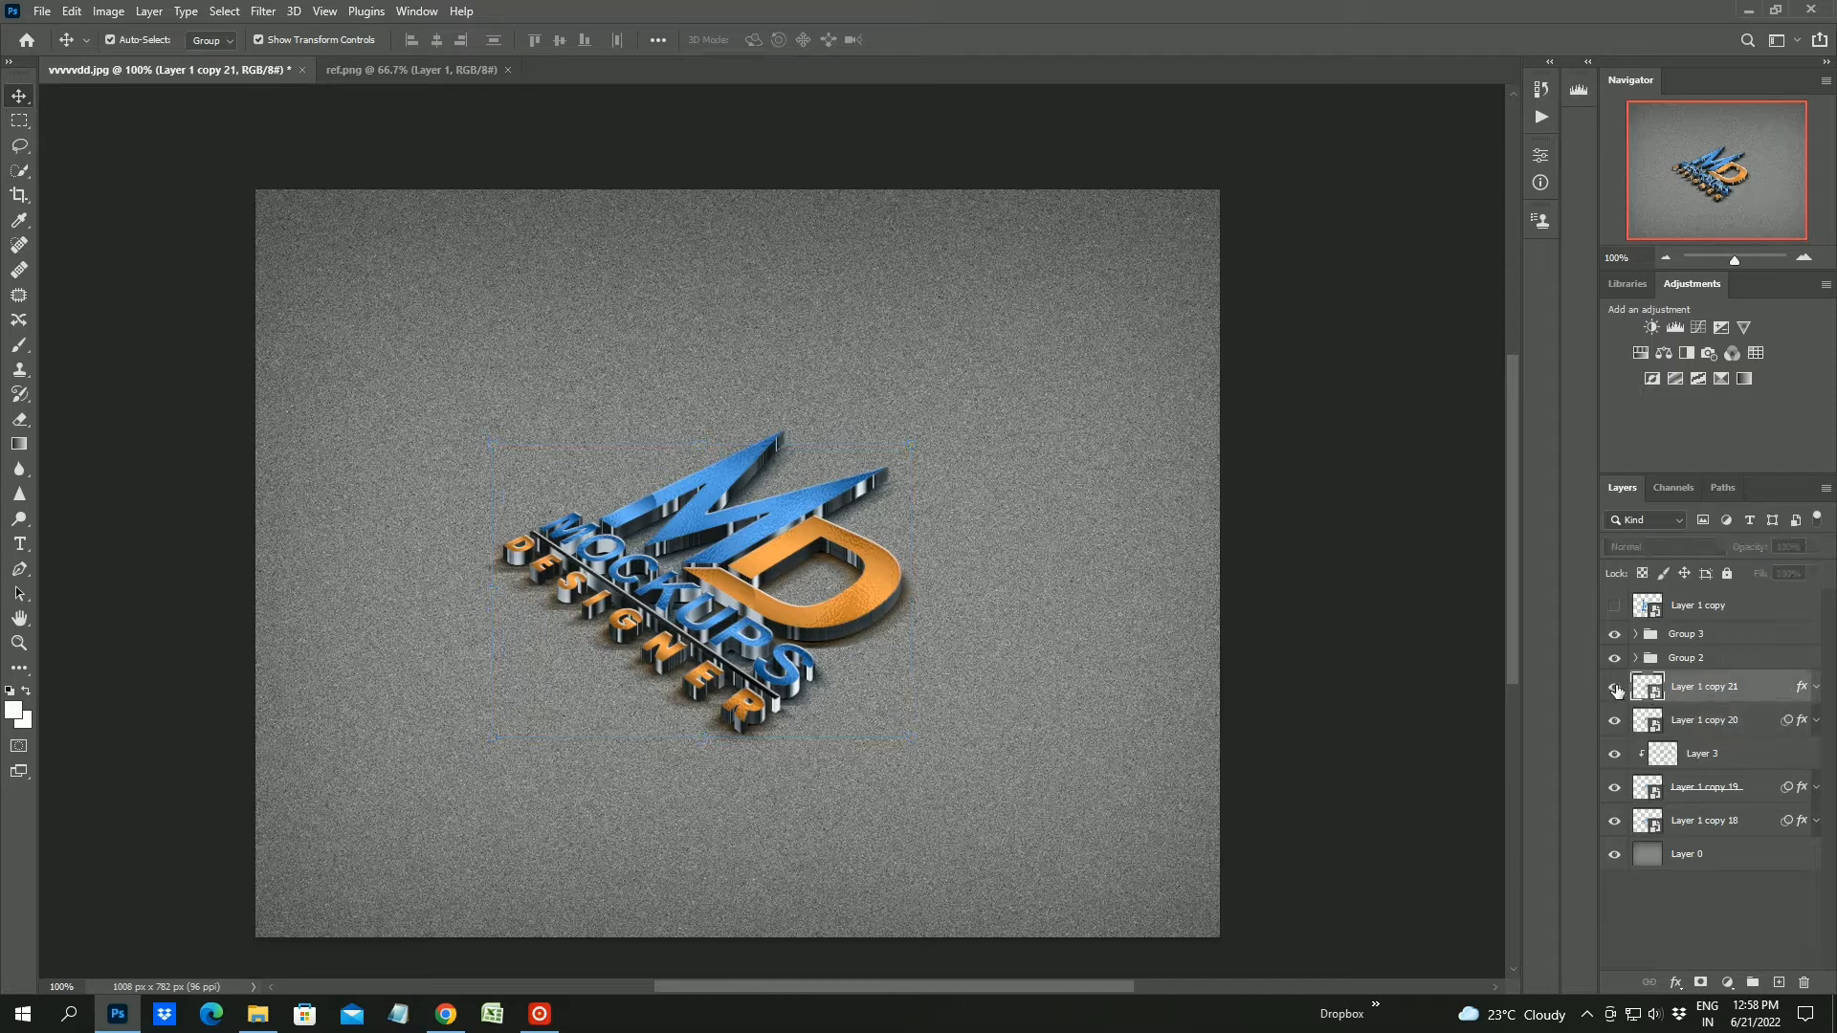
key("Down")
key("Down")
key("Down")
key("Down")
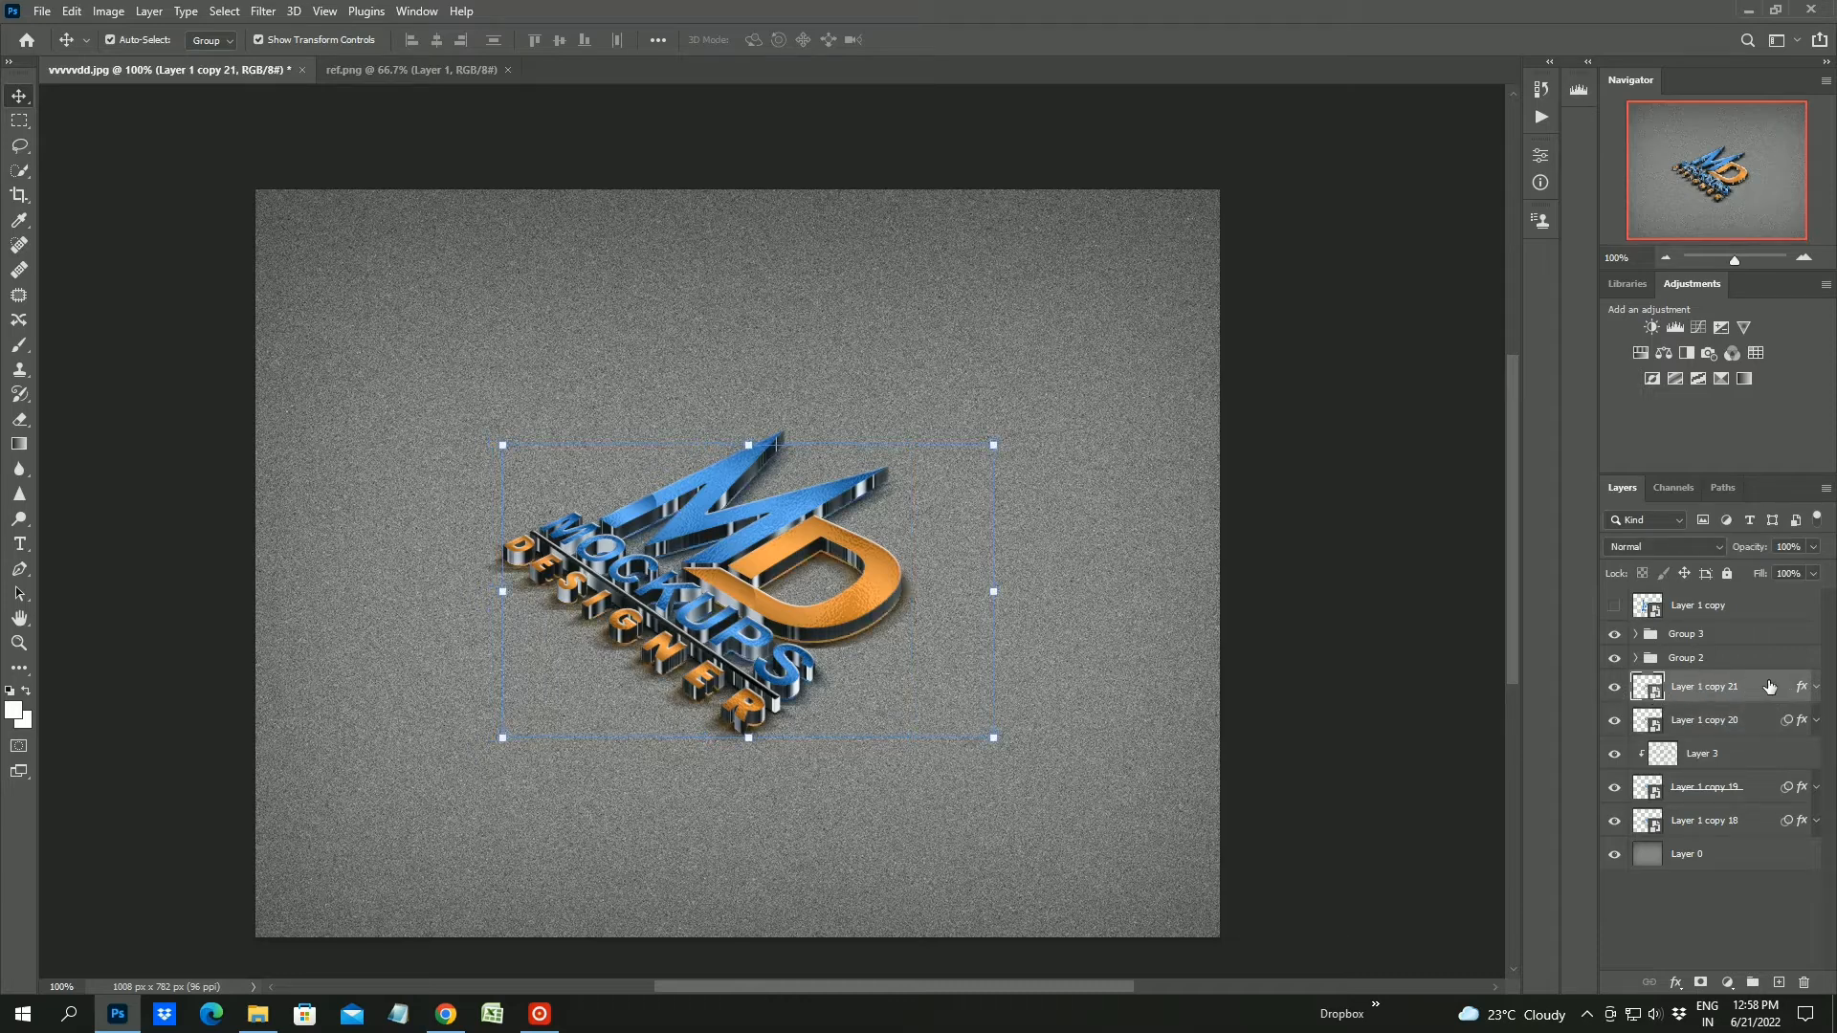
key("Left")
key("Left")
key("Down")
key("Down")
key("Down")
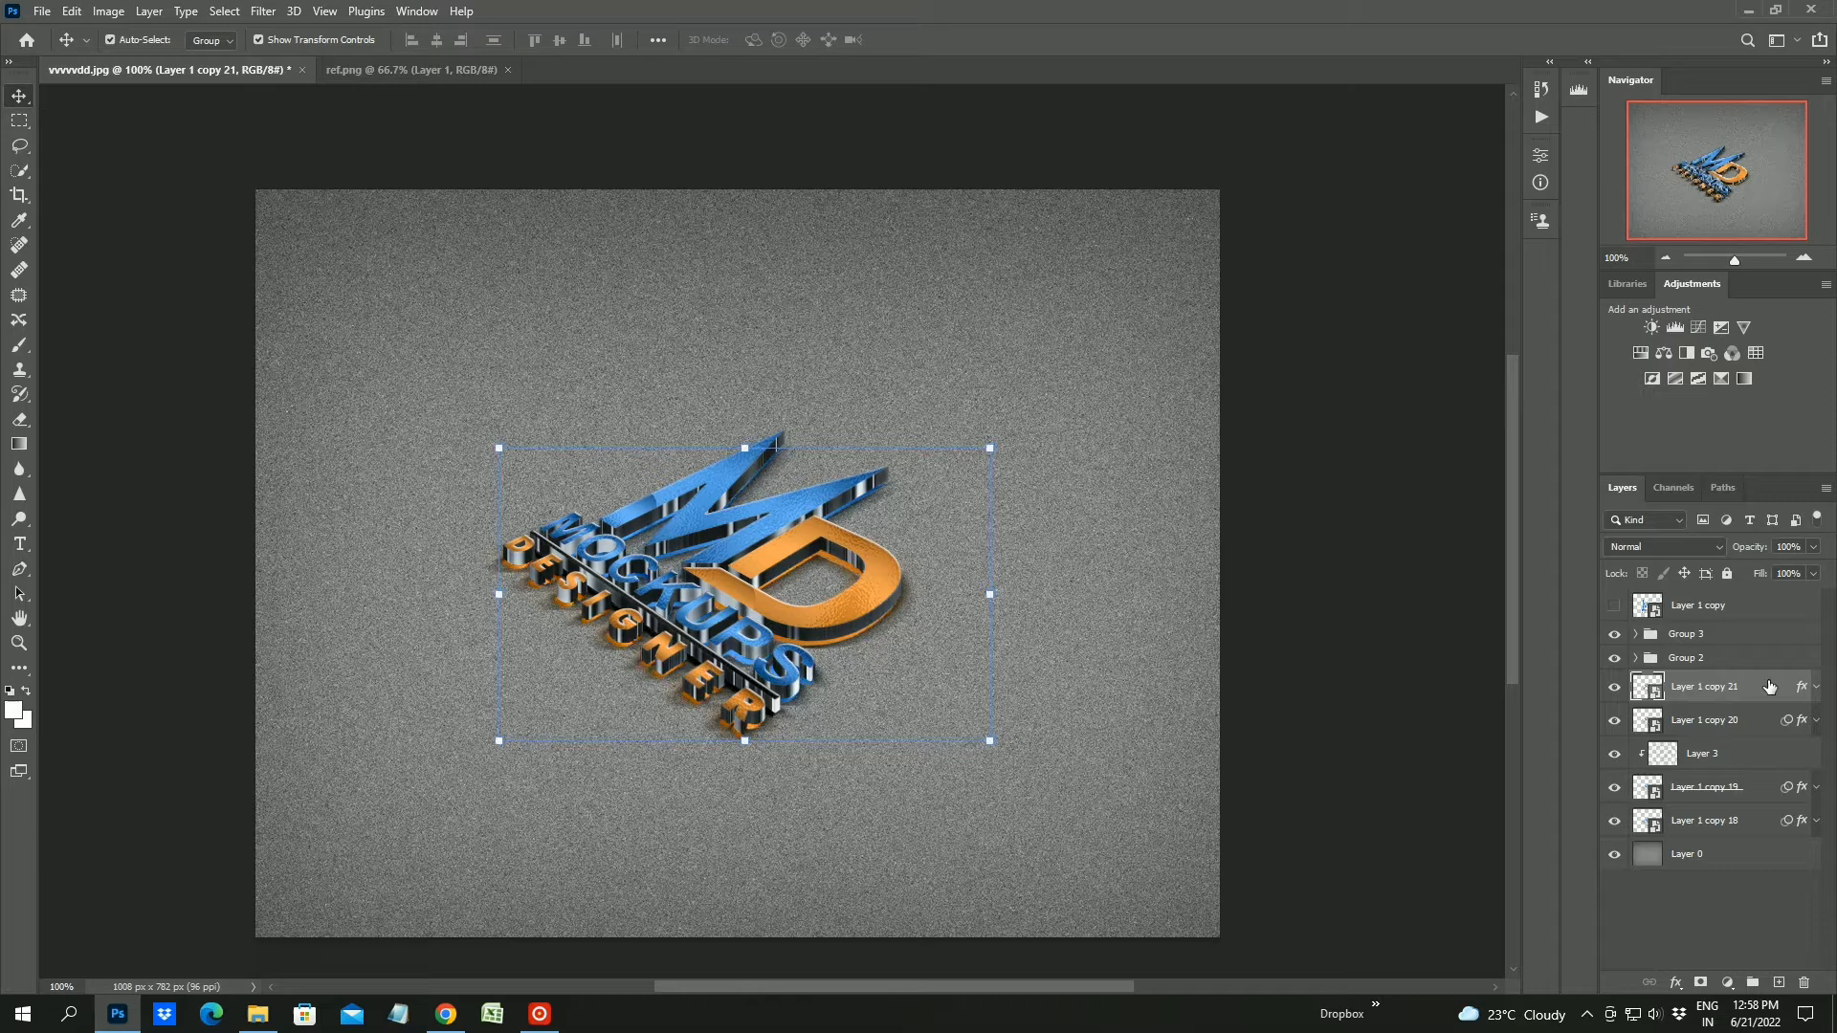
key("Right")
key("Right")
key("Right")
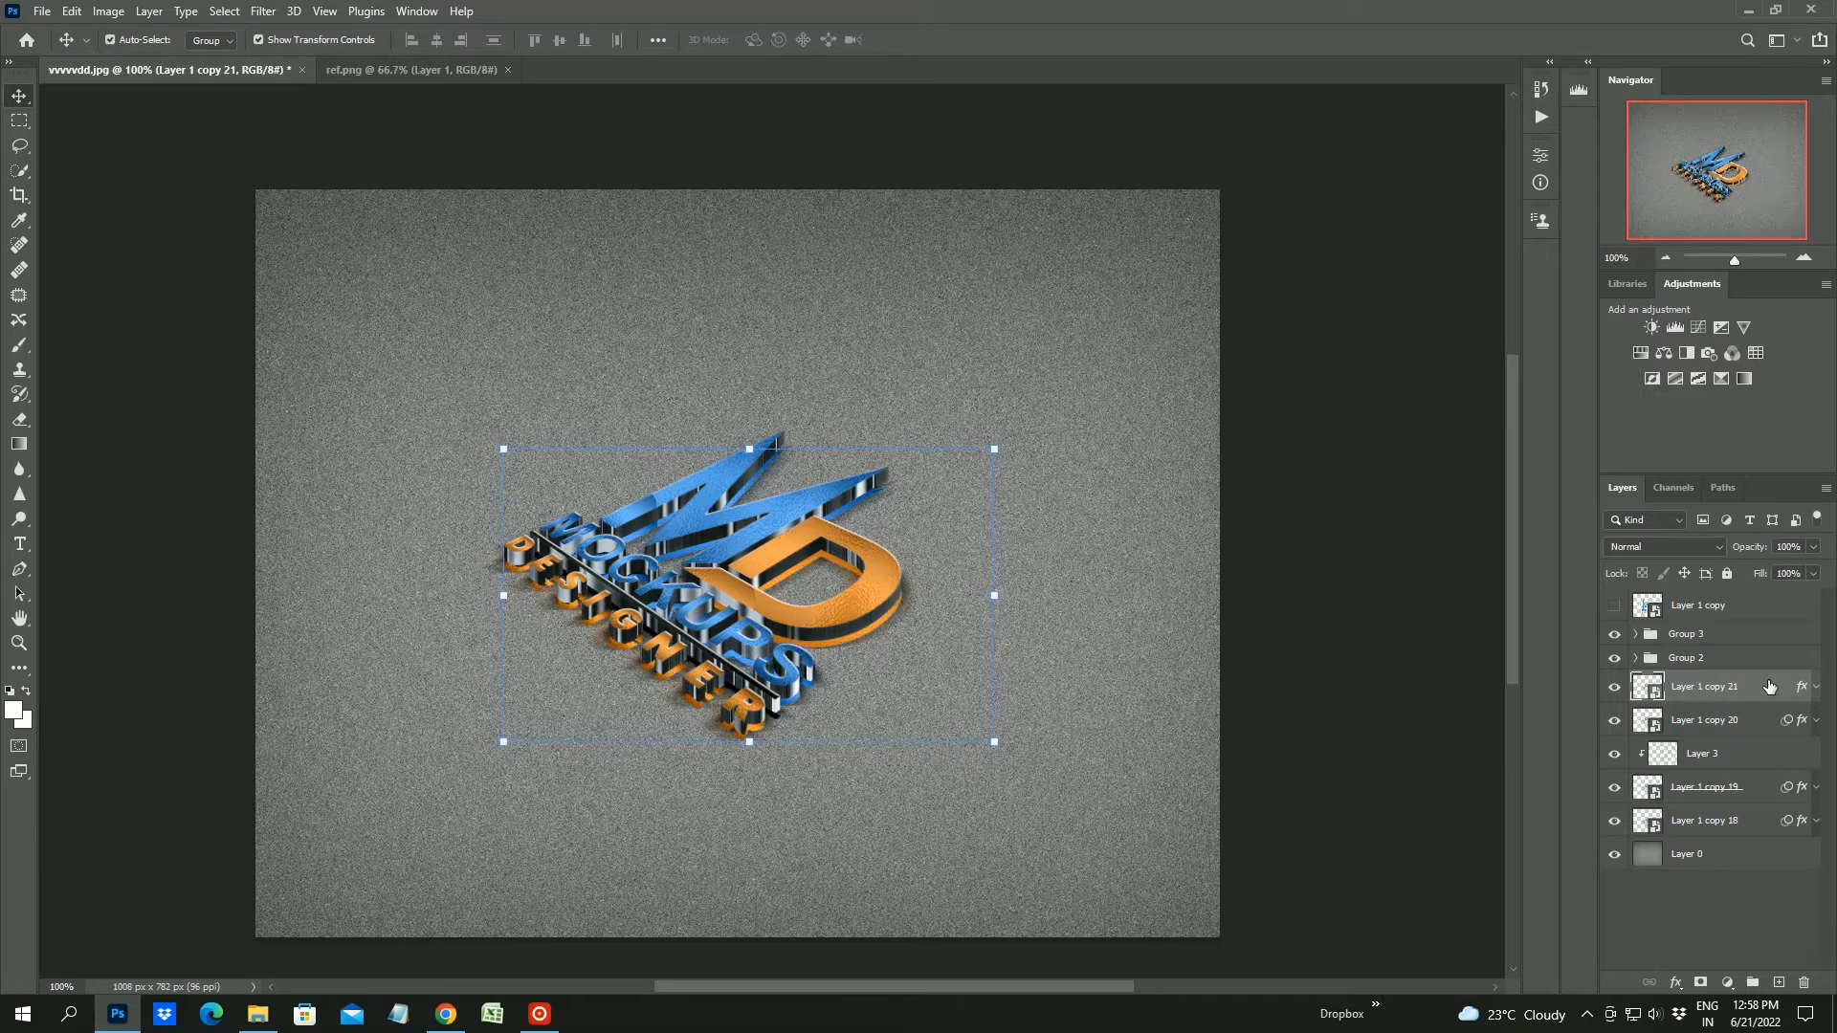
key("Right")
key("Right")
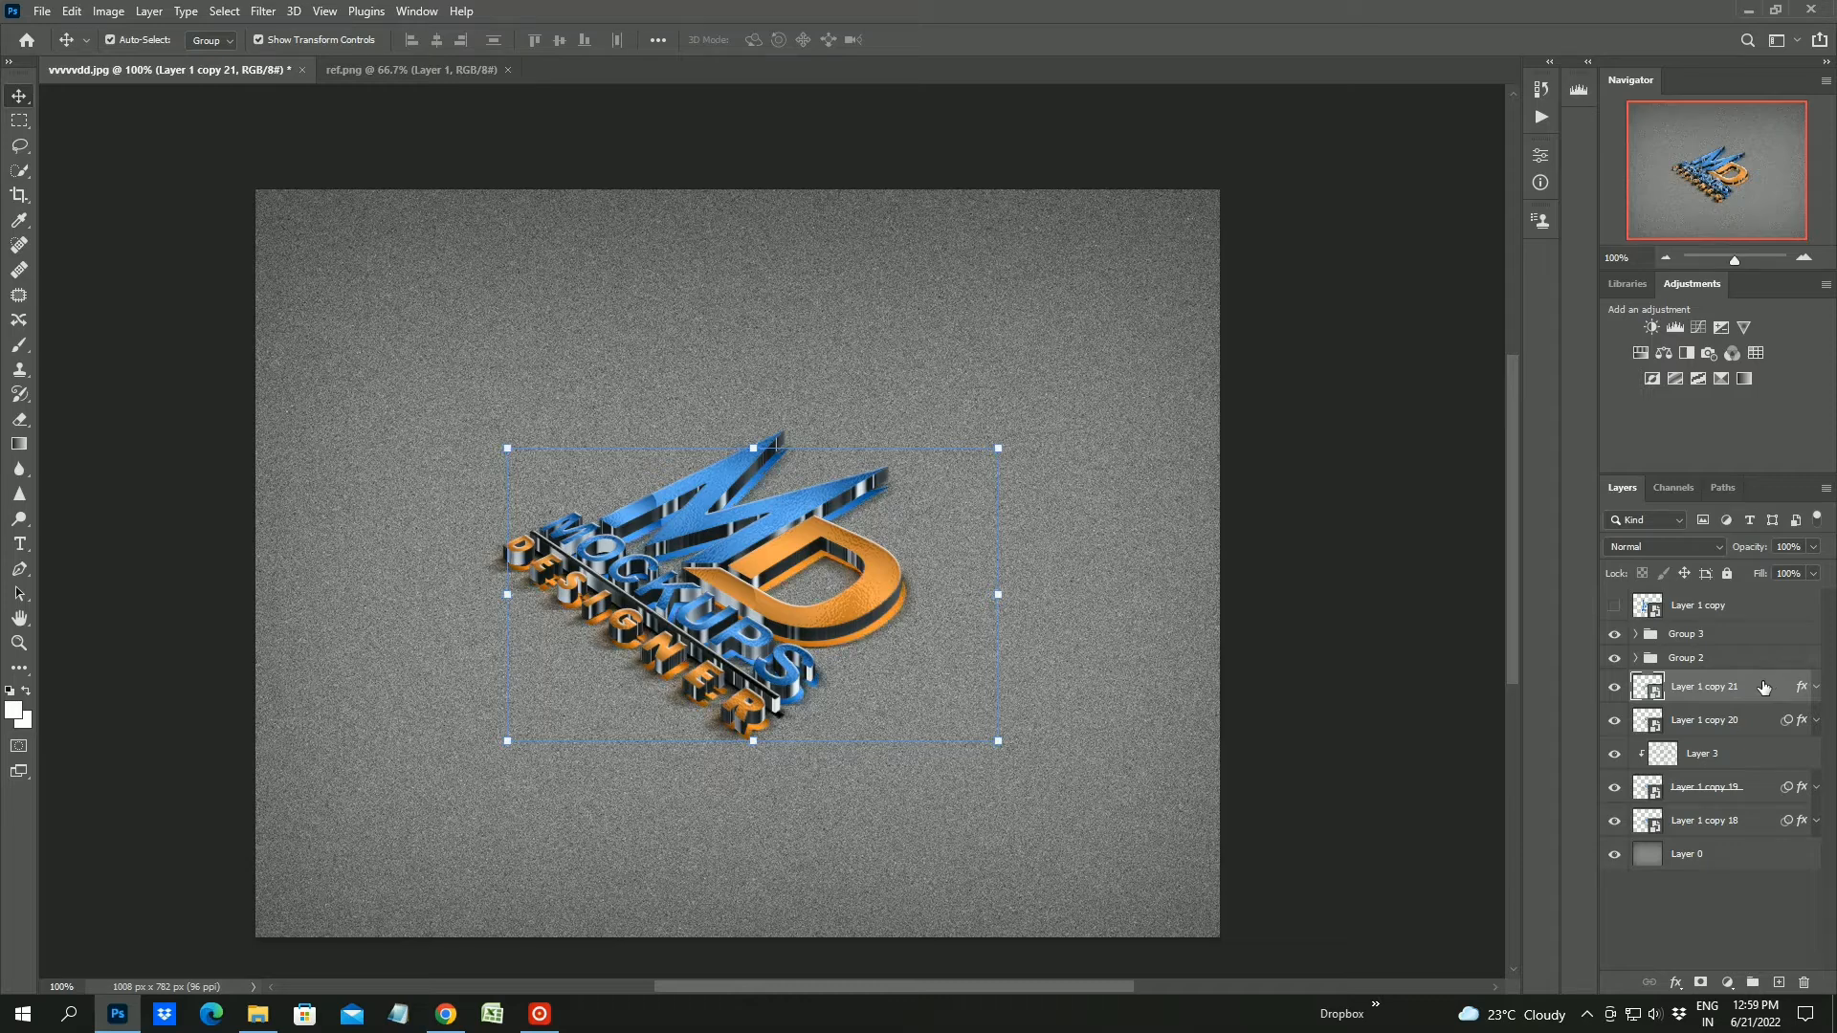
key("Down")
key("Down")
key("Left")
key("Left")
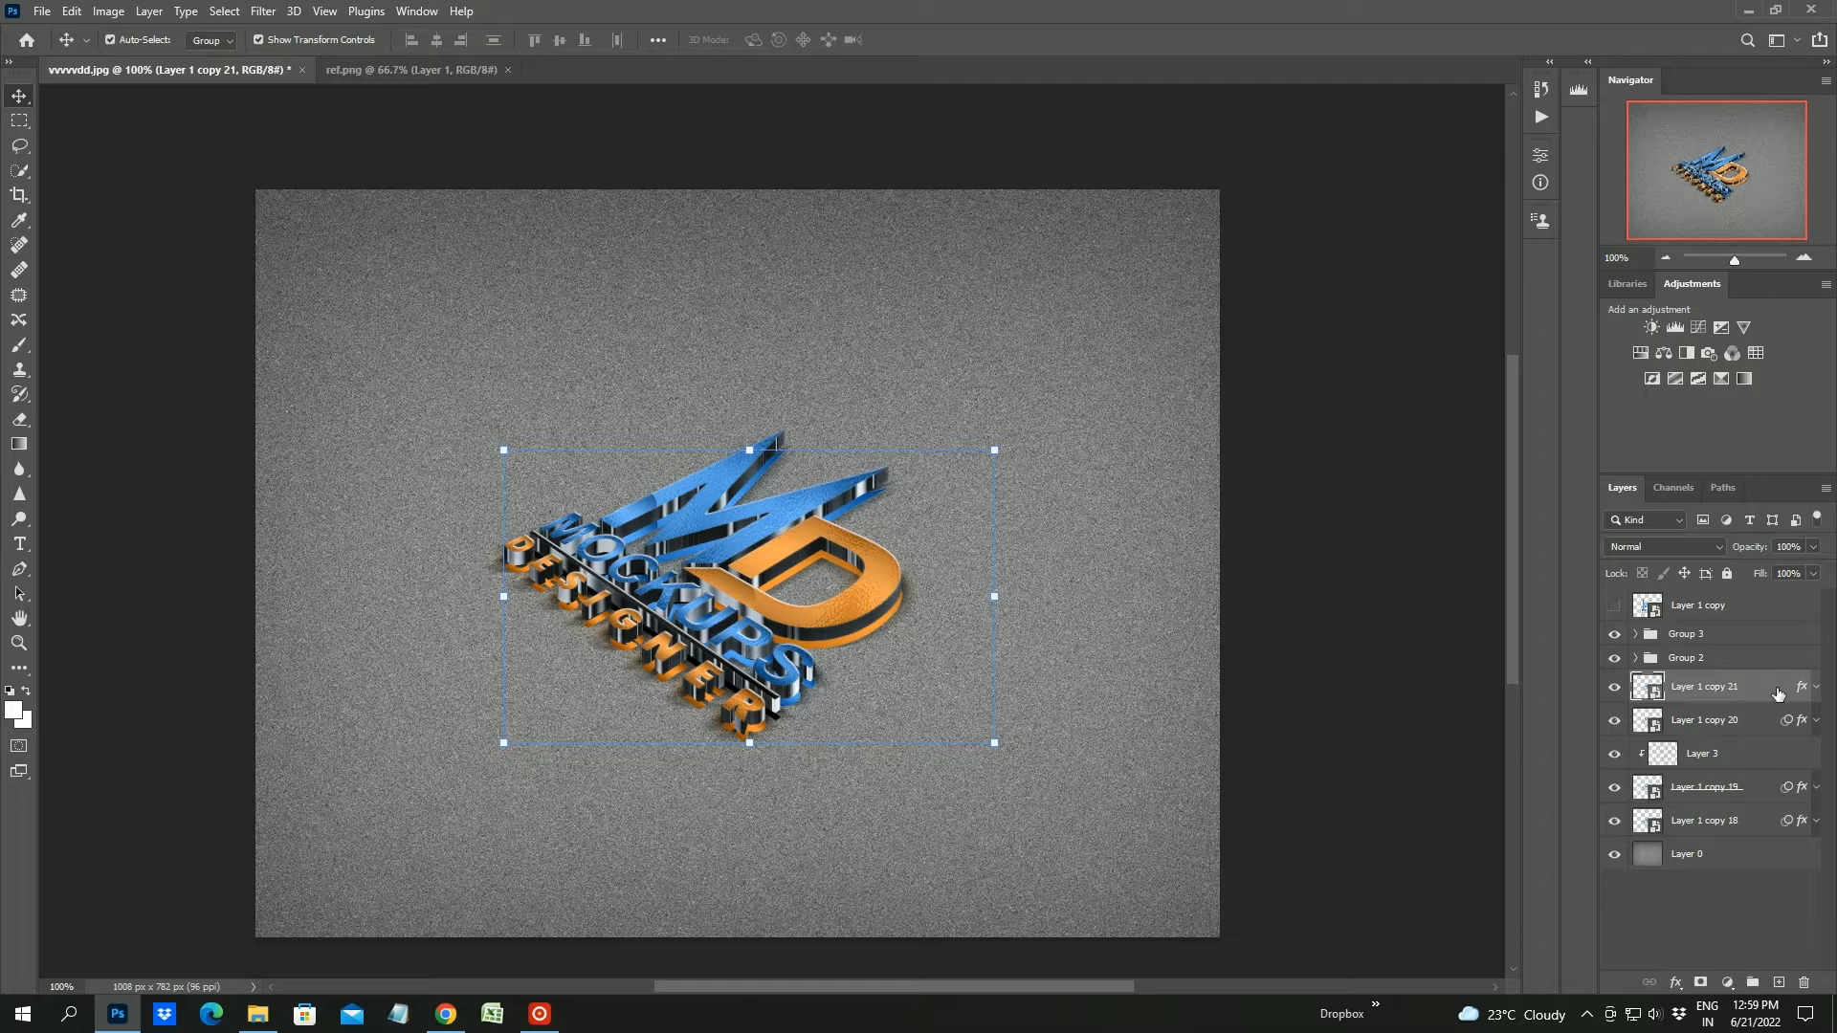
Give Layer 1 copy 21 a black (000000) Color Overlay at 64% opacity in Normal blend mode
double_click(1778, 694)
left_click(1139, 787)
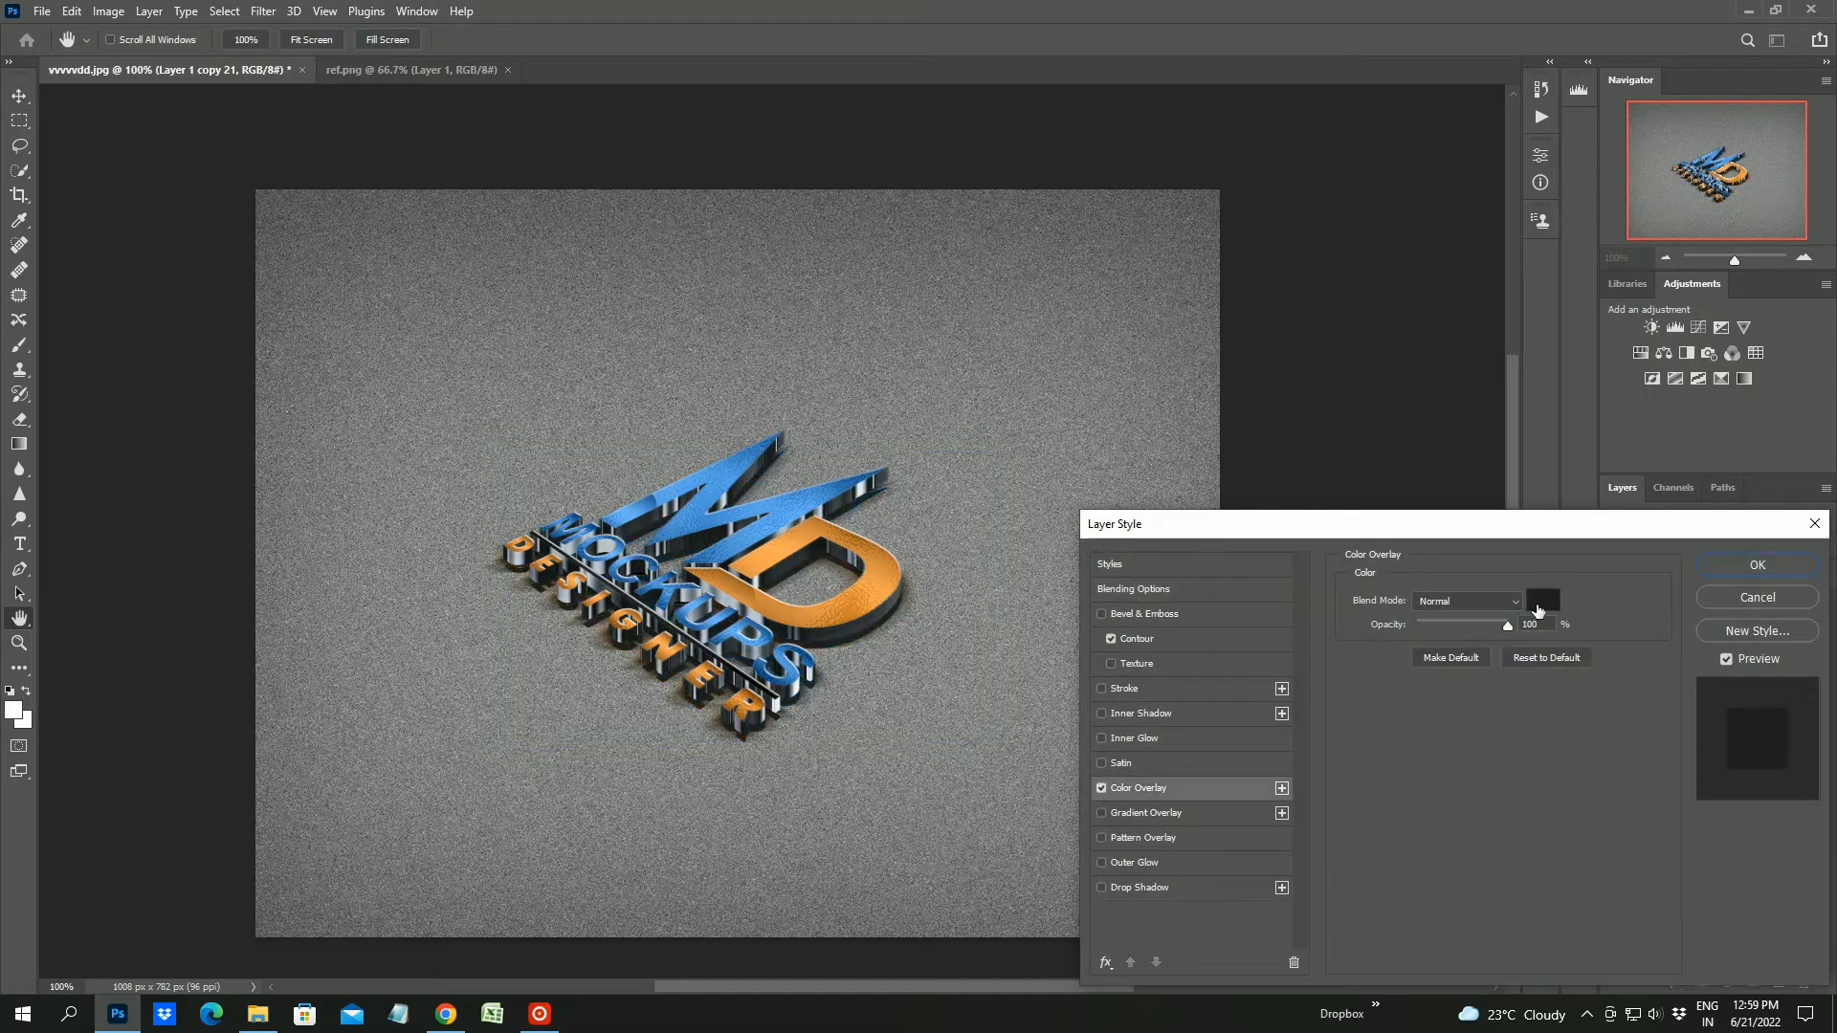
left_click(1542, 600)
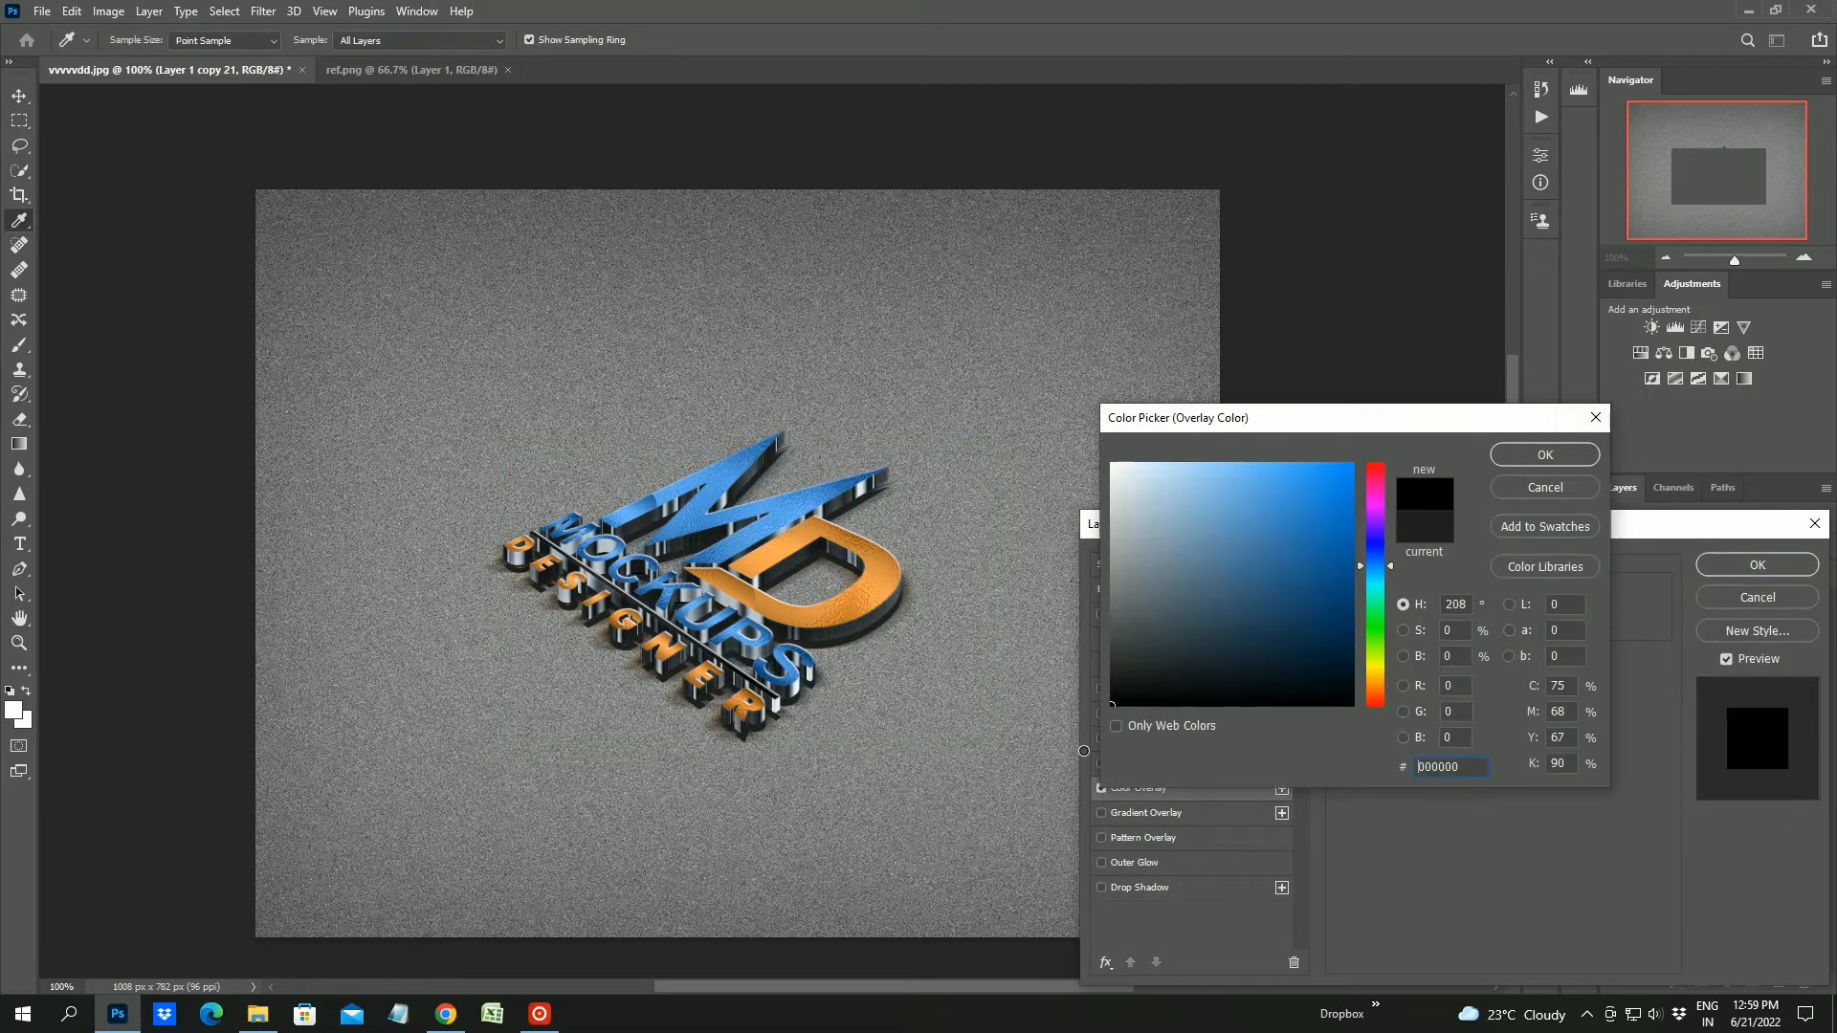
left_click(1529, 461)
left_click(1465, 624)
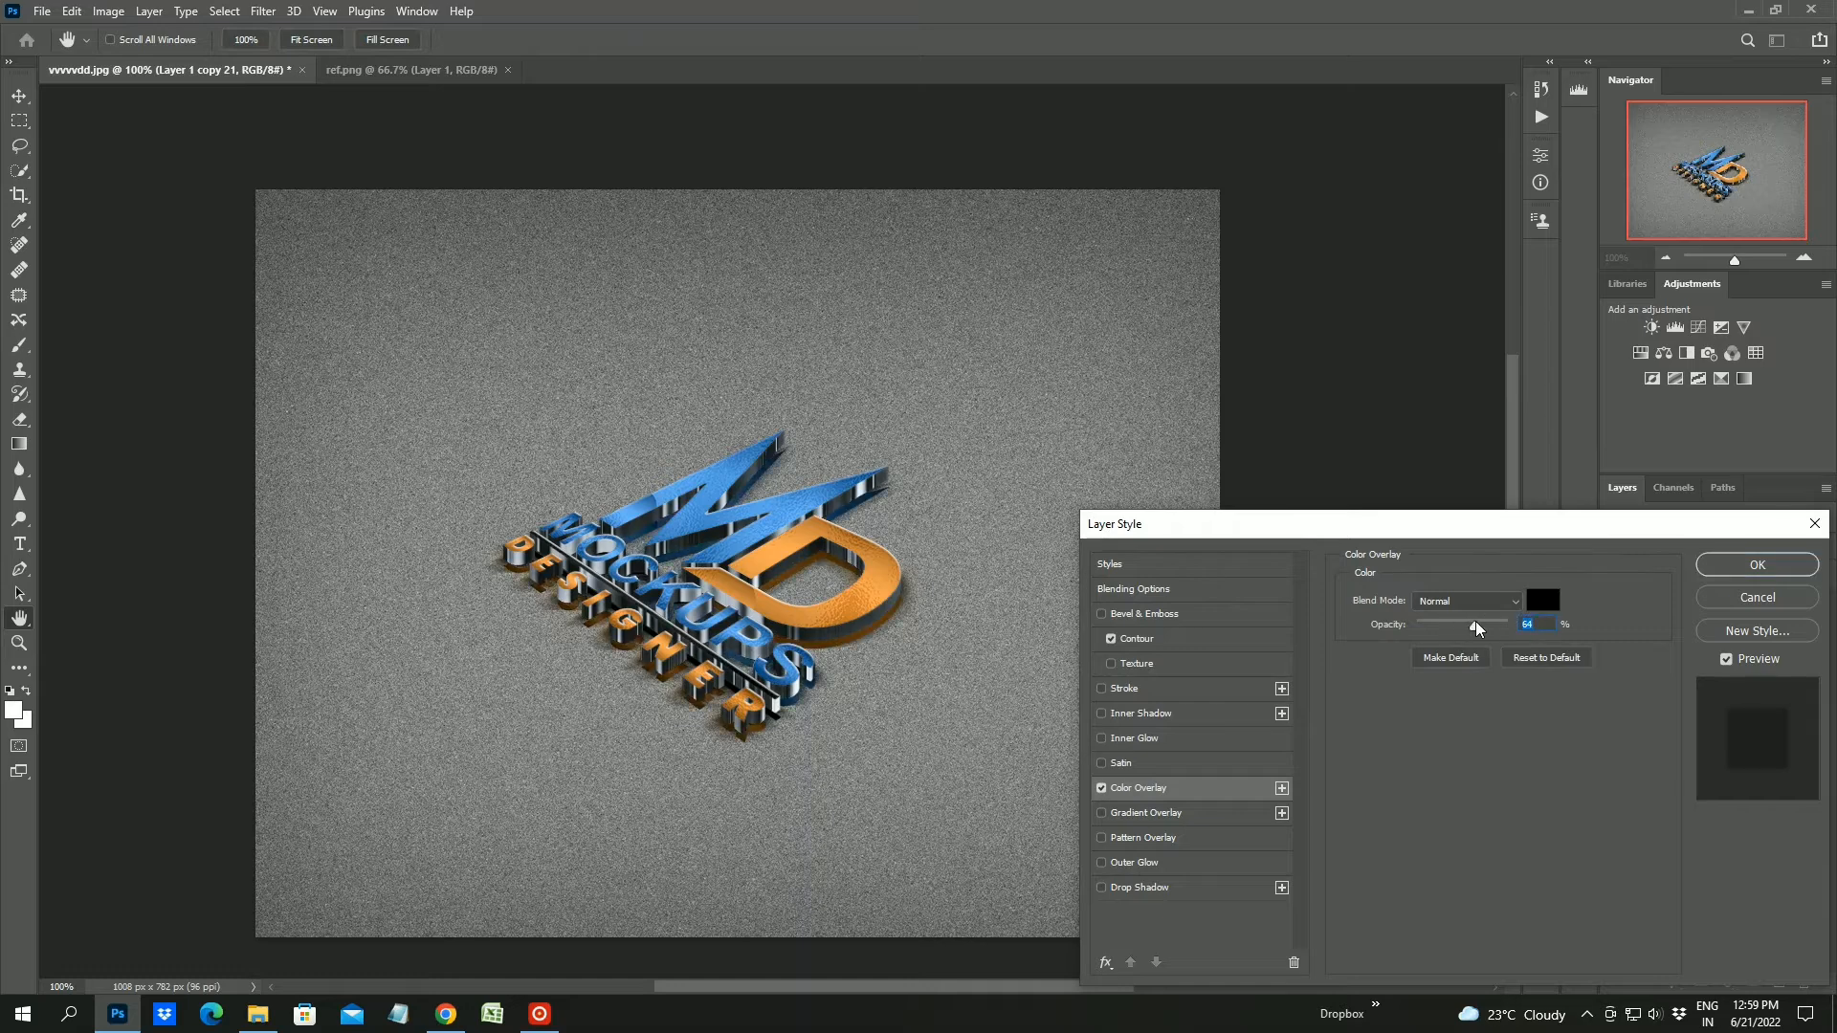
left_click(1757, 564)
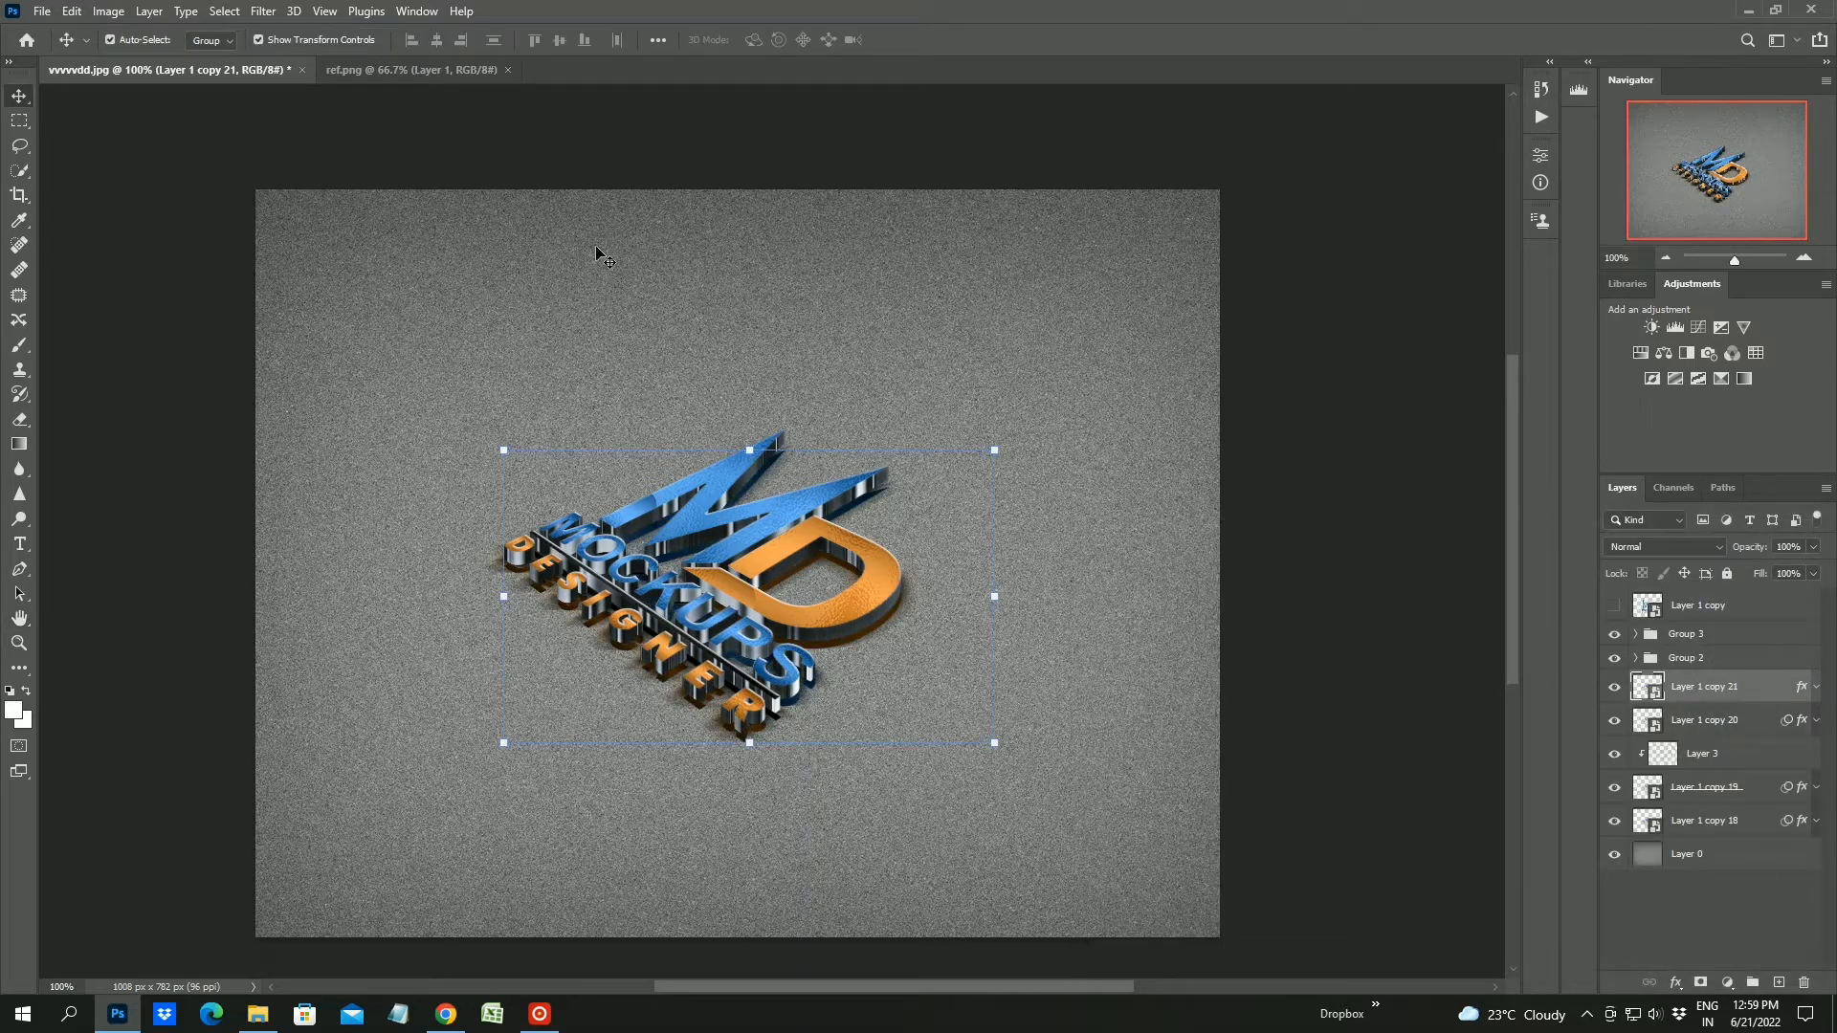
Apply a Motion Blur of 138 pixels at 0° to Layer 1 copy 21
left_click(263, 12)
mouse_move(346, 260)
left_click(550, 361)
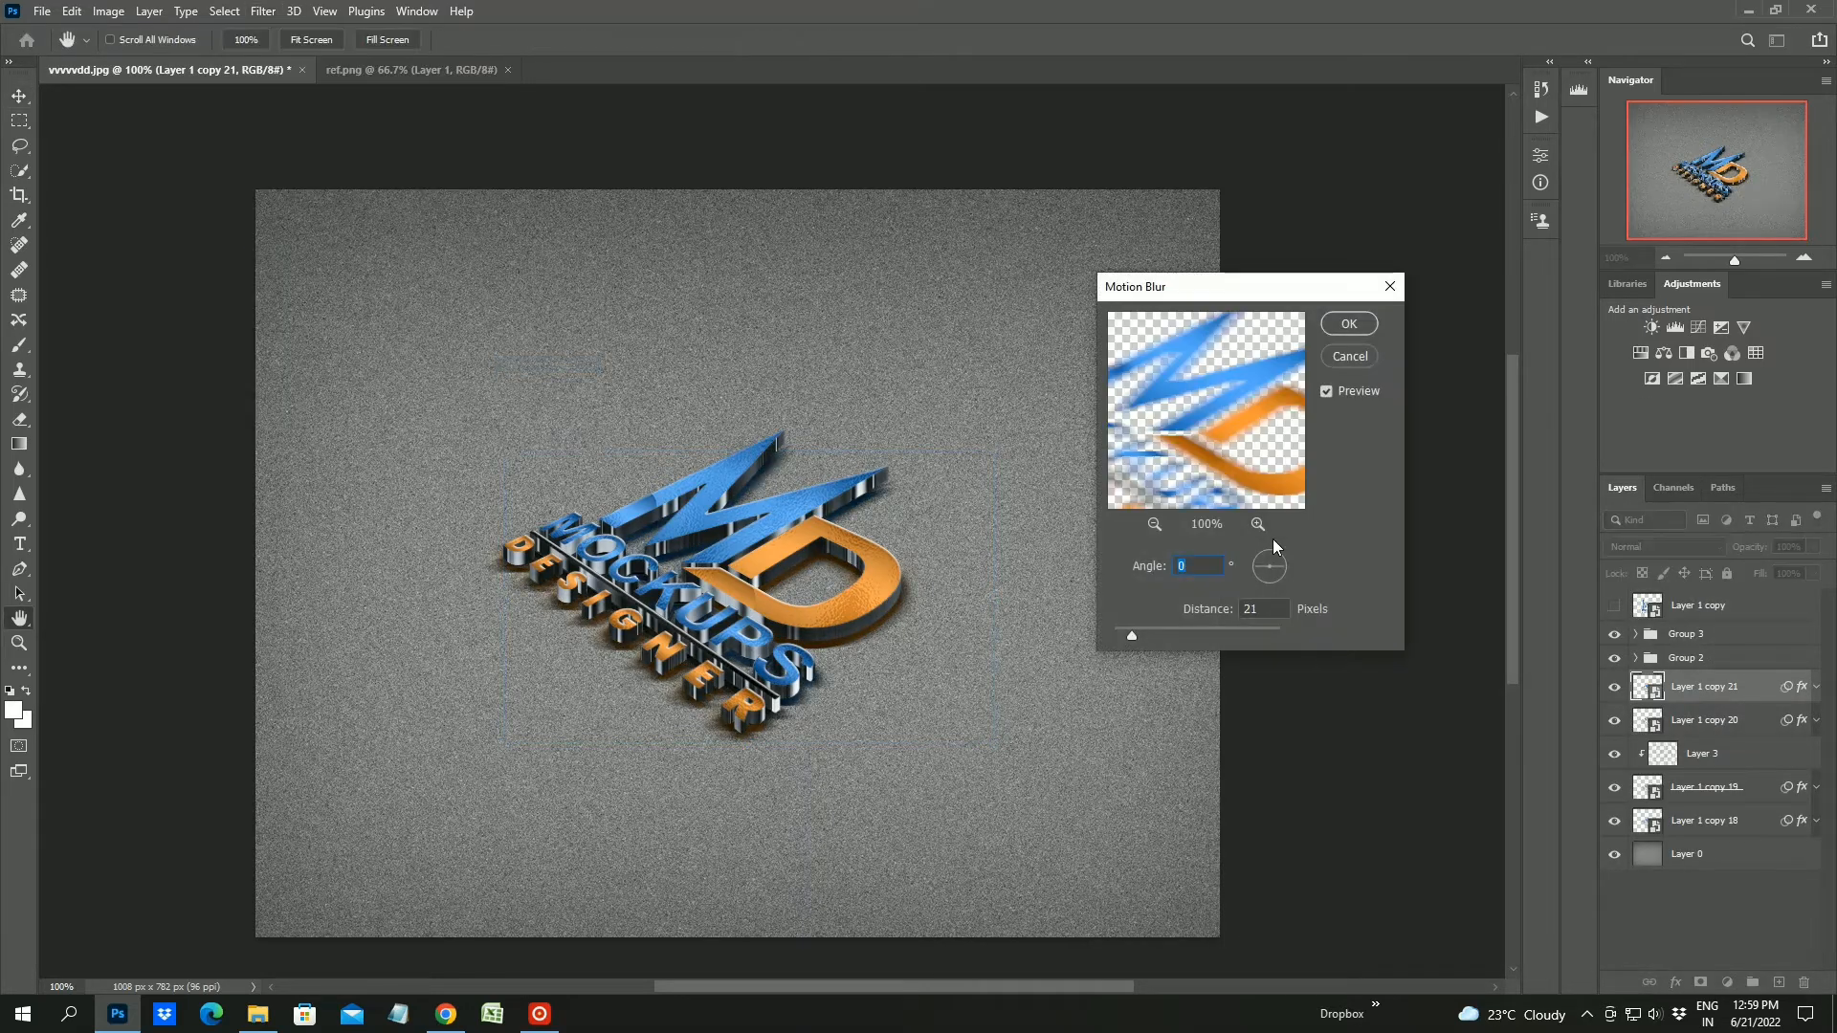
left_click(1159, 631)
left_click_drag(1160, 631, 1183, 632)
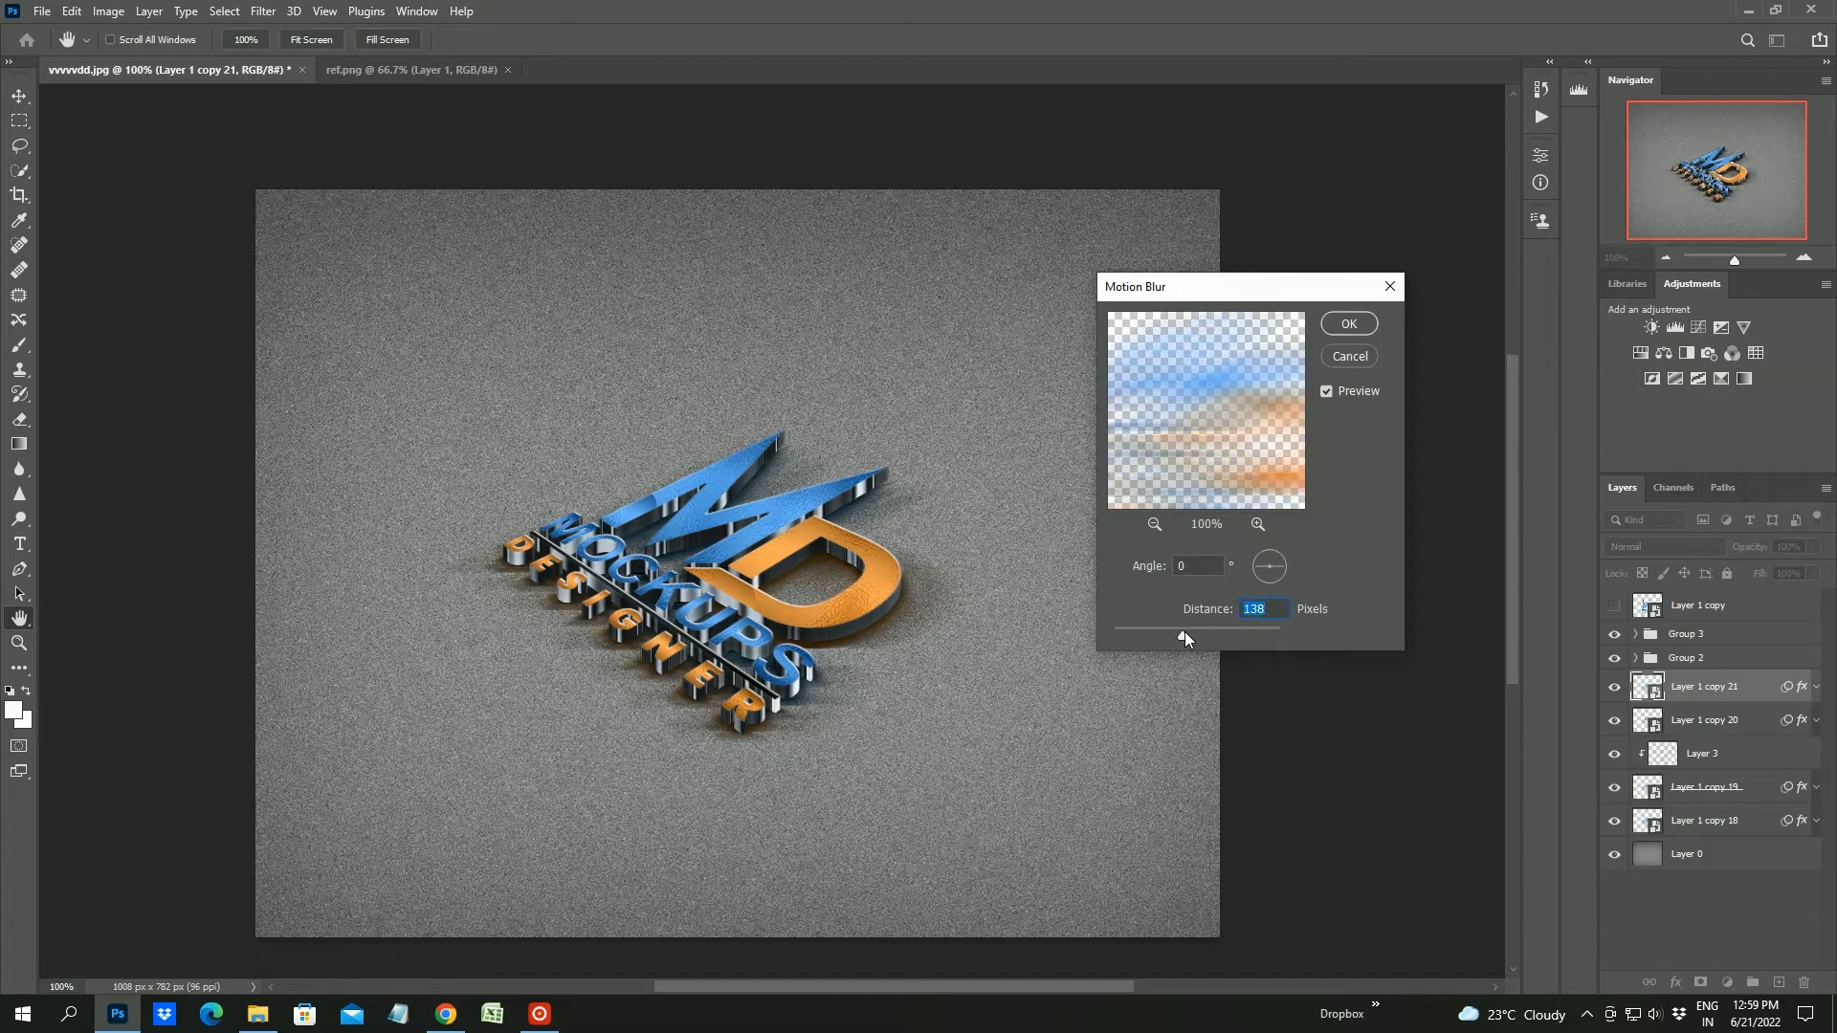
left_click(1341, 325)
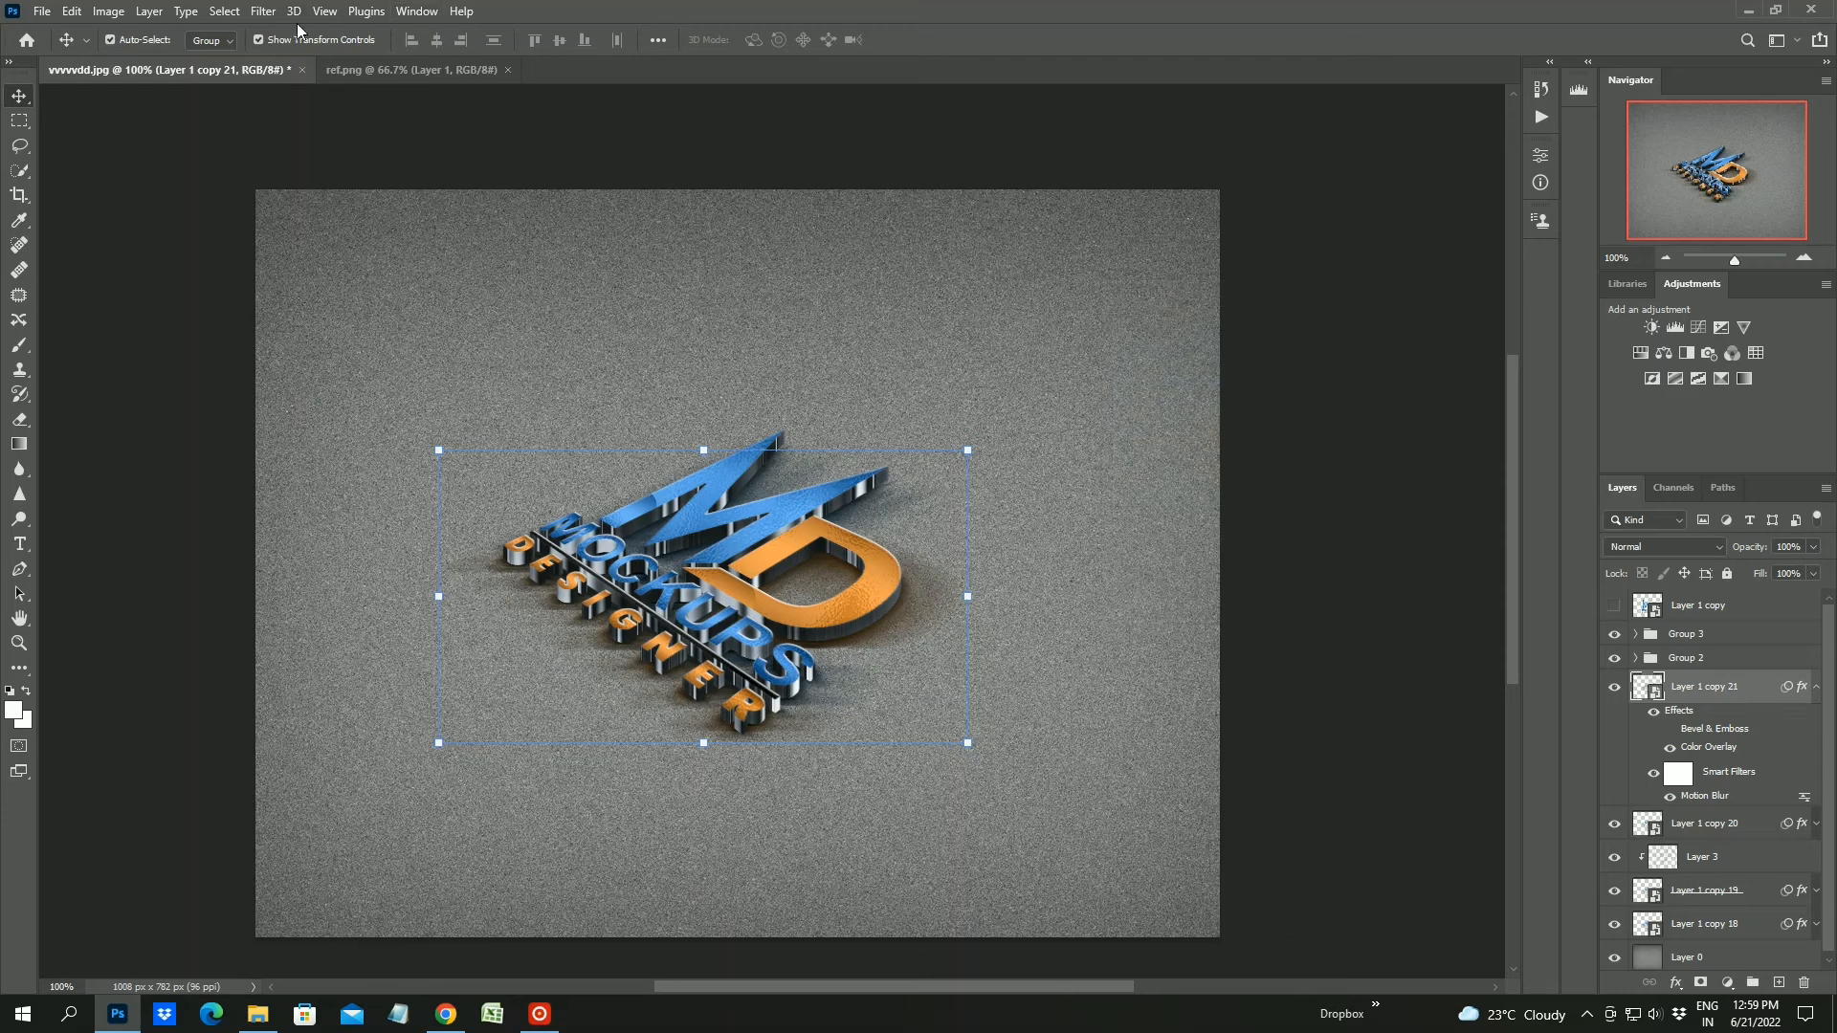
Add a Gaussian Blur to Layer 1 copy 21 and collapse its effects list
left_click(263, 11)
left_click(549, 328)
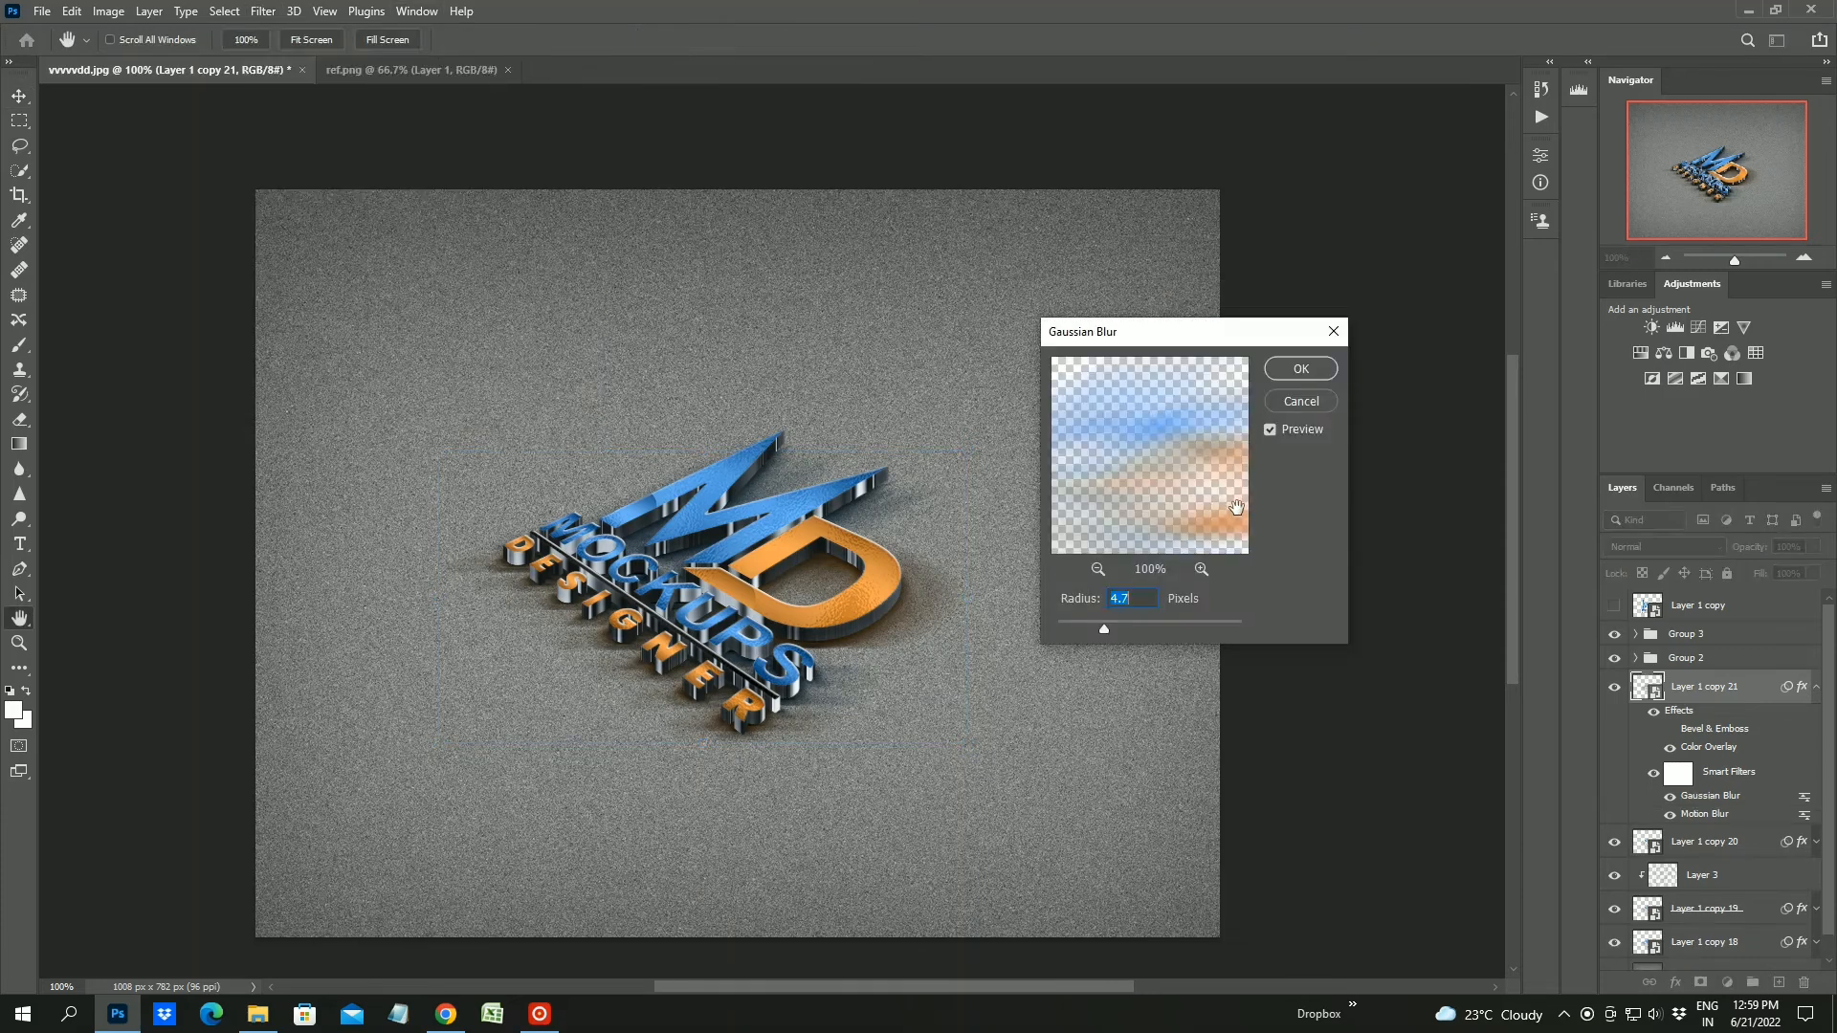
left_click(1126, 624)
left_click(1293, 373)
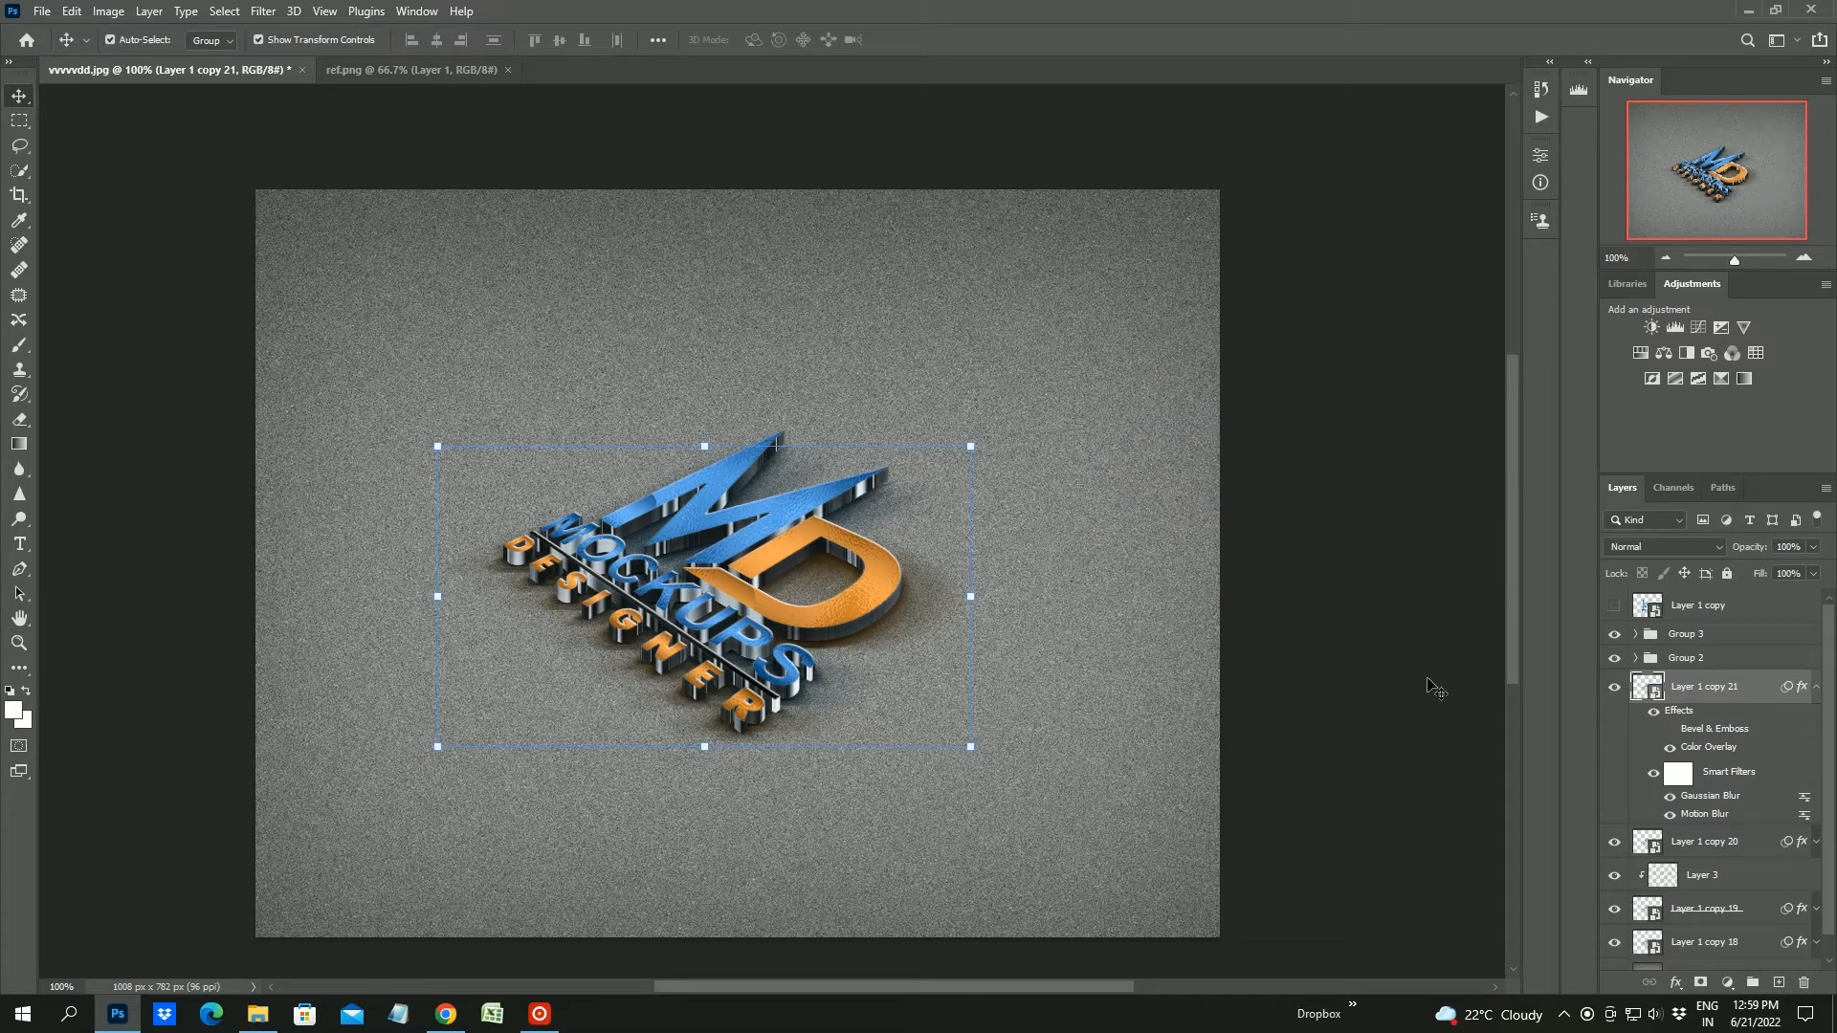
left_click(1816, 688)
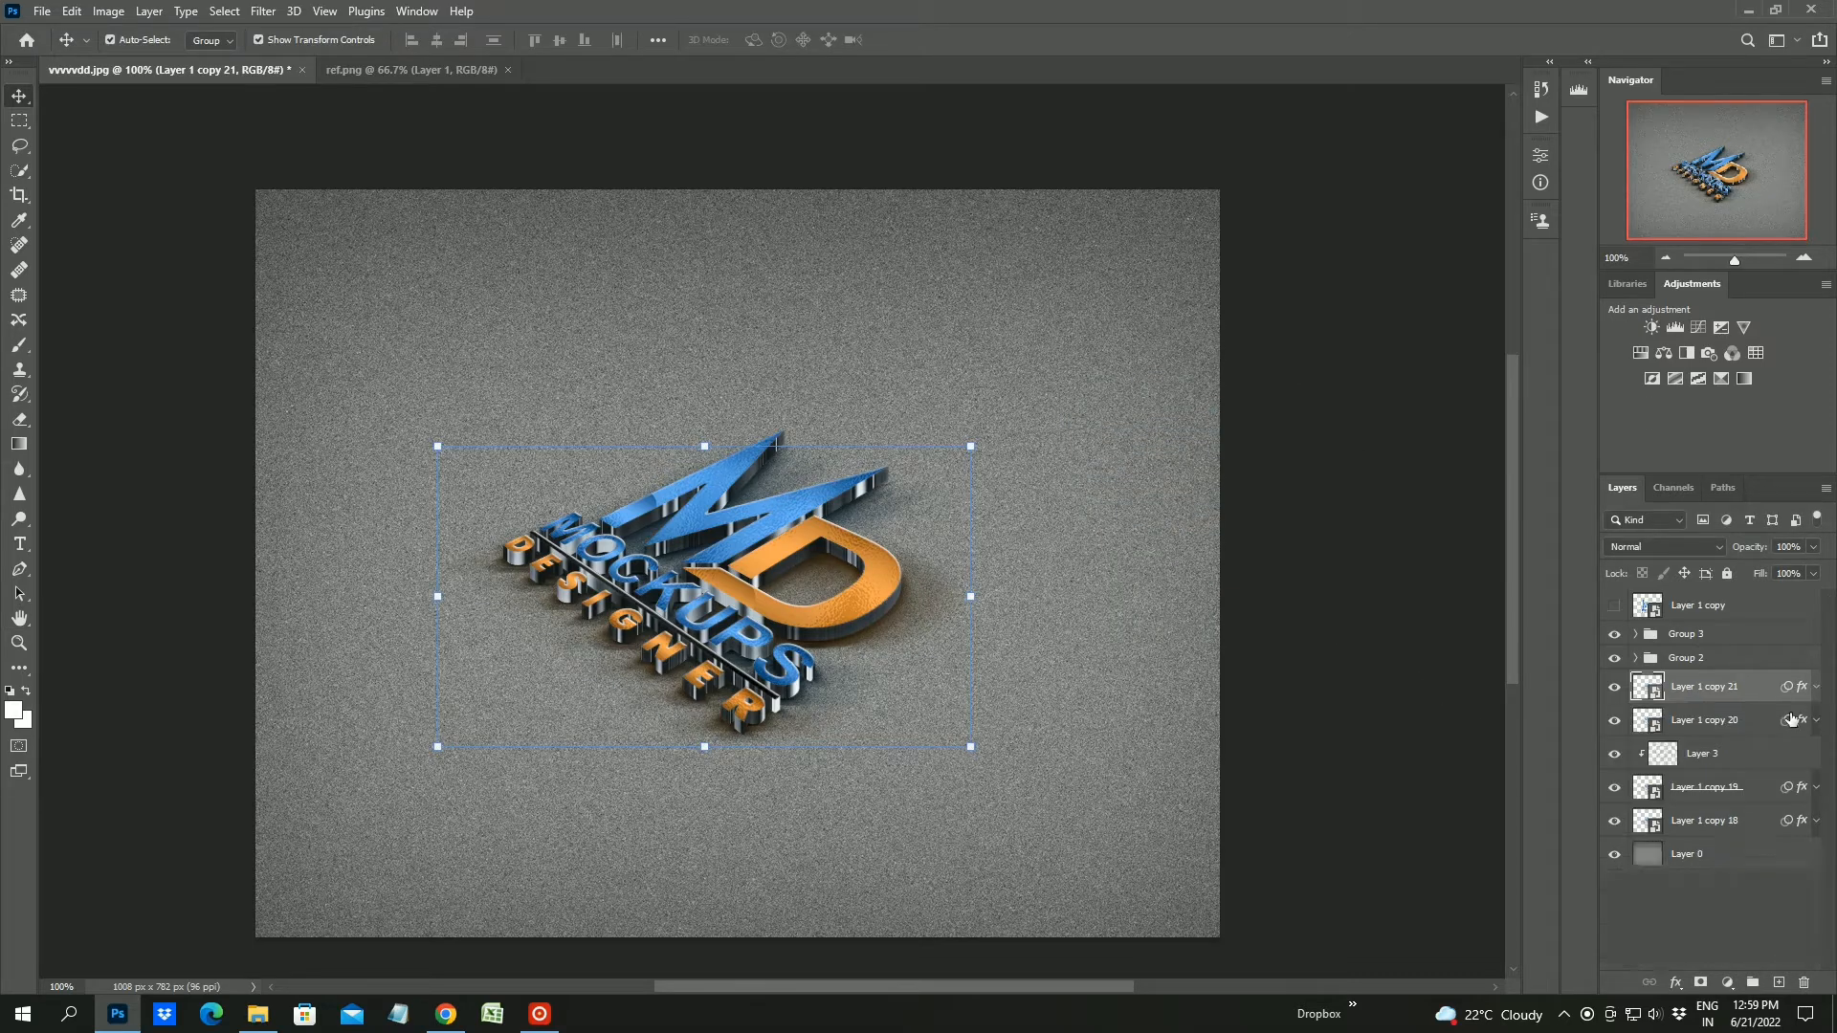
Compare the shadow with Layer 1 copy 21 hidden and shown, and lower that layer's opacity
left_click(1816, 720)
left_click(1816, 720)
left_click(1758, 910)
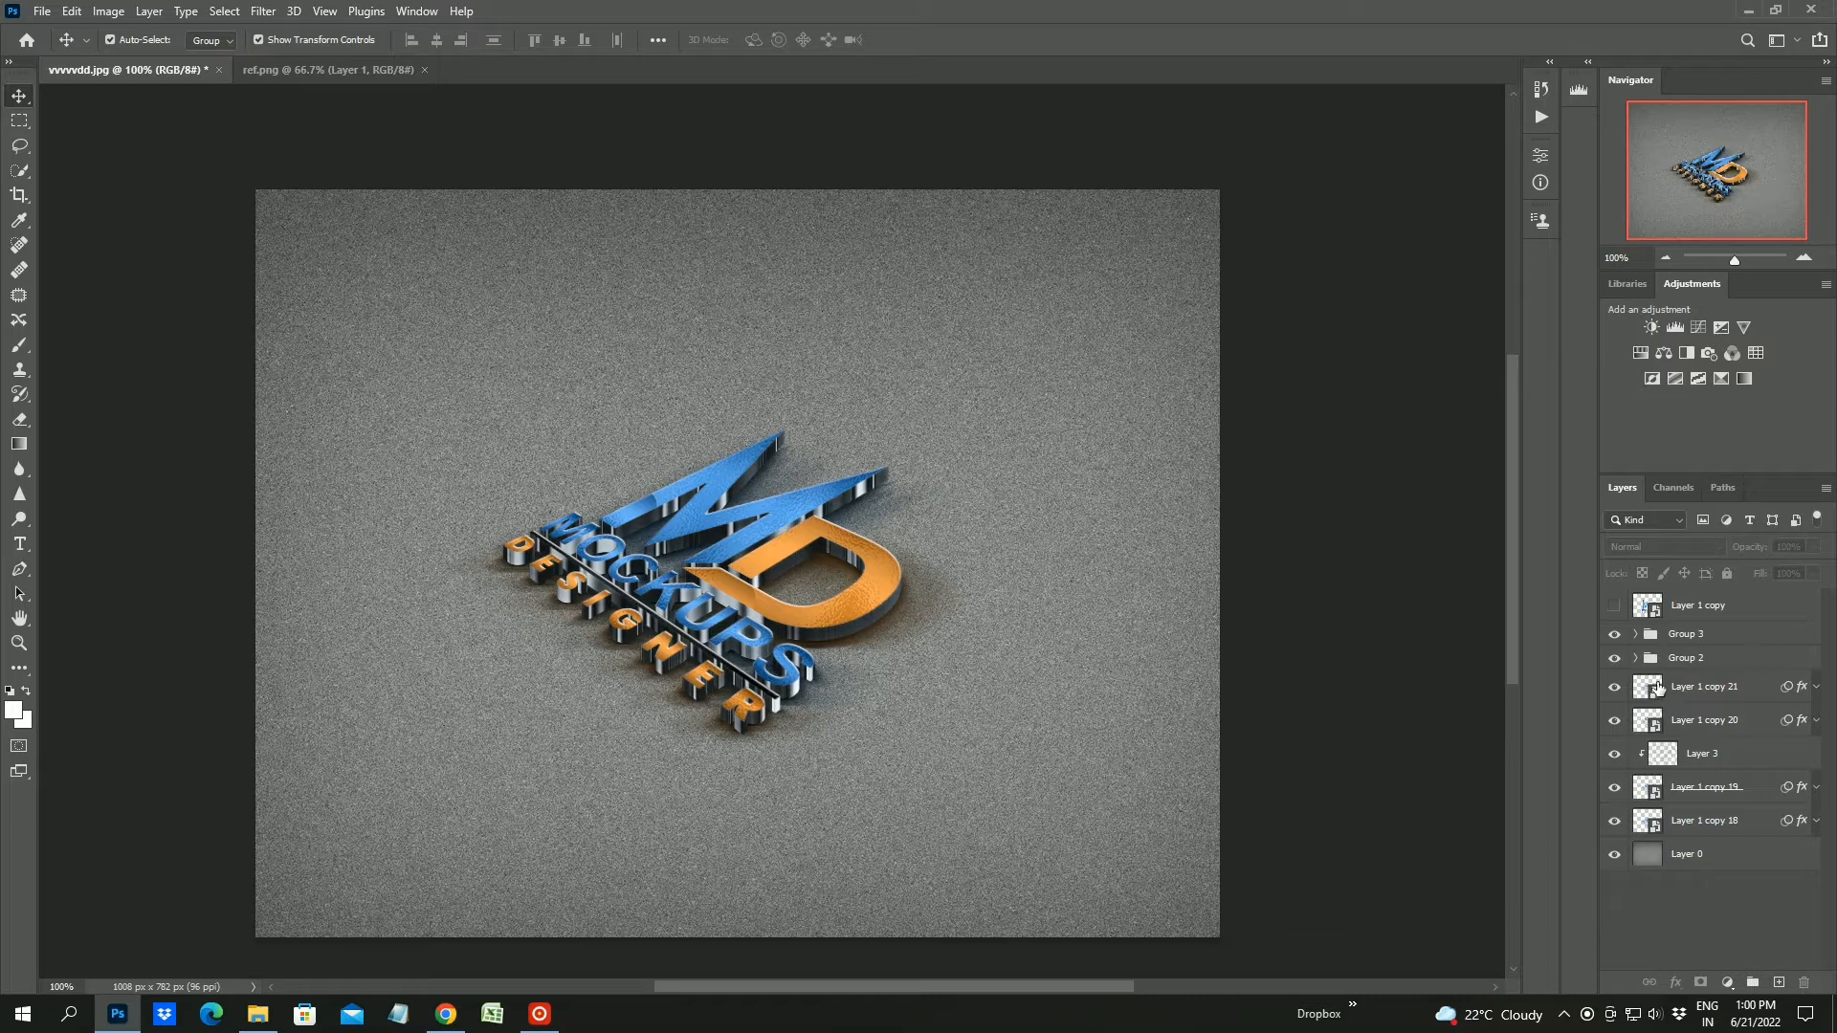
left_click(1614, 689)
left_click(1614, 689)
left_click(1744, 689)
left_click(1813, 546)
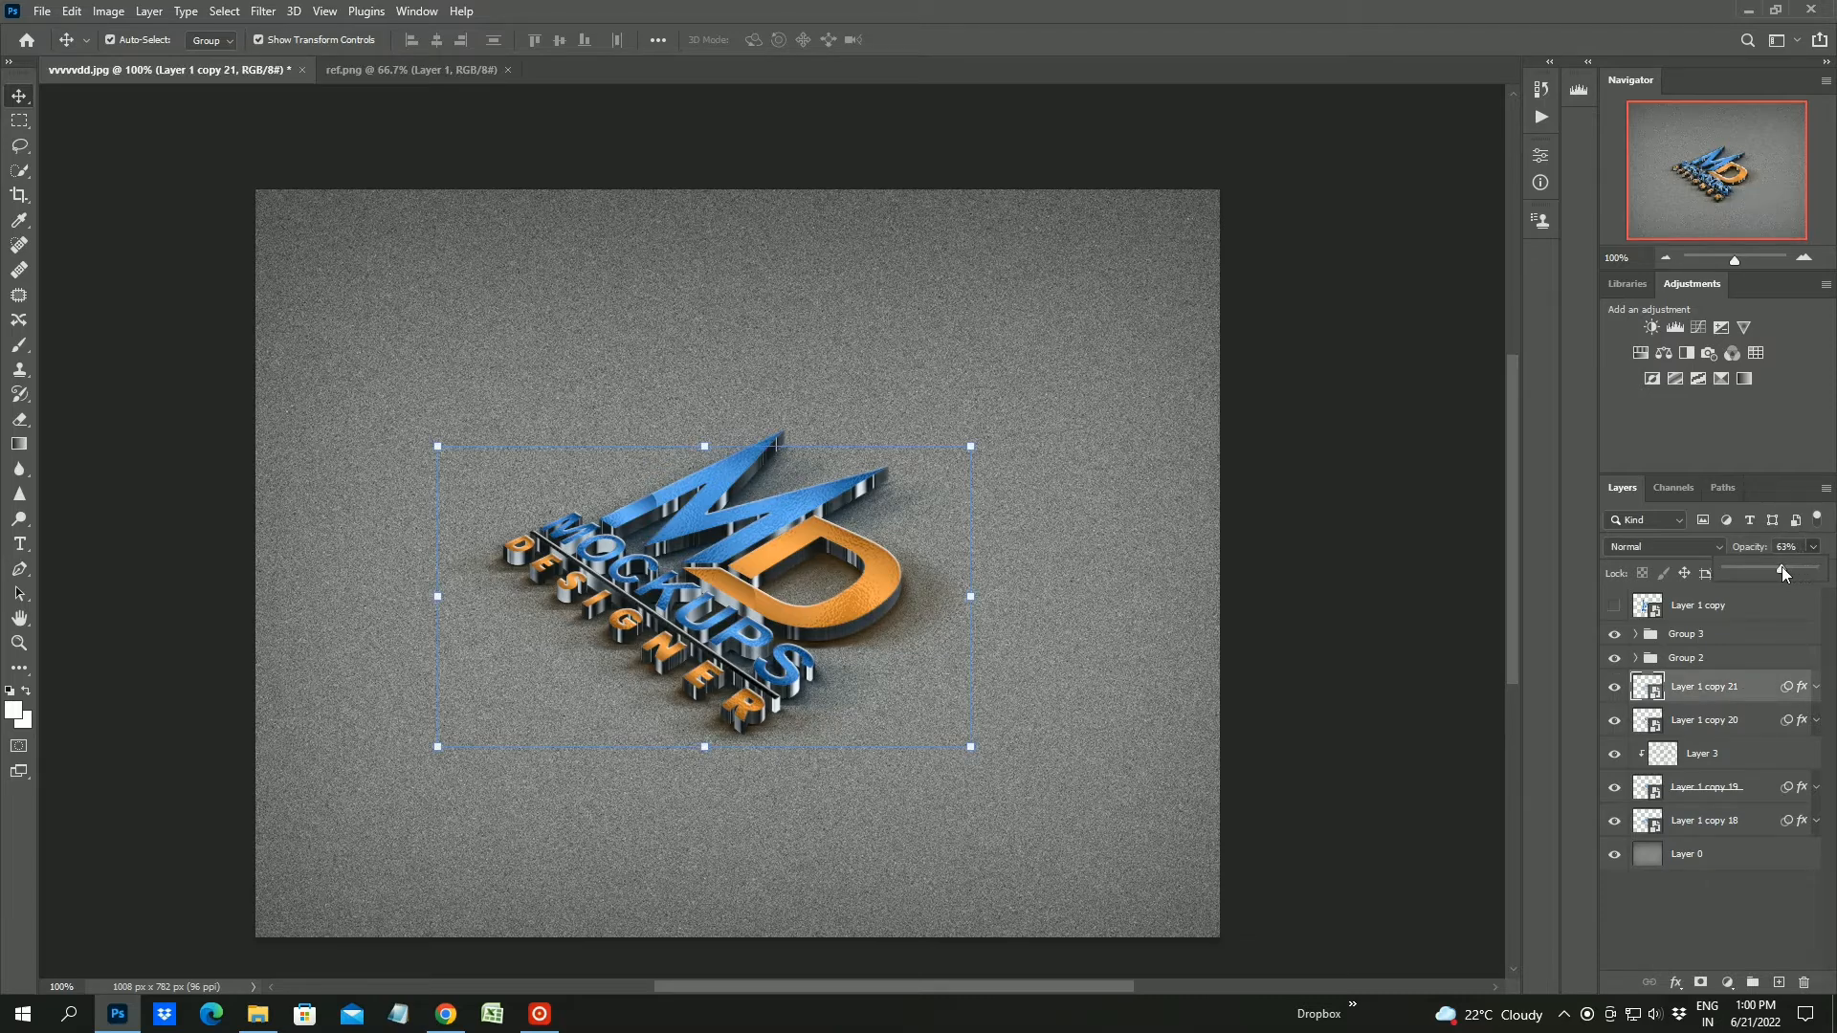
left_click_drag(1782, 568, 1802, 571)
left_click(1753, 692)
Enable a Drop Shadow in the layer style of Layer 1, the lowest layer in Group 2
left_click(1663, 636)
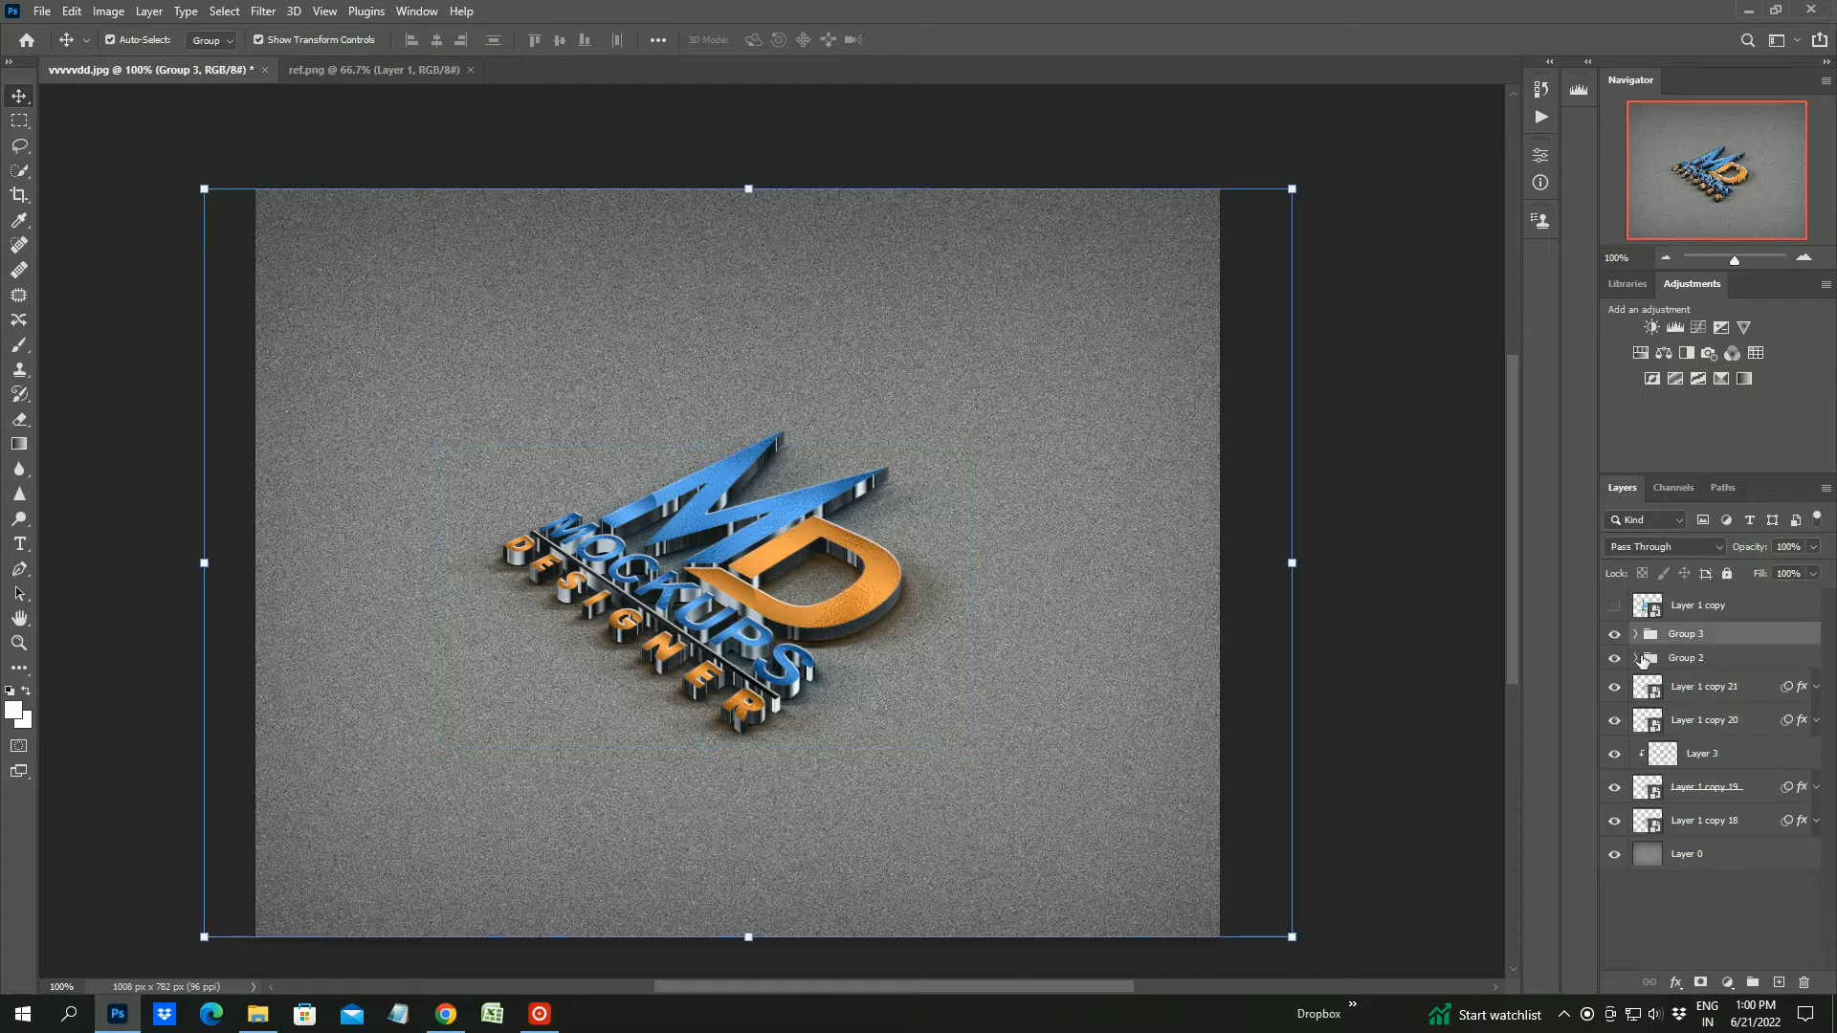
left_click(1636, 658)
scroll(1713, 765, "down", 3)
left_click(1719, 756)
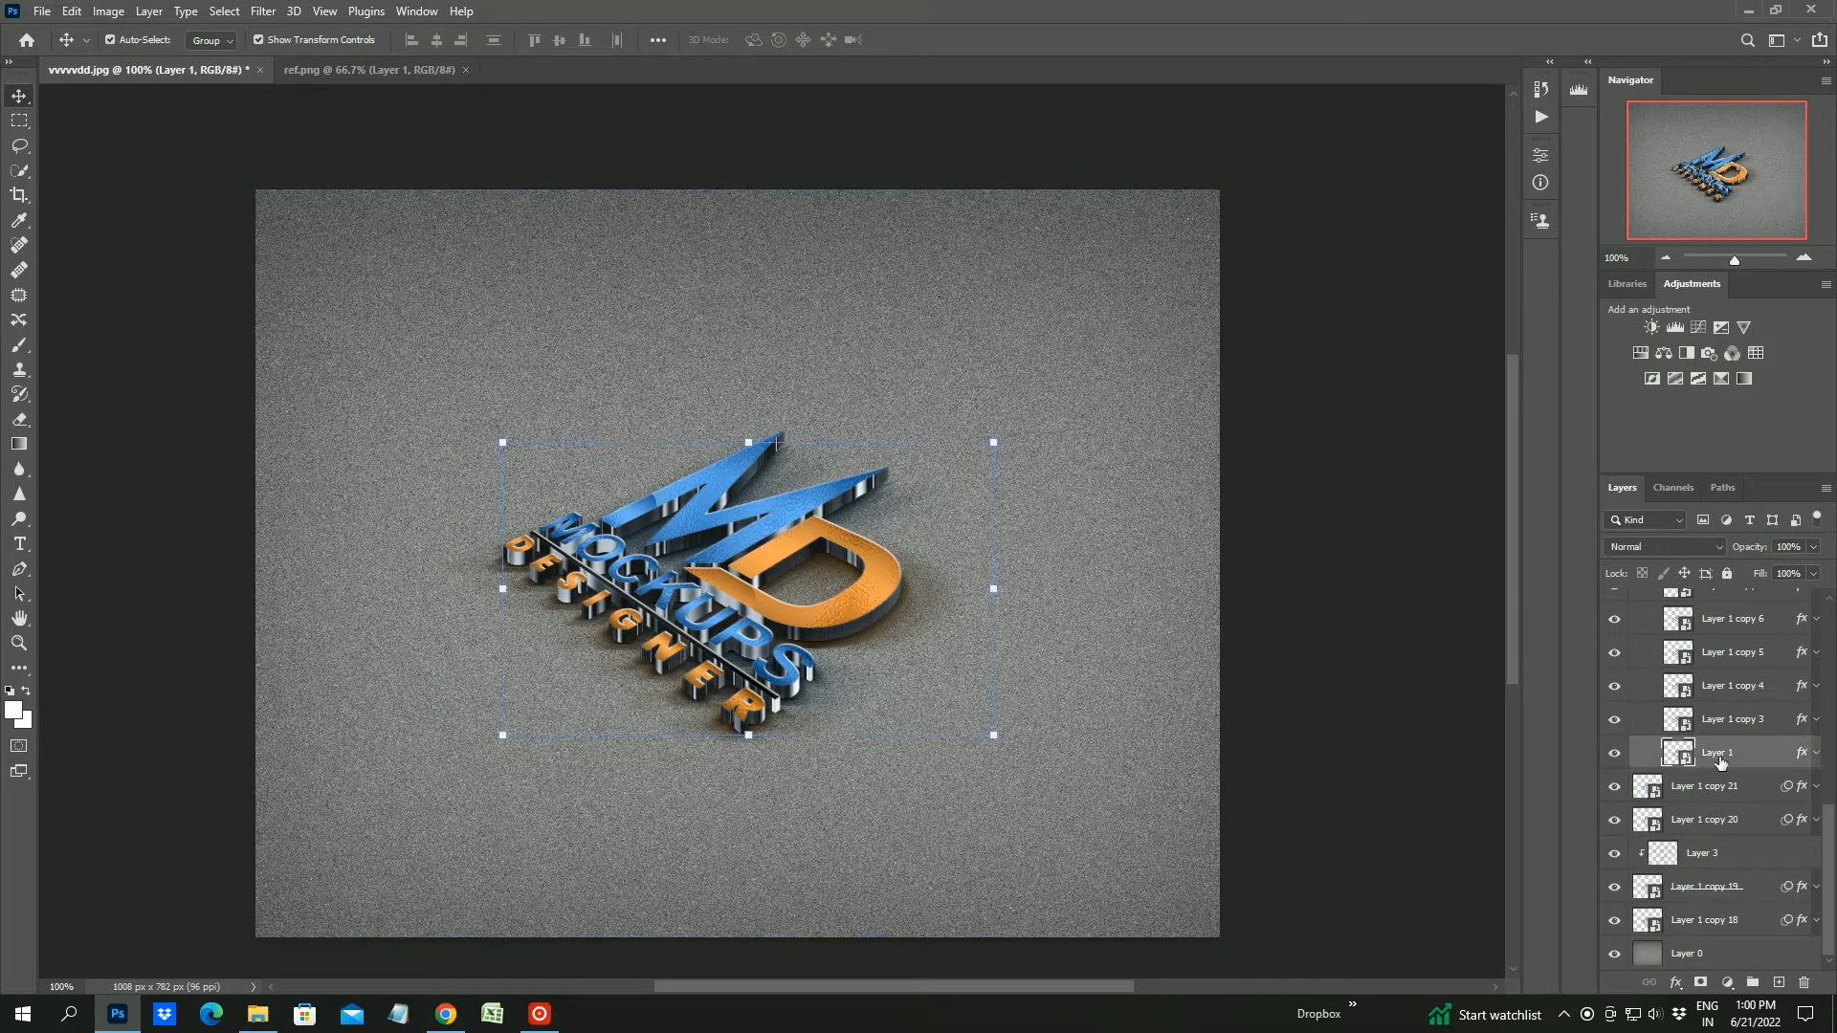
double_click(1660, 756)
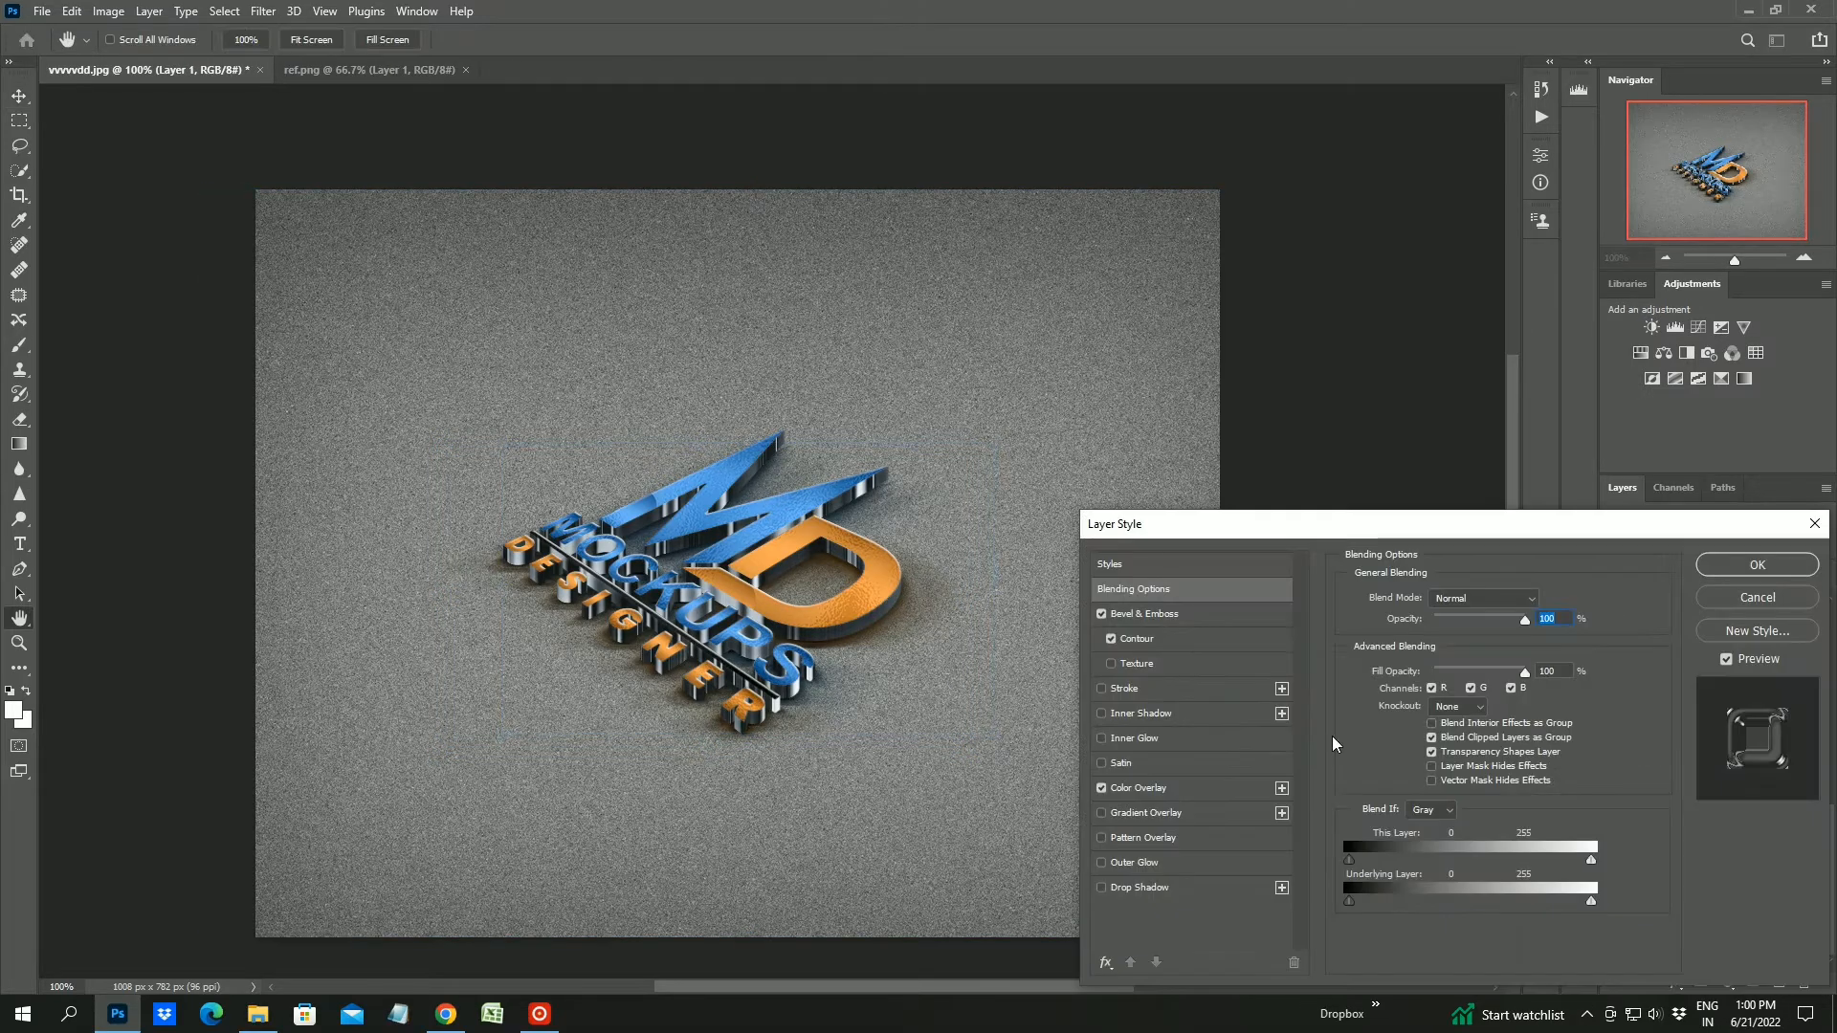
left_click(1146, 889)
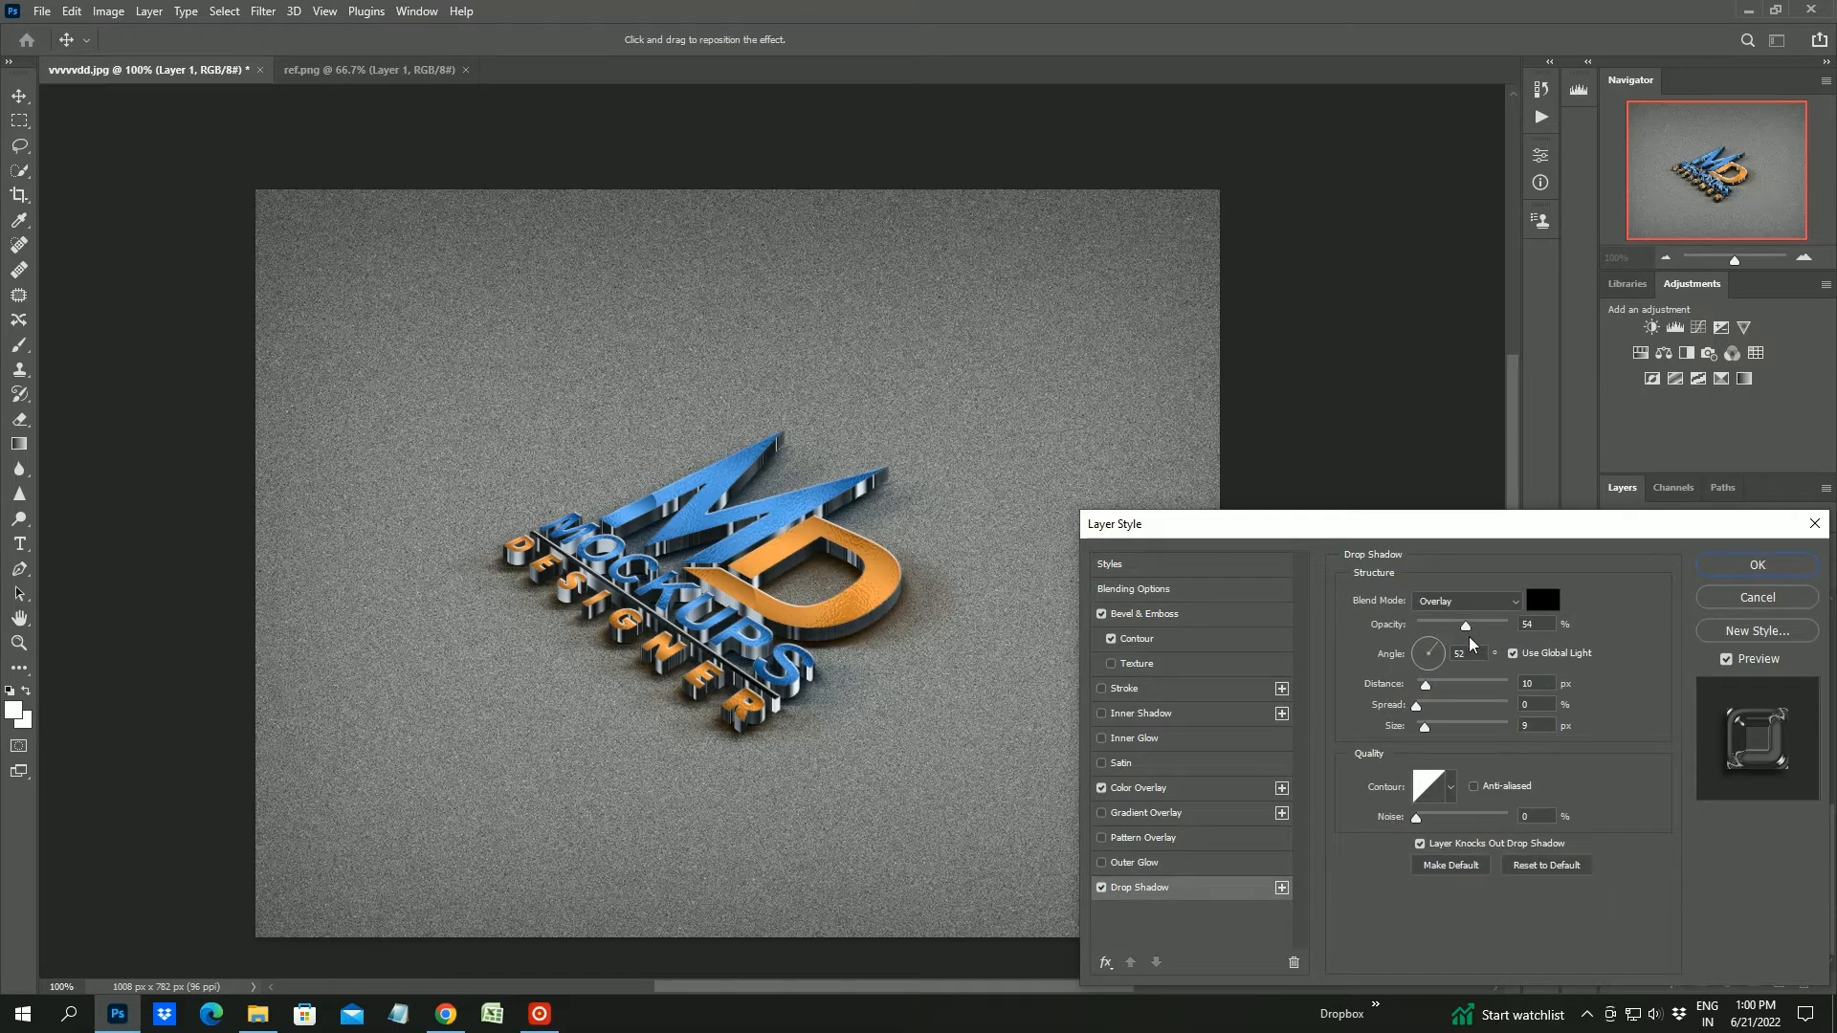
Set the drop shadow to 43% opacity, 90° angle, 4 px distance, 6% spread and 6 px size
left_click_drag(1465, 627, 1525, 621)
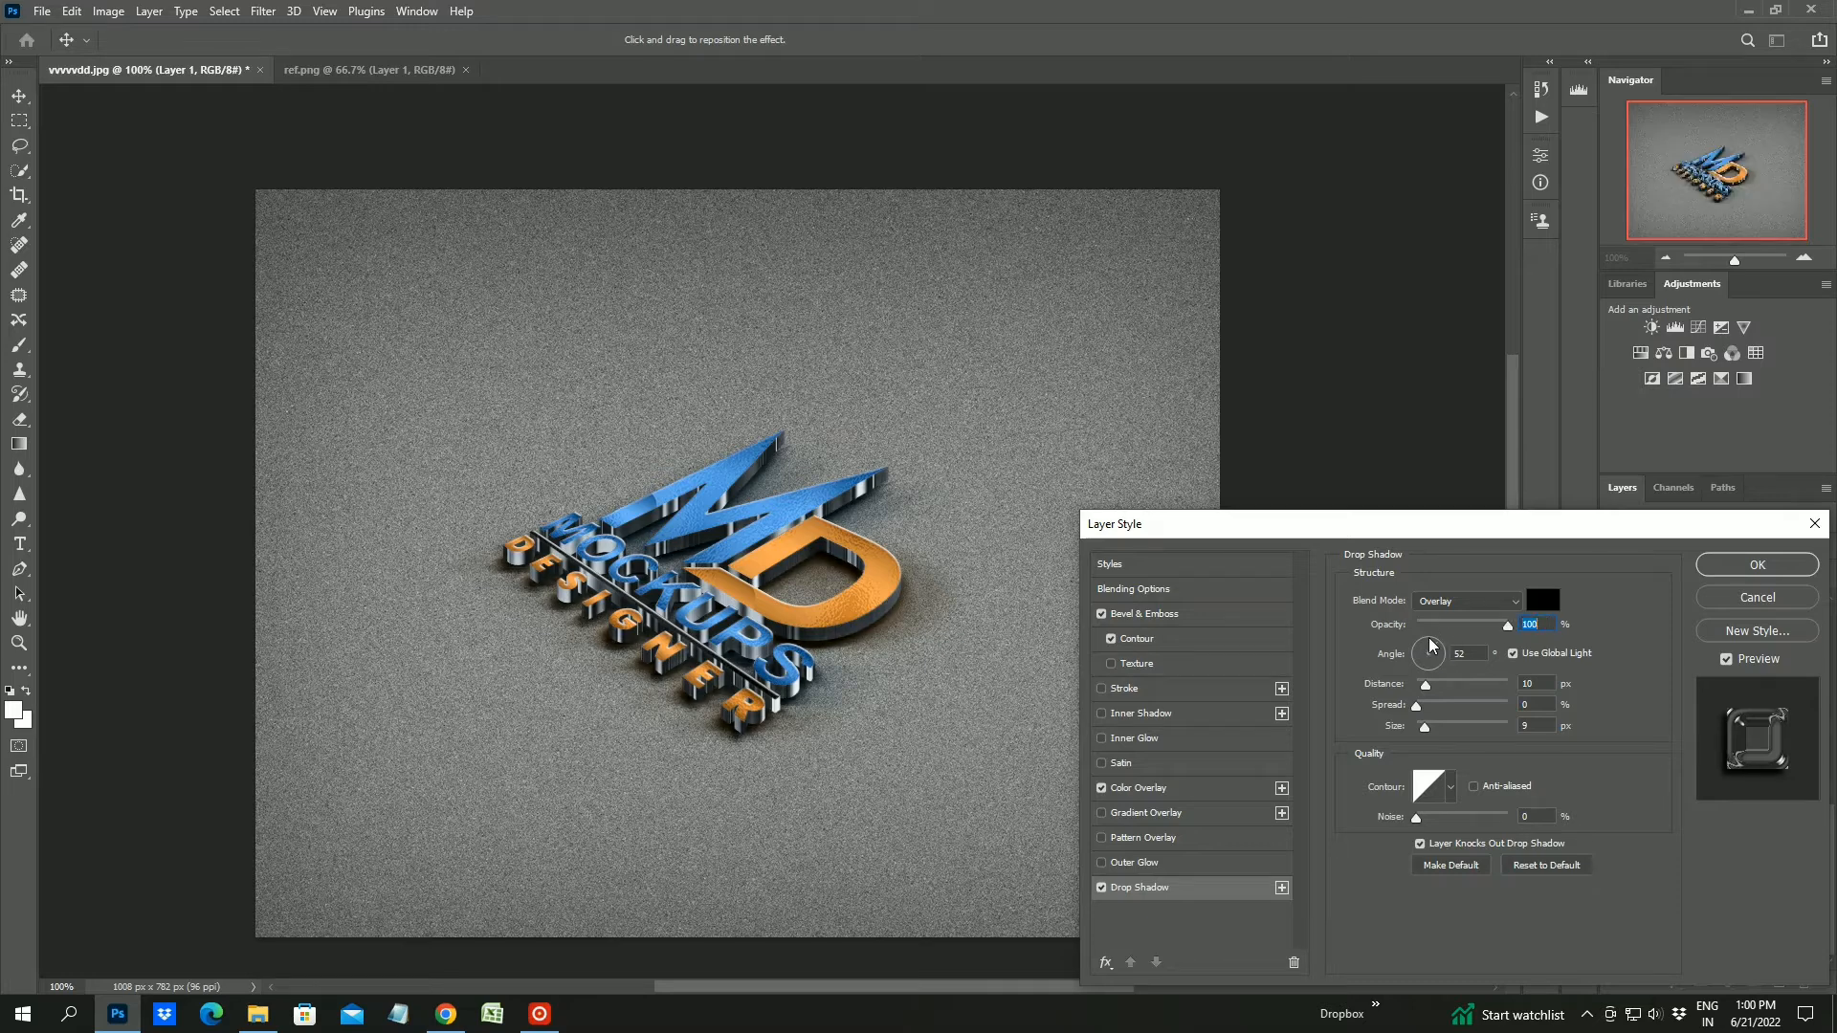
left_click(1430, 645)
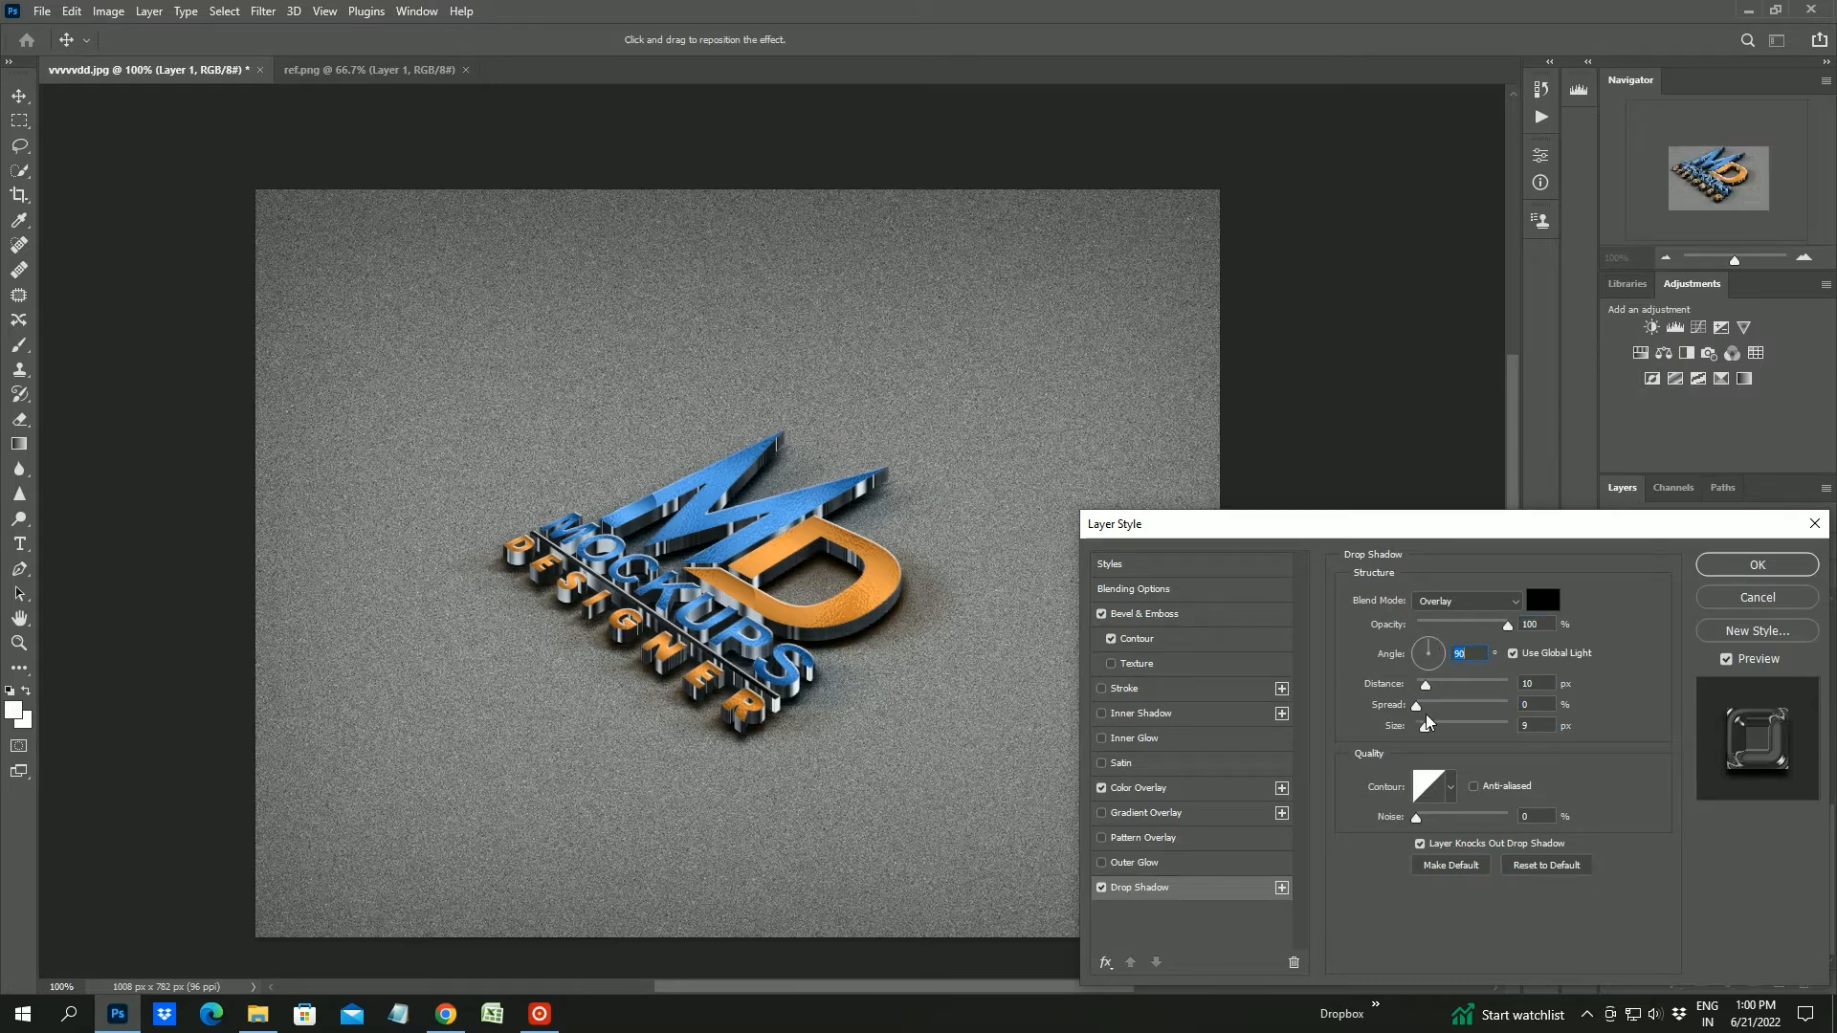
mouse_move(1425, 726)
left_mouse_down()
mouse_move(1423, 688)
mouse_move(1424, 733)
left_mouse_up()
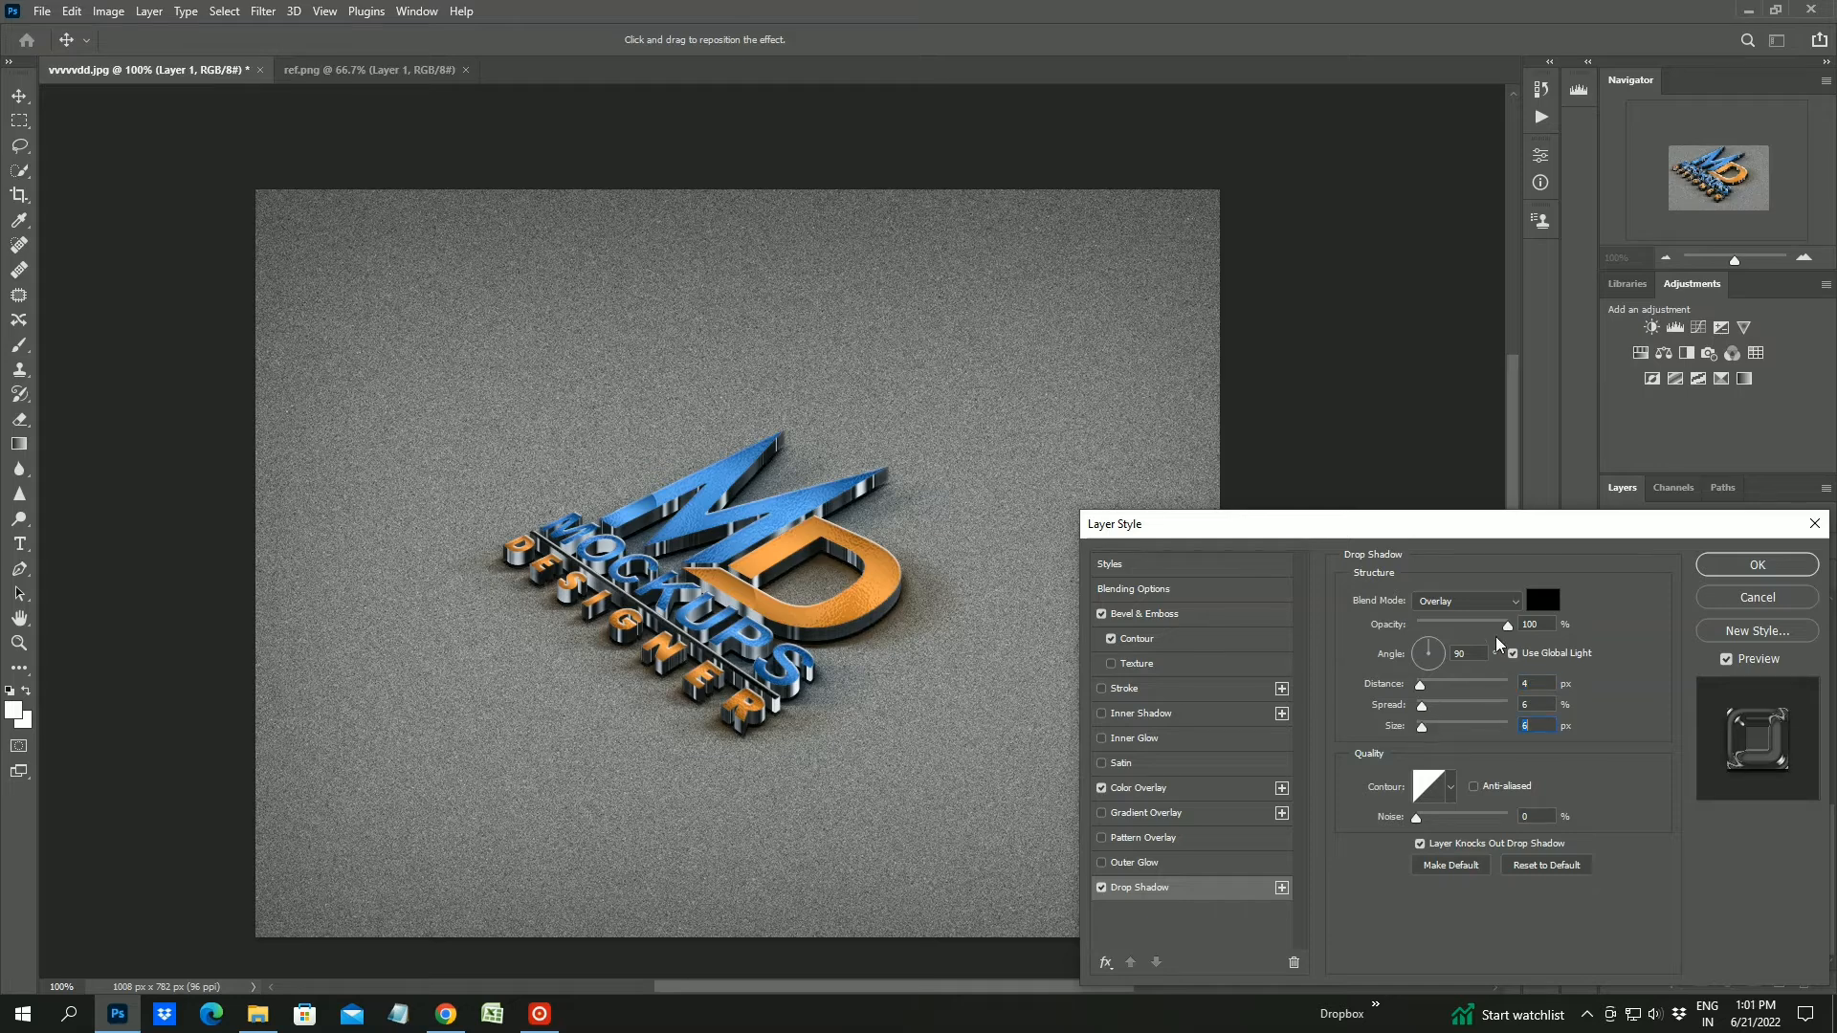
left_click_drag(1477, 628, 1456, 628)
Change the drop shadow's colour to a mid grey sampled from the canvas background, apply the style and collapse Group 2
left_click(1548, 603)
left_click_drag(1127, 632, 1094, 570)
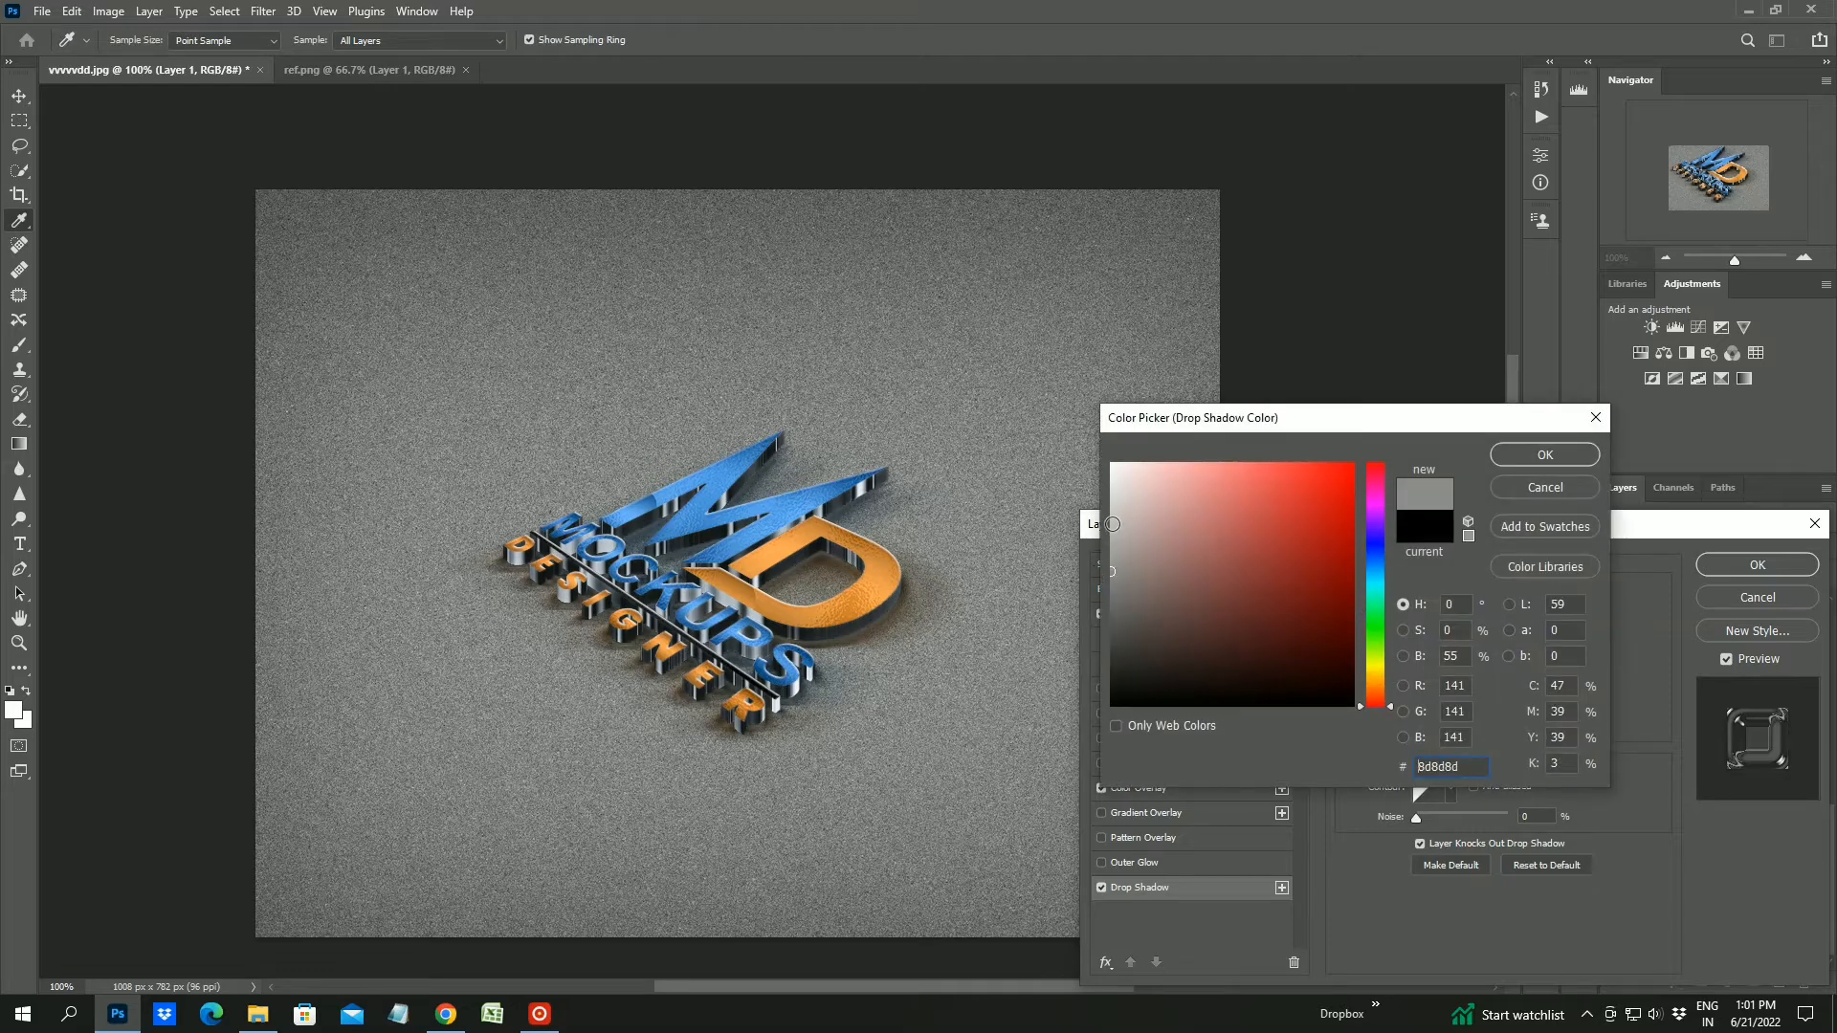
left_click_drag(1110, 566, 1105, 621)
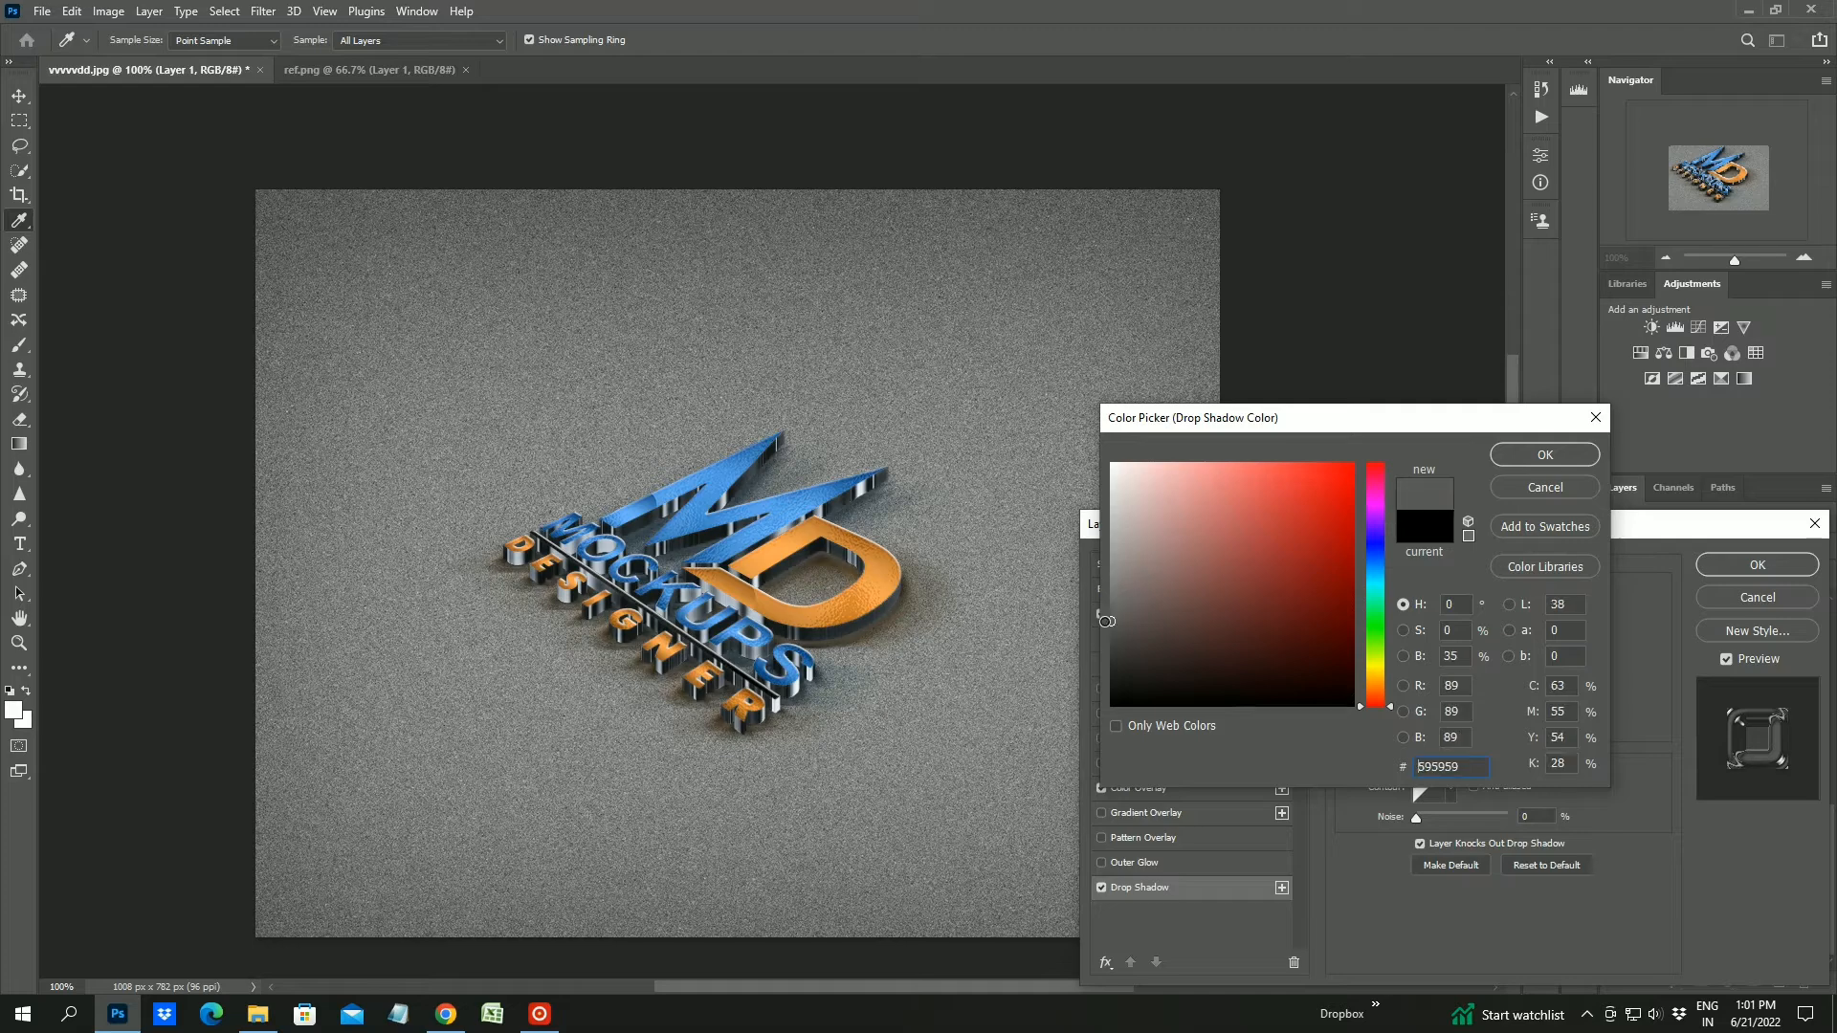
left_click(1058, 340)
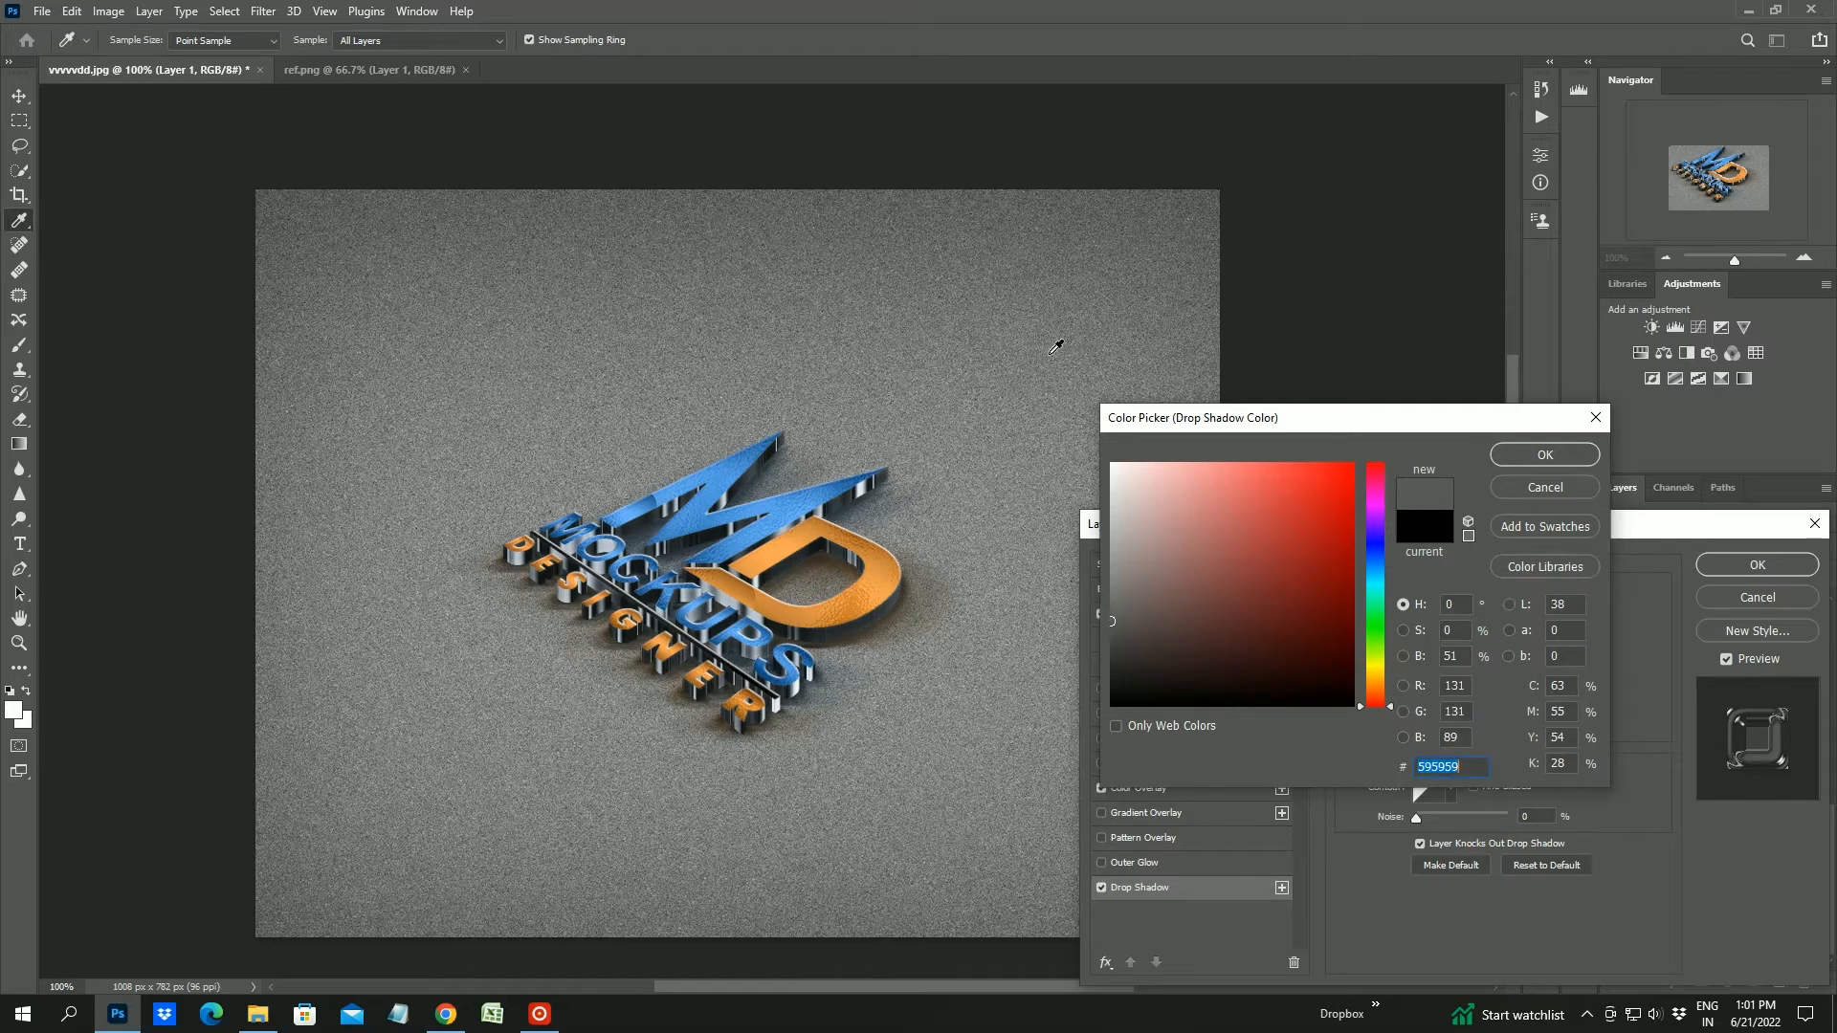
left_click(1533, 461)
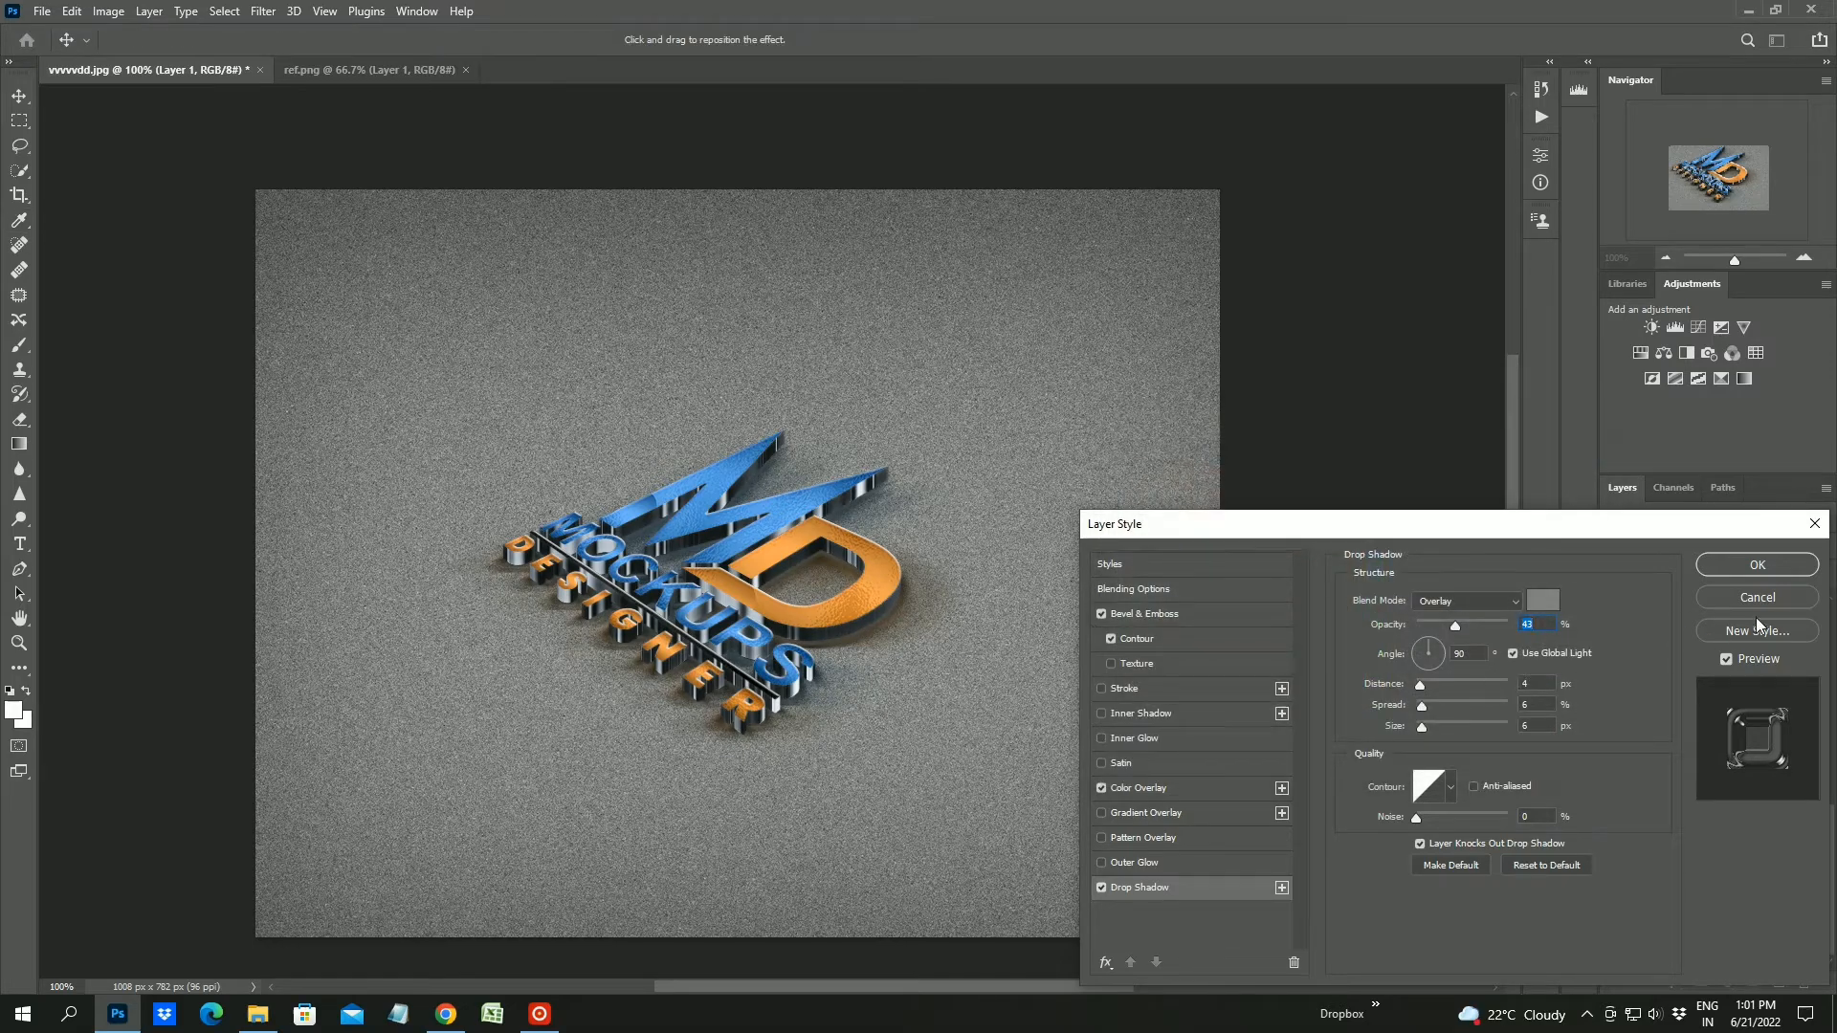
left_click(1761, 565)
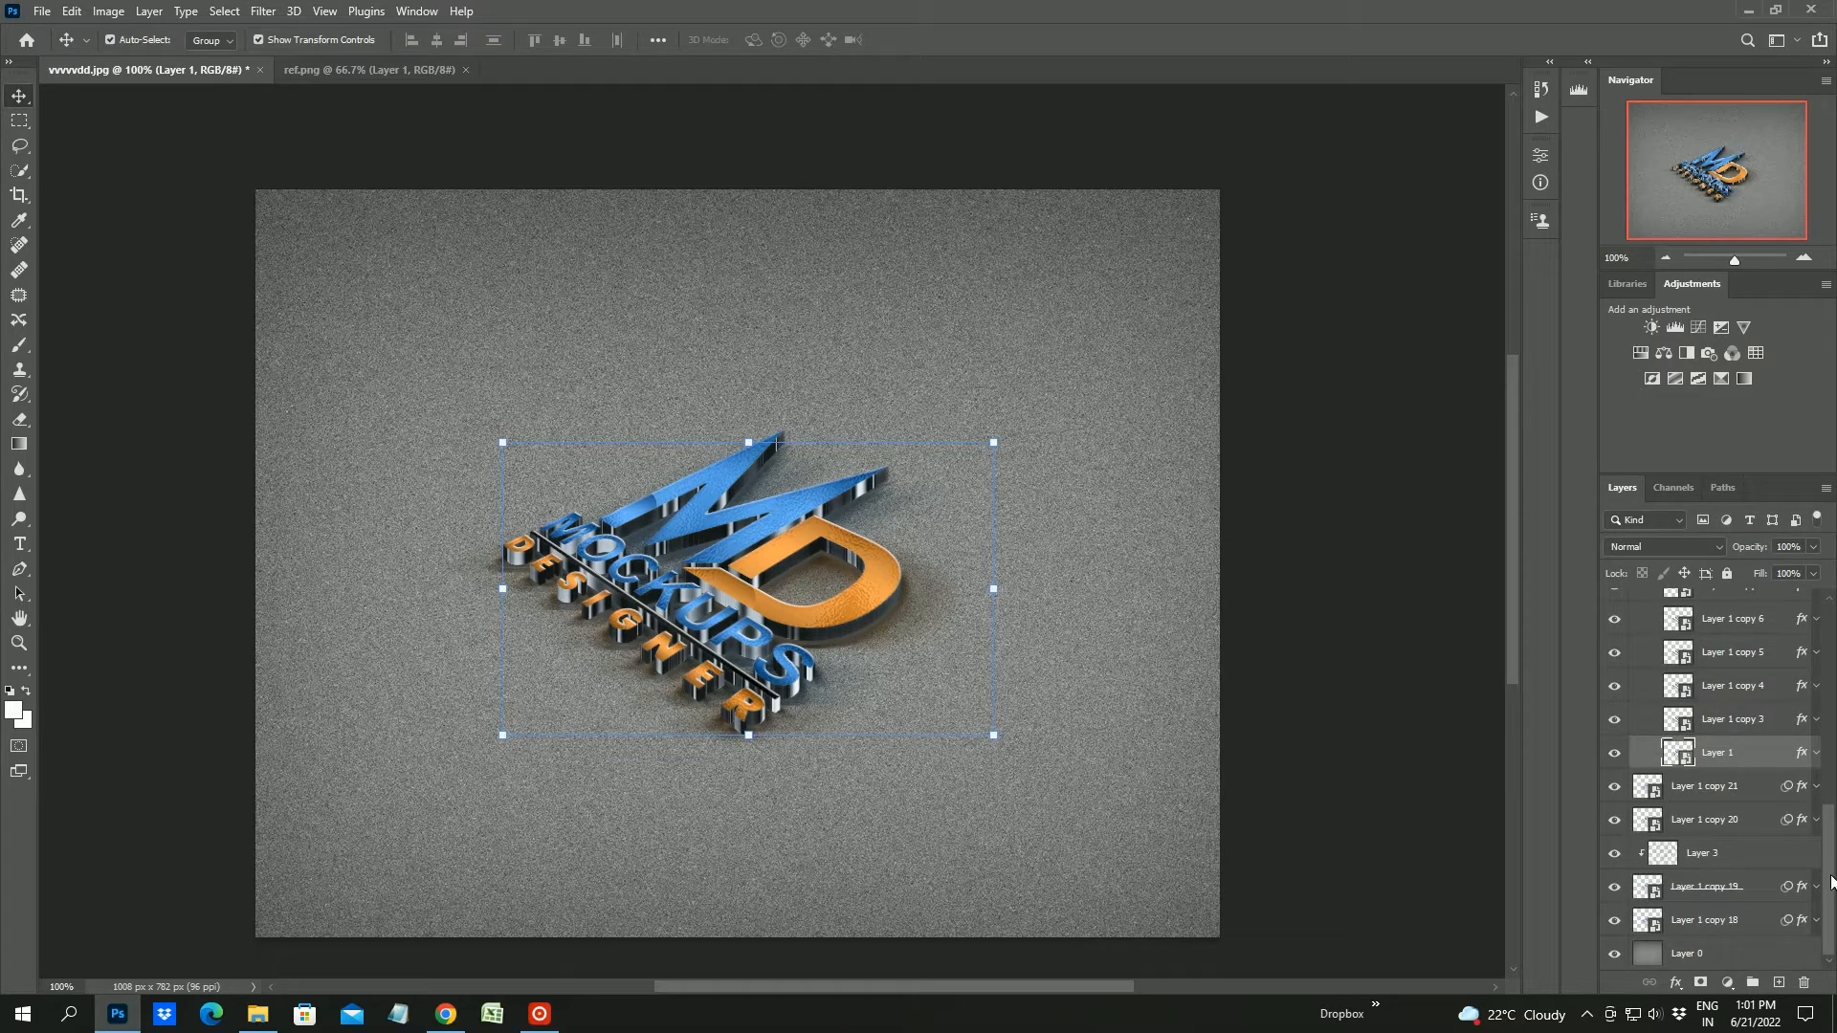
left_click_drag(1832, 882, 1829, 672)
left_click(1636, 659)
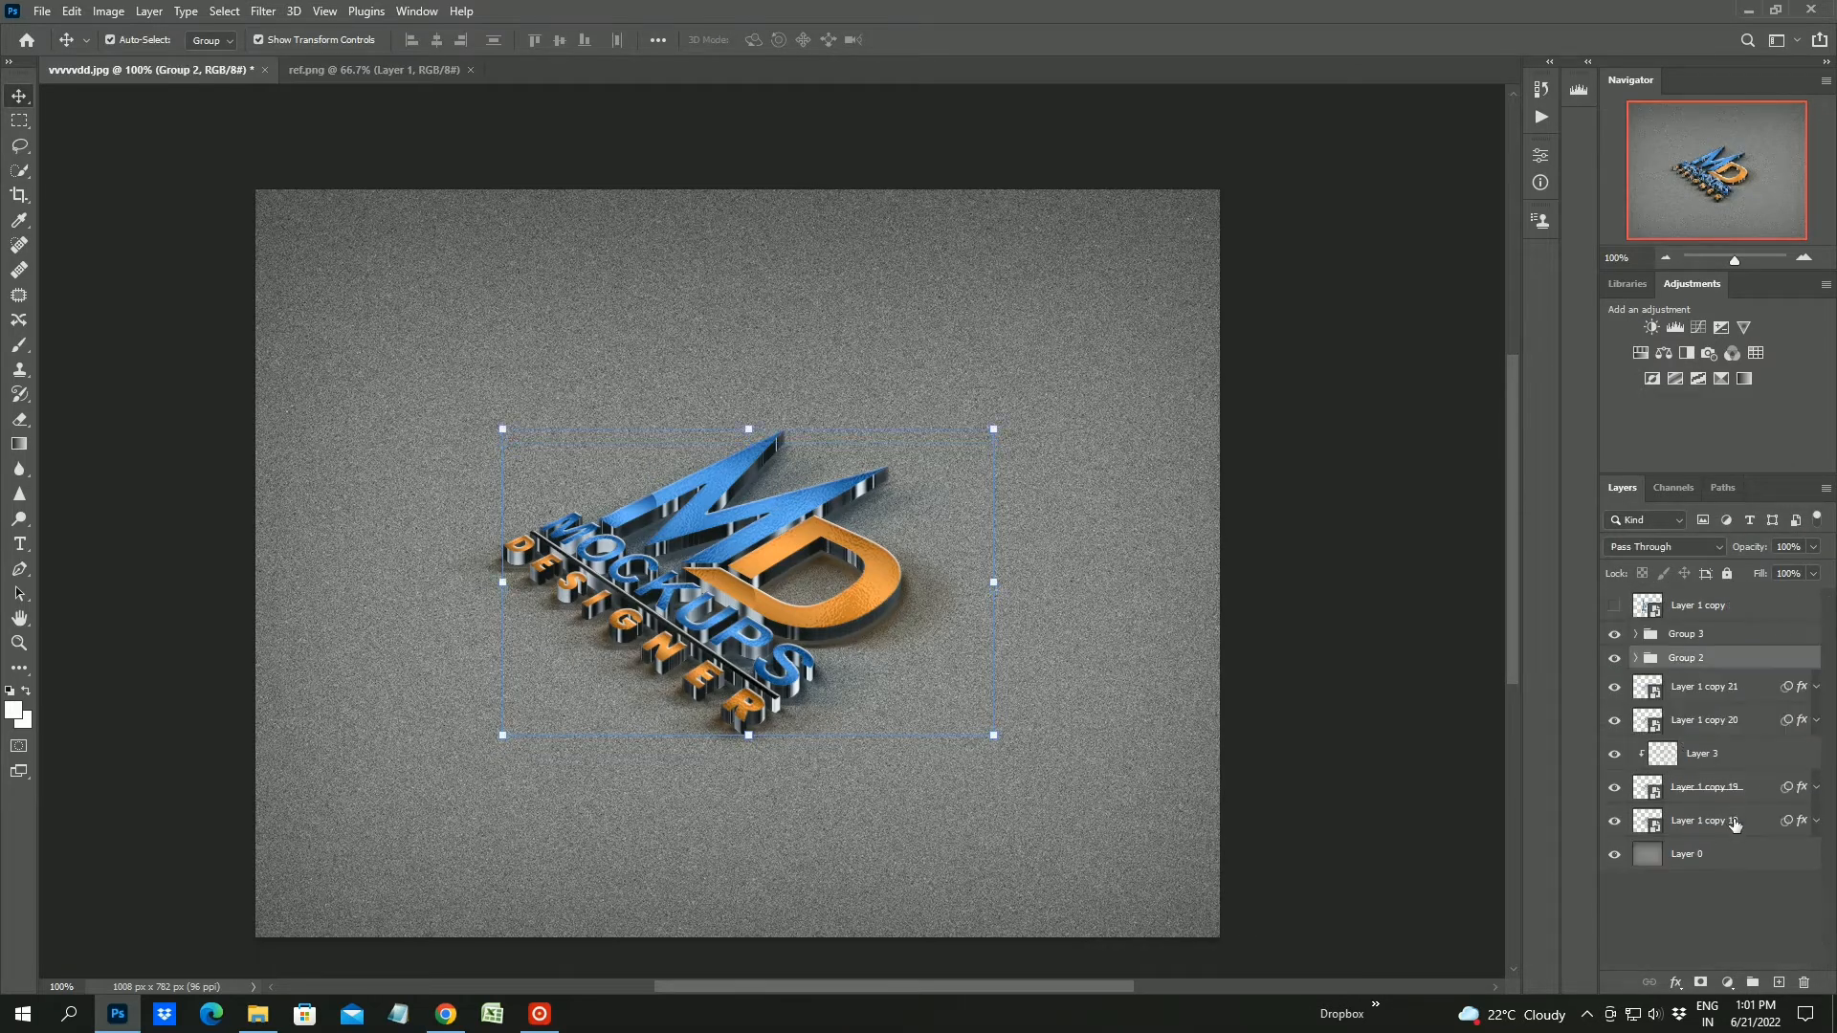
Group Layer 3 and the shadow layers Layer 1 copy 18 through copy 21, and name the group shadw
left_click(1757, 754)
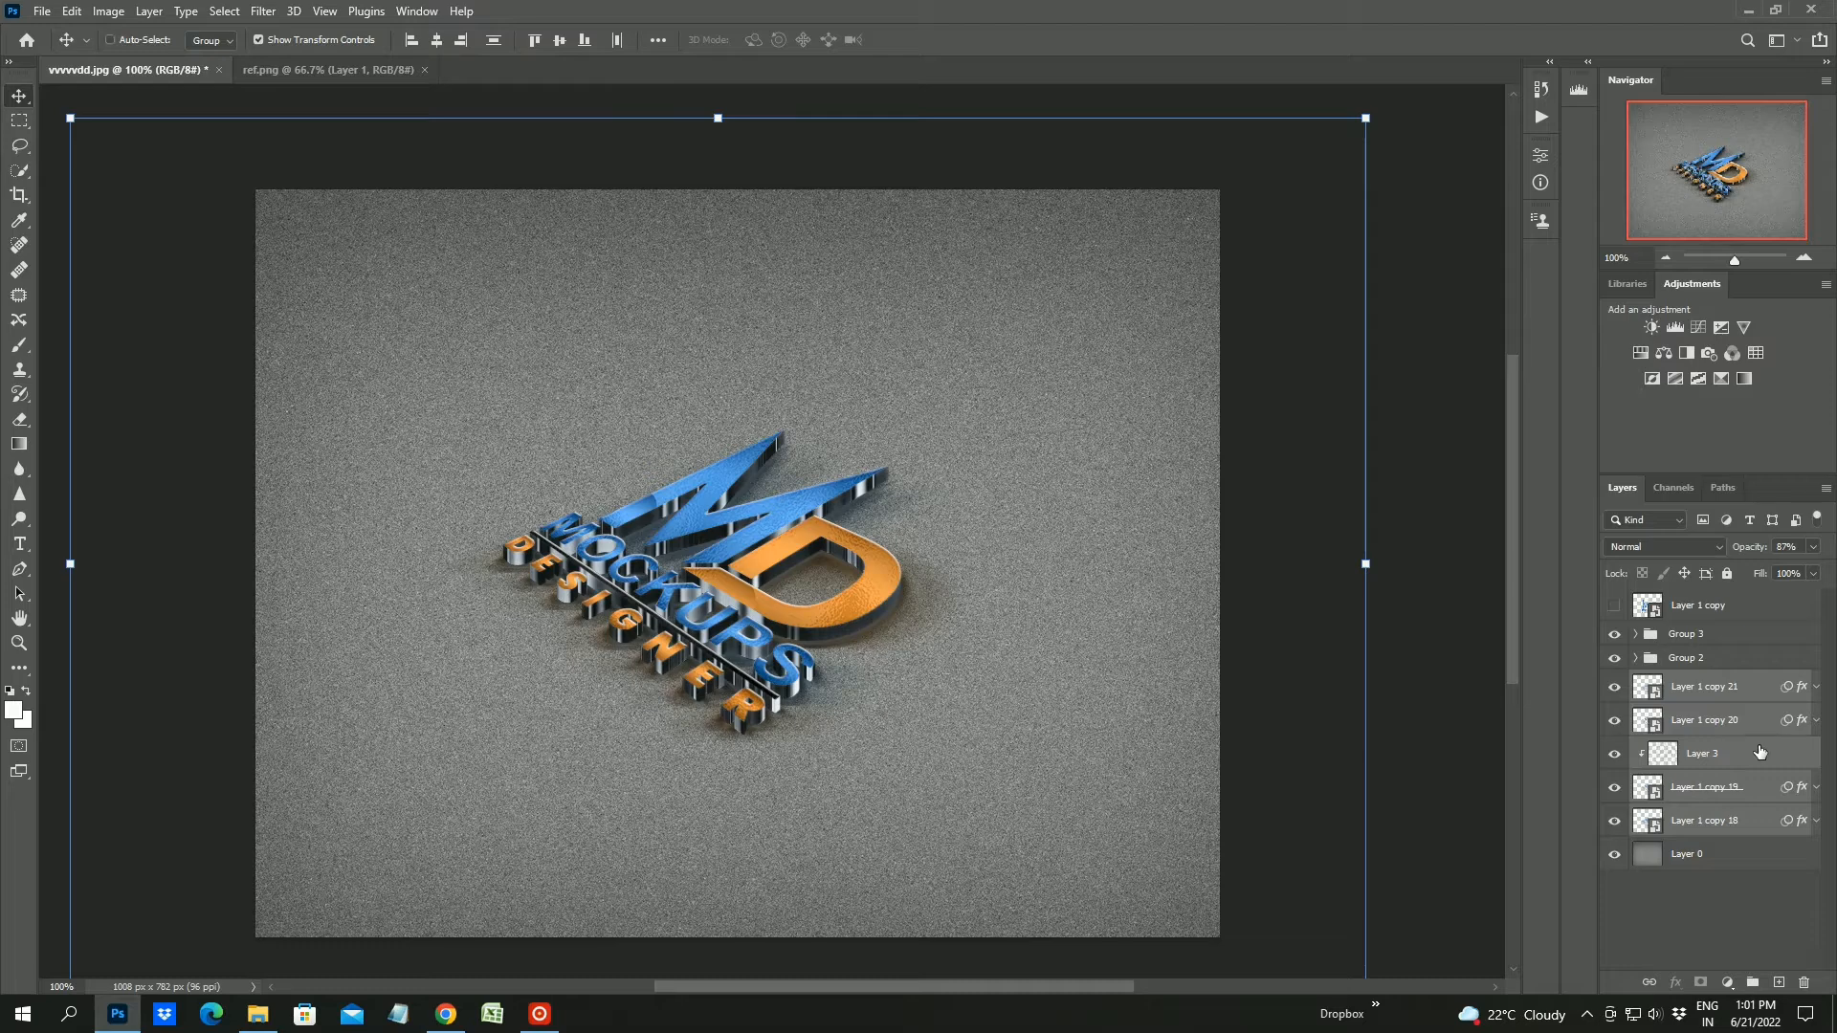
key("ctrl+g")
double_click(1689, 681)
type("sha")
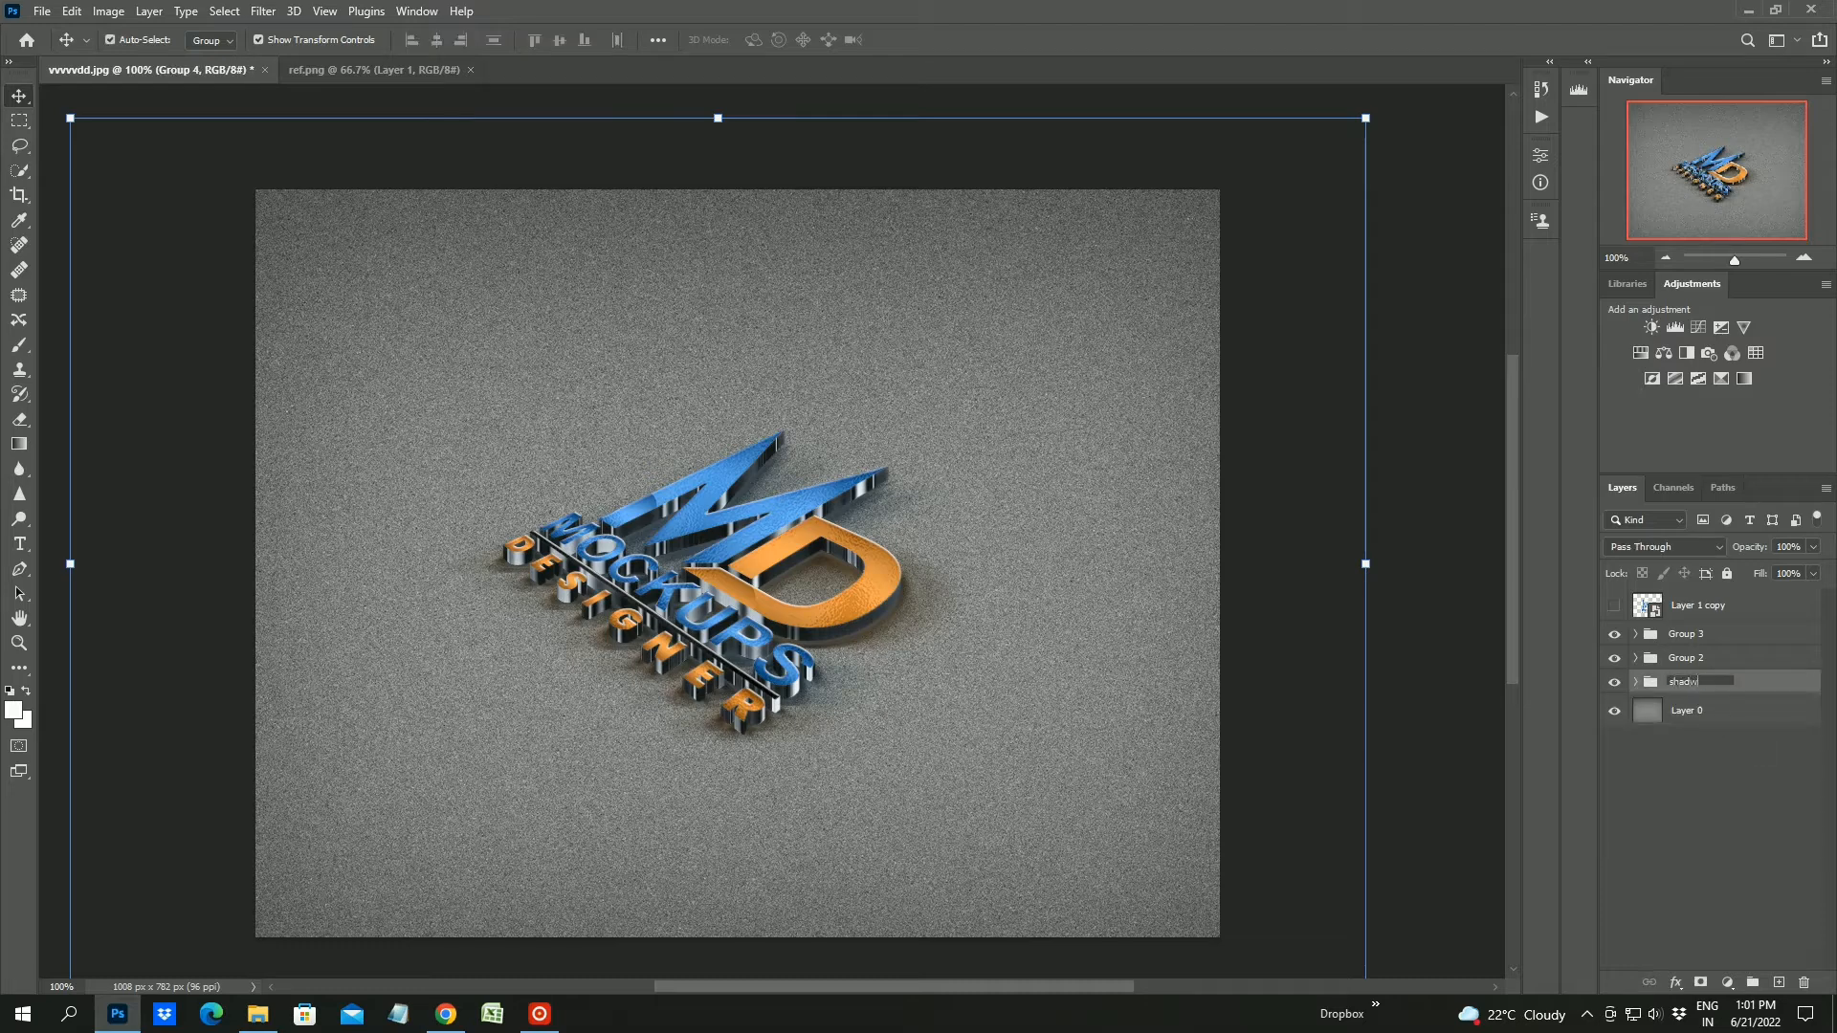
type("dw")
left_click(1692, 750)
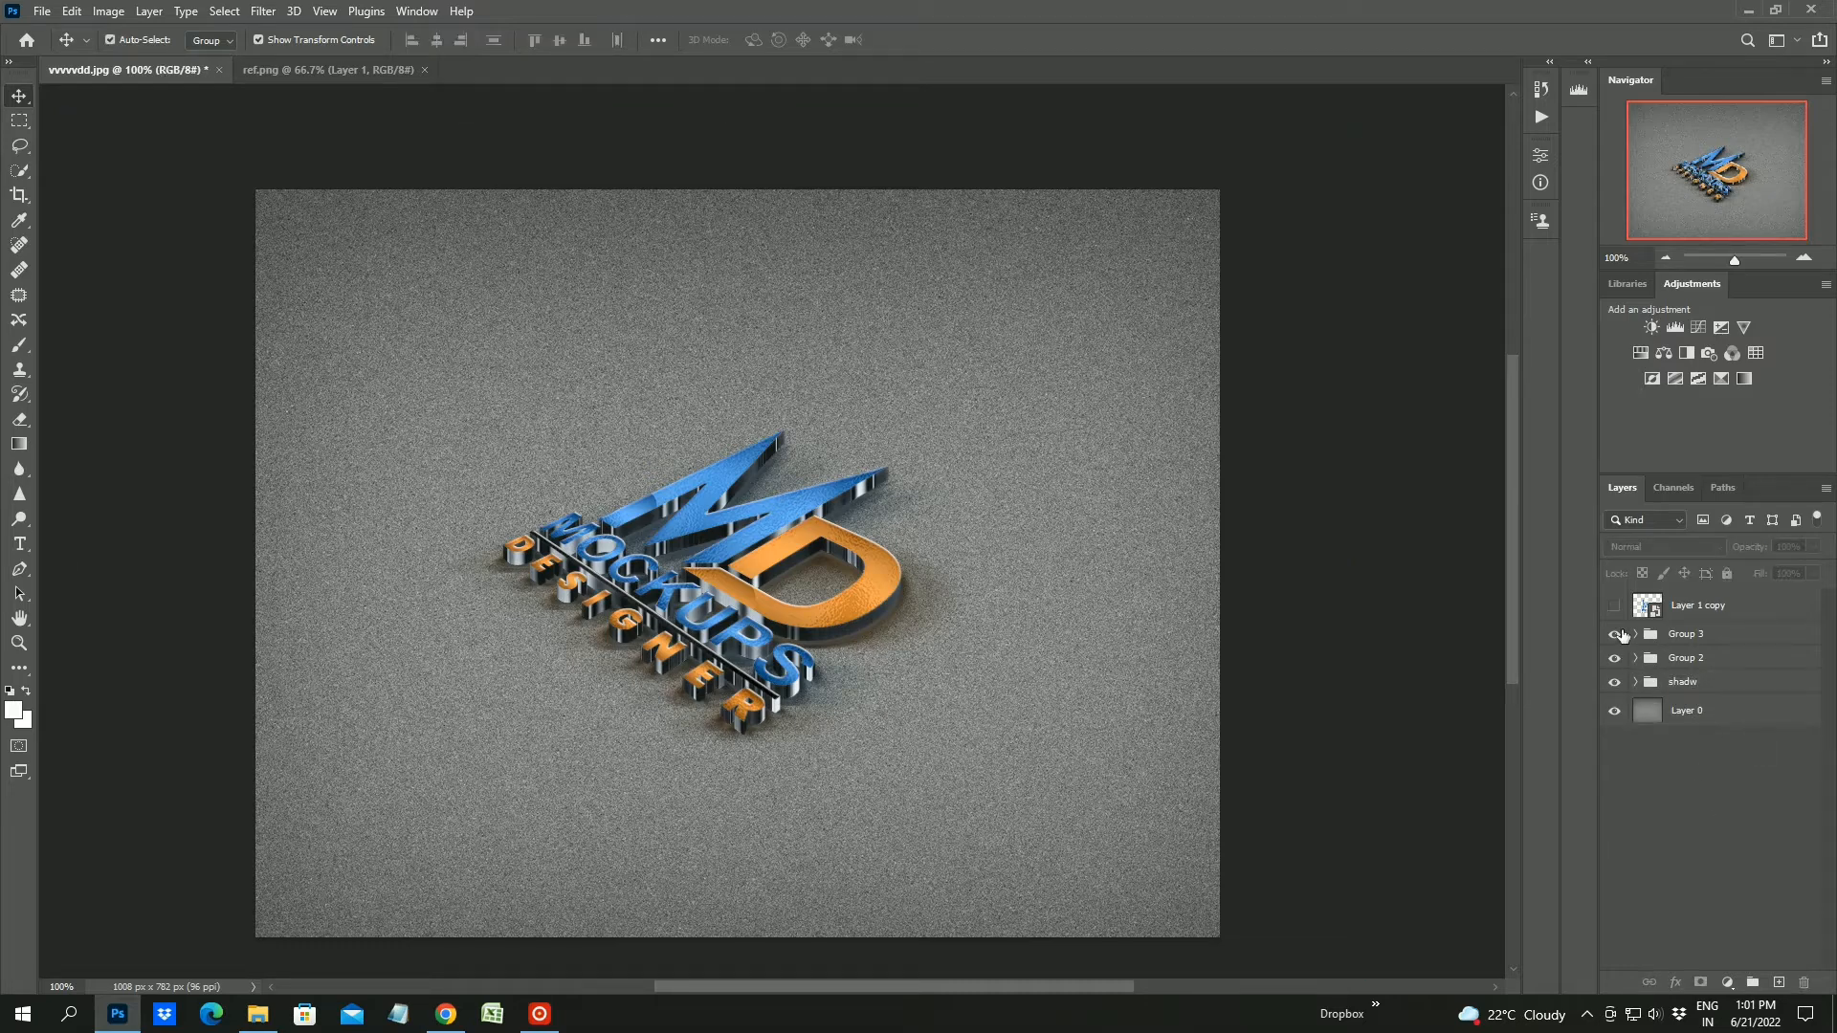
Check the contents of Group 2 and rename the group dep
left_click(1635, 659)
left_click(1636, 659)
double_click(1686, 658)
type("dep")
key("Return")
Check the contents of Group 3 and rename the group logo
left_click(1635, 635)
left_click(1636, 635)
double_click(1686, 634)
type("lo")
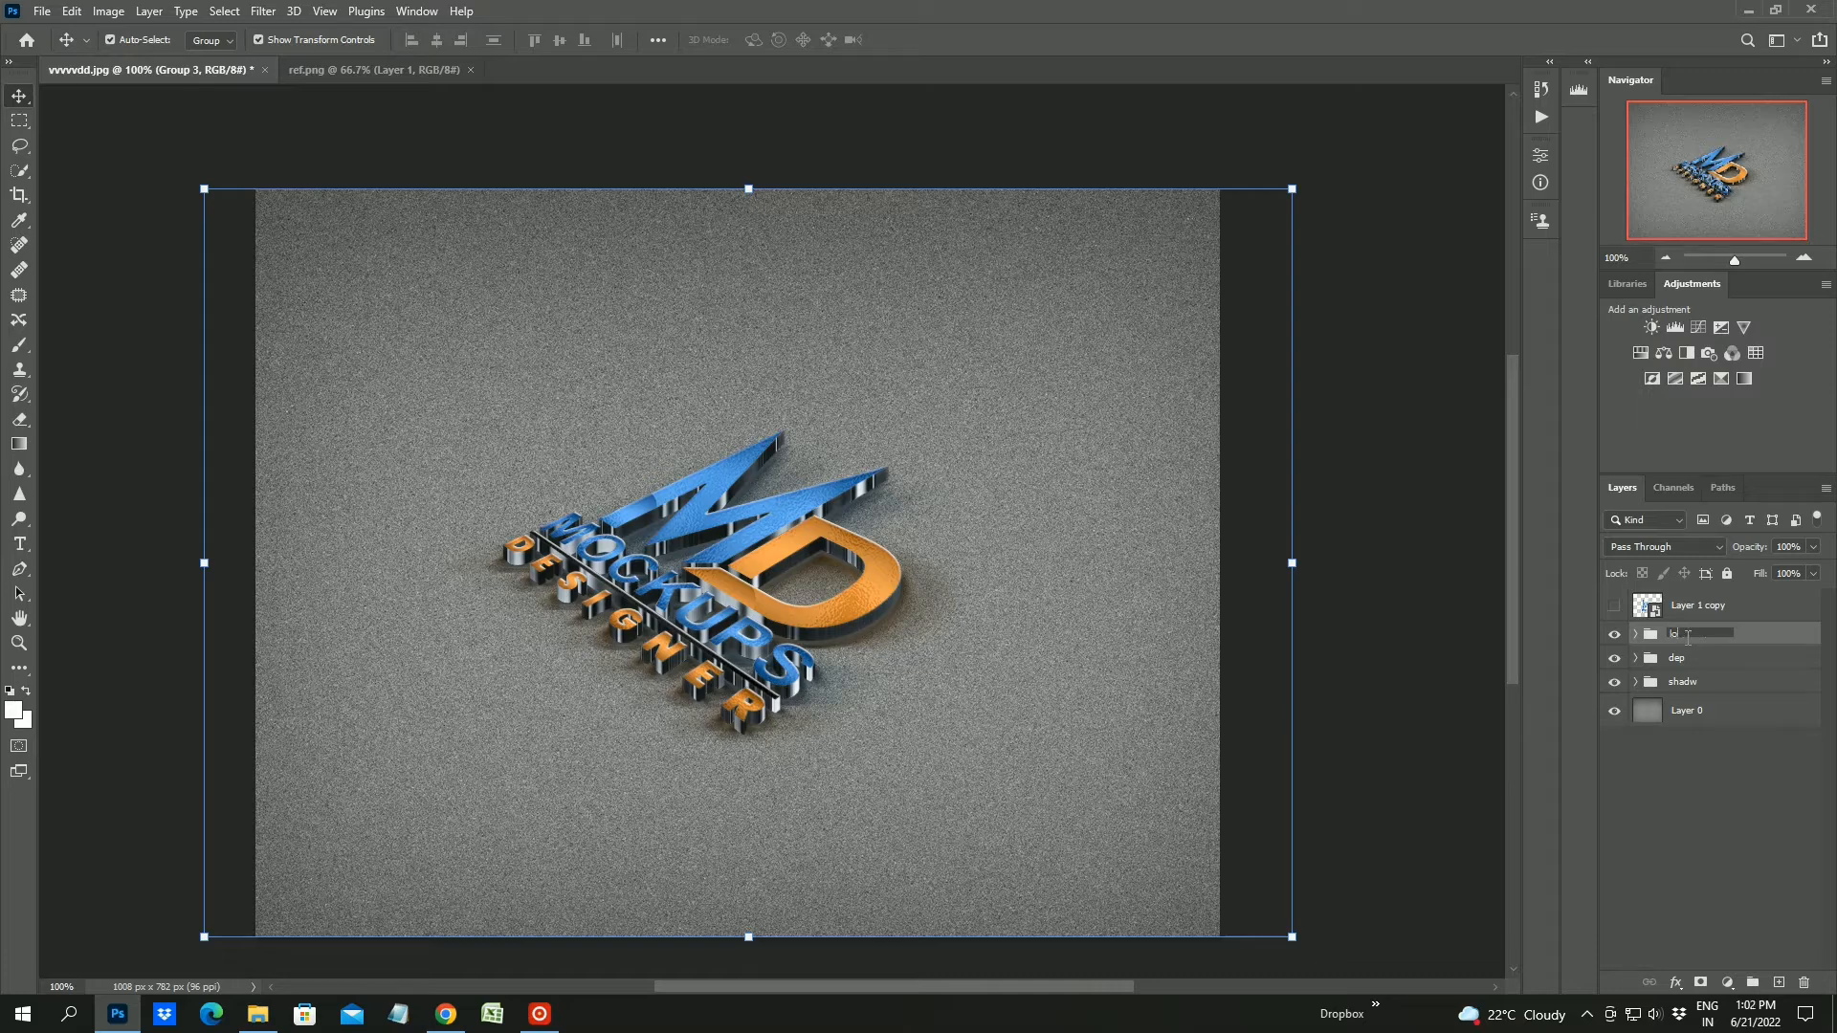
type("oo")
left_click(1659, 747)
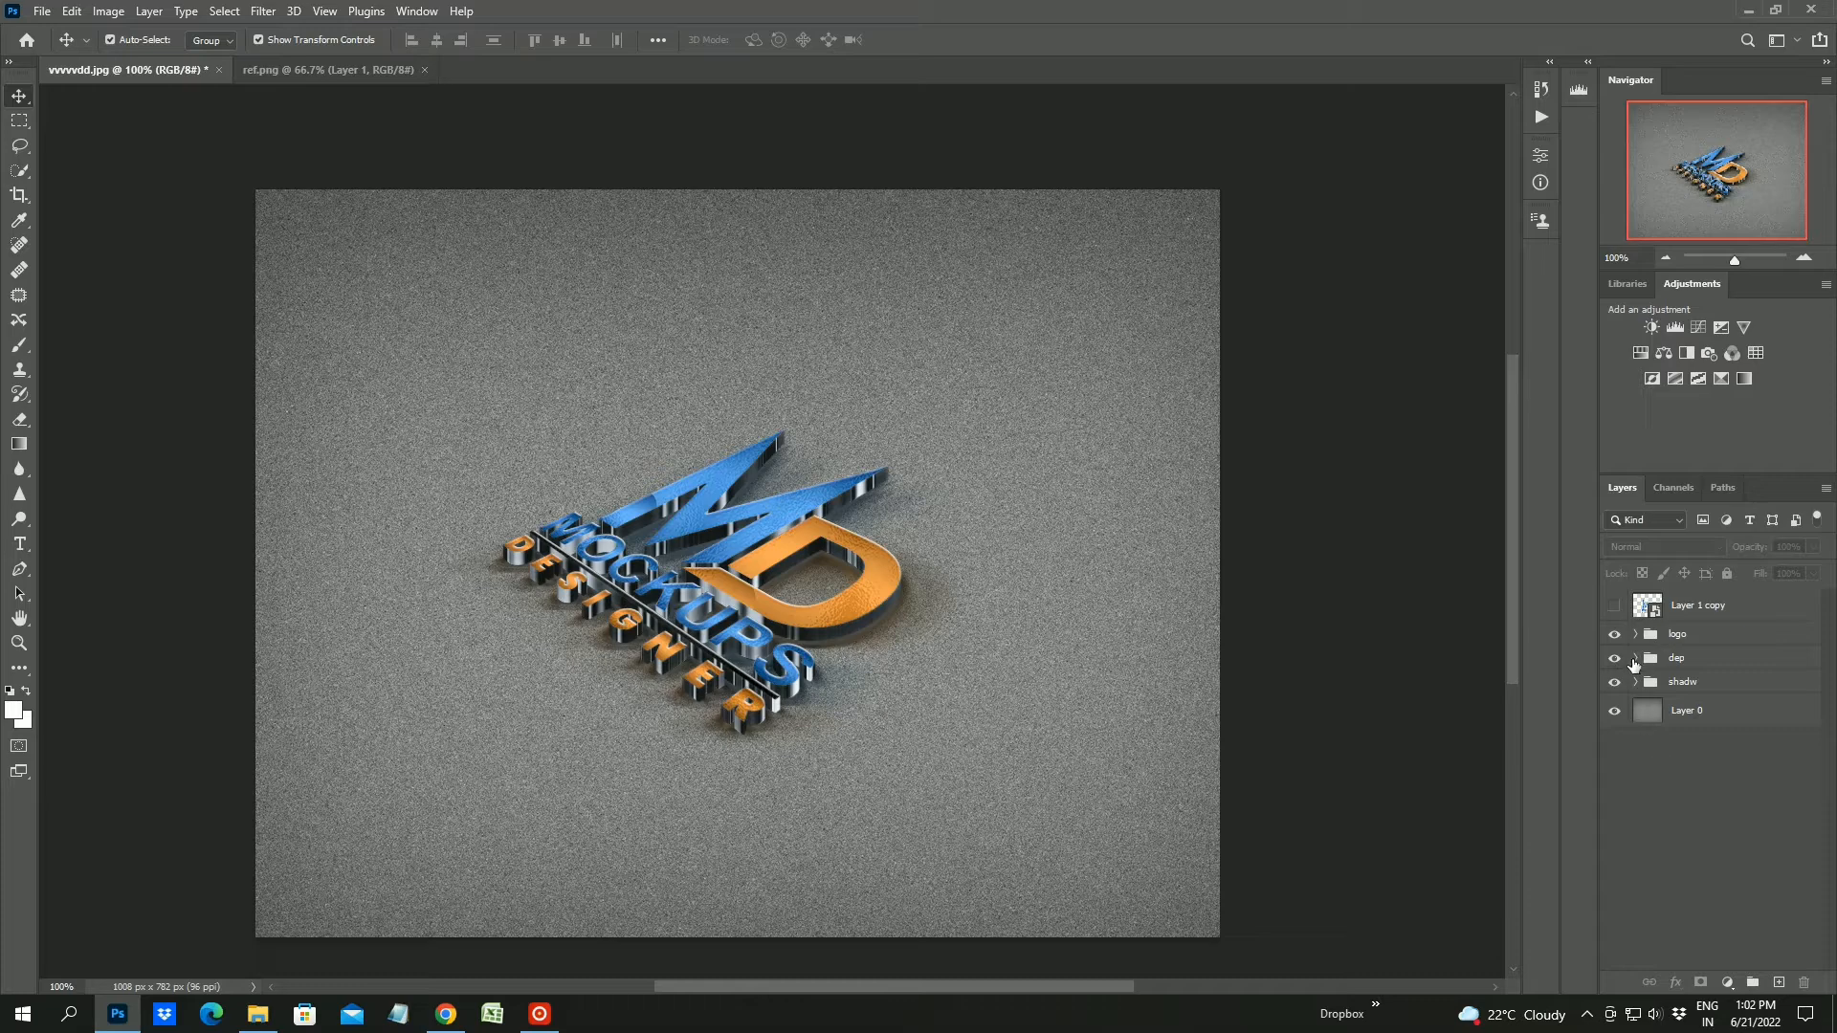
Lower the opacity of Layer 1, the lowest layer in the dep group, to about 57% and collapse the group
left_click(1669, 663)
left_click(1636, 660)
scroll(1713, 813, "down", 5)
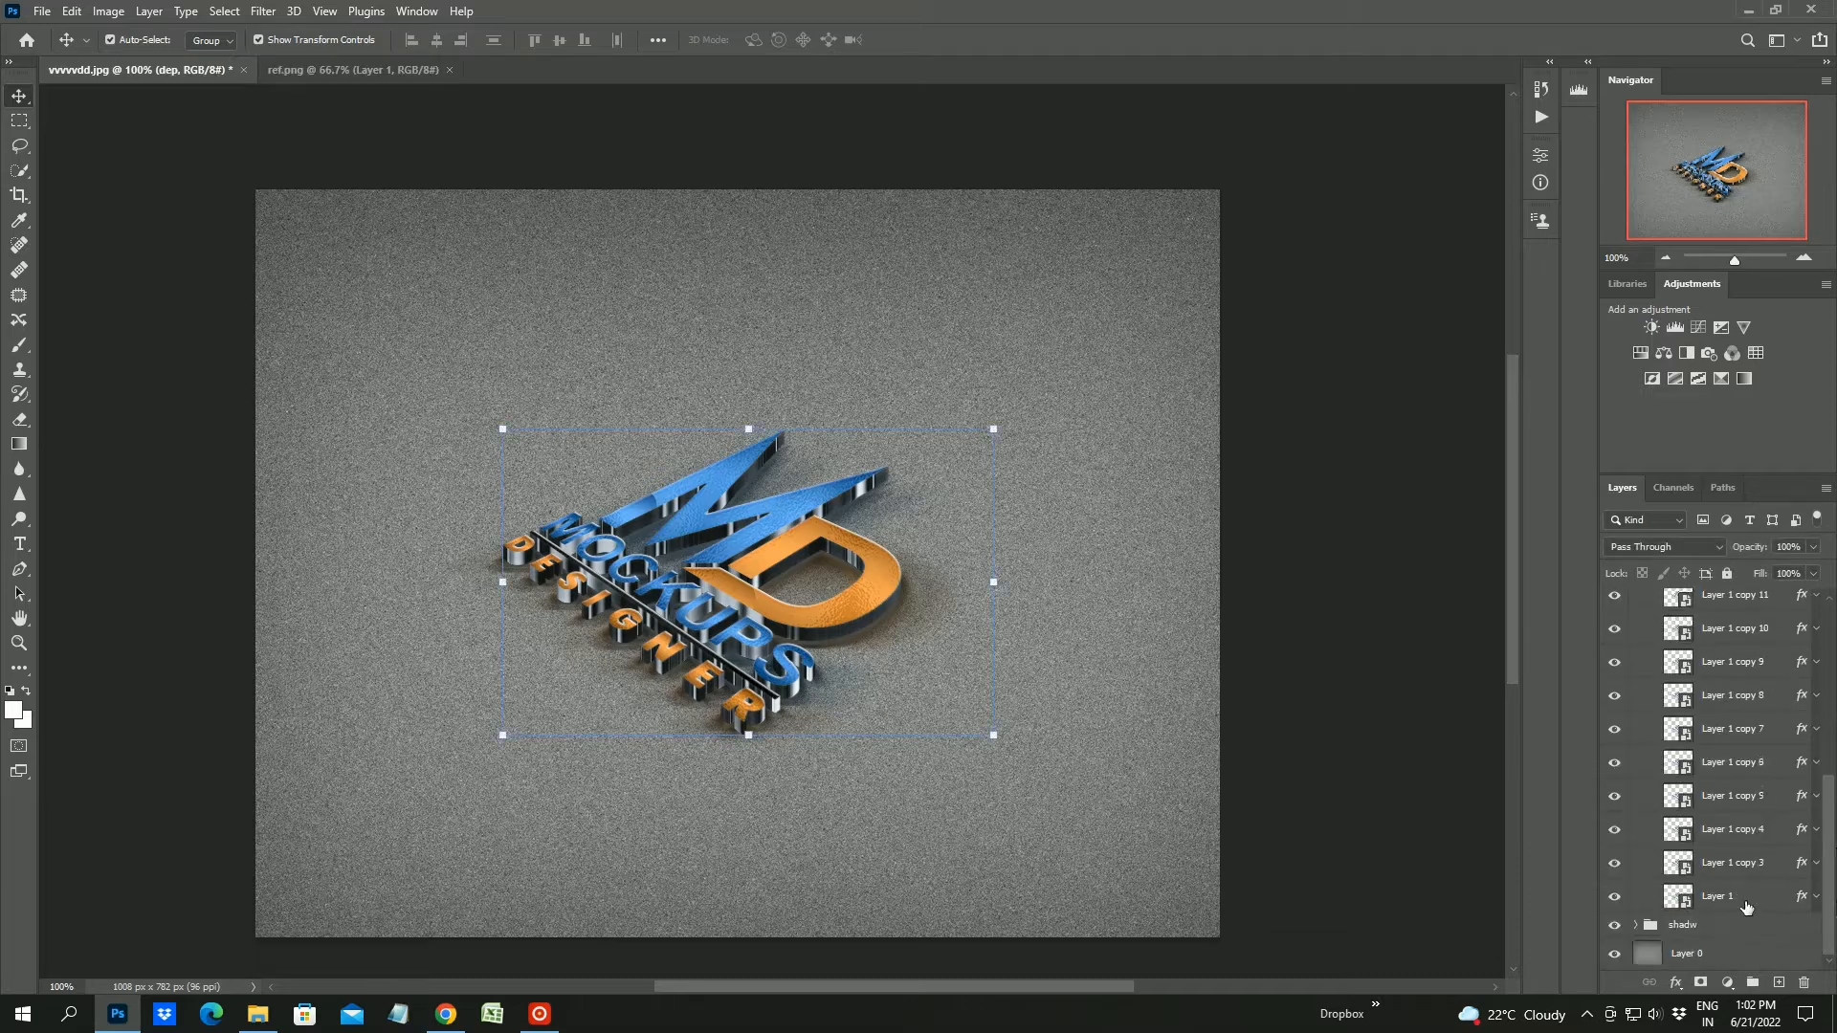
left_click(1717, 896)
left_click_drag(1813, 547, 1764, 572)
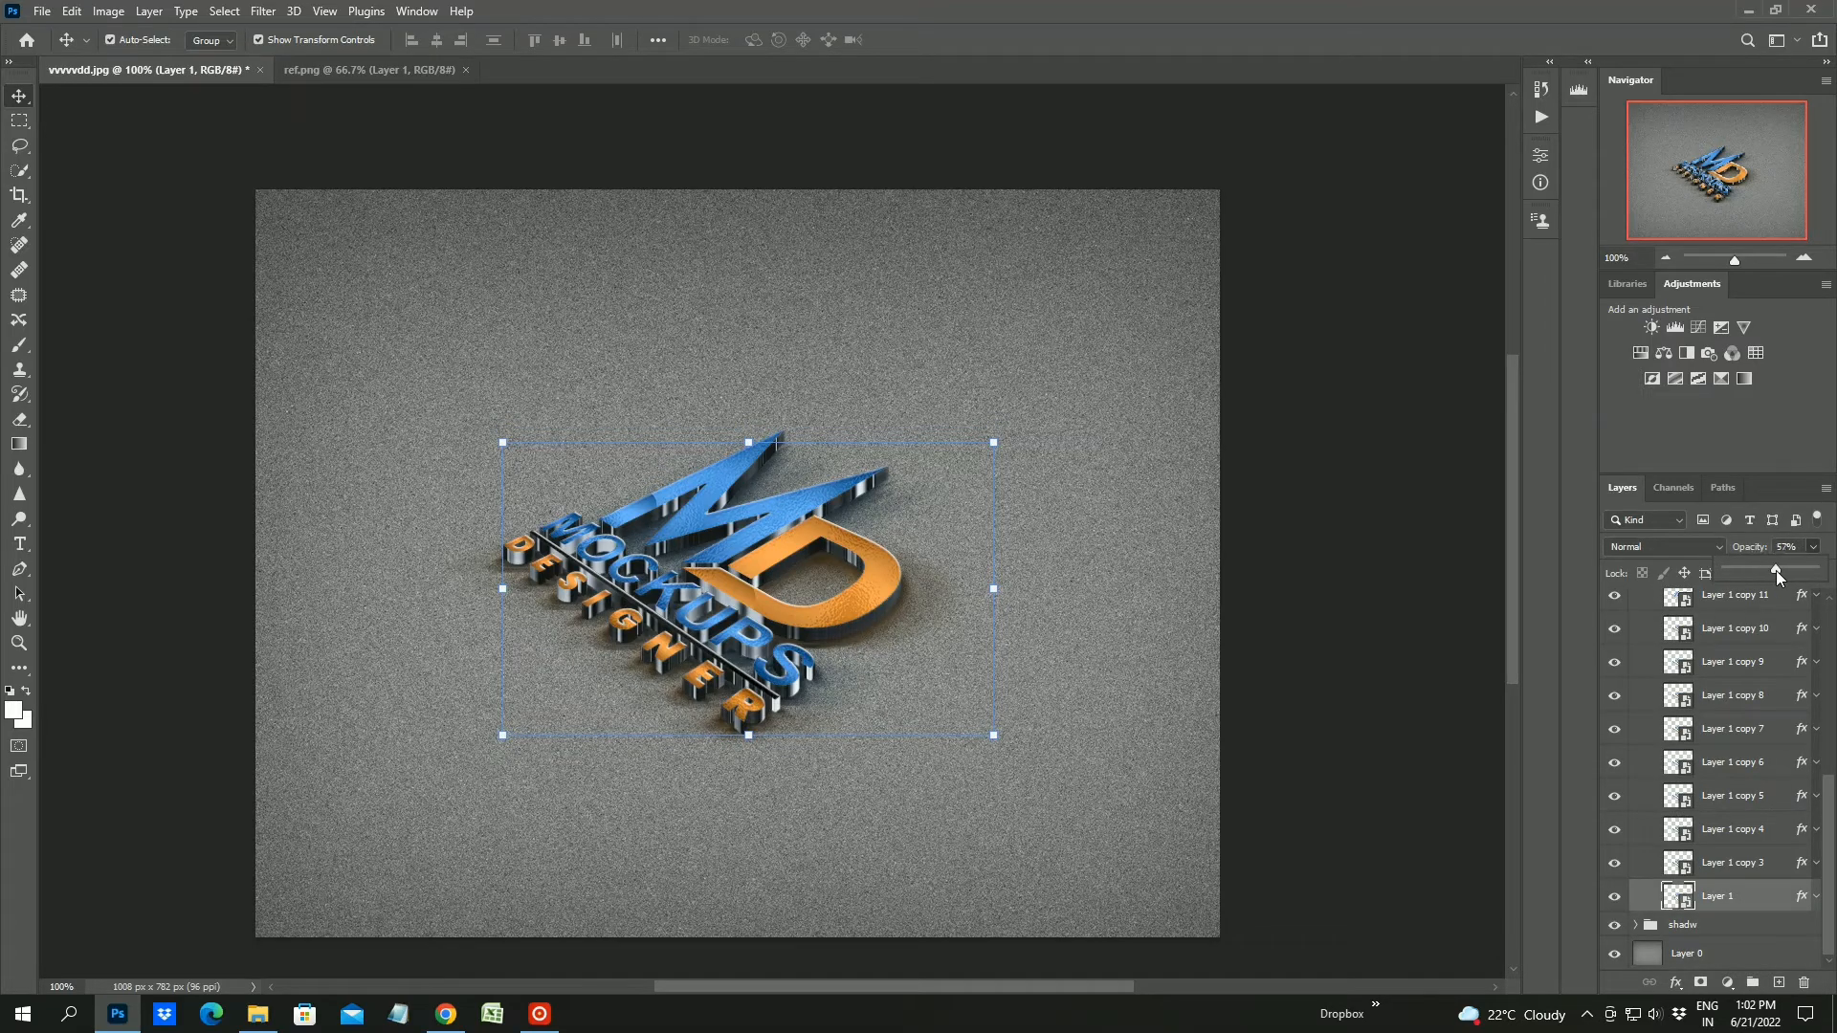
left_click(1461, 777)
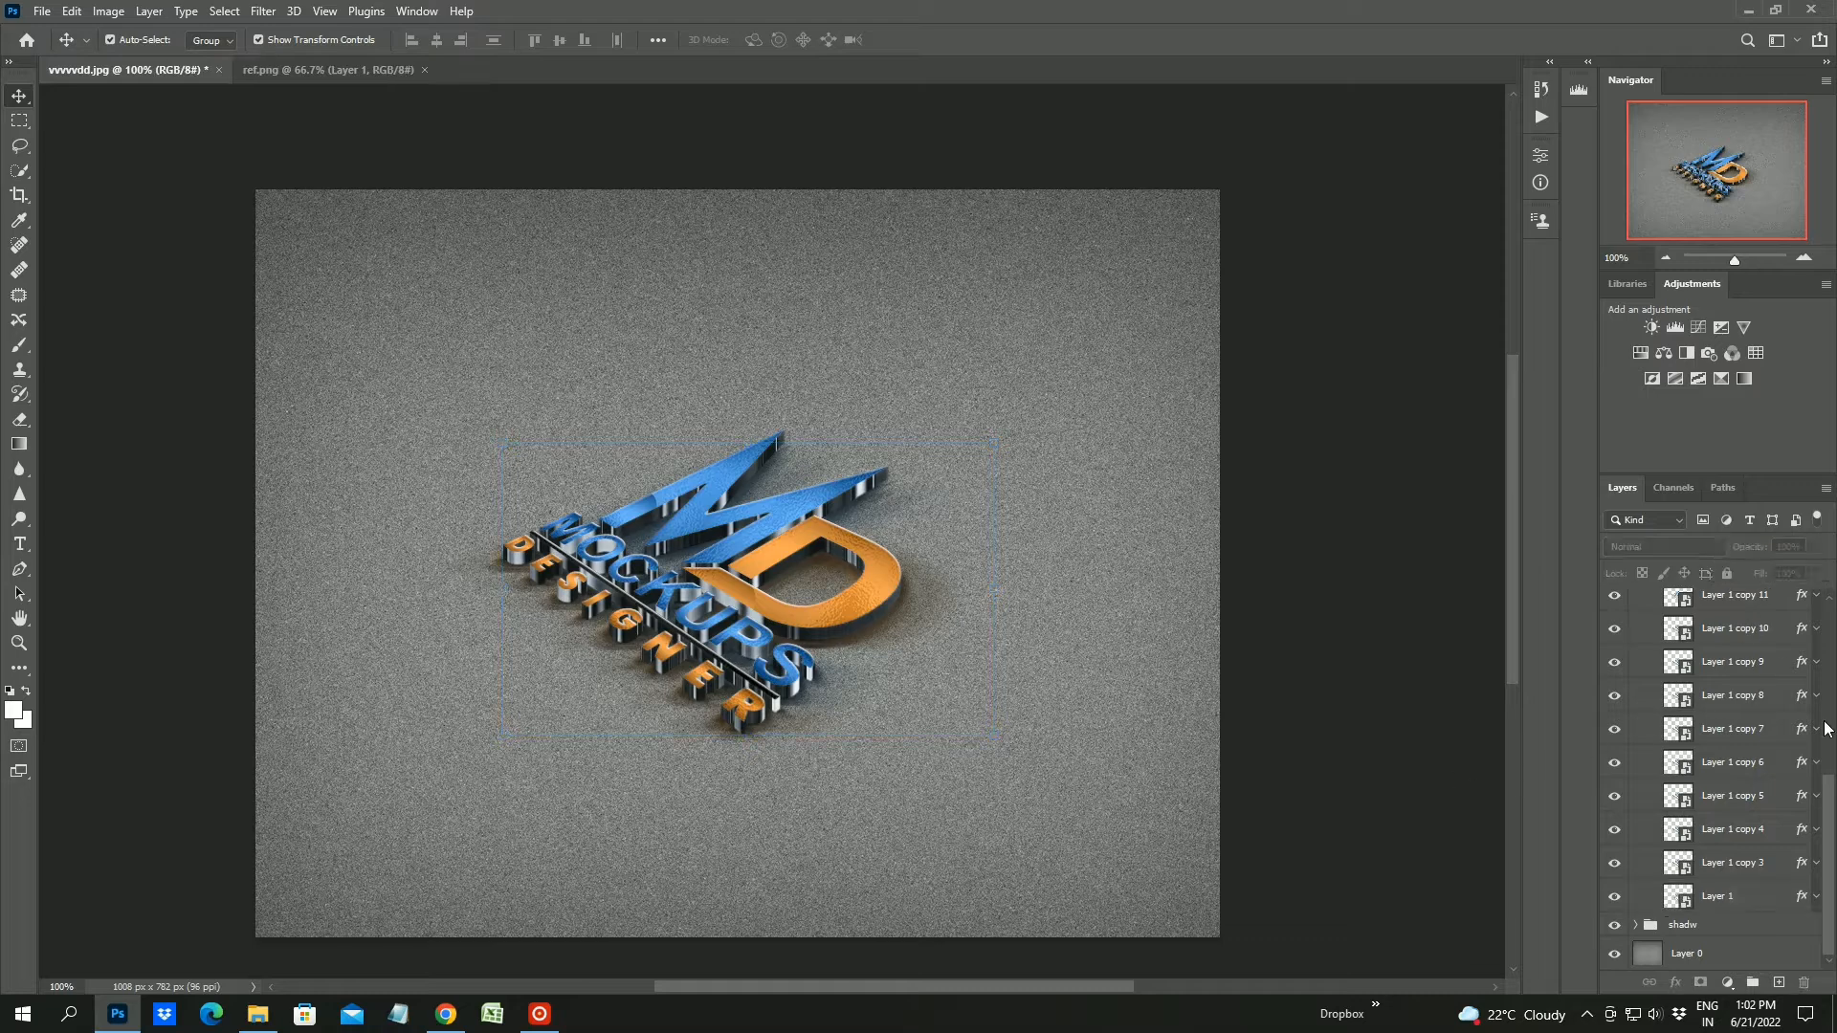
left_click_drag(1828, 819, 1818, 613)
left_click(1634, 660)
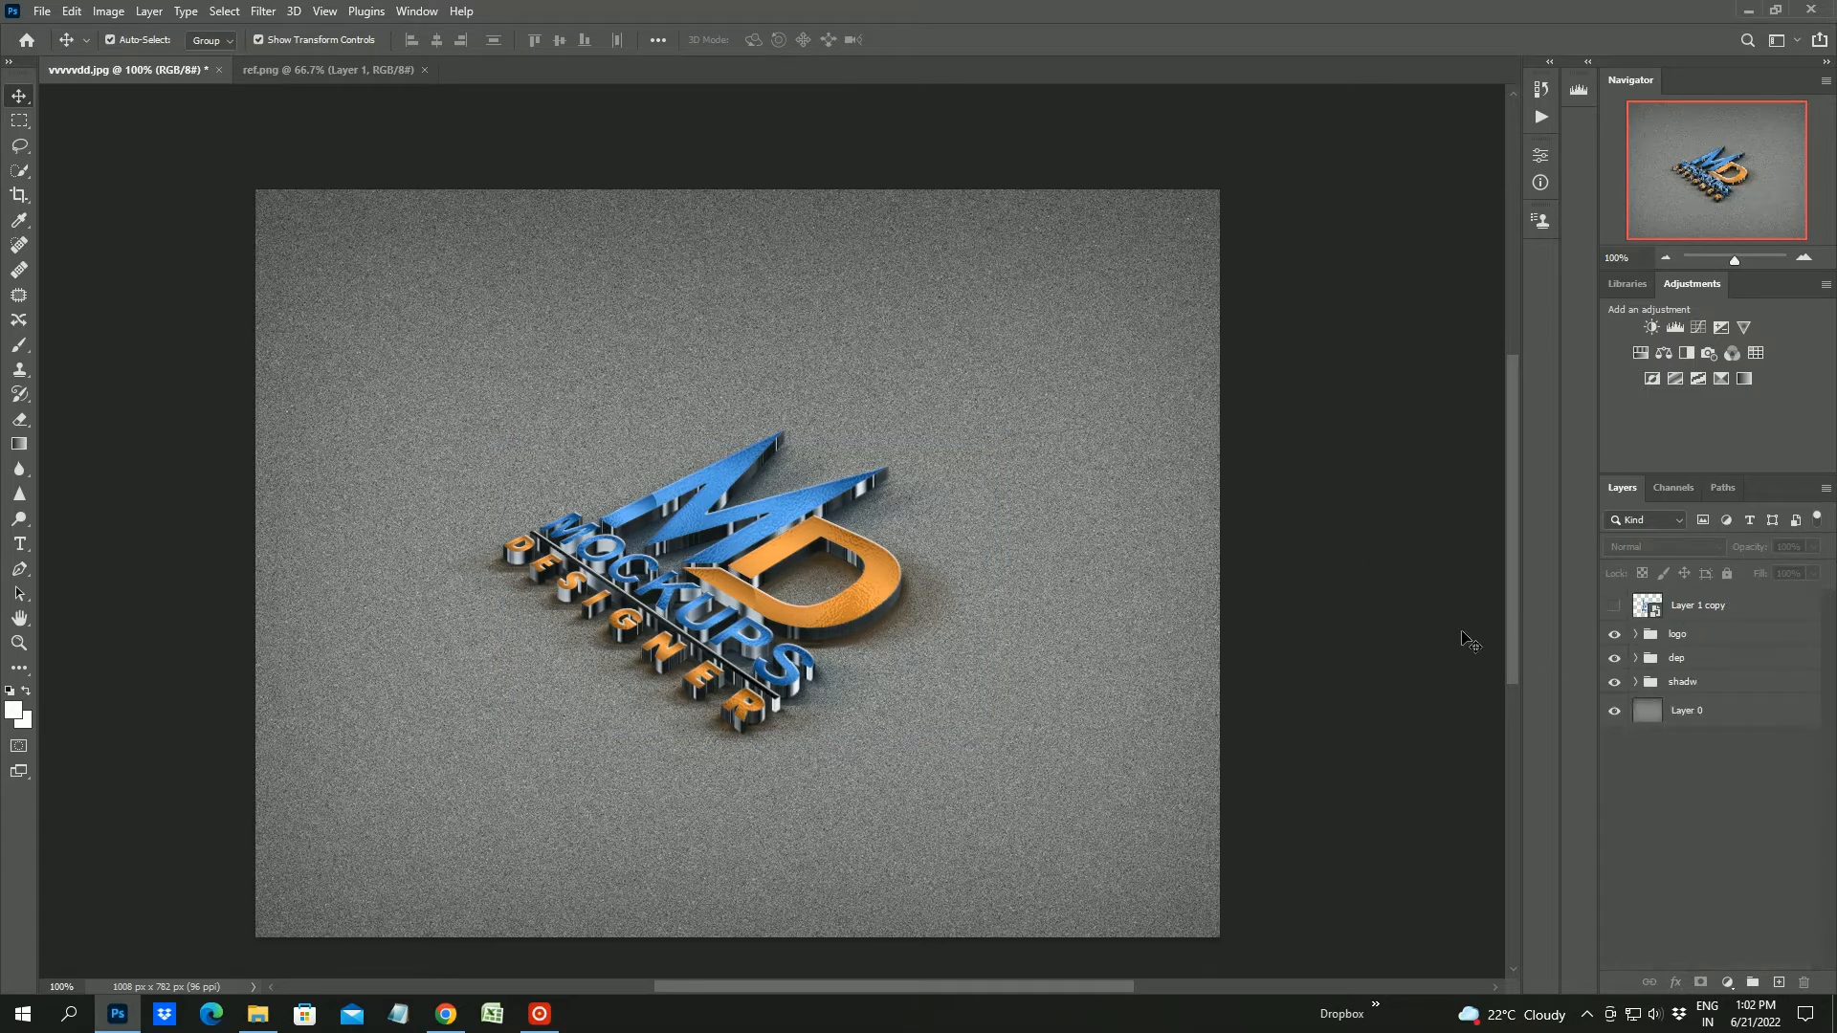
Duplicate the background Layer 0 and apply a slightly angled Motion Blur with a reduced distance to the copy
left_click(1742, 717)
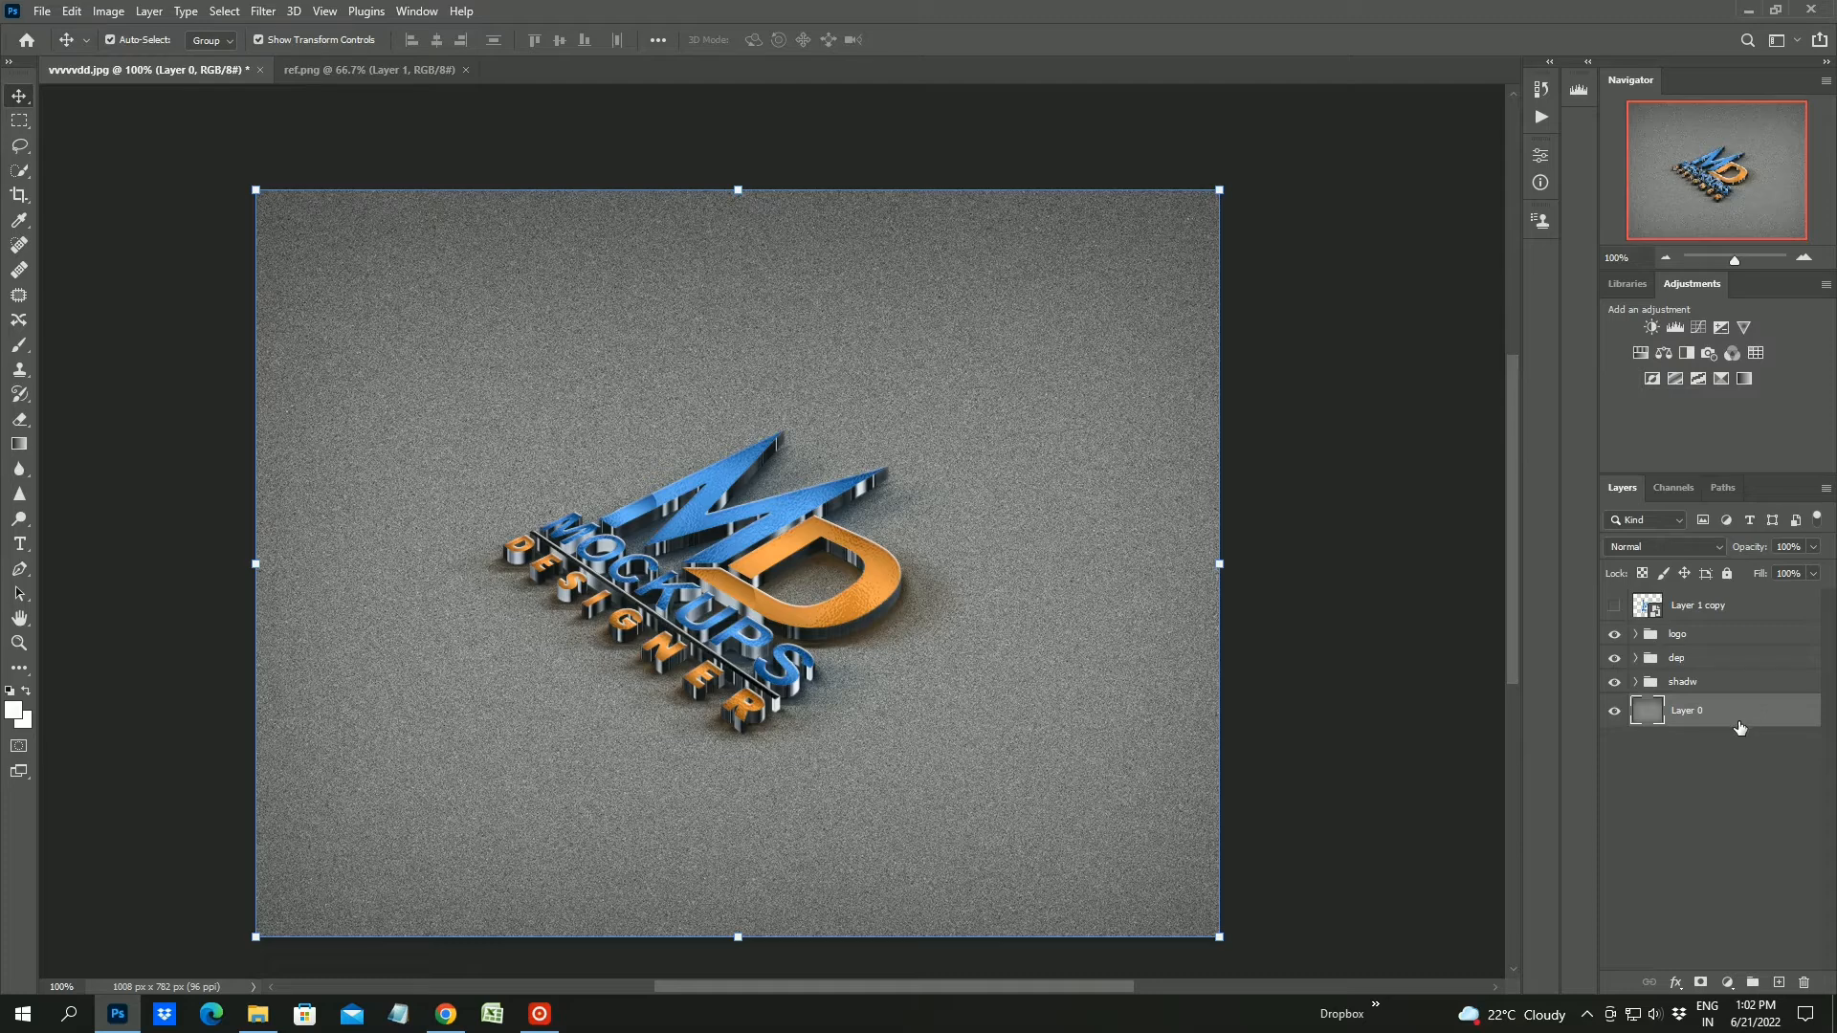
key("ctrl+j")
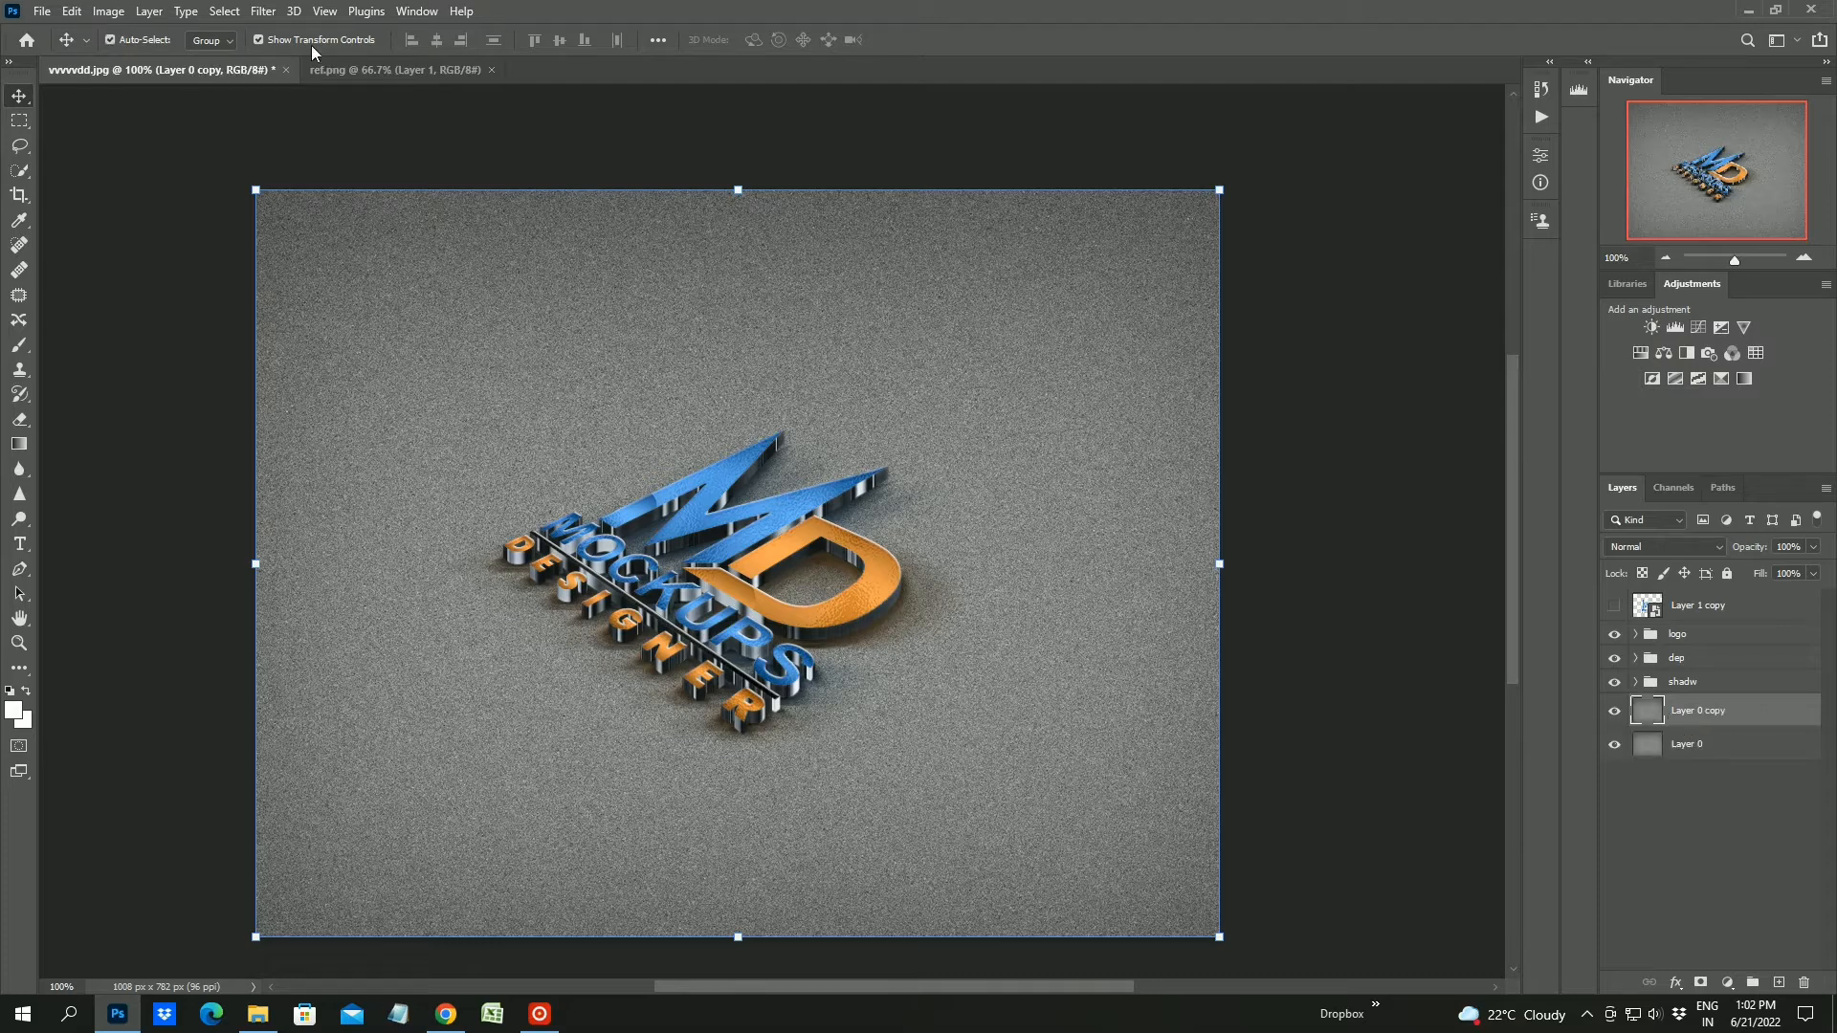
left_click(263, 10)
mouse_move(287, 255)
left_click(540, 365)
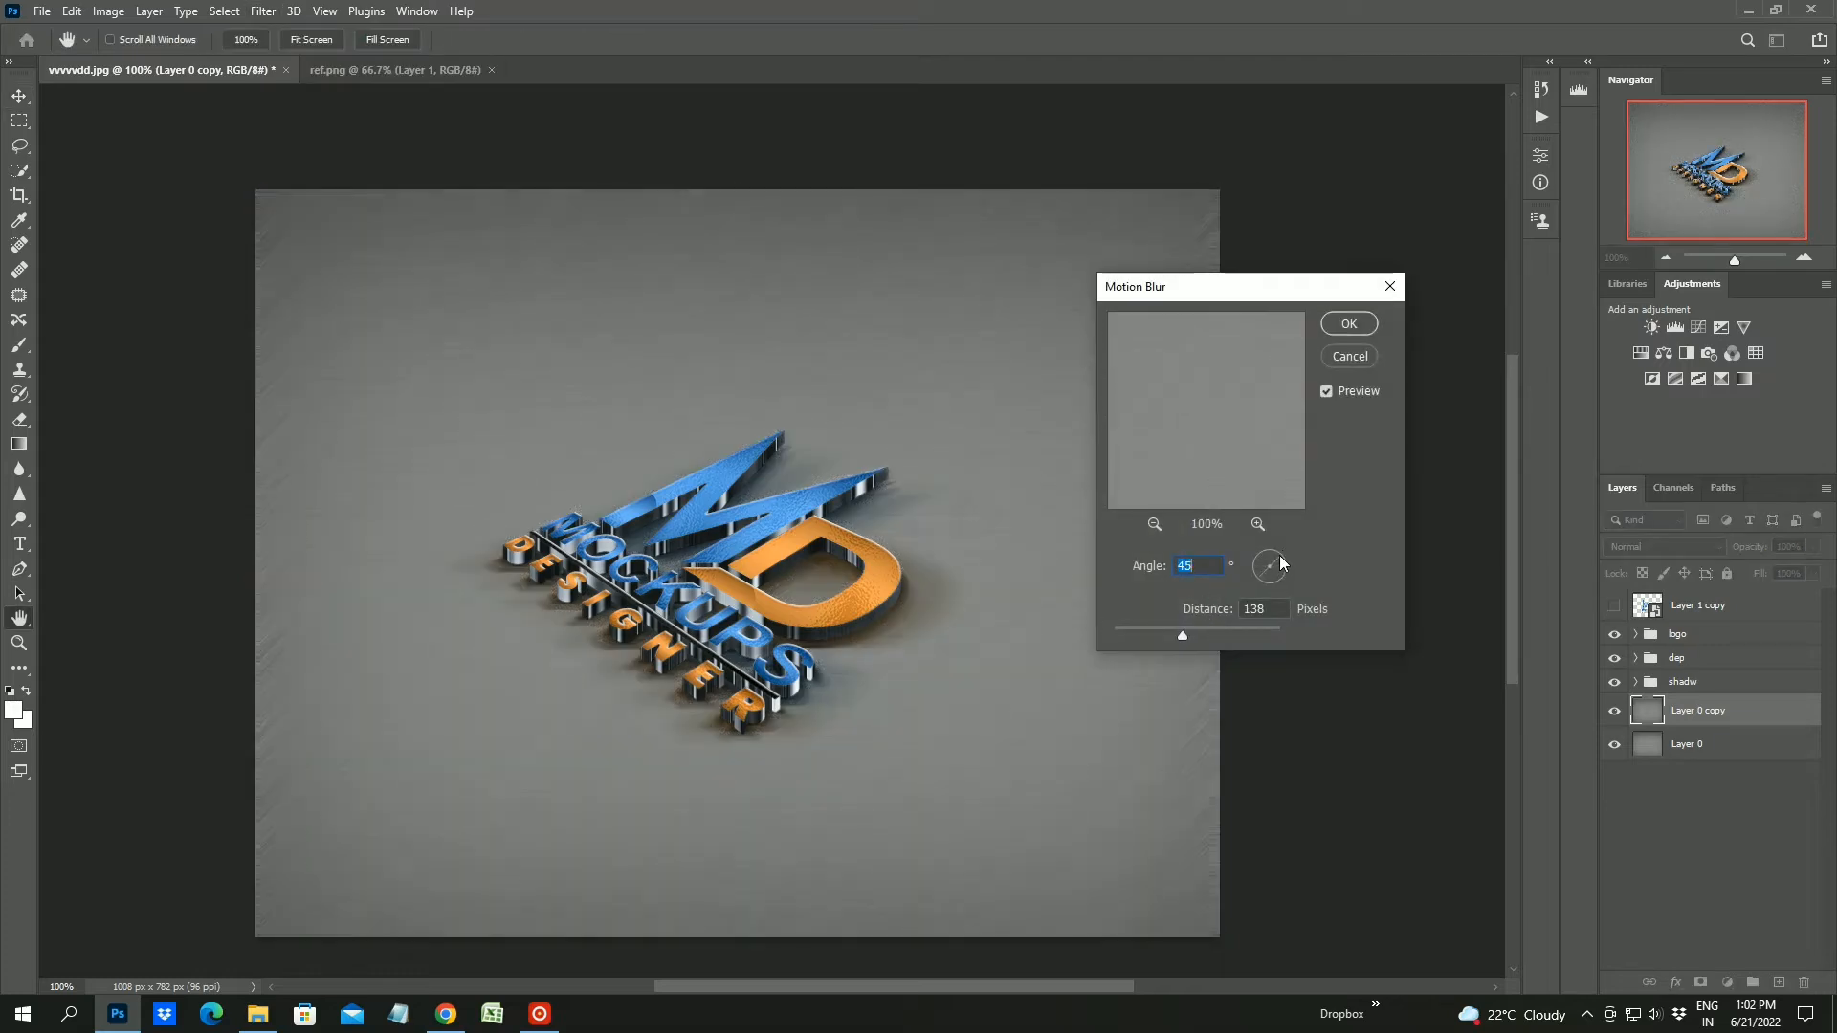
left_click_drag(1281, 556, 1284, 561)
left_click_drag(1183, 635, 1160, 635)
left_click(1364, 330)
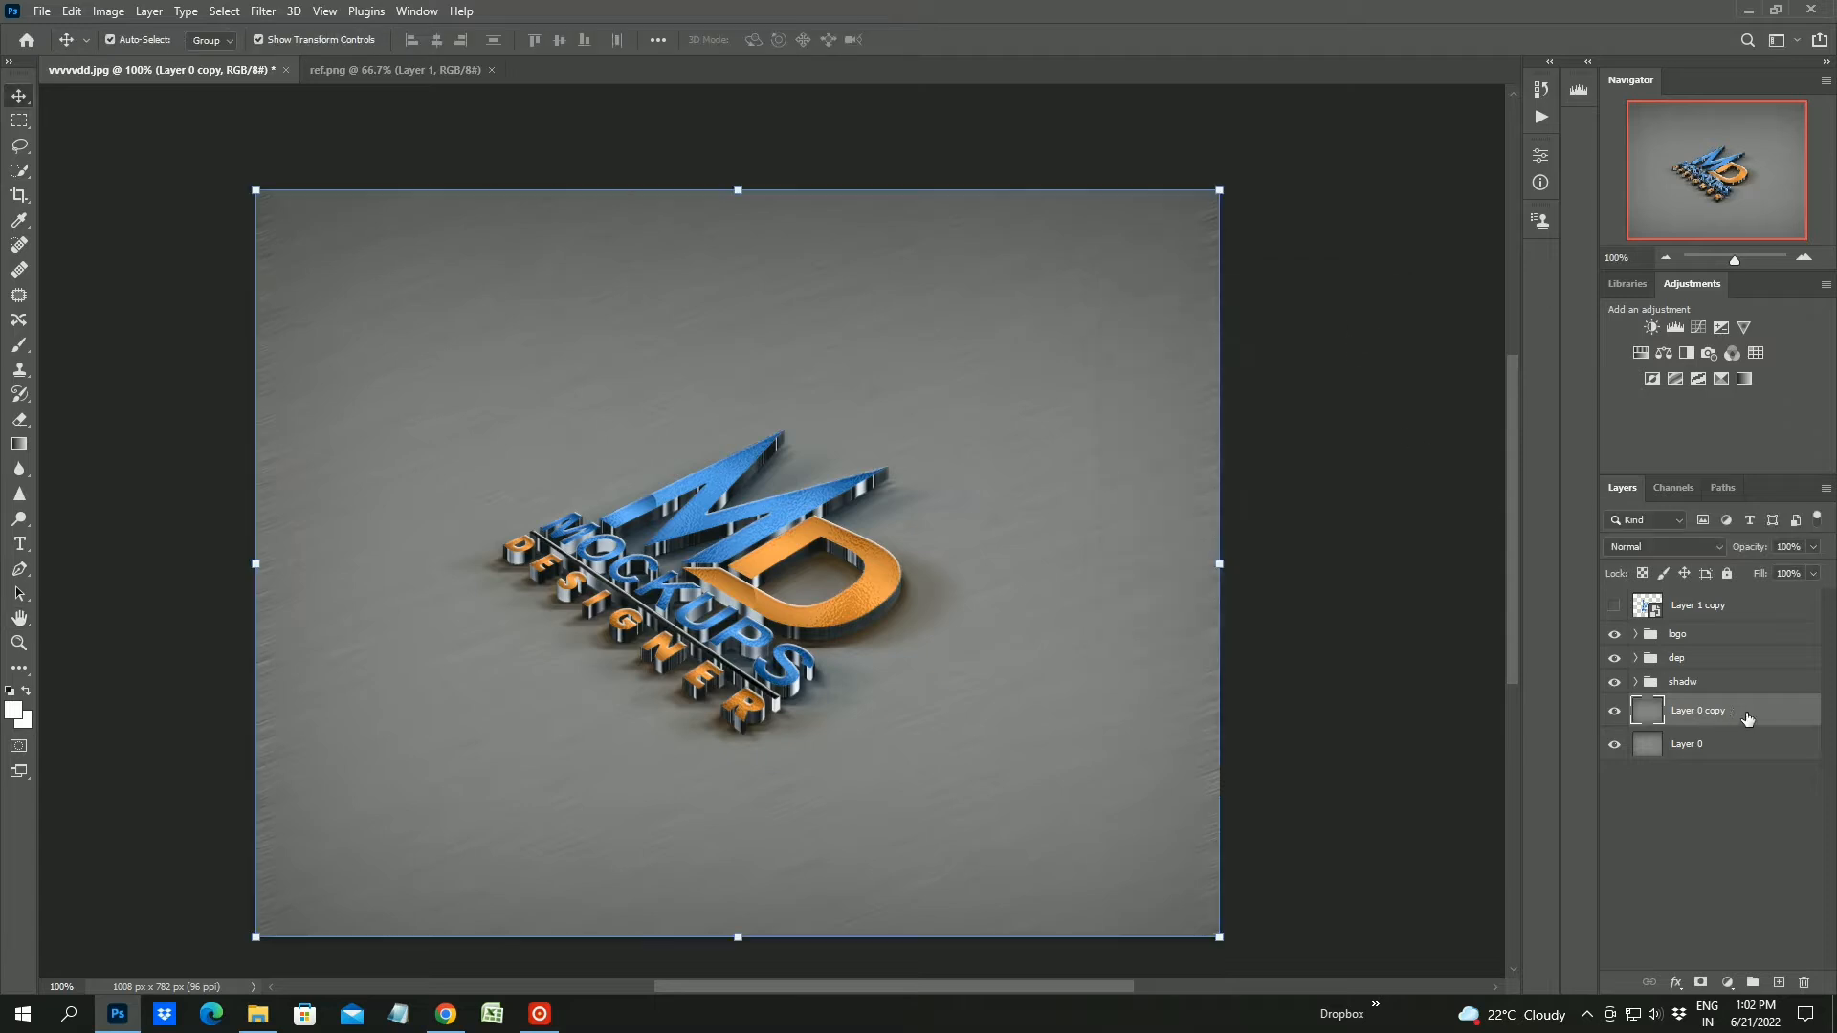
Erase the blurred Layer 0 copy around the logo with a soft 306 px eraser at 46% opacity and 42% flow
left_click(18, 419)
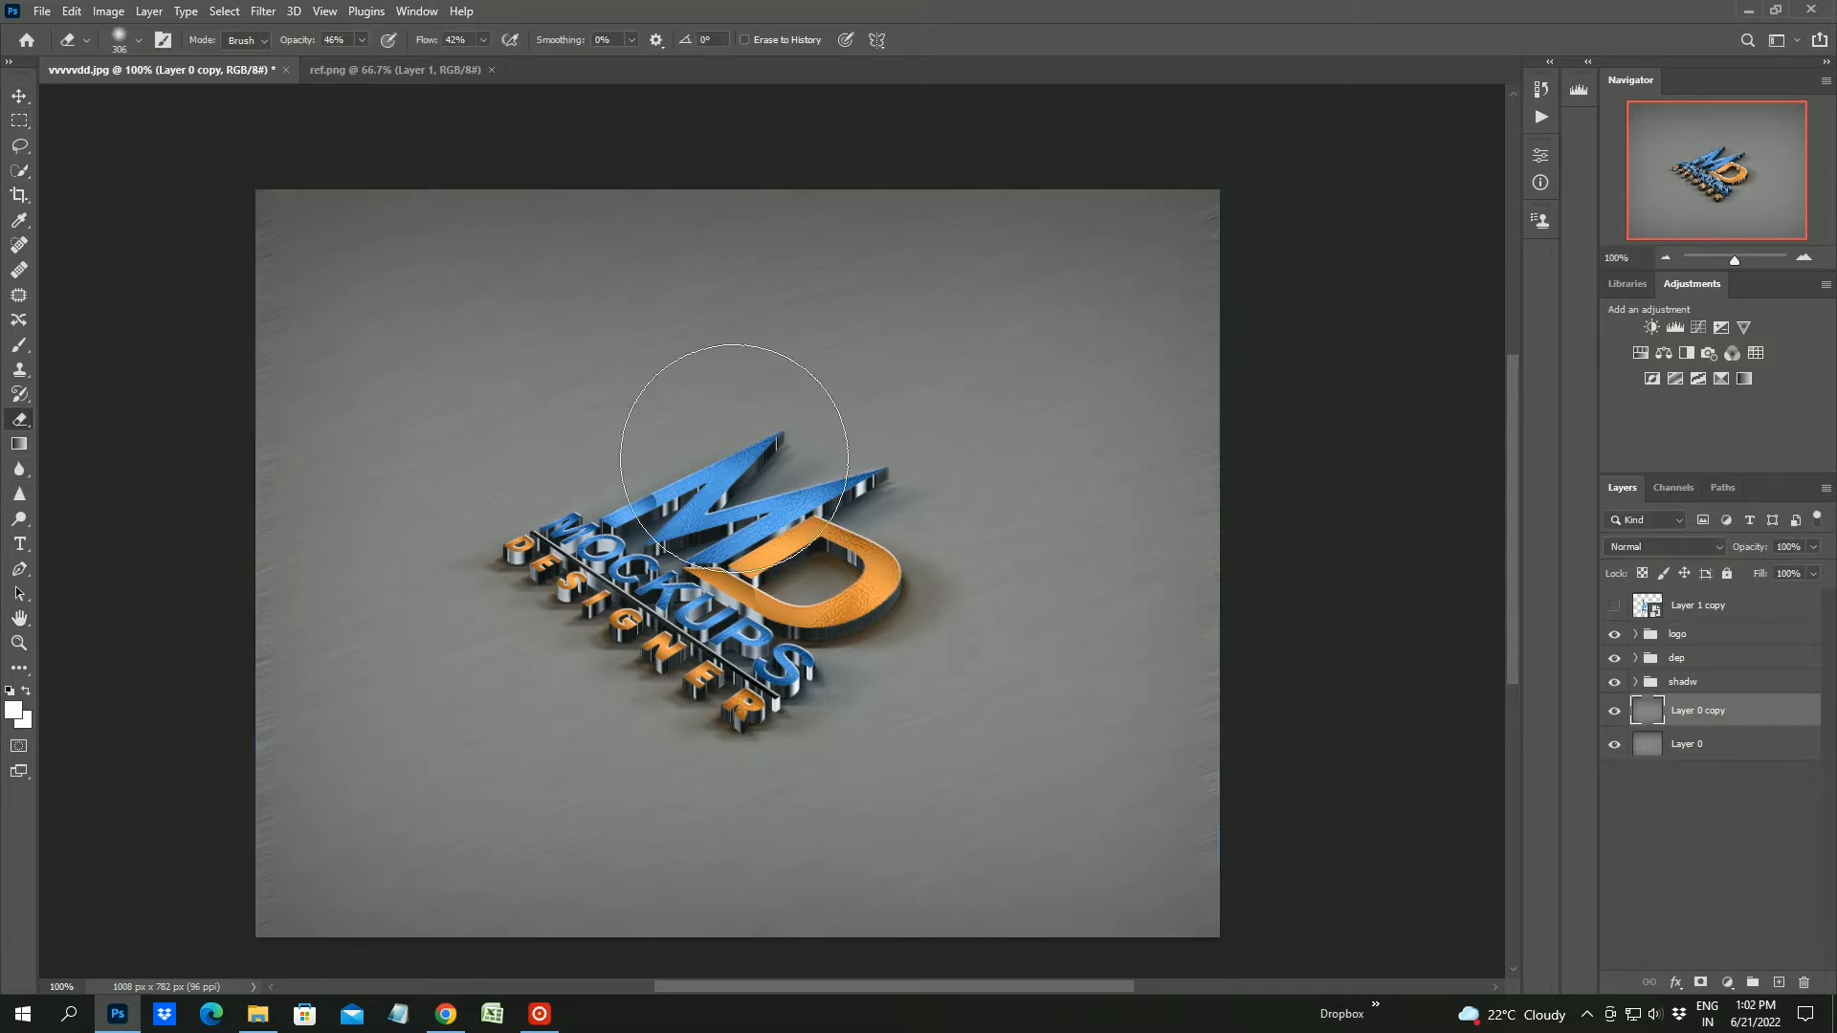
mouse_move(1206, 491)
left_mouse_down()
mouse_move(927, 461)
mouse_move(673, 473)
mouse_move(295, 602)
mouse_move(250, 636)
mouse_move(836, 494)
mouse_move(419, 649)
mouse_move(420, 699)
mouse_move(791, 574)
mouse_move(333, 717)
mouse_move(716, 492)
mouse_move(570, 498)
mouse_move(252, 586)
mouse_move(617, 561)
mouse_move(644, 639)
mouse_move(817, 599)
mouse_move(777, 643)
left_mouse_up()
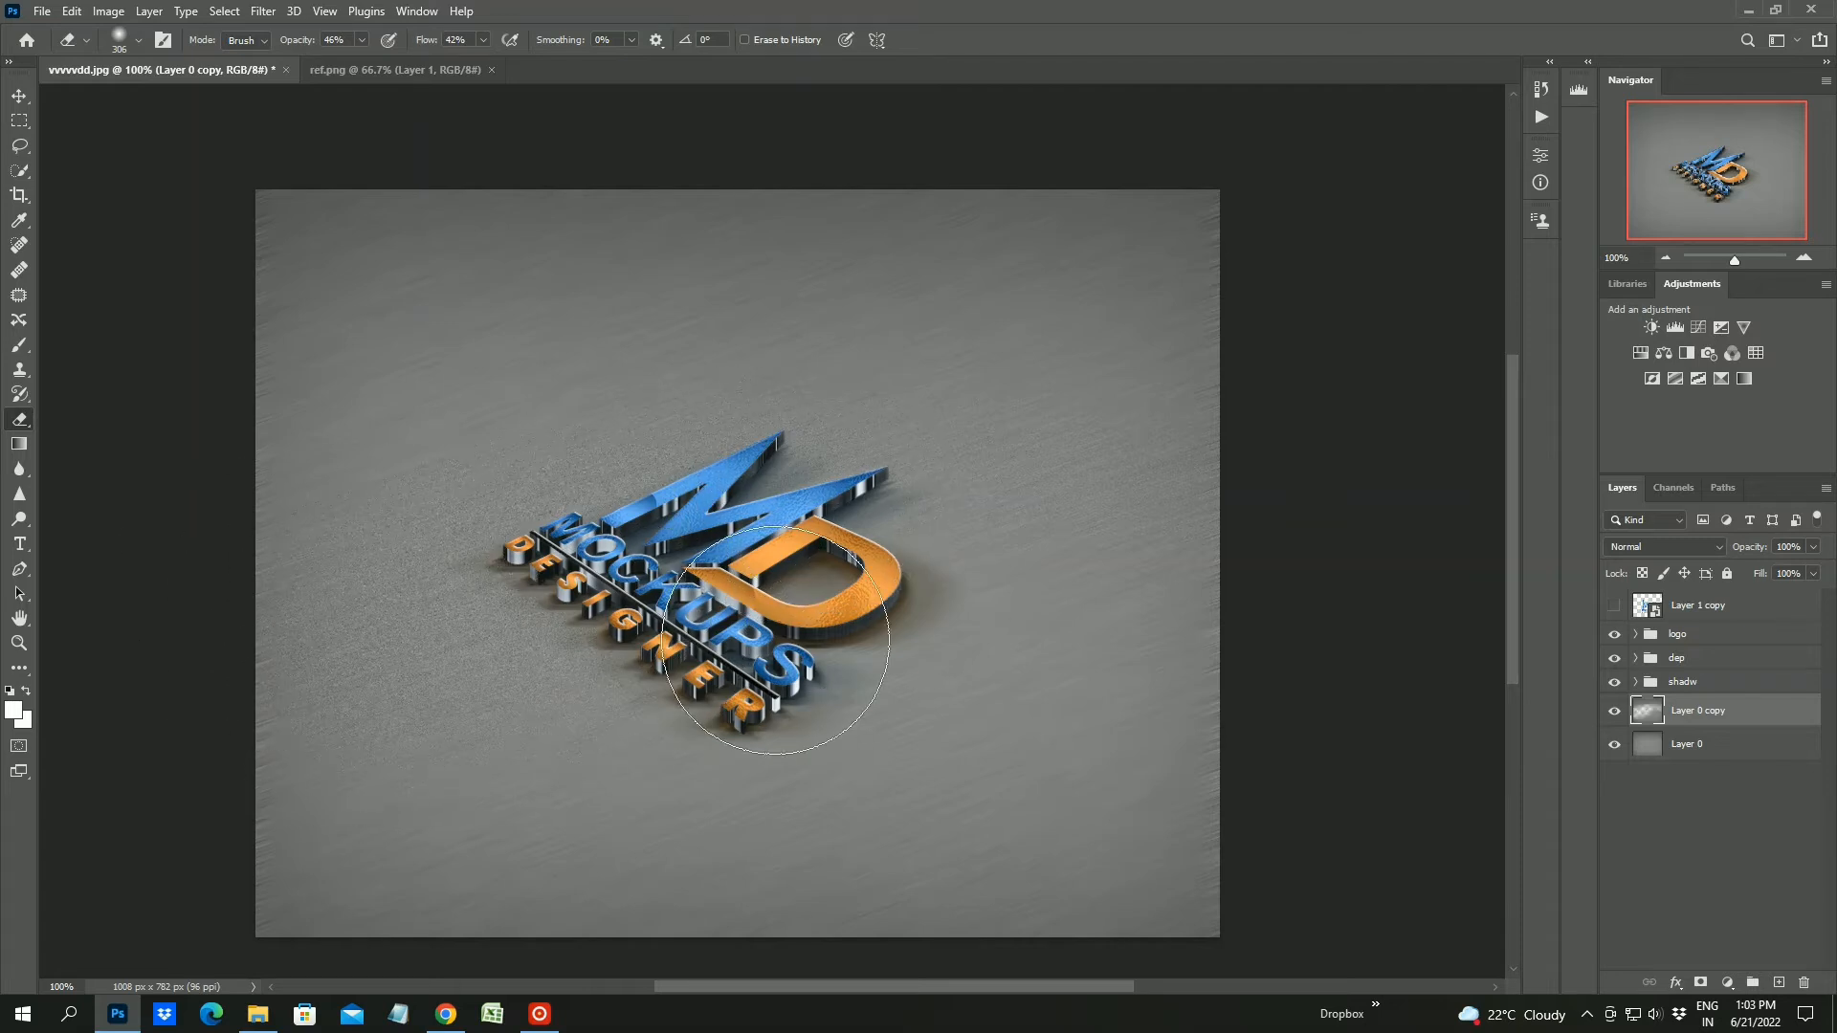
mouse_move(1369, 475)
left_mouse_down()
mouse_move(1234, 491)
mouse_move(1230, 349)
mouse_move(1033, 348)
mouse_move(884, 539)
mouse_move(772, 599)
mouse_move(881, 566)
mouse_move(645, 611)
mouse_move(984, 670)
left_mouse_up()
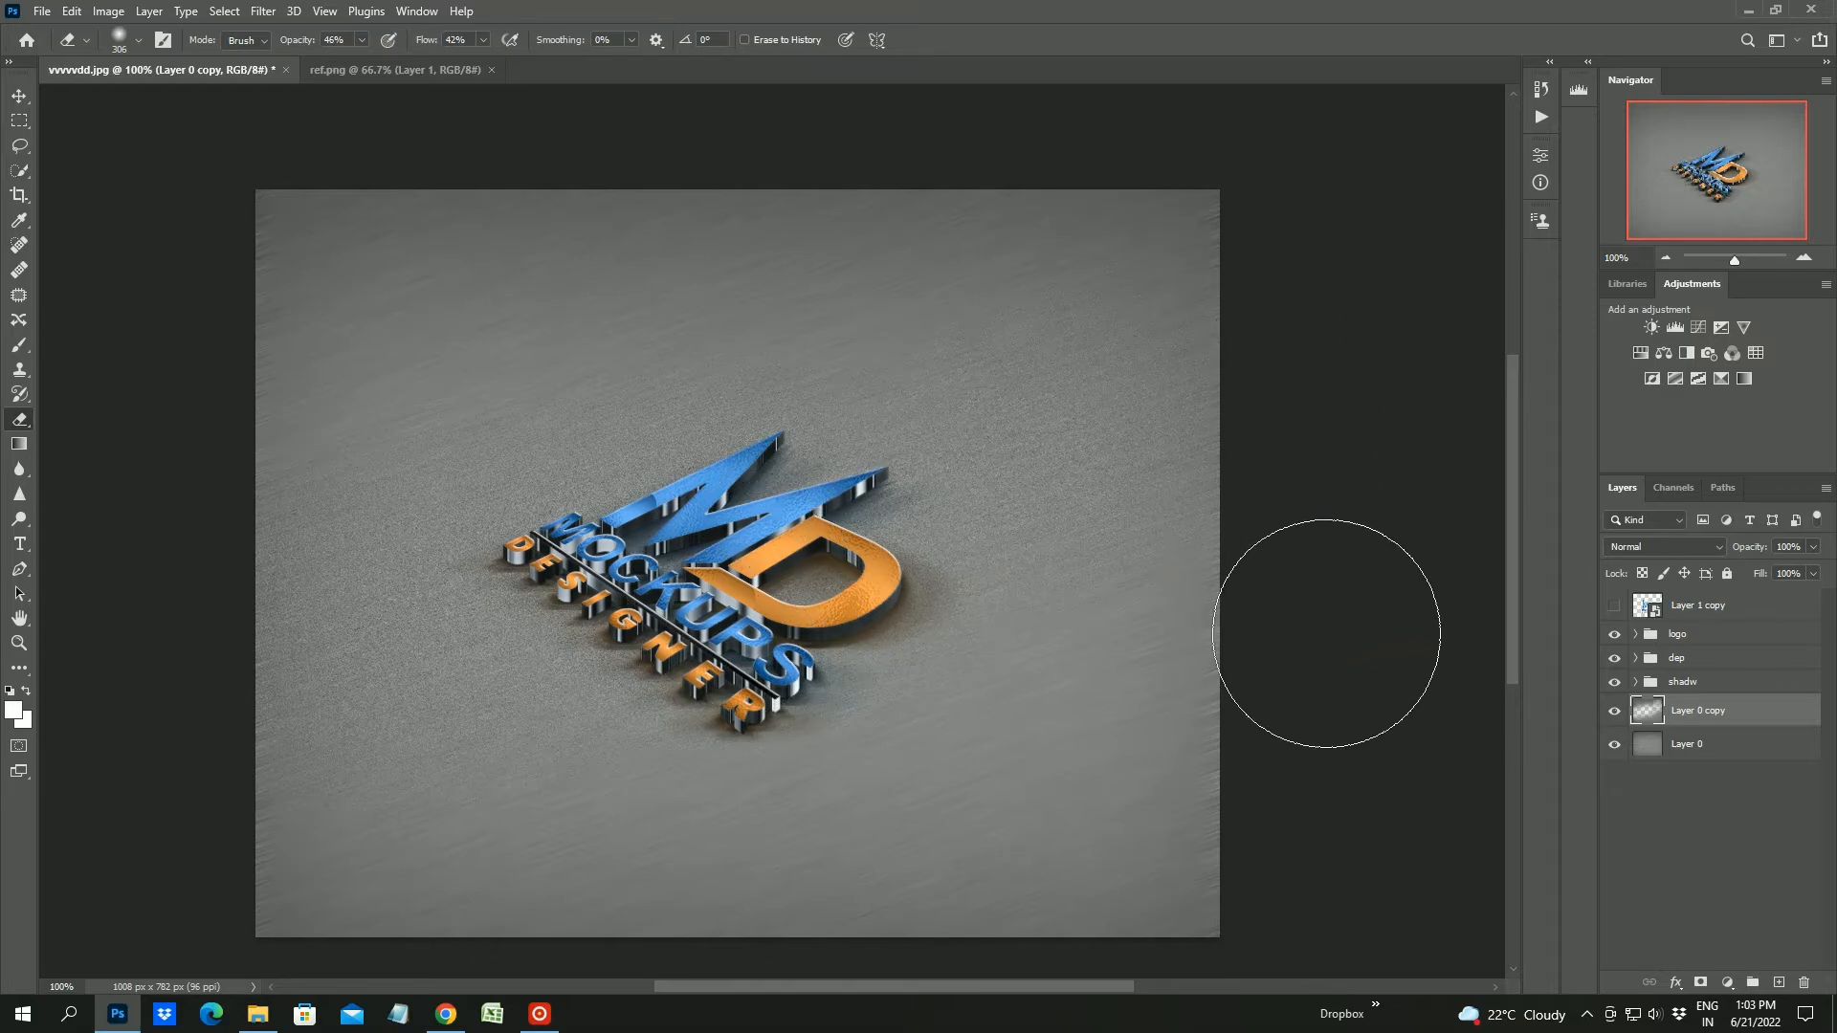
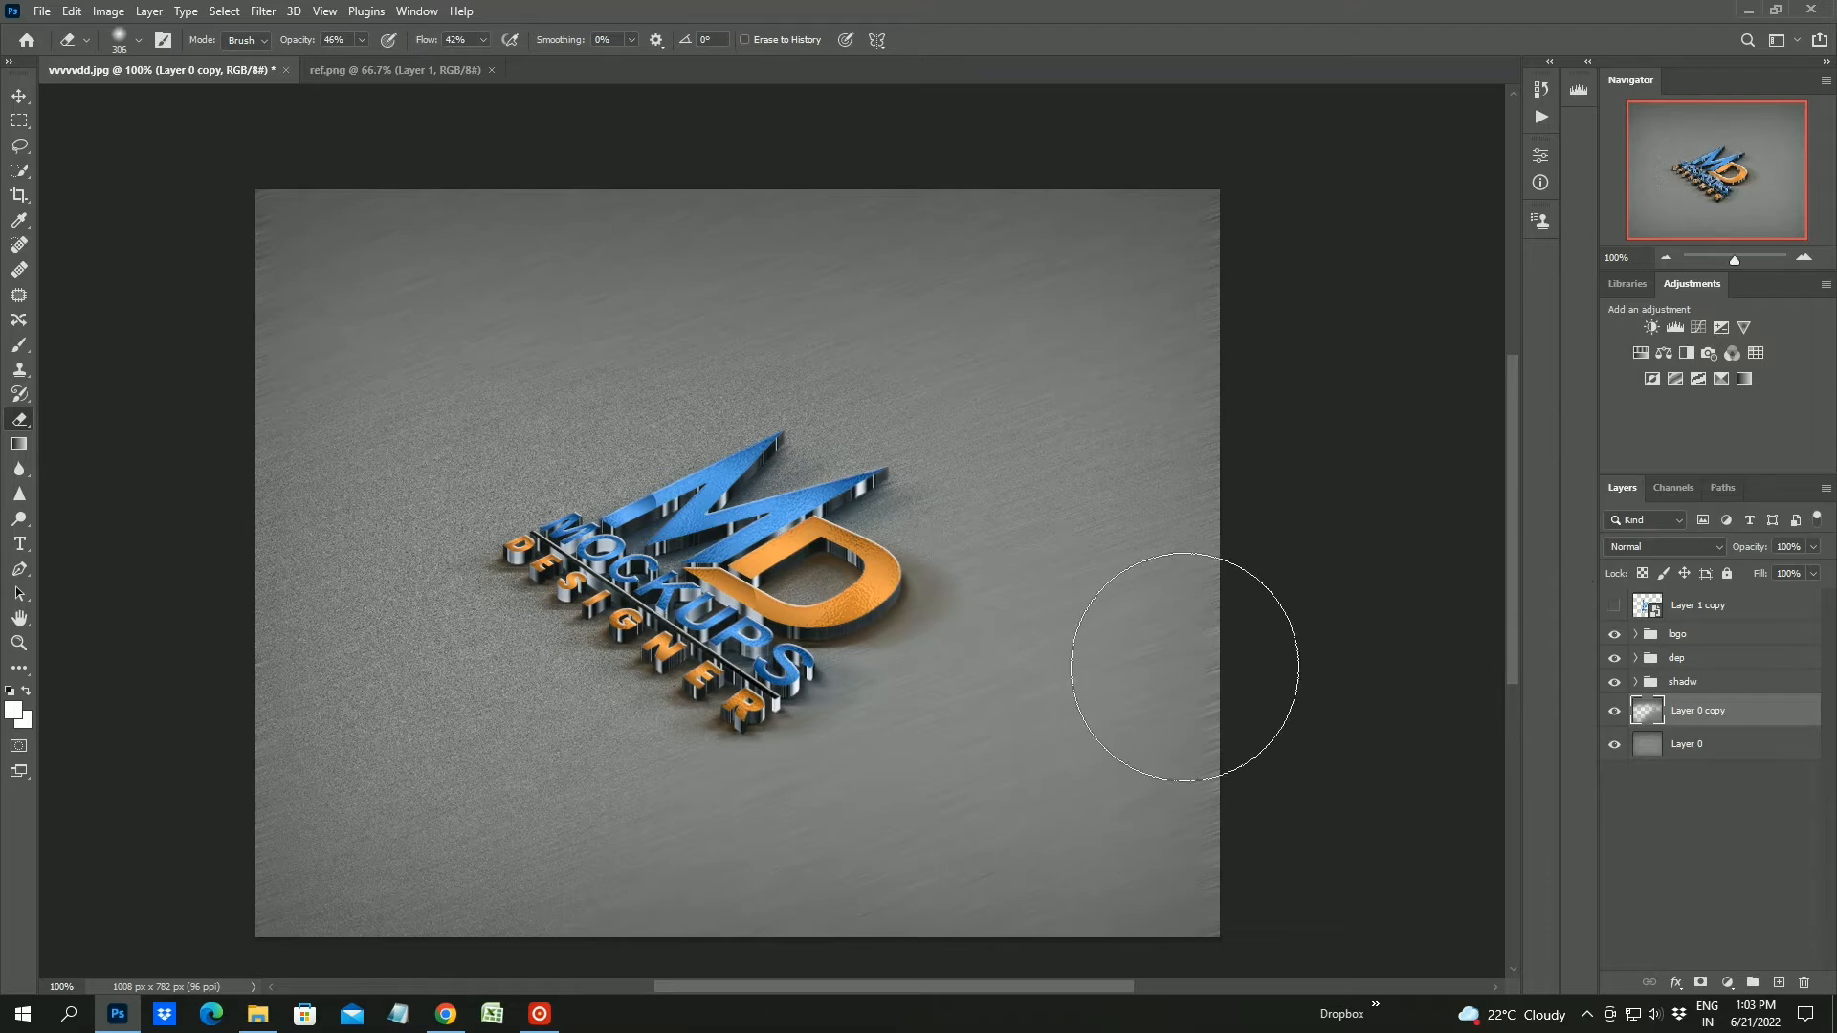
Lower the opacity of Layer 0 copy to about 75% and deselect the layer
left_click(1698, 809)
left_click(1722, 745)
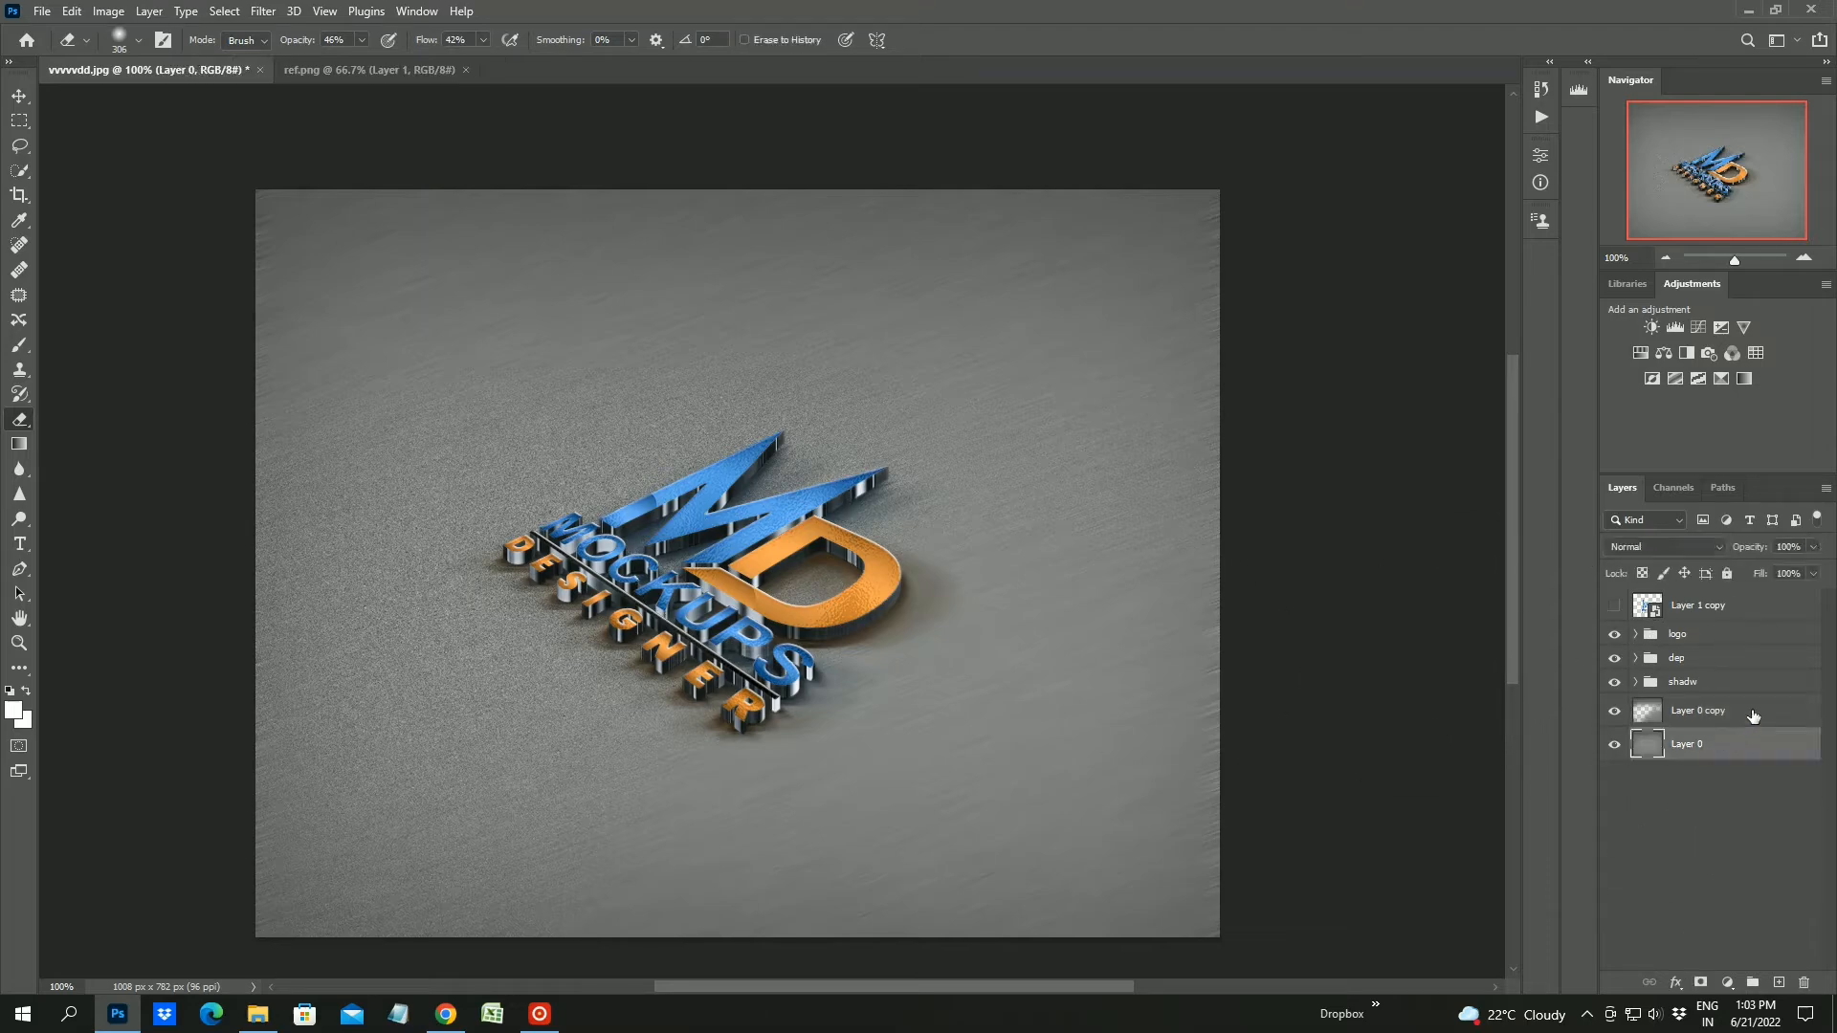
left_click(1754, 716)
left_click(1814, 547)
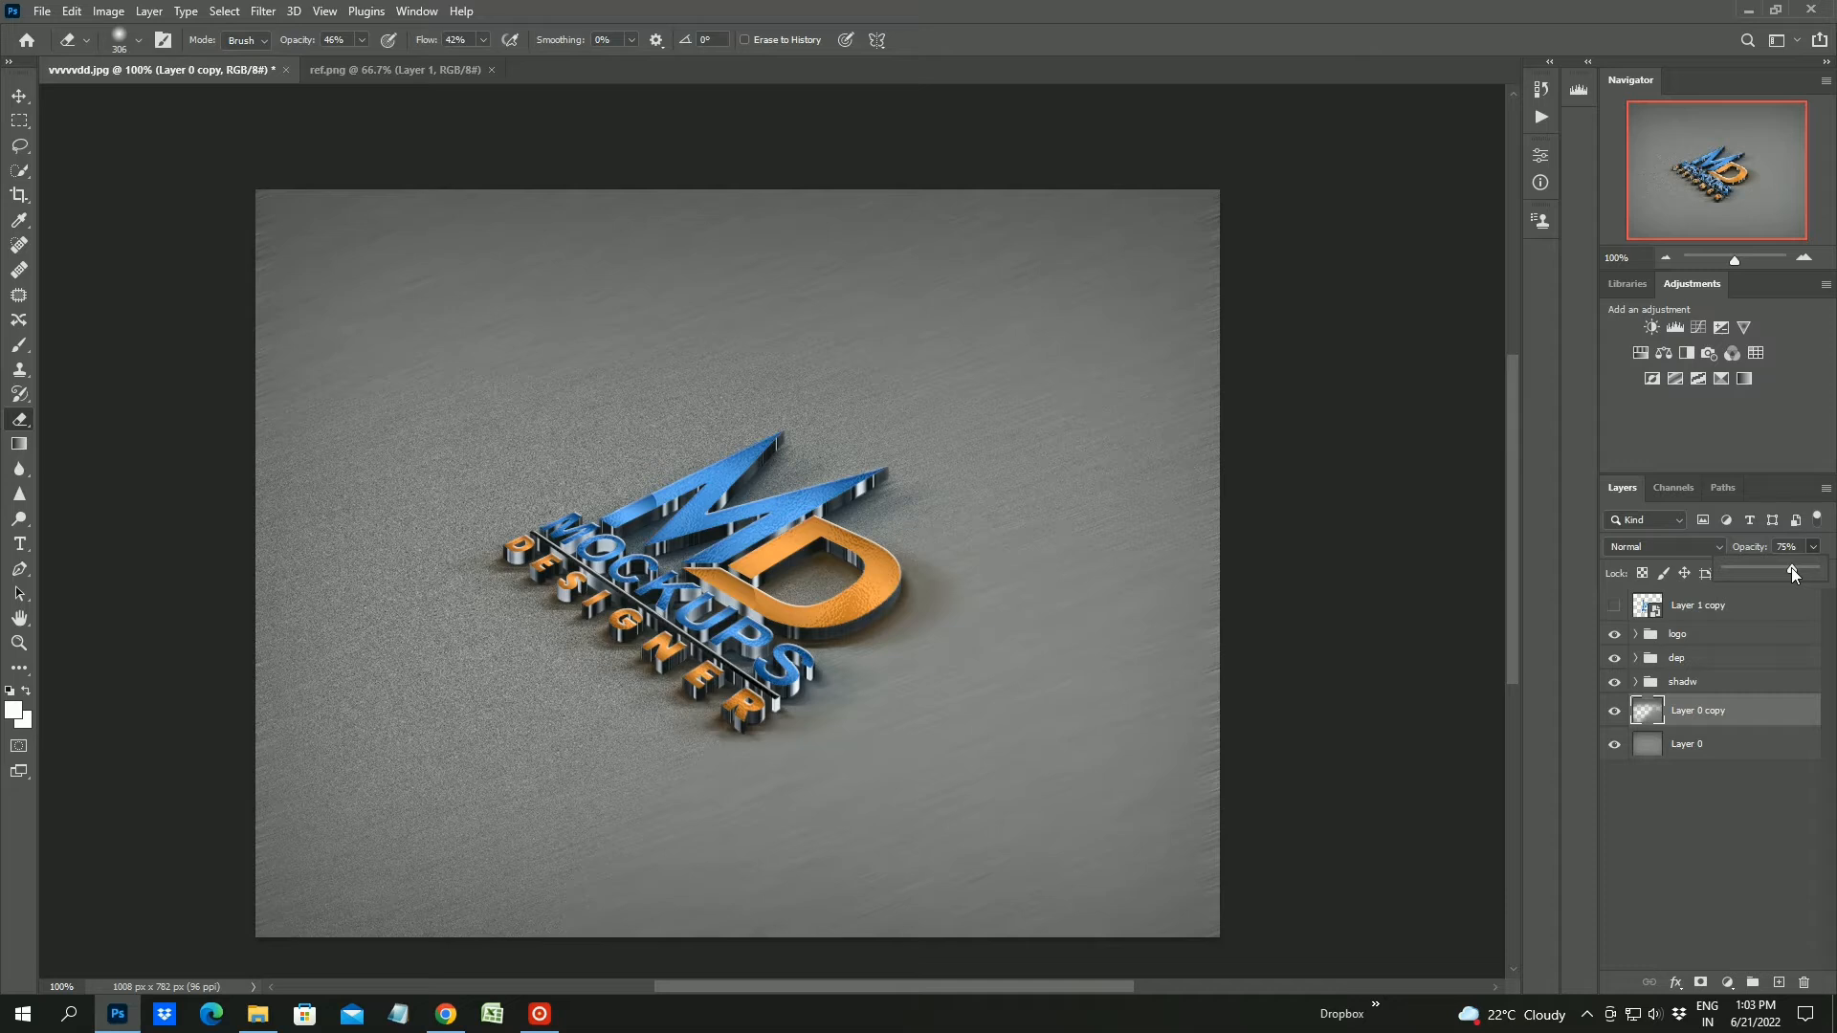
left_click(1735, 819)
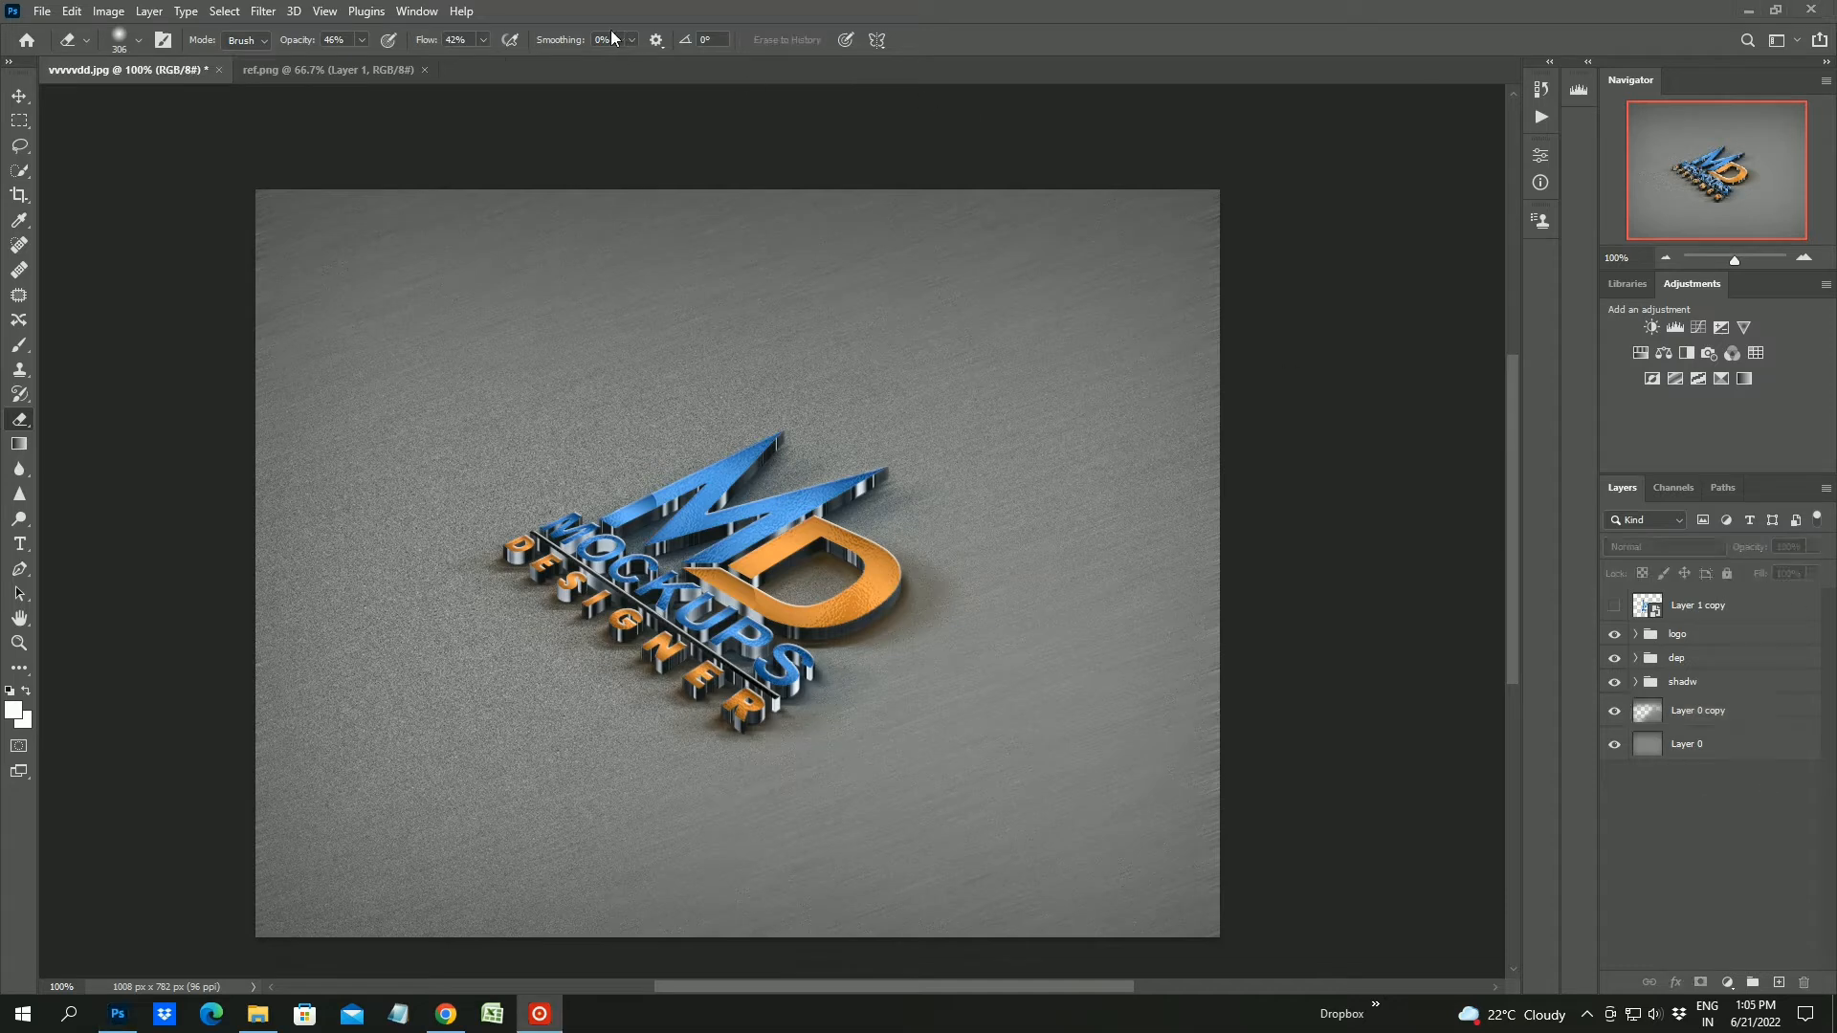
Compare the logo with the dep group hidden and shown, and select that group
left_click(1614, 659)
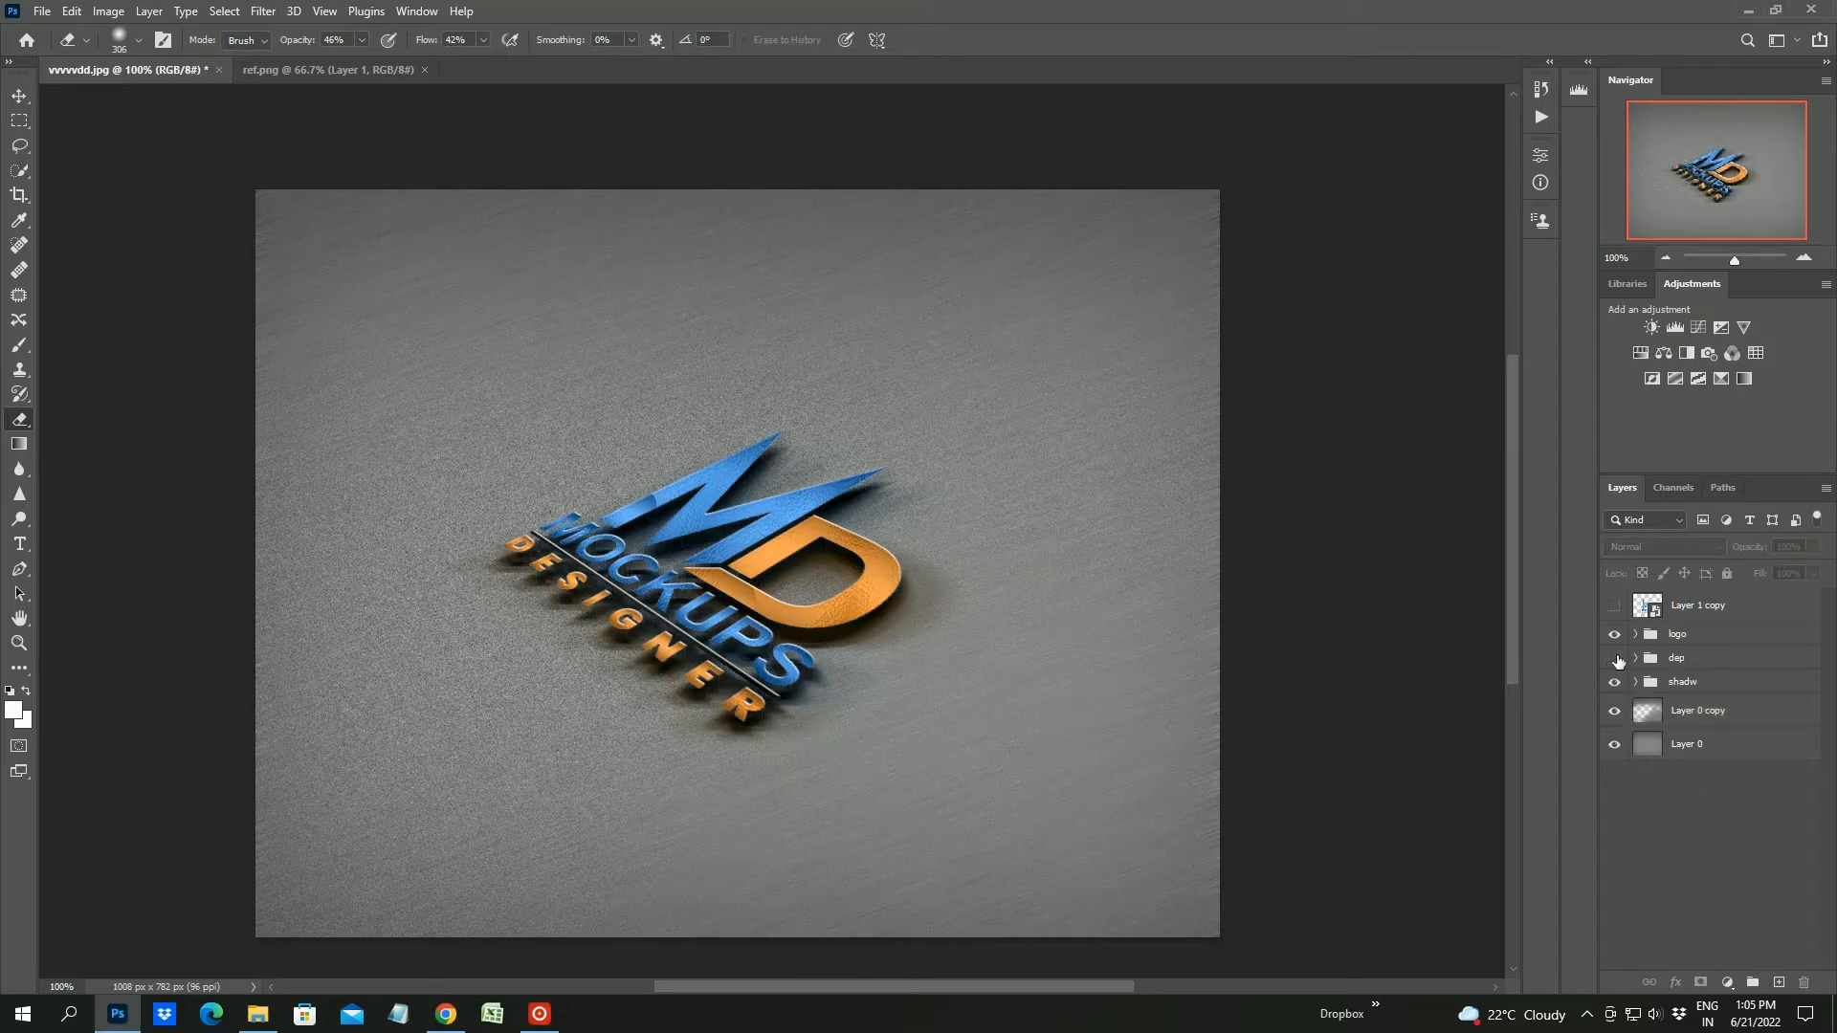
left_click(1615, 660)
left_click(1728, 664)
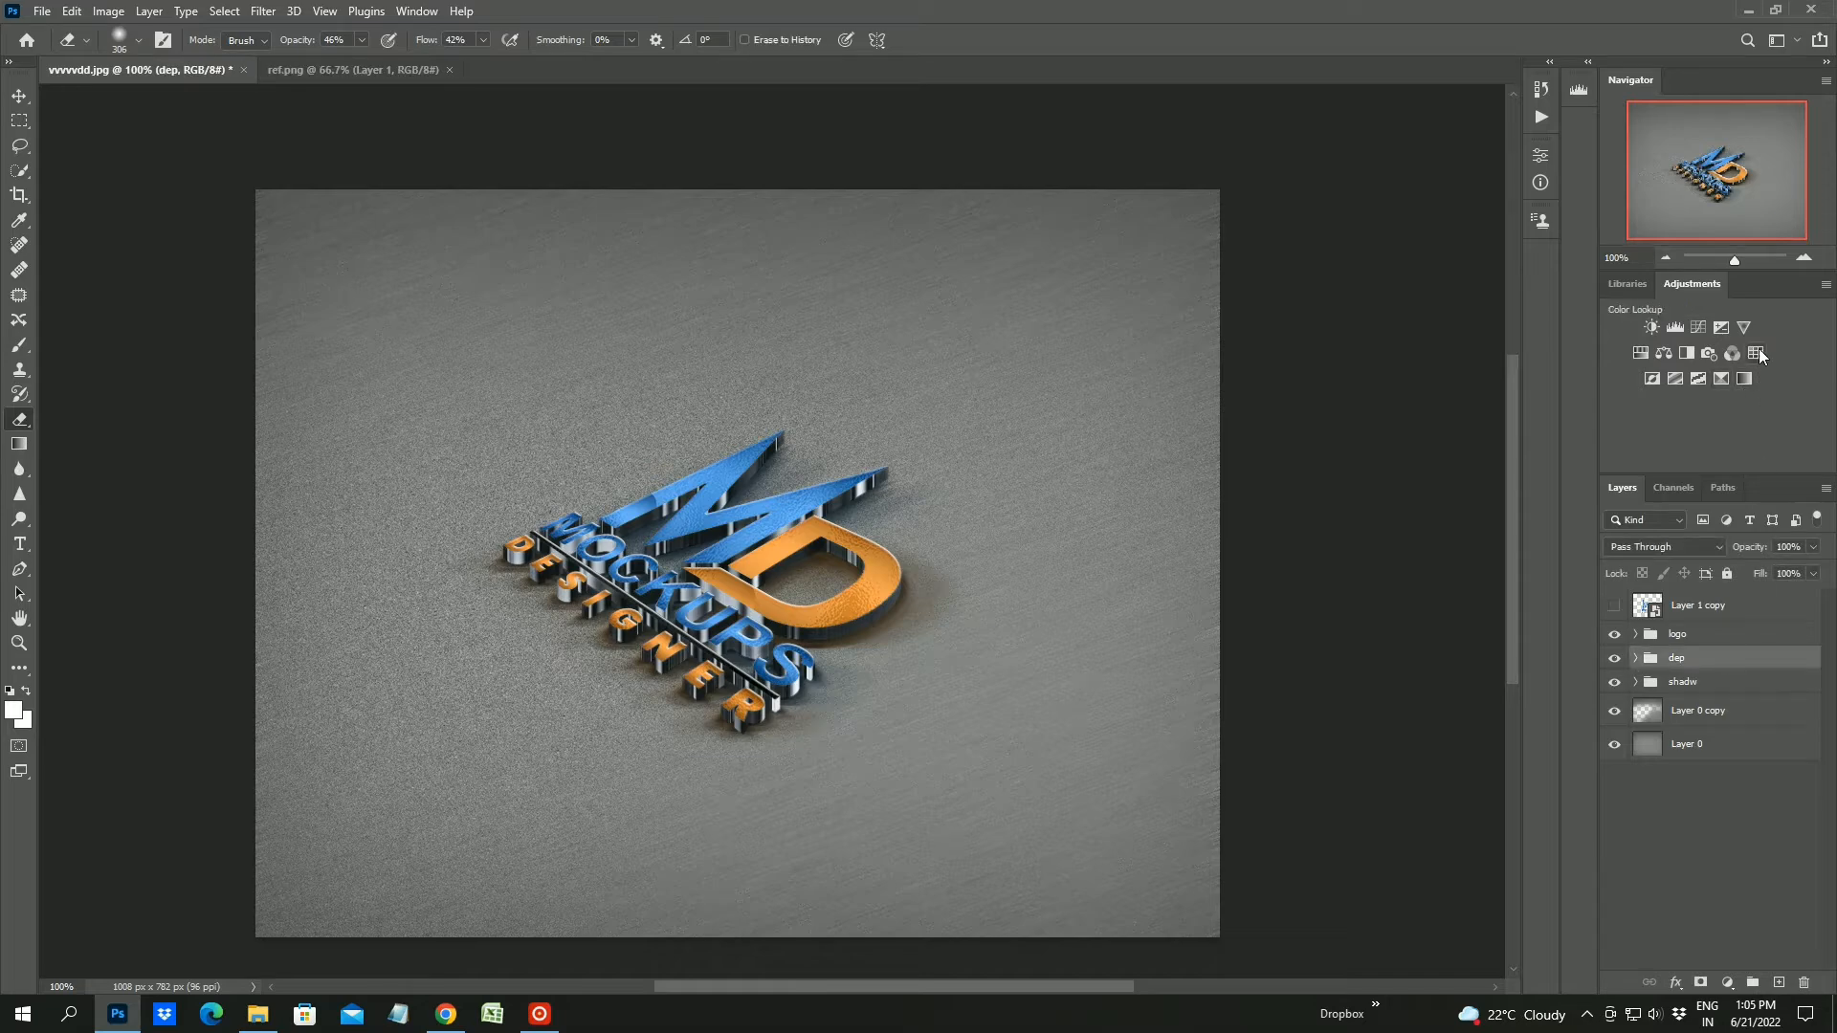
Add a Hue/Saturation adjustment with Saturation -36 above the dep group and clip it to that group
left_click(1640, 354)
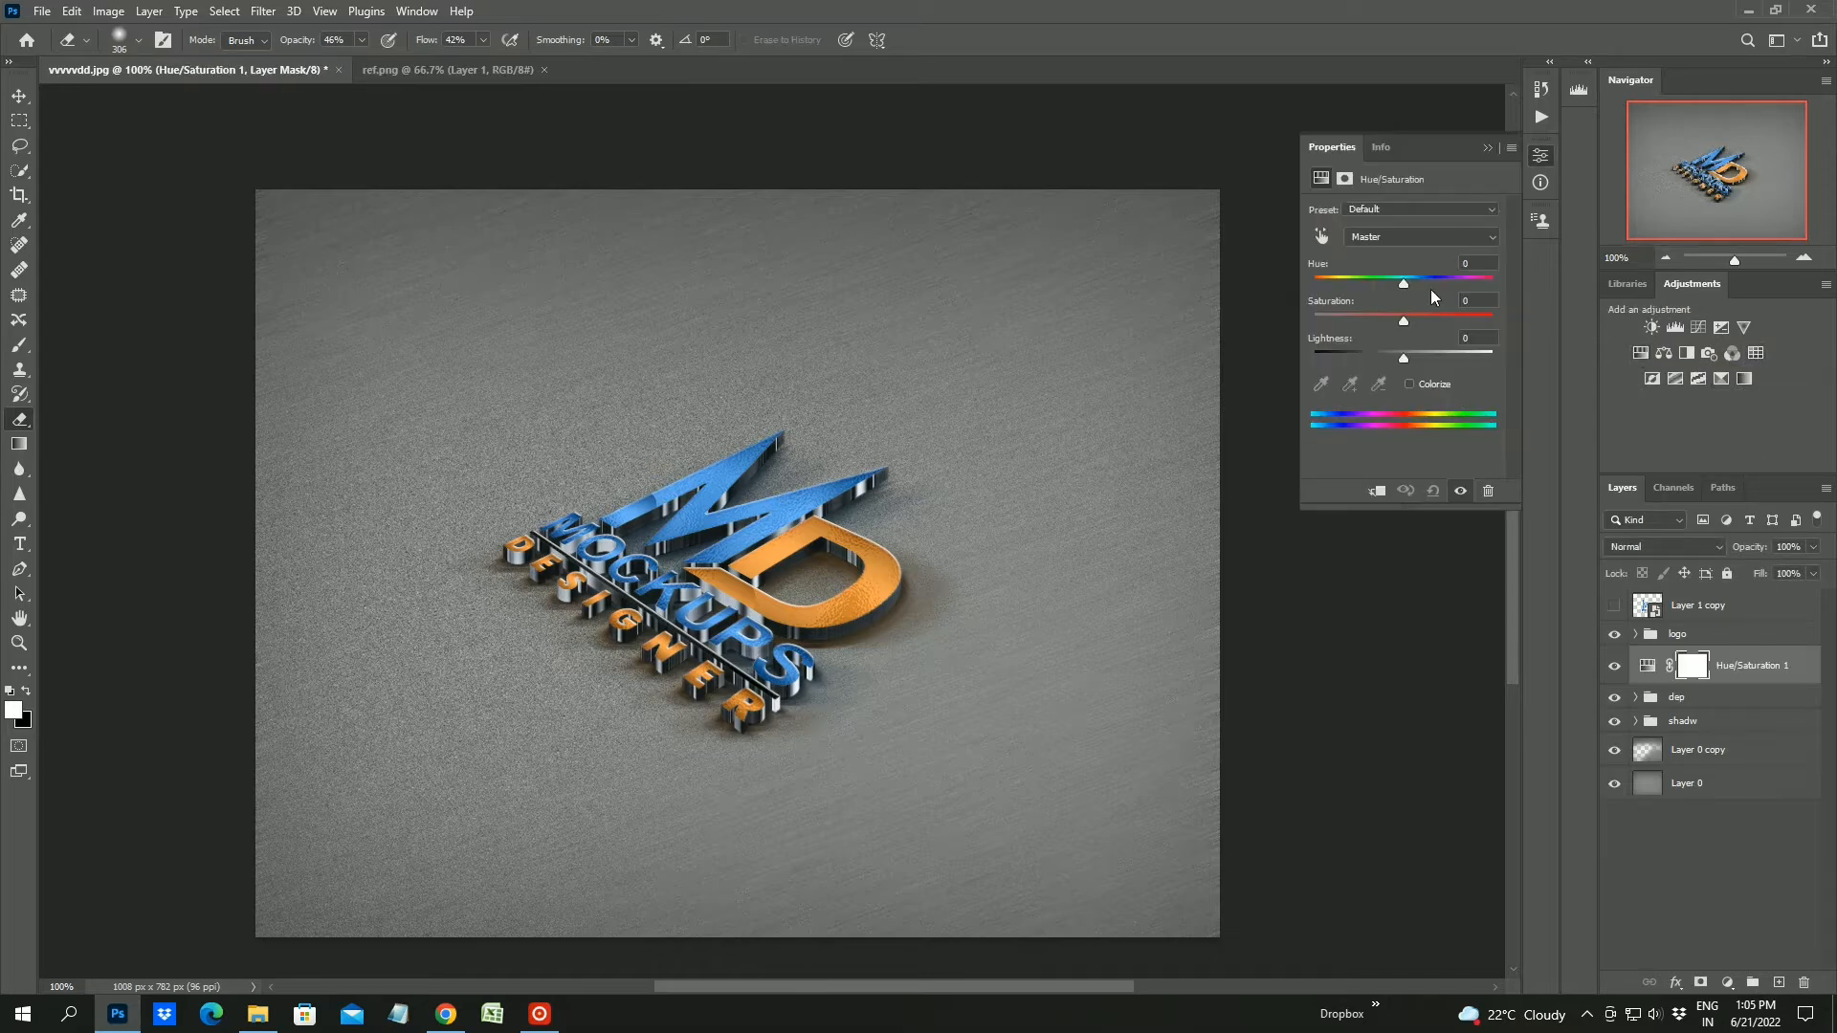
left_click_drag(1389, 322, 1362, 317)
left_click(1486, 148)
right_click(1744, 663)
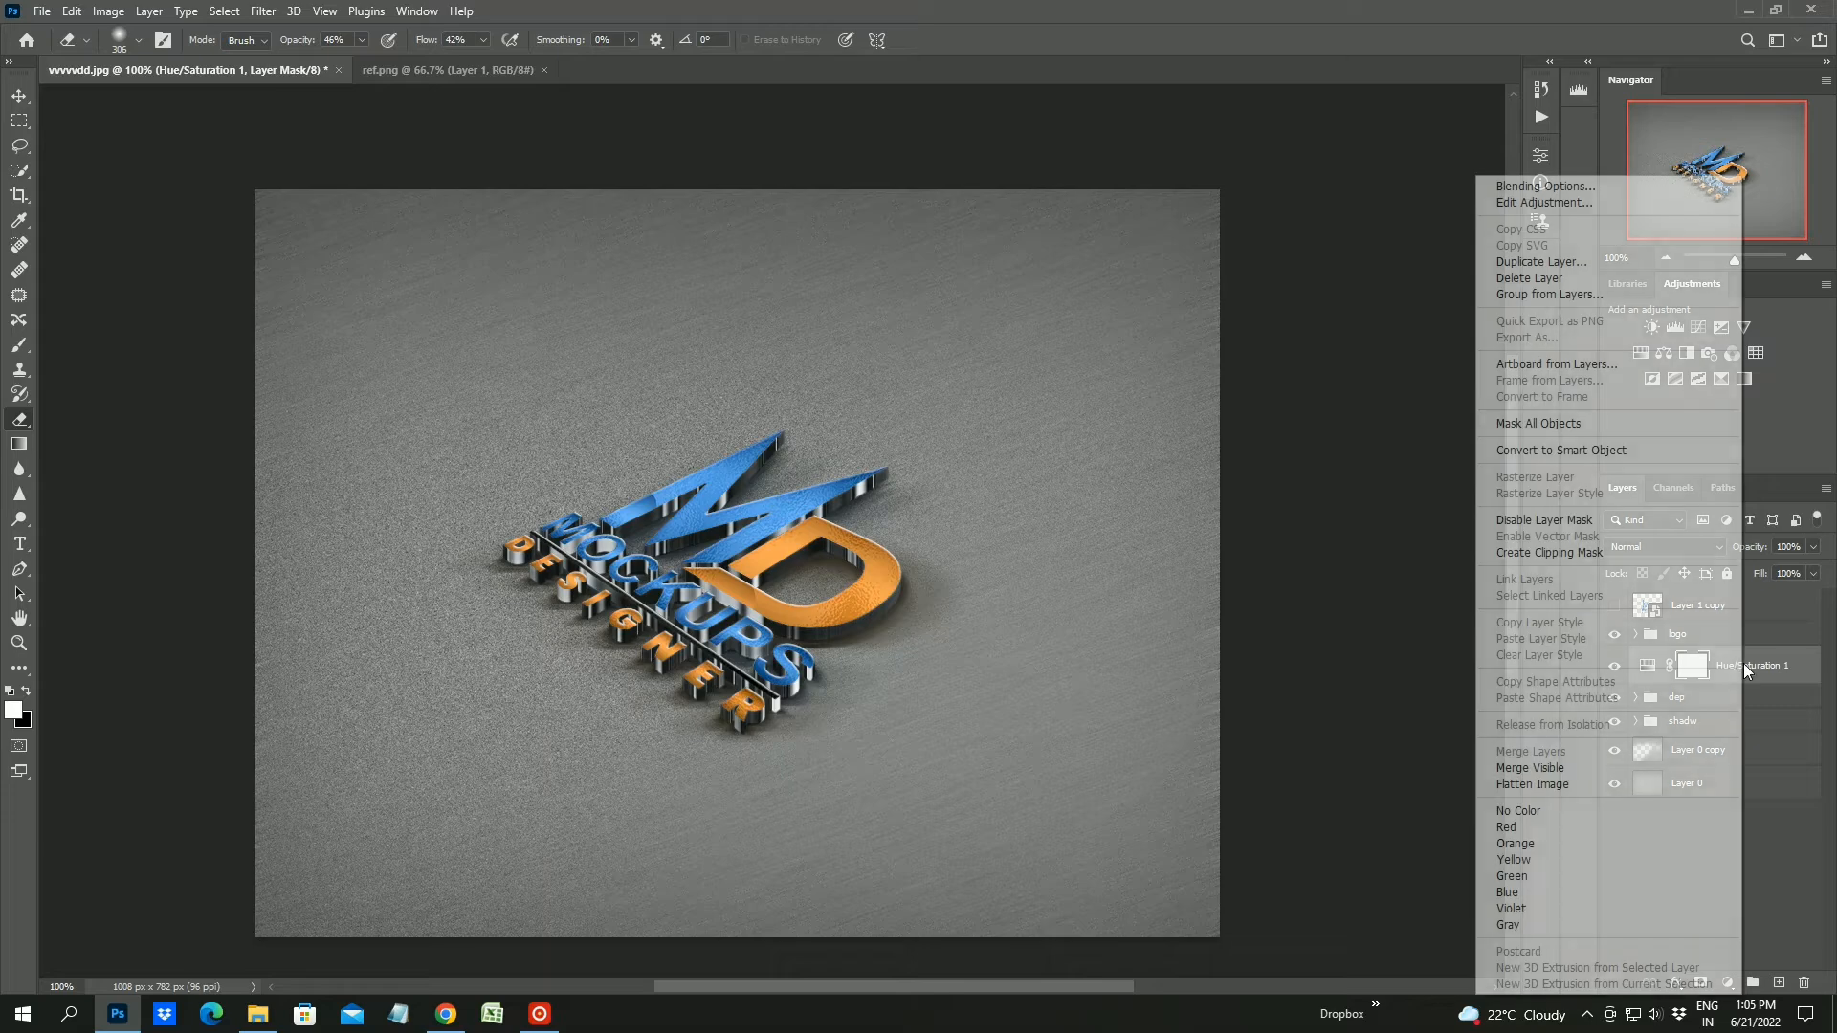
left_click(1575, 559)
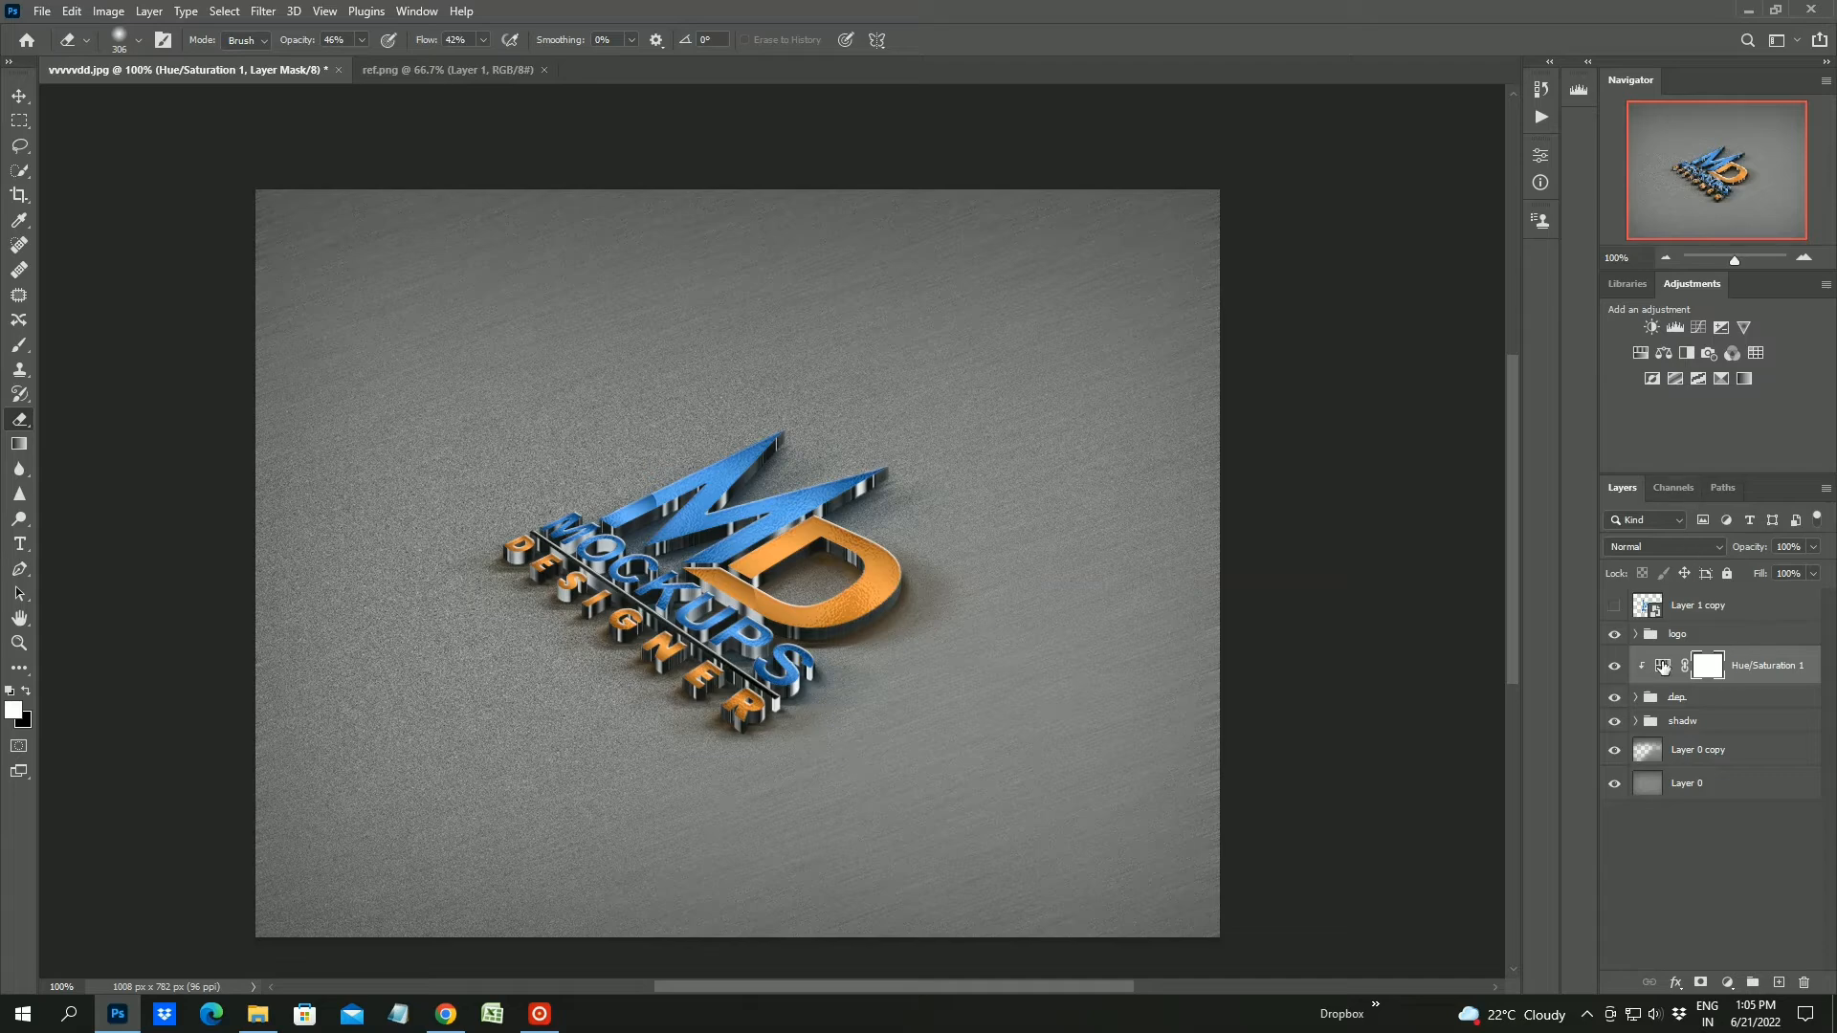
Set the clipped Hue/Saturation adjustment's Lightness to -24 and deselect the layer
double_click(1663, 666)
left_click_drag(1389, 359, 1361, 354)
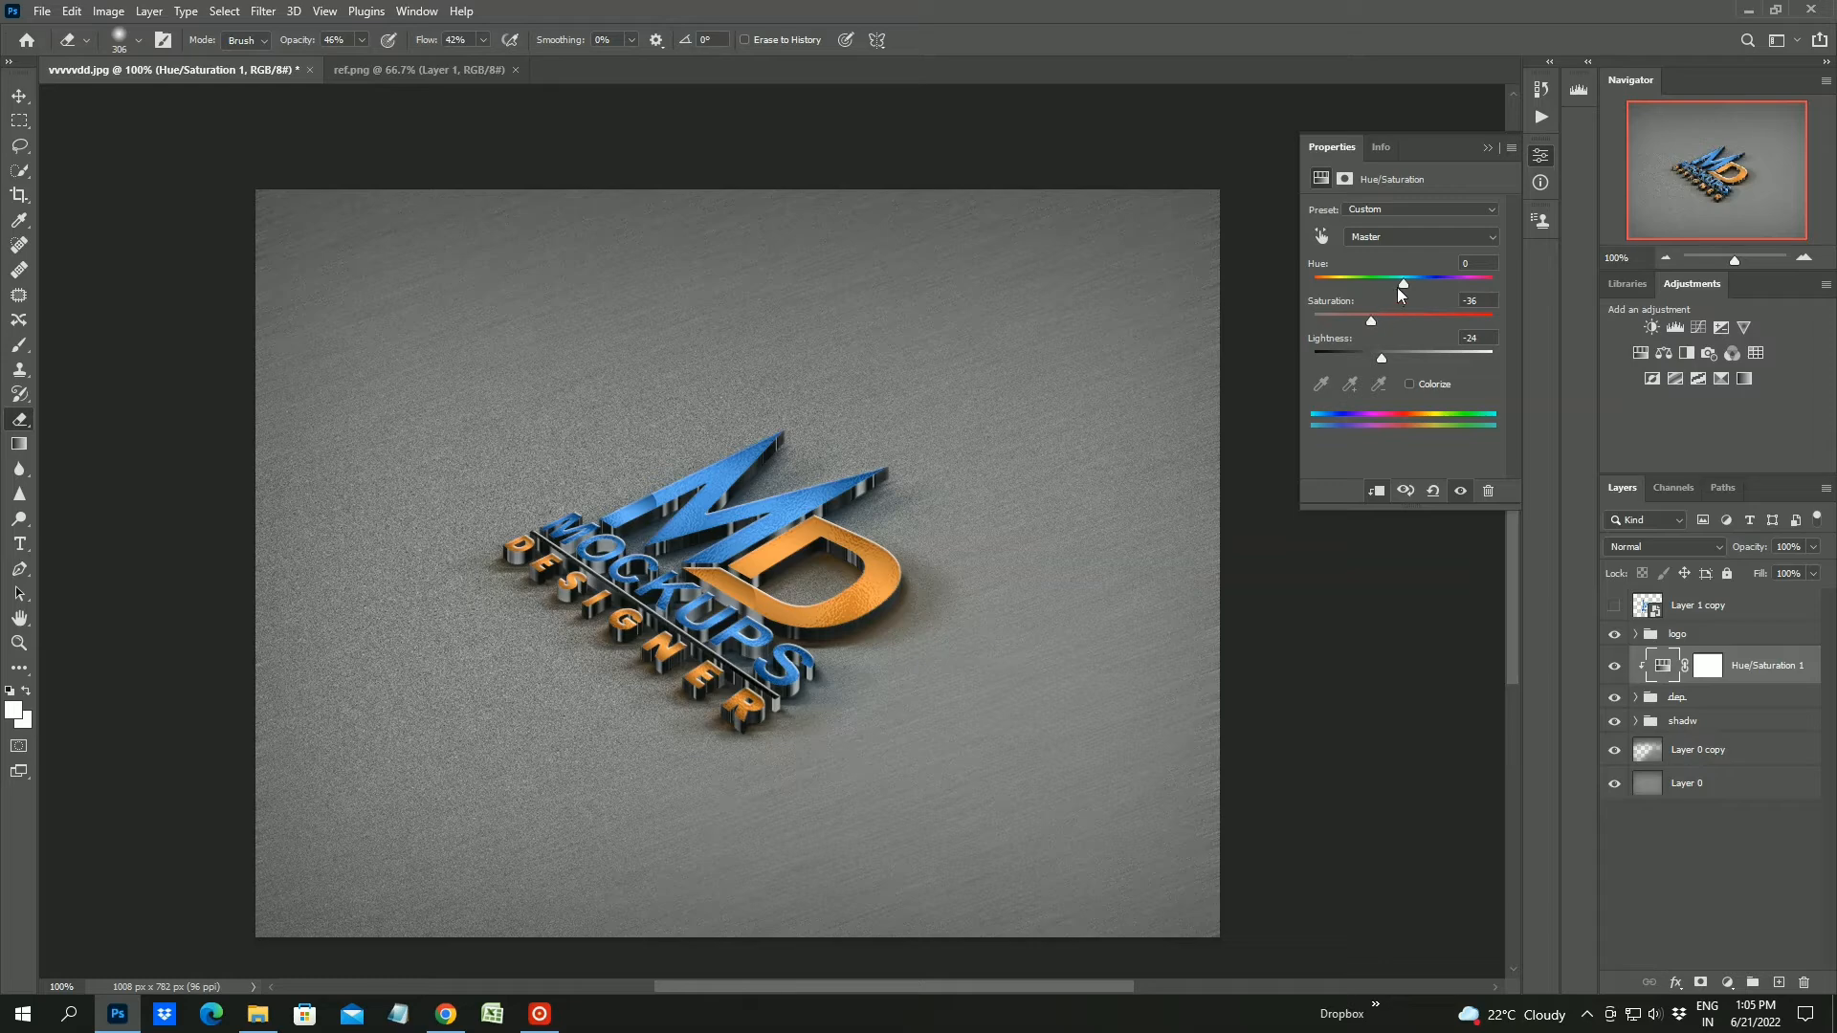
left_click(1489, 144)
left_click(1702, 854)
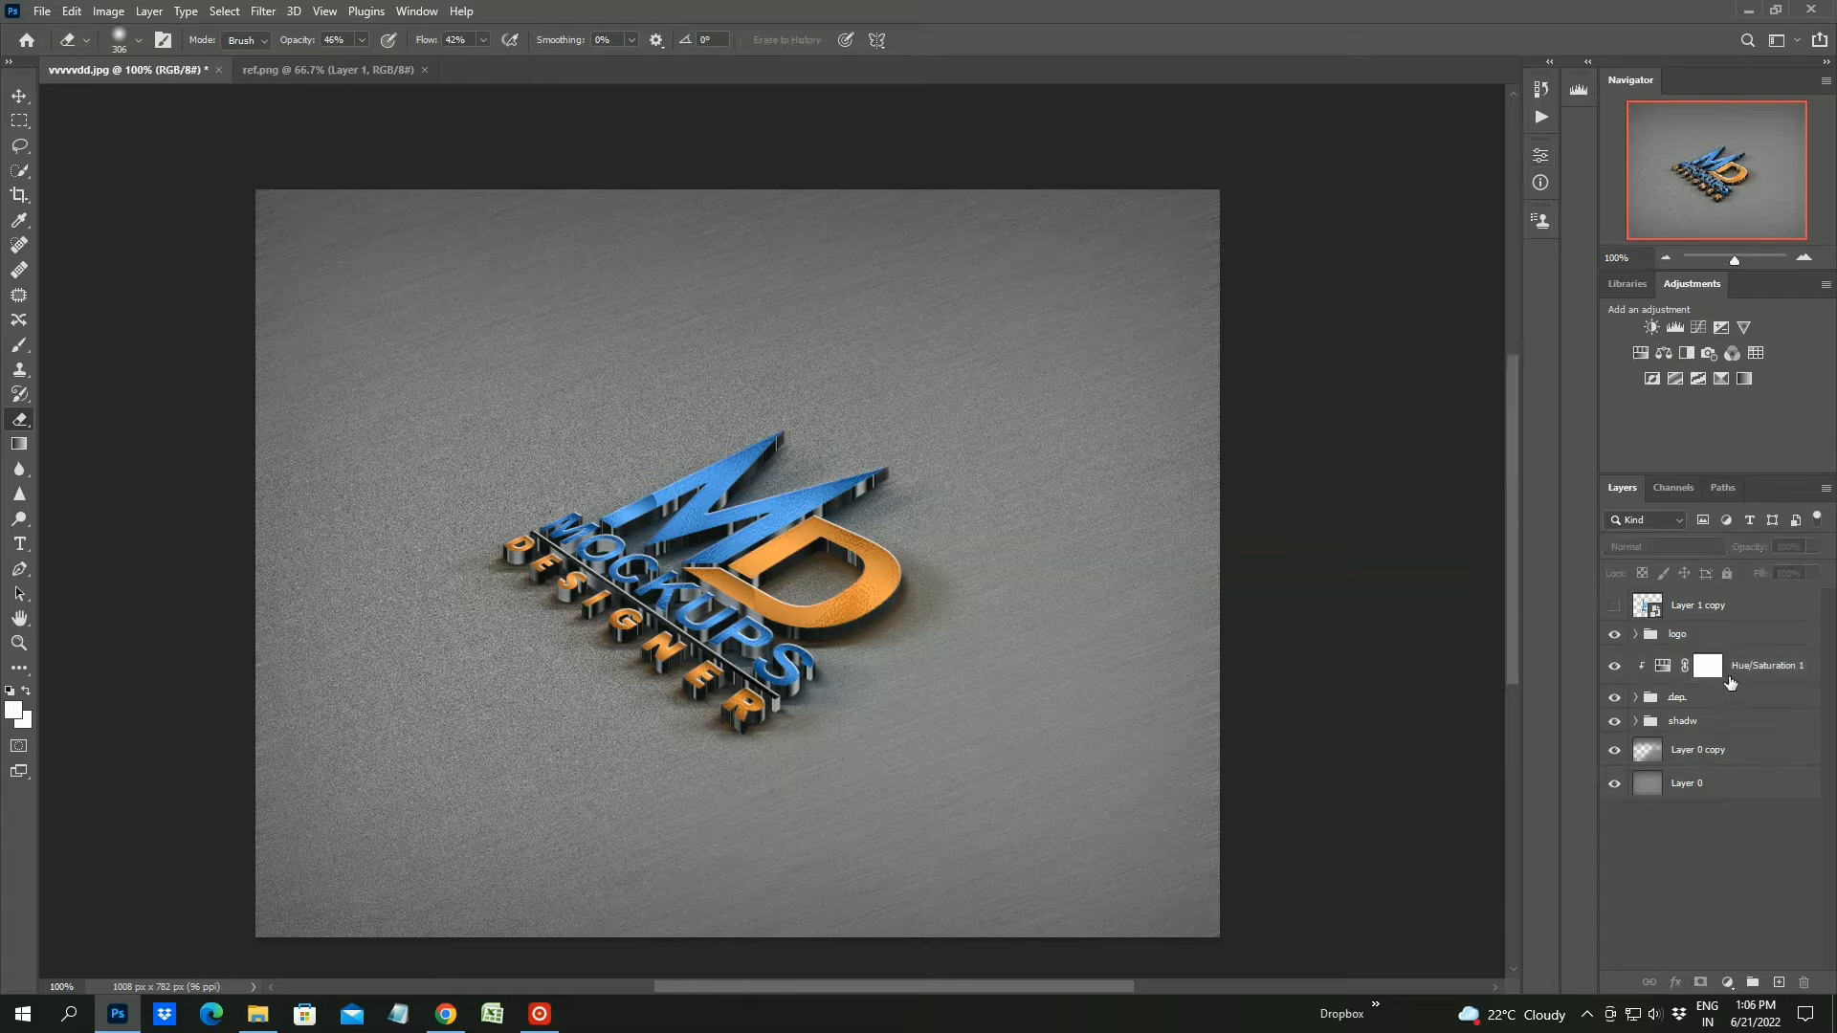
Compare the logo with the Hue/Saturation adjustment hidden and shown, and review the adjustment's settings
left_click(1616, 666)
left_click(1615, 666)
left_click(1665, 673)
double_click(1665, 672)
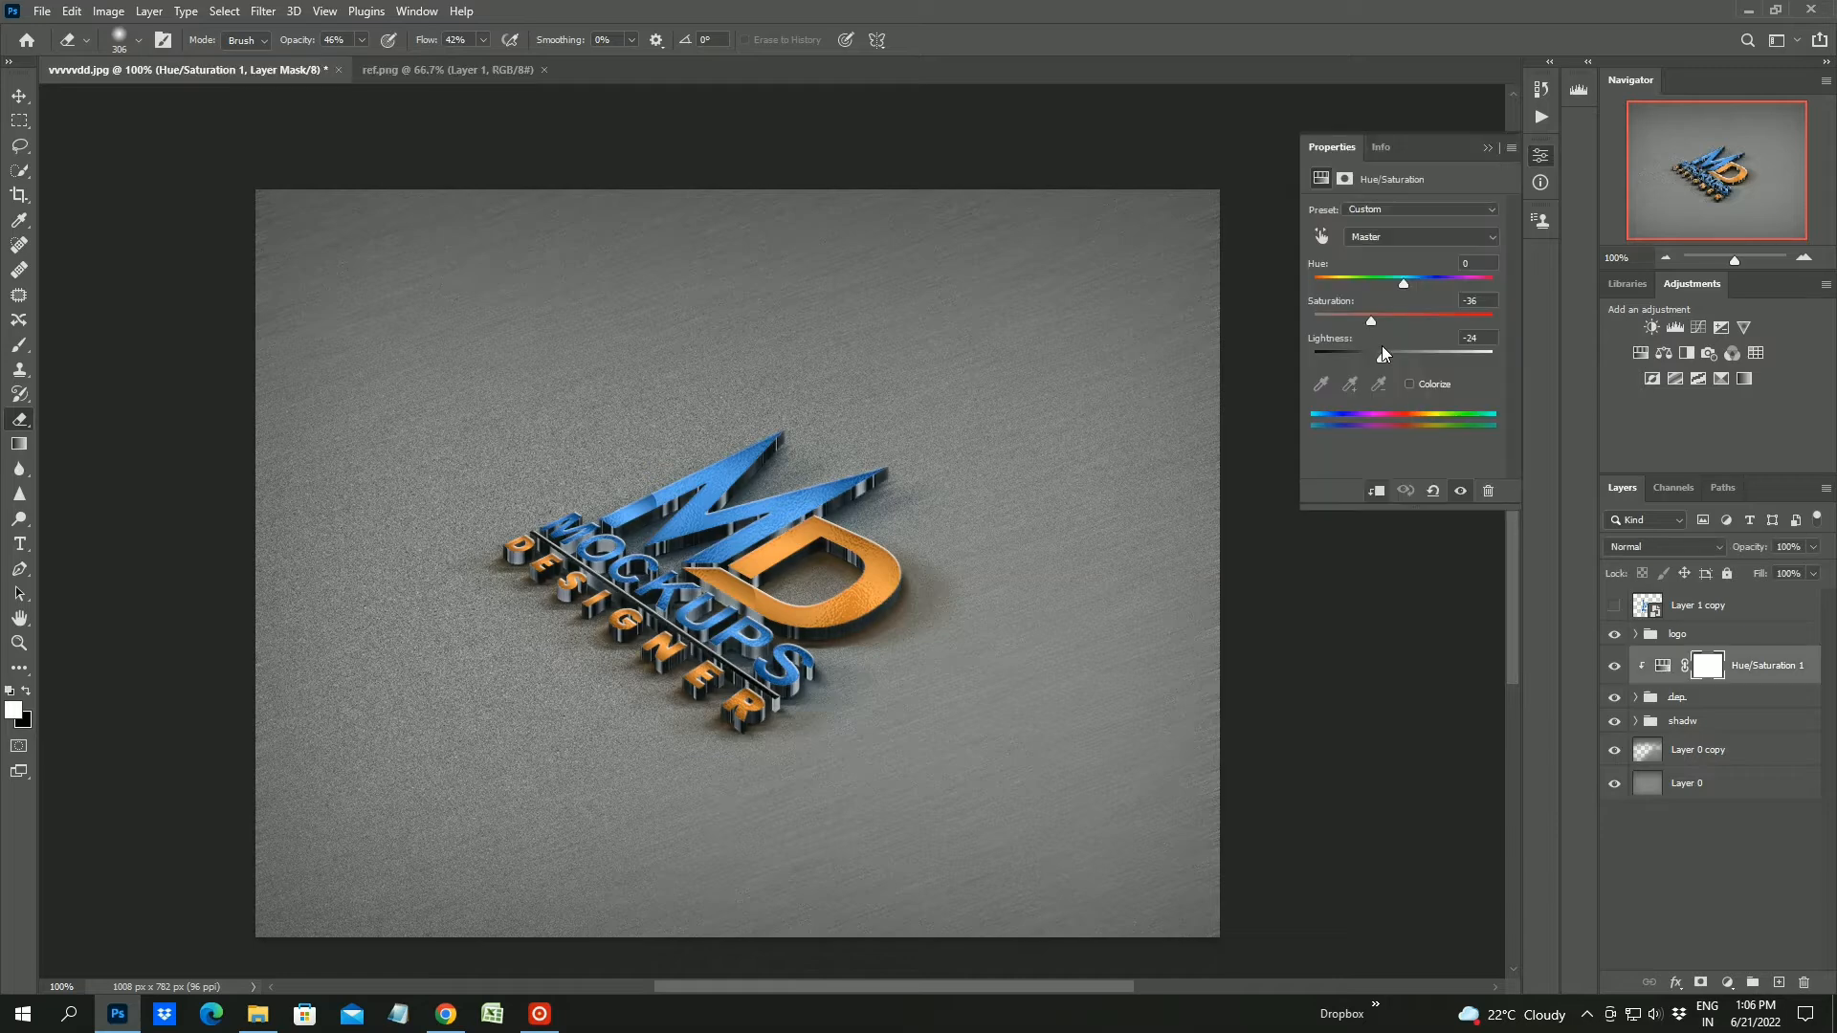
left_click(1488, 146)
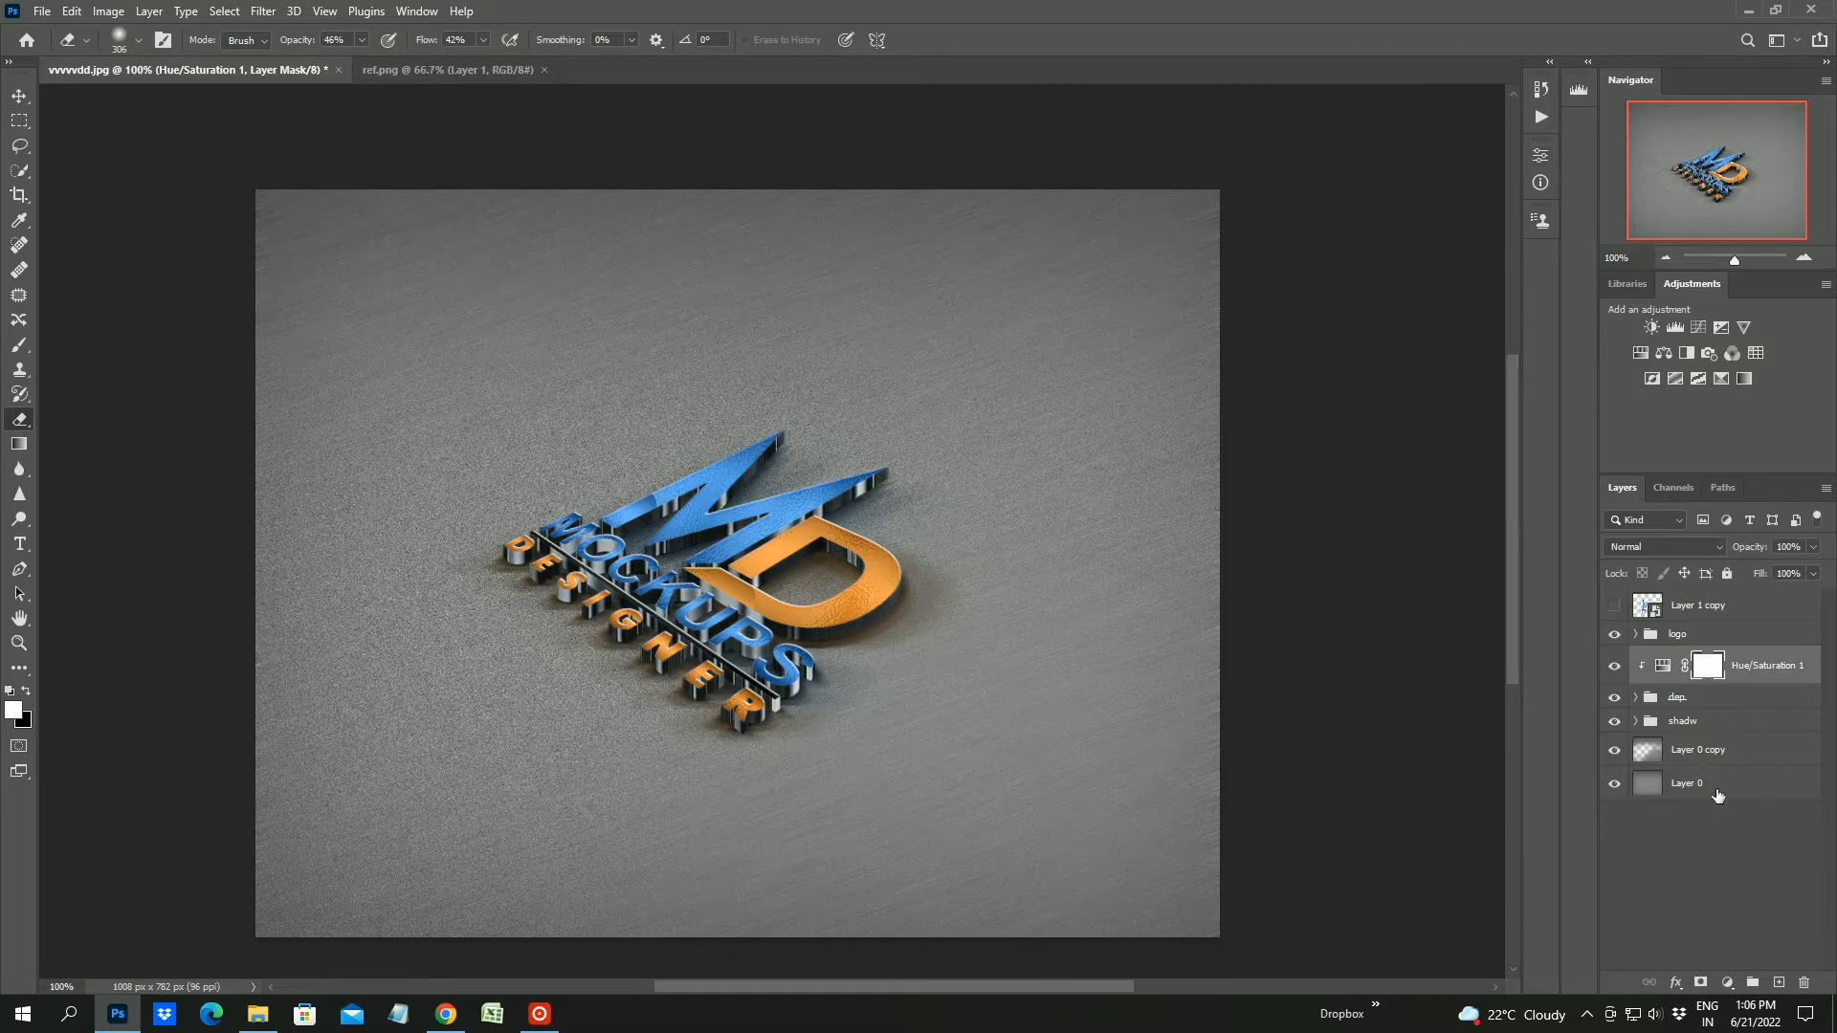
left_click(1708, 842)
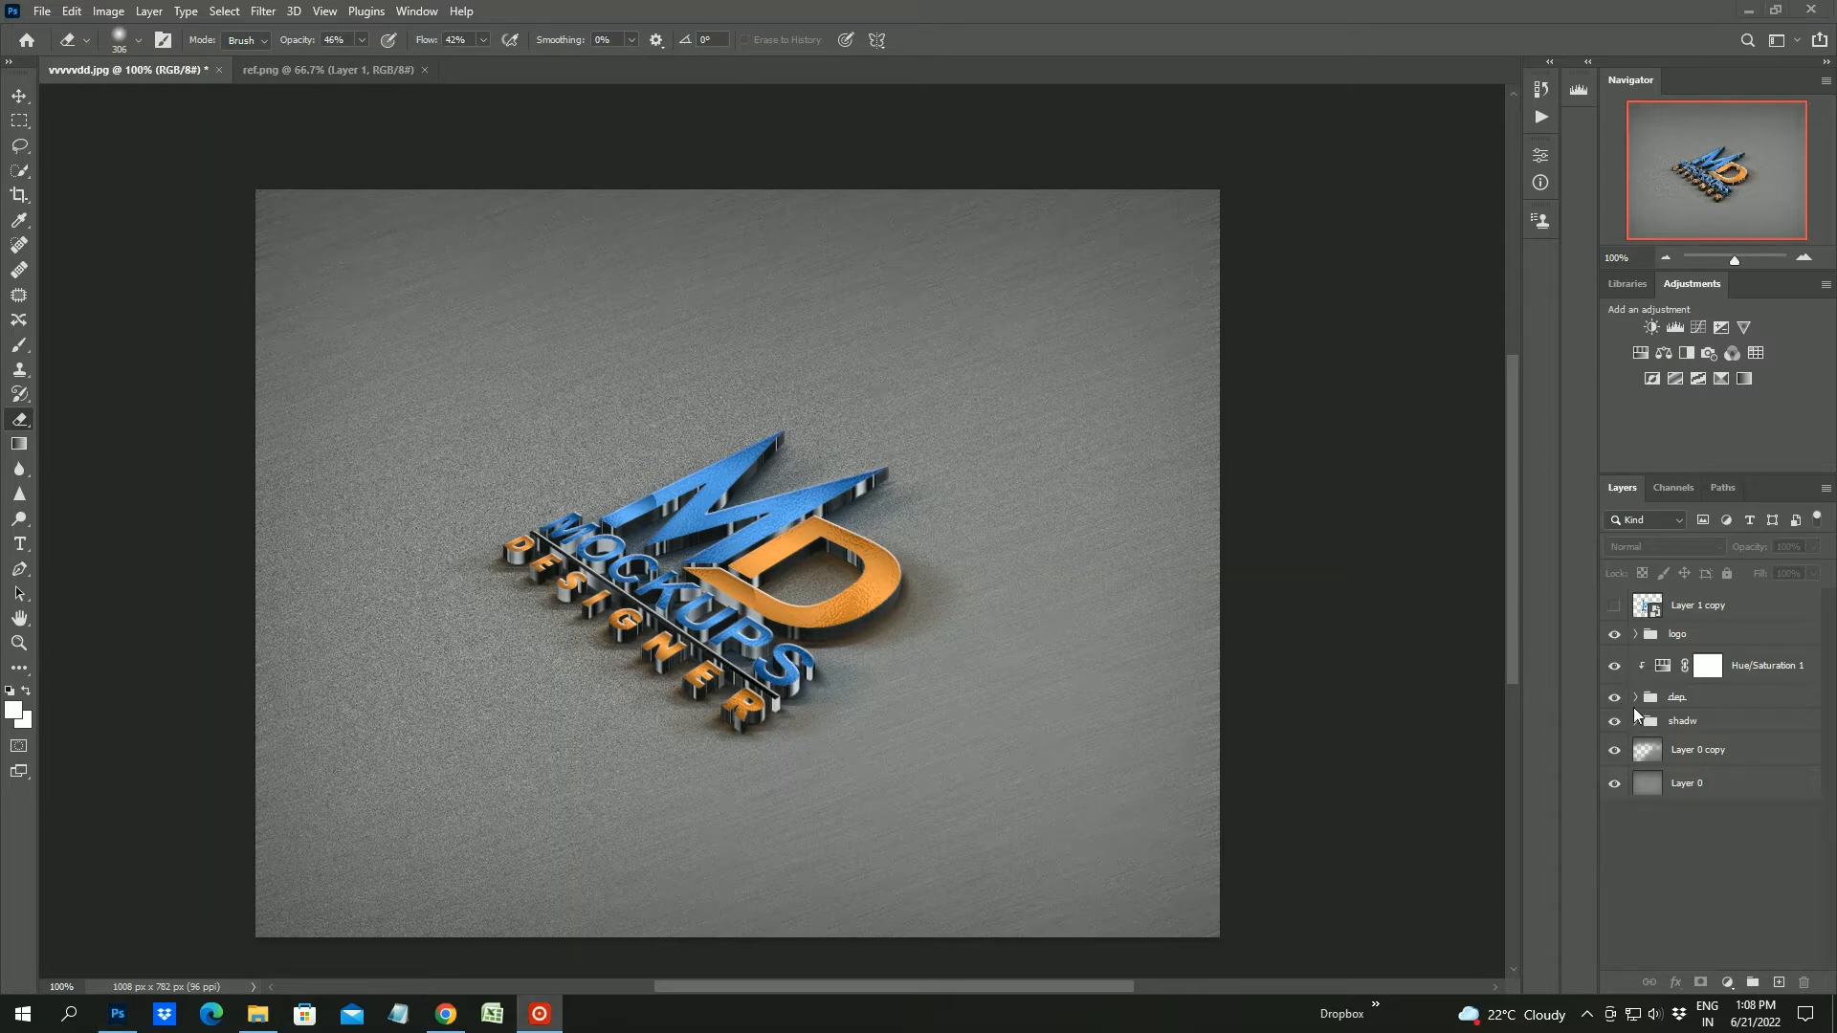
Set the Bevel & Emboss highlight opacity of Layer 1 copy 16 in the dep group to 53% and copy its layer style
left_click(1635, 697)
left_click(1635, 823)
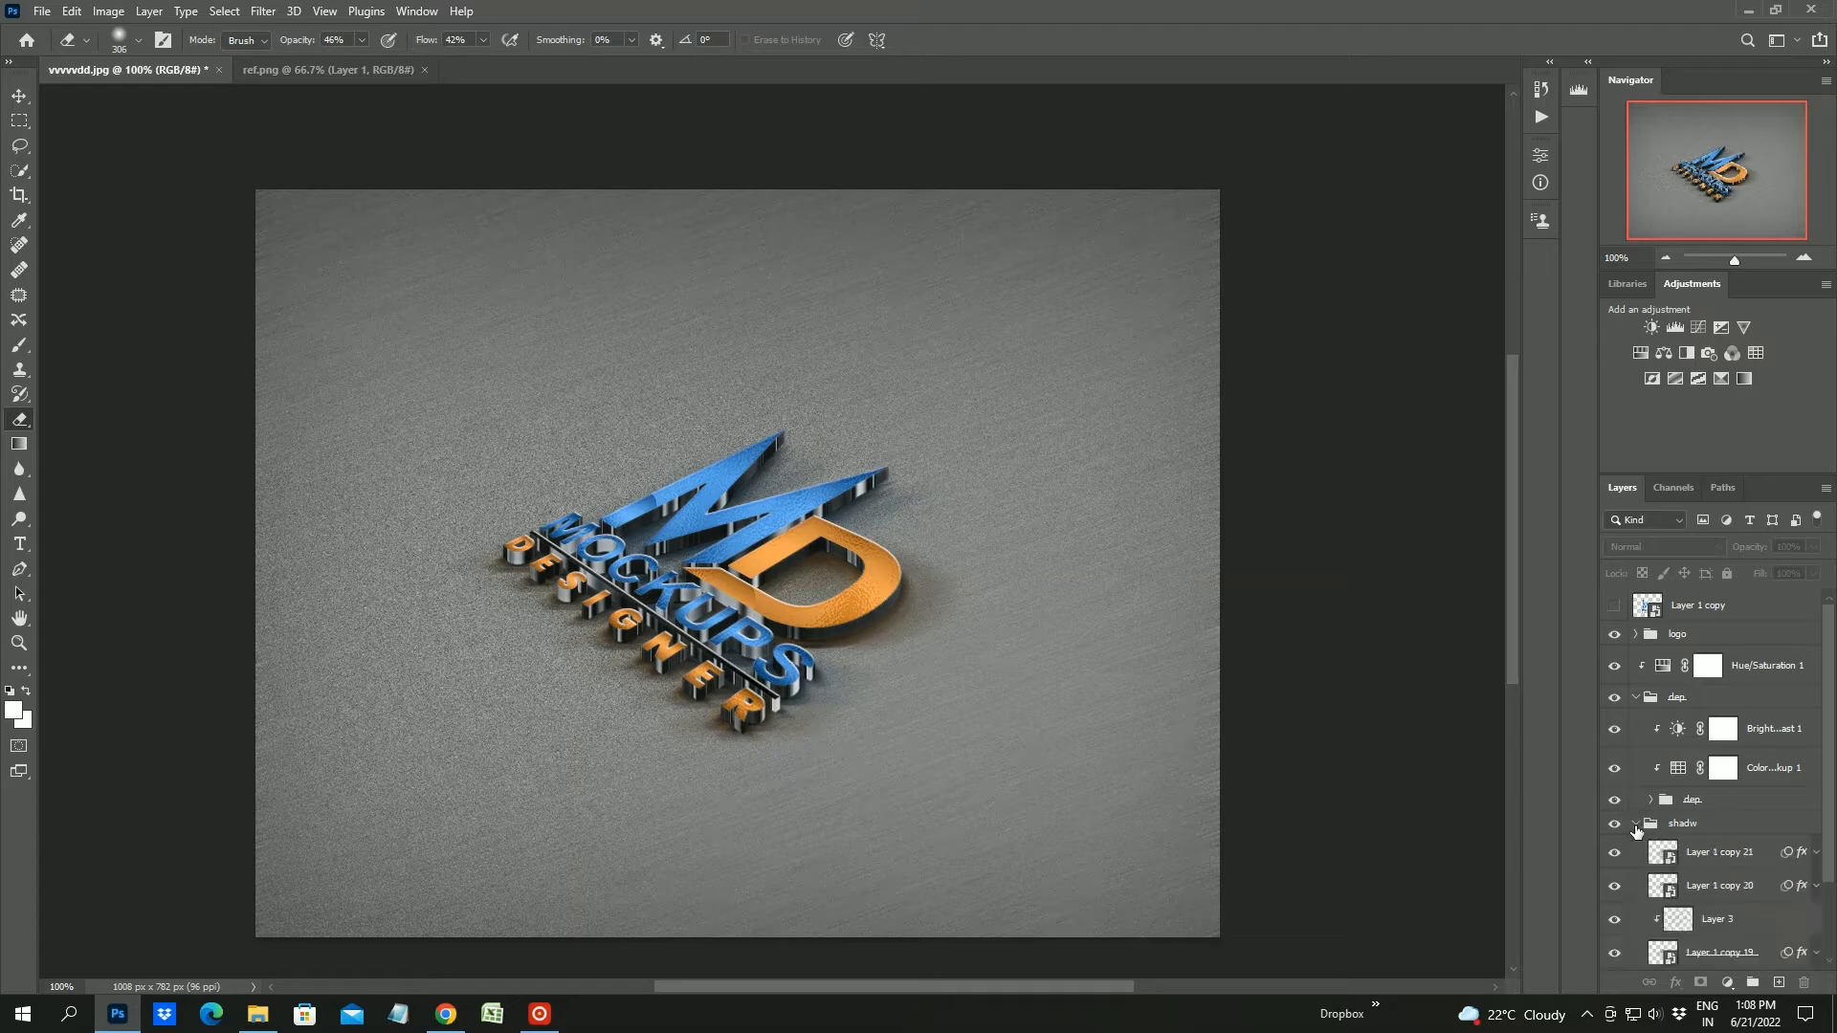
left_click(1636, 824)
left_click(1650, 799)
scroll(1646, 765, "down", 3)
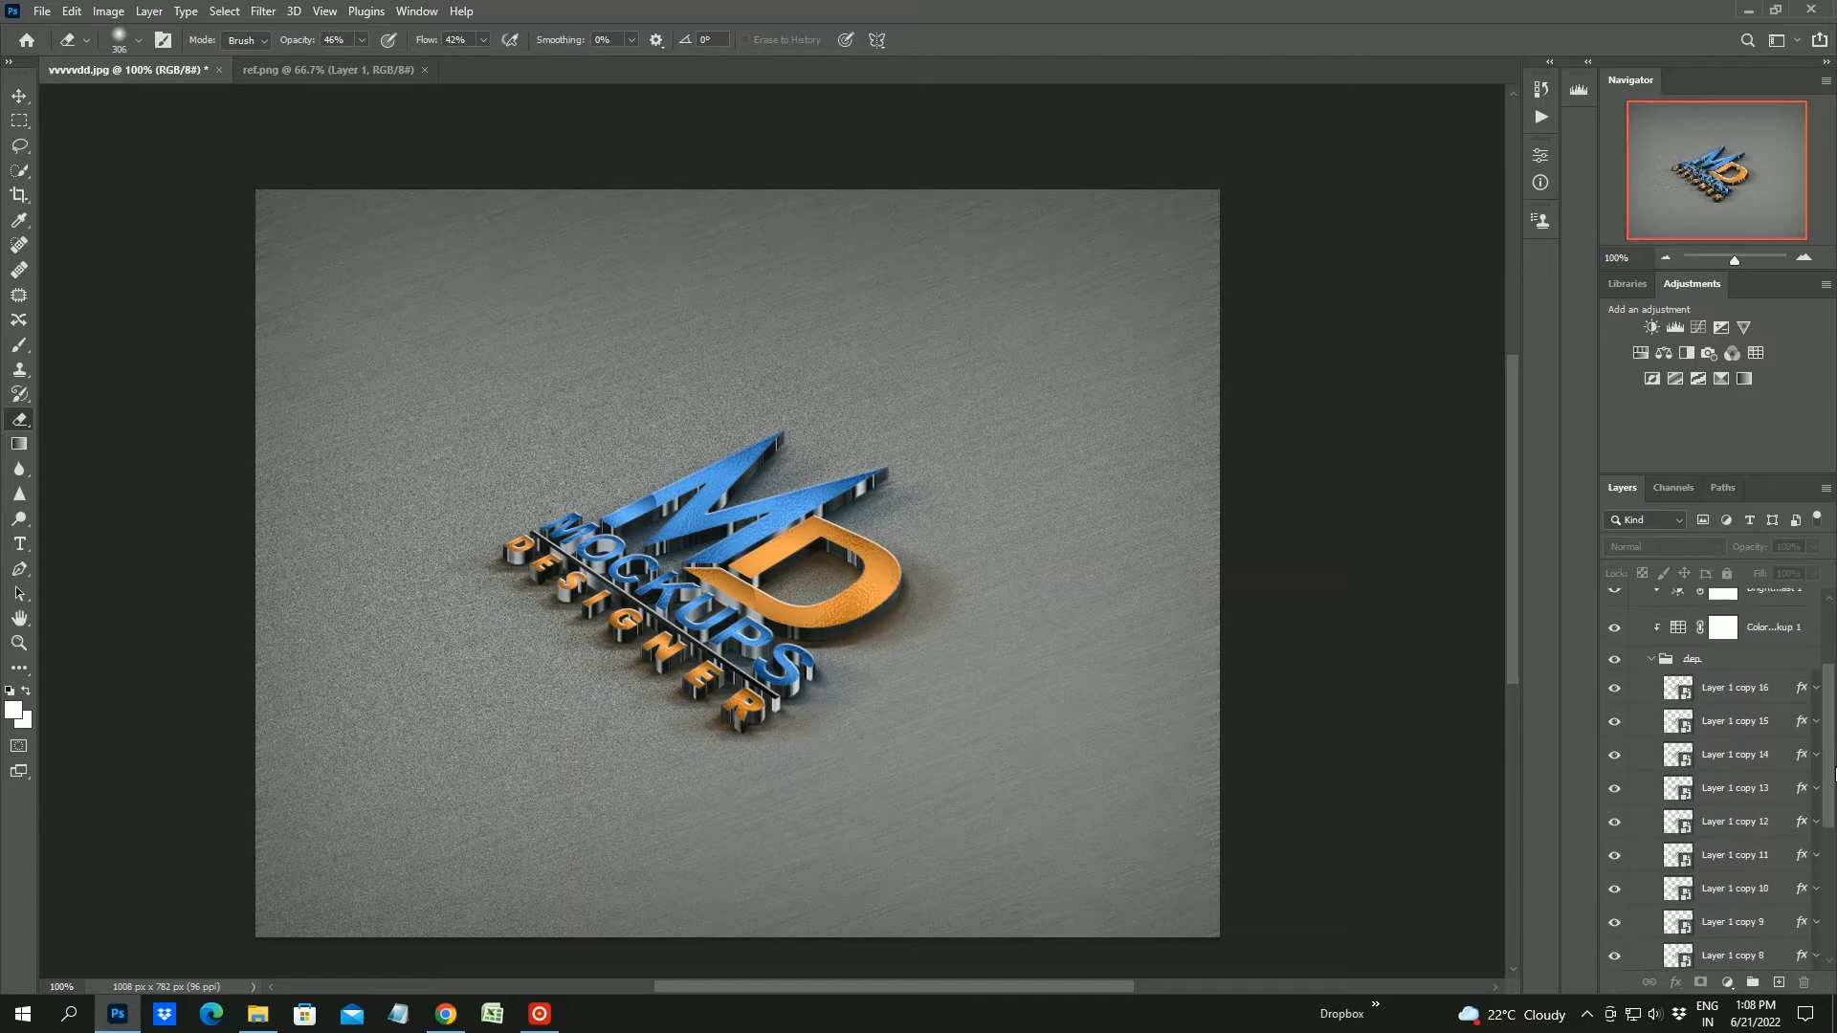
double_click(1646, 703)
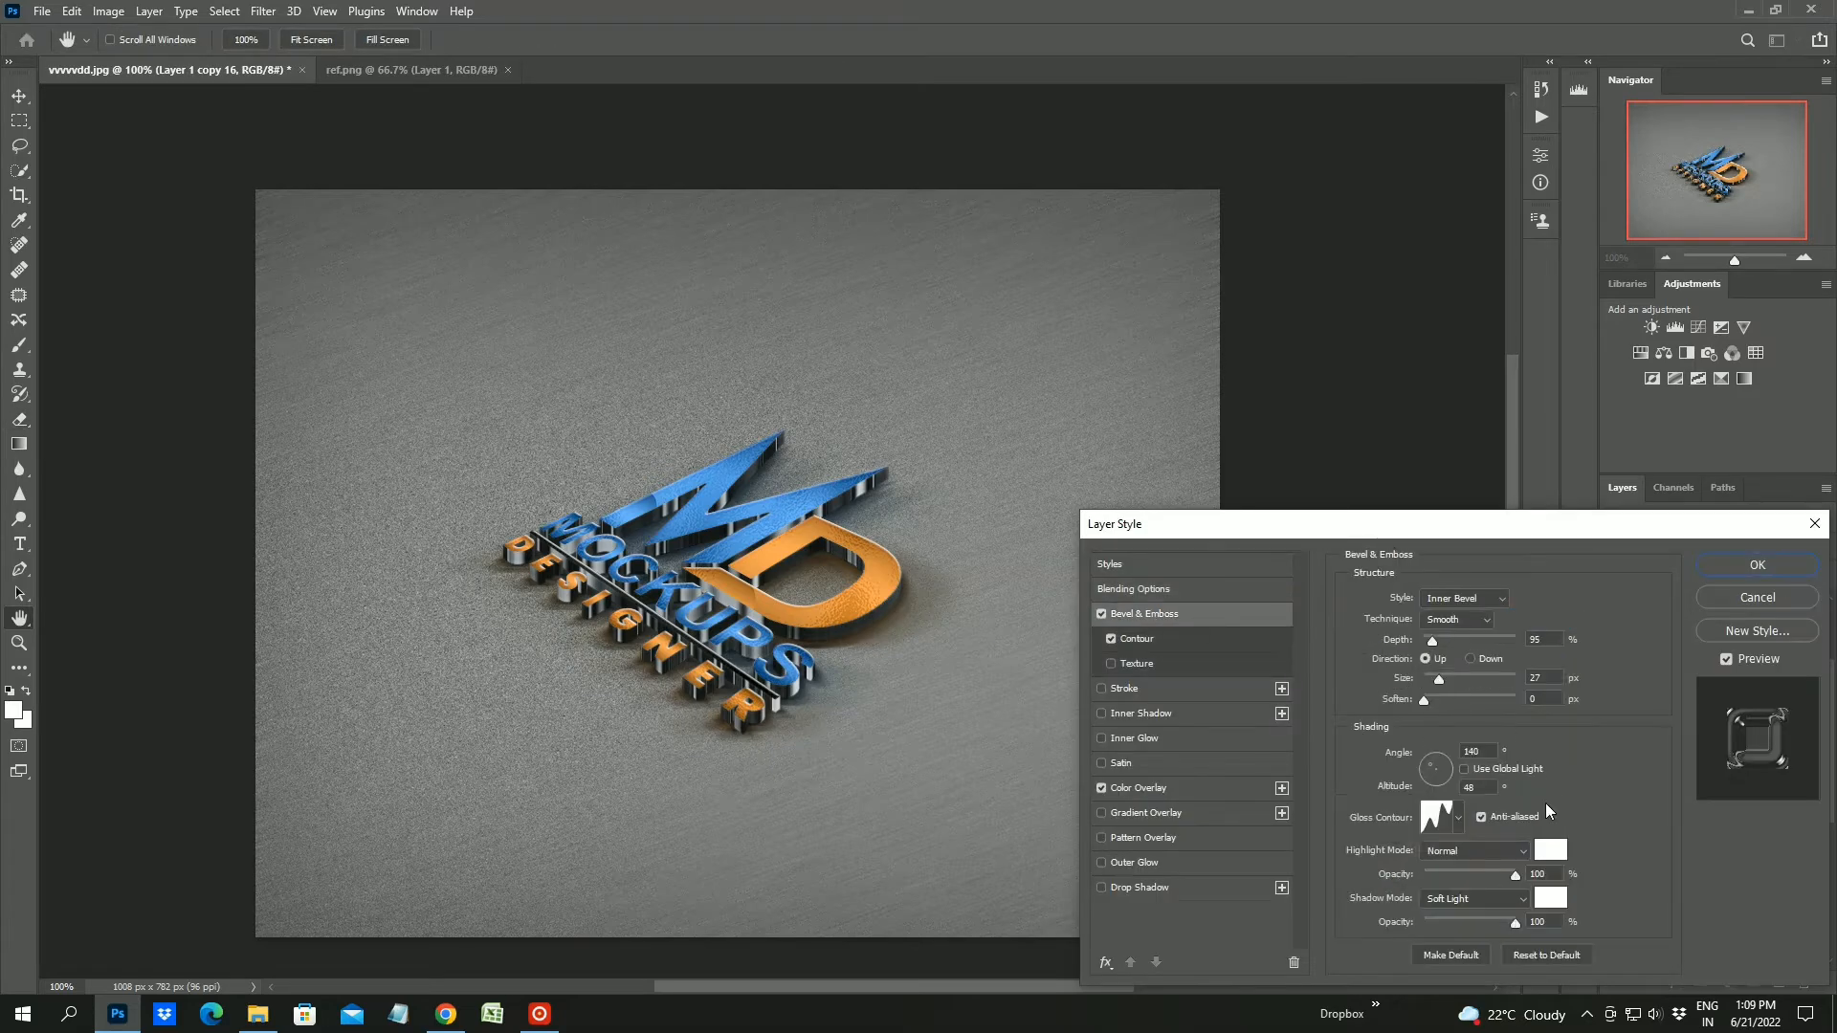
left_click_drag(1515, 875, 1474, 875)
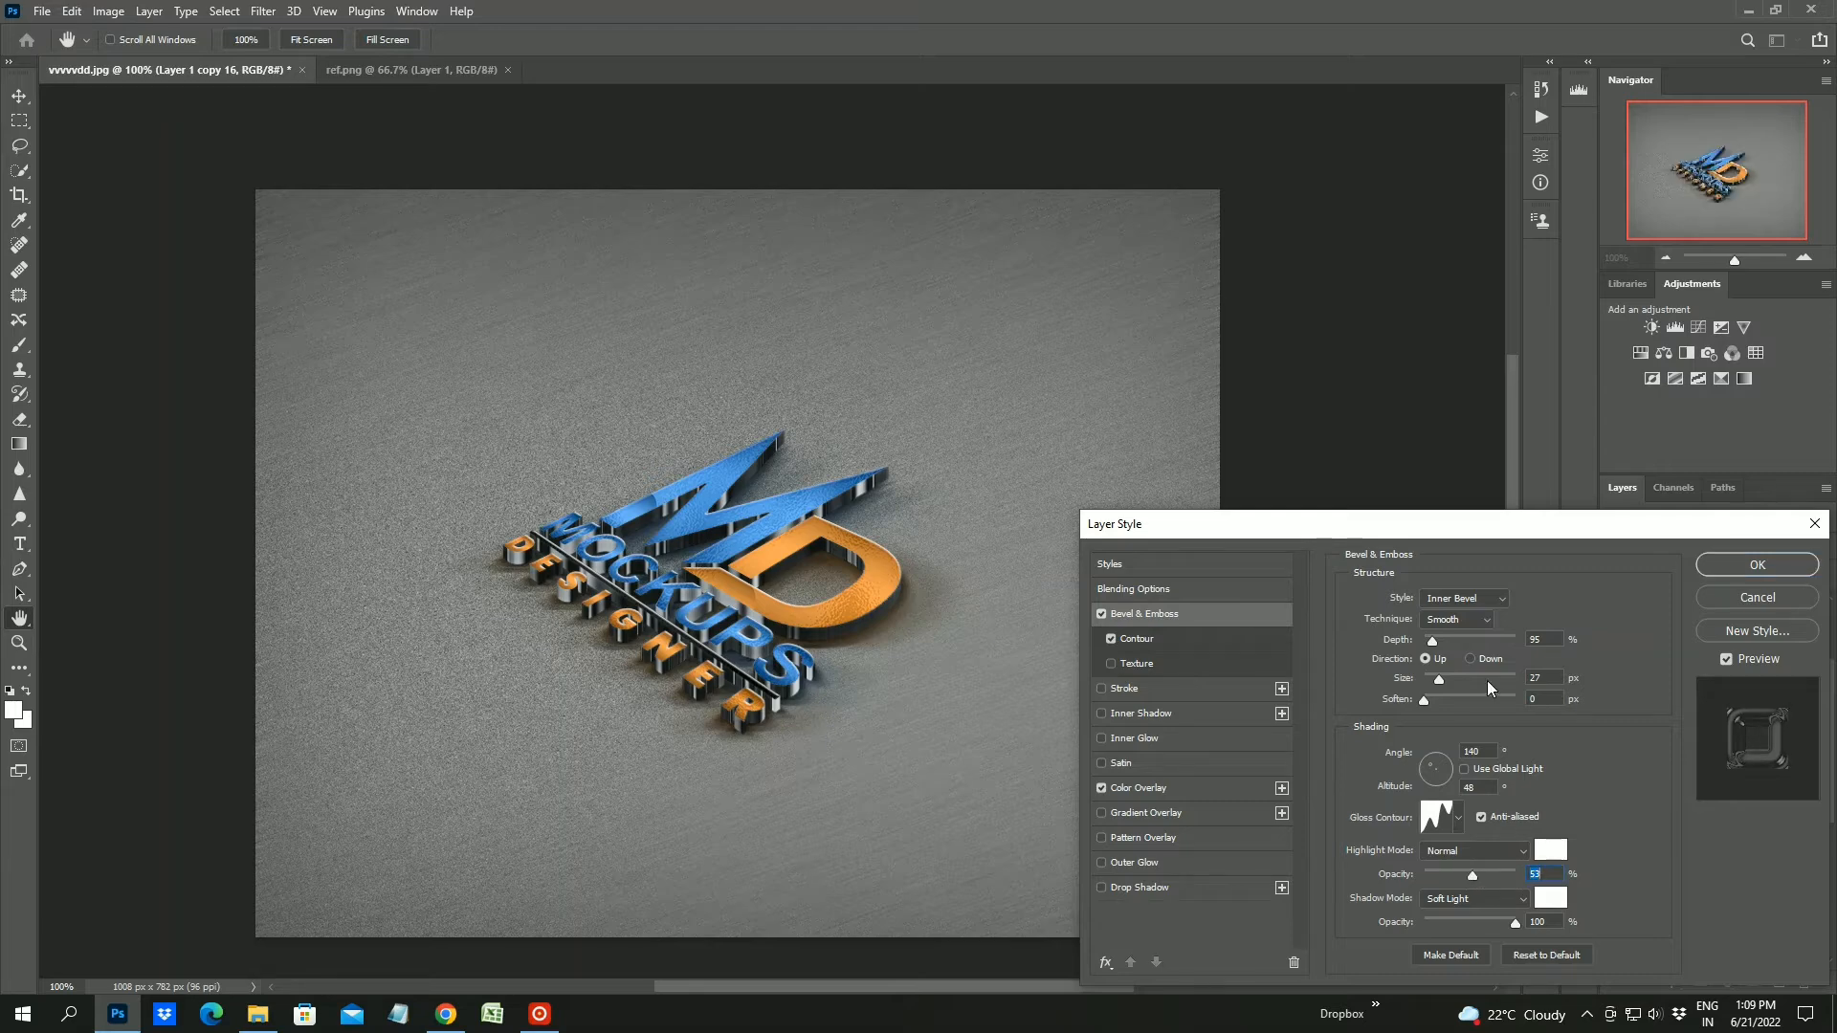
left_click(1739, 561)
right_click(1772, 702)
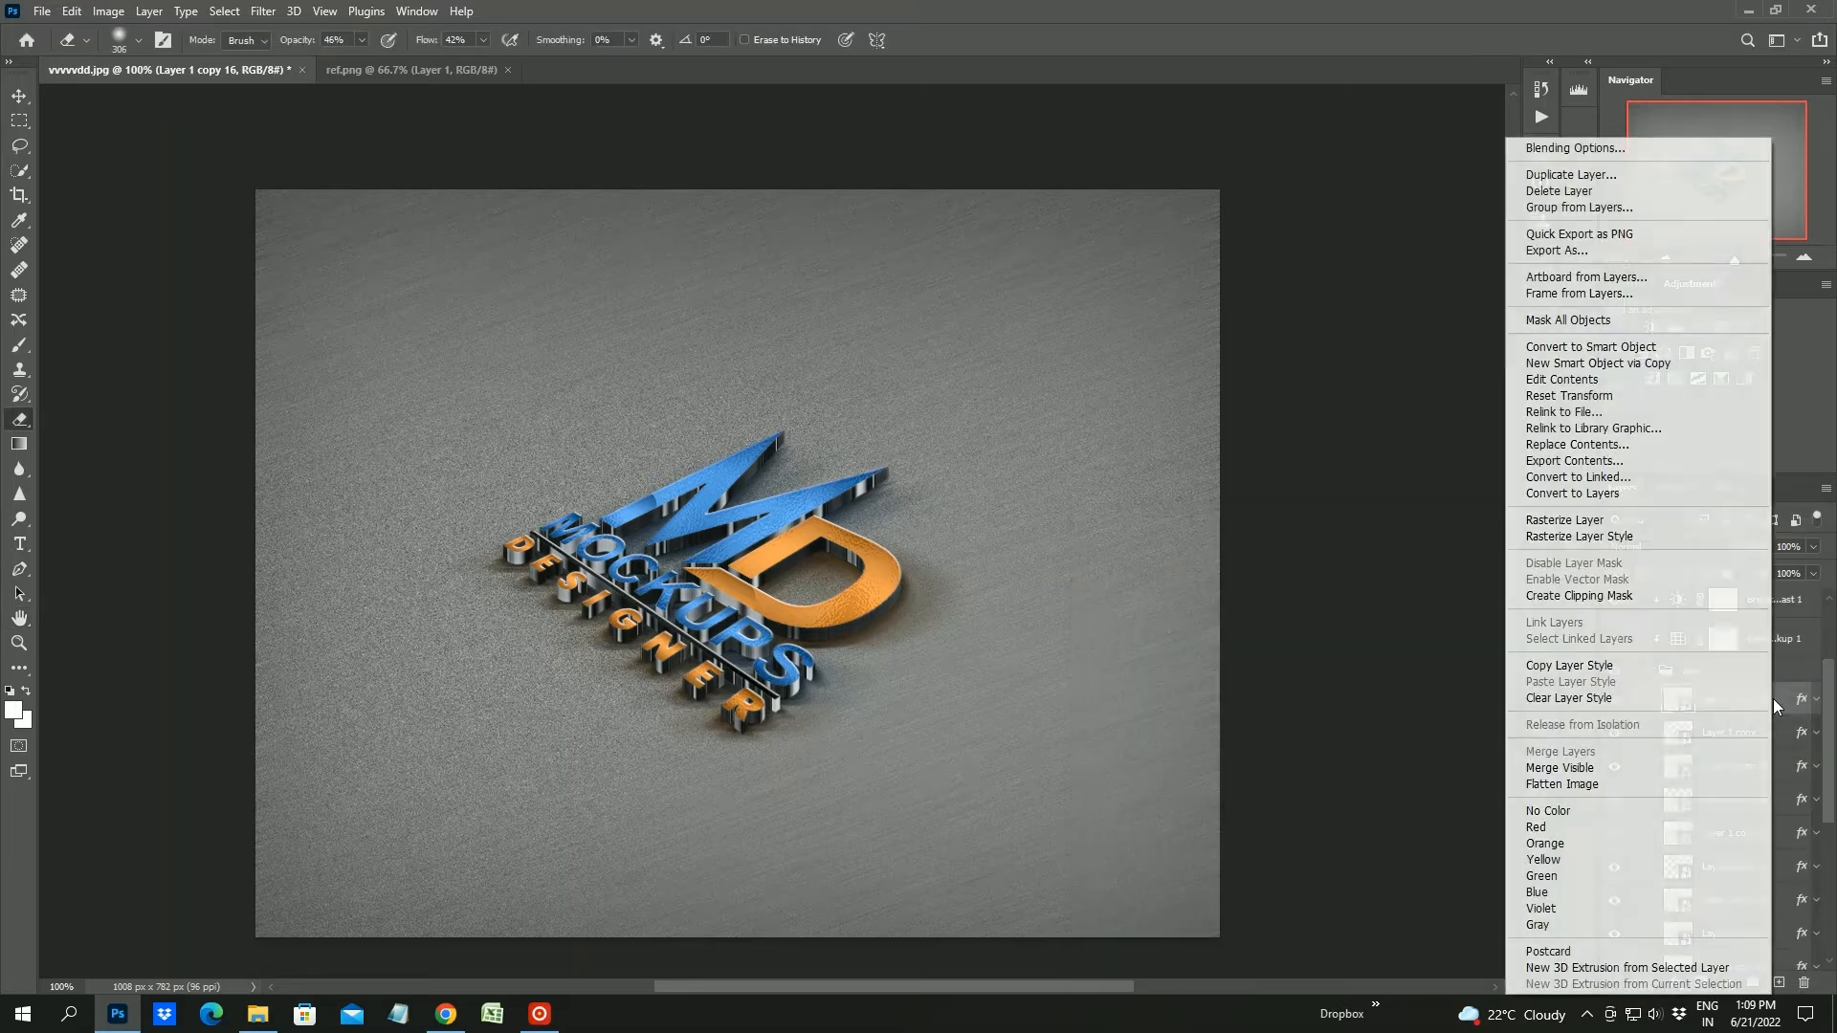
left_click(1623, 669)
Paste the copied layer style onto Layer 1 copy 15 through Layer 1 copy 3 and collapse the inner dep group
left_click(1750, 733)
left_click(1746, 771, "ctrl")
left_click(1737, 804, "ctrl")
left_click(1732, 839, "ctrl")
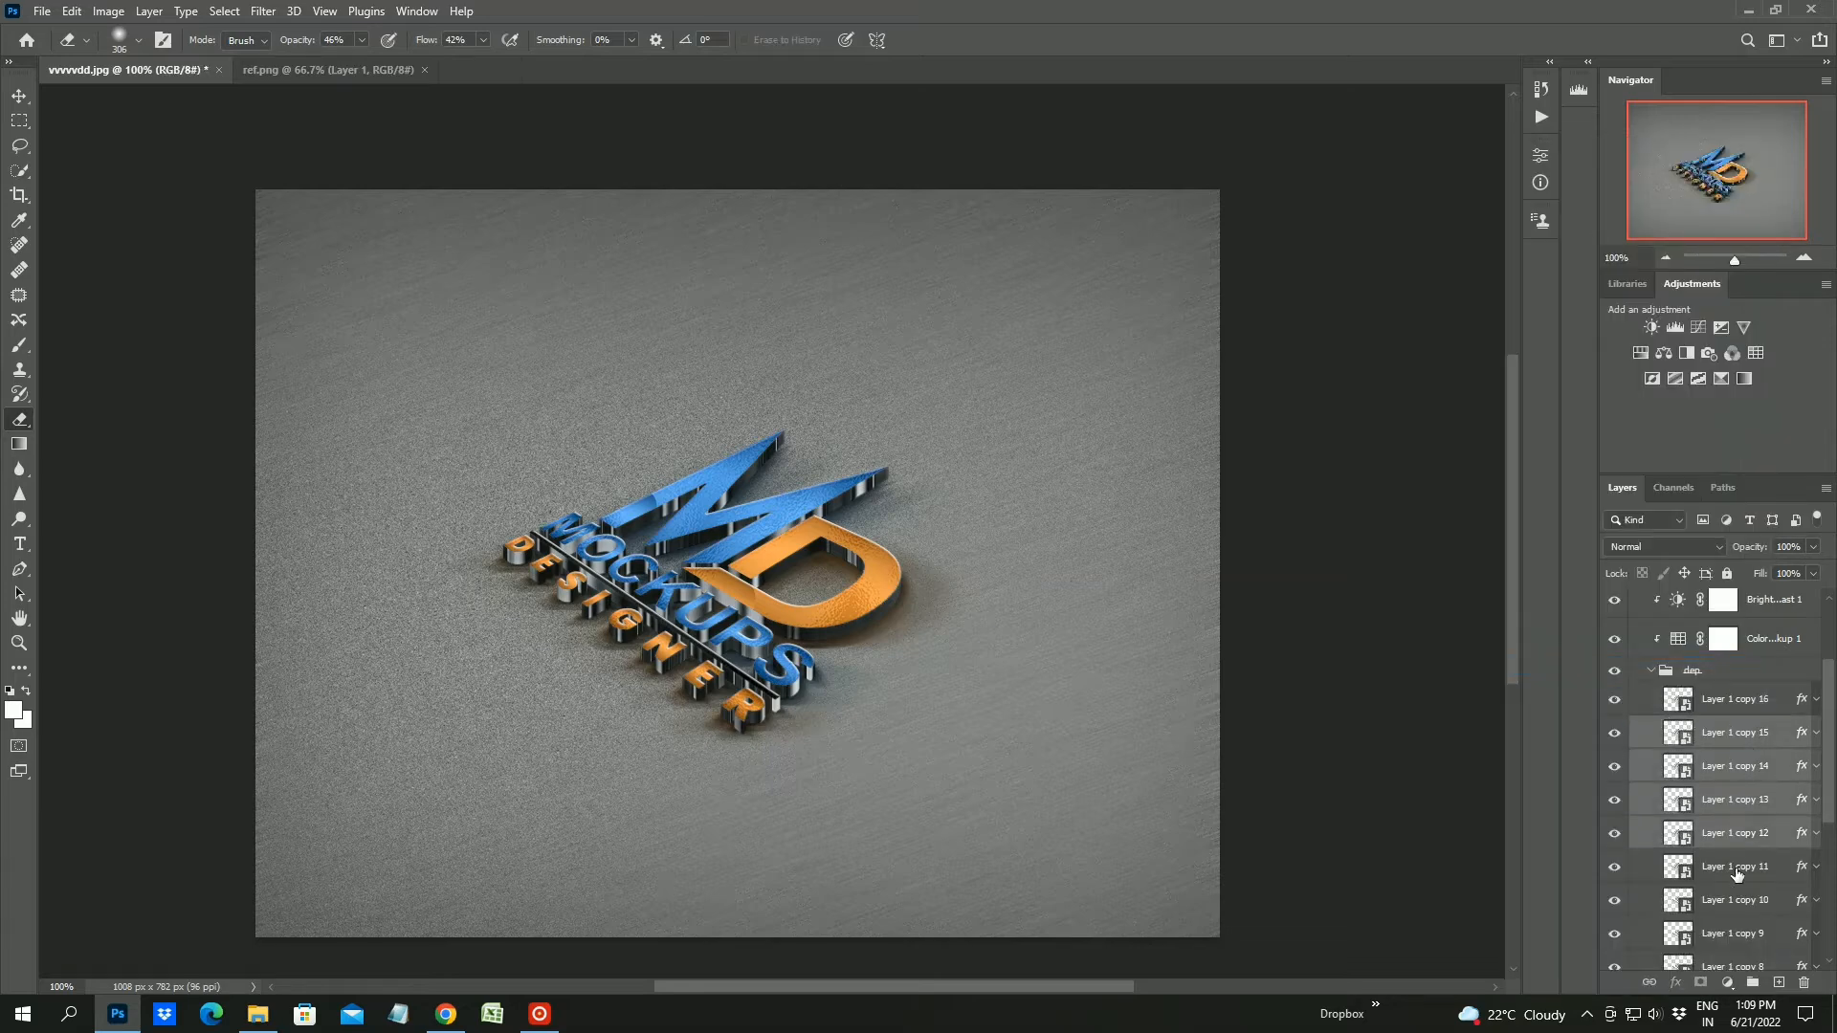
left_click(1733, 869, "ctrl")
left_click(1732, 899, "ctrl")
left_click_drag(1834, 775, 1835, 880)
left_click(1746, 689, "ctrl")
left_click(1746, 722, "ctrl")
left_click(1746, 755, "ctrl")
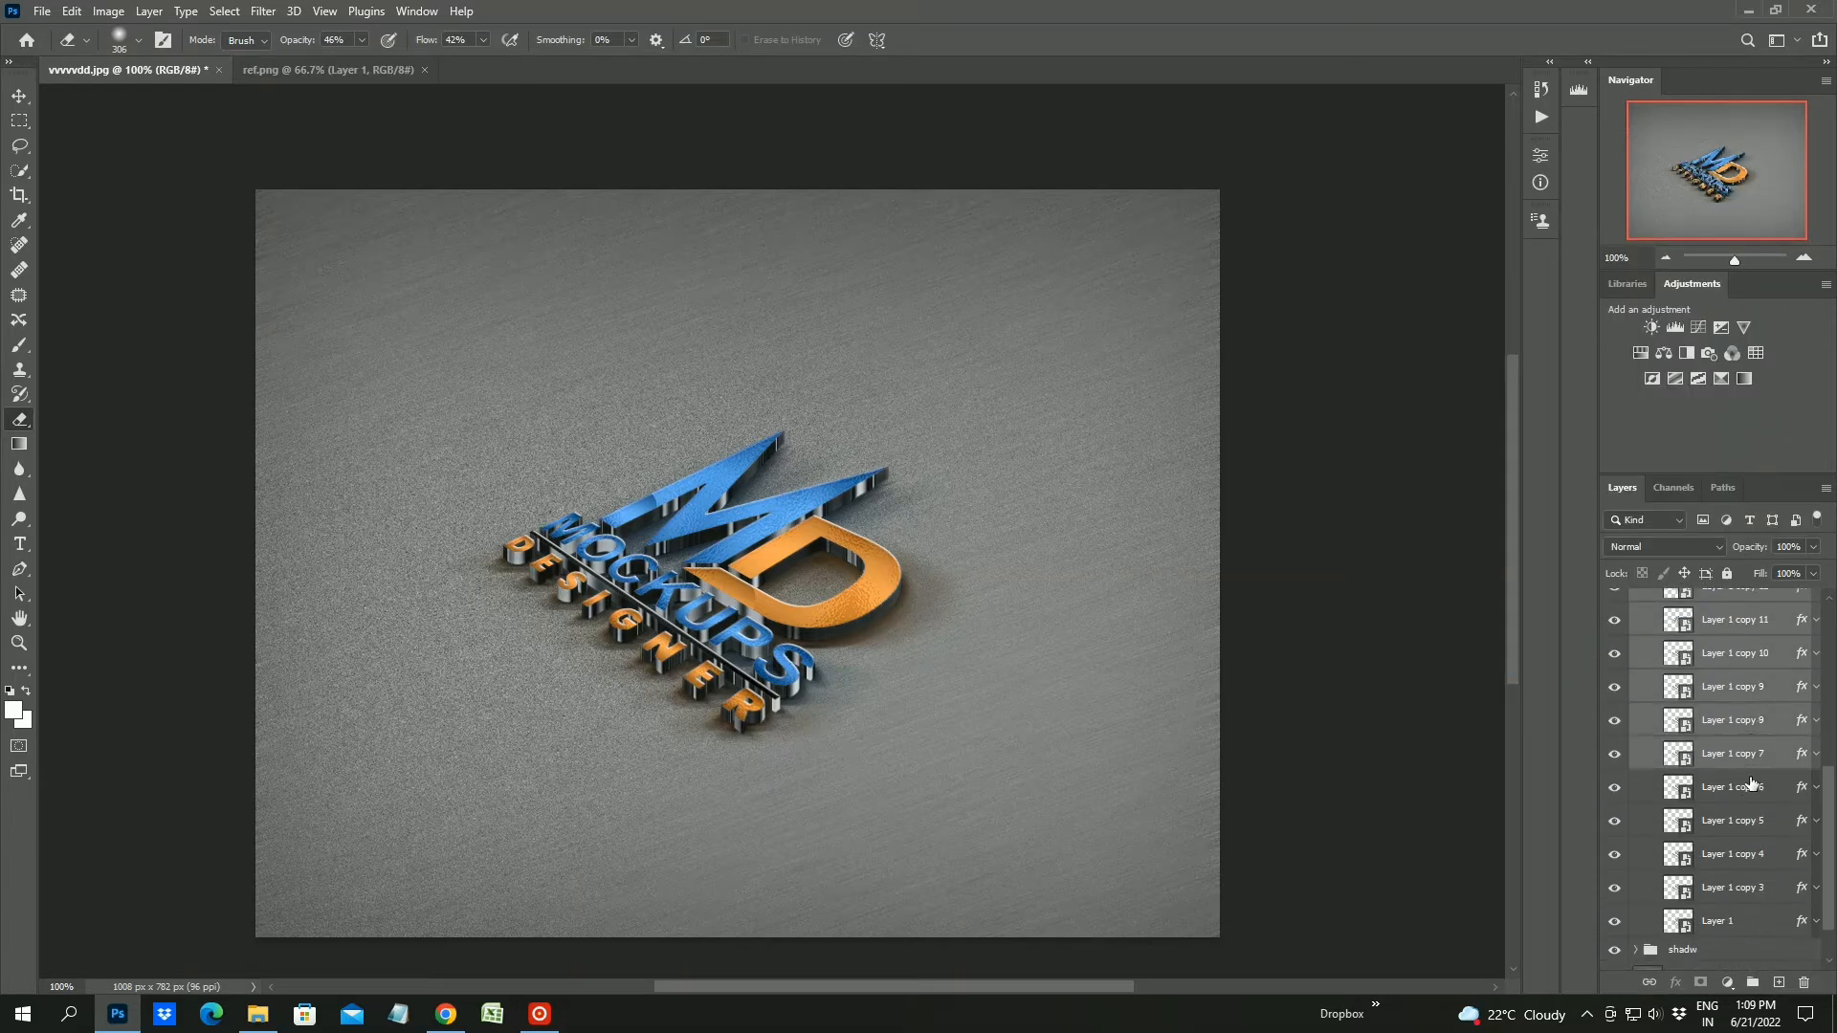
left_click(1746, 788, "ctrl")
left_click(1747, 822, "ctrl")
left_click(1746, 854, "ctrl")
left_click(1746, 888, "ctrl")
left_click(1743, 924, "ctrl")
right_click(1742, 890)
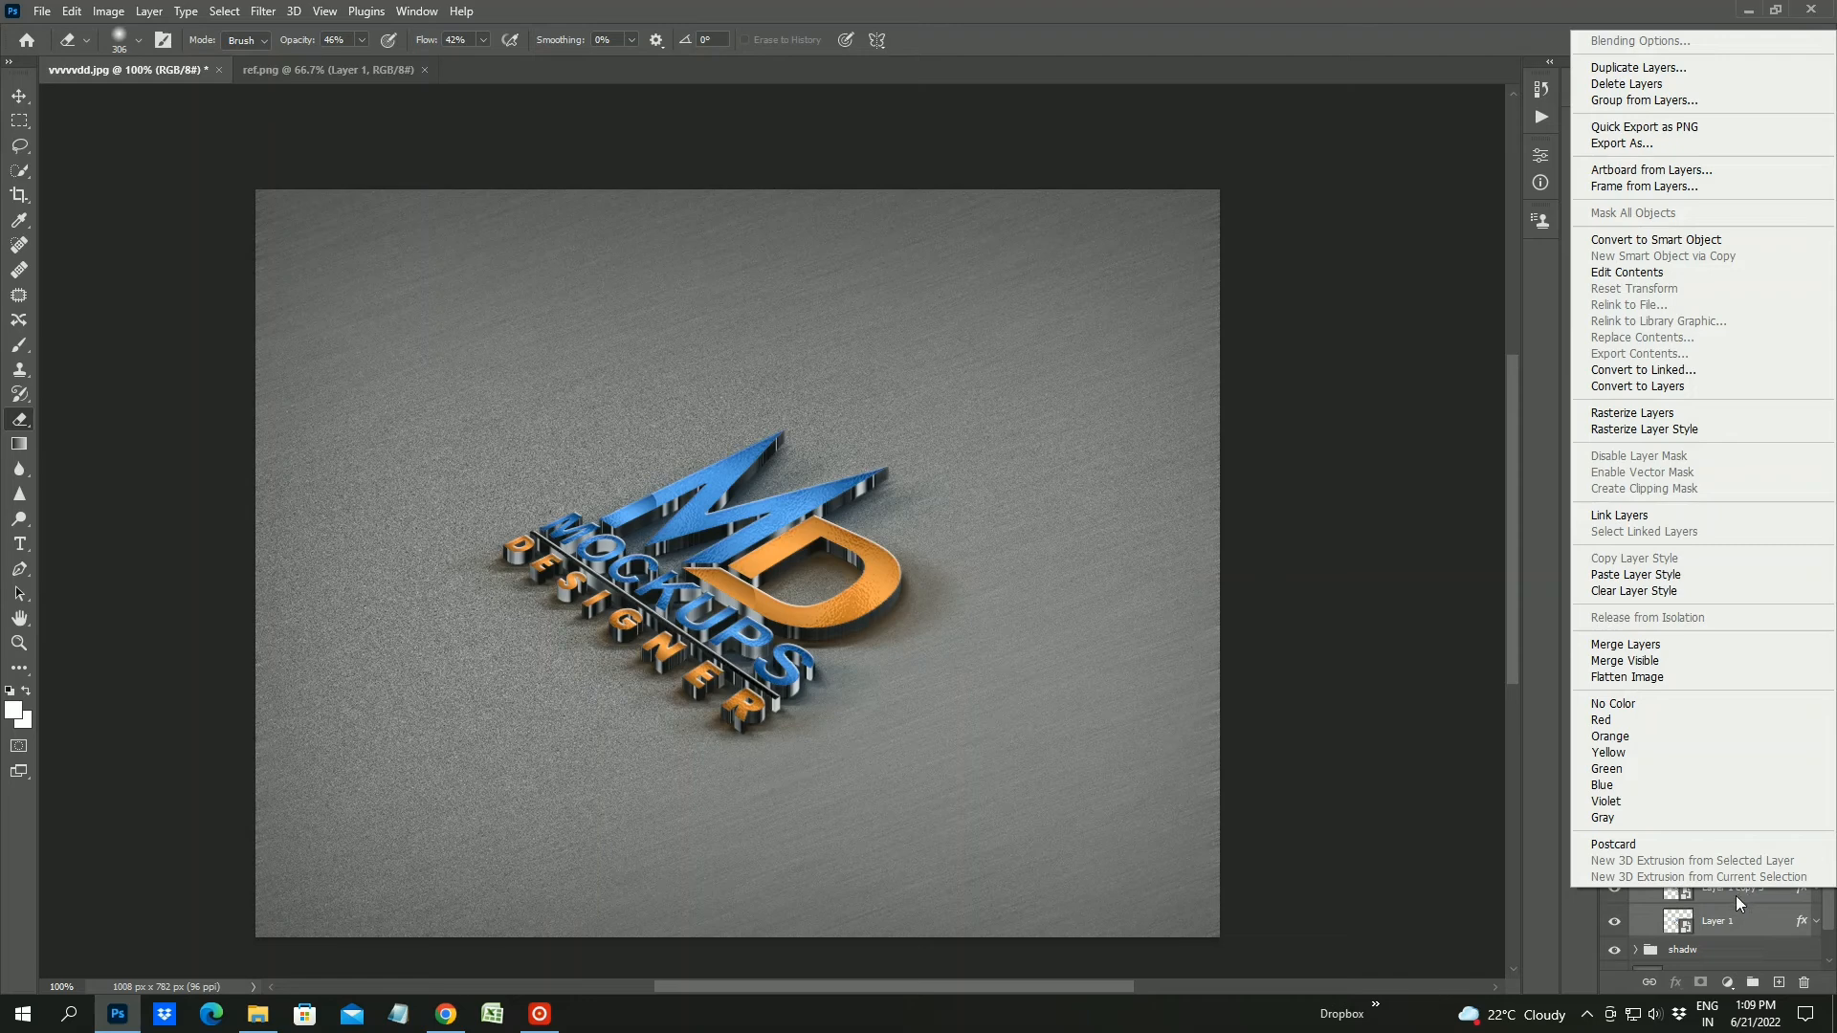
left_click(1738, 919)
left_click(1749, 919, "ctrl")
right_click(1760, 887)
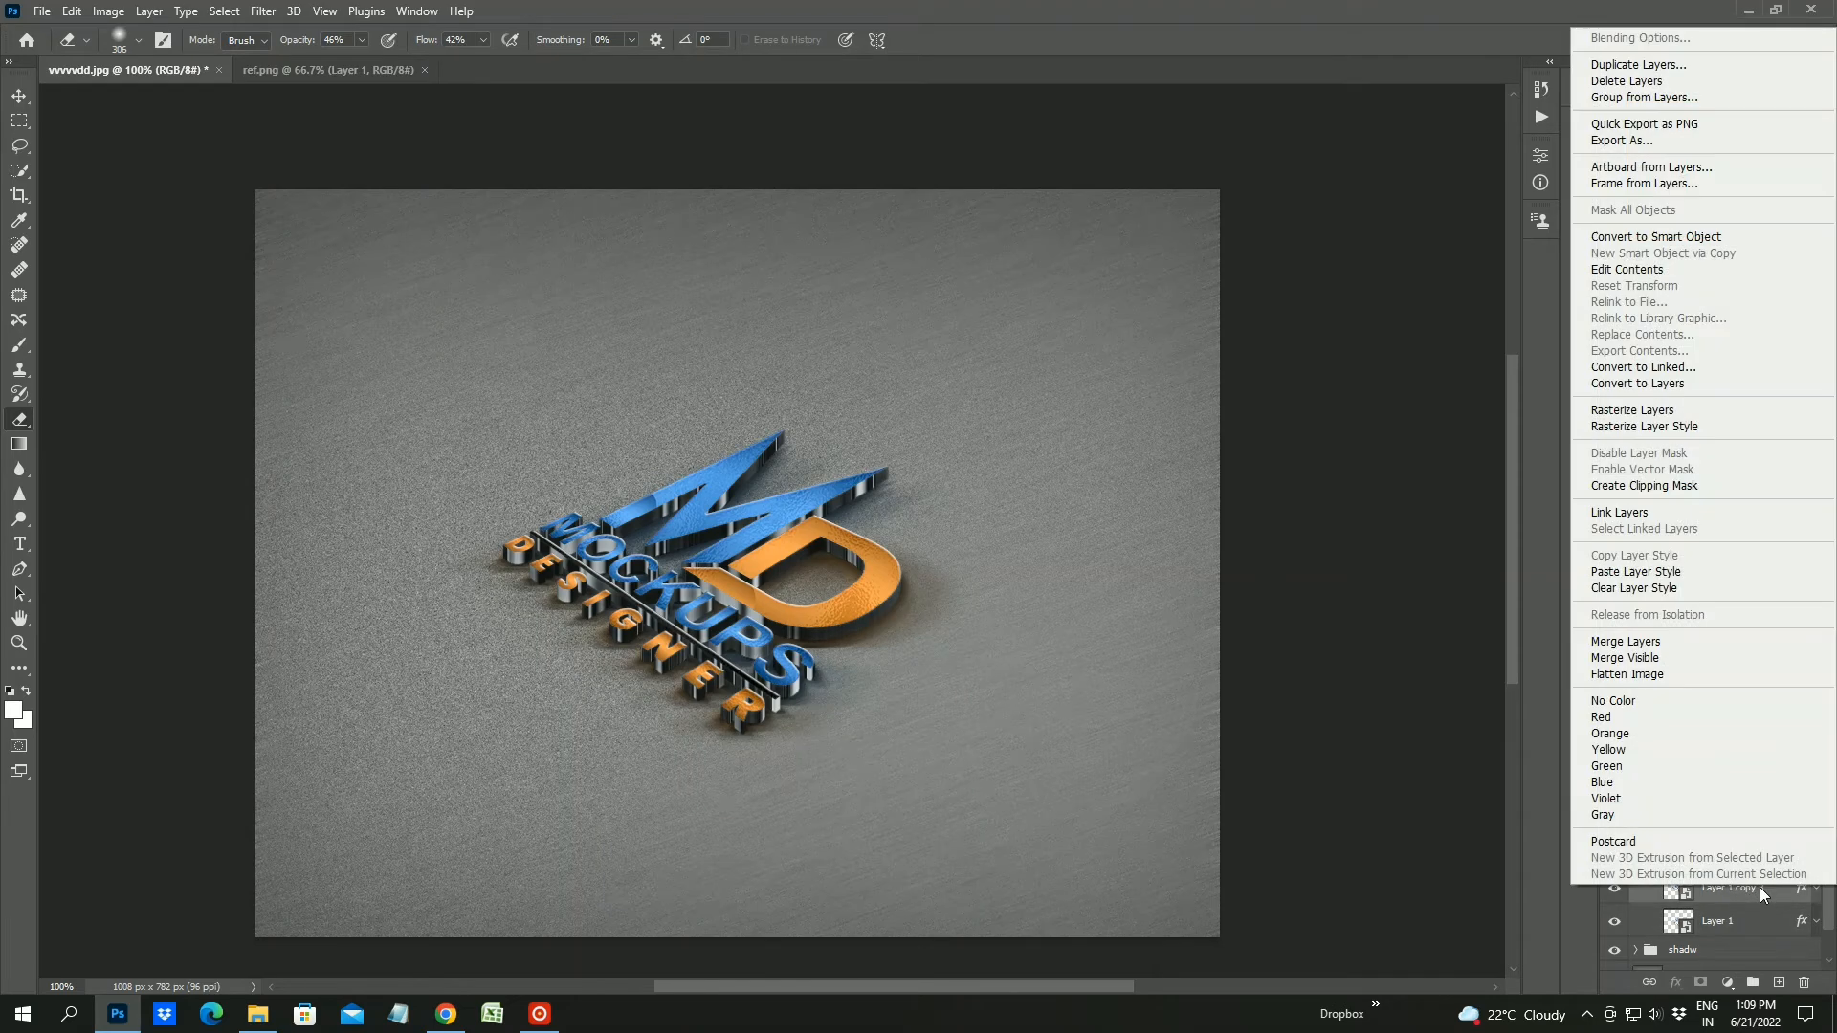
left_click(1646, 571)
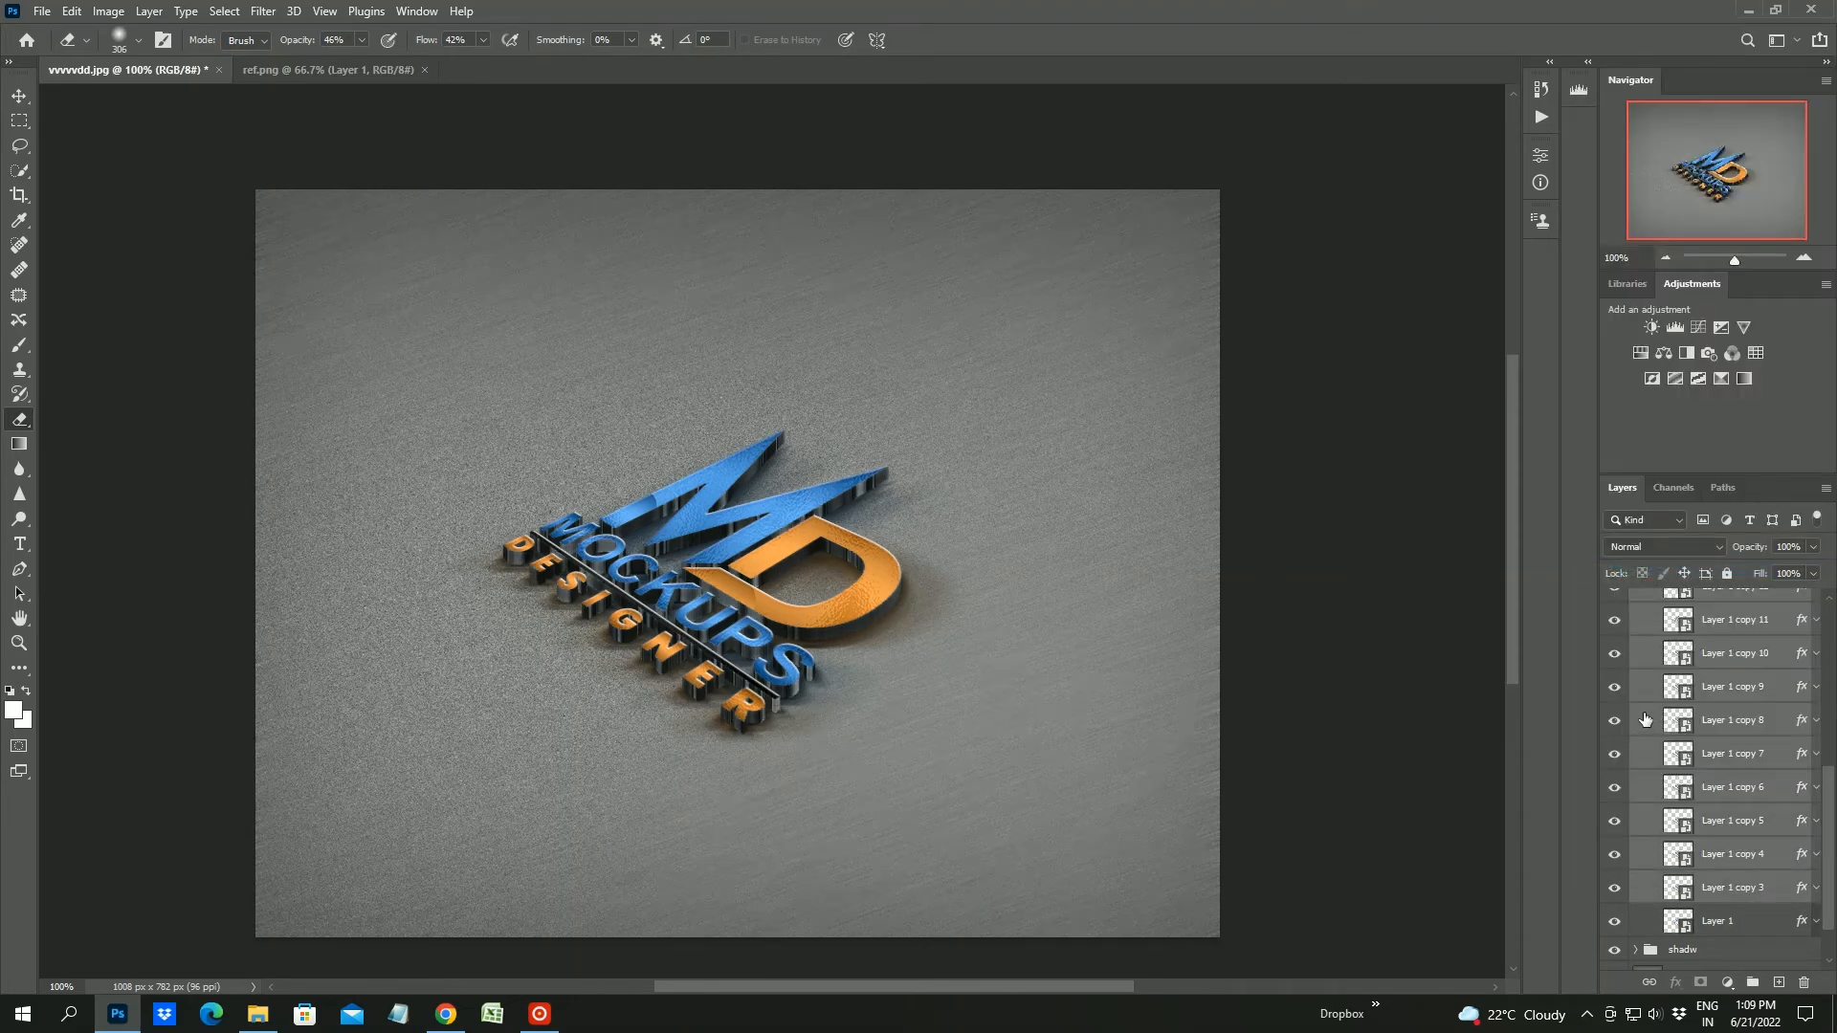
left_click_drag(1830, 891, 1827, 722)
left_click(1650, 809)
left_click(1650, 801)
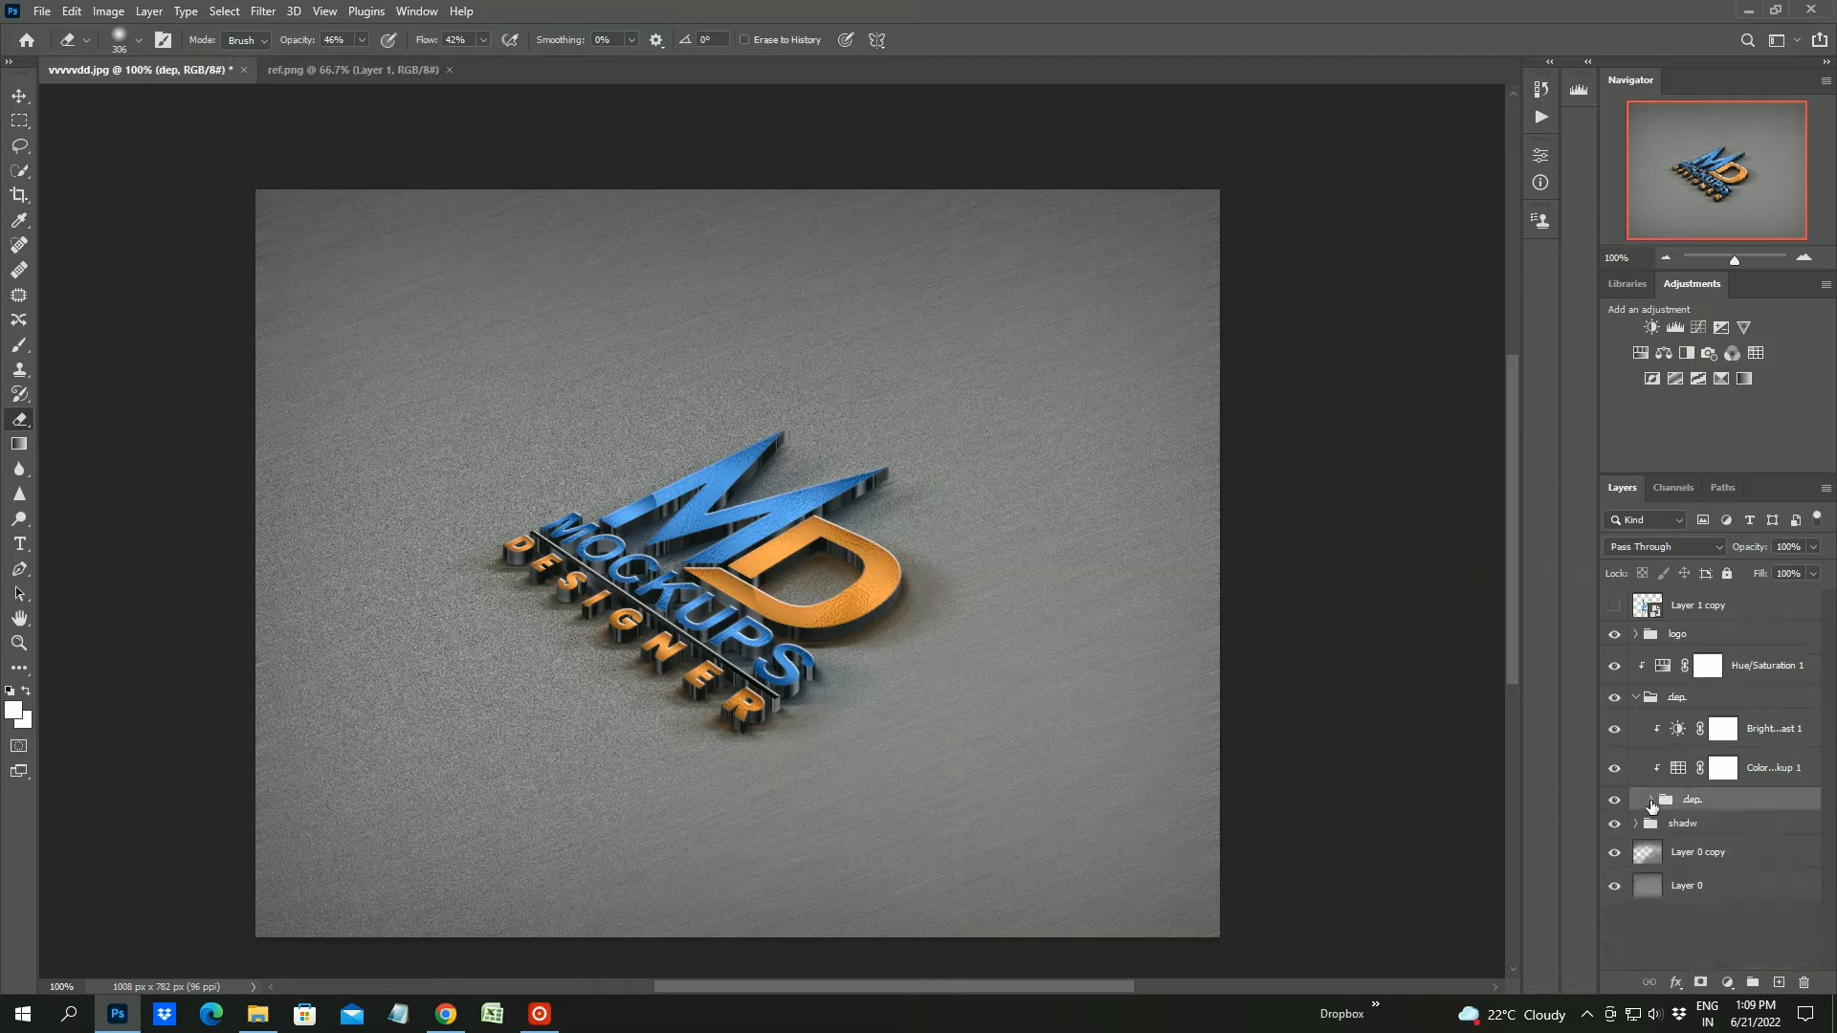
Check the dep group without its adjustments, then delete its Color Lookup adjustment and collapse the outer group
left_click(1613, 769)
left_click(1615, 730)
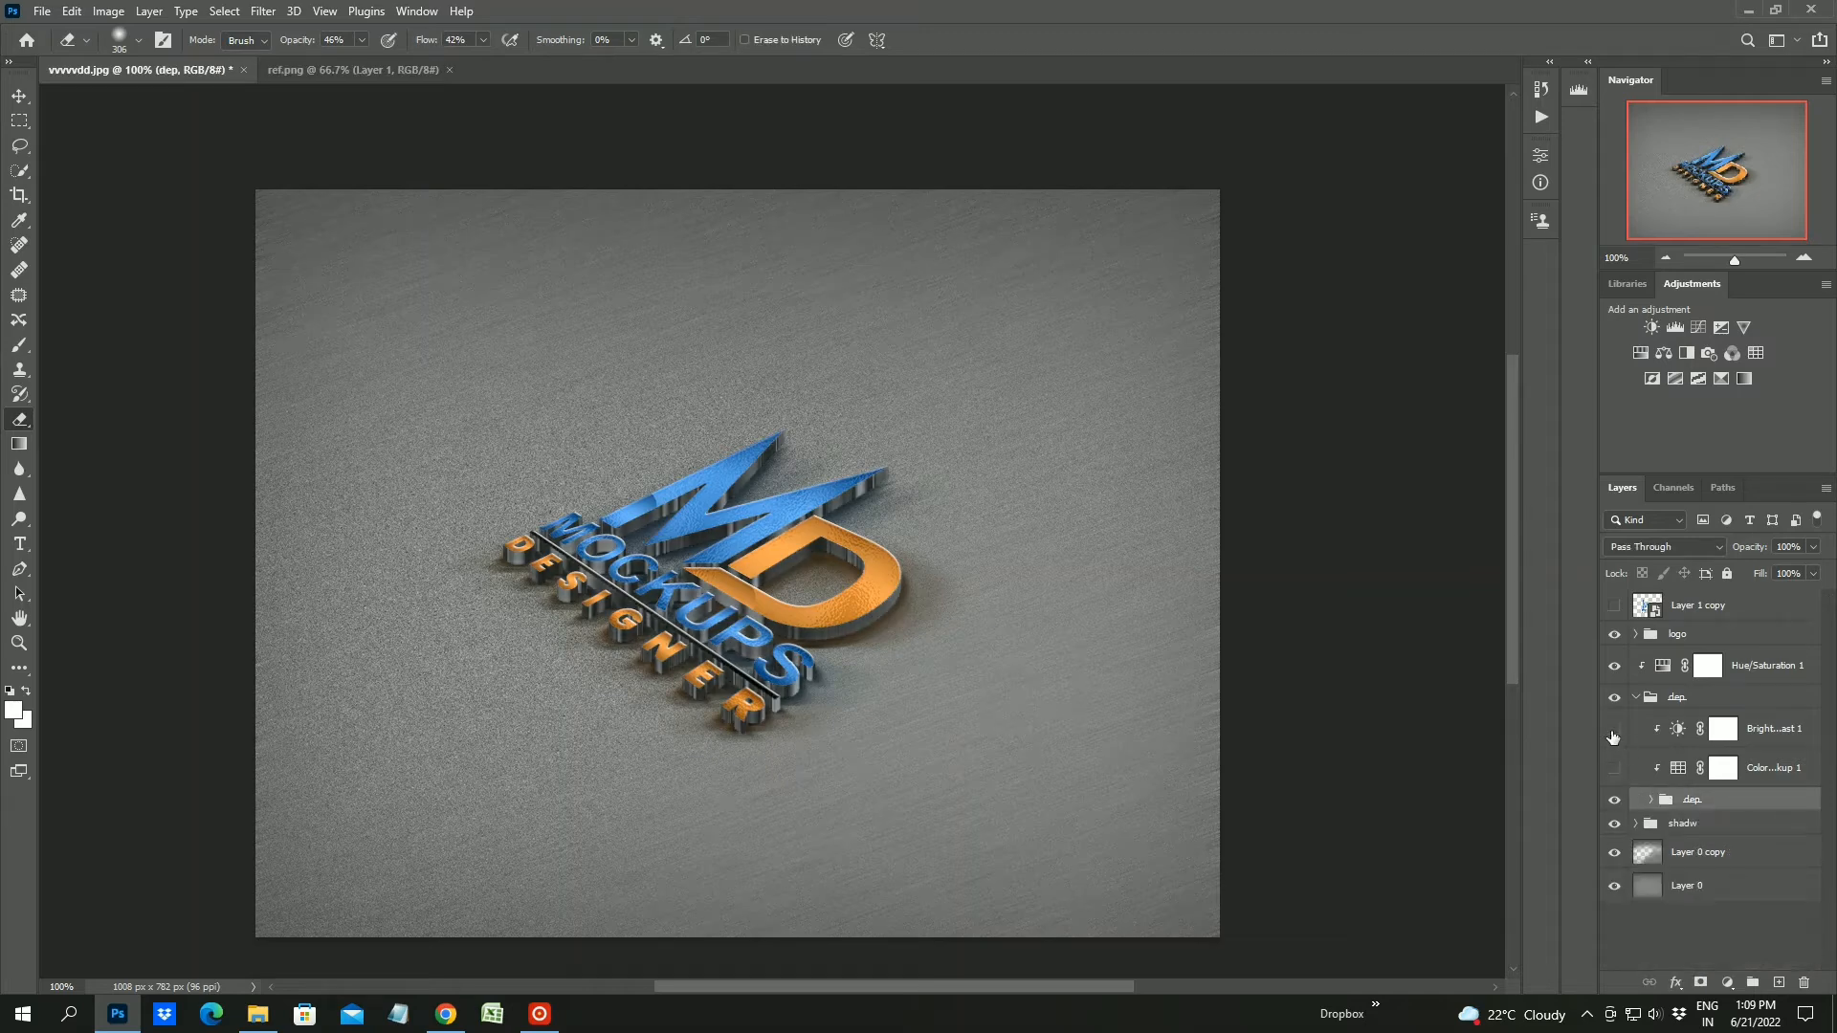
left_click(1614, 730)
left_click(1684, 777)
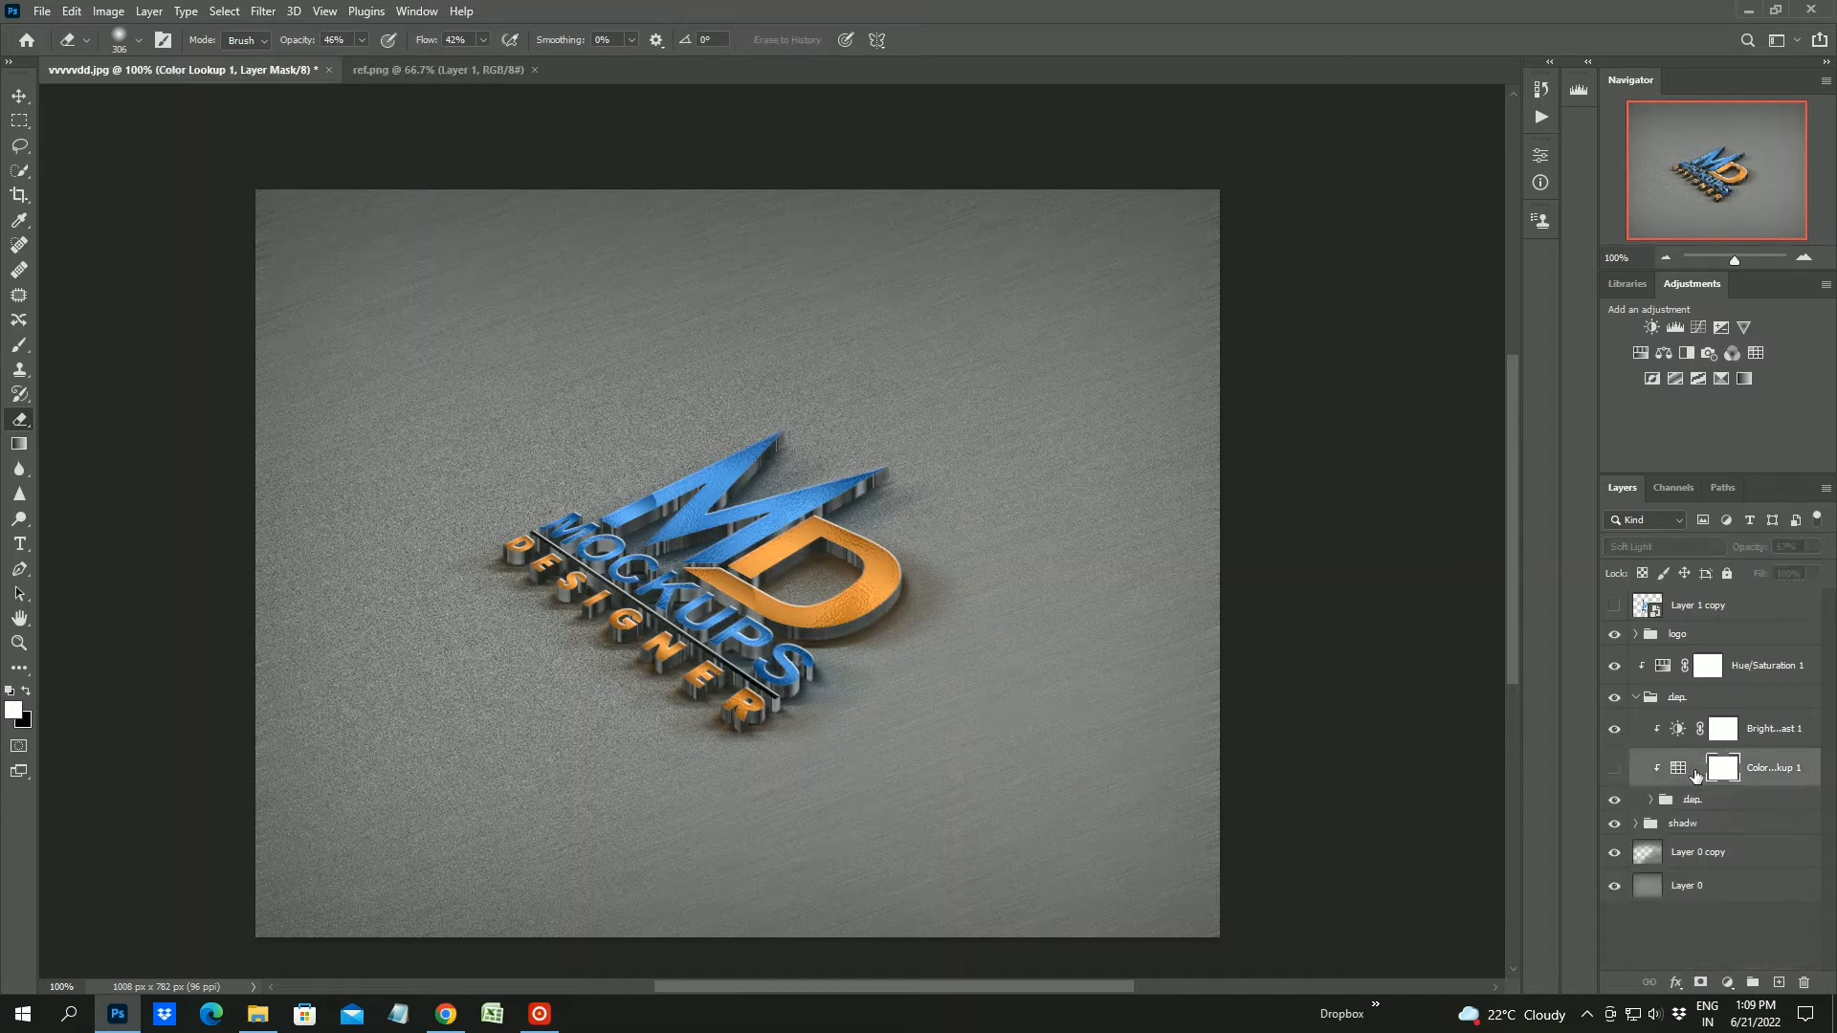
left_click(1653, 700)
left_click(1637, 697)
left_click(1720, 870)
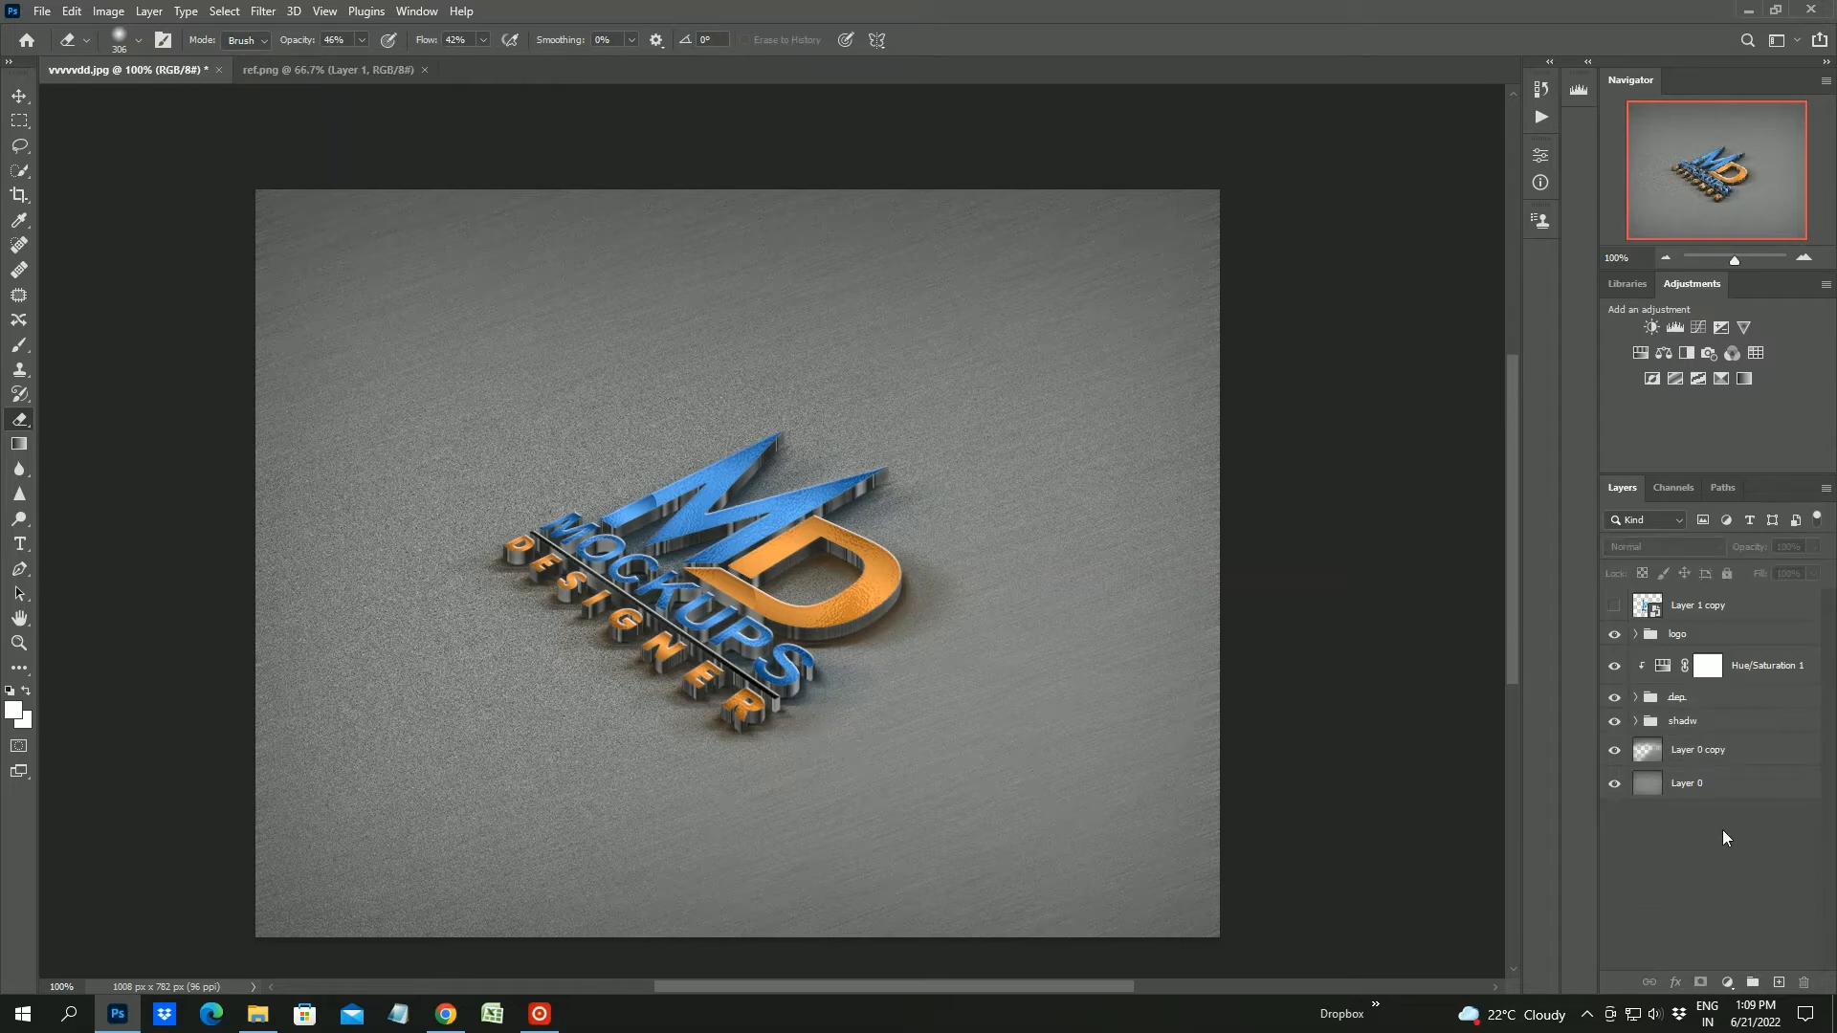
Set the Bevel & Emboss Soften of Layer 1 copy 16 to 2 px and copy its layer style
left_click(1635, 697)
left_click(1651, 760)
scroll(1645, 716, "down", 2)
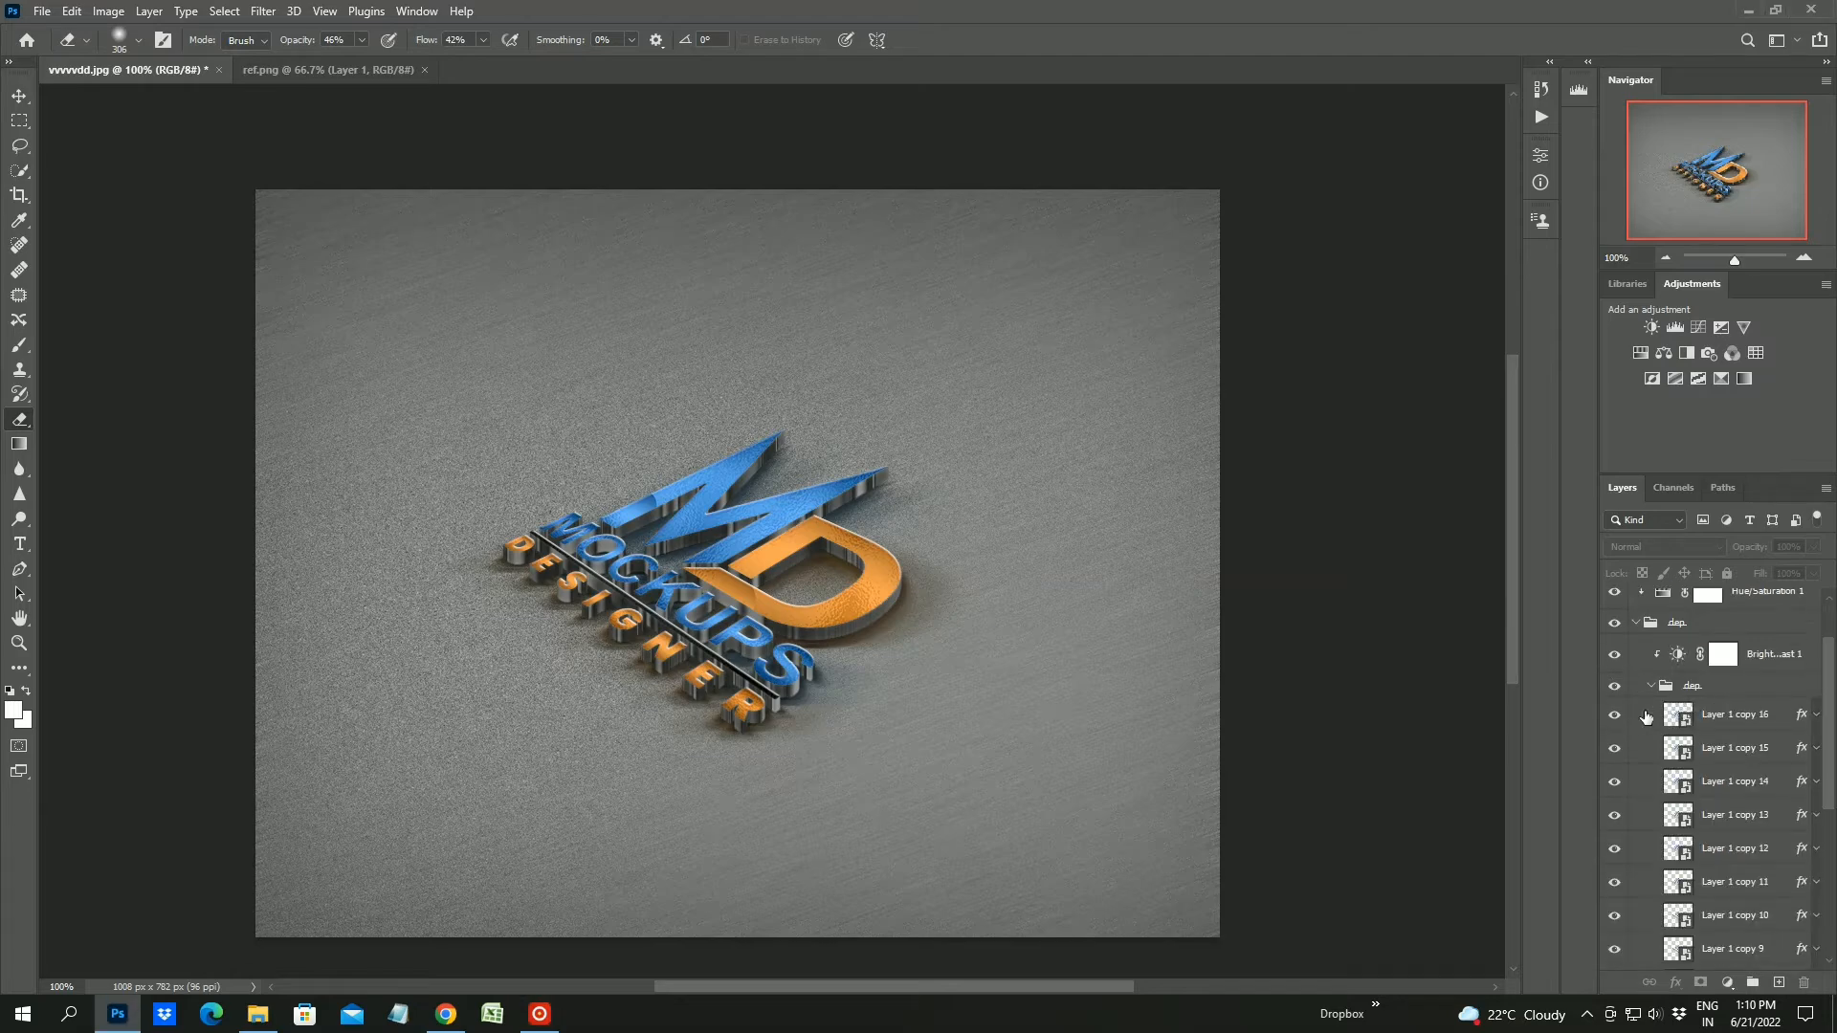
double_click(1646, 717)
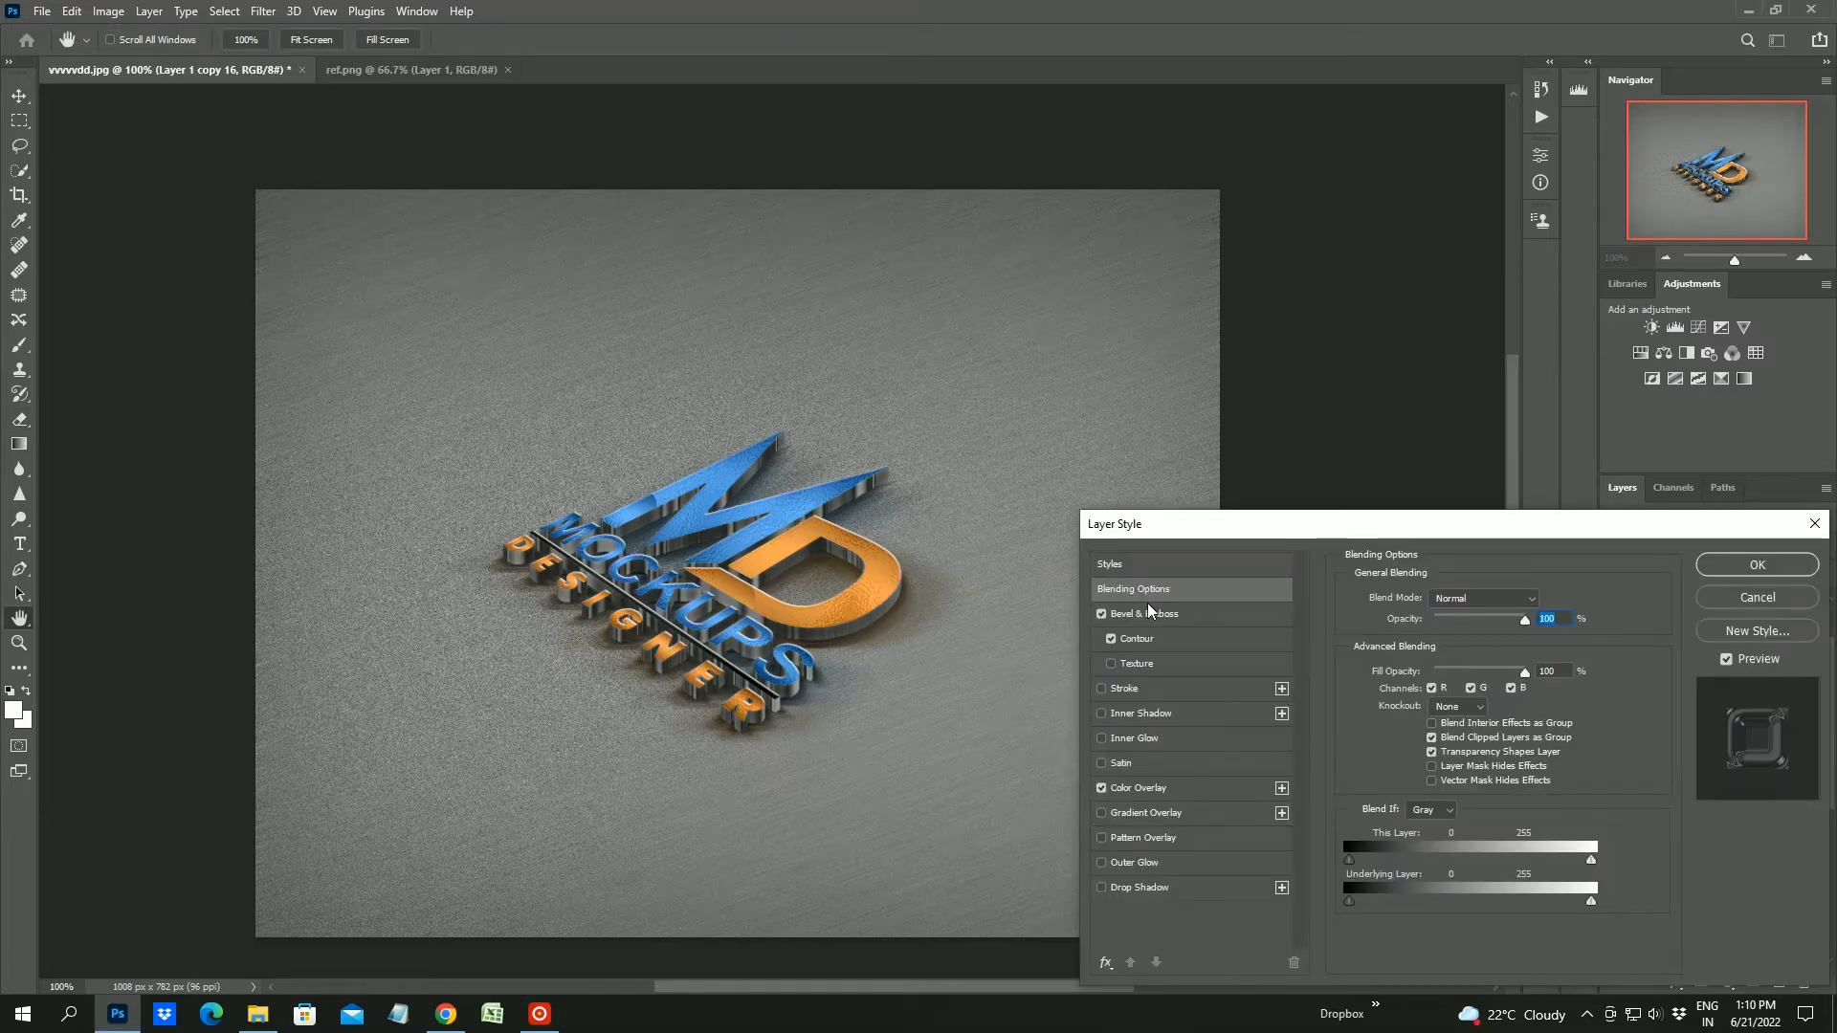
left_click(1150, 613)
left_click_drag(1425, 698, 1388, 697)
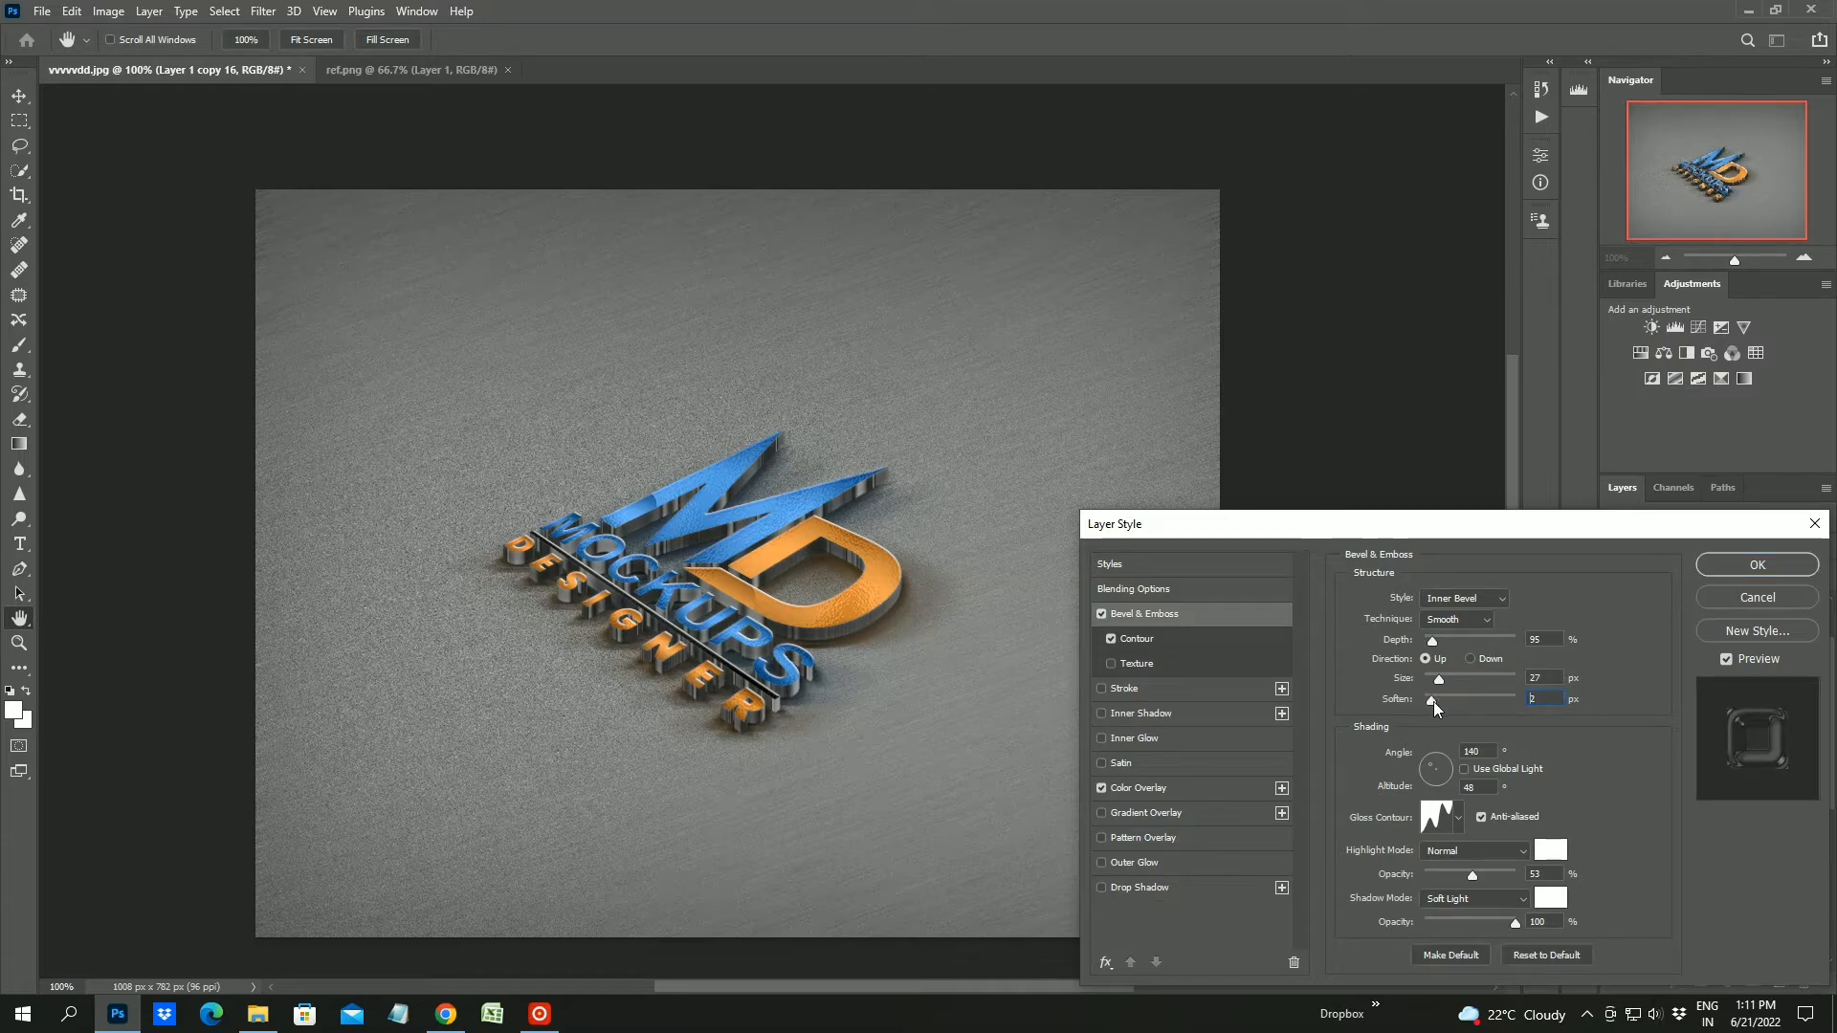
key("e")
left_click(1745, 565)
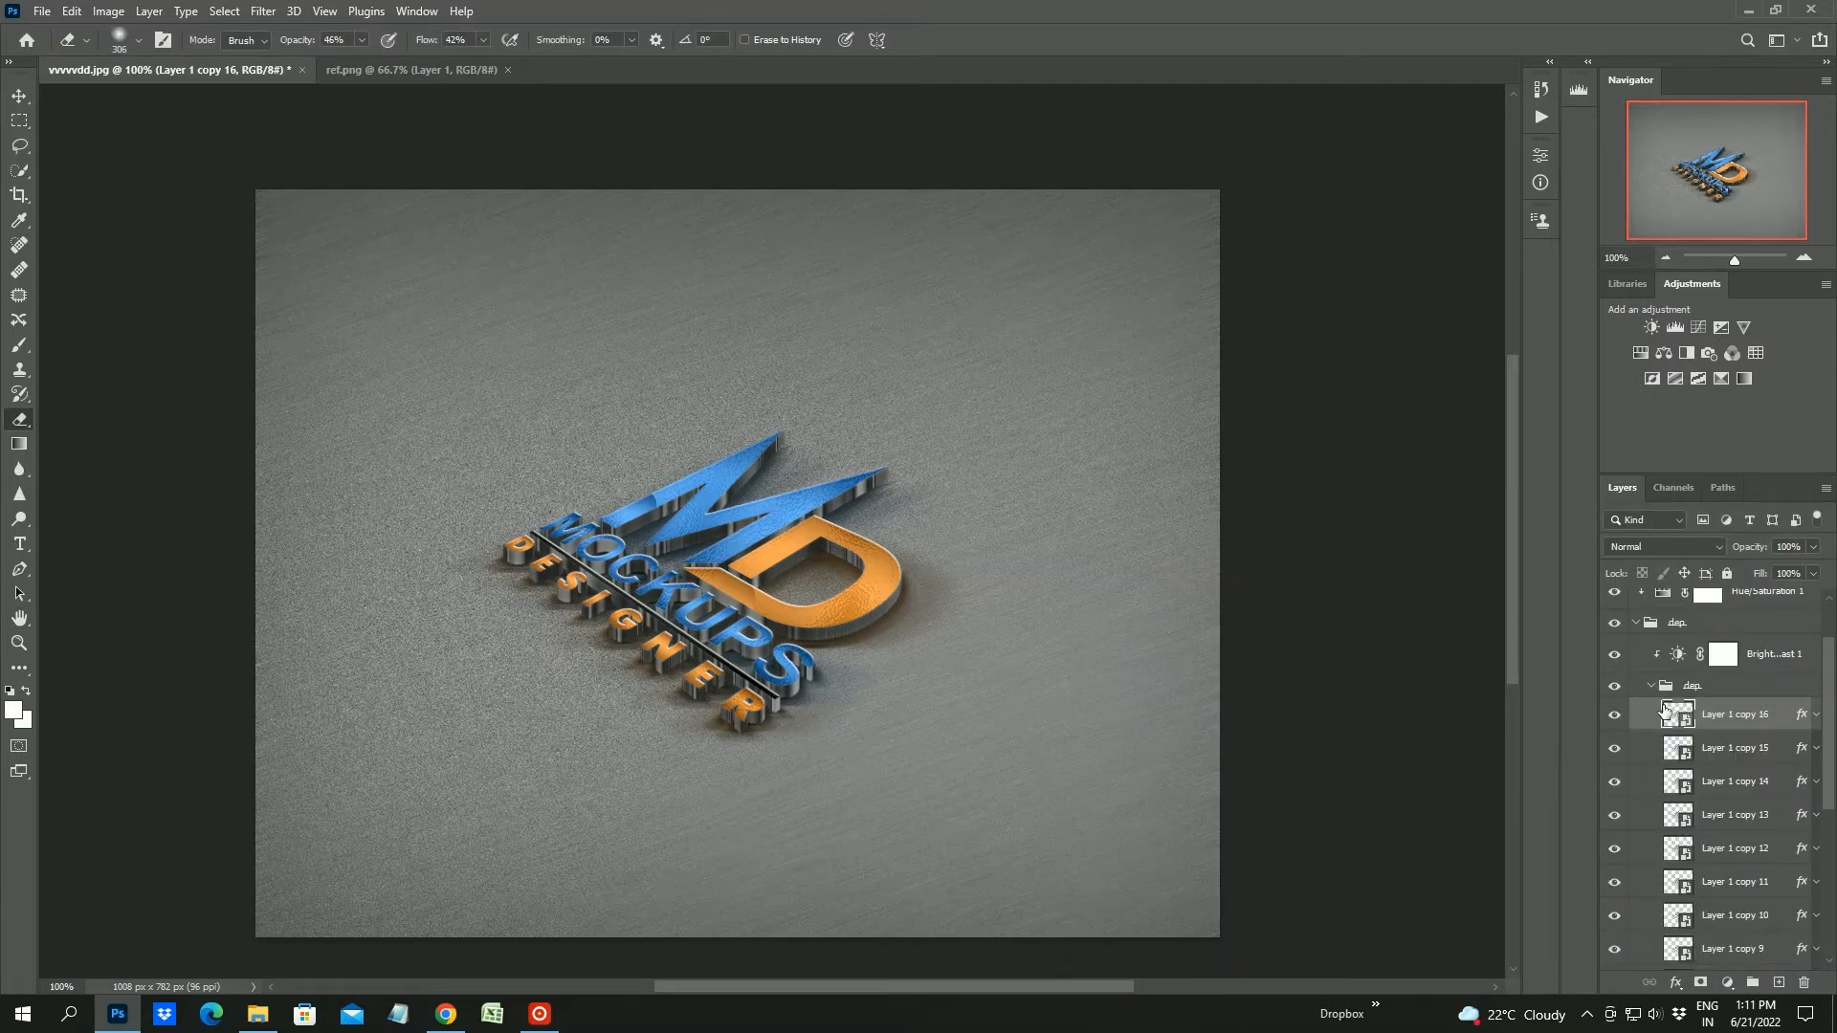
right_click(1660, 711)
left_click(1447, 667)
left_click(1756, 759, "ctrl")
left_click(1753, 787, "ctrl")
left_click(1744, 819, "ctrl")
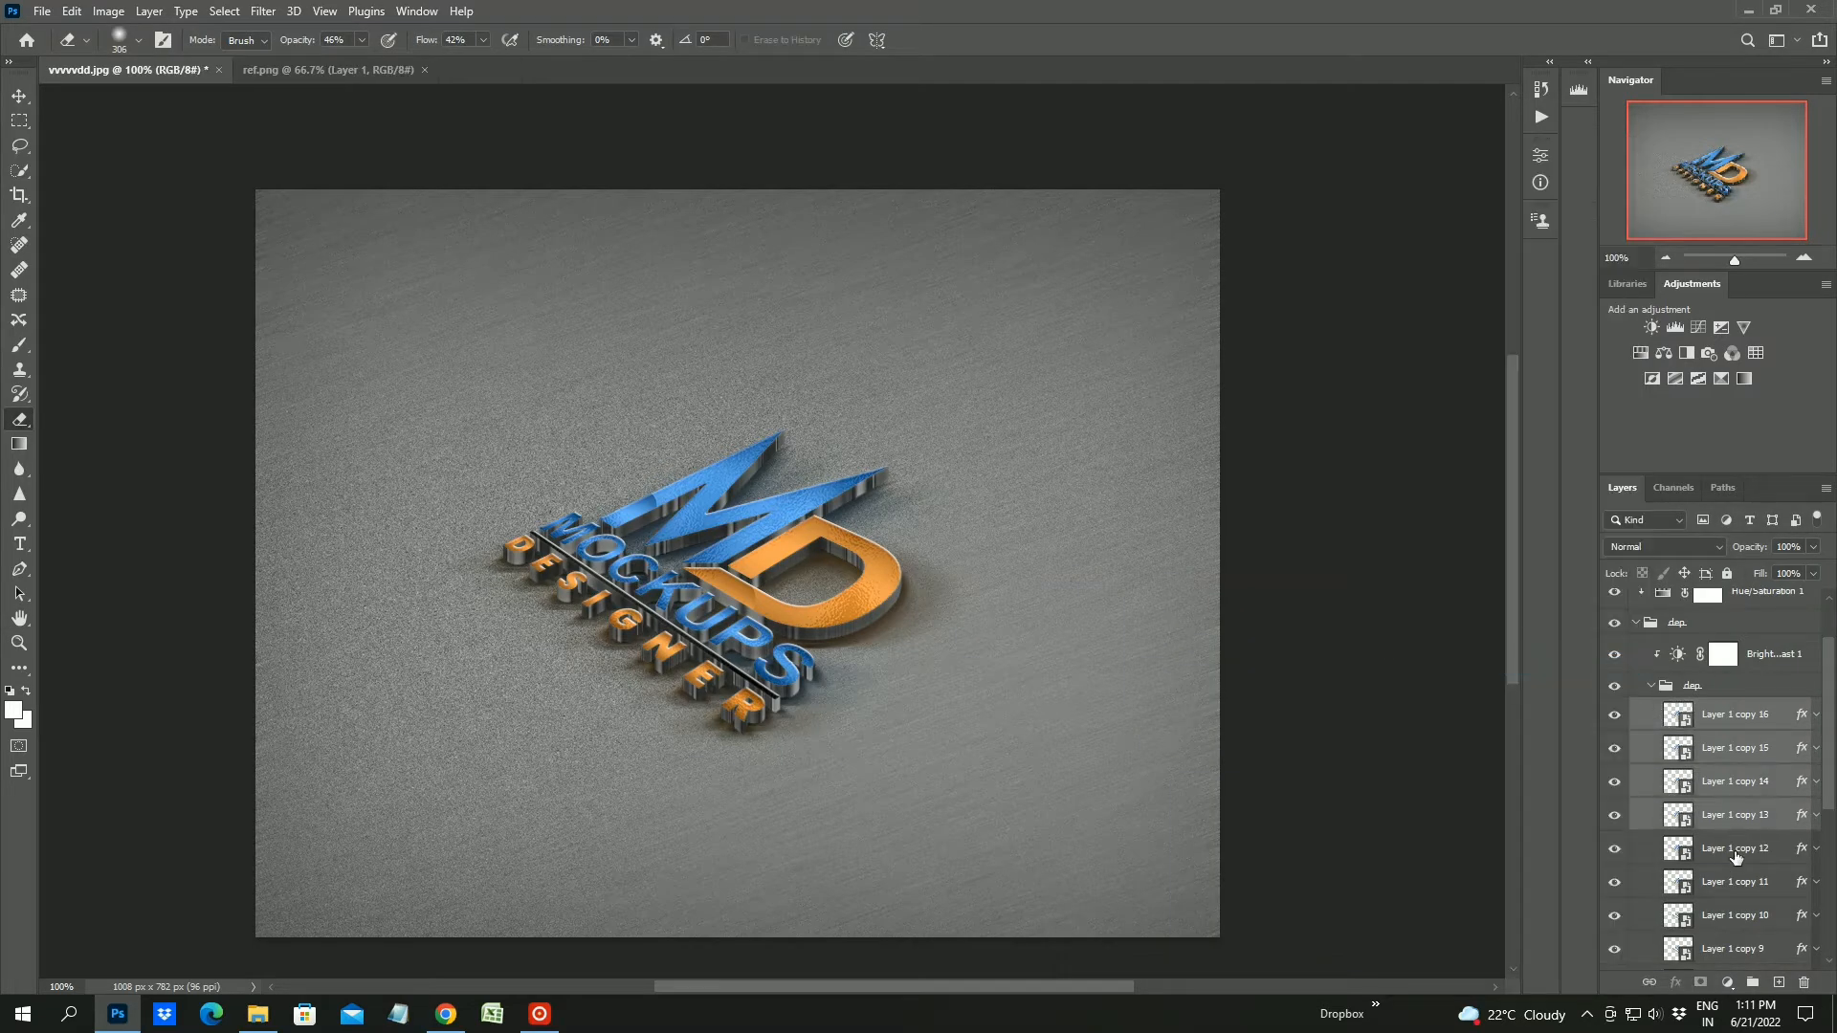
left_click(1737, 849, "ctrl")
left_click(1736, 882, "ctrl")
left_click(1736, 915, "ctrl")
scroll(1737, 916, "down", 3)
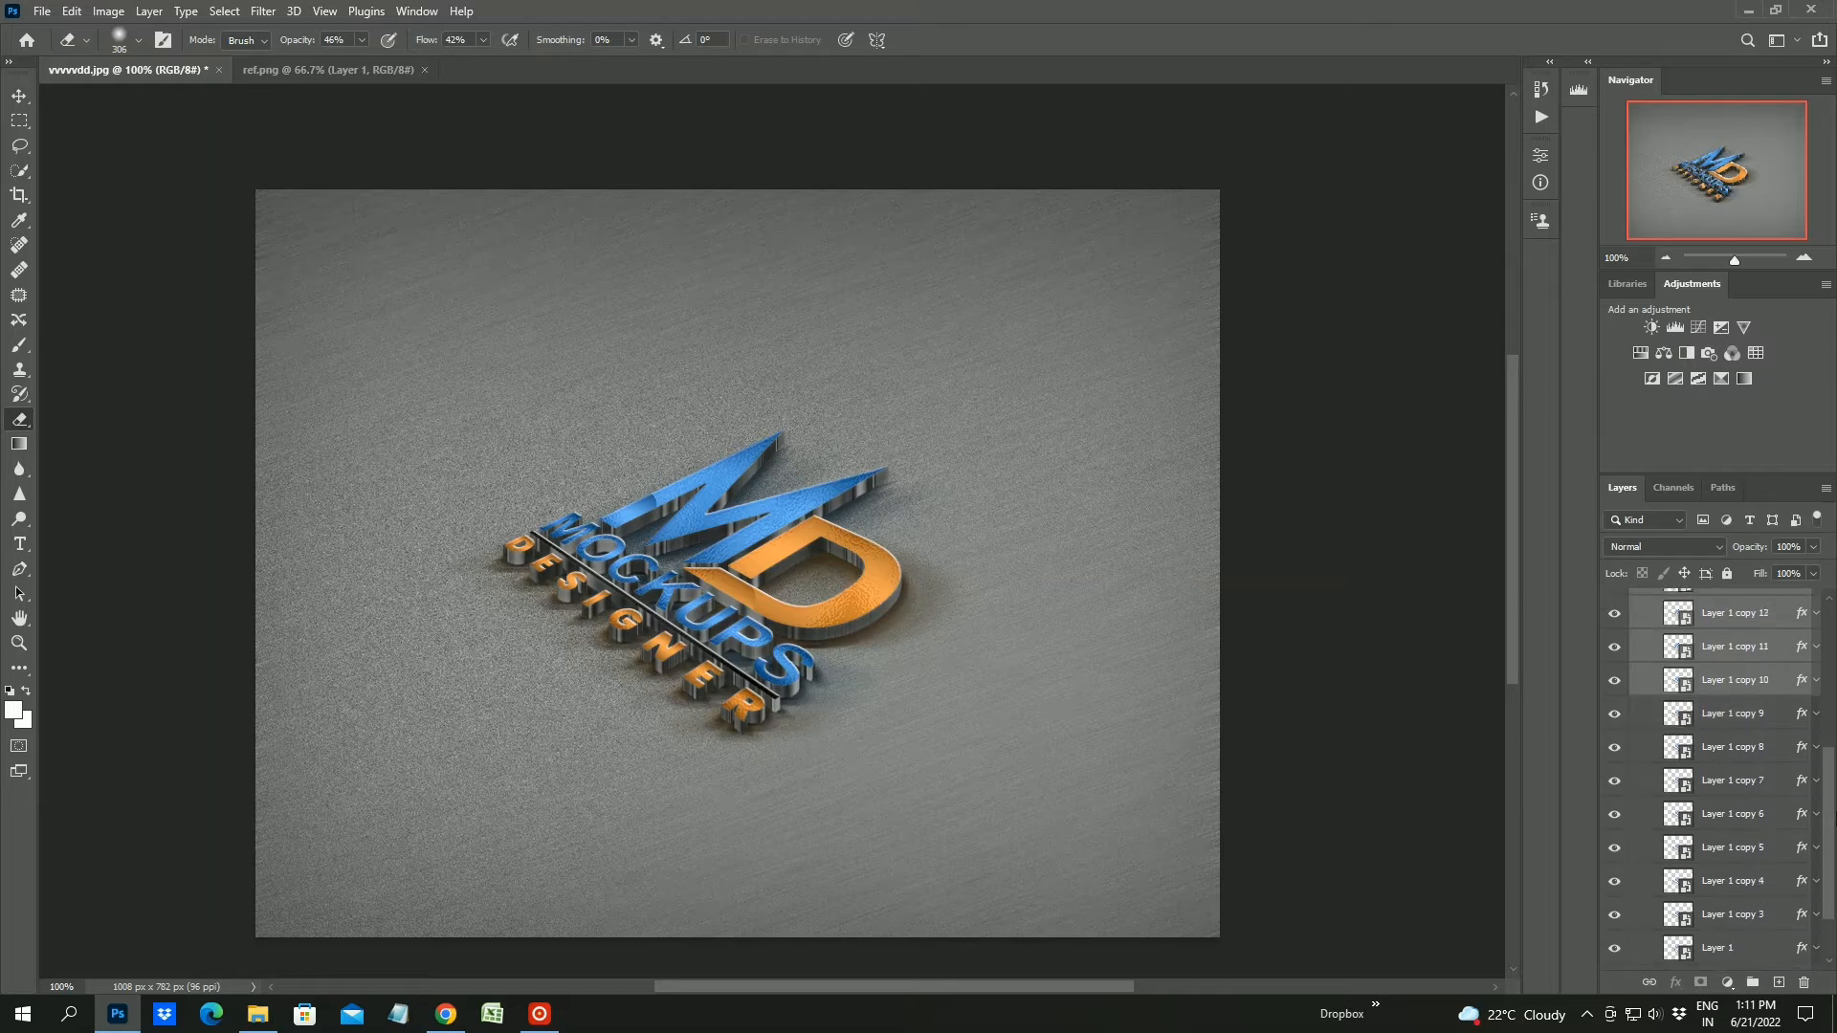
scroll(1737, 766, "down", 1)
left_click(1736, 650, "ctrl")
left_click(1740, 684, "ctrl")
left_click(1742, 718, "ctrl")
left_click(1747, 751, "ctrl")
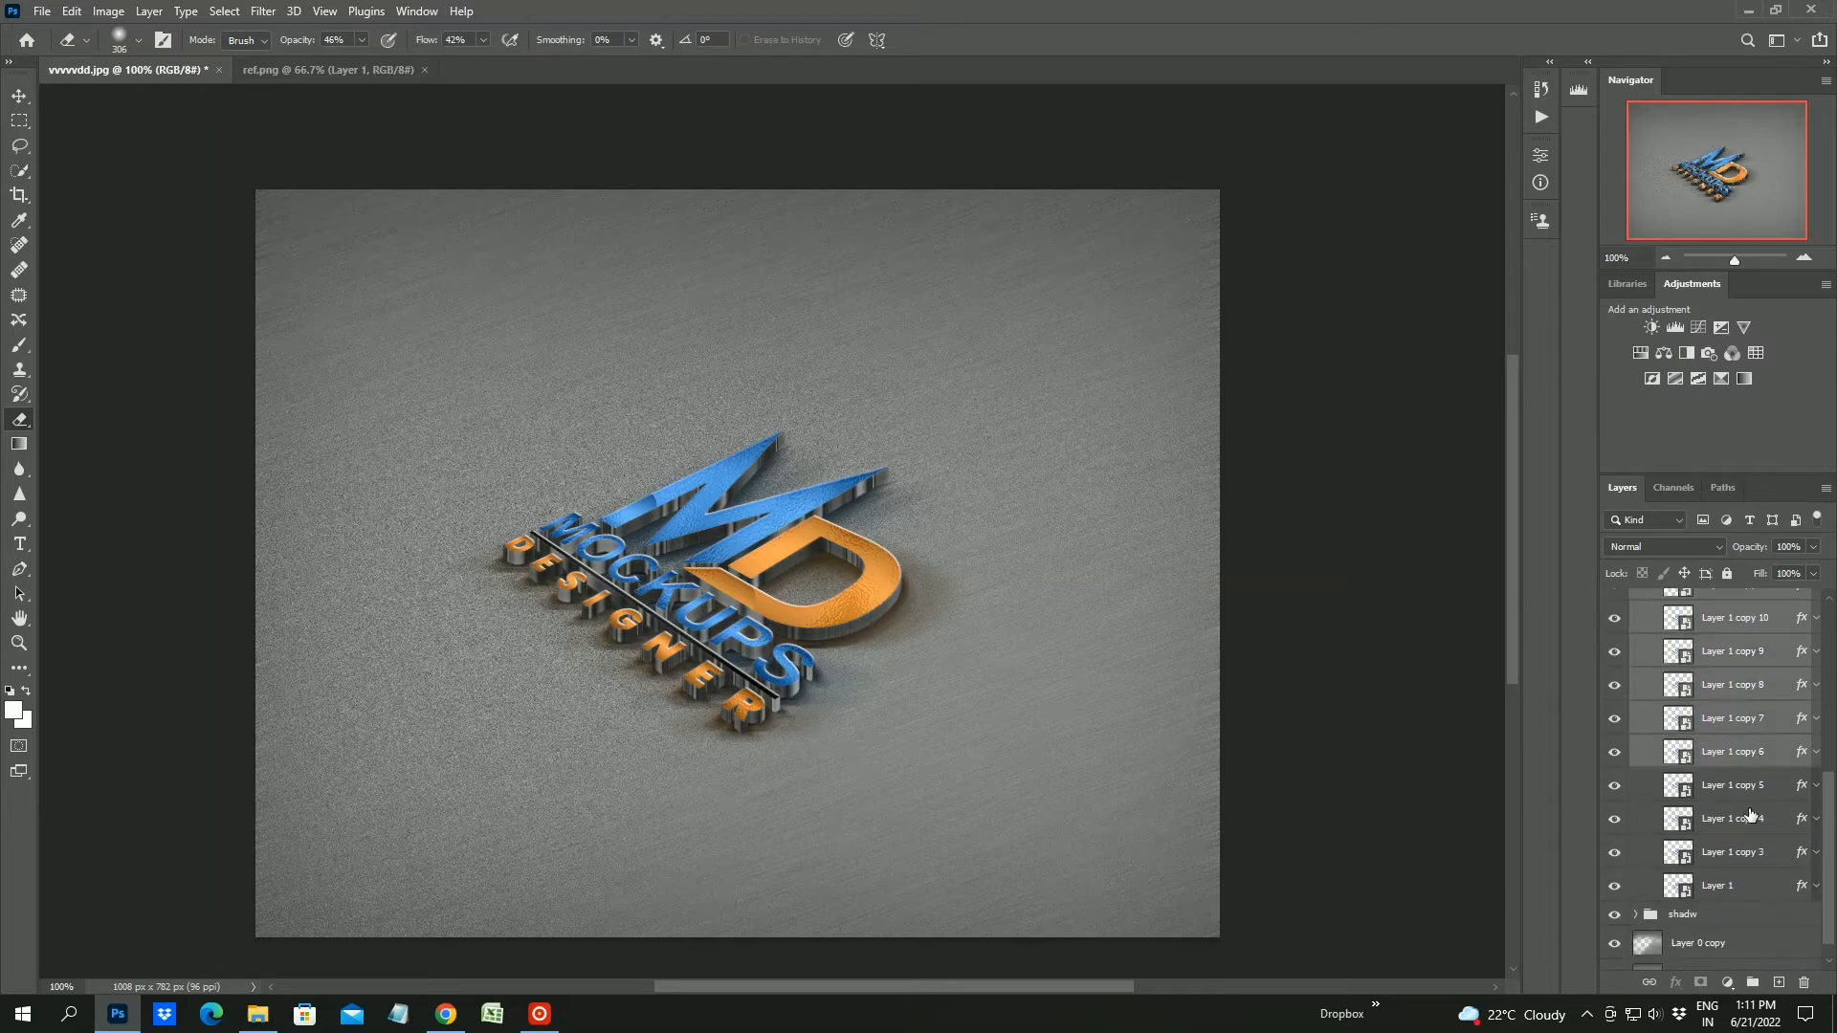
double_click(1765, 755)
left_click(1753, 595)
Paste the softened bevel style onto Layer 1 copy 3 through Layer 1 copy 16 and collapse both dep groups
left_click(1747, 785, "ctrl")
left_click(1741, 819, "ctrl")
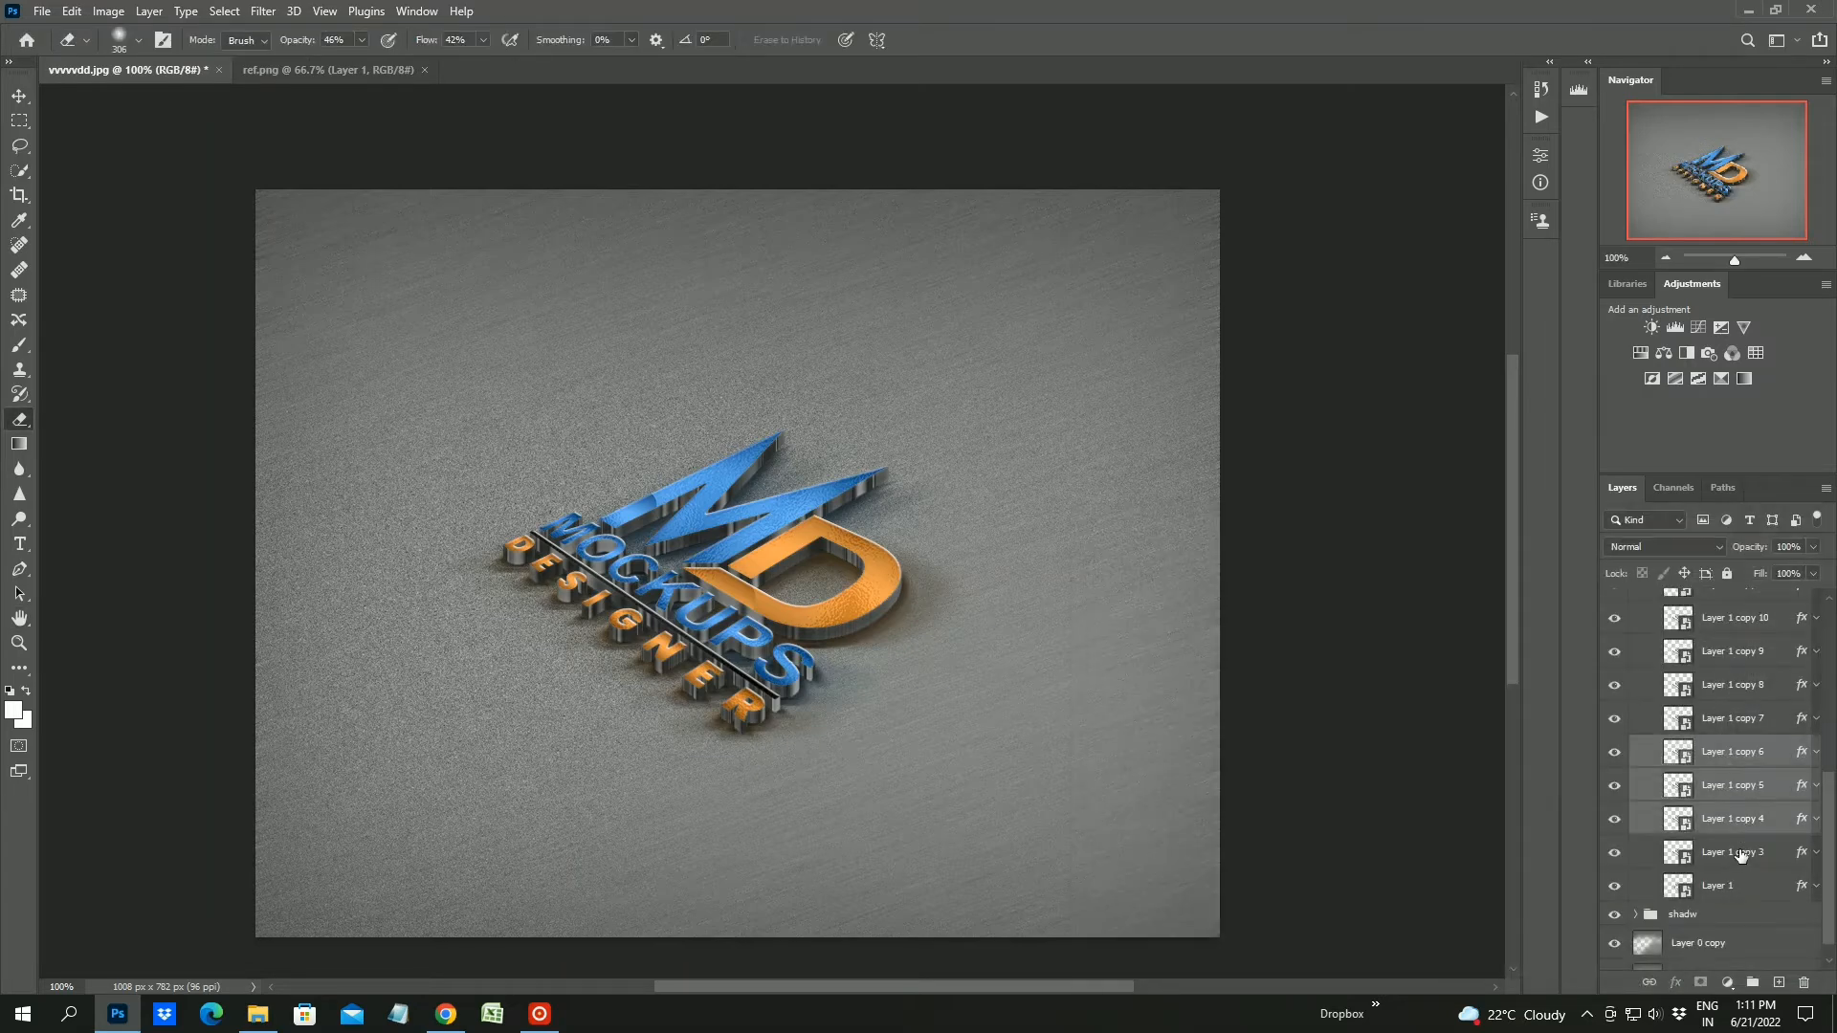
left_click(1741, 852, "ctrl")
left_click(1737, 718, "ctrl")
left_click(1737, 684, "ctrl")
left_click(1736, 651, "ctrl")
left_click(1736, 617, "ctrl")
left_click_drag(1830, 879, 1827, 756)
left_click(1737, 855, "ctrl")
left_click(1737, 822, "ctrl")
left_click(1737, 788, "ctrl")
left_click(1737, 755, "ctrl")
left_click(1737, 721, "ctrl")
left_click(1744, 688, "ctrl")
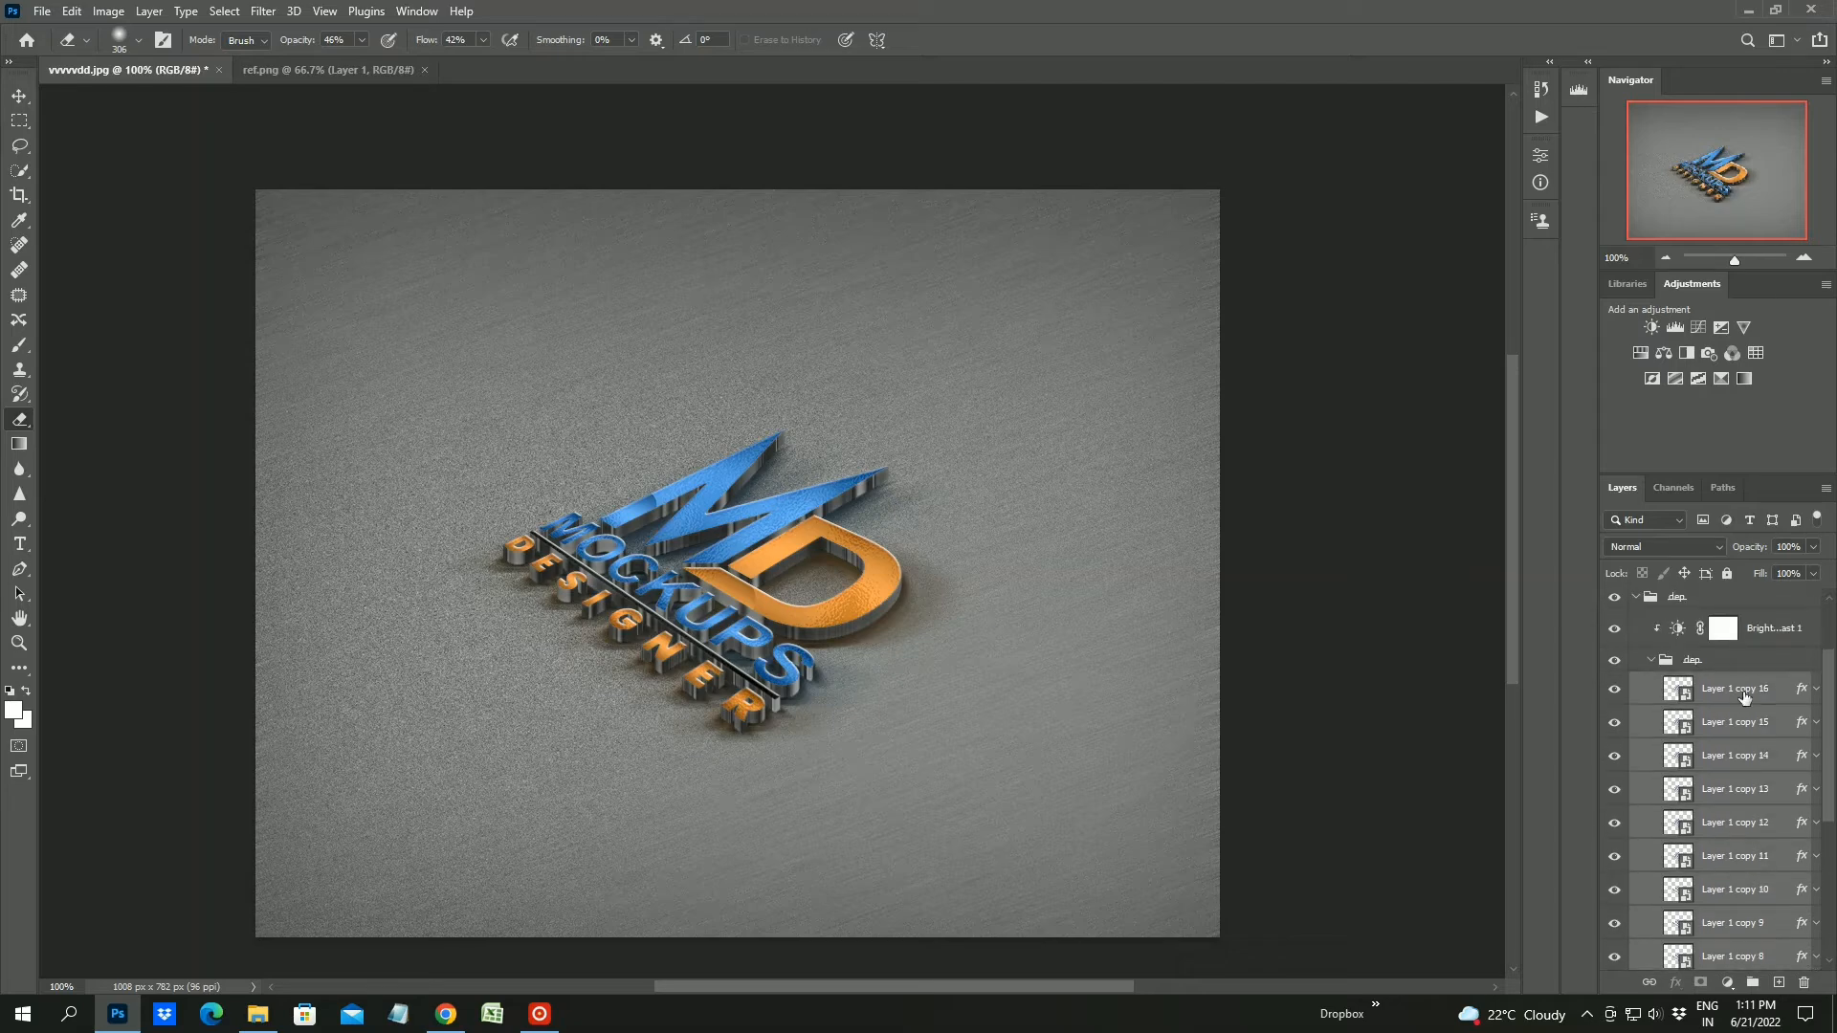
right_click(1744, 698)
left_click(1566, 681)
left_click(1653, 662)
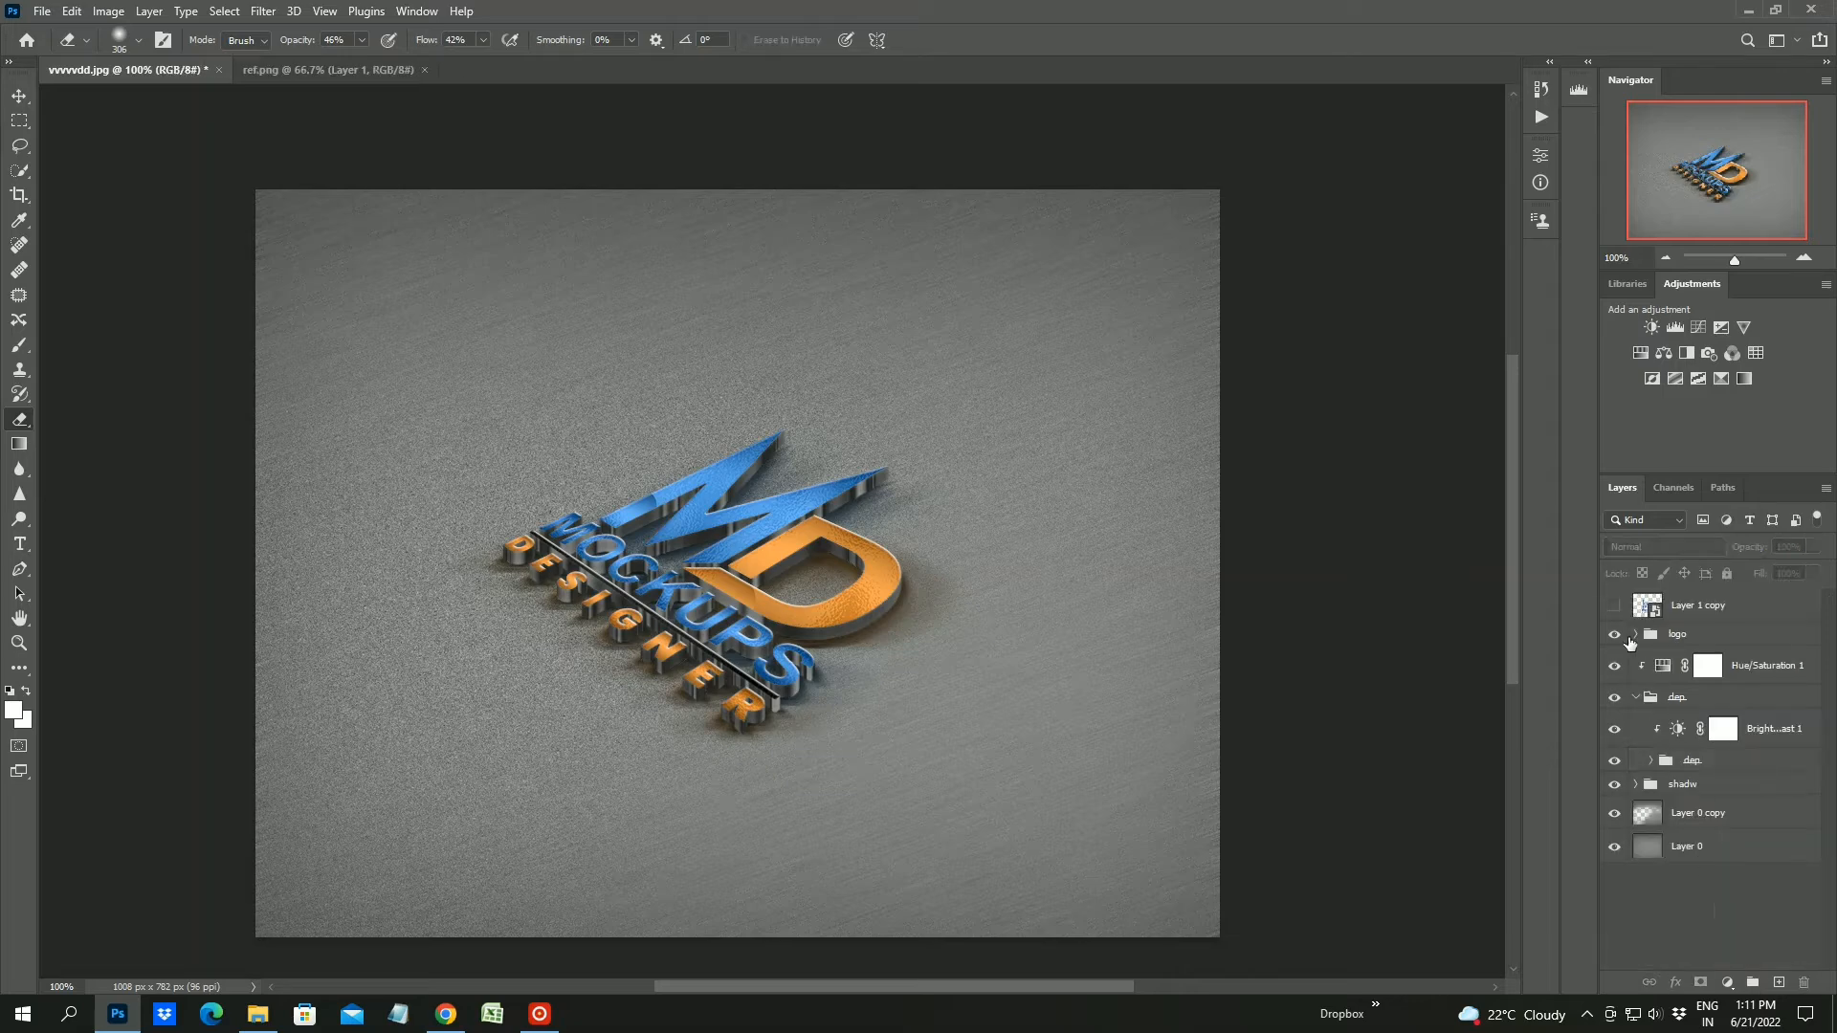
left_click(1636, 696)
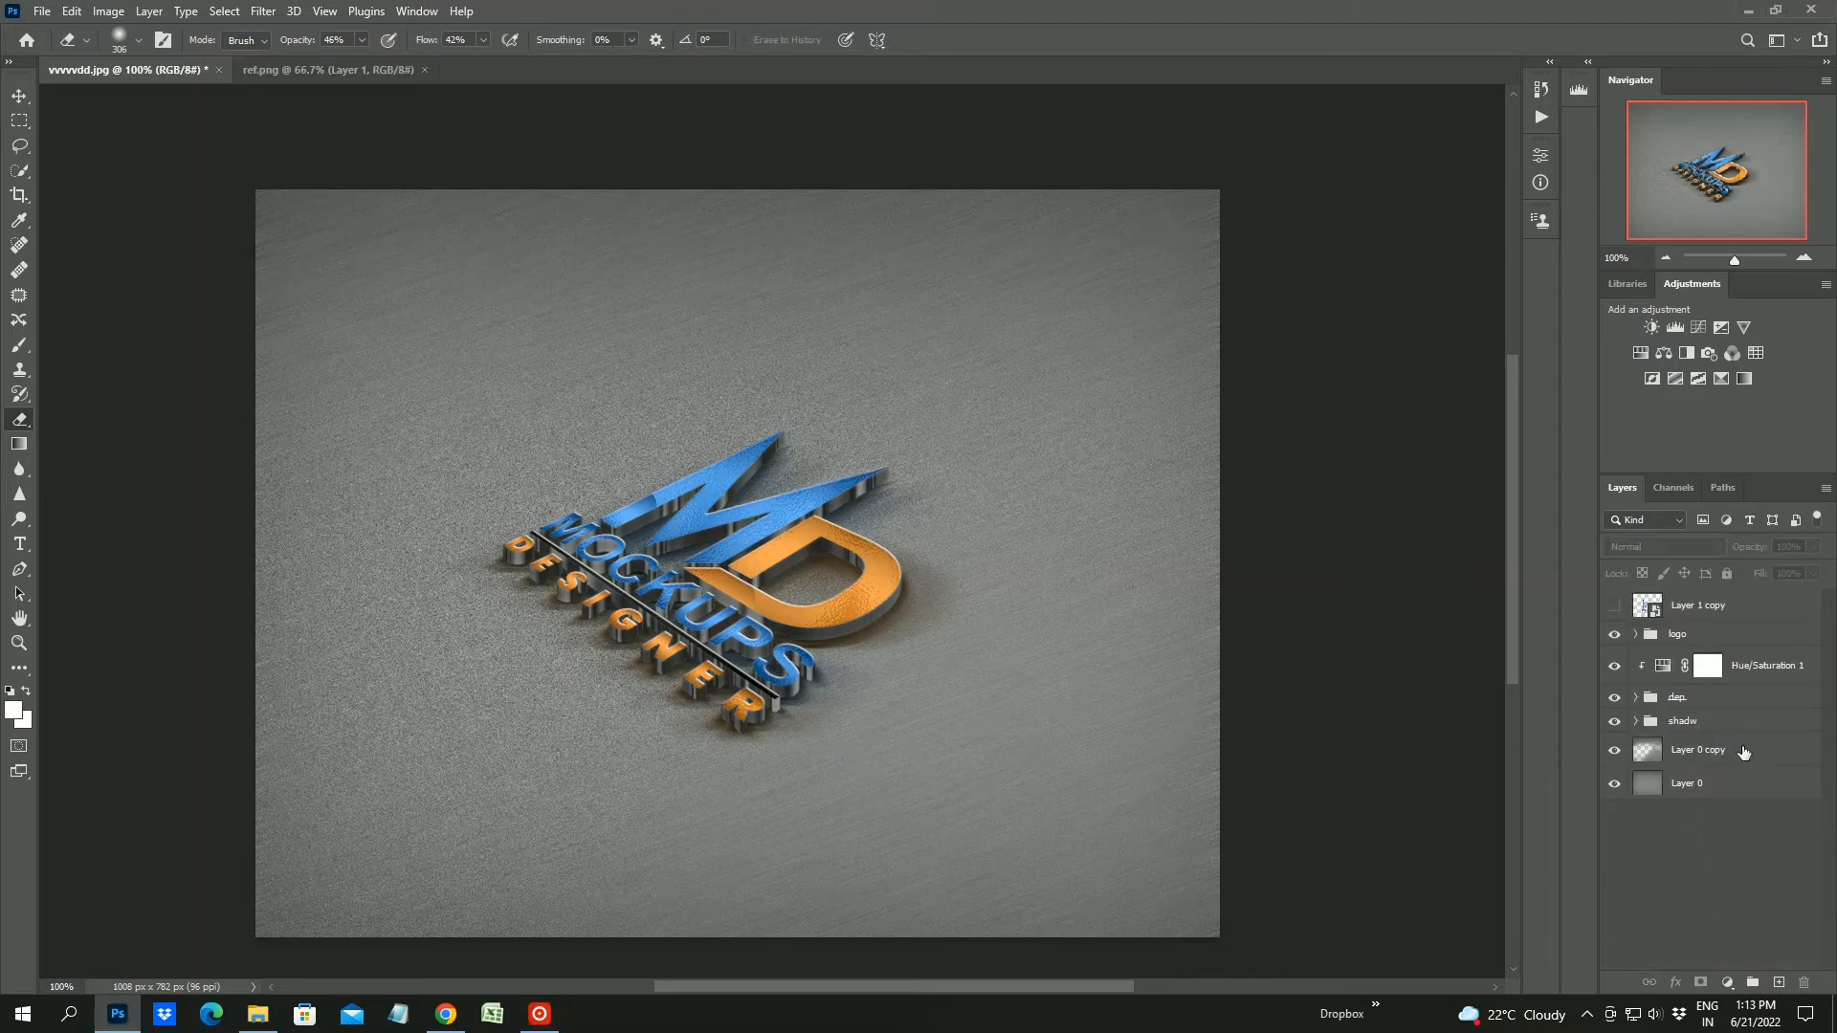
Add a Color Lookup adjustment above Layer 0 copy using the Fuji ETERNA 250D Kodak 2395 3D LUT
left_click(1744, 753)
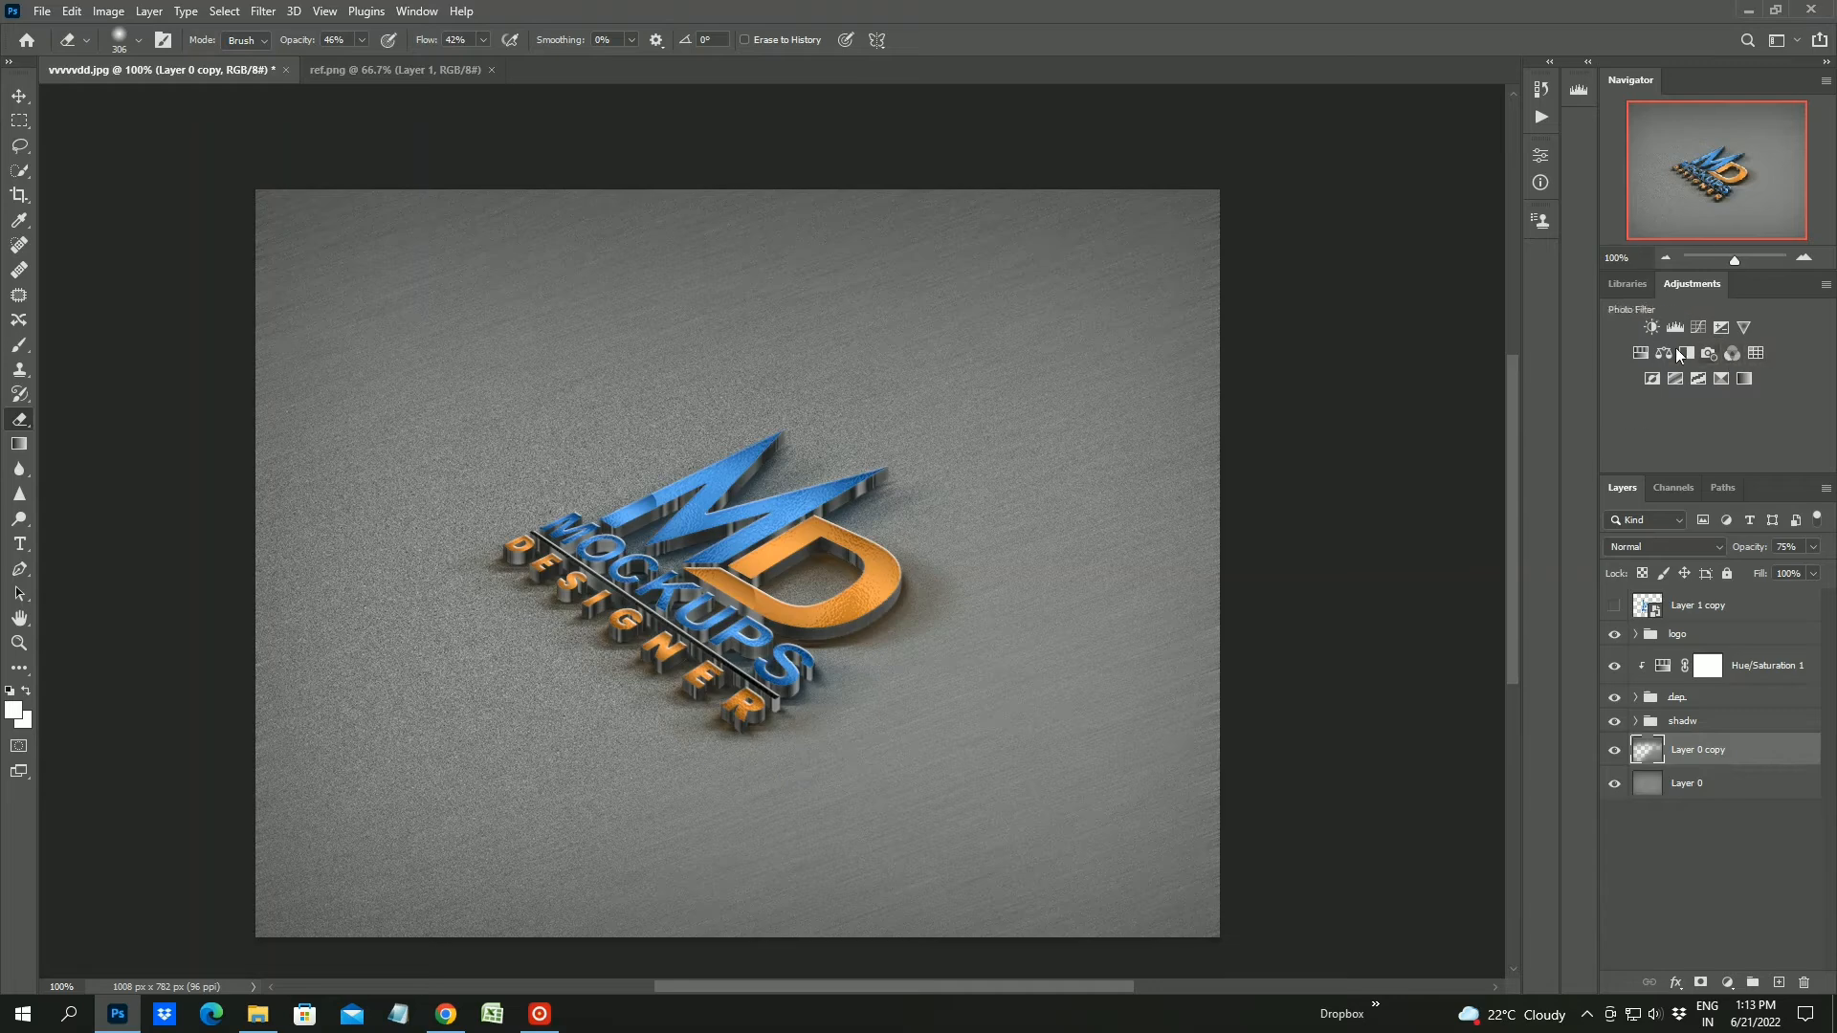
left_click(1757, 353)
left_click(1440, 213)
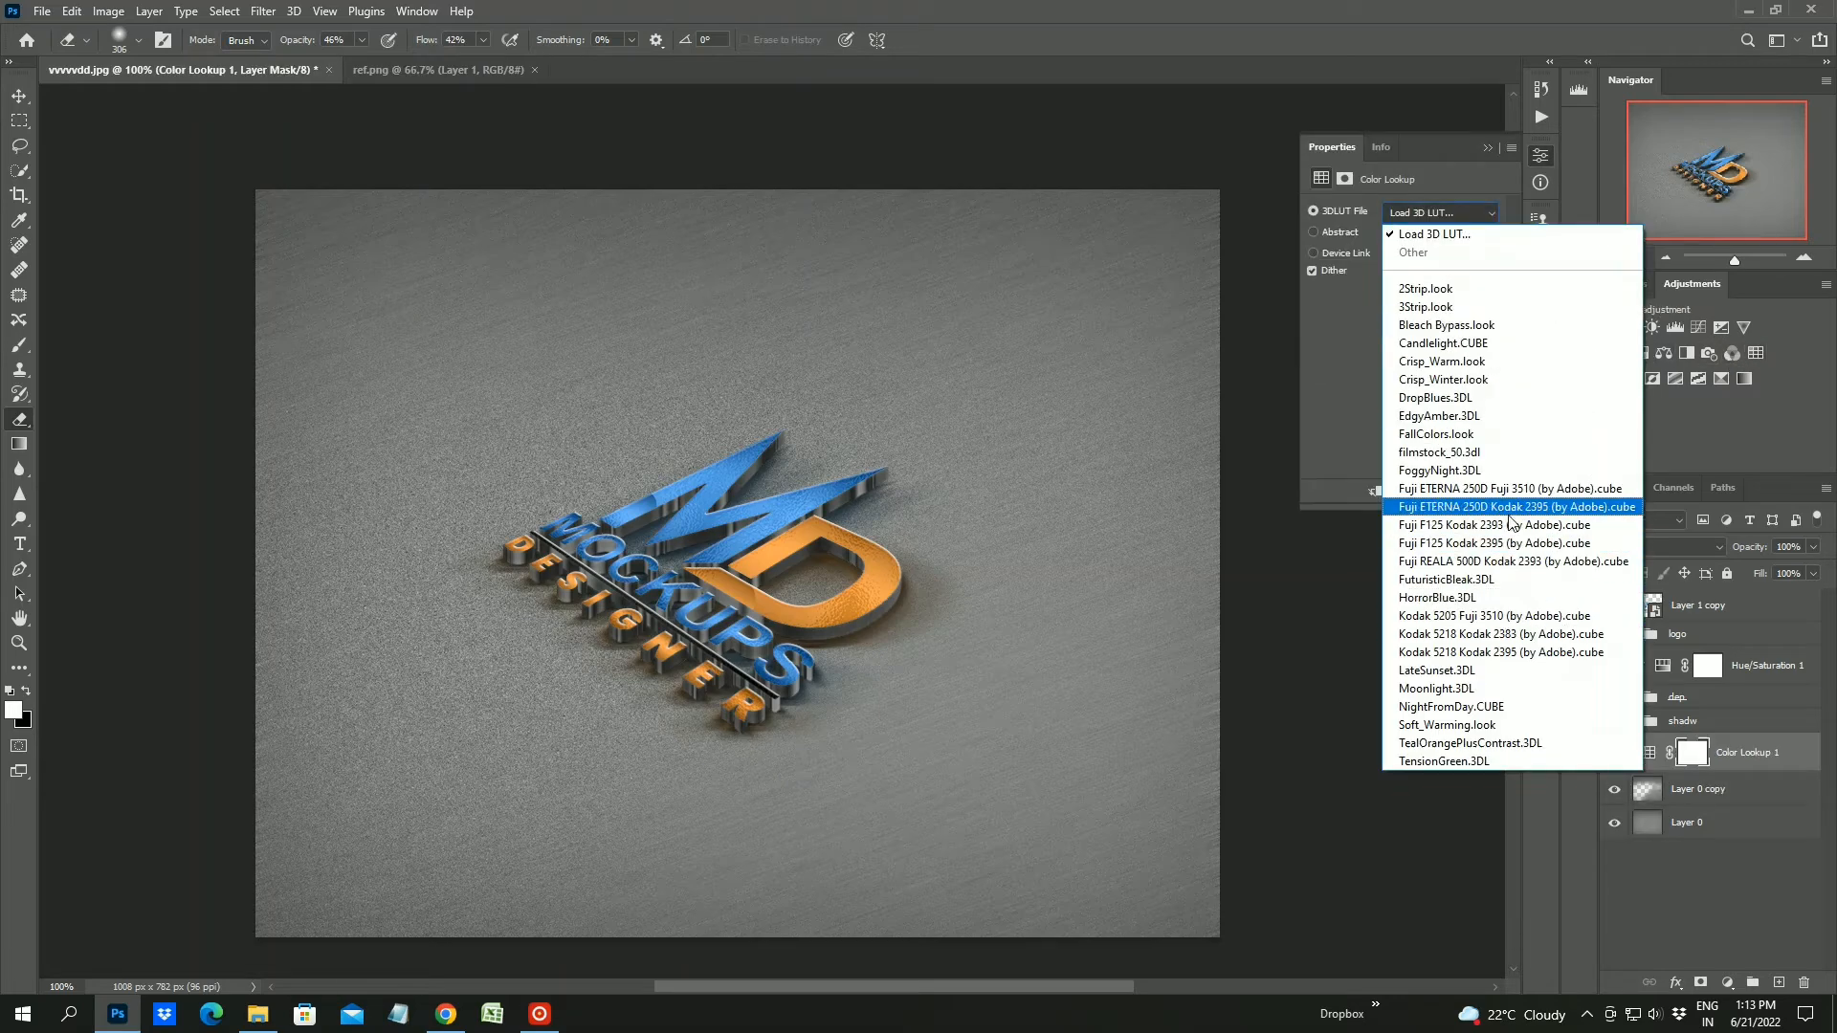
left_click(1439, 506)
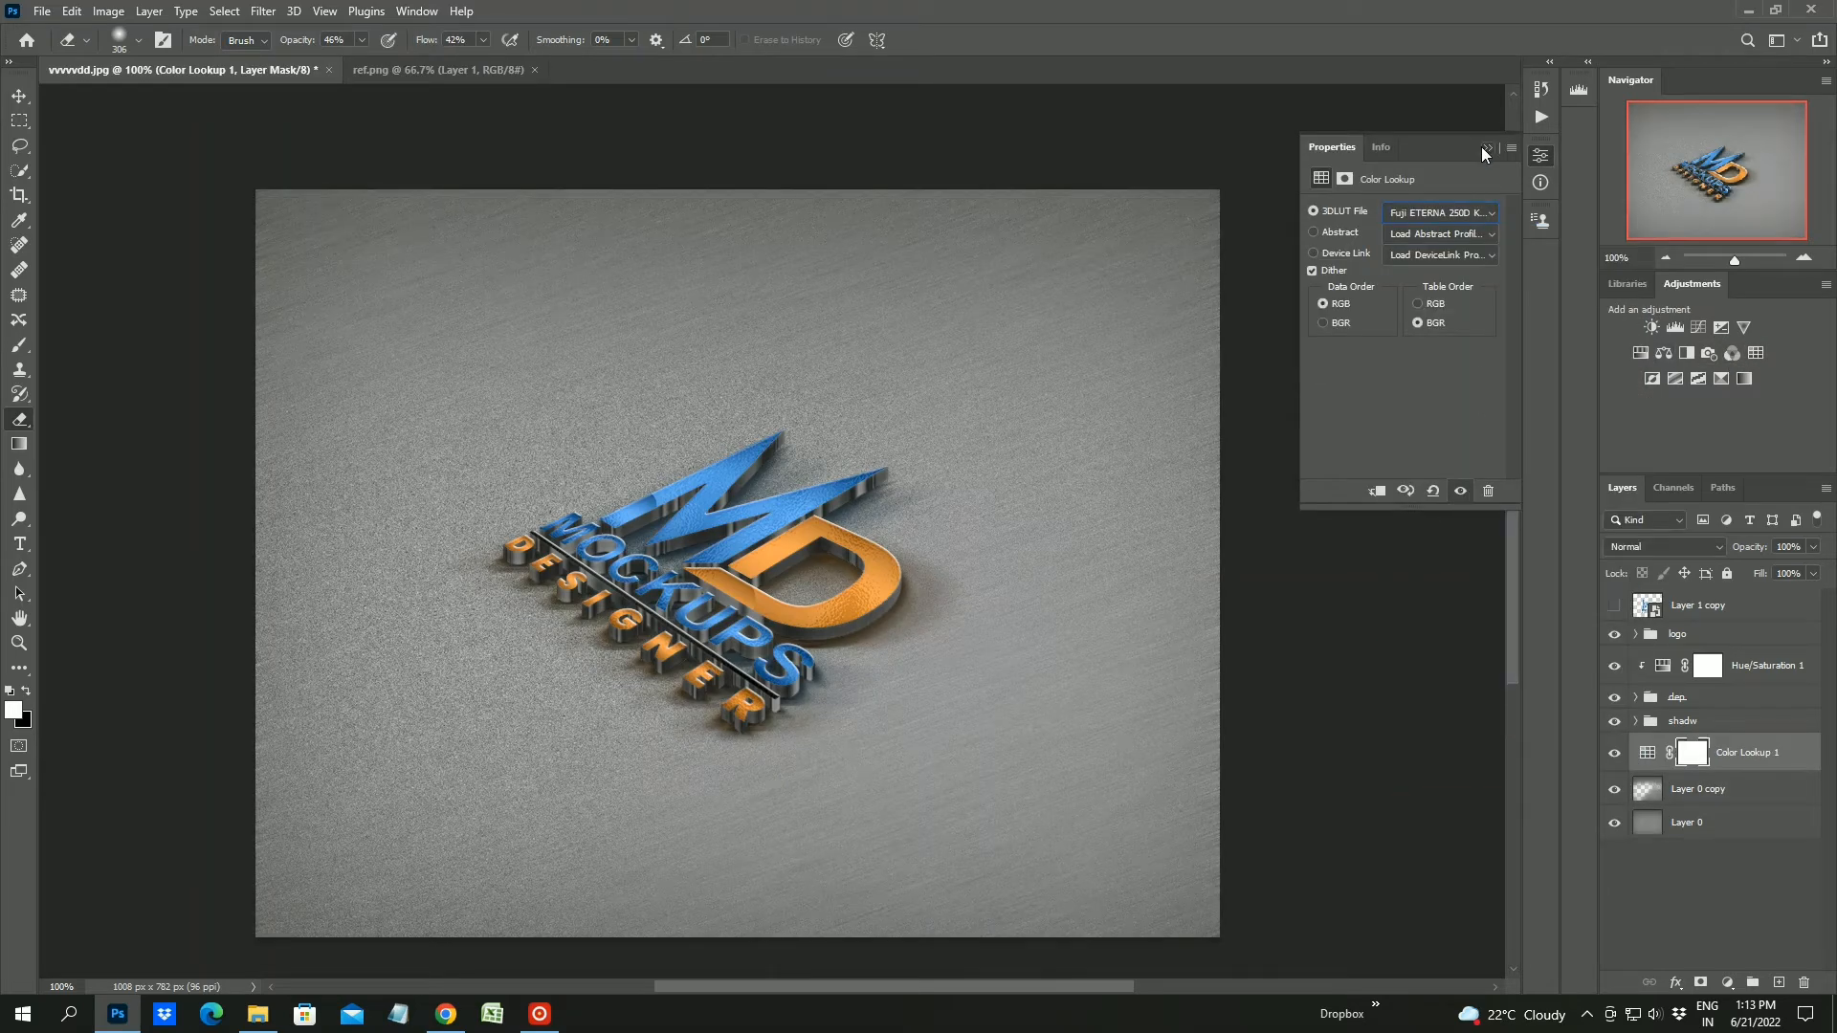
left_click(1485, 146)
key("v")
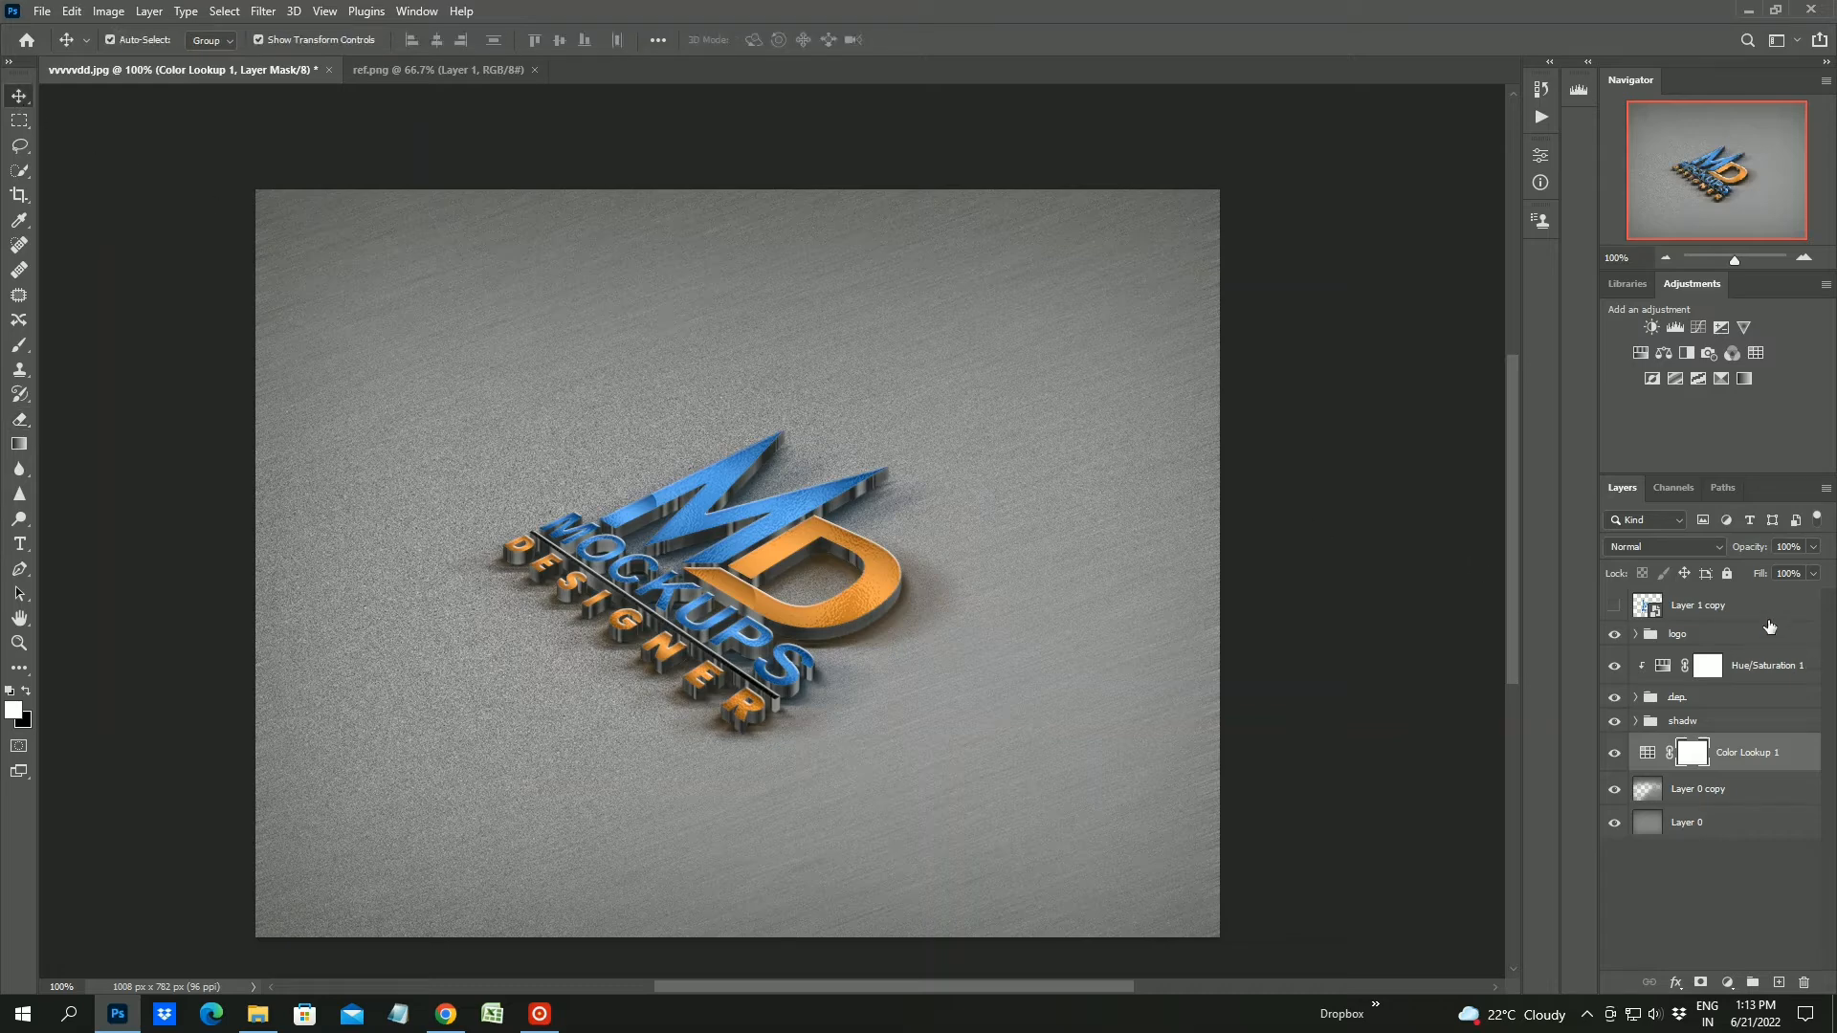
Add a Brightness/Contrast adjustment above Color Lookup 1 with brightness about -18 and contrast about -6
left_click(1652, 327)
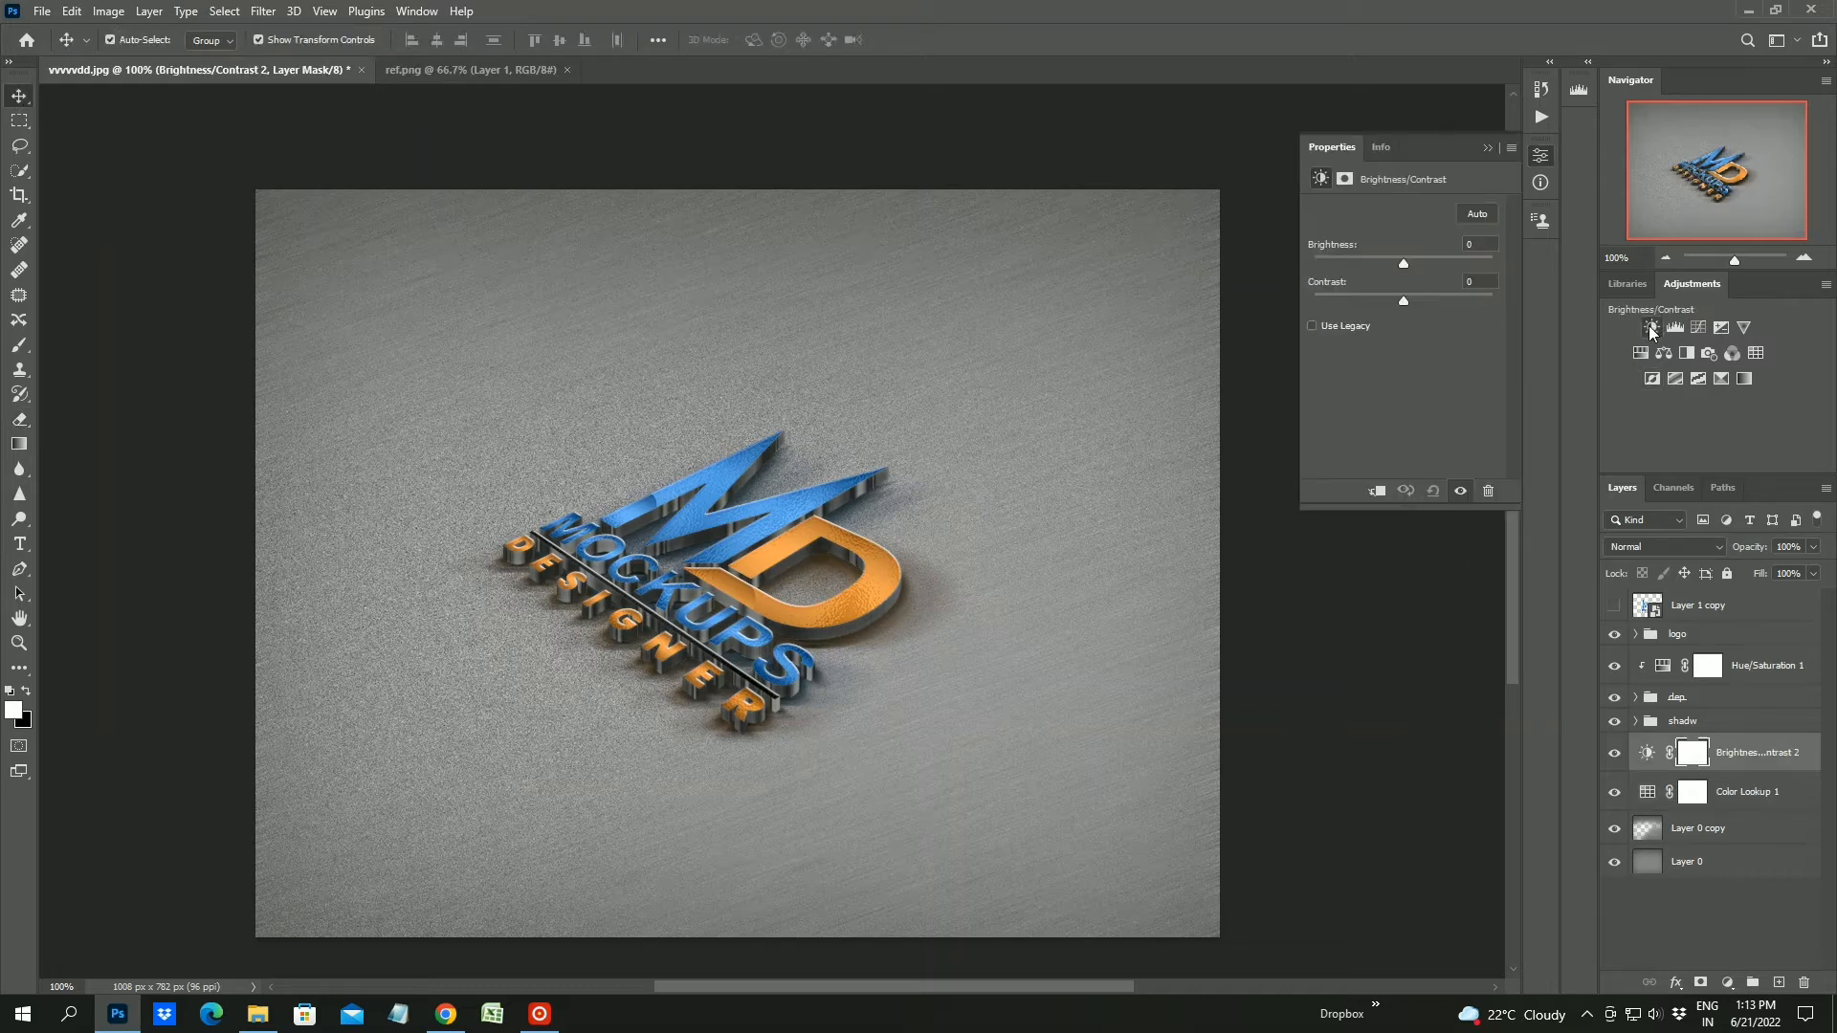
mouse_move(1402, 260)
left_mouse_down()
mouse_move(1372, 261)
mouse_move(1392, 266)
left_mouse_up()
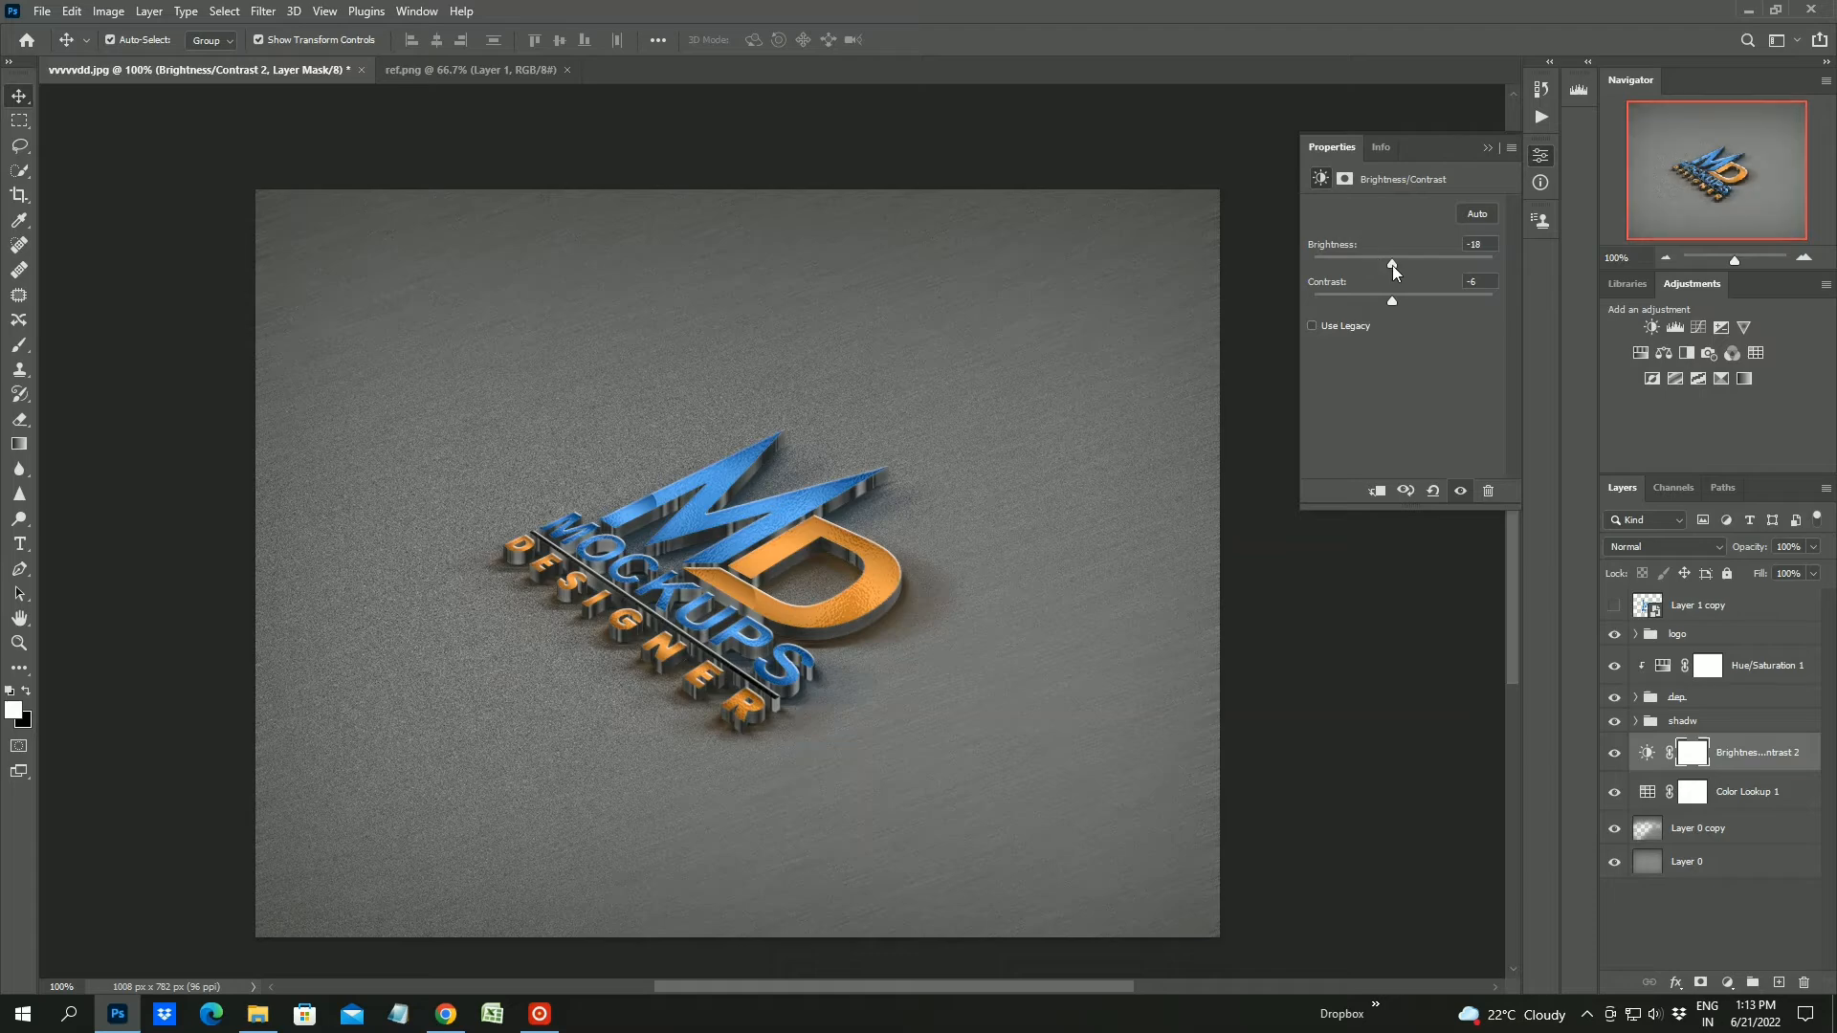
left_click(1487, 145)
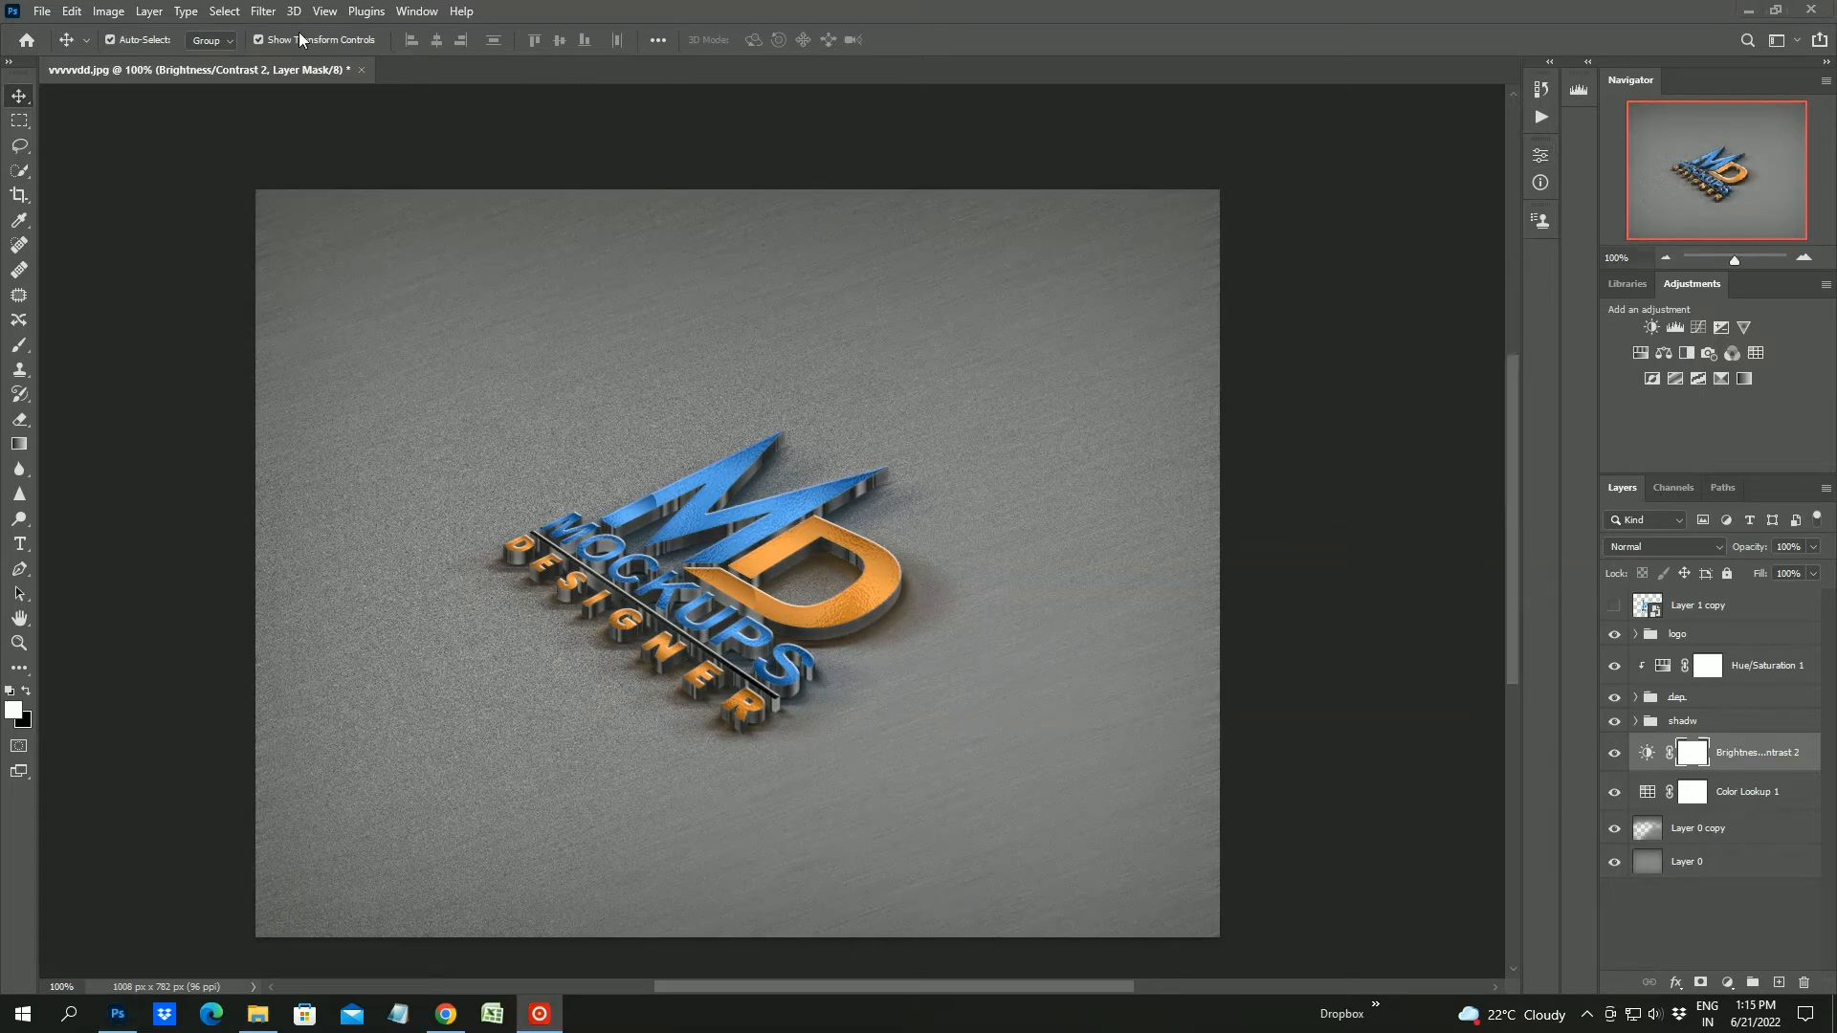
left_click(42, 10)
left_click(61, 37)
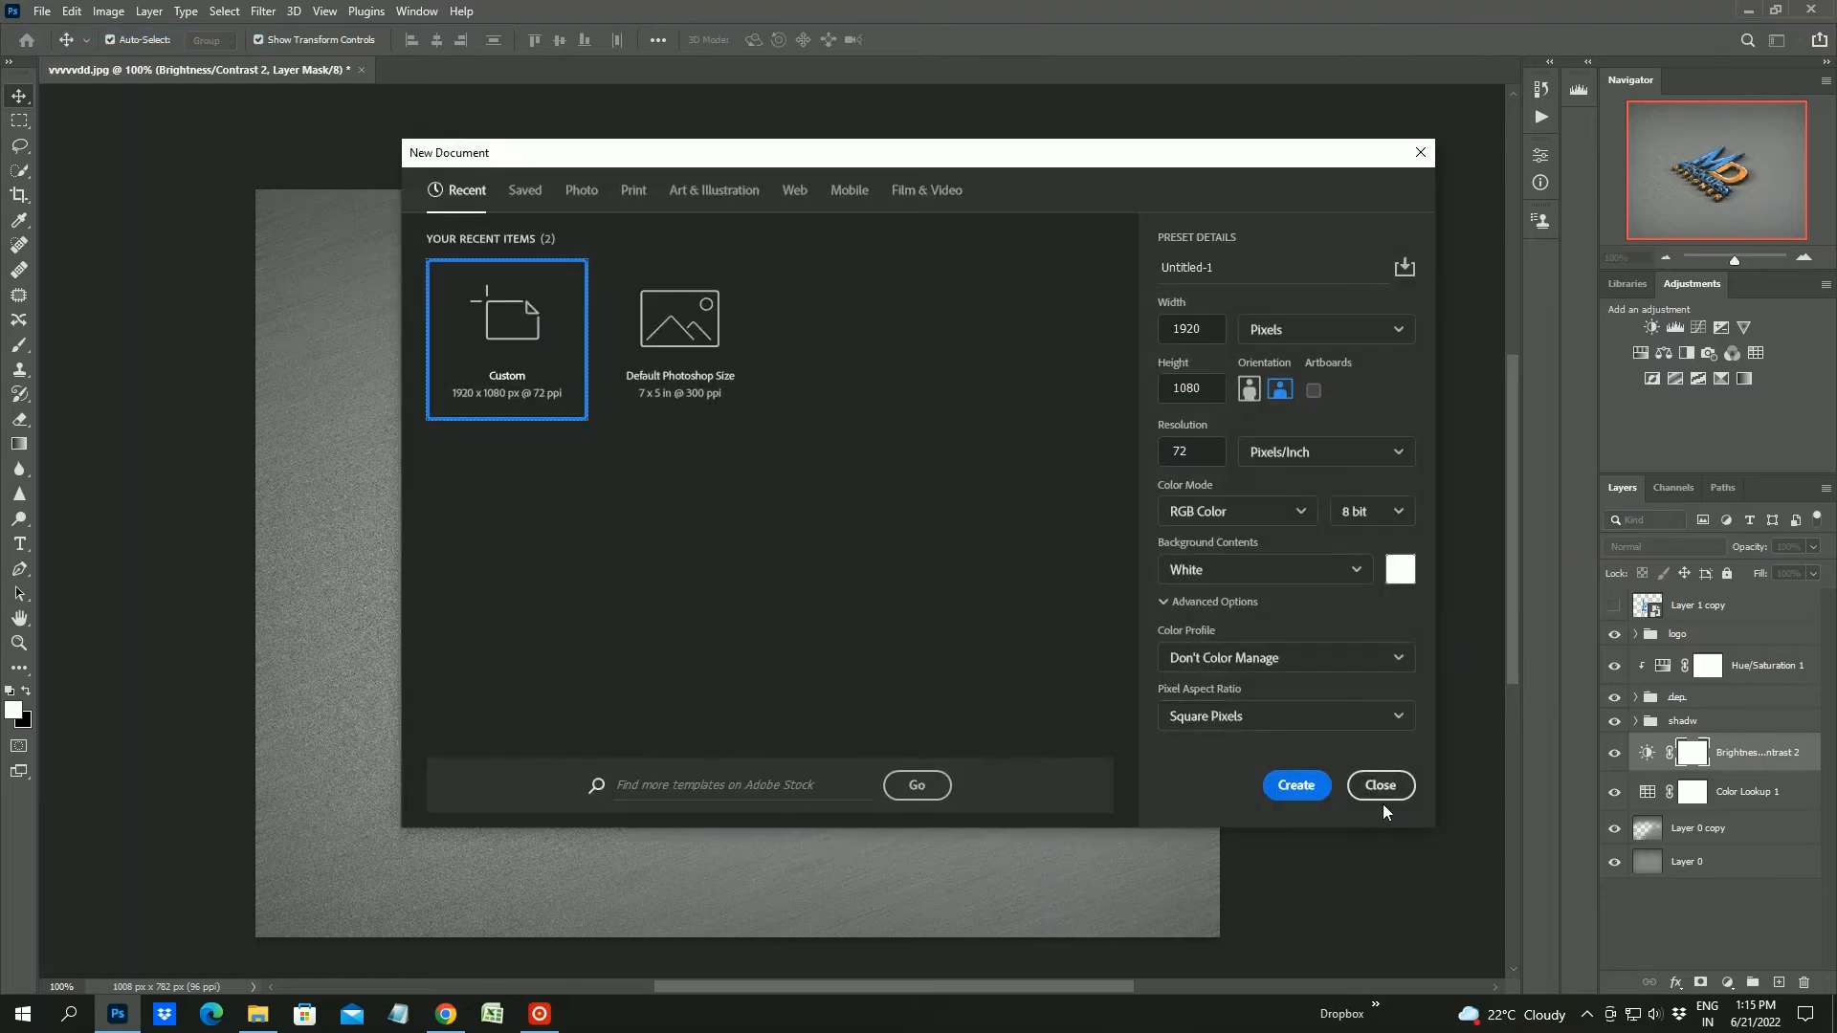
left_click(1379, 787)
Open the grrr image and bring its light-streak texture into the vvvvvdd mockup above Brightness/Contrast 2
left_click(42, 10)
left_click(62, 59)
left_click(678, 421)
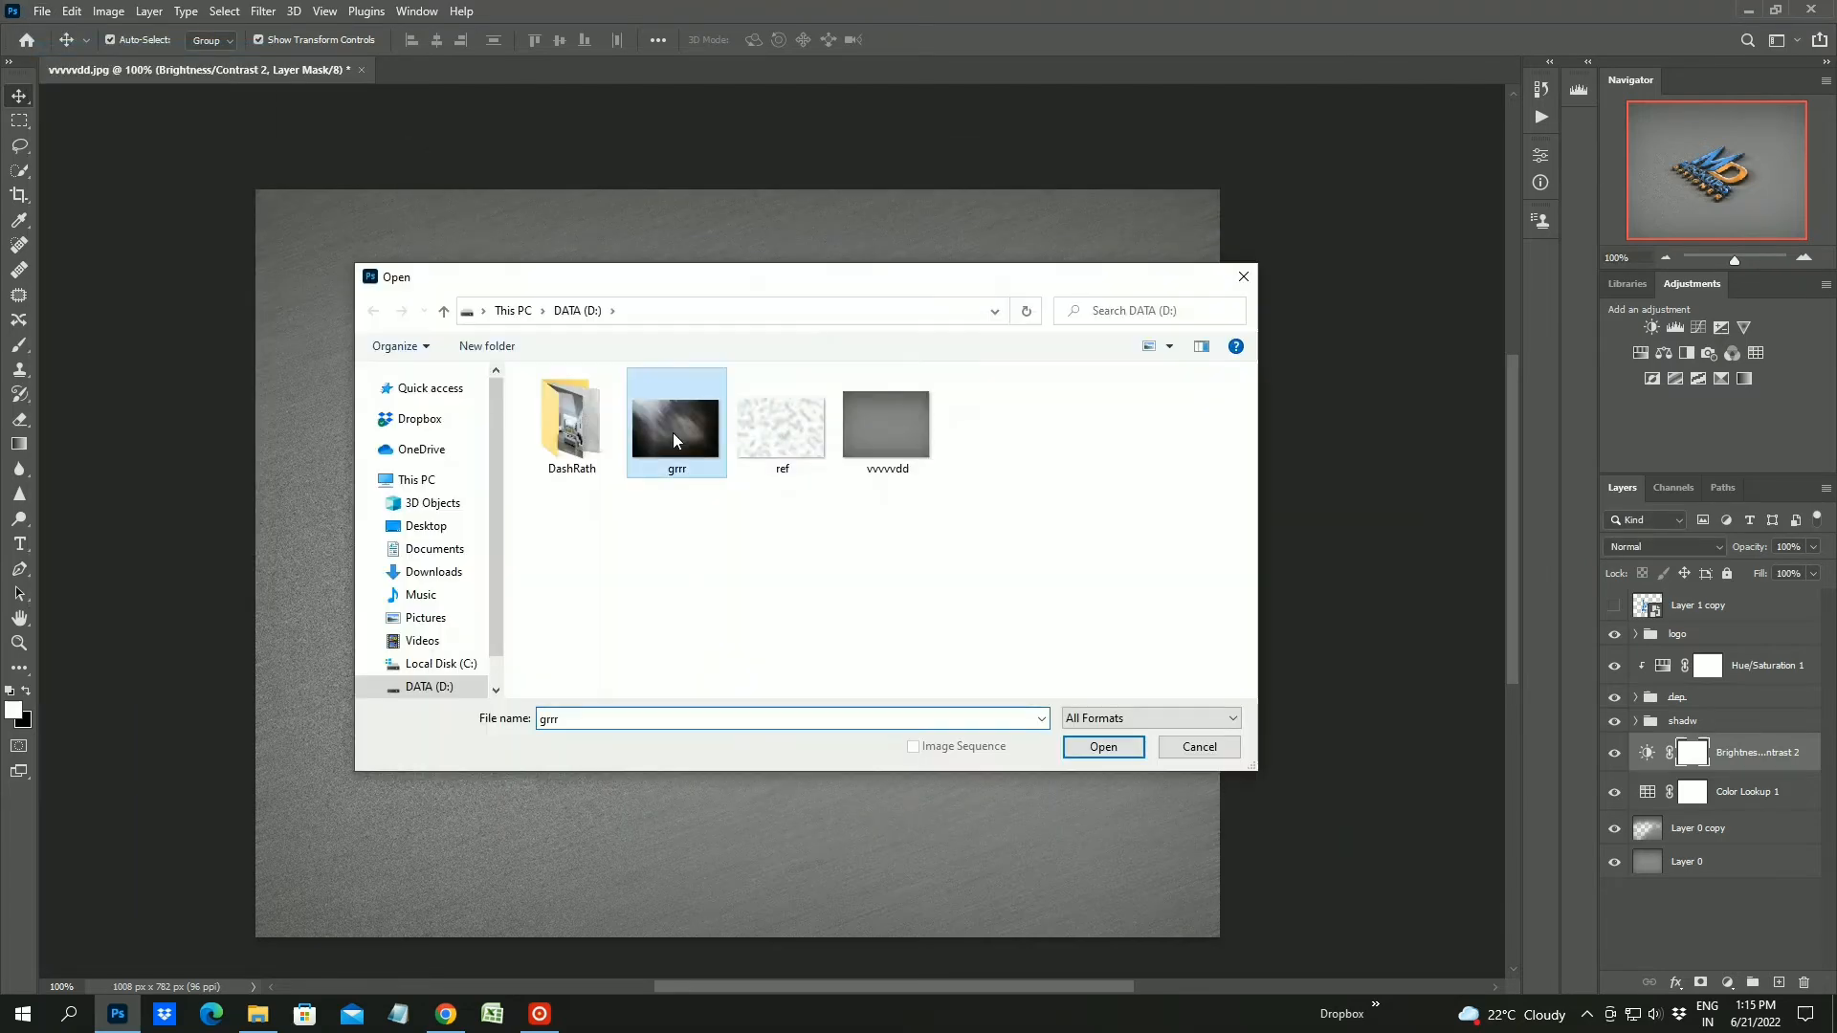
left_click(1099, 745)
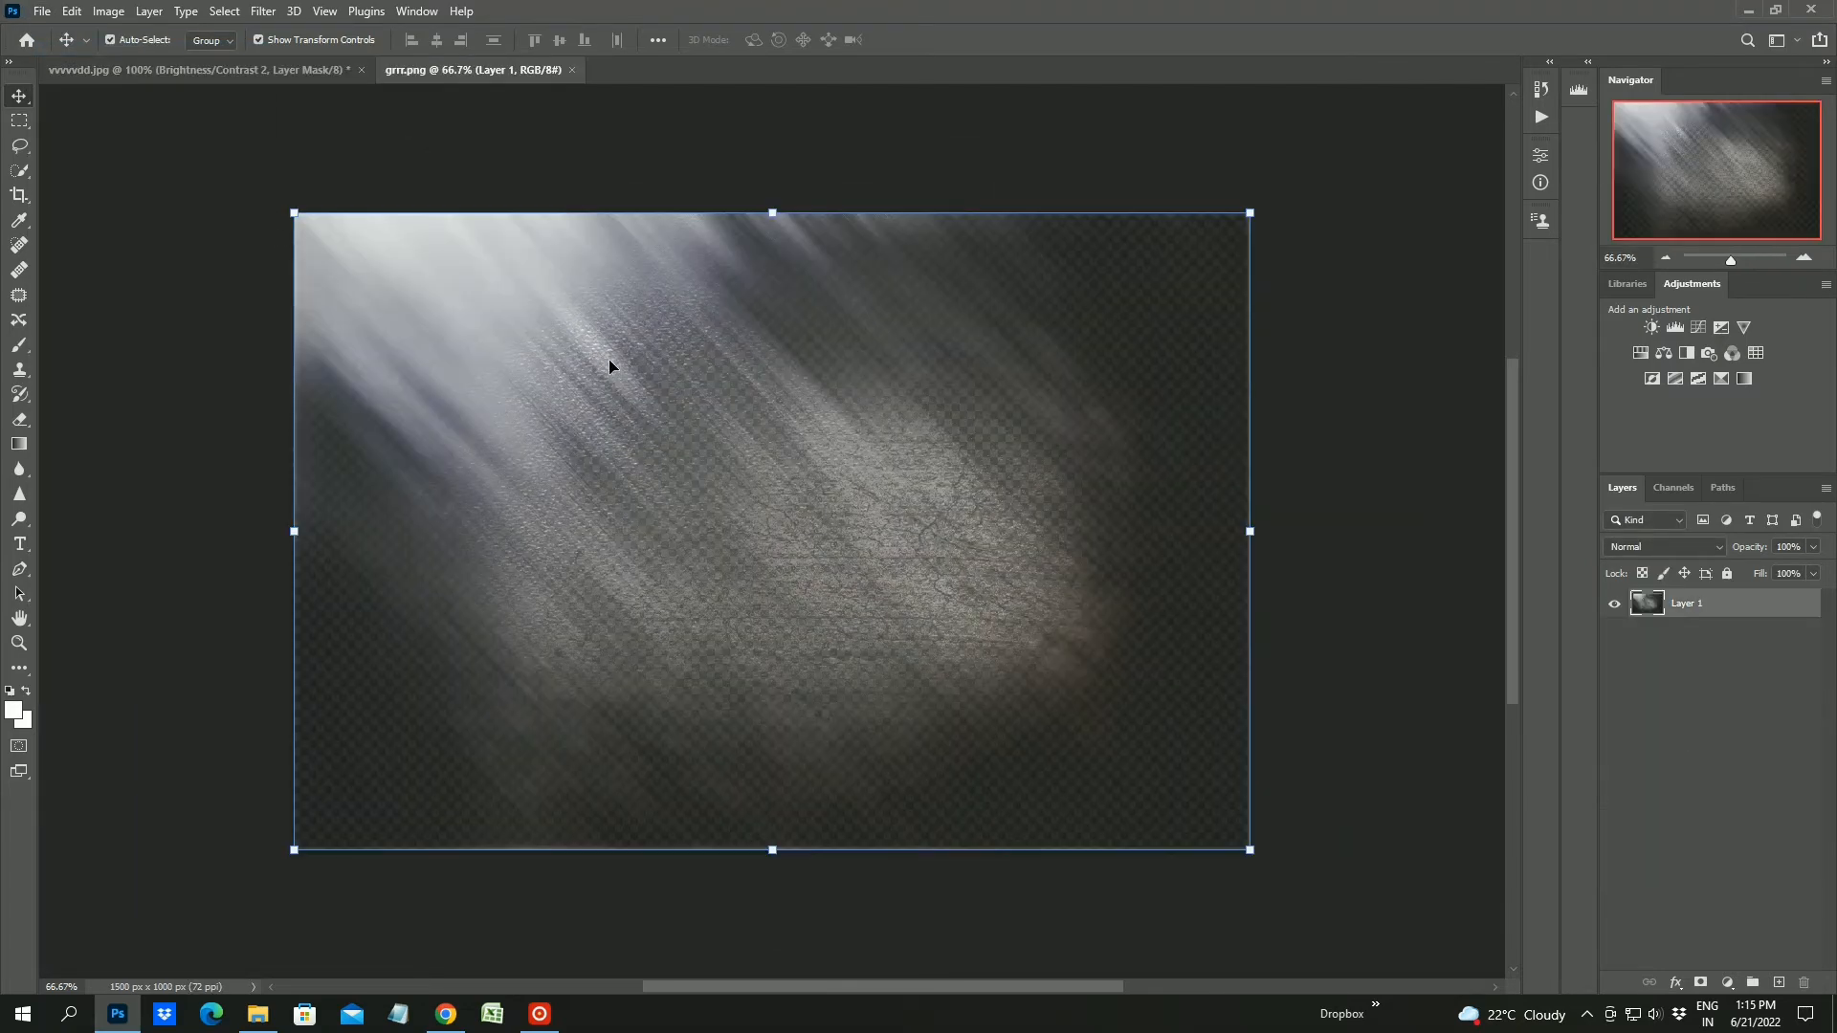
left_click_drag(609, 359, 653, 453)
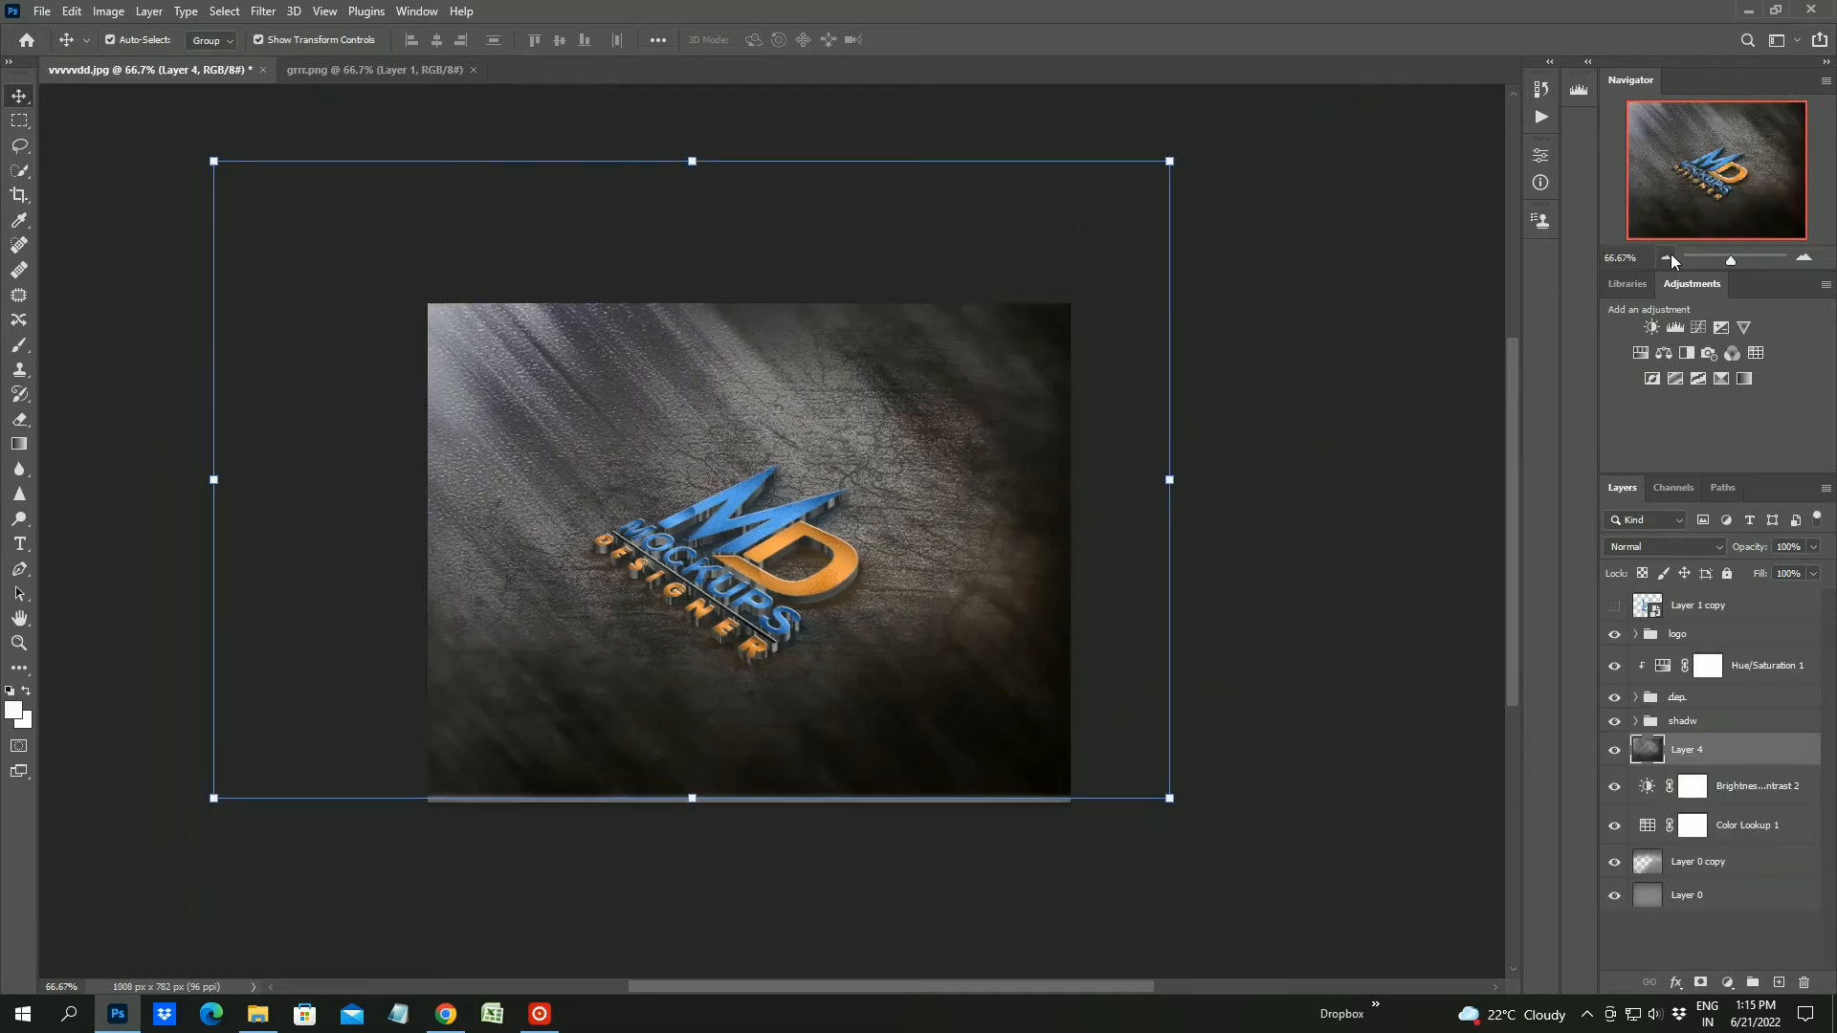
Rotate the Layer 4 texture by about 94° and enlarge it to cover the whole canvas, with the light streaks at the upper-right corner
left_click_drag(516, 428, 628, 495)
left_click_drag(309, 226, 1091, 151)
left_click(1664, 259)
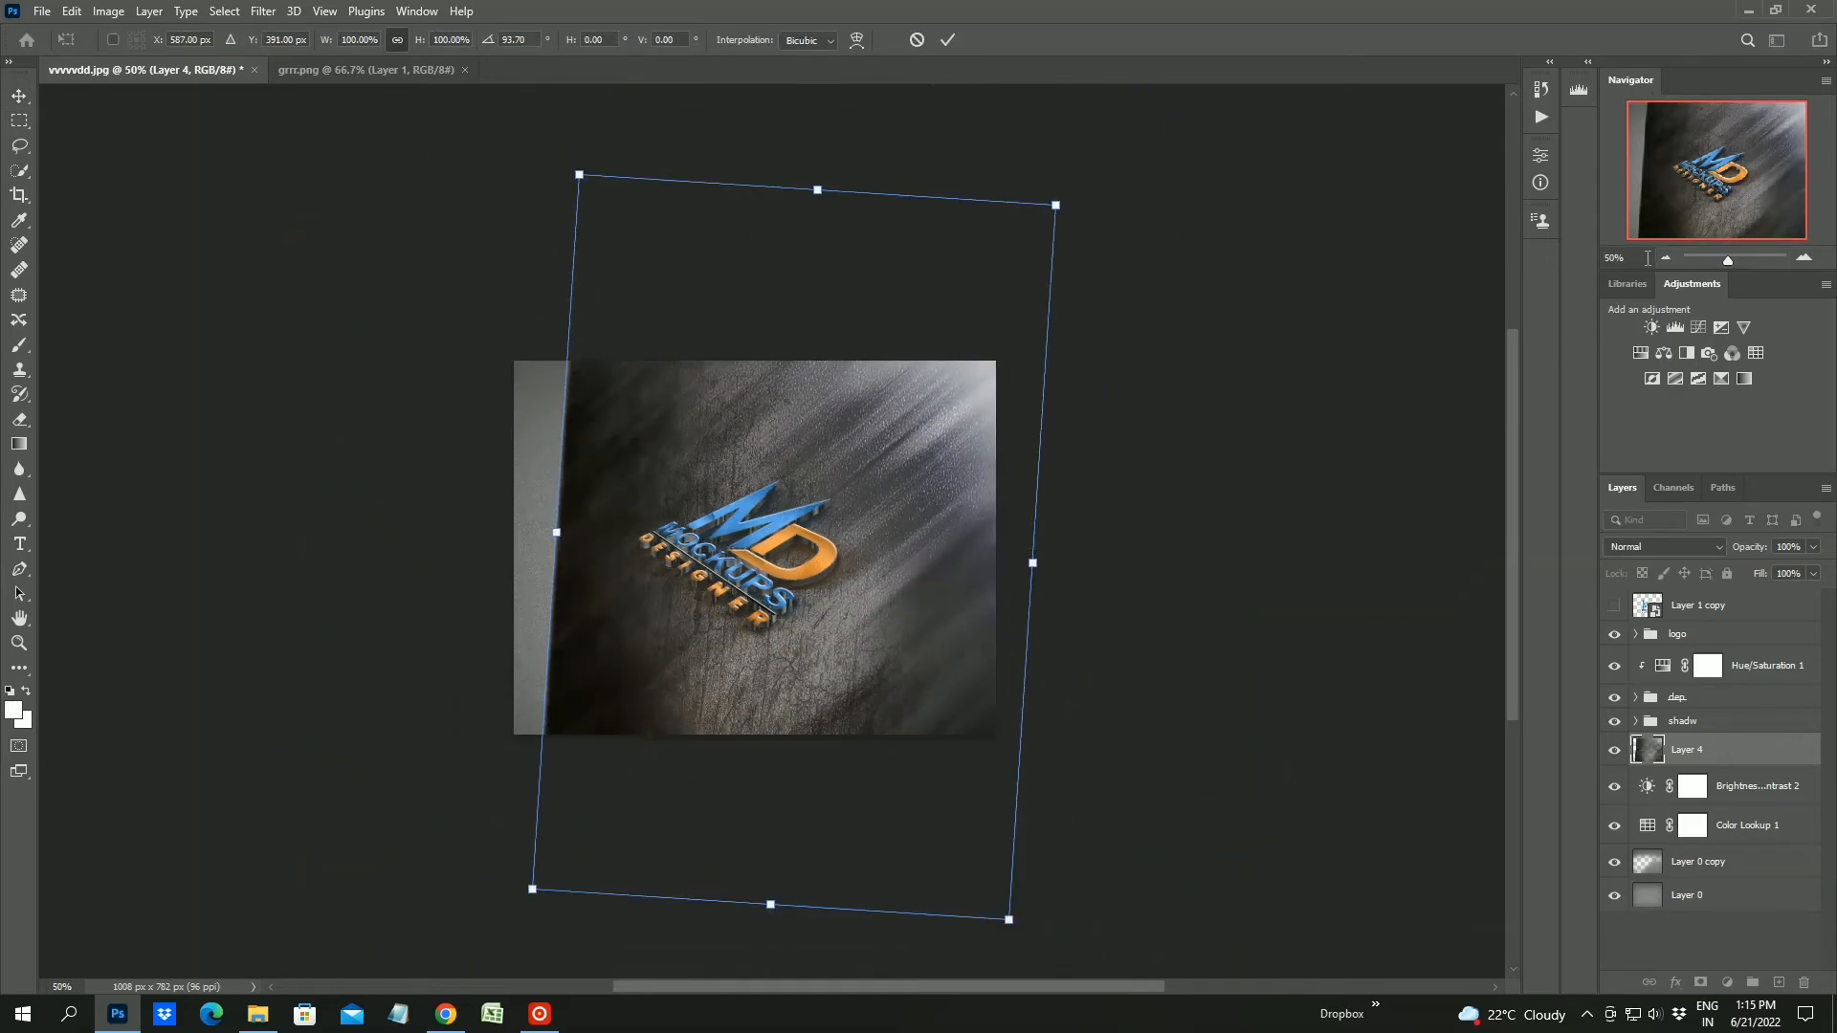
left_click(1665, 259)
left_click_drag(606, 766, 496, 849)
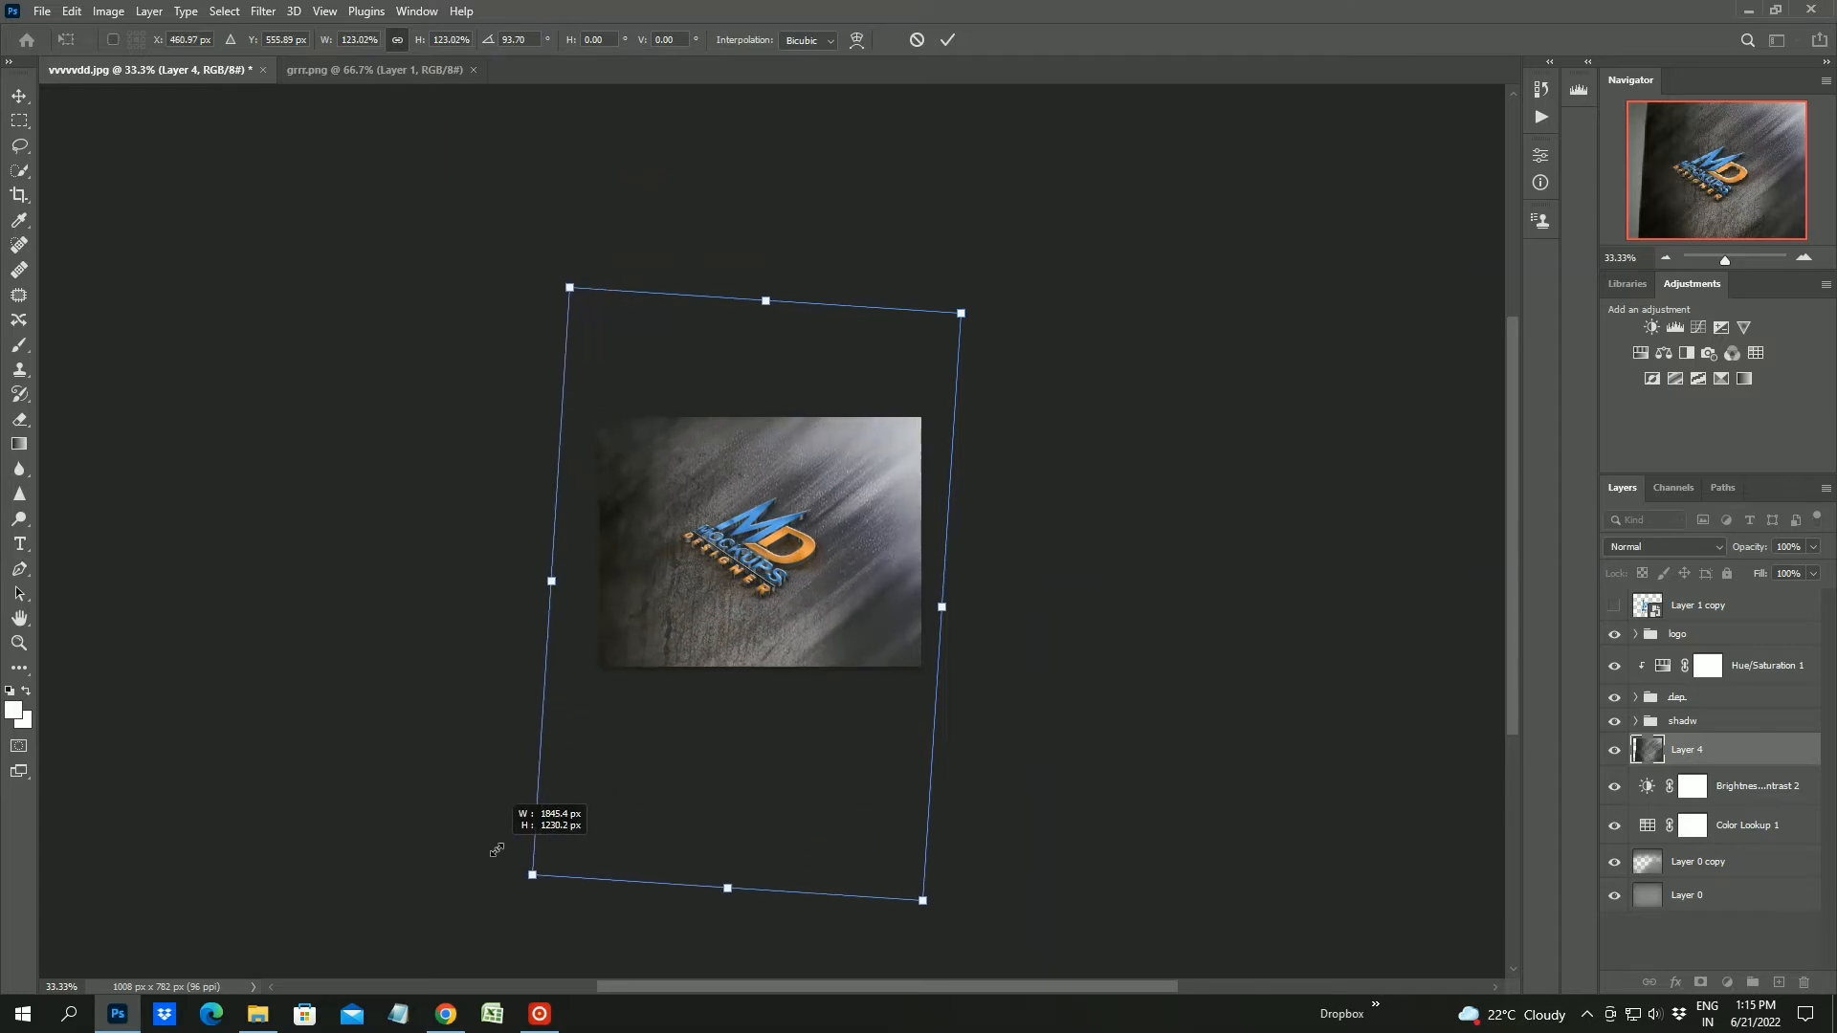
left_click_drag(852, 629, 858, 615)
key("Return")
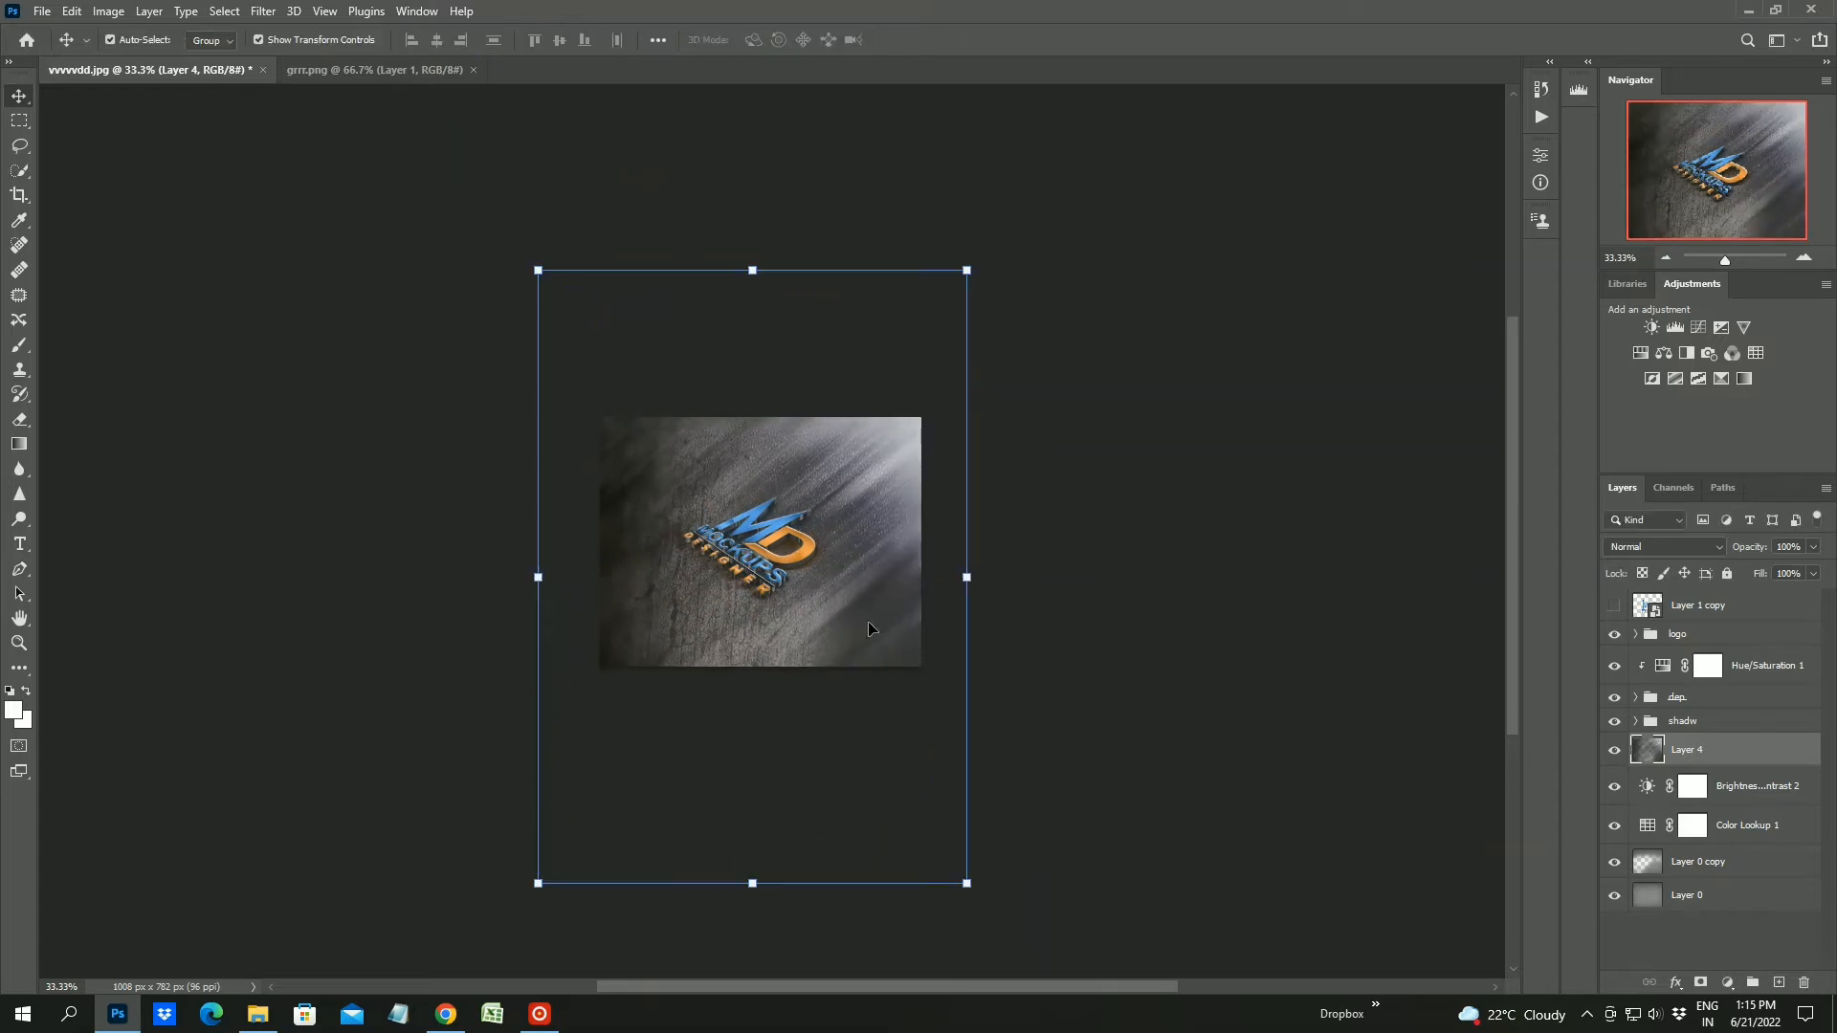
Set the blend mode of the Layer 4 texture to Screen
left_click(1684, 547)
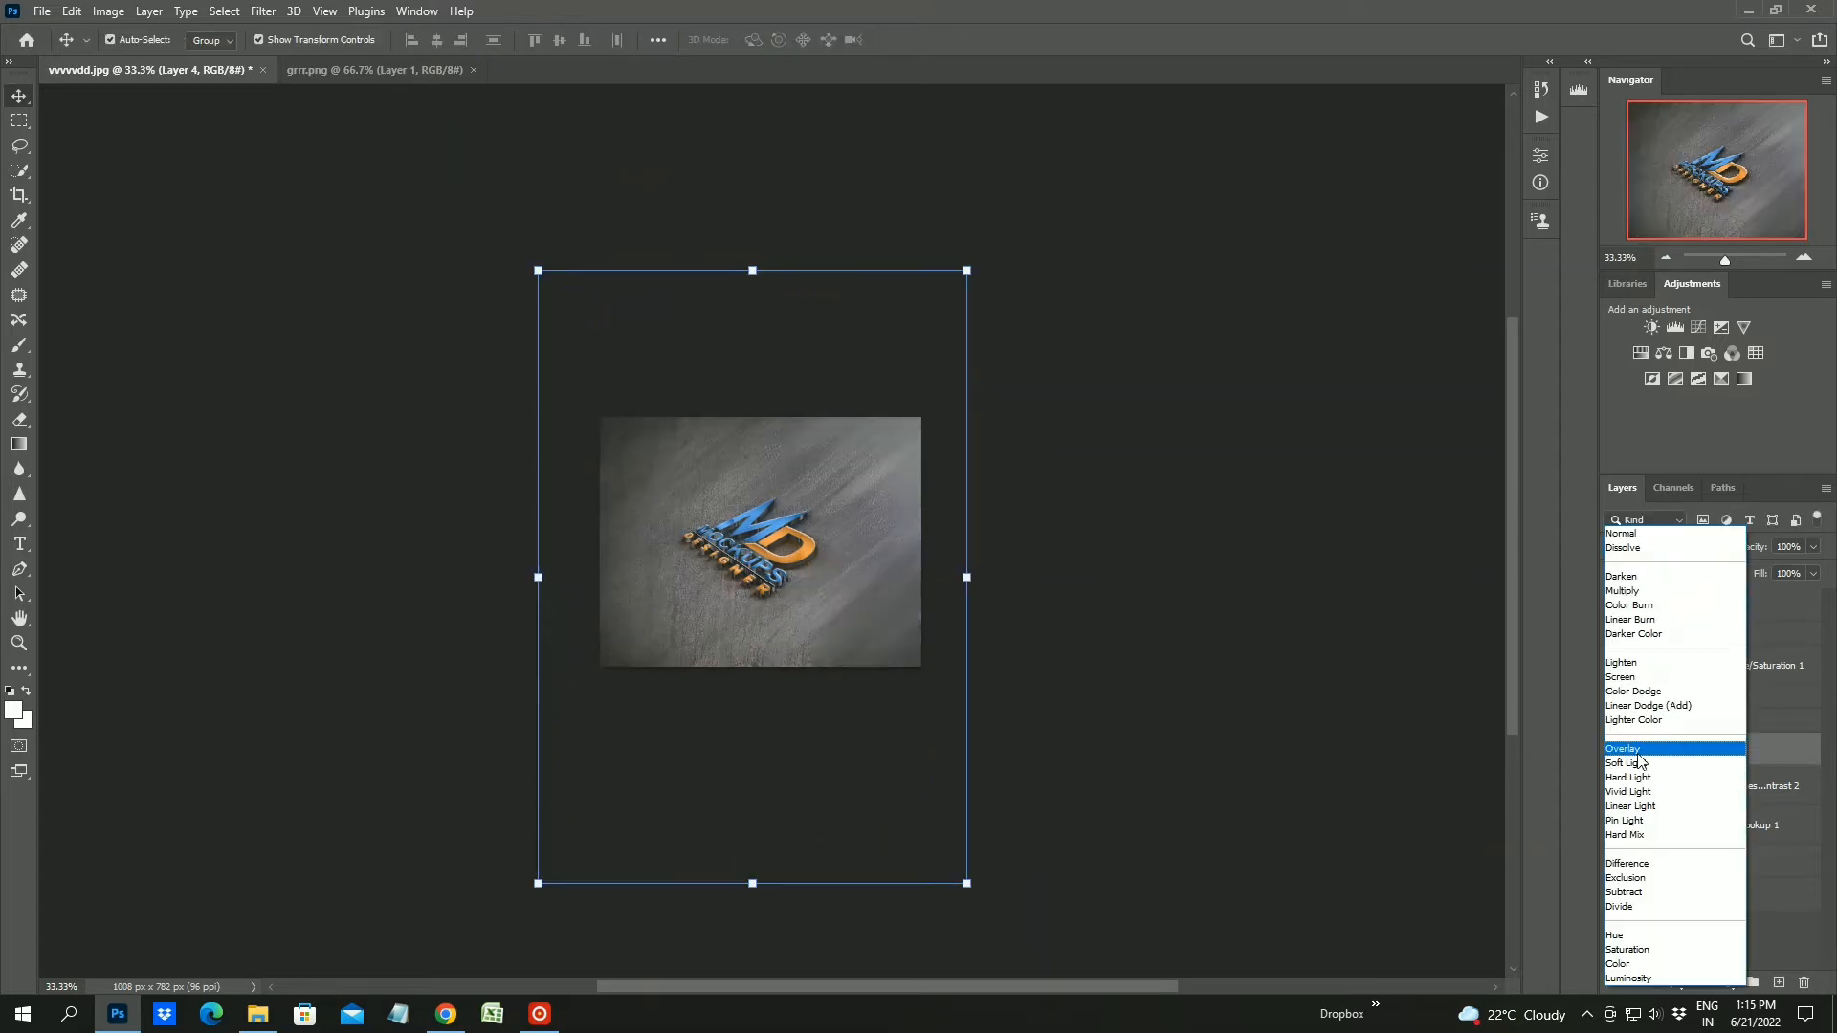
left_click(1649, 677)
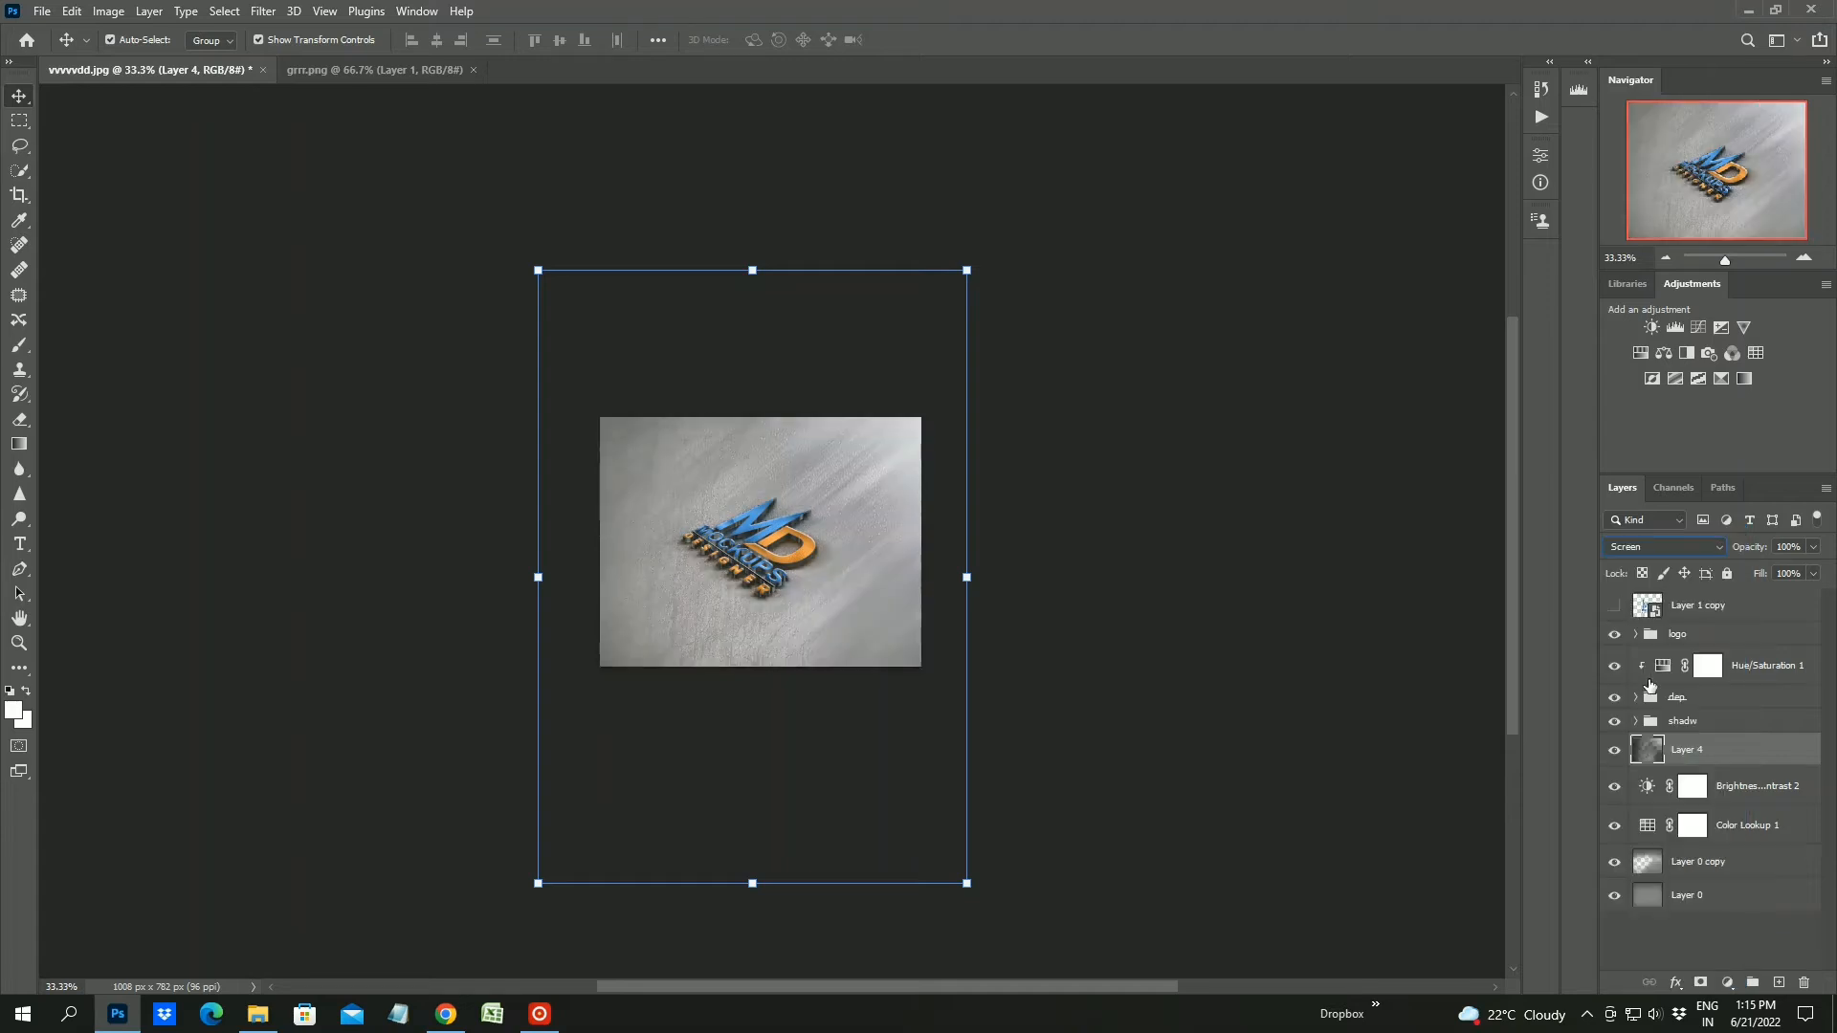
left_click(1751, 962)
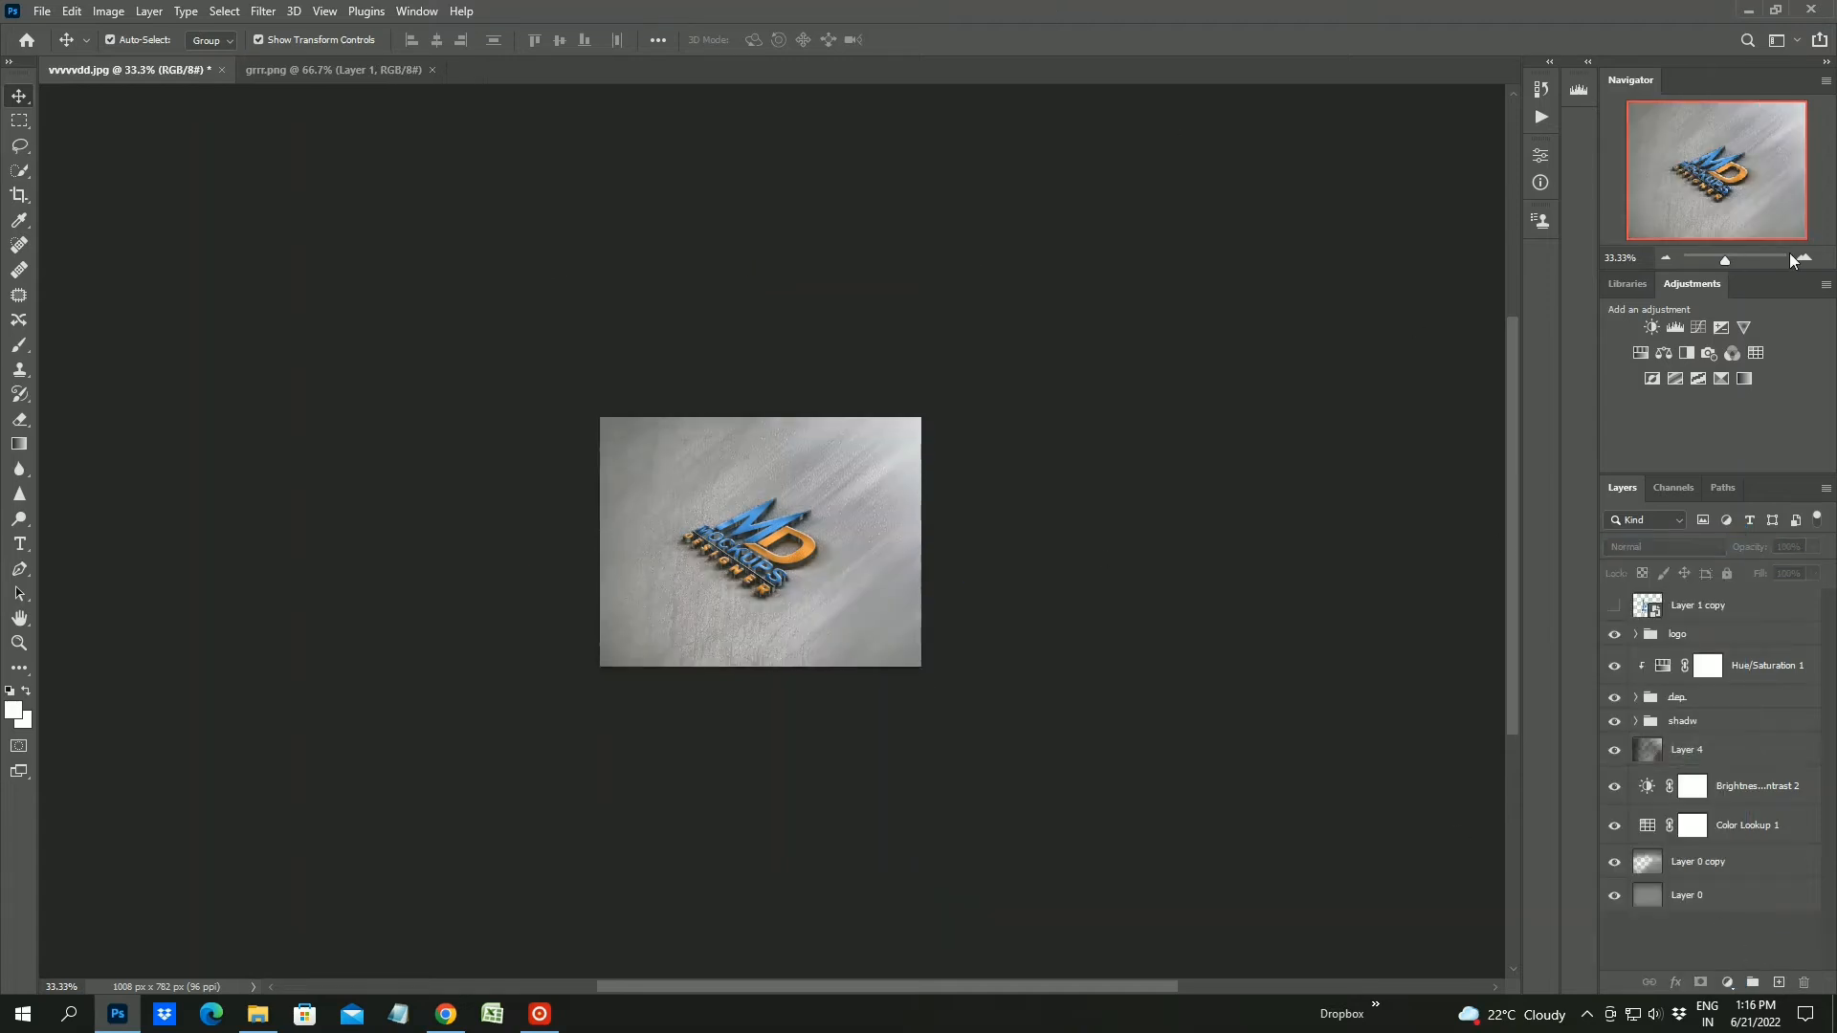
Reduce the Layer 4 texture to 50% opacity and 89% fill
left_click(1794, 259)
left_click(1794, 259)
left_click(1794, 259)
left_click(1739, 753)
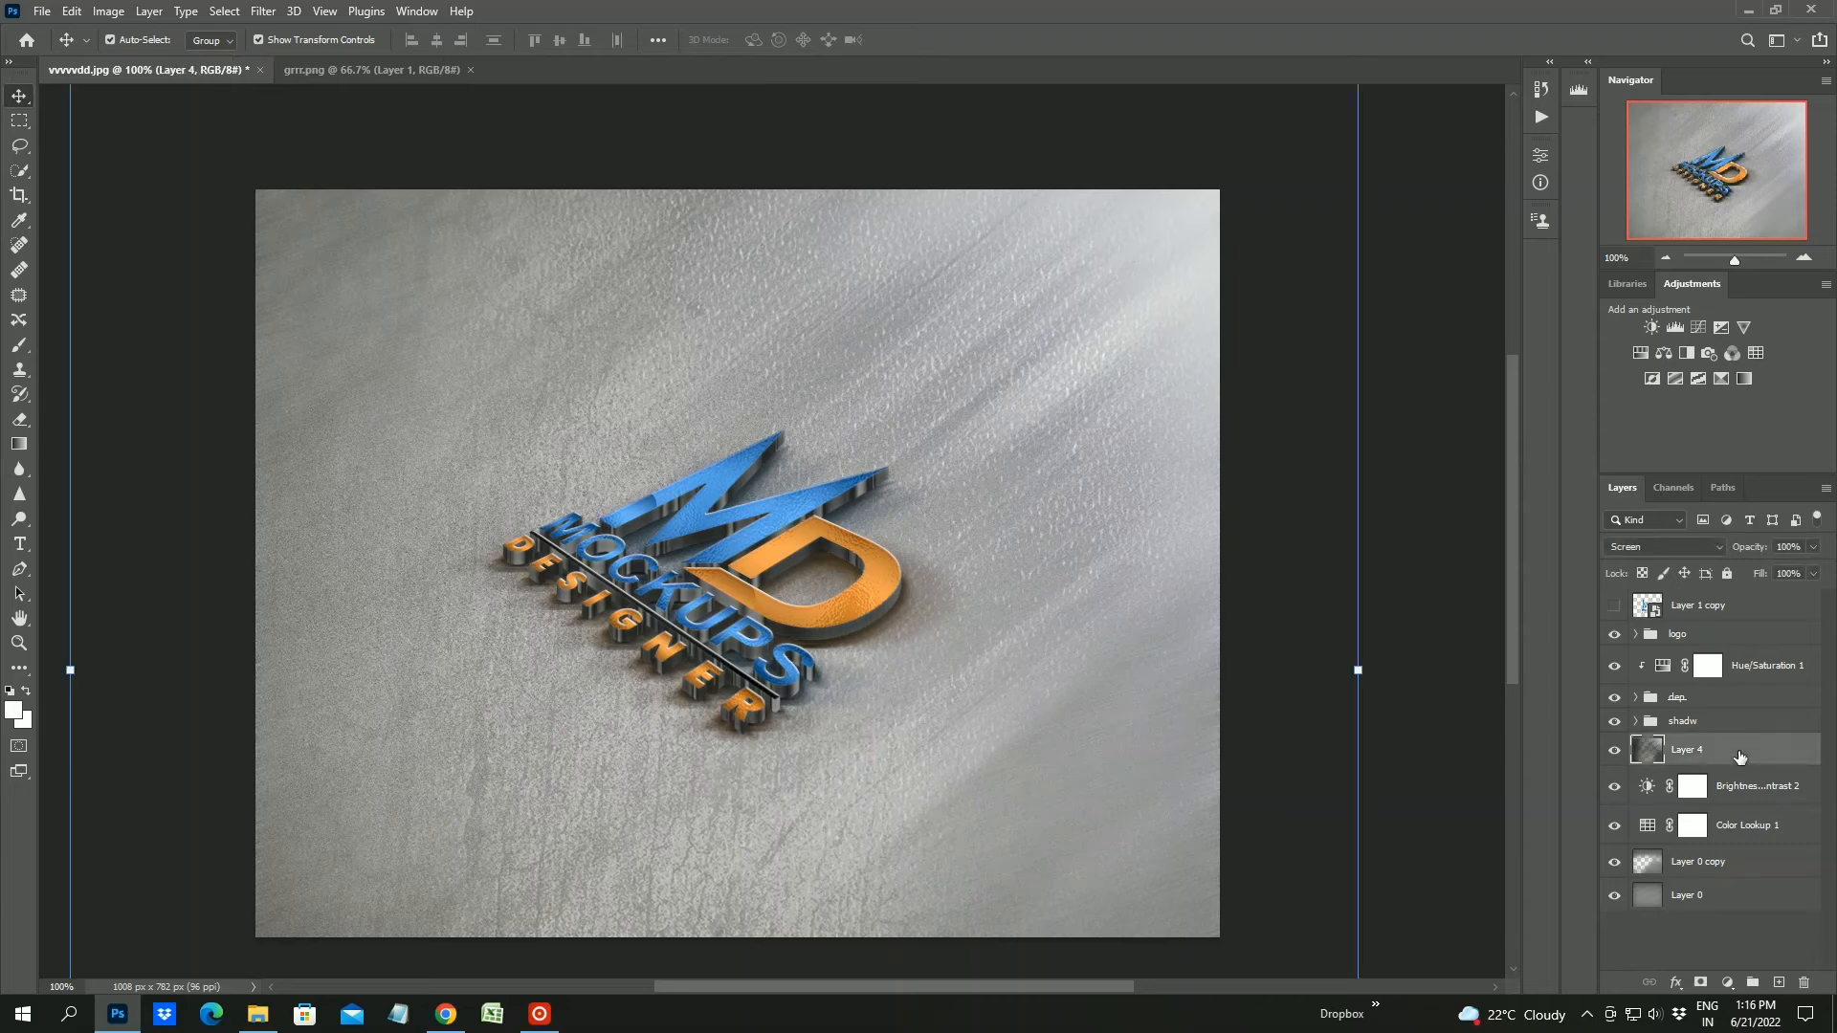
left_click(1813, 548)
left_click_drag(1818, 568, 1788, 596)
left_click(1813, 548)
left_click(1814, 574)
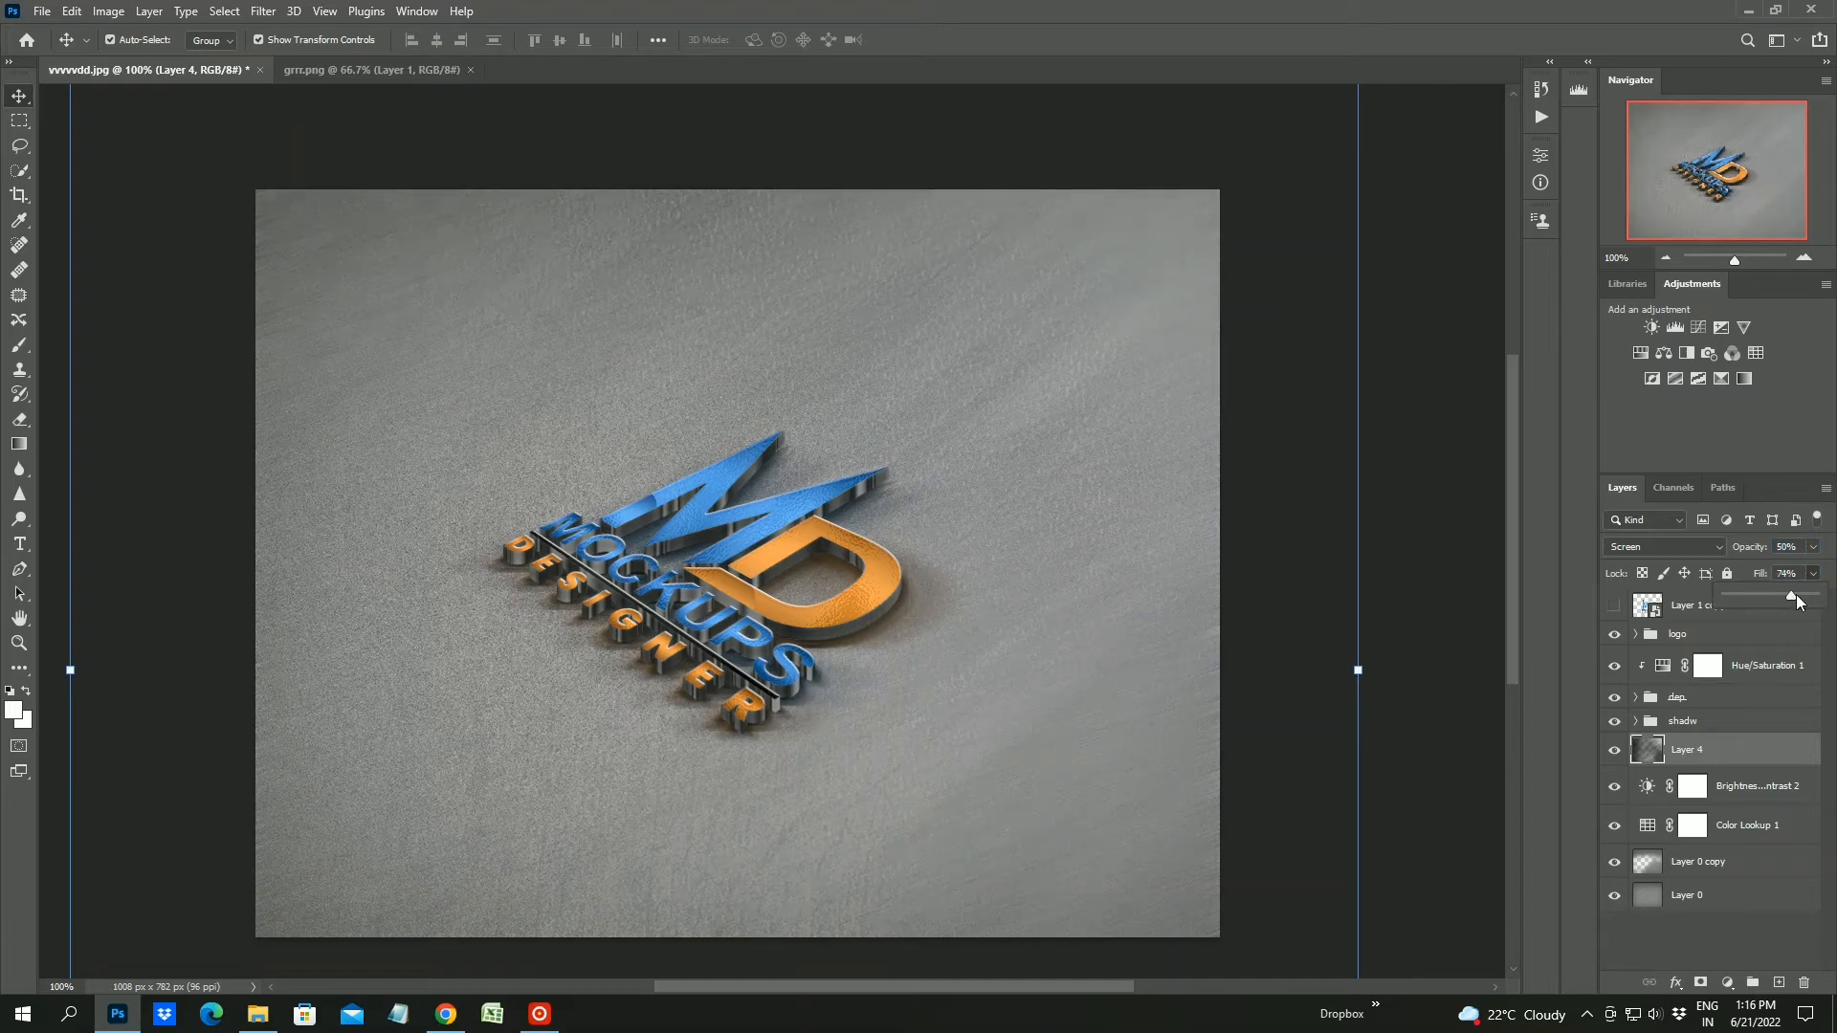
left_click_drag(1797, 597, 1805, 598)
left_click(1692, 939)
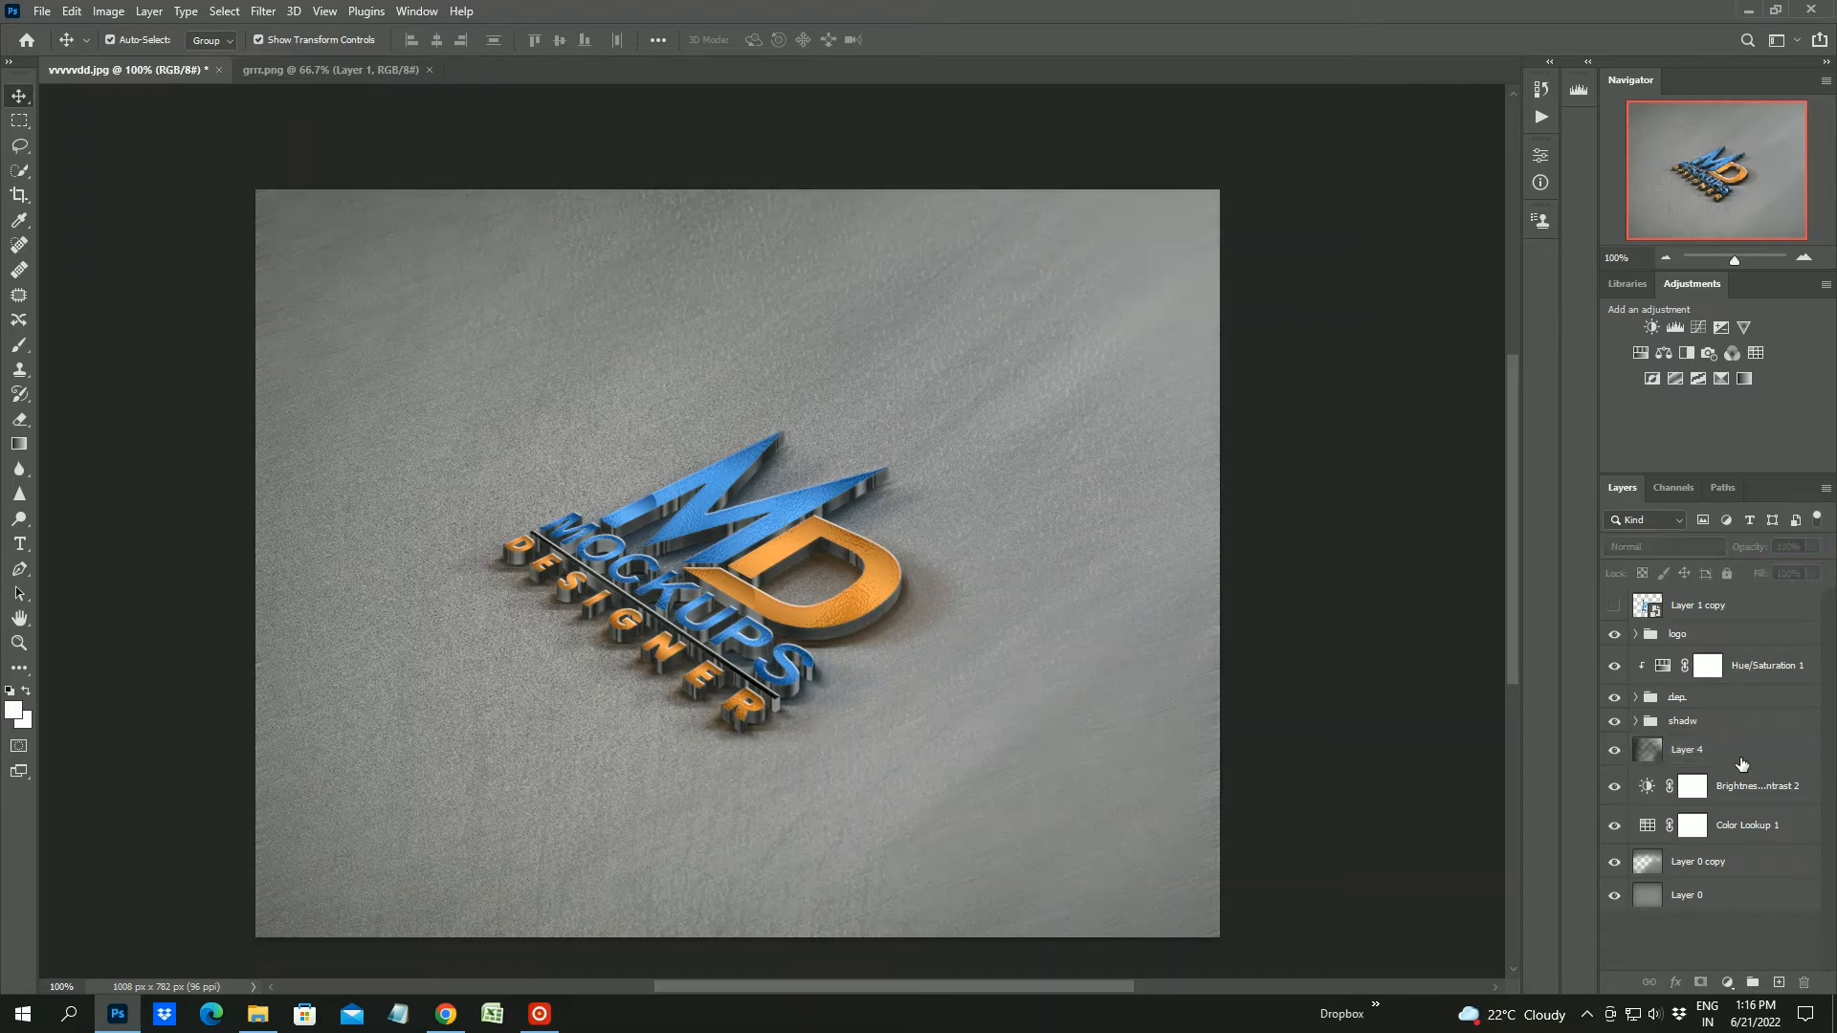
Group Layer 4, Brightness/Contrast 2, Color Lookup 1, Layer 0 copy and Layer 0, and name the group background
left_click(1736, 753)
left_click(1738, 792, "ctrl")
left_click(1739, 828, "ctrl")
left_click(1742, 862, "ctrl")
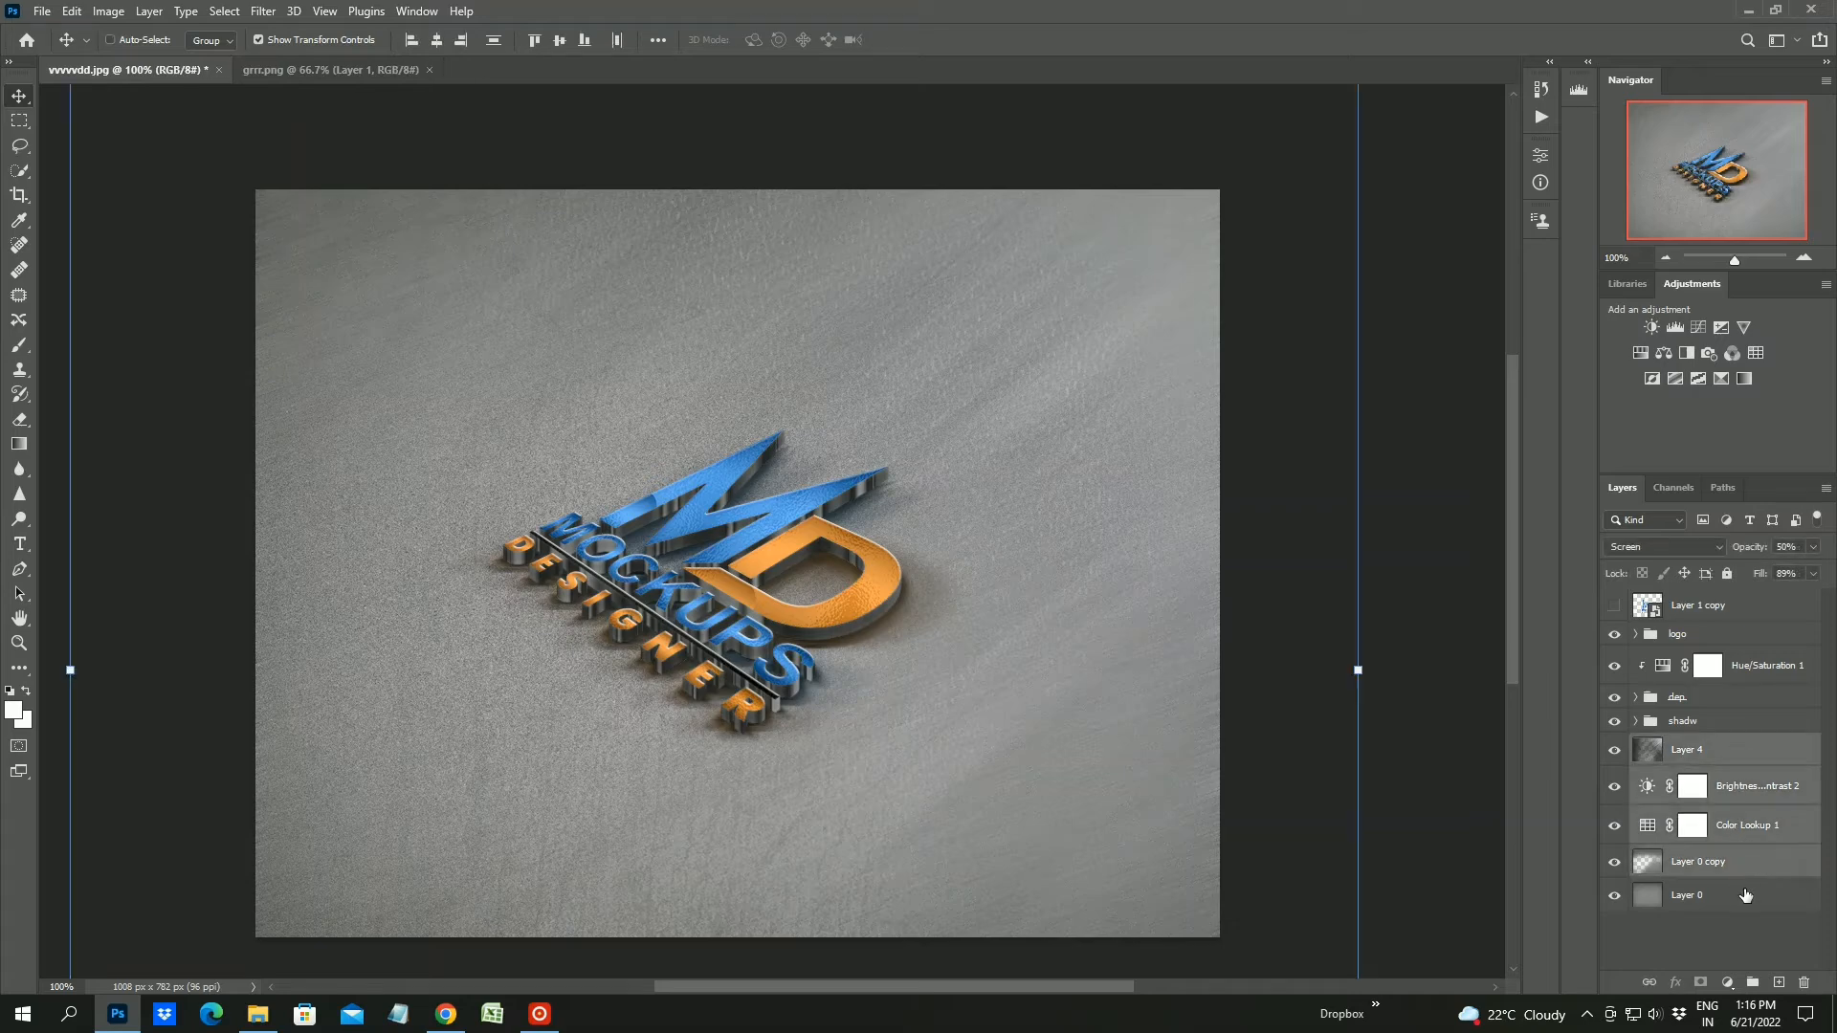
left_click(1747, 895, "ctrl")
key("ctrl+g")
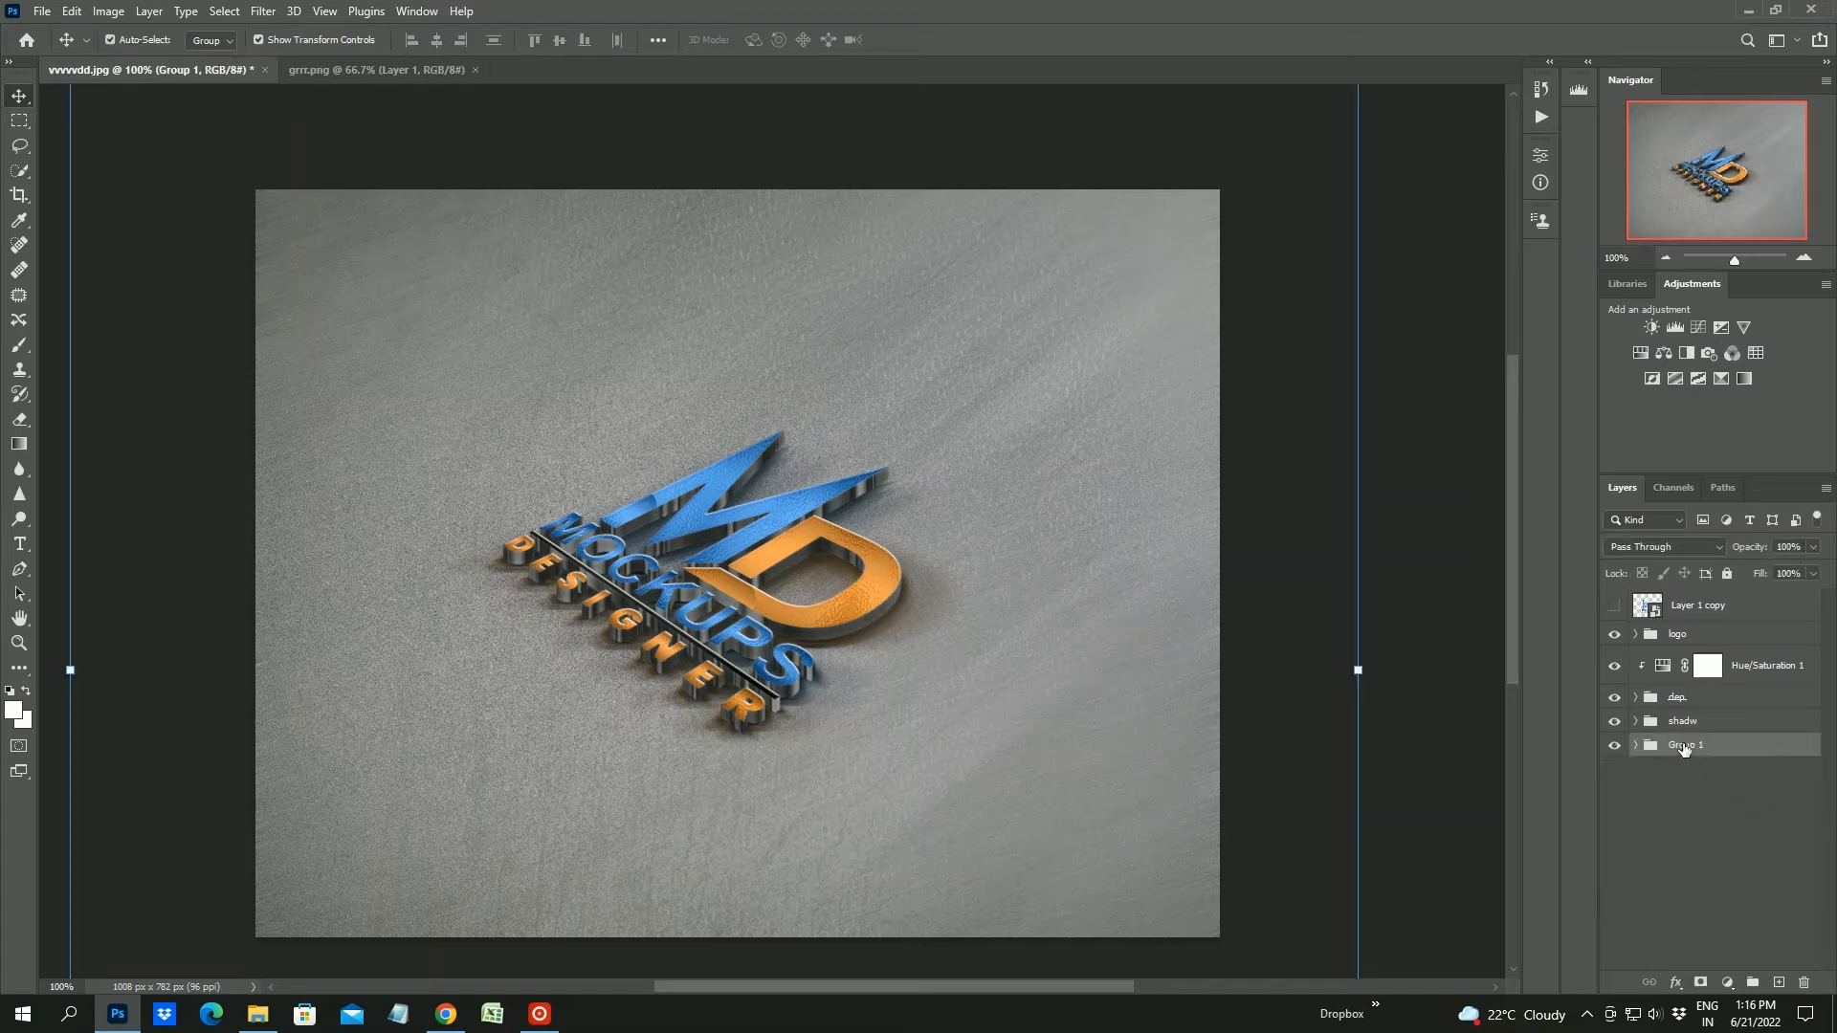
double_click(1684, 746)
type("background")
key("Return")
left_click(1689, 859)
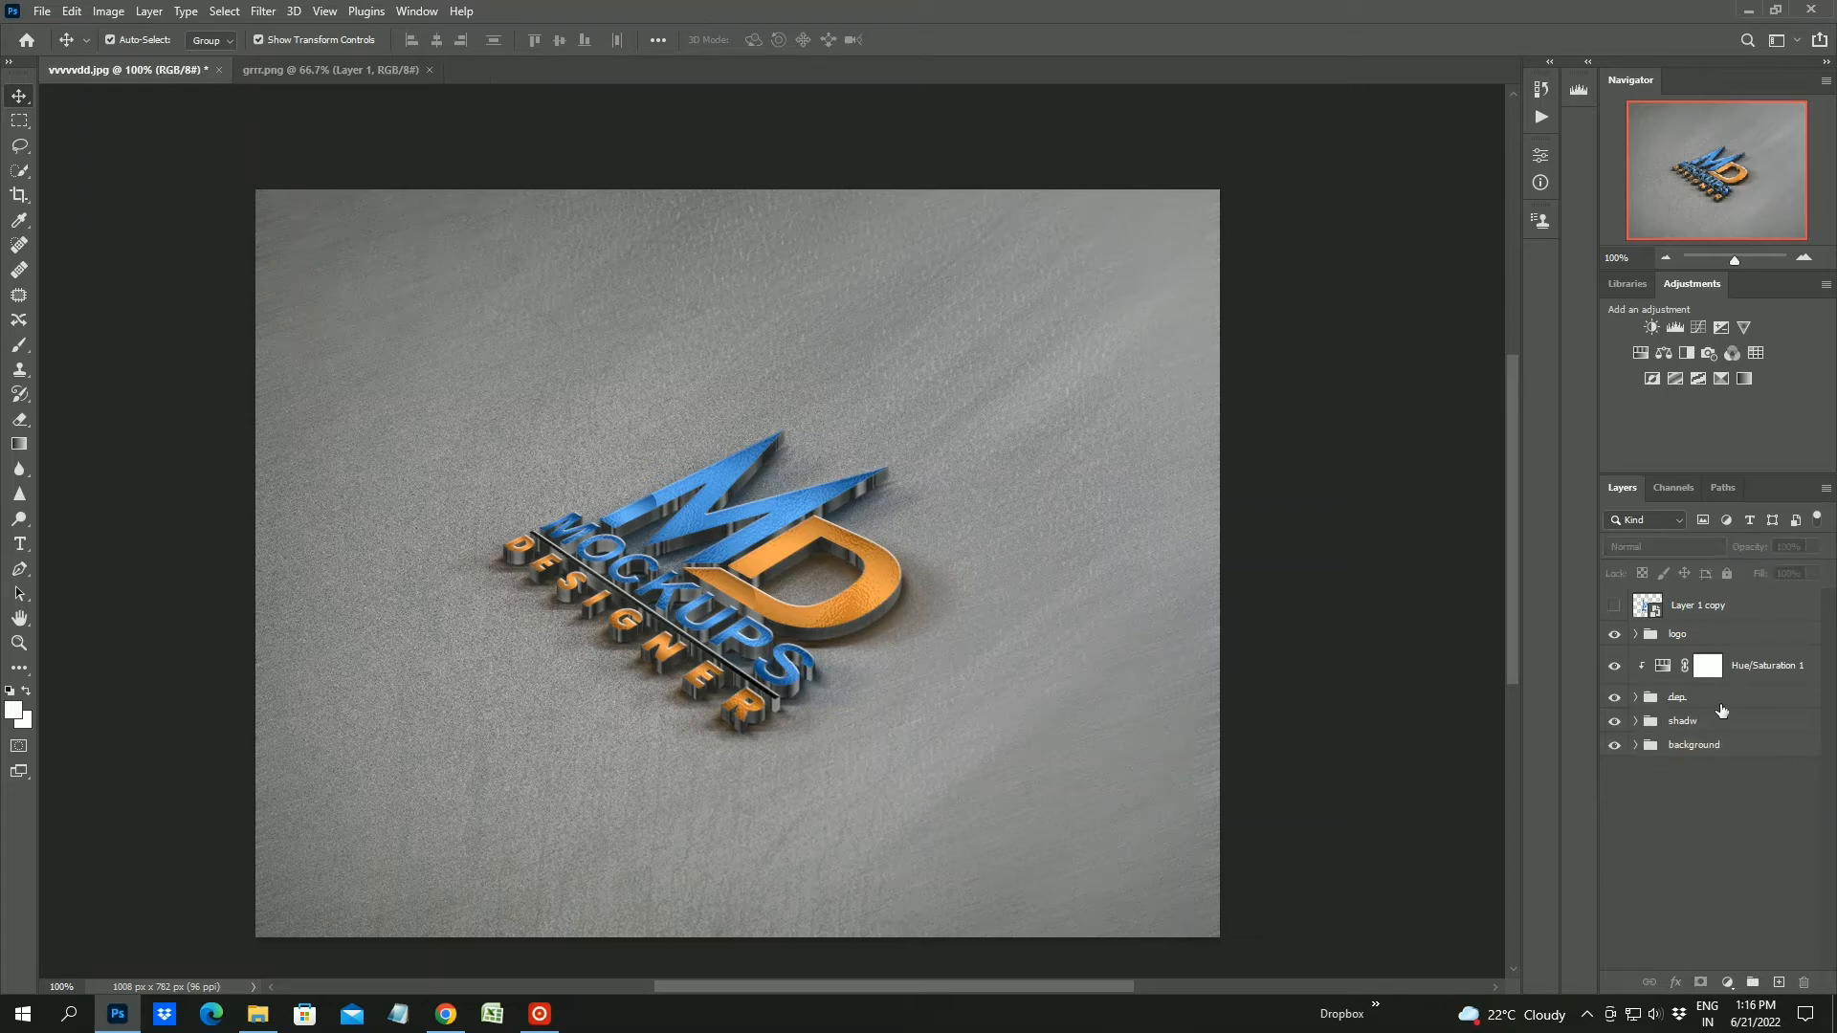
Create a gradient fill above Layer 4 in the background group and set its end colour stop to black, 000000
left_click(1635, 746)
left_click(1693, 775)
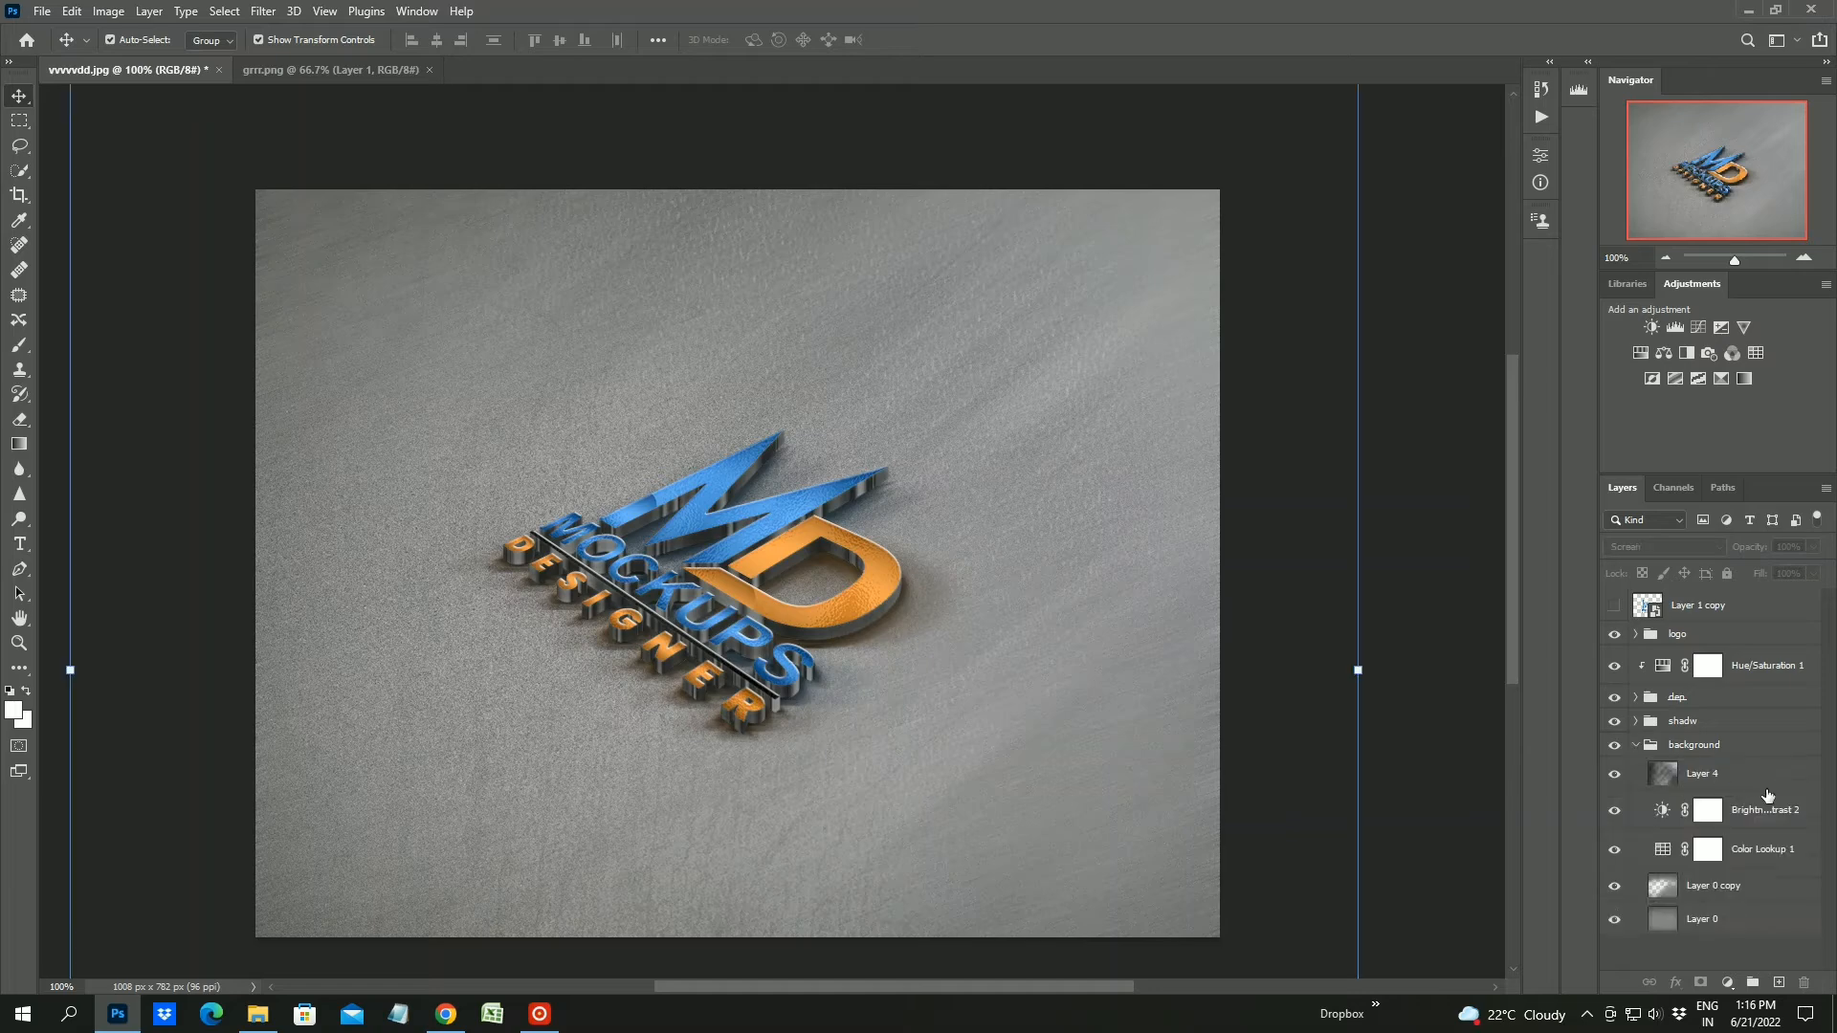
left_click(1727, 982)
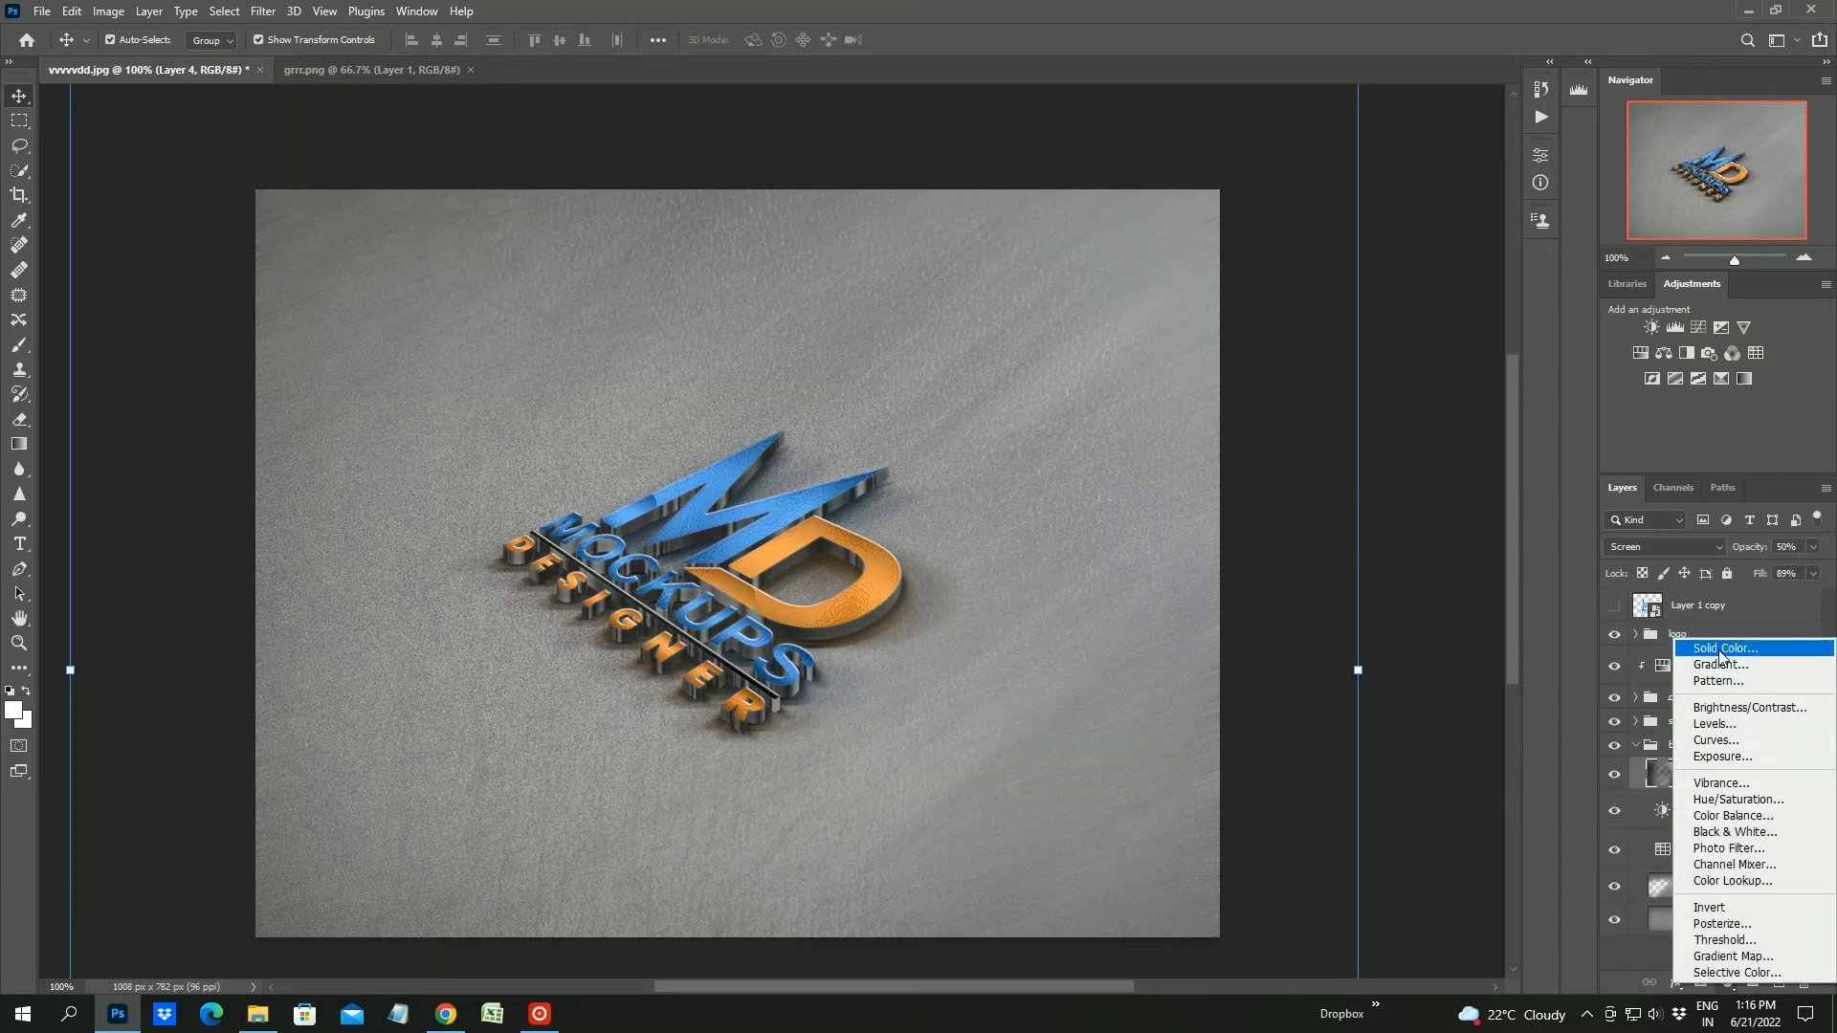
left_click(1720, 664)
left_click(1483, 623)
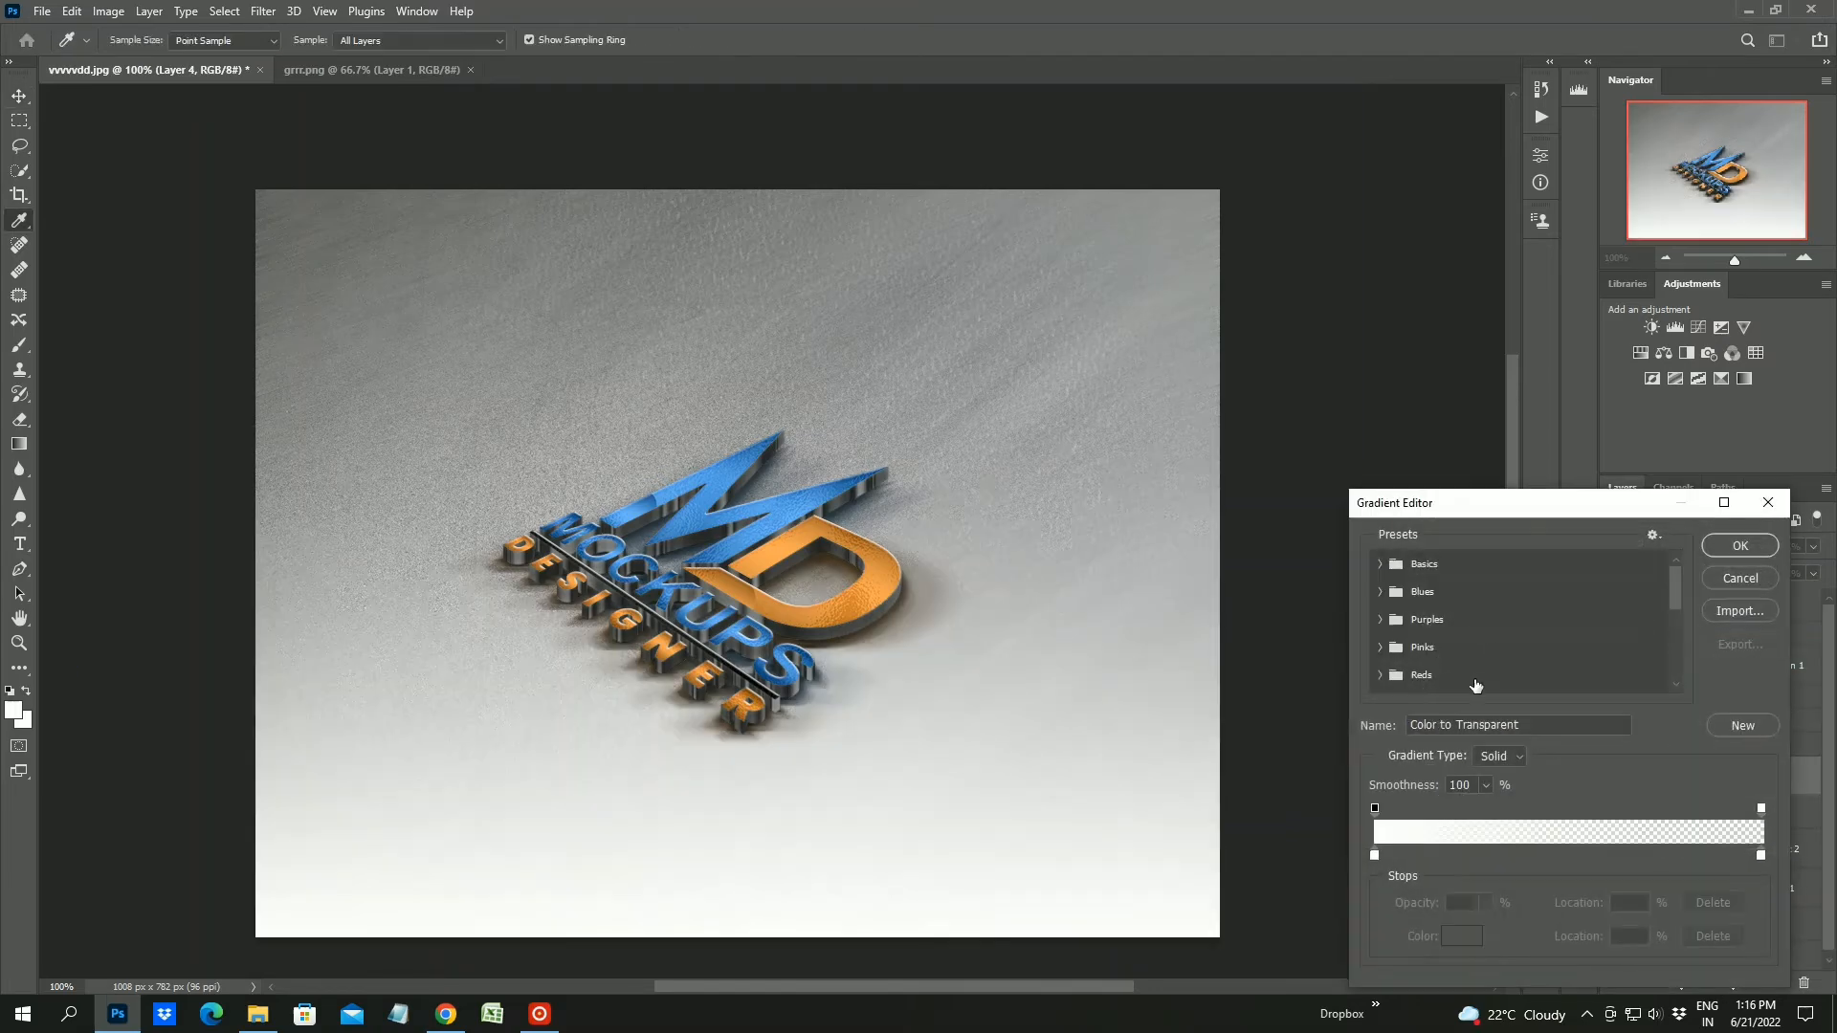
left_click(1762, 855)
left_click(1461, 937)
left_click_drag(1160, 587, 1110, 707)
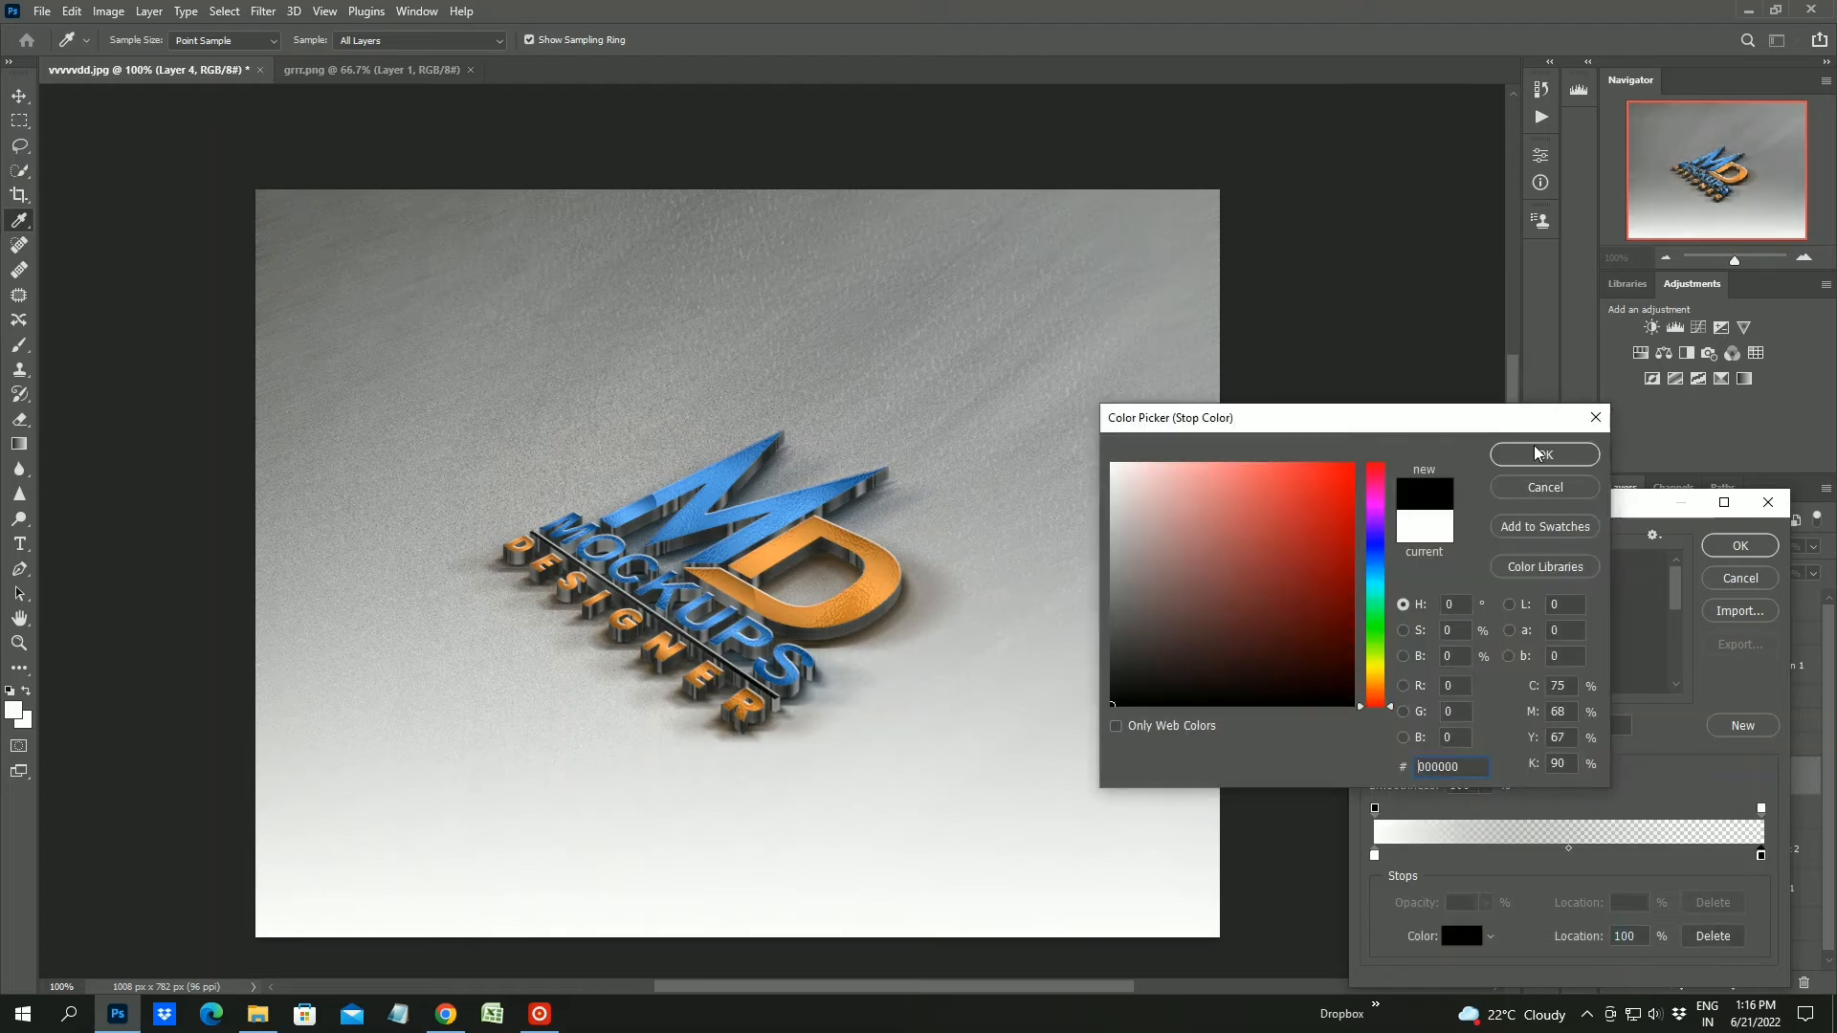
left_click(1542, 454)
Set the gradient's end opacity stop to about 58% and the gradient fill's angle to -144.2°
left_click(1762, 809)
left_click(1486, 902)
left_click_drag(1487, 924, 1535, 928)
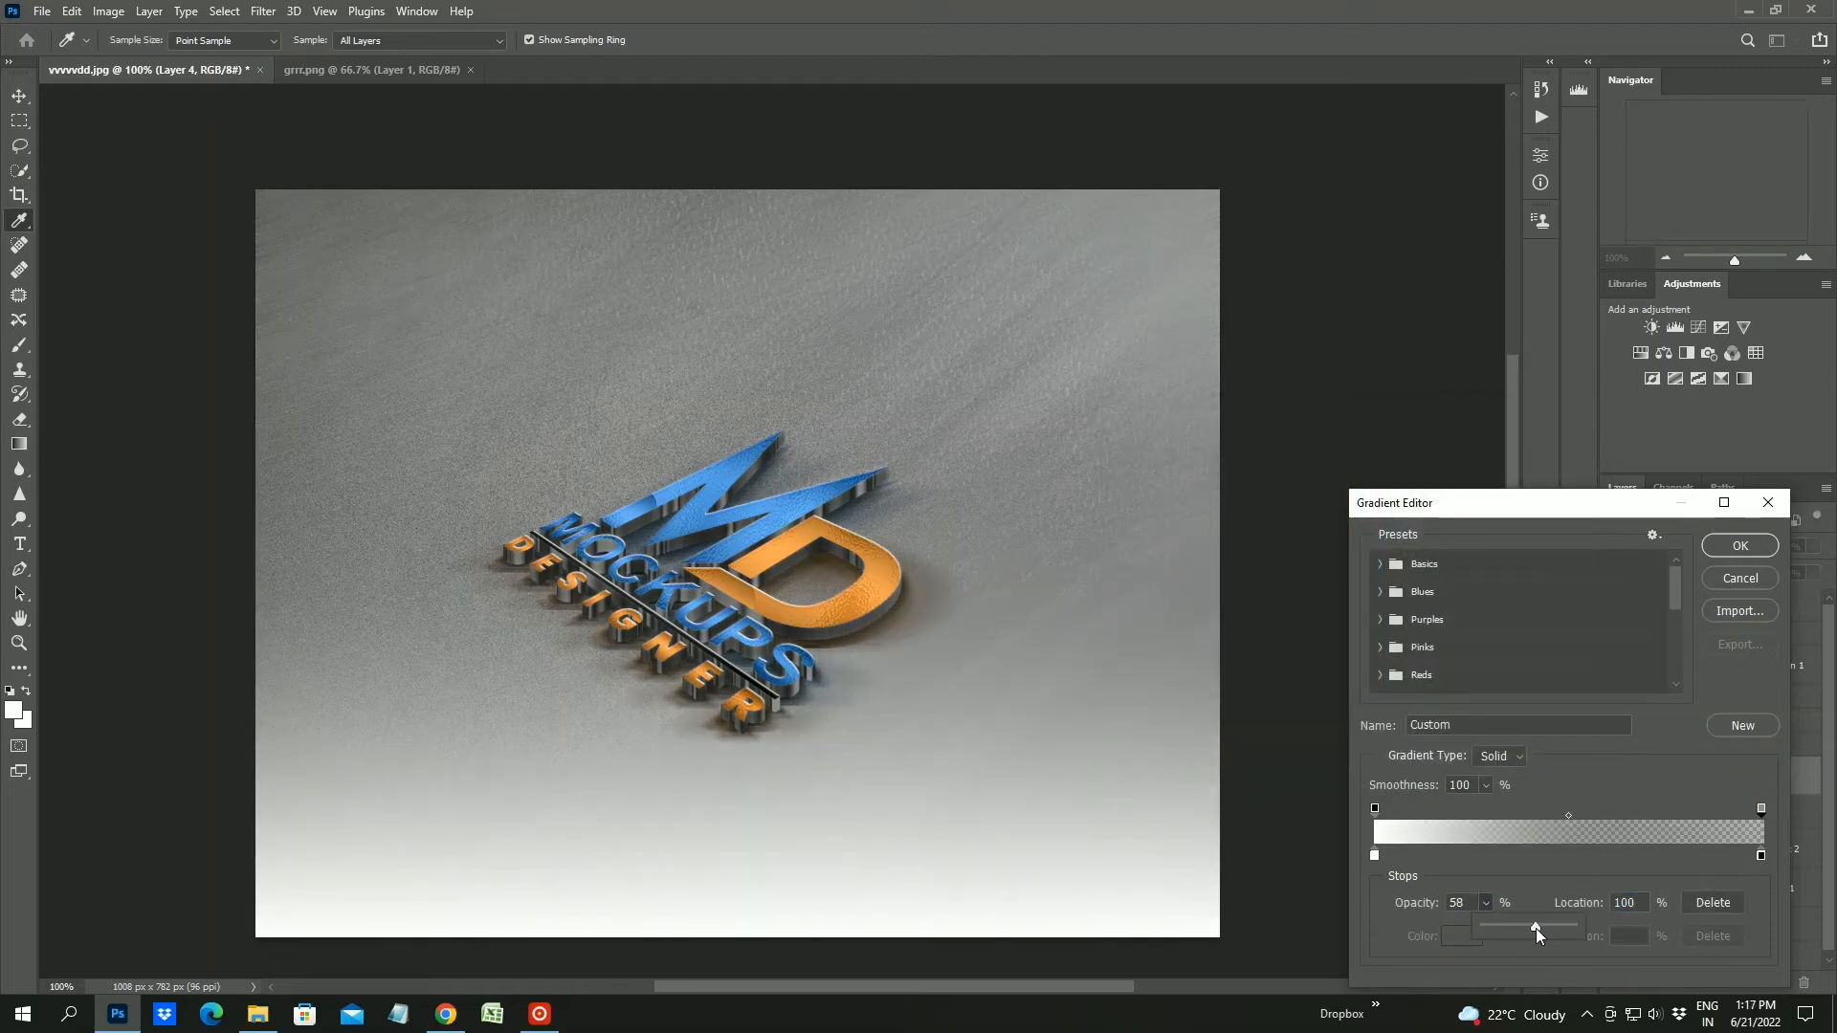
left_click(1738, 547)
left_click_drag(1451, 680, 1433, 691)
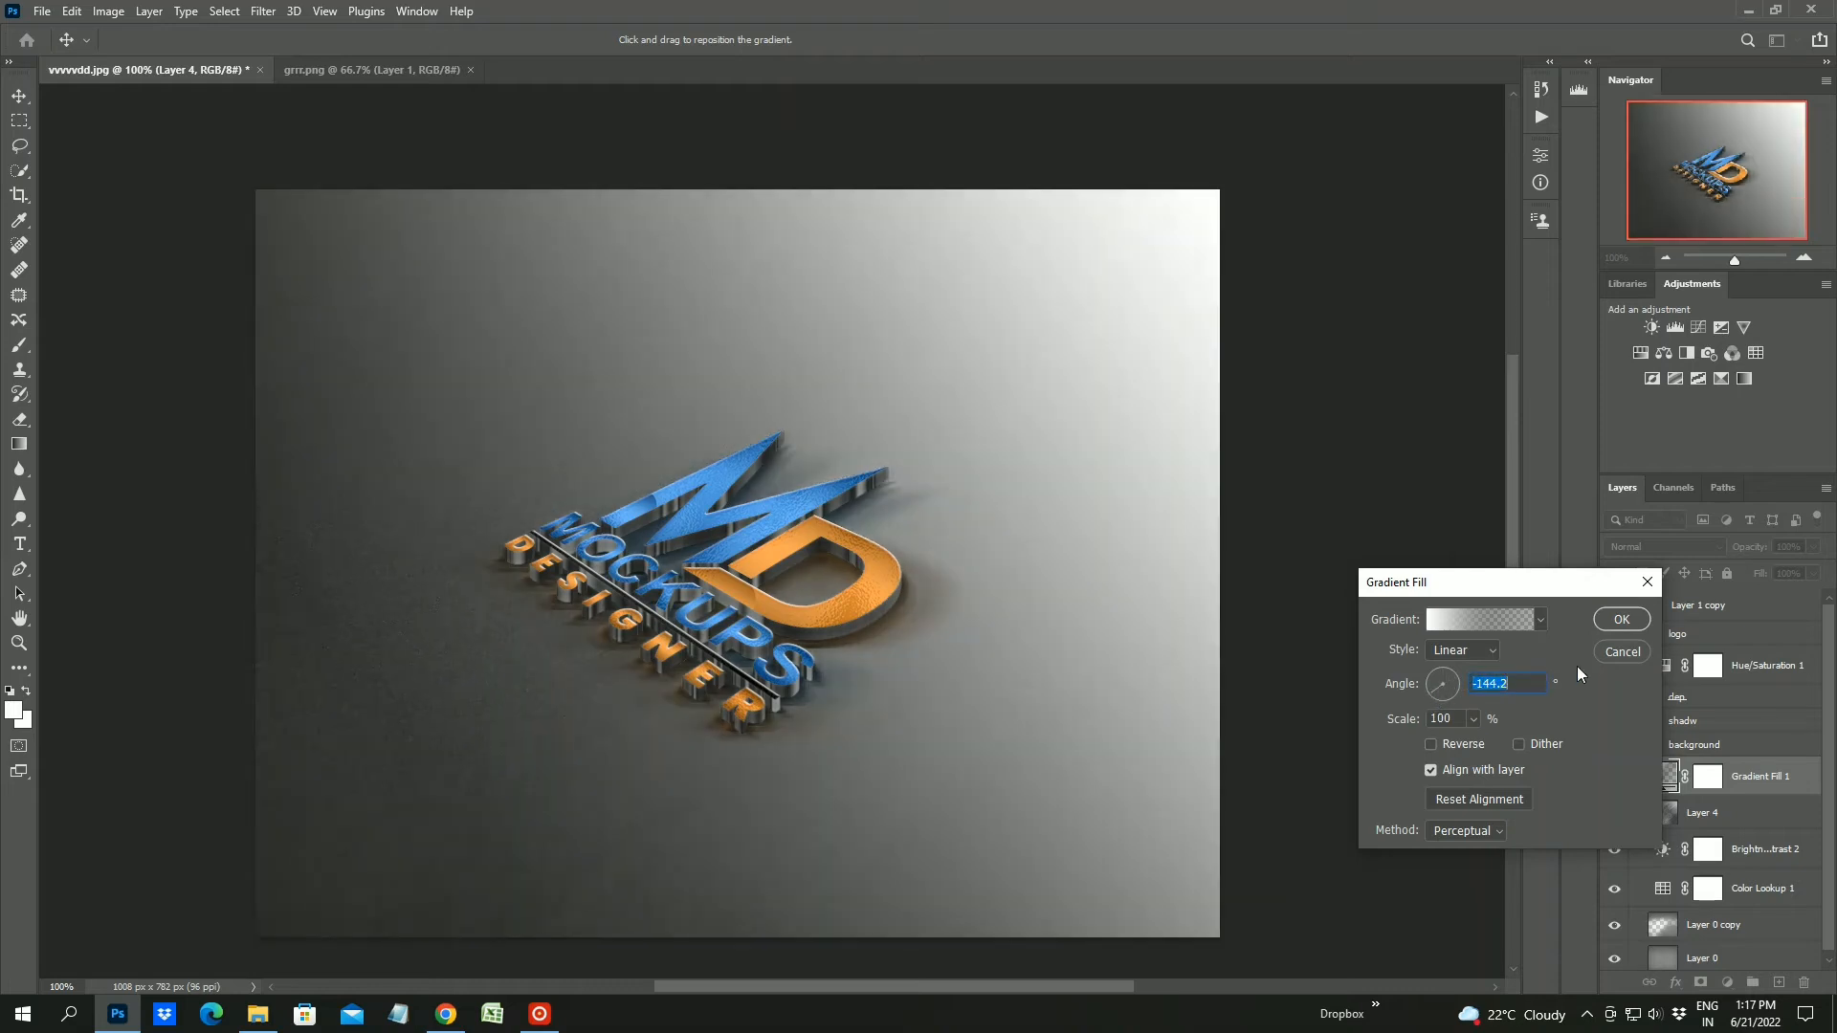
left_click(1619, 618)
Blend Gradient Fill 1 as Soft Light at about 71% opacity, compare it on and off, and collapse the background group
left_click(1665, 546)
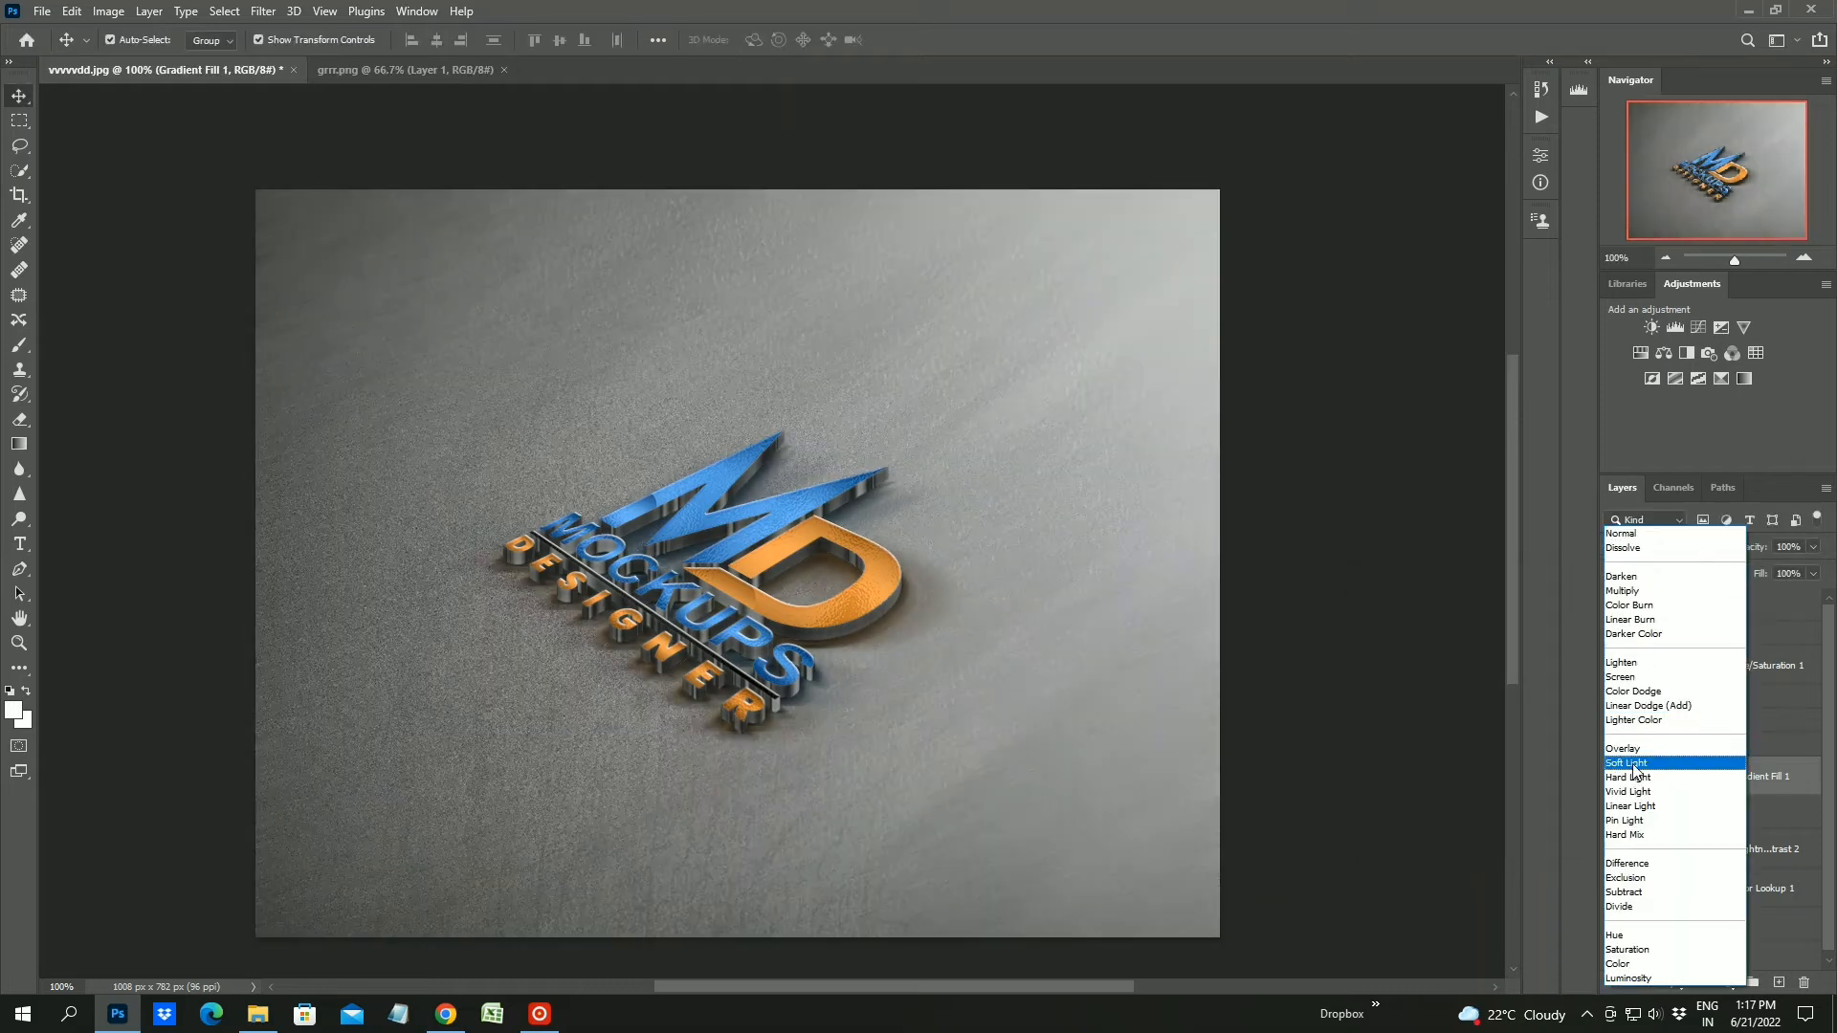
left_click(1629, 766)
left_click(1614, 780)
left_click(1614, 780)
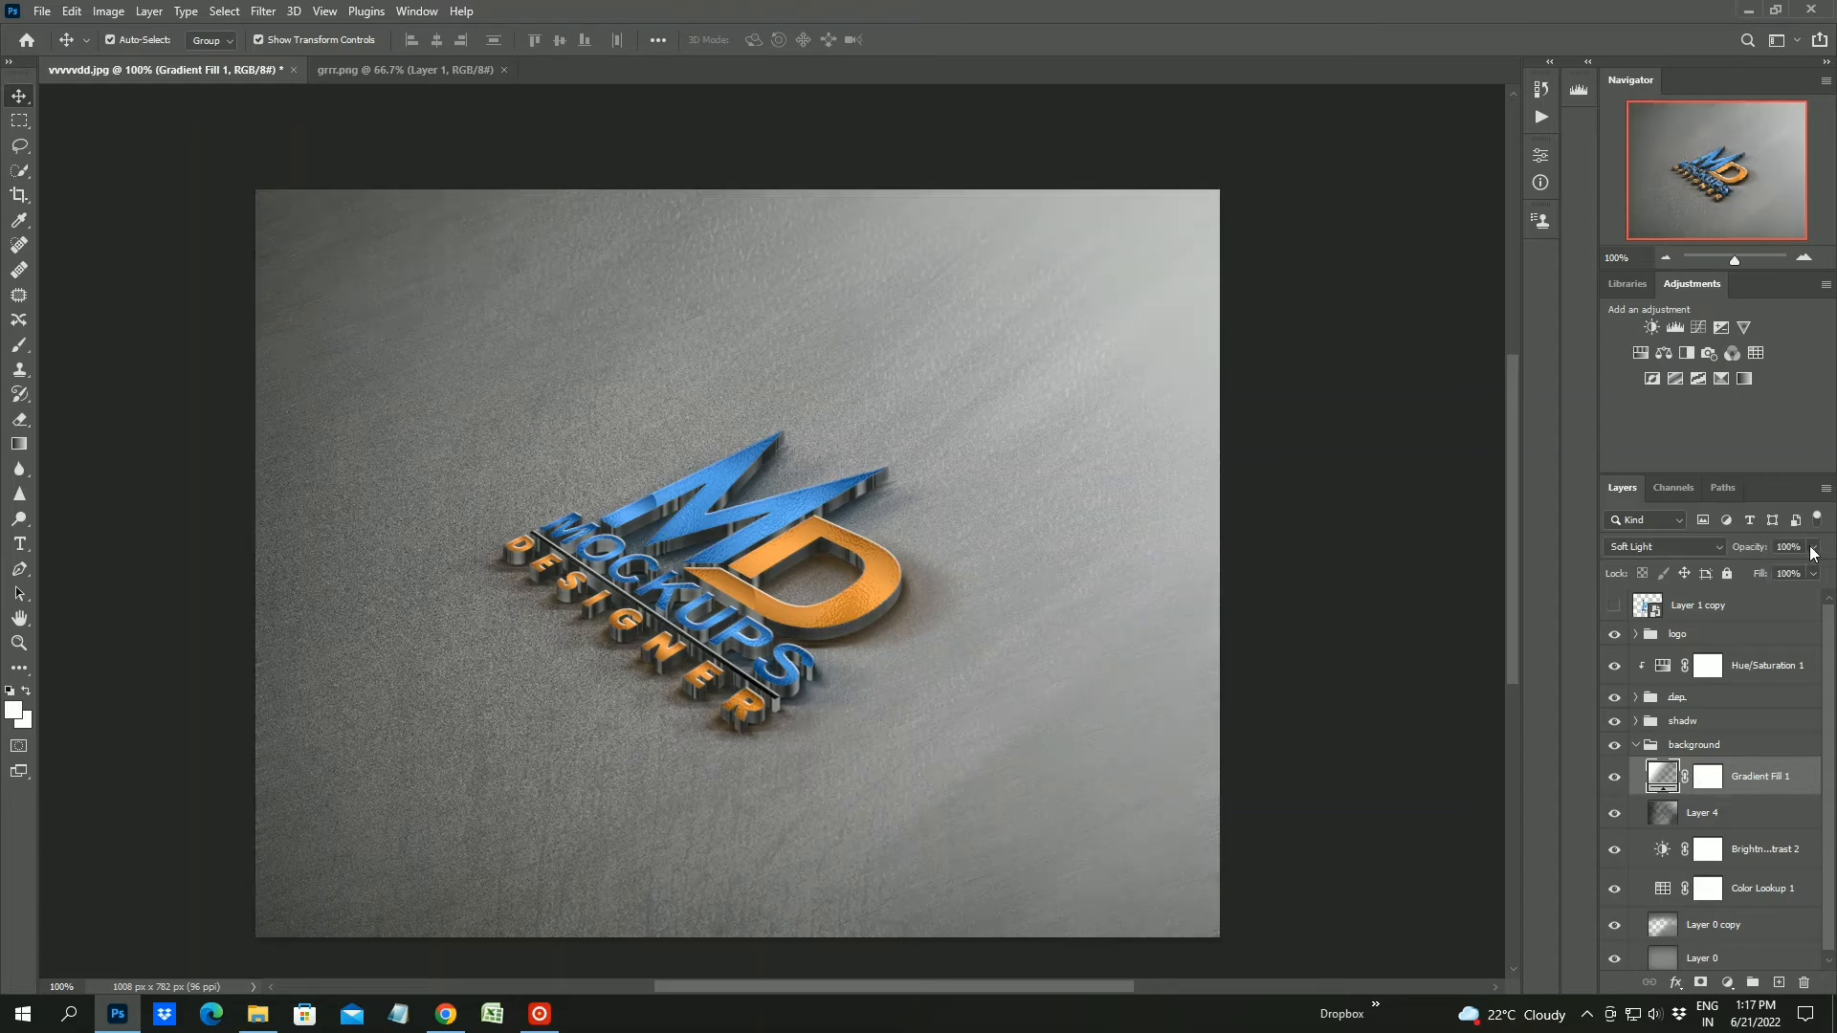
left_click_drag(1813, 548, 1777, 570)
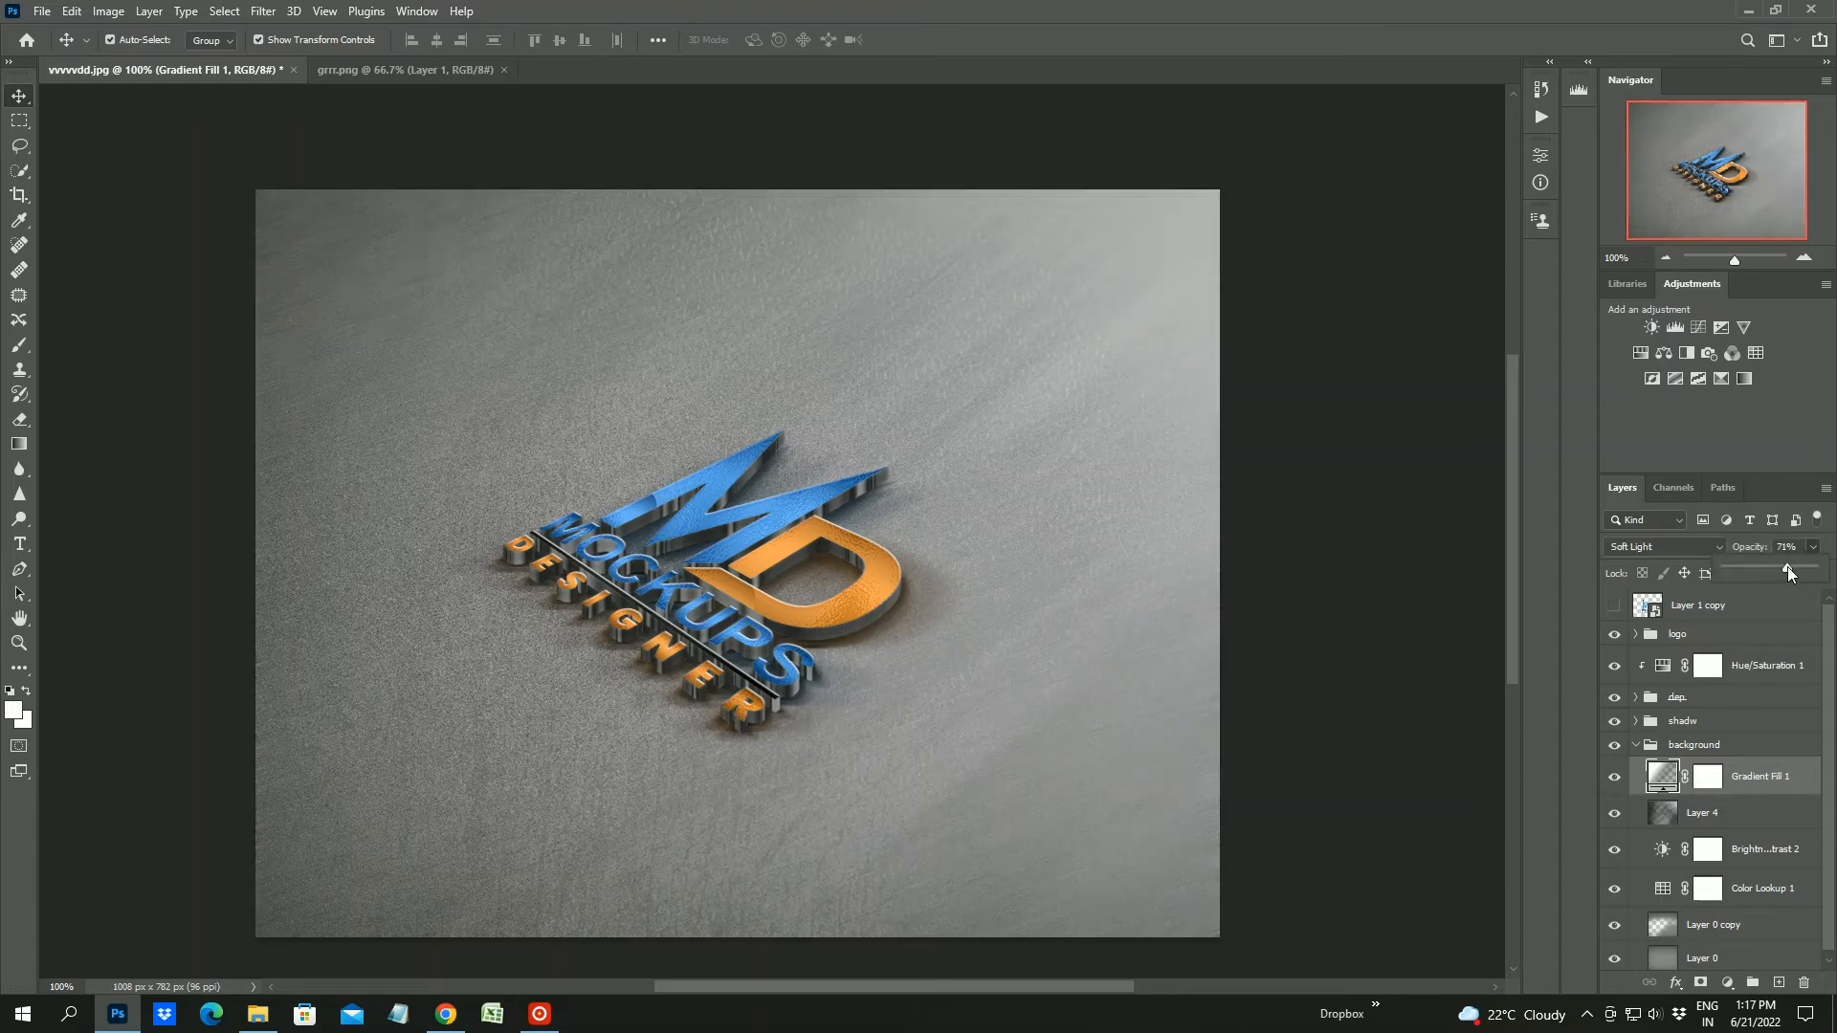
left_click(1635, 744)
left_click(1709, 856)
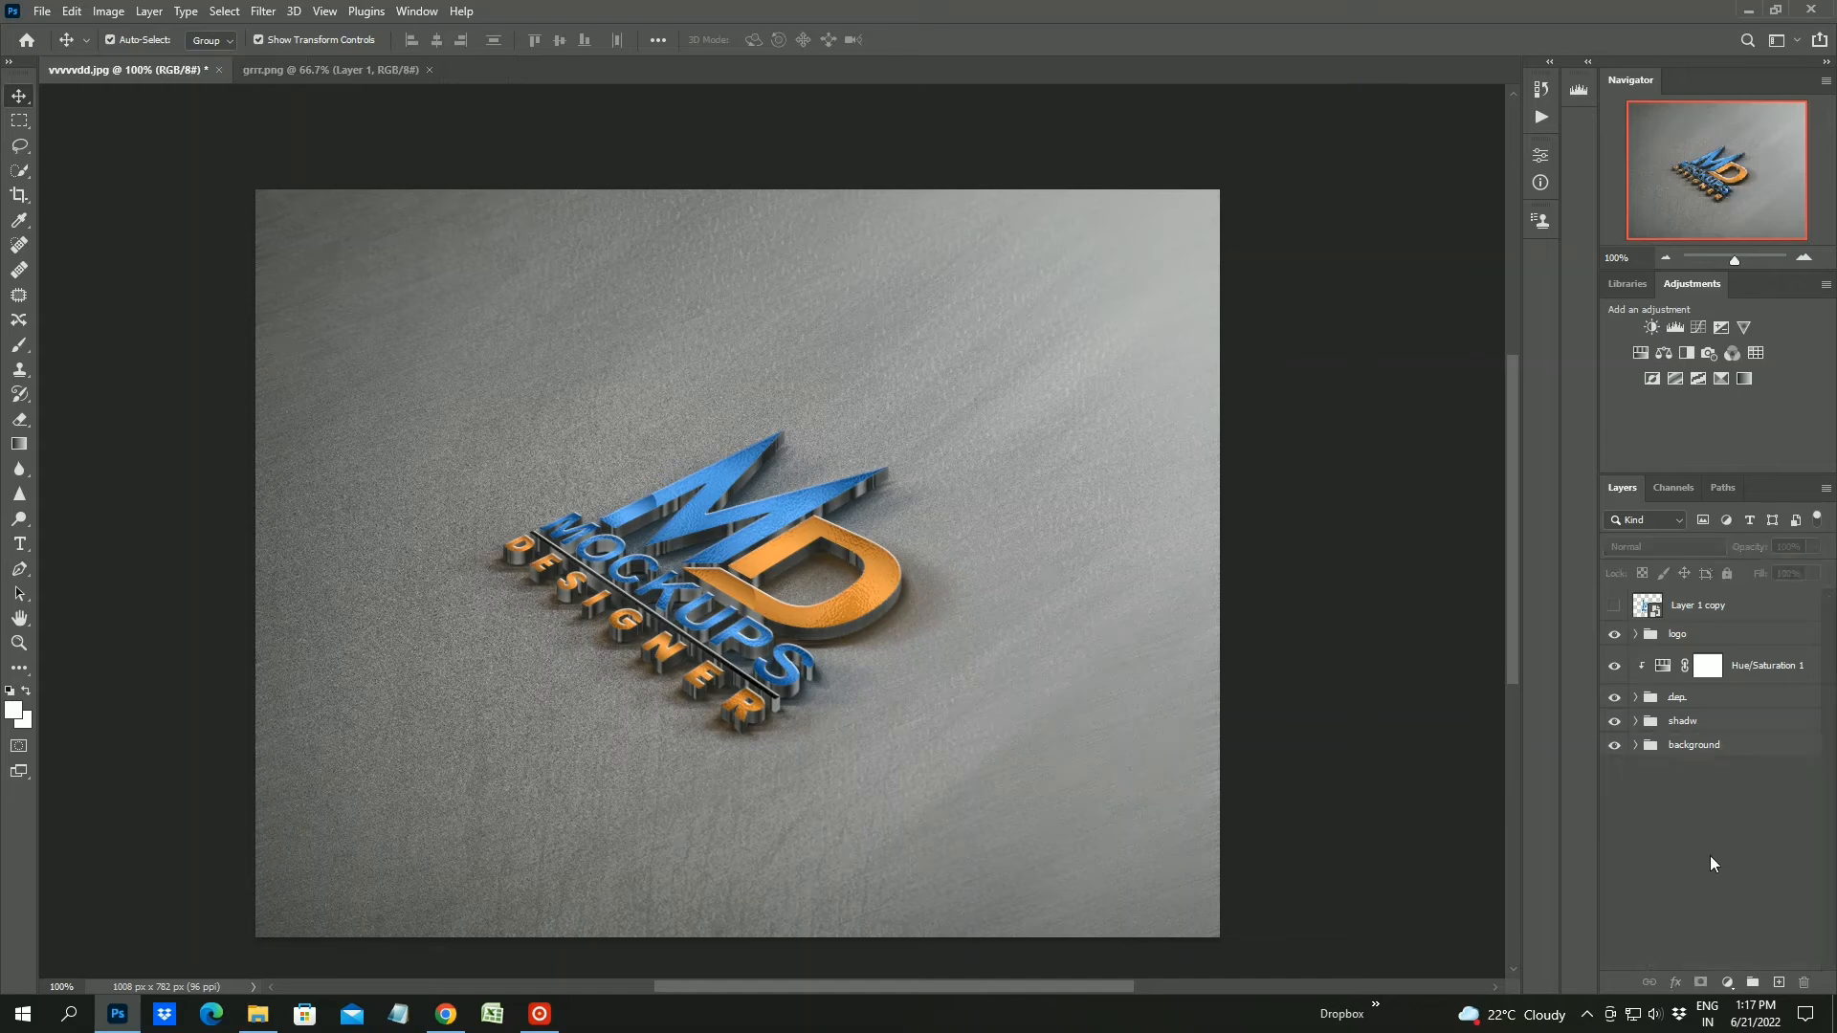
Close the grrr.png document, show Layer 1 copy and set its fill to 0%
left_click(430, 70)
left_click(1614, 606)
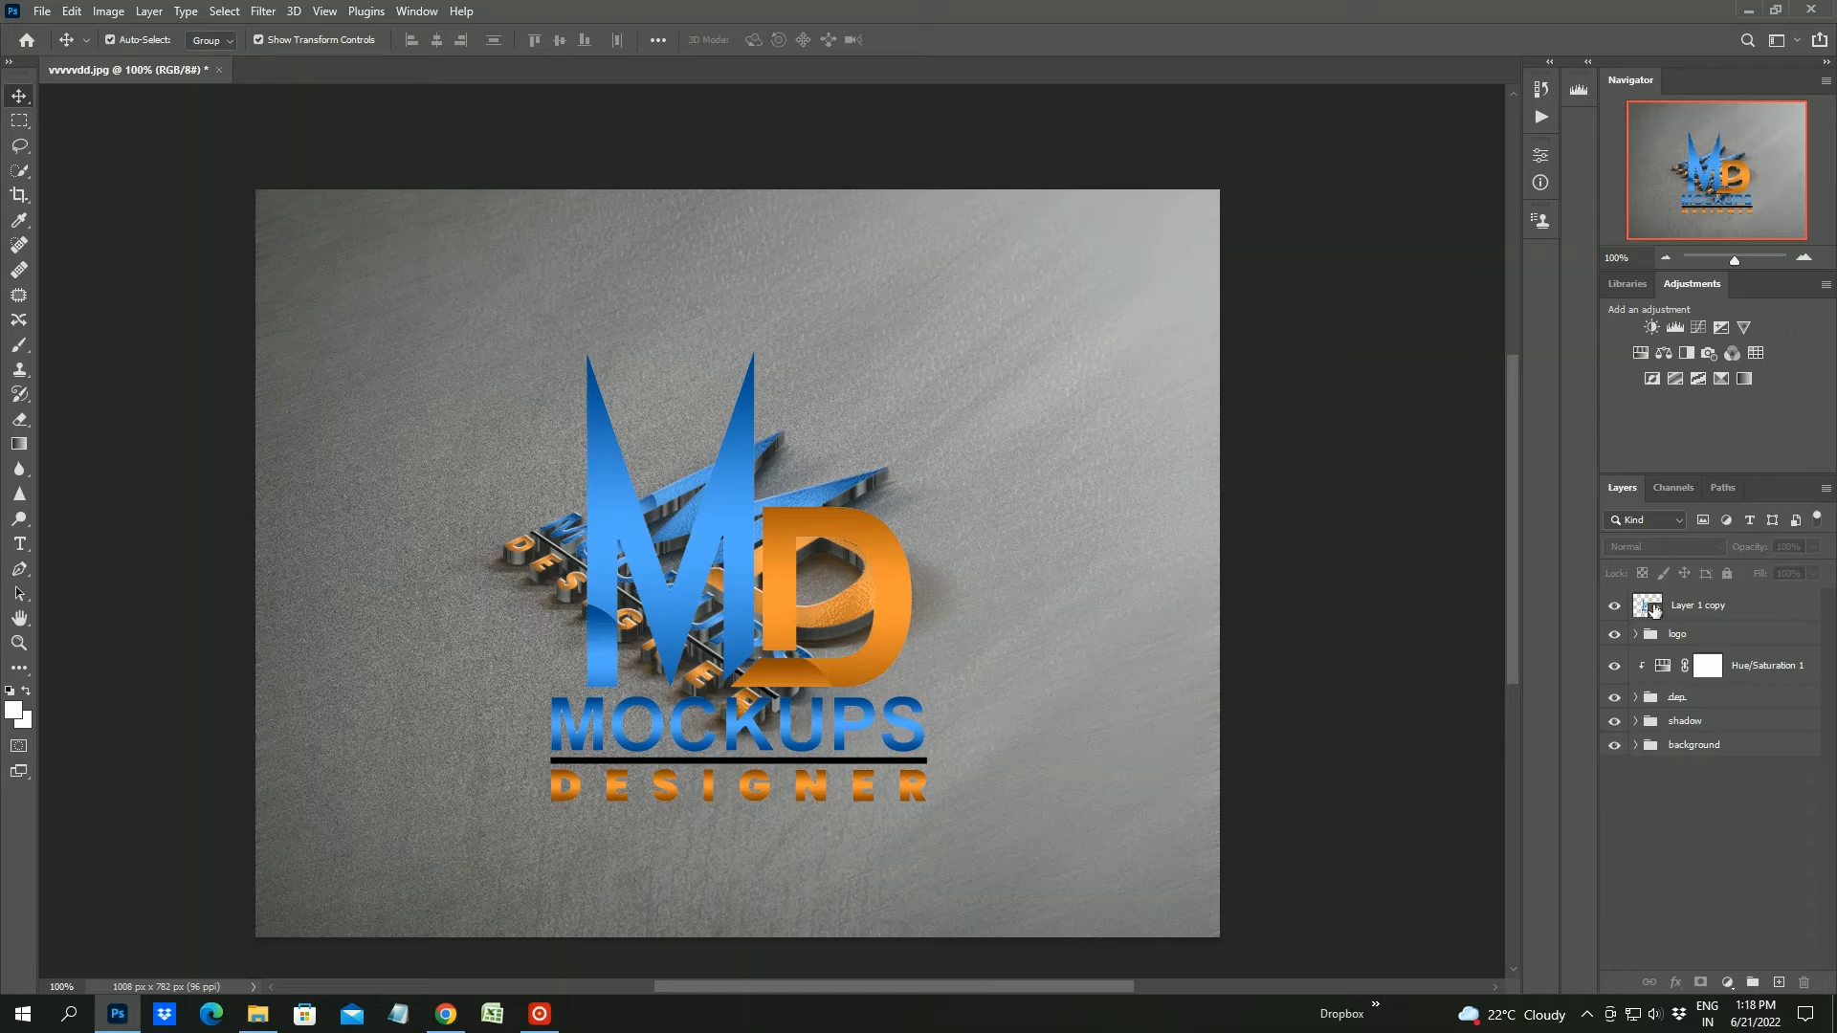
left_click(1655, 611)
left_click(1811, 574)
left_click_drag(1816, 595, 1699, 615)
Label Layer 1 copy with red and group all the layers and groups beneath it under the name "dont touch"
right_click(1616, 605)
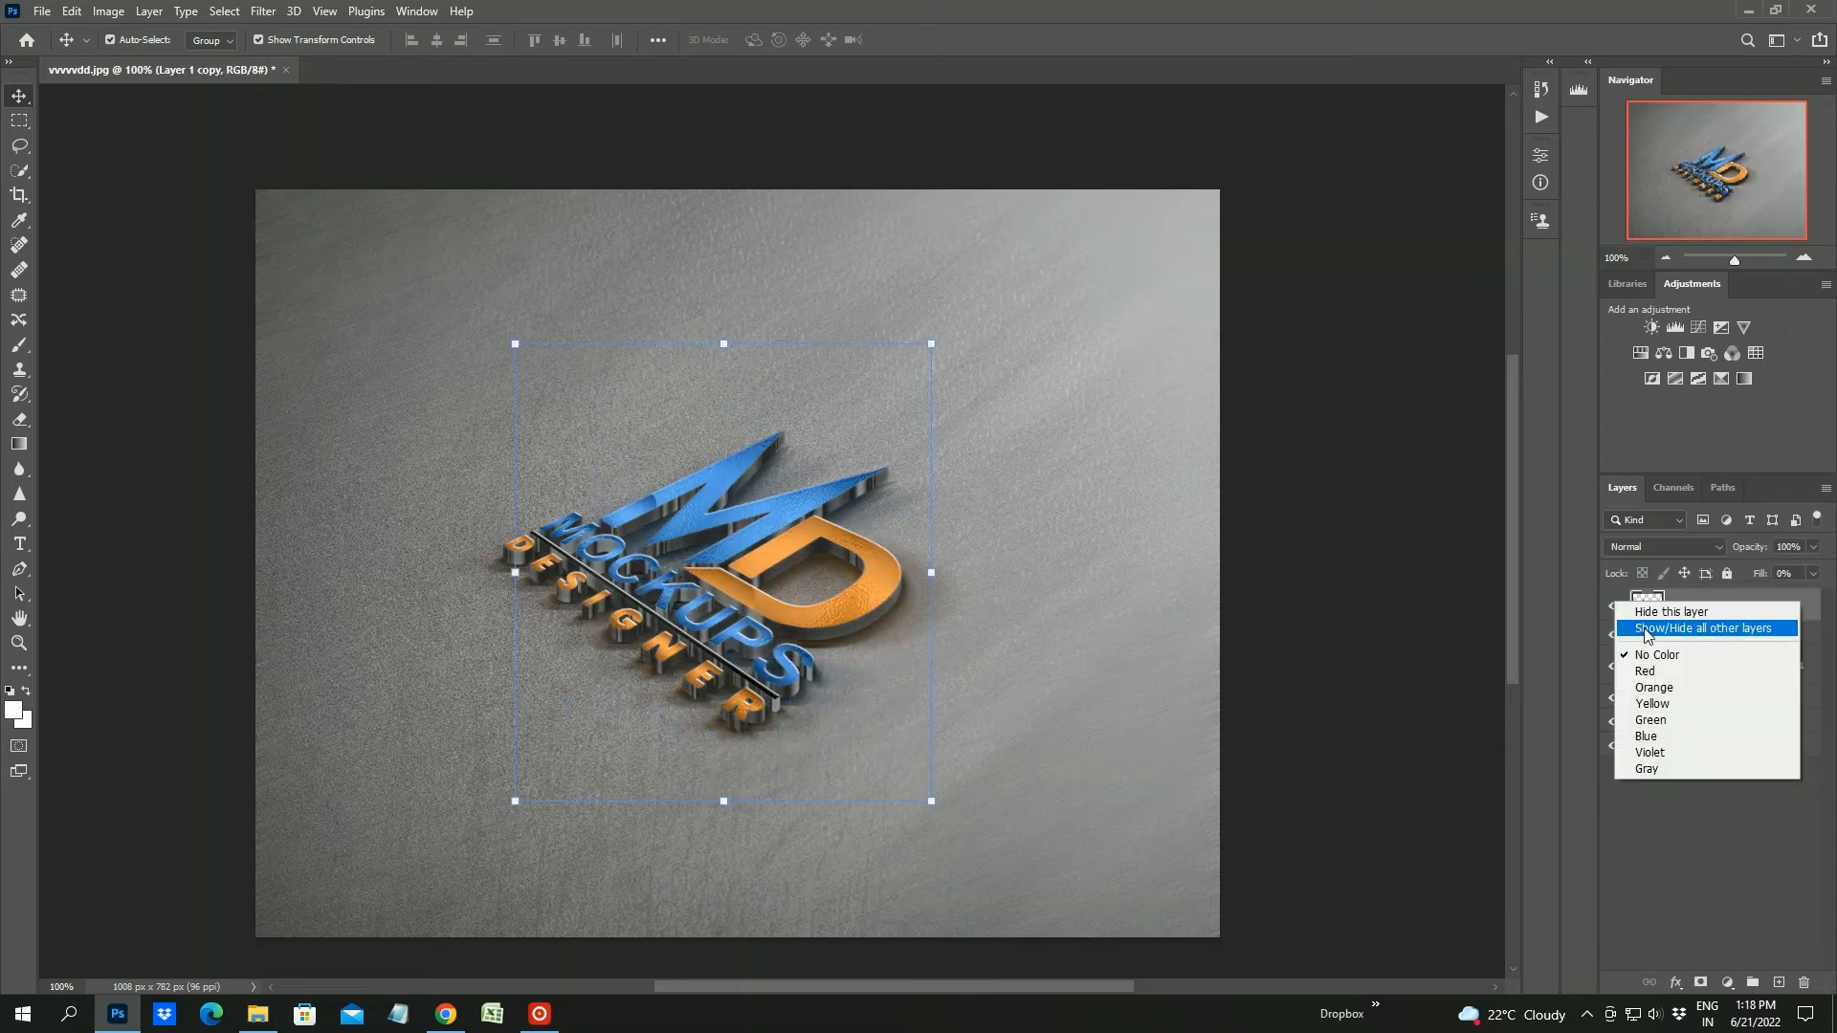
left_click(1672, 673)
left_click(1713, 640)
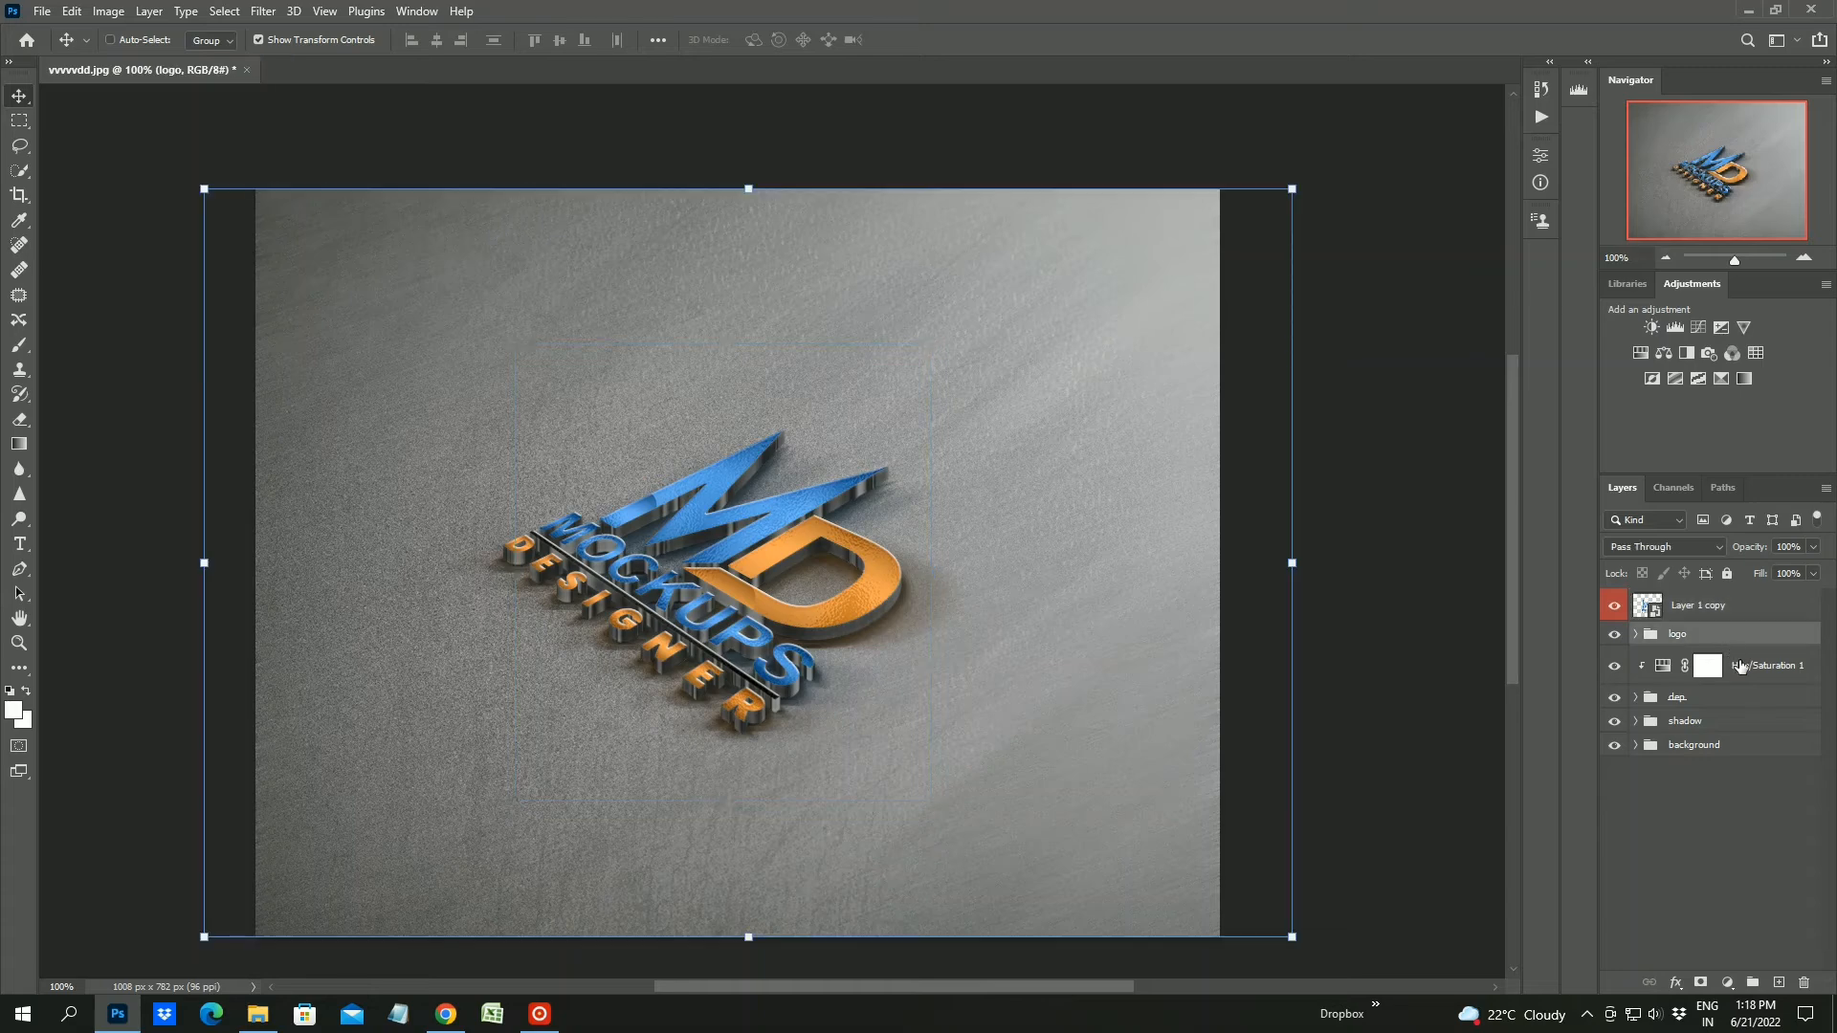
left_click(1743, 666, "ctrl")
left_click(1730, 696, "ctrl")
left_click(1716, 722, "ctrl")
left_click(1719, 745, "ctrl")
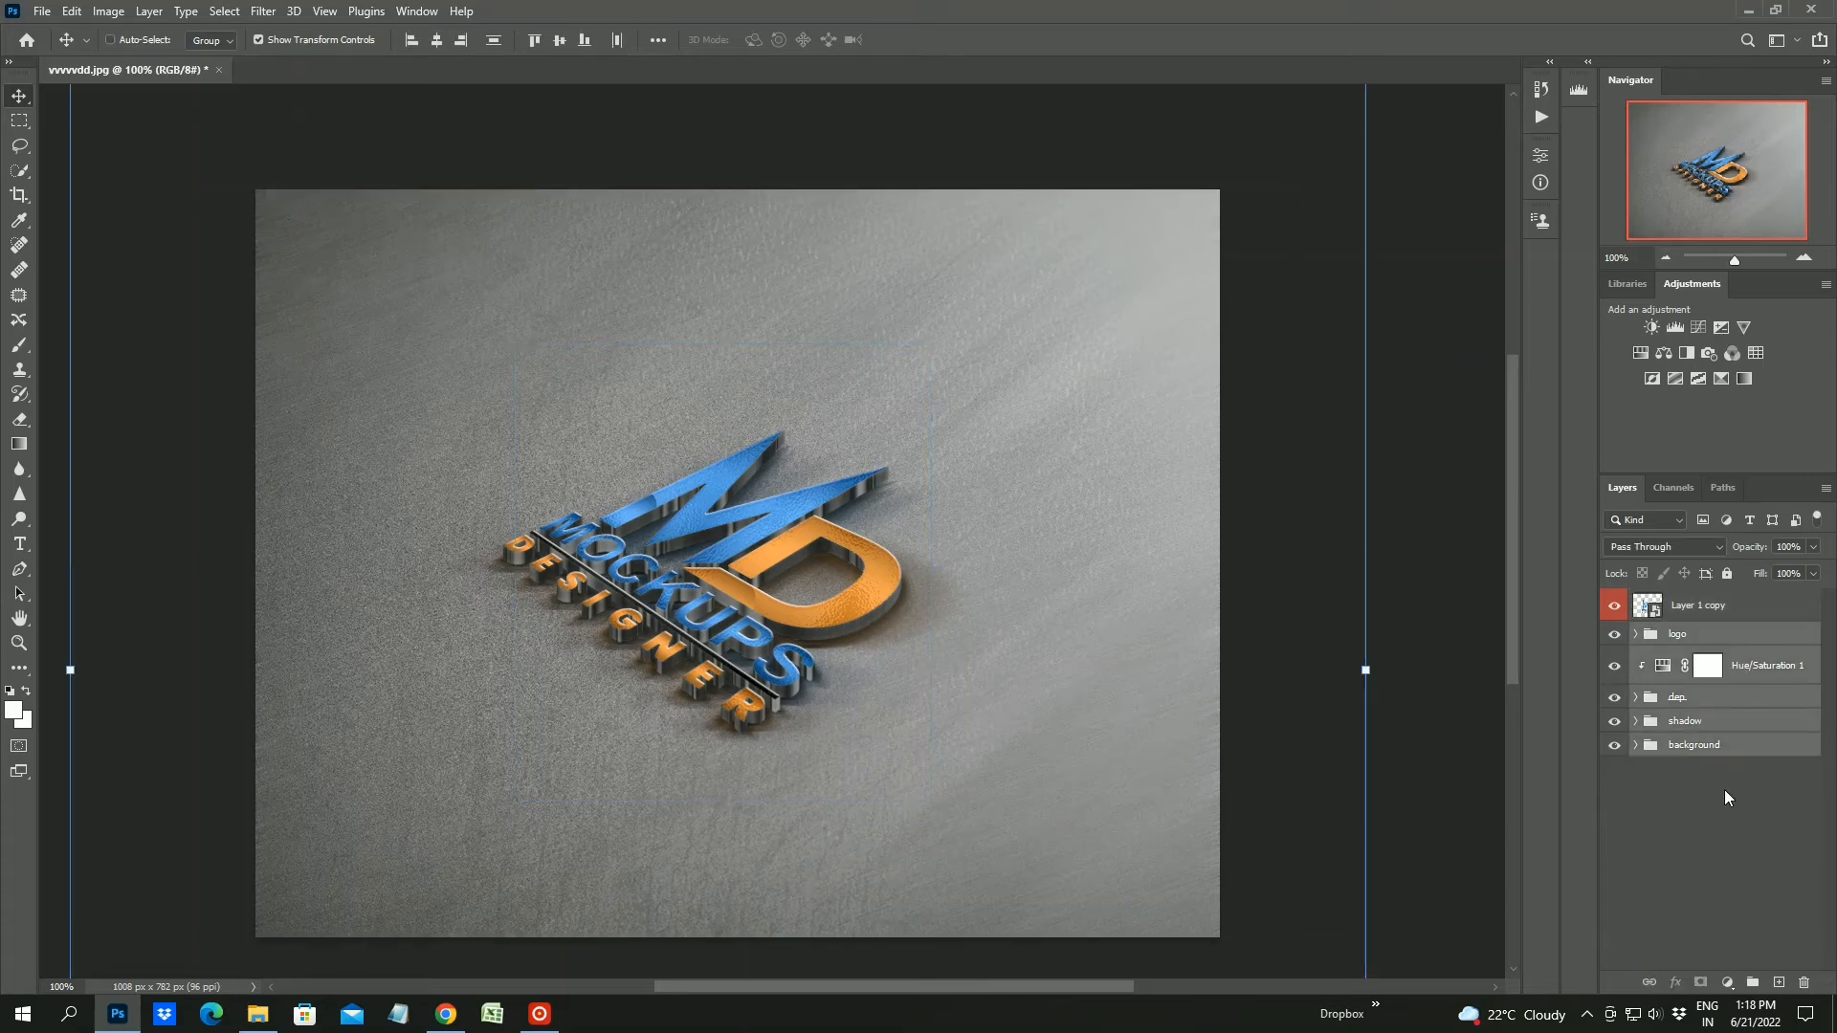
key("ctrl+g")
double_click(1686, 636)
type("dont touch")
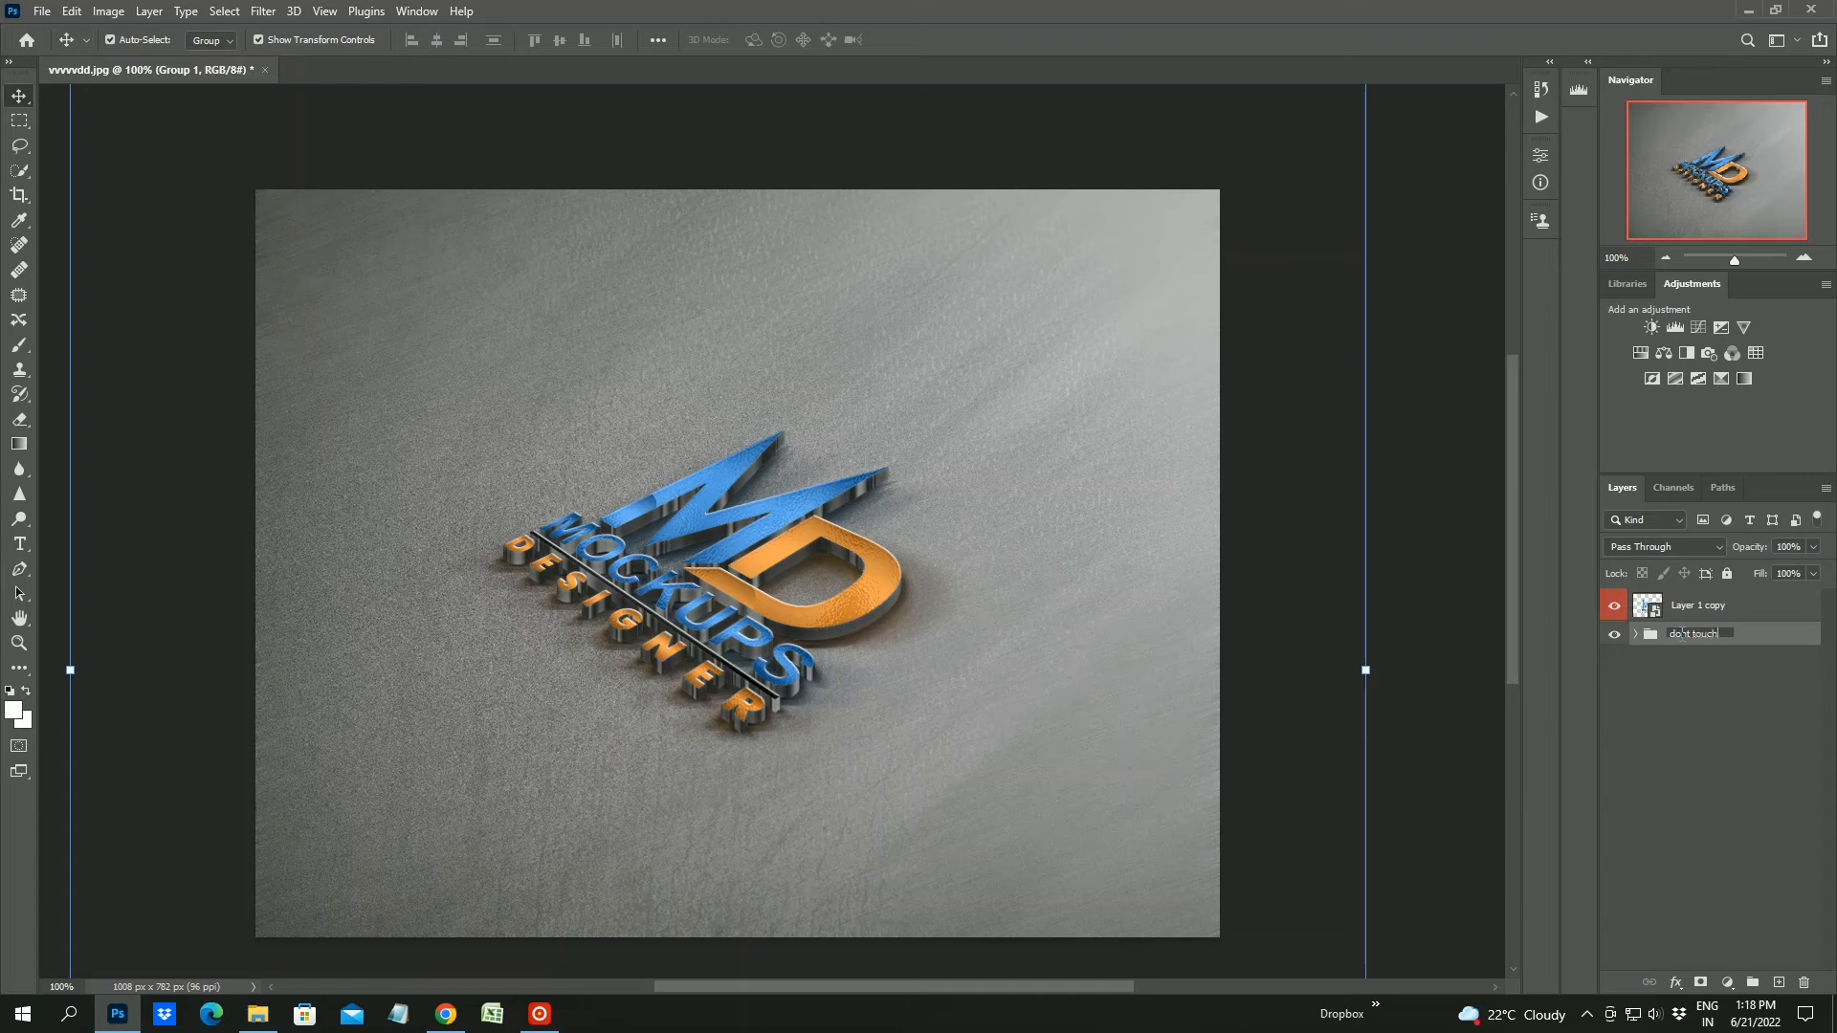
left_click(1705, 731)
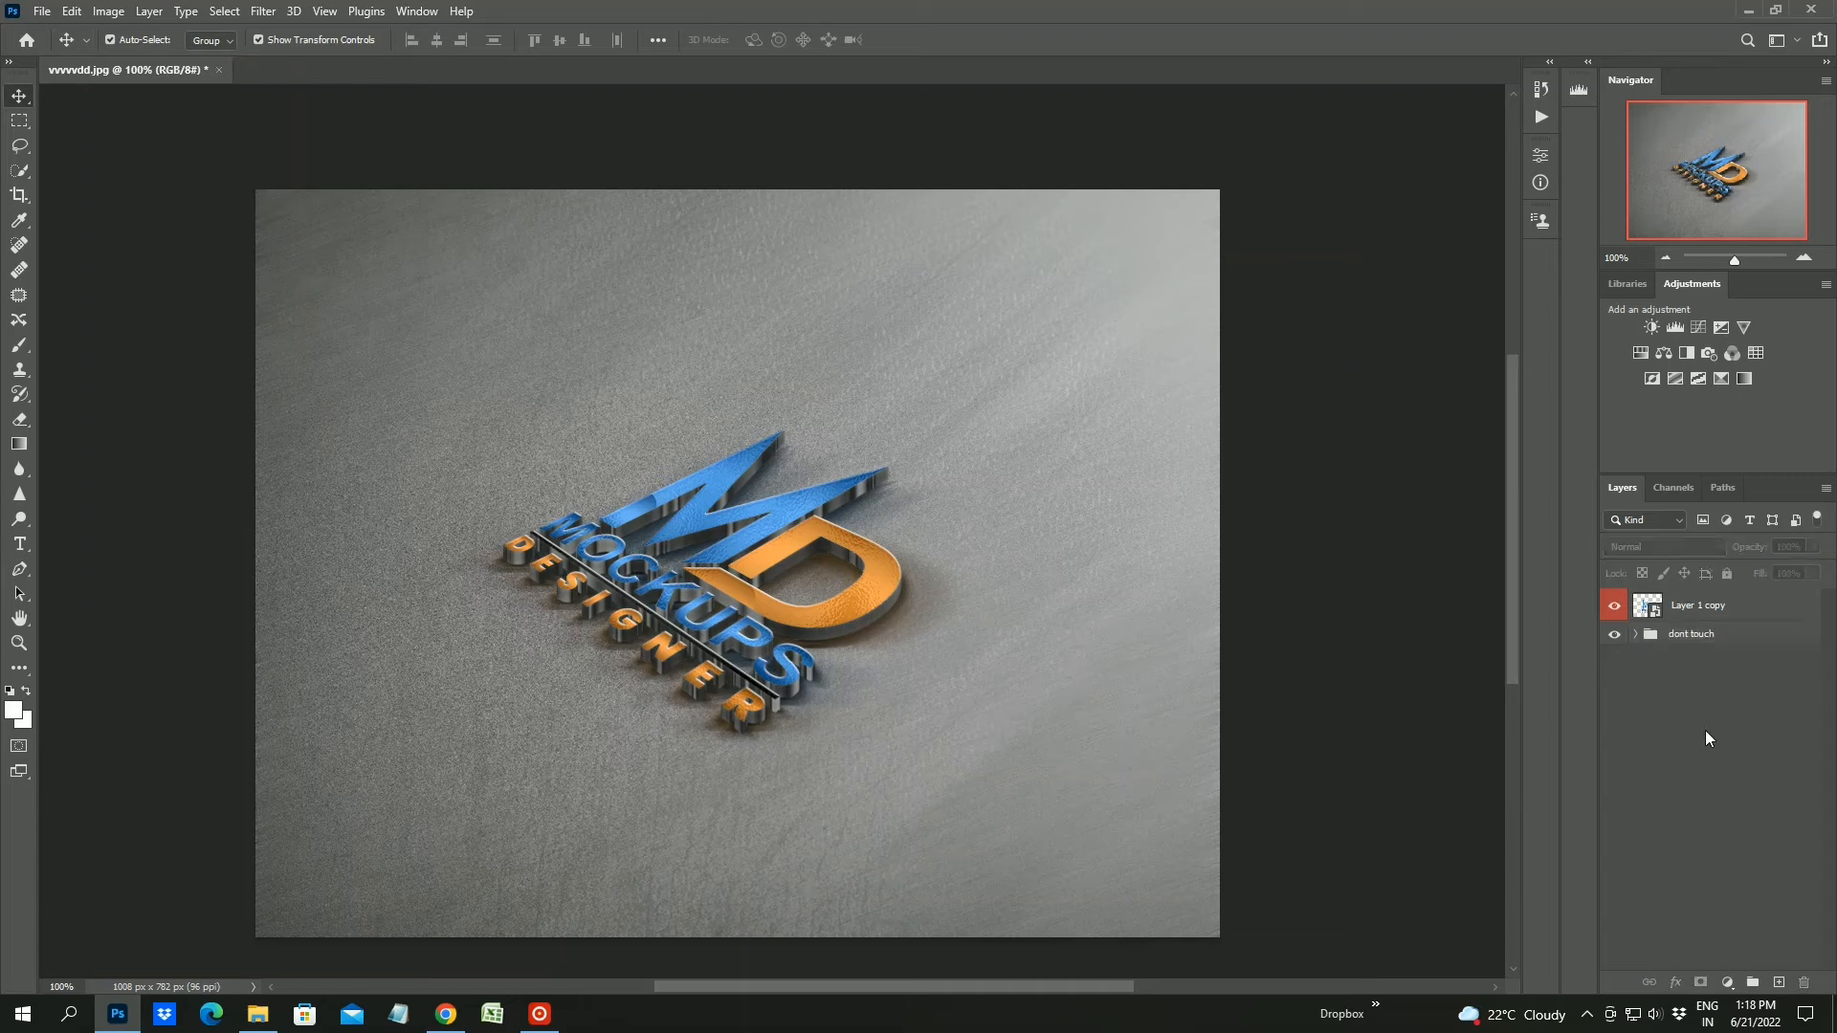
Open Layer 1 copy's smart object contents and enlarge its canvas around the logo to about 868 x 699 px, leaving Layer 1 shown
double_click(1638, 607)
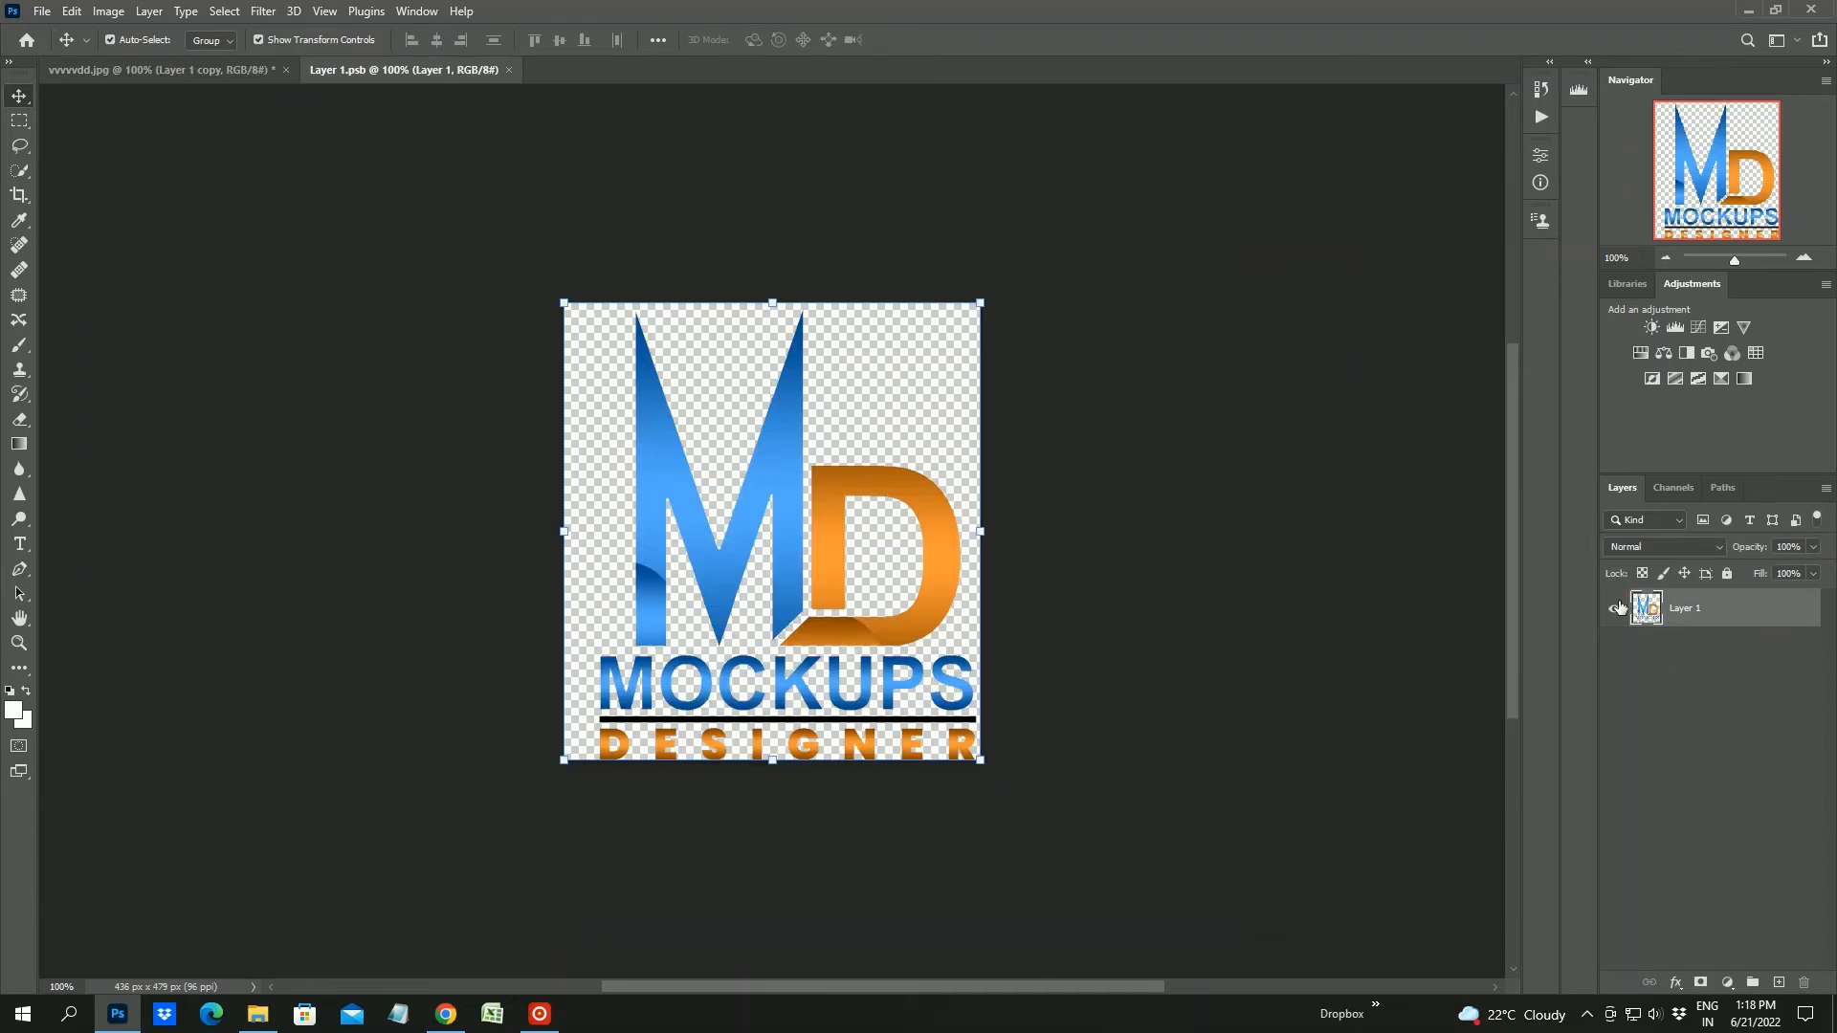
left_click(1614, 608)
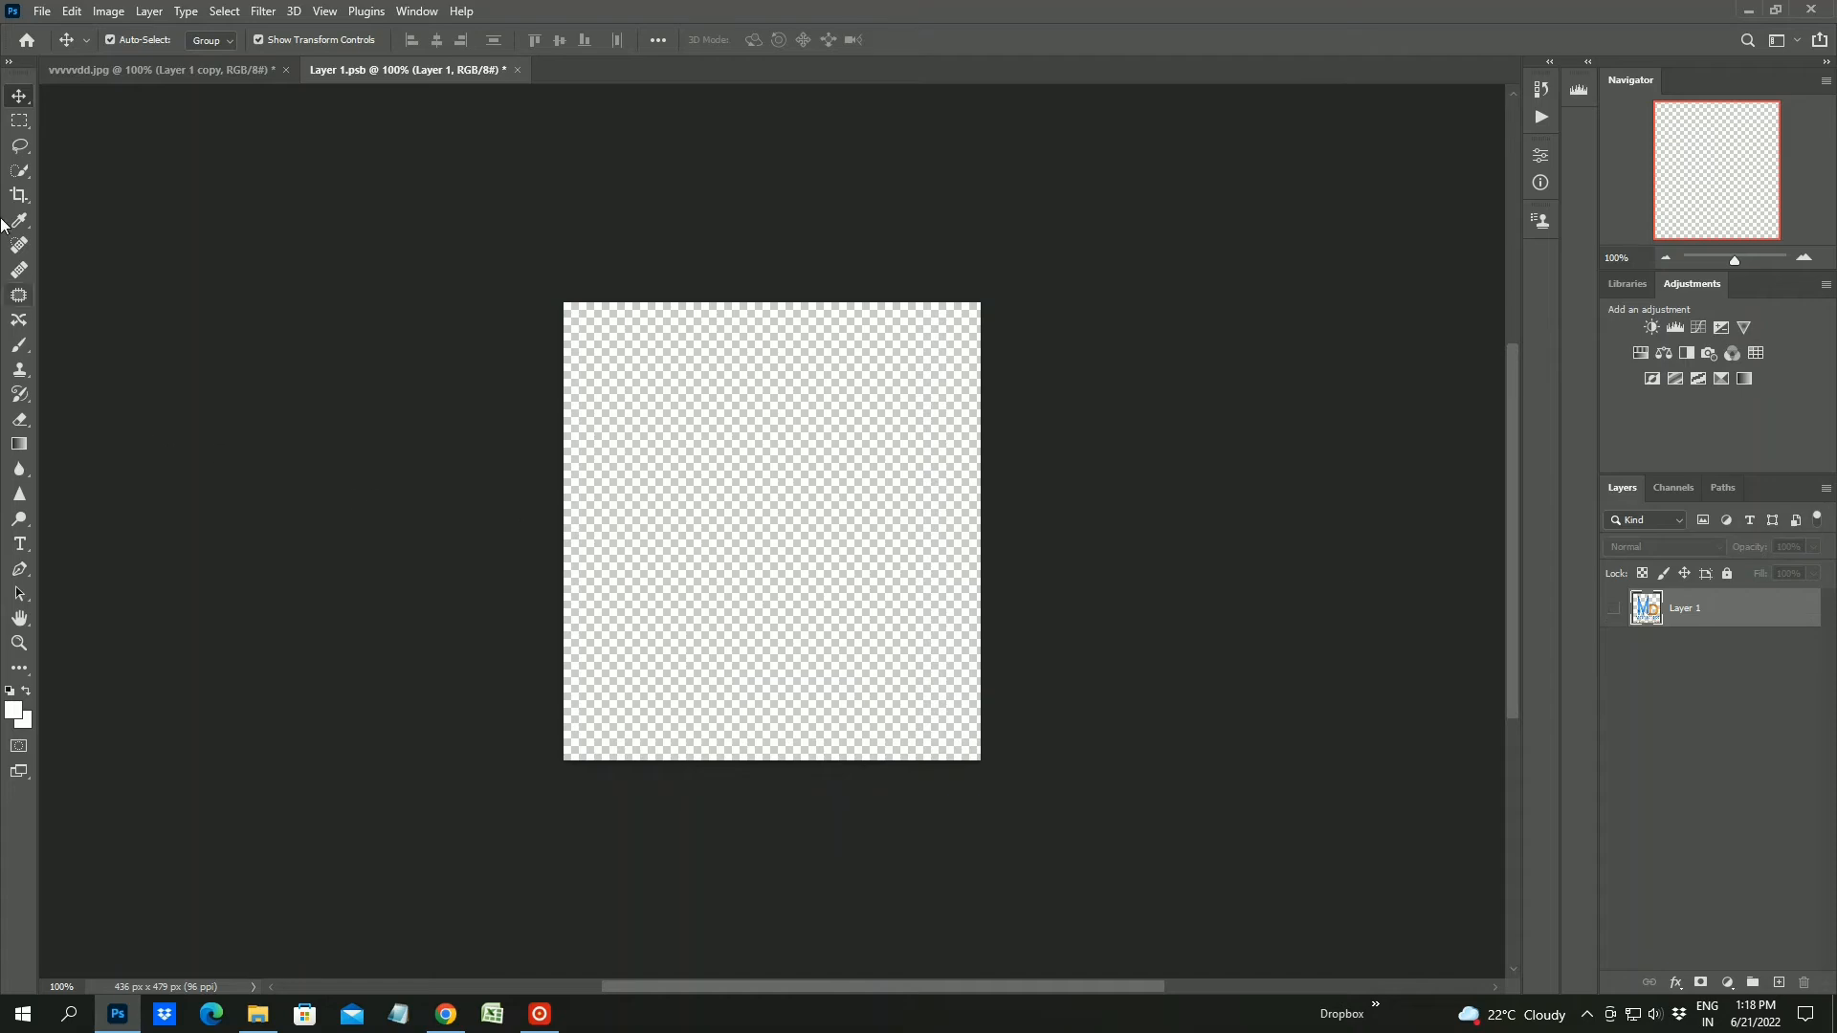
left_click(19, 194)
left_click_drag(566, 309, 465, 258)
left_click_drag(1082, 804, 1212, 874)
key("Return")
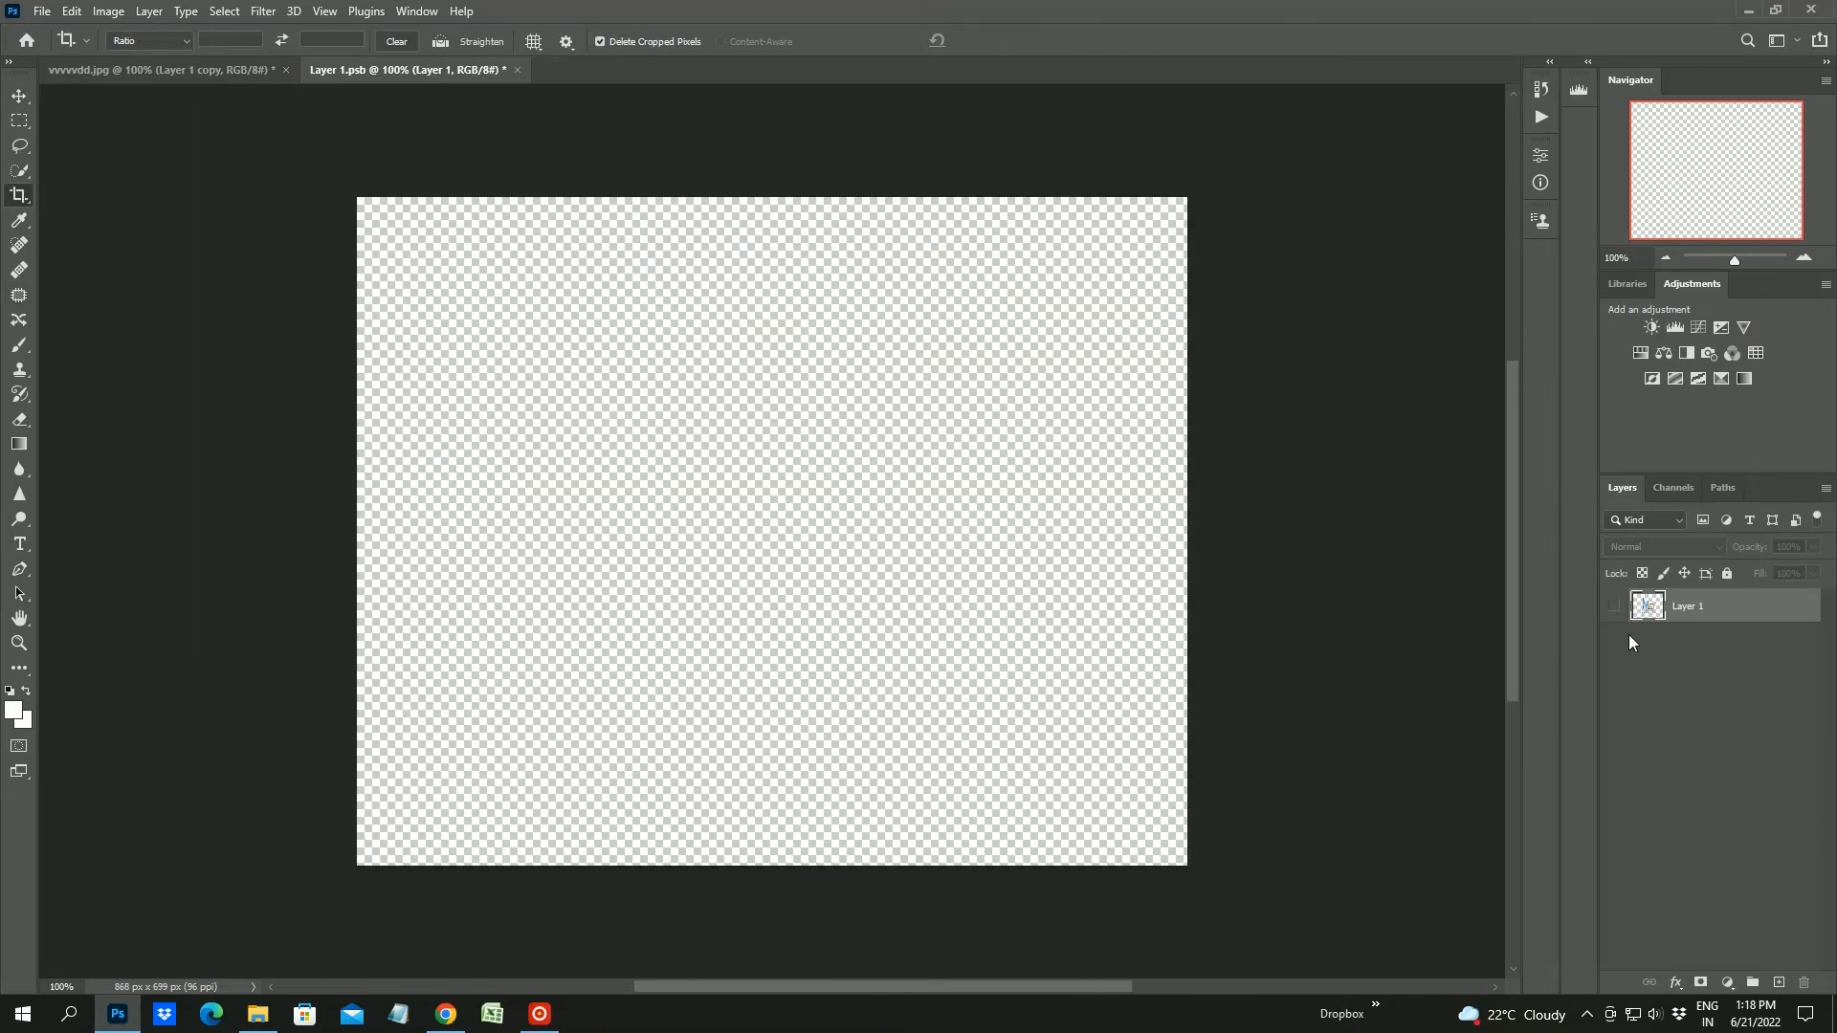
left_click(1614, 608)
Open the PSB PNG headphone logo from the Mockups Logo > logo folder
left_click(42, 11)
left_click(67, 50)
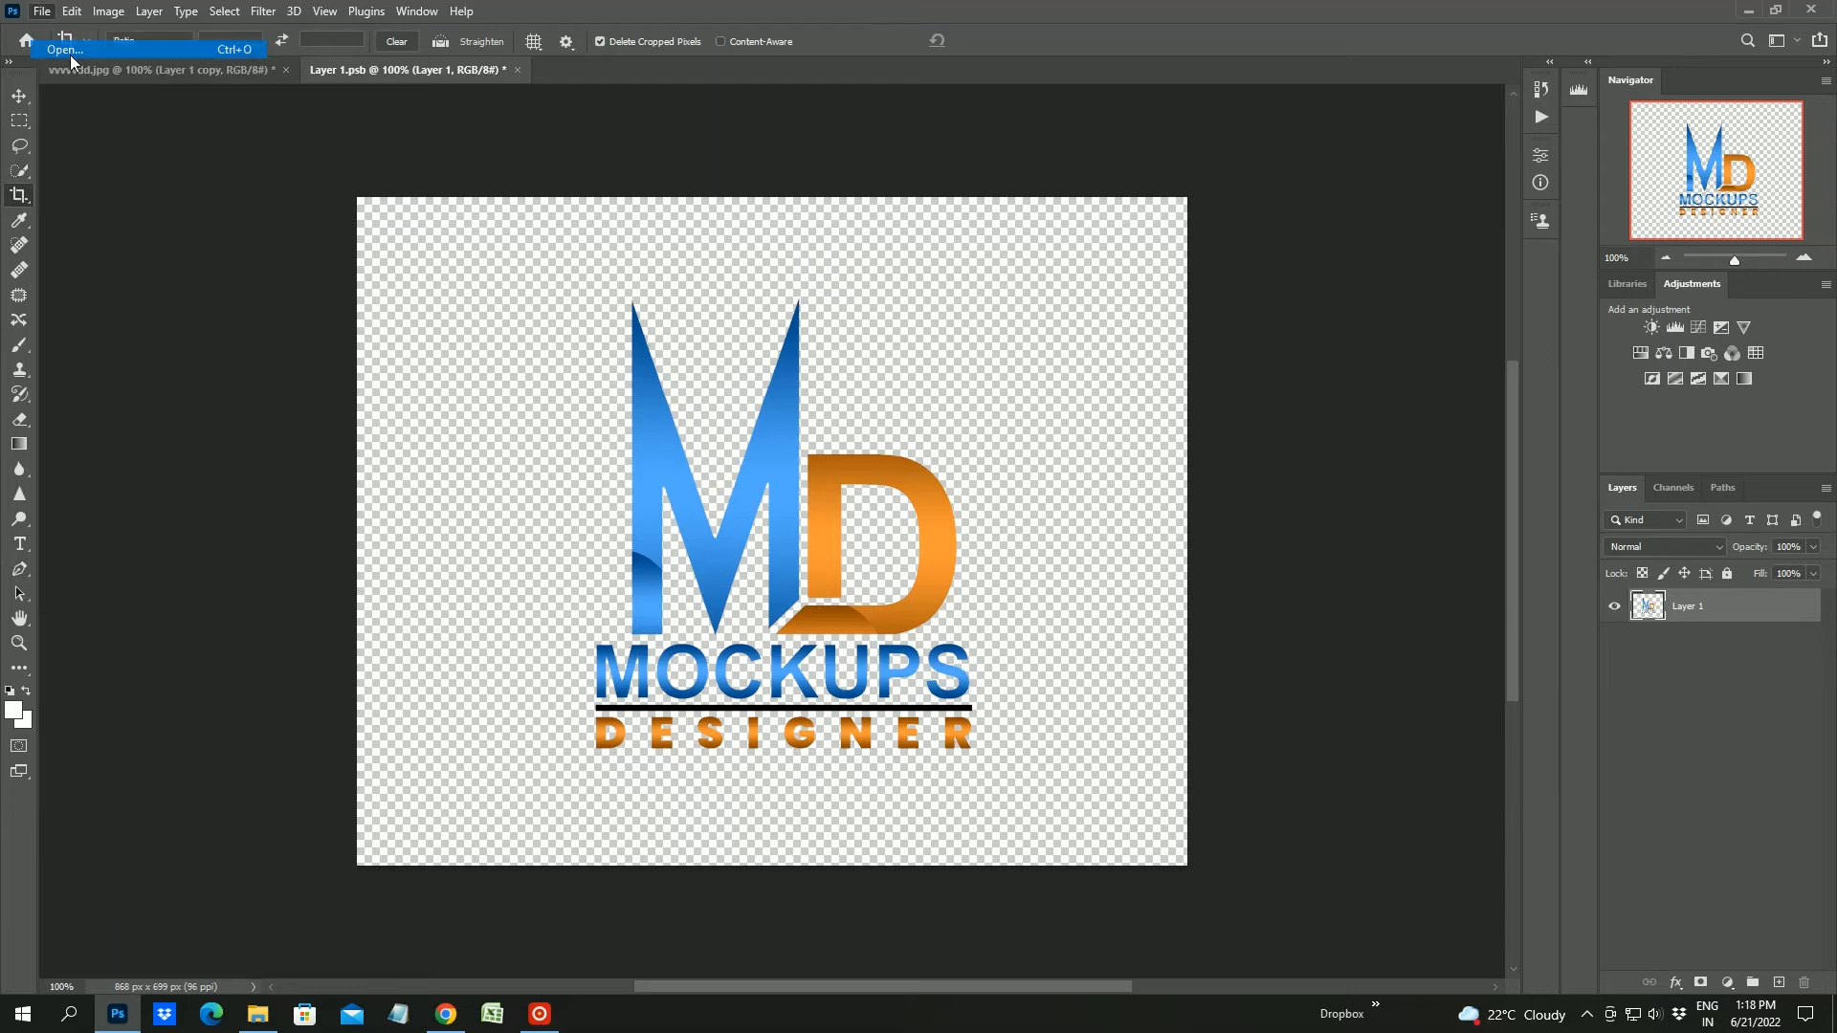
double_click(565, 425)
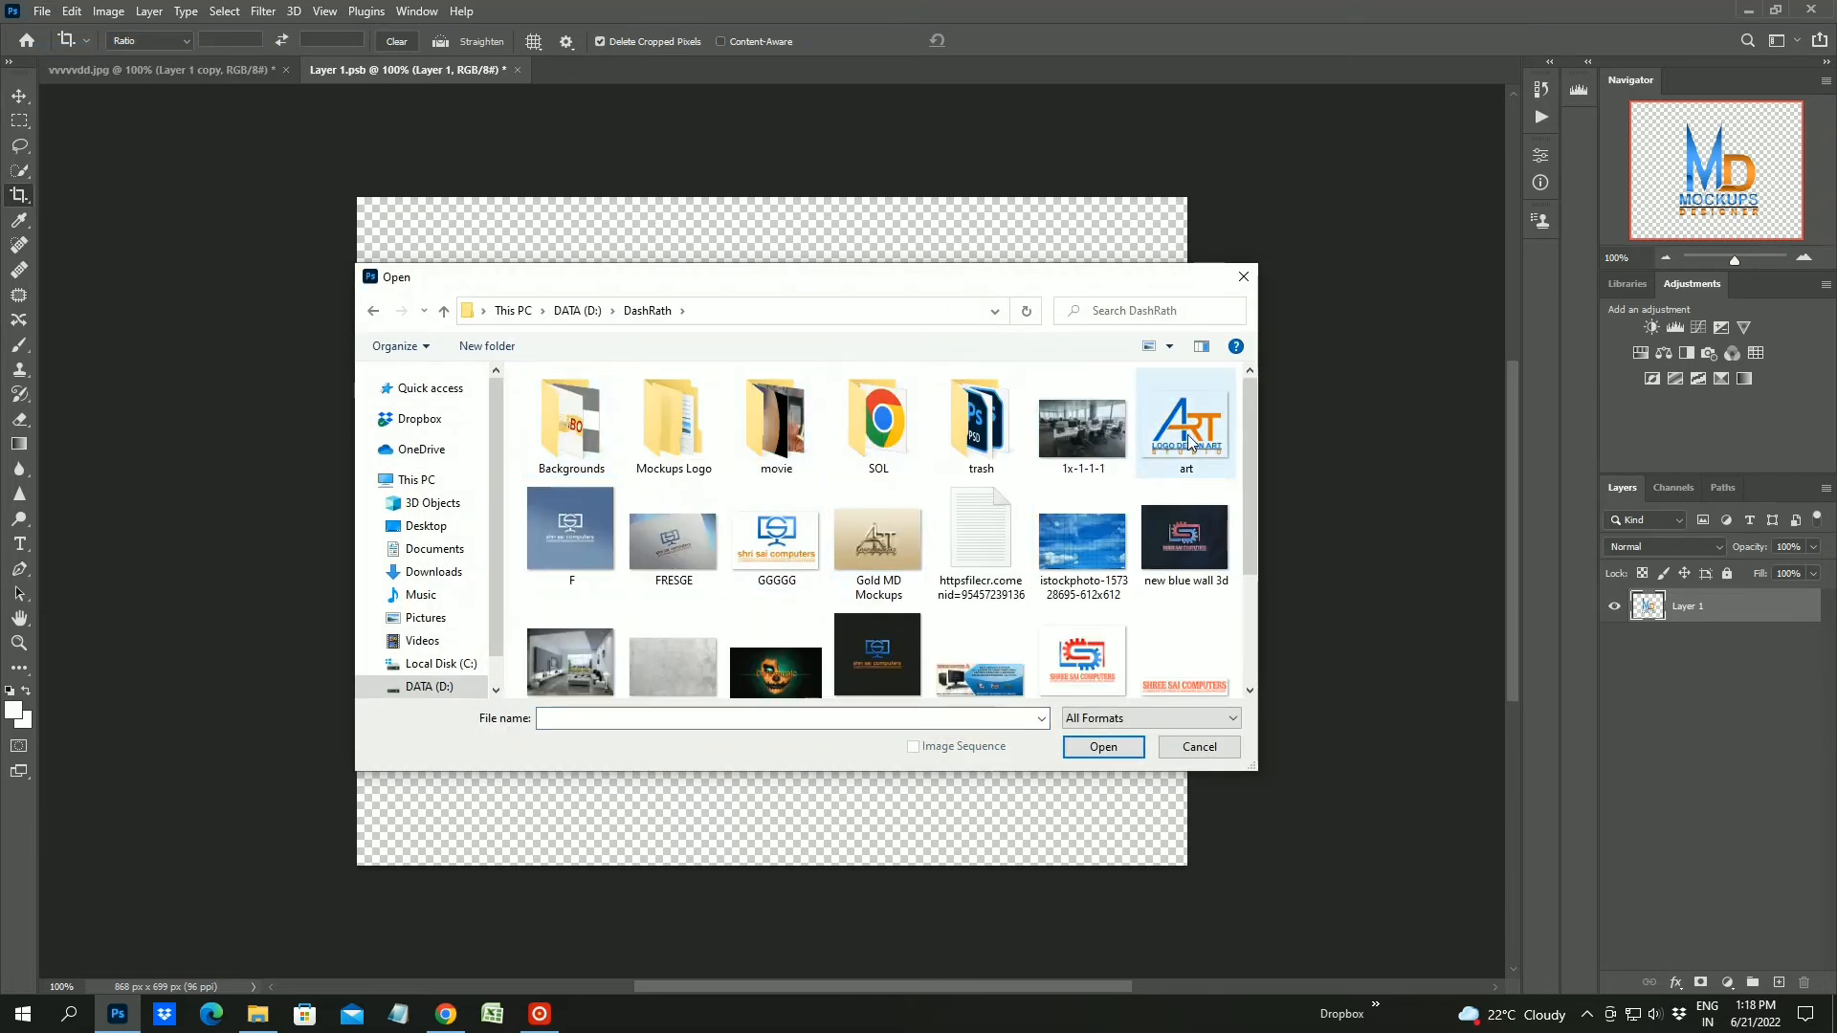
double_click(670, 440)
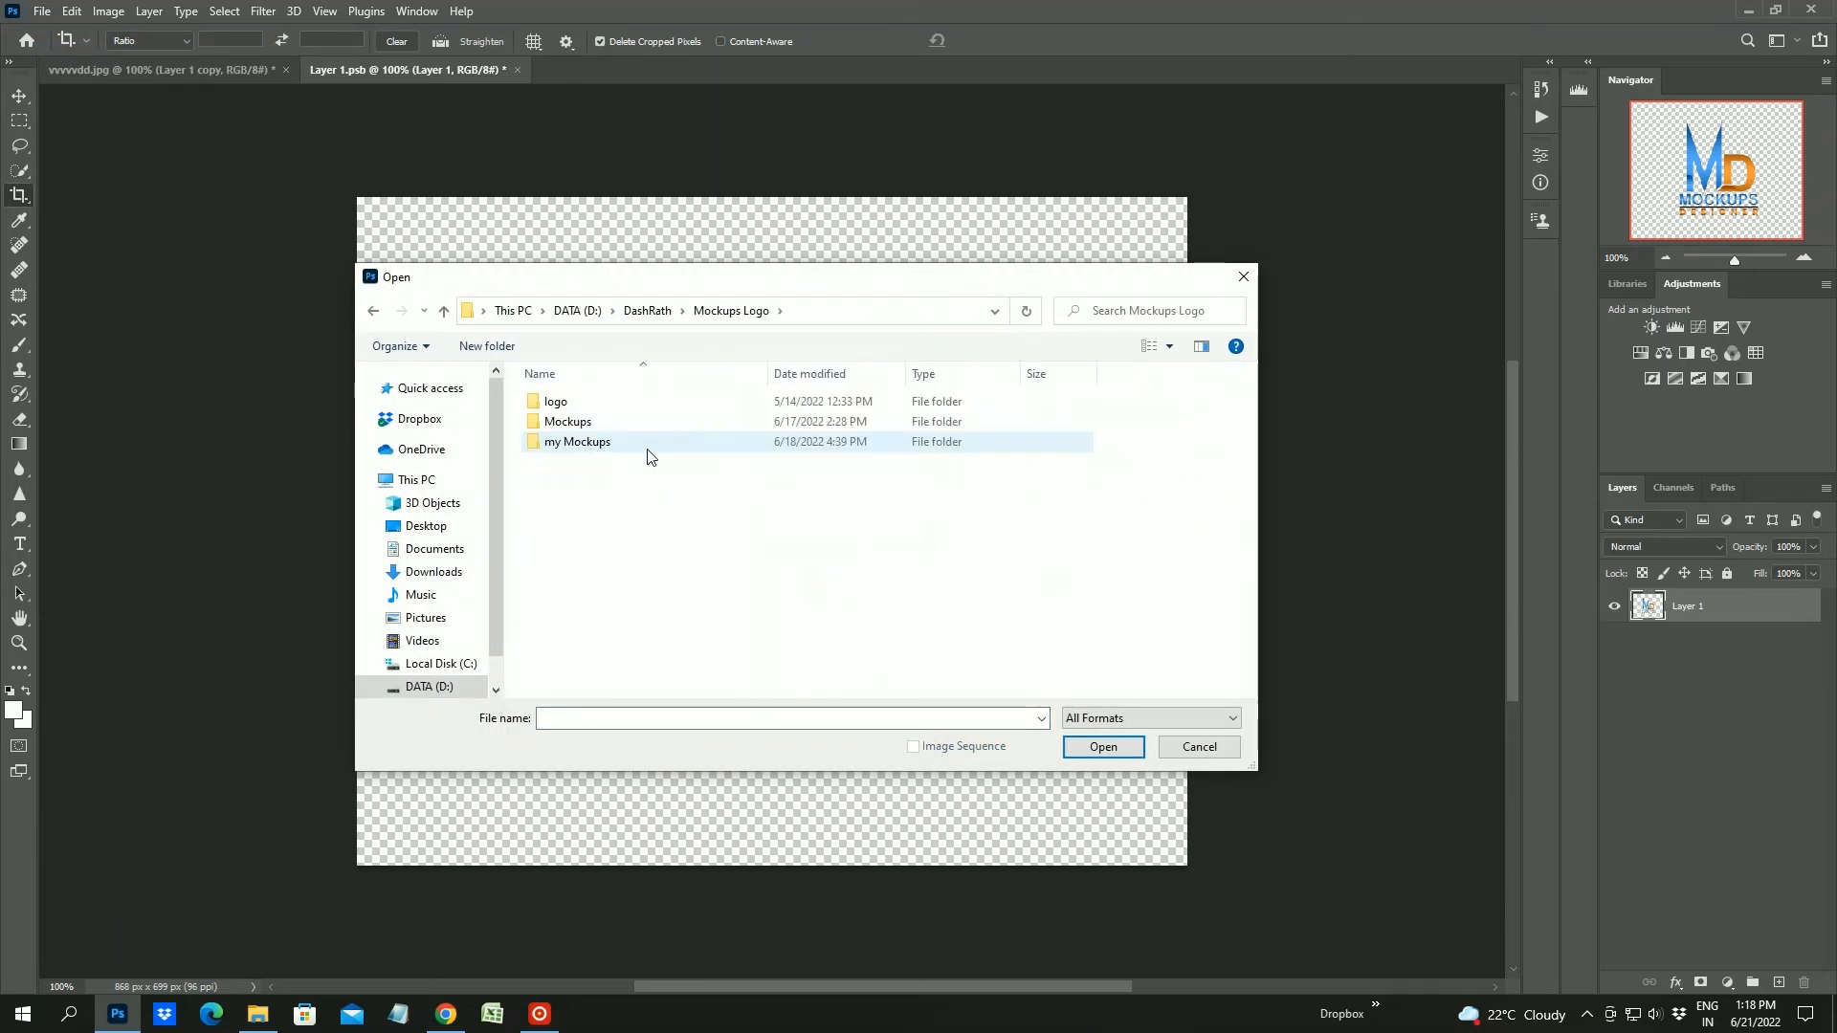
double_click(593, 418)
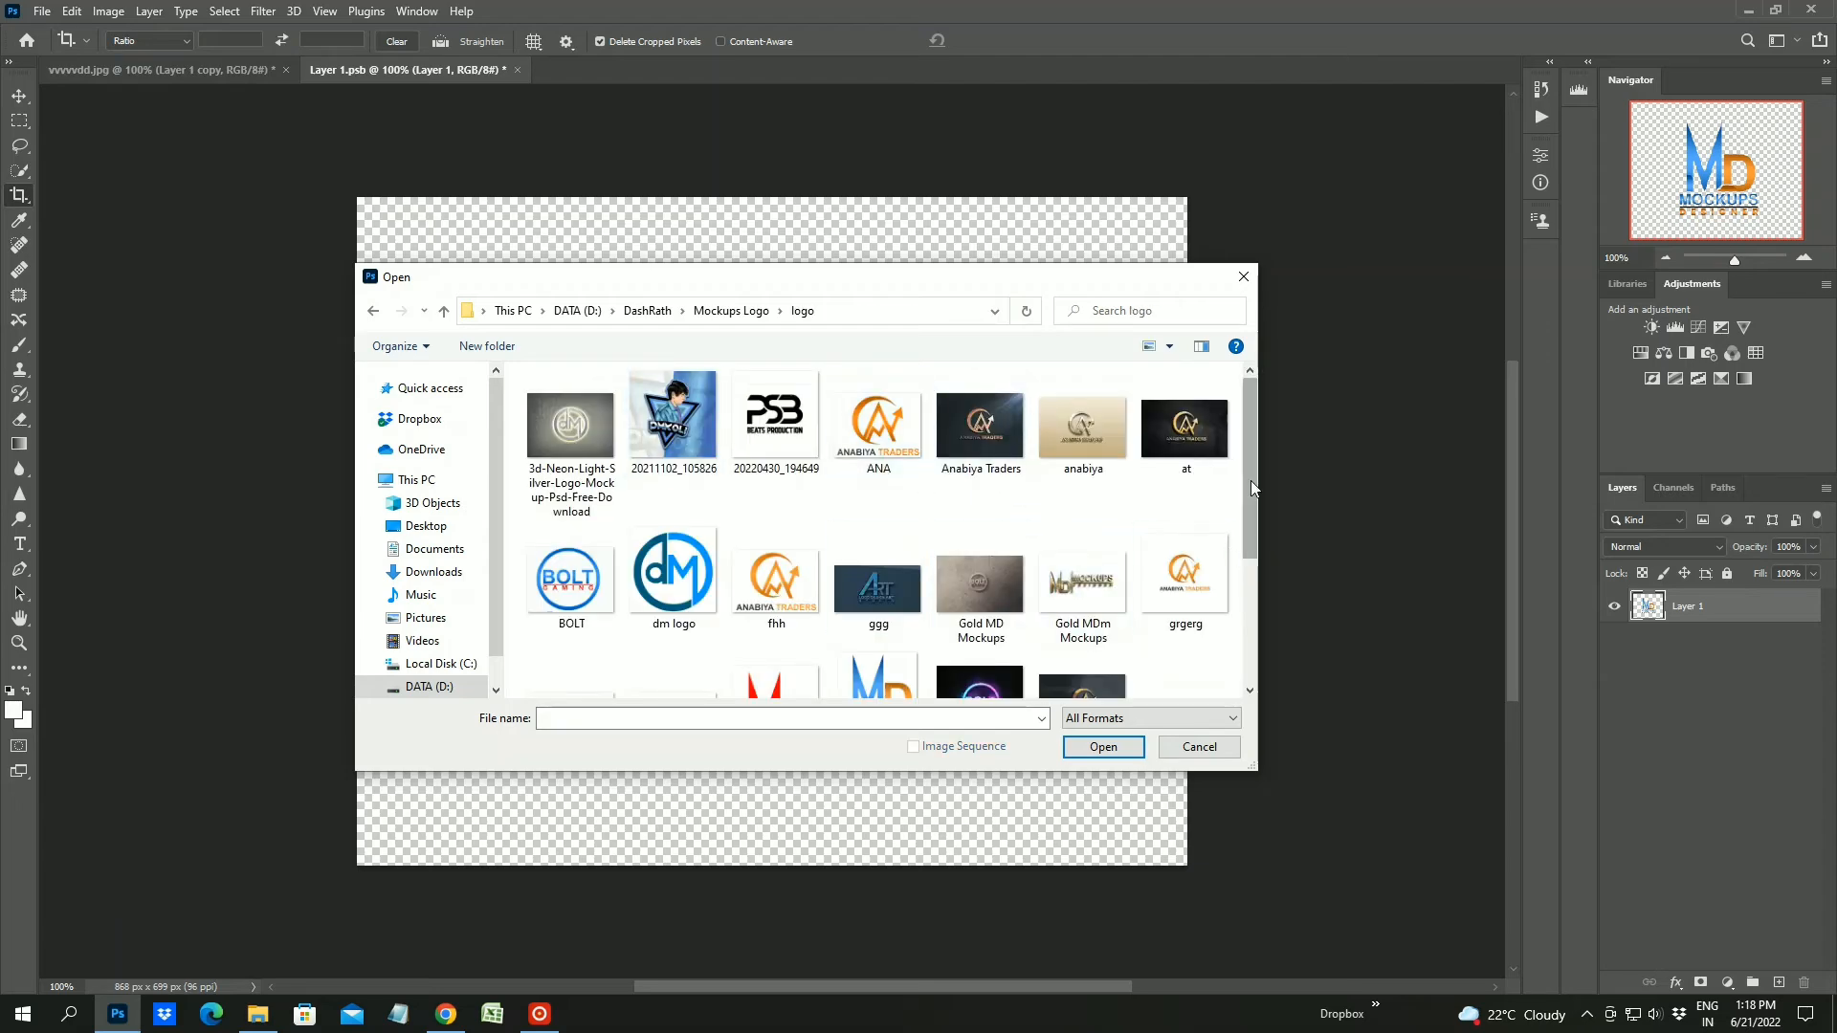
left_click_drag(1250, 480, 1260, 591)
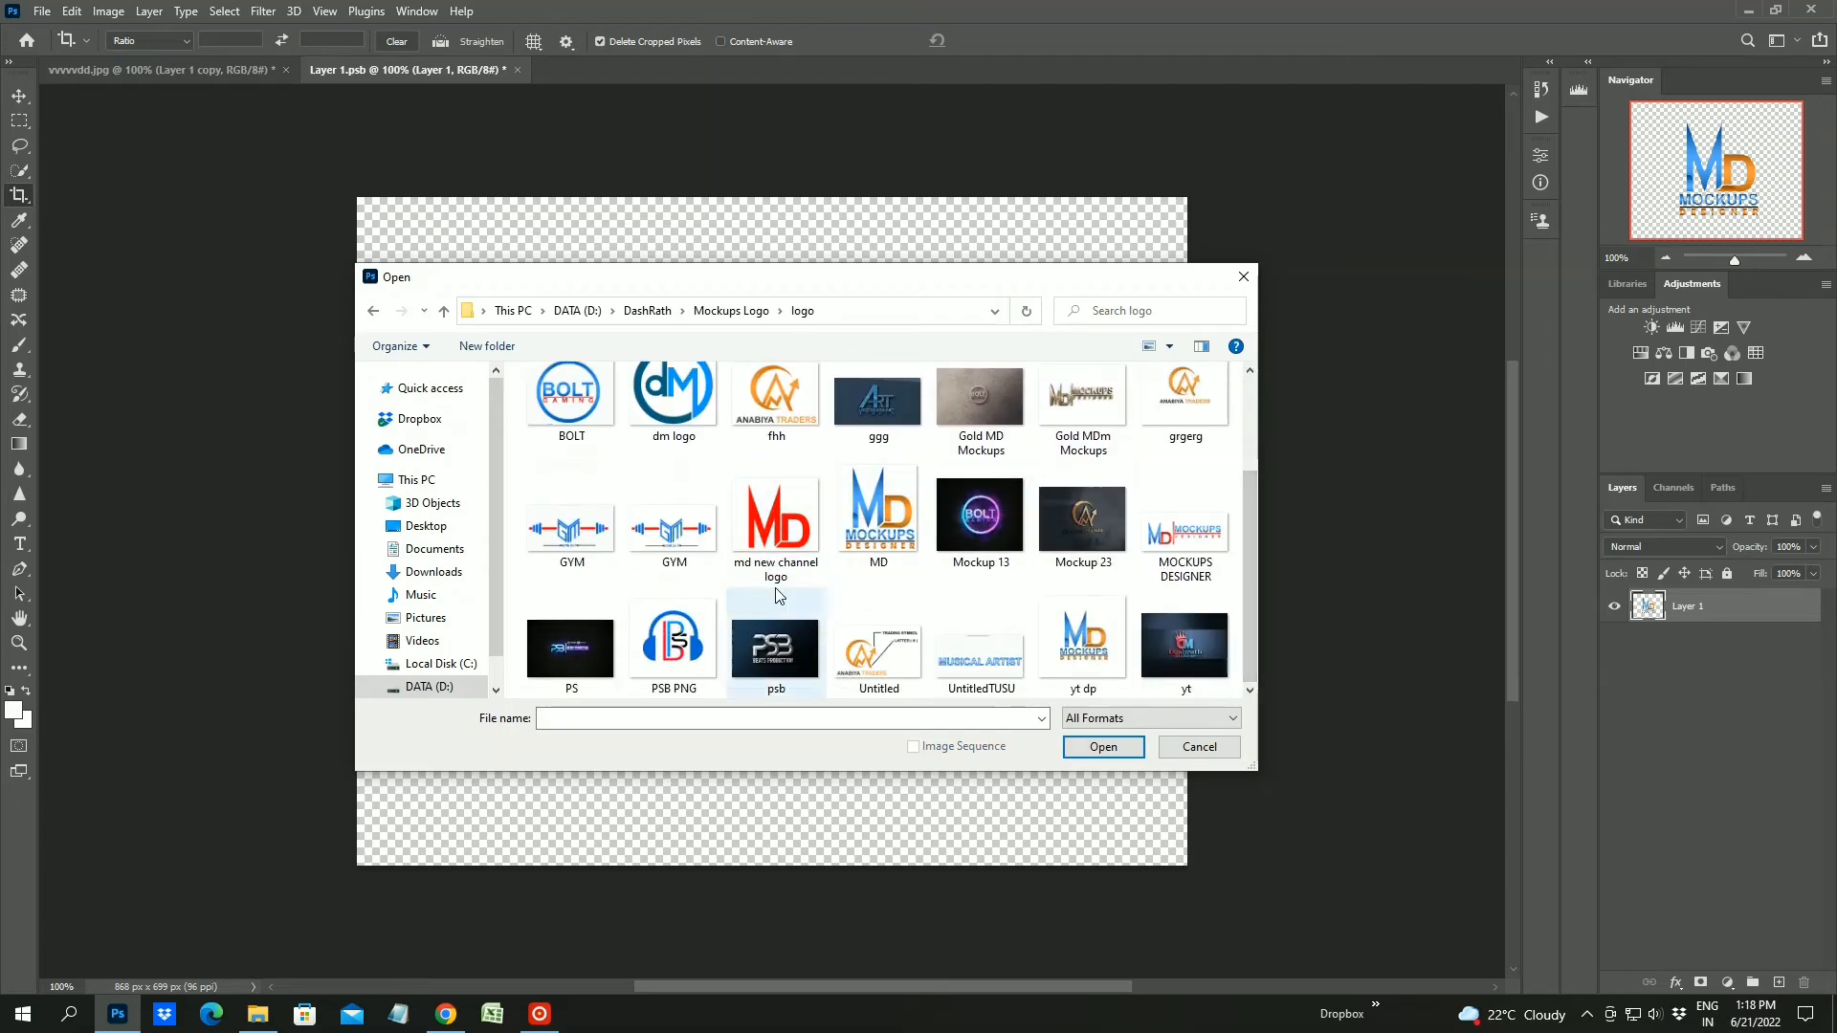
double_click(673, 641)
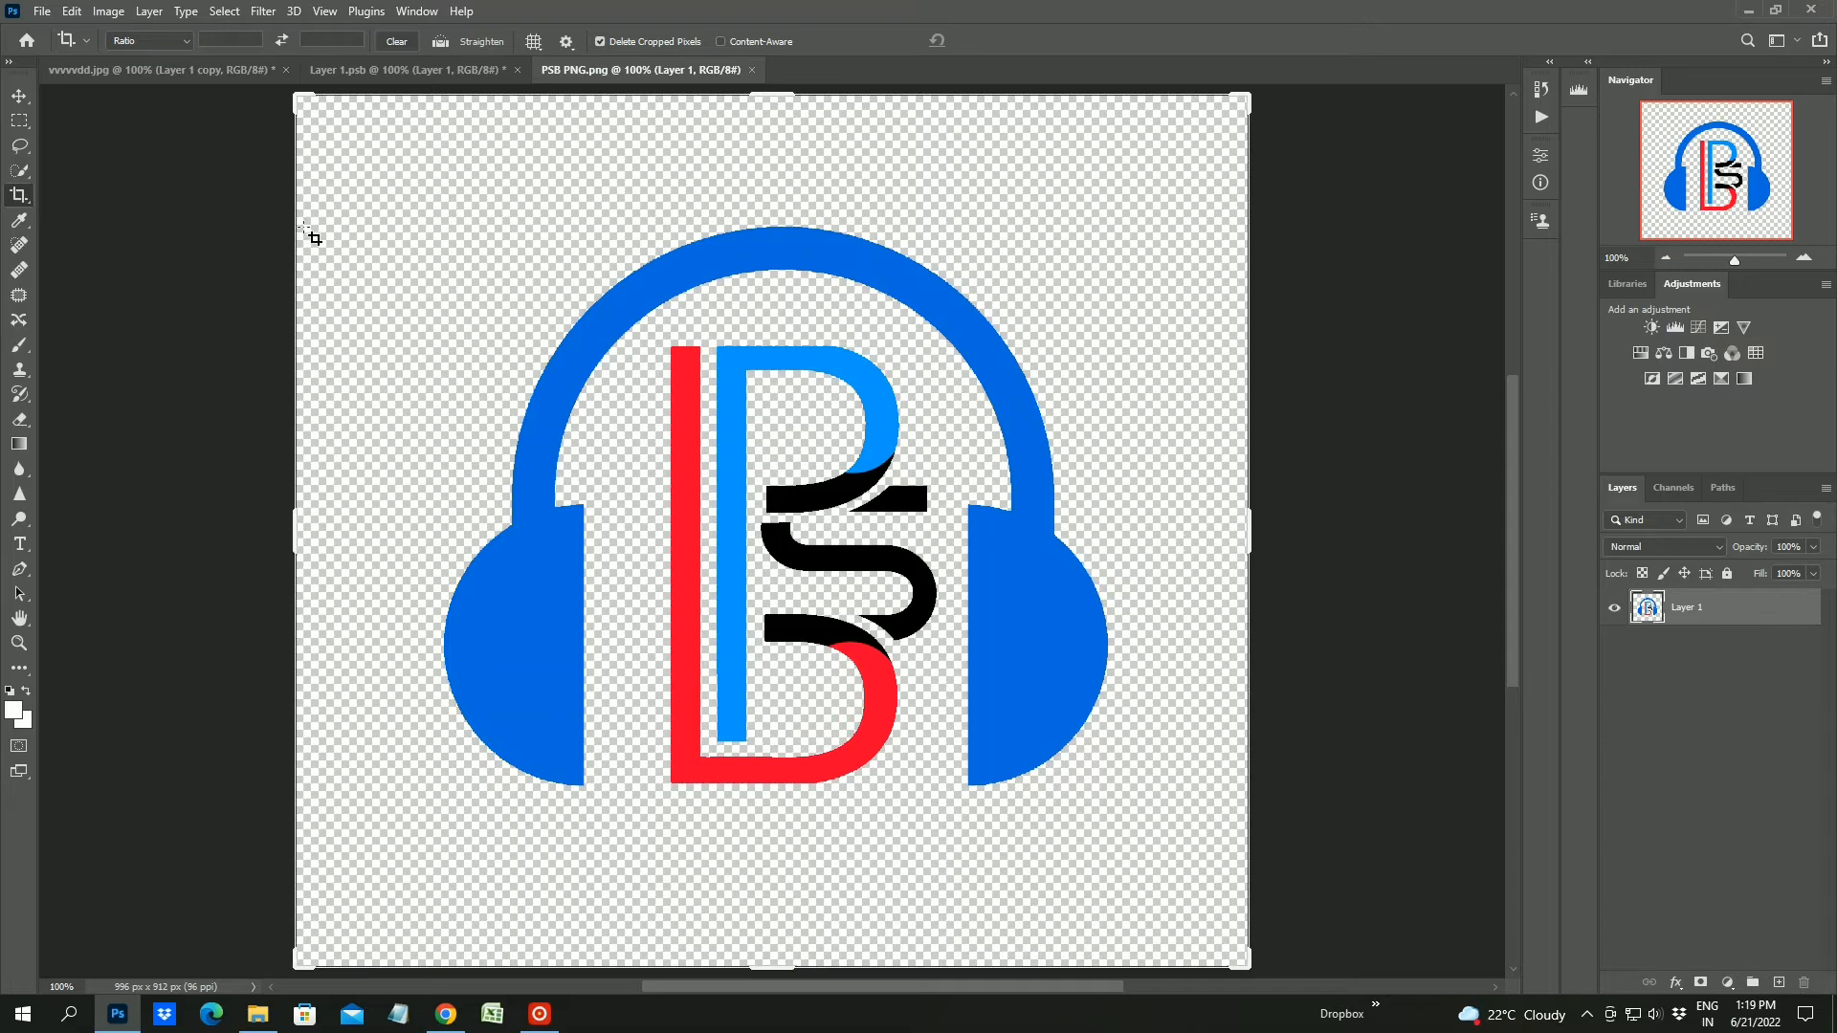
Place the PSB headphone logo in Layer 1.psb above Layer 1, scale it down slightly and centre it on the canvas
key("v")
left_click_drag(636, 308, 1087, 735)
key("ctrl+t")
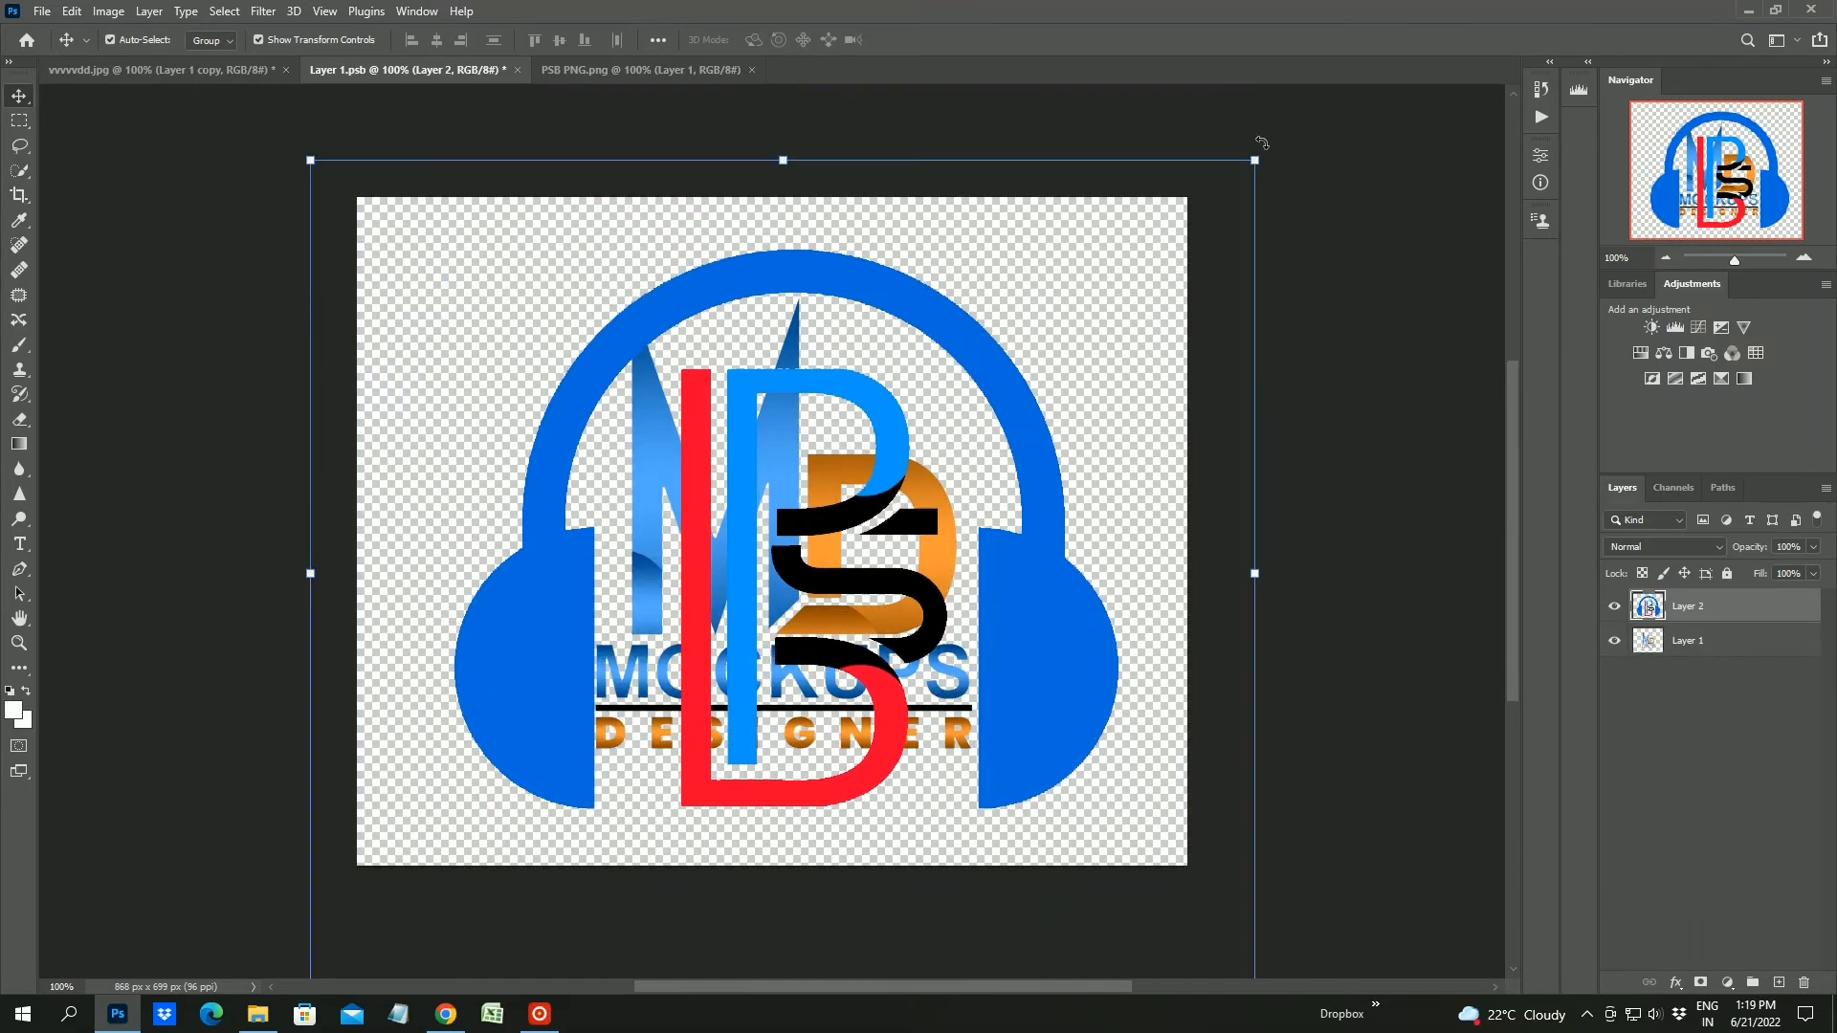
left_click_drag(1264, 144, 1162, 239)
left_click_drag(921, 669, 957, 612)
key("Return")
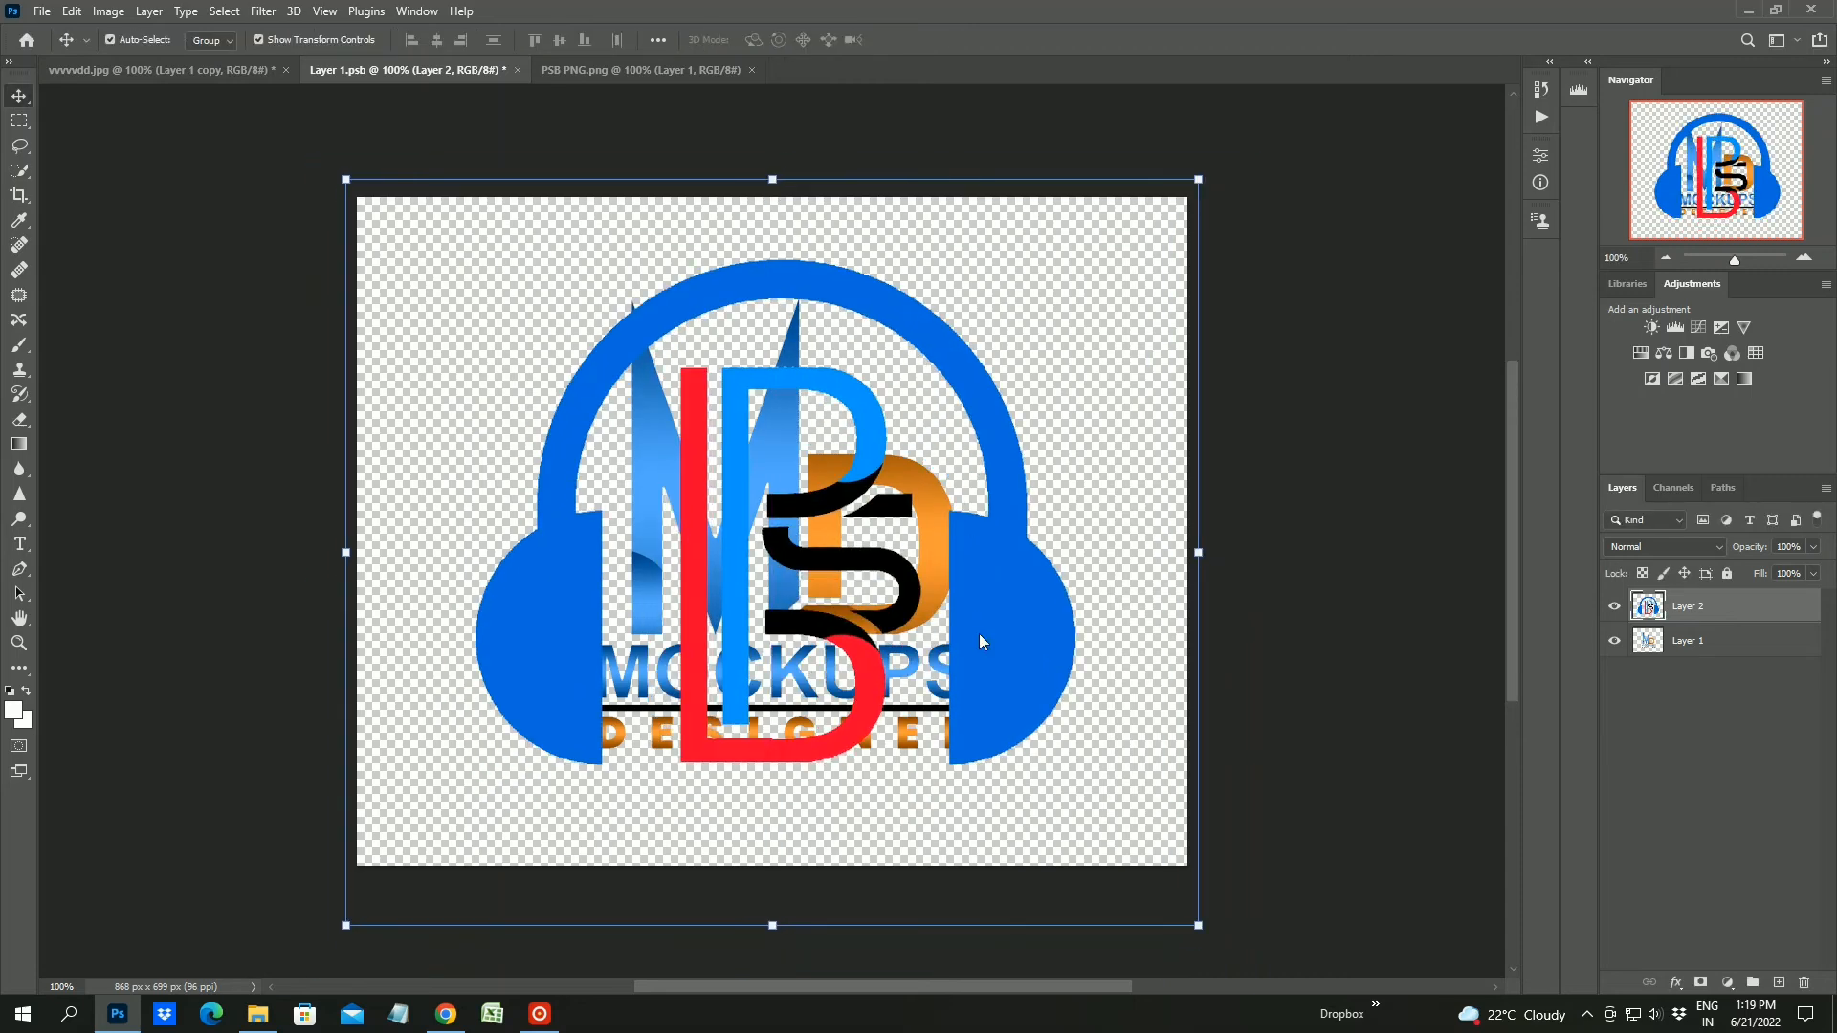
Hide the old MD logo on Layer 1, save Layer 1.psb and return to the vvvvvdd.jpg mockup
left_click(1321, 635)
left_click(1614, 641)
left_click(72, 10)
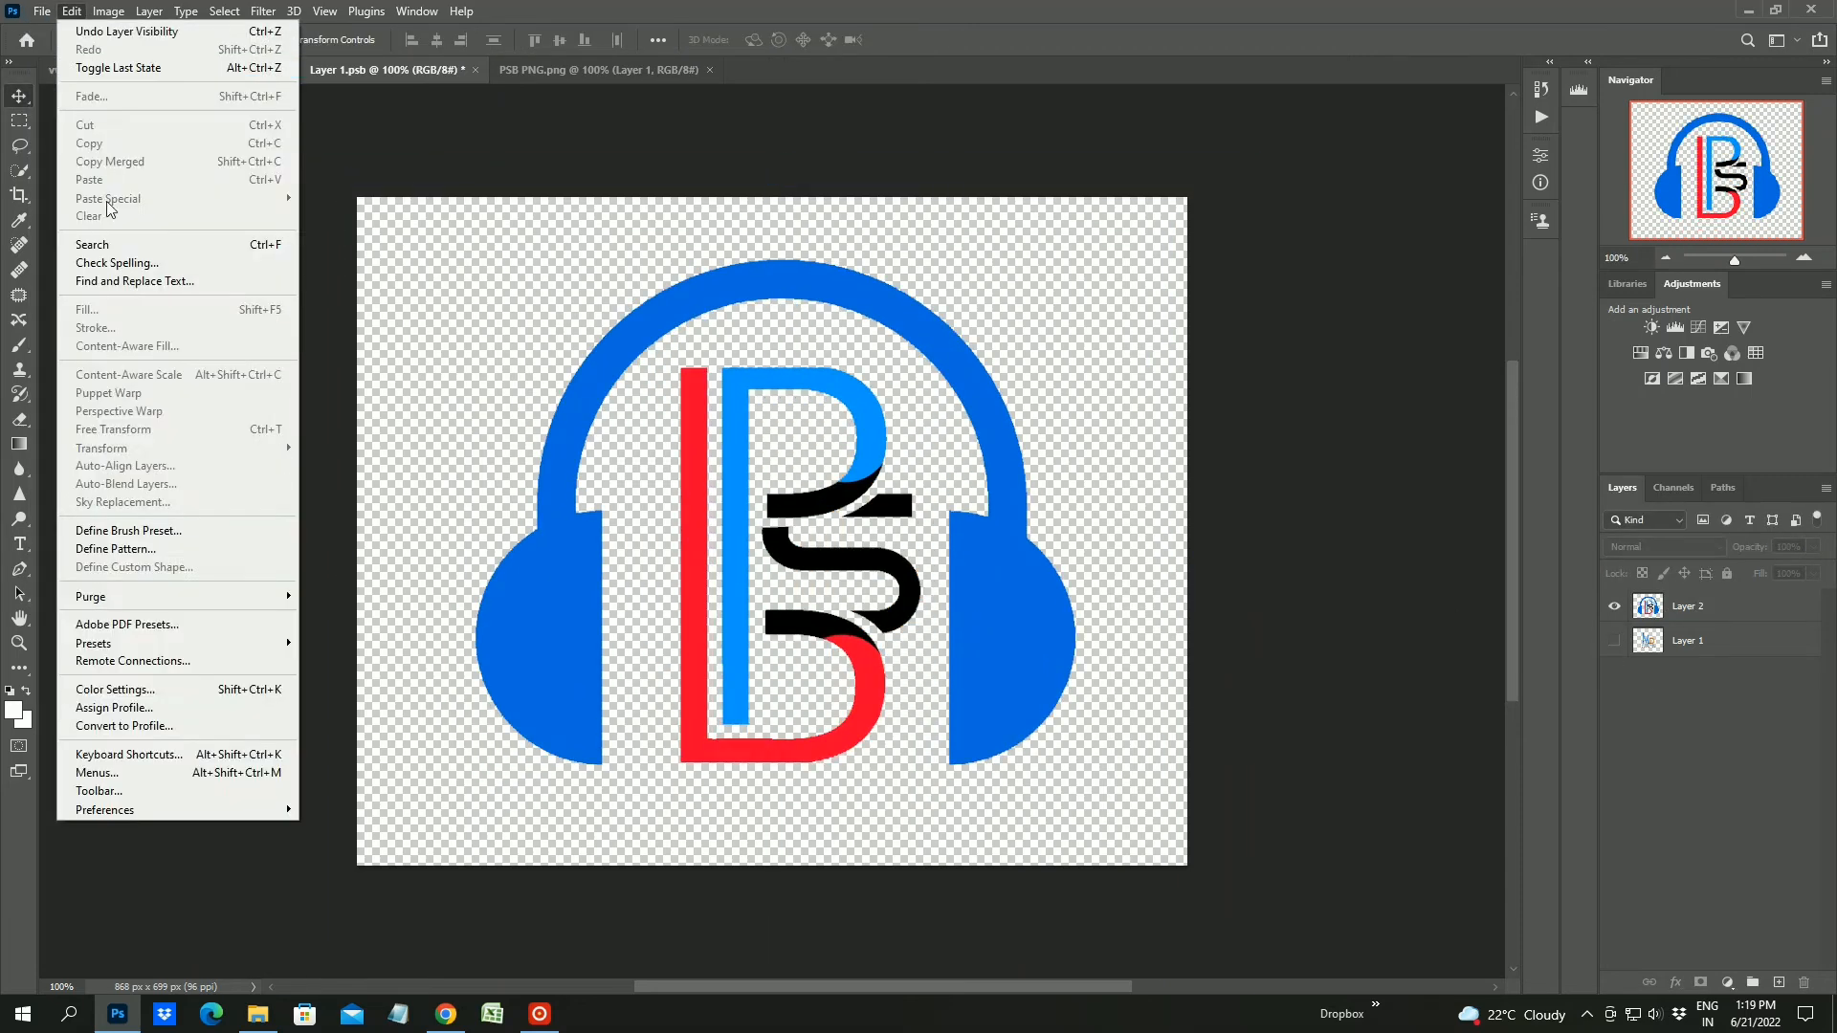
left_click(65, 223)
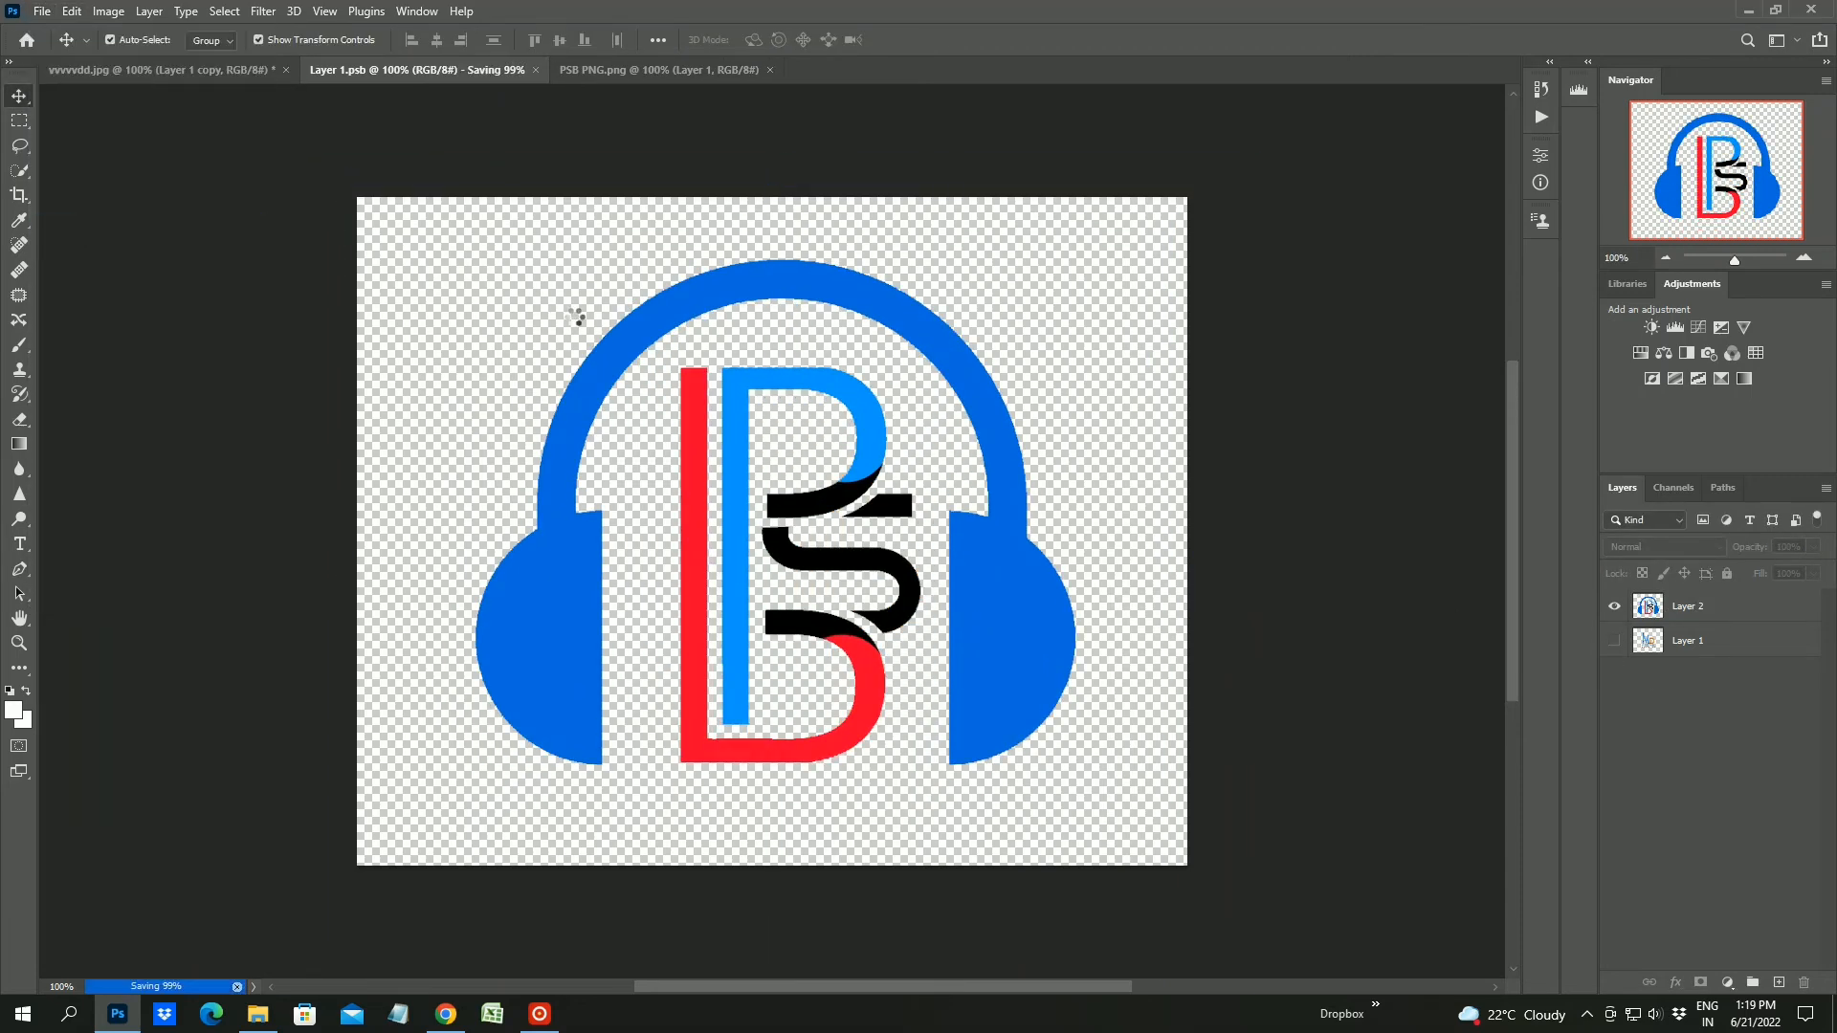
left_click(191, 69)
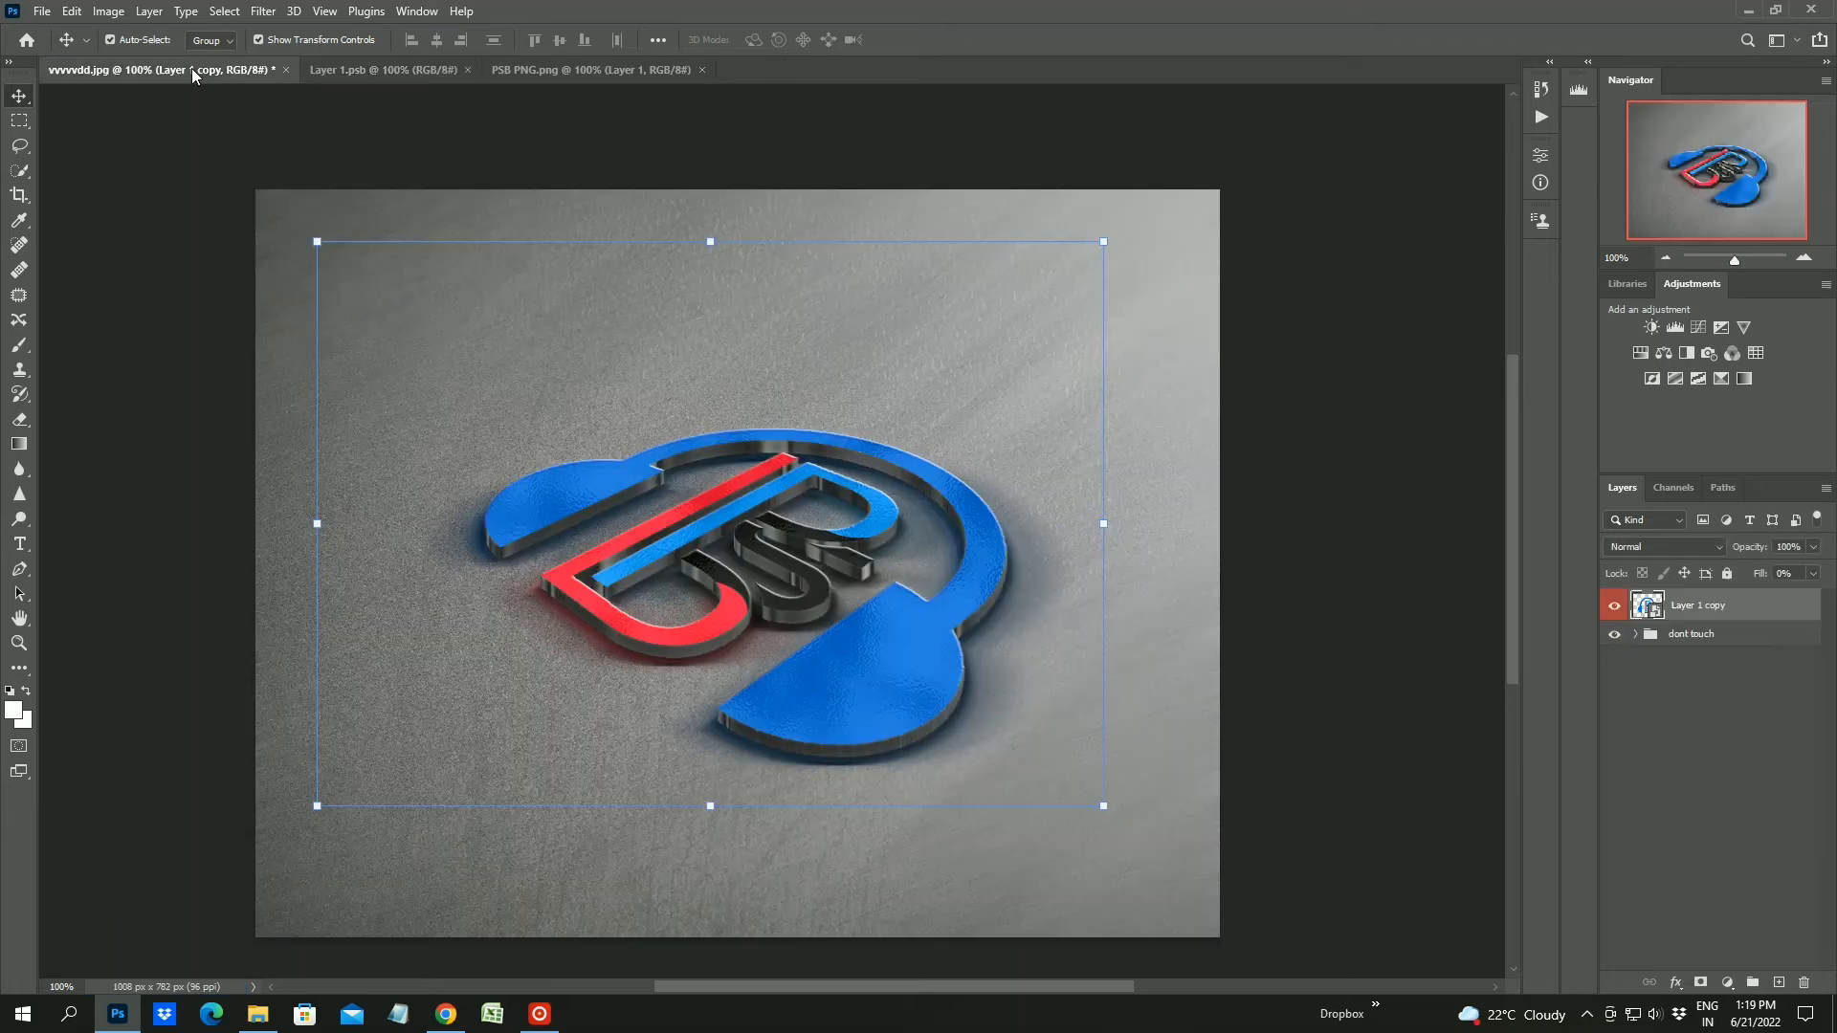
left_click(1608, 699)
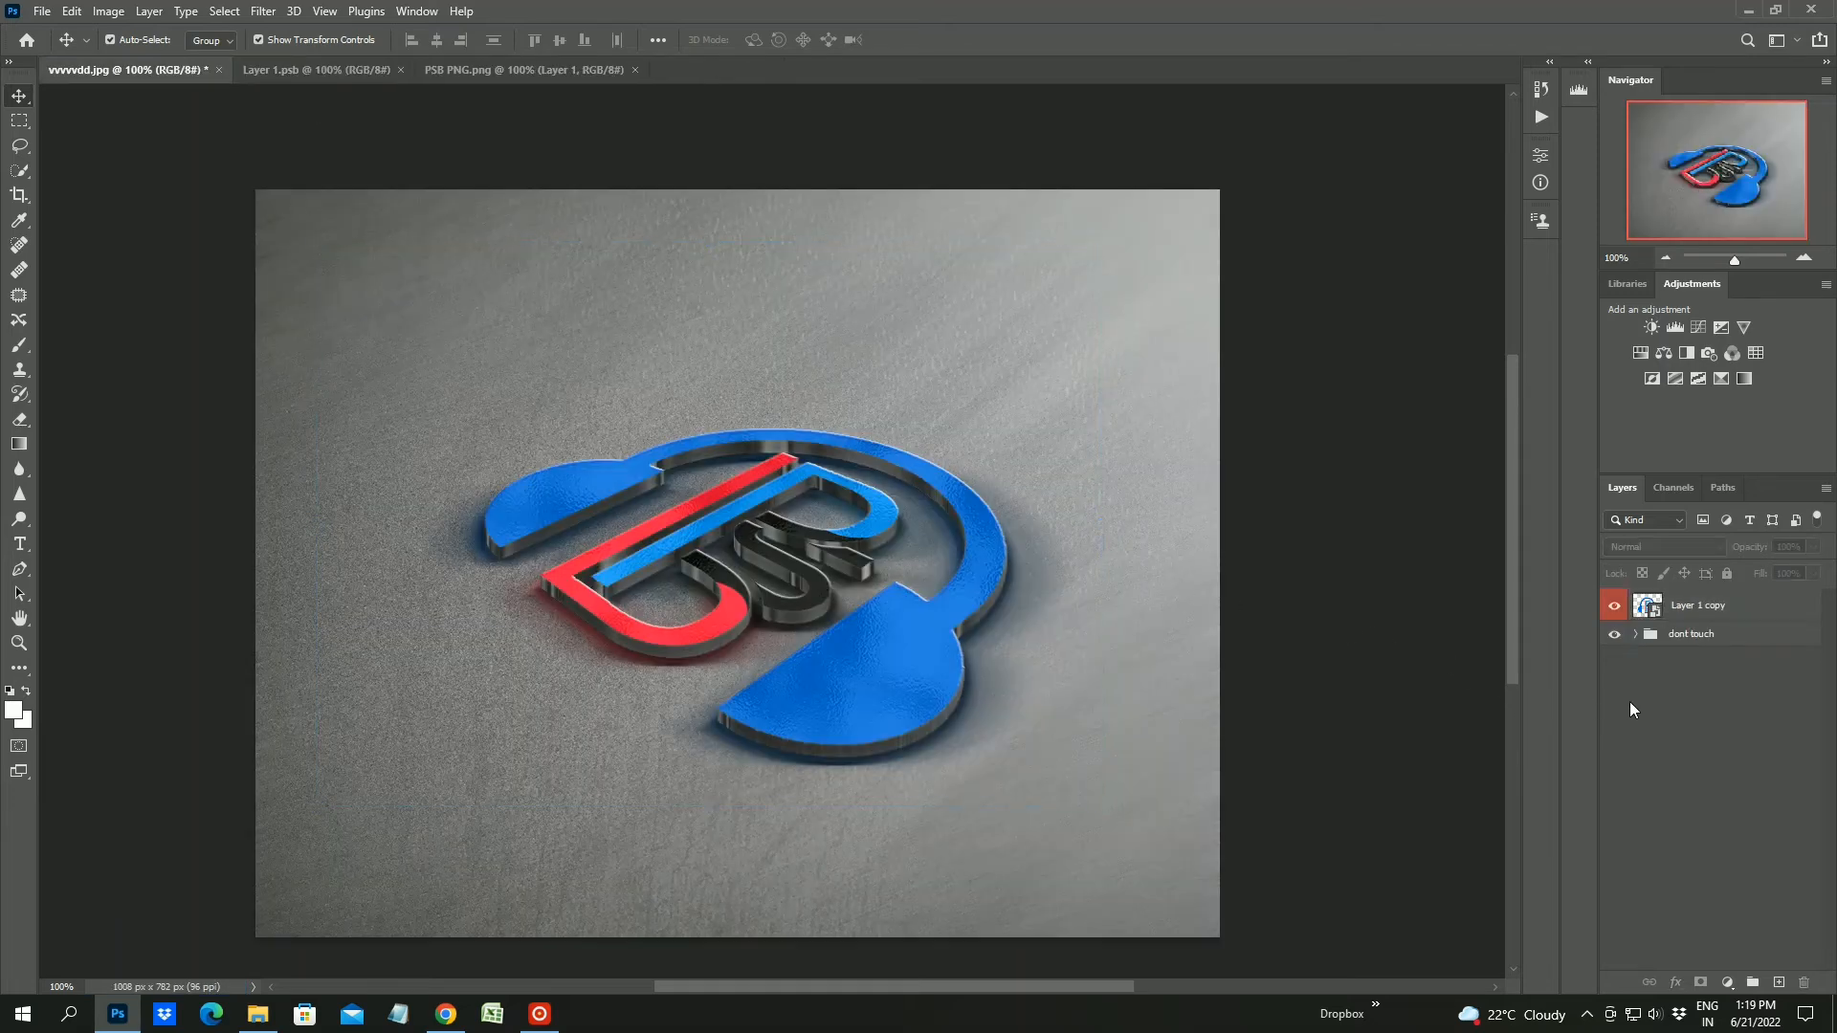
Expand the dont touch and shadow groups and compare Layer 1 copy 21, copy 20 and copy 19 on and off
left_click(1636, 634)
left_click(1650, 746)
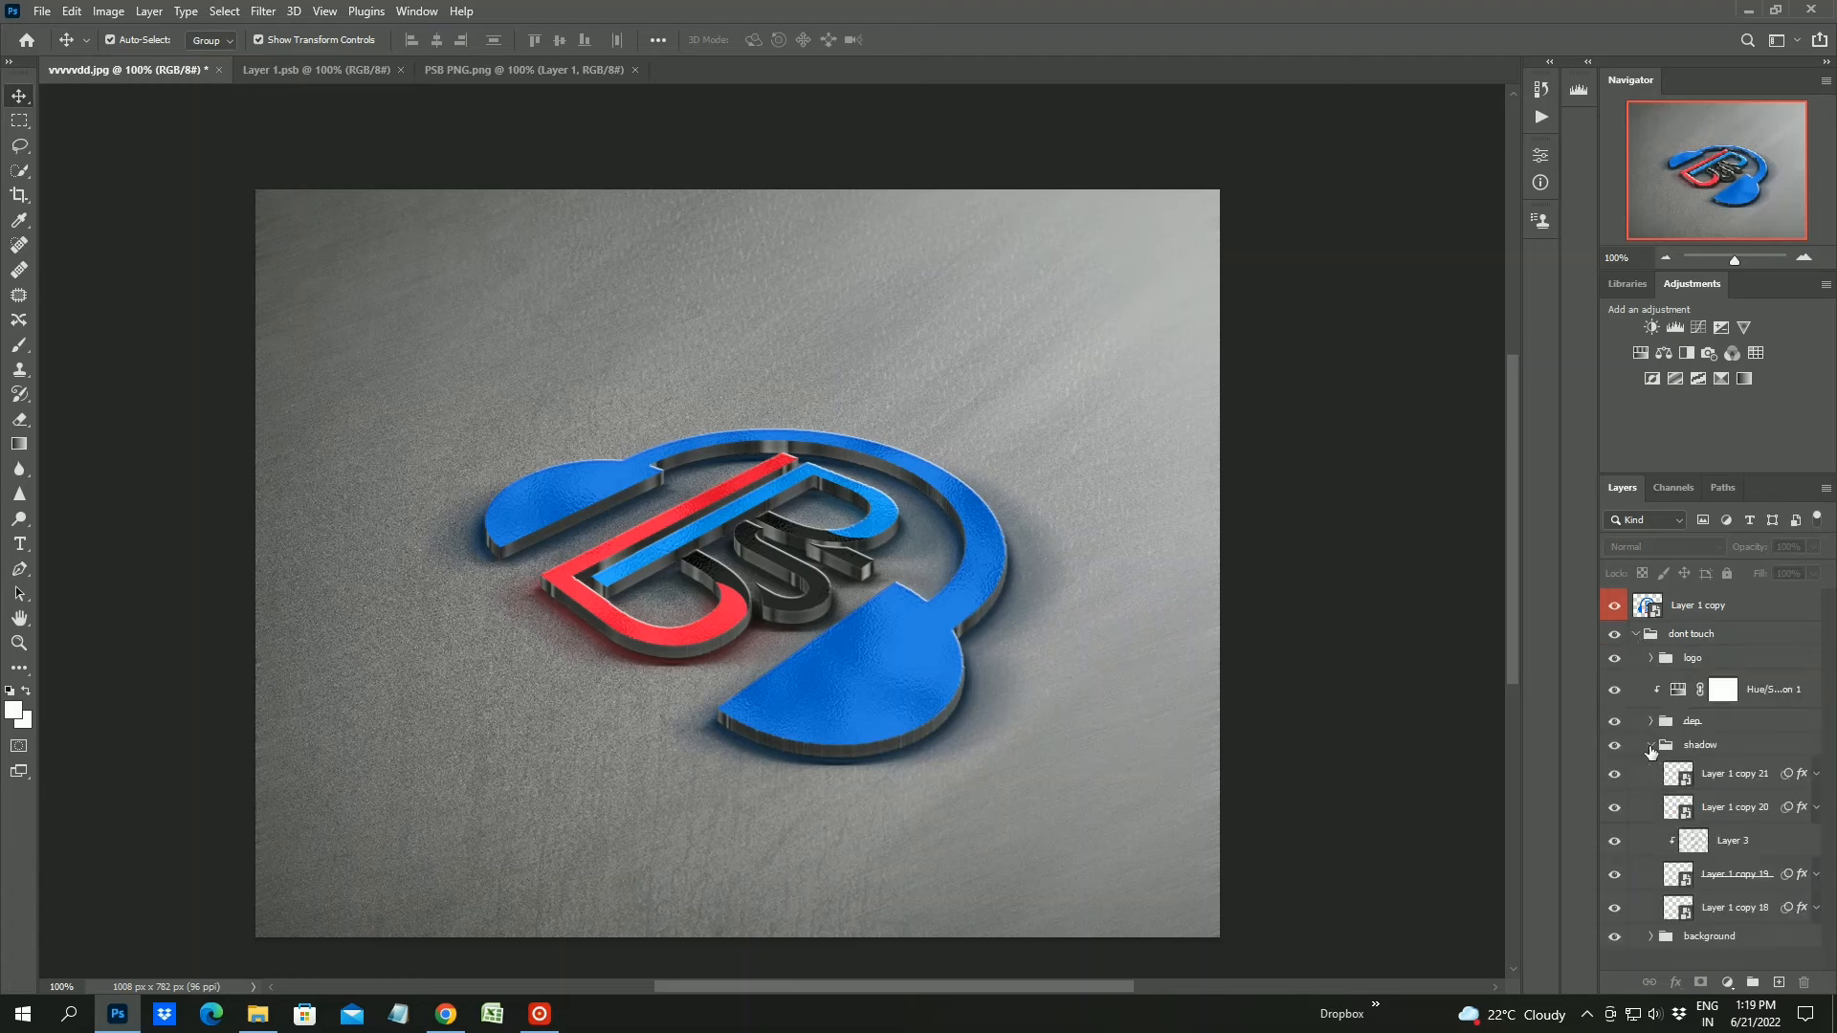
left_click(1615, 775)
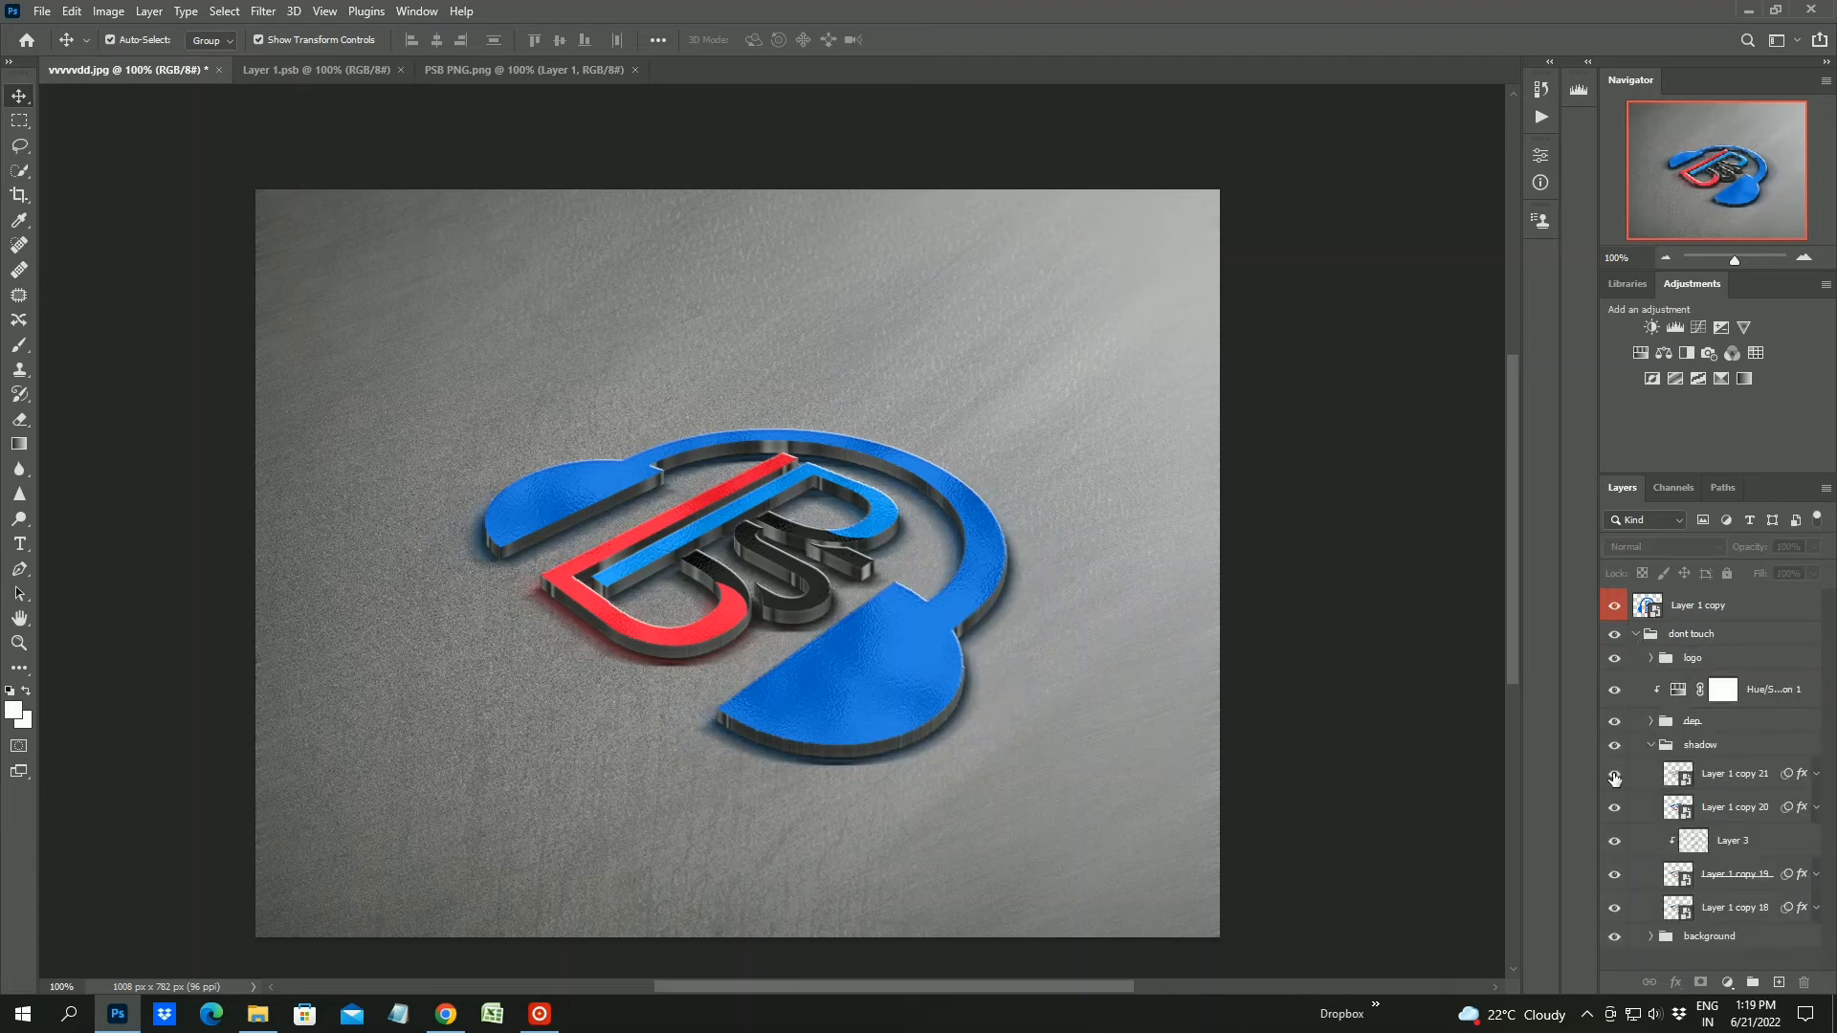
left_click(1615, 775)
left_click(1615, 808)
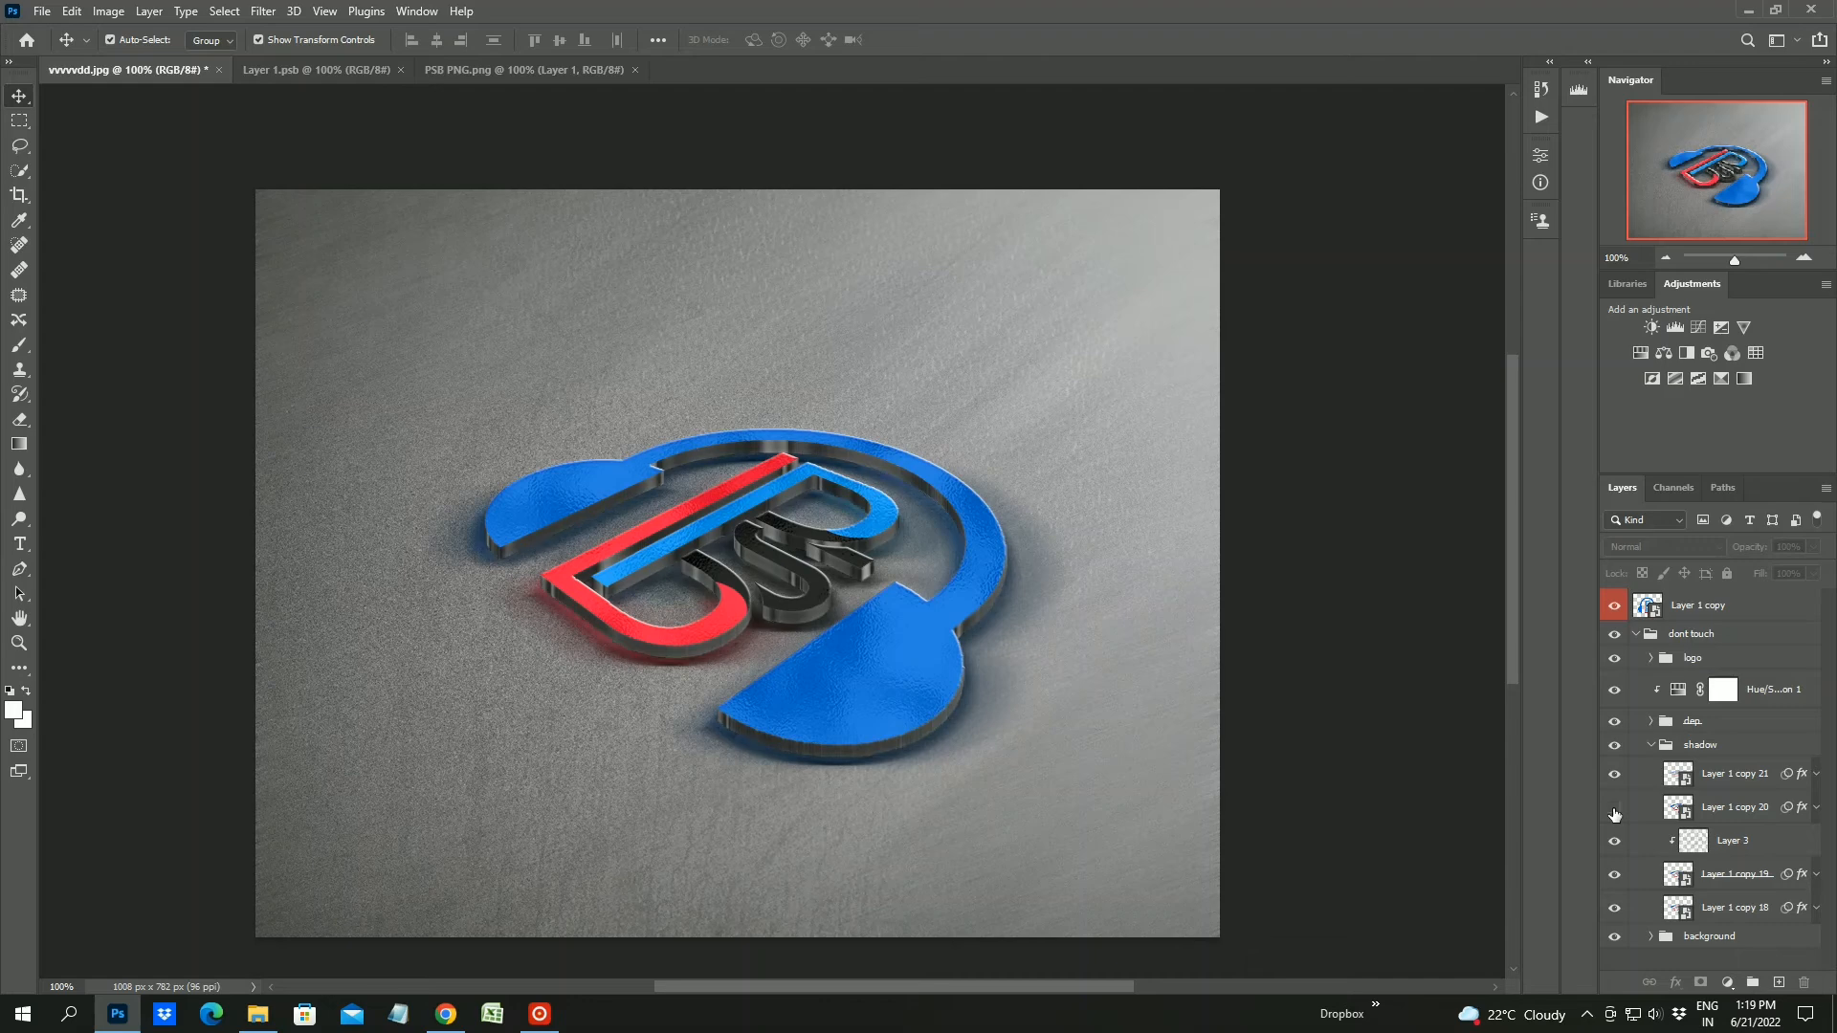
left_click(1615, 877)
left_click(1615, 877)
left_click(1616, 878)
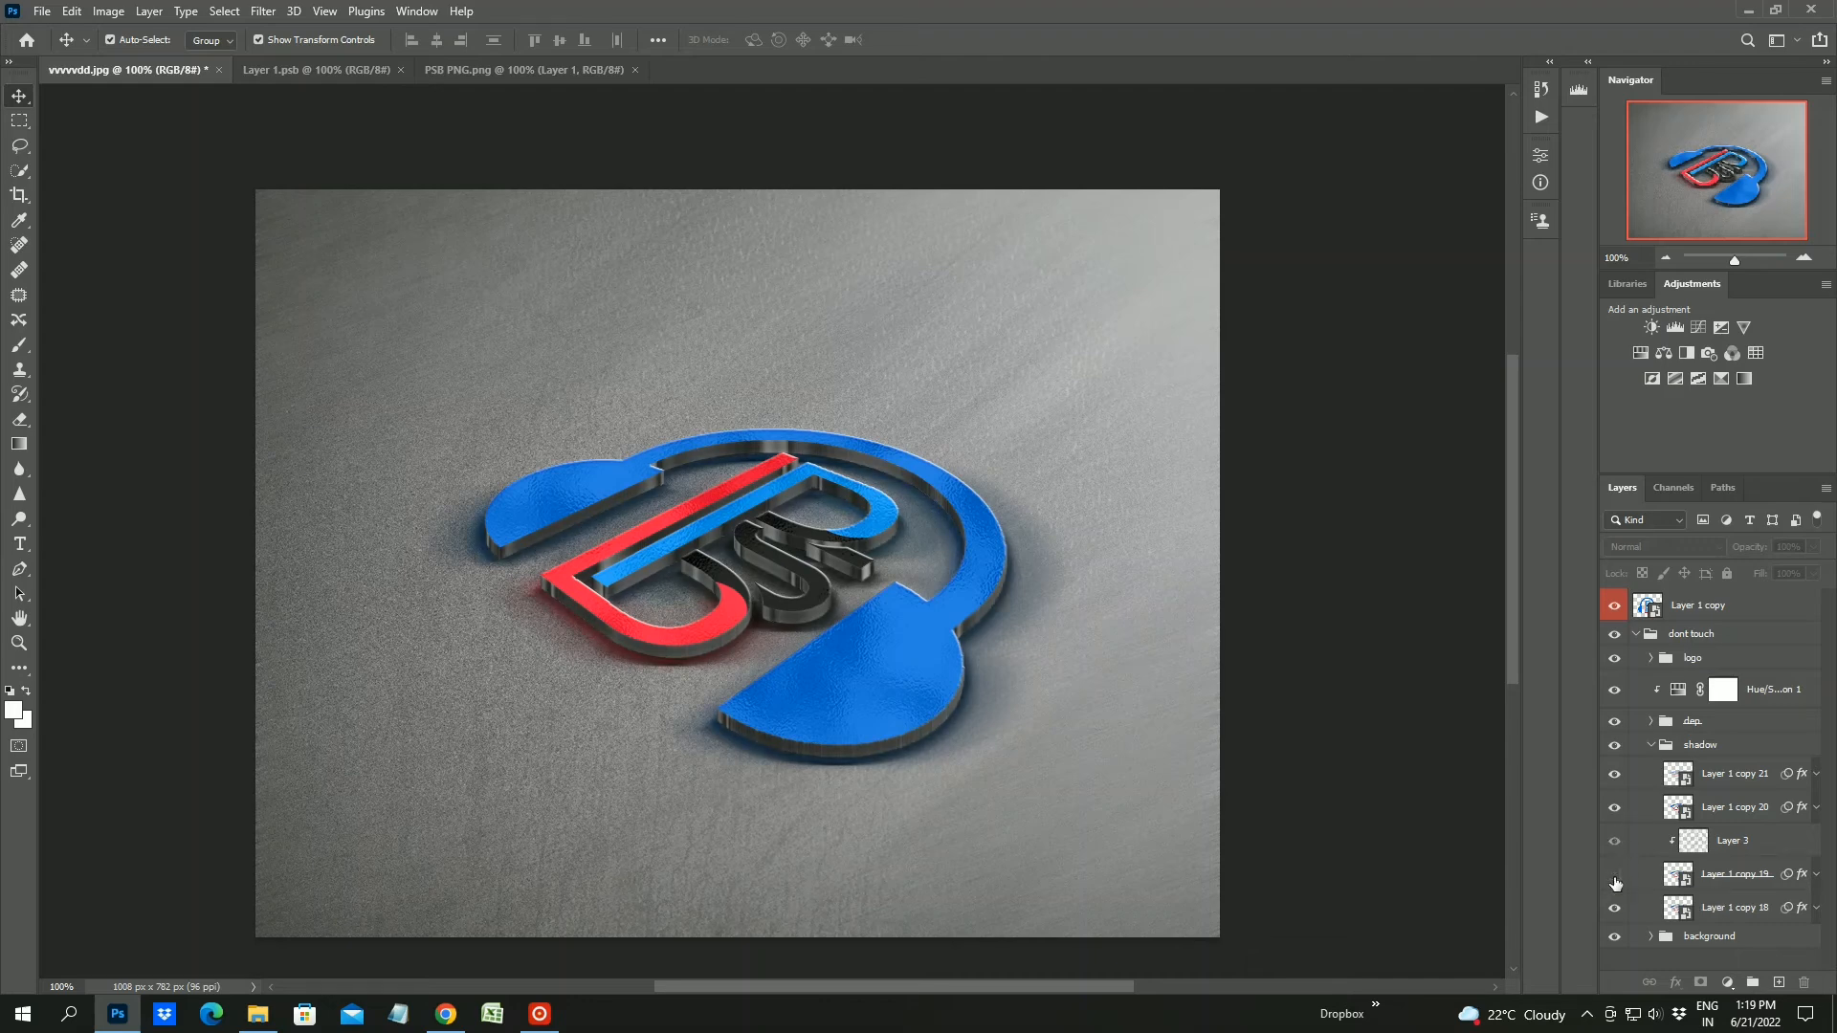
left_click(1615, 878)
Try a fill of 88% on Layer 1 copy 19 and check its Bevel & Emboss contour
left_click(1736, 886)
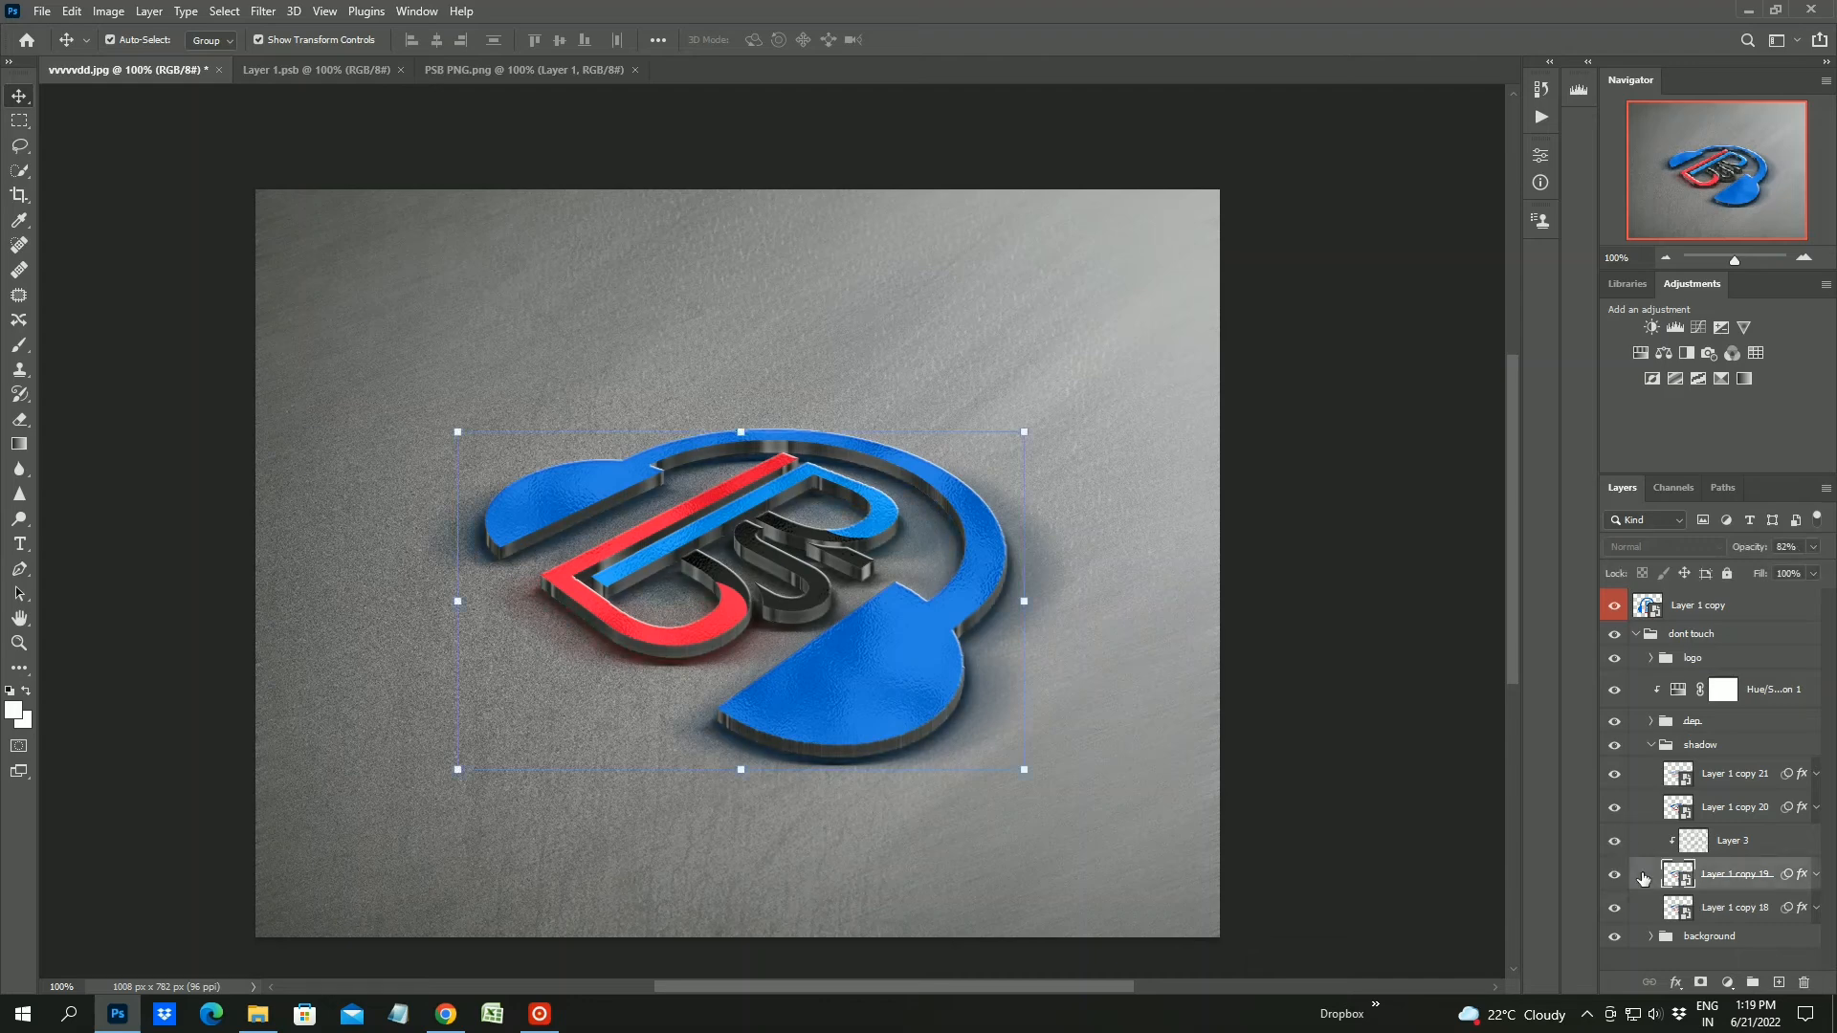
left_click(1813, 574)
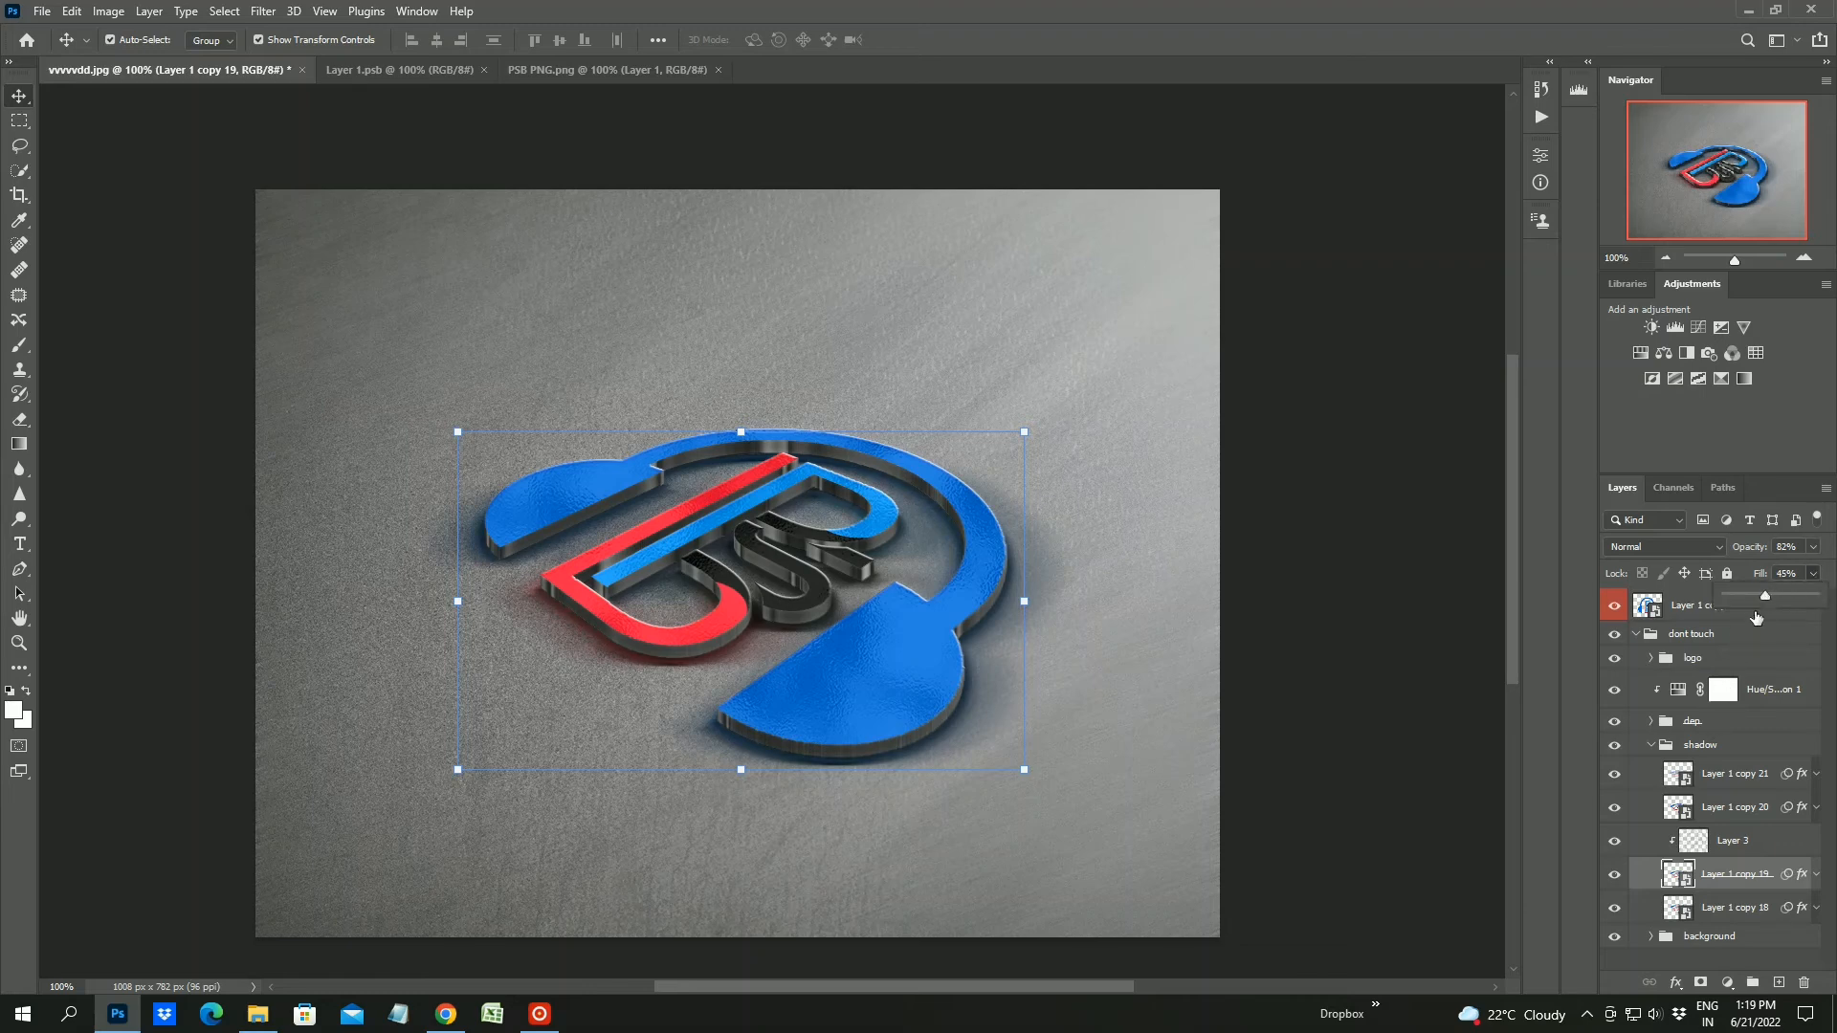
left_click(1729, 882)
double_click(1642, 879)
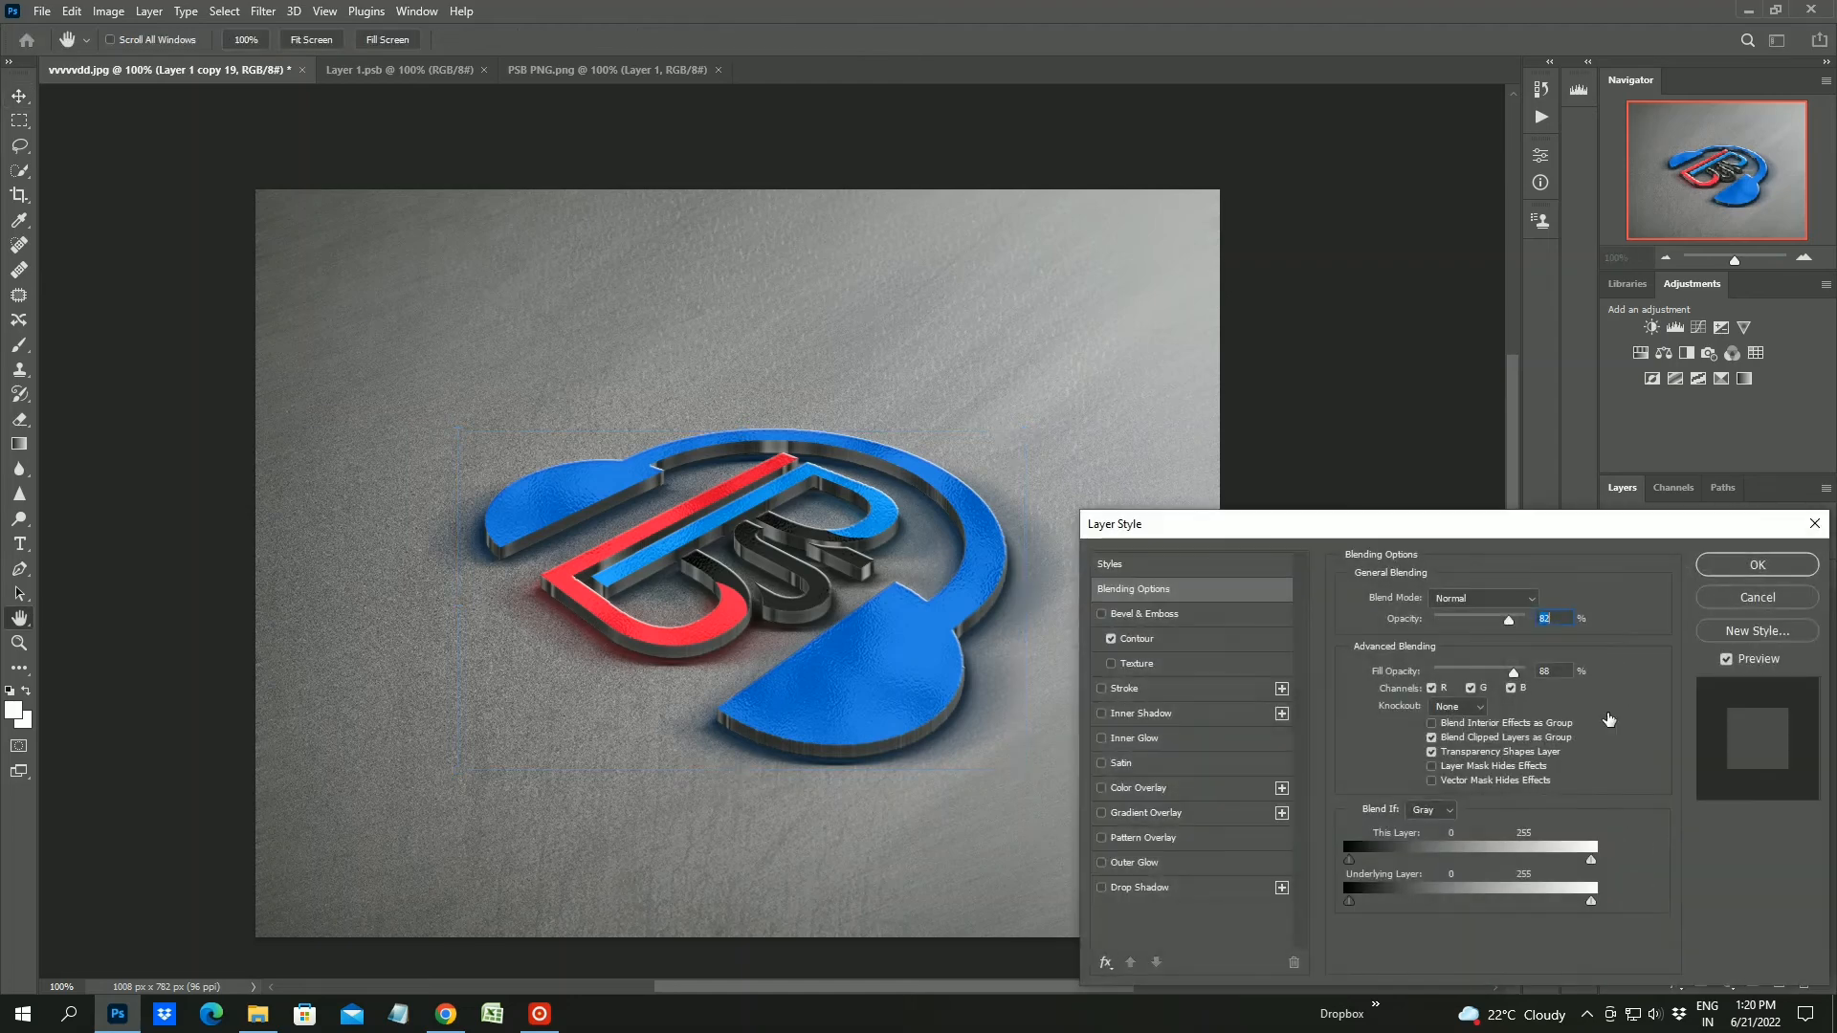
left_click(1139, 638)
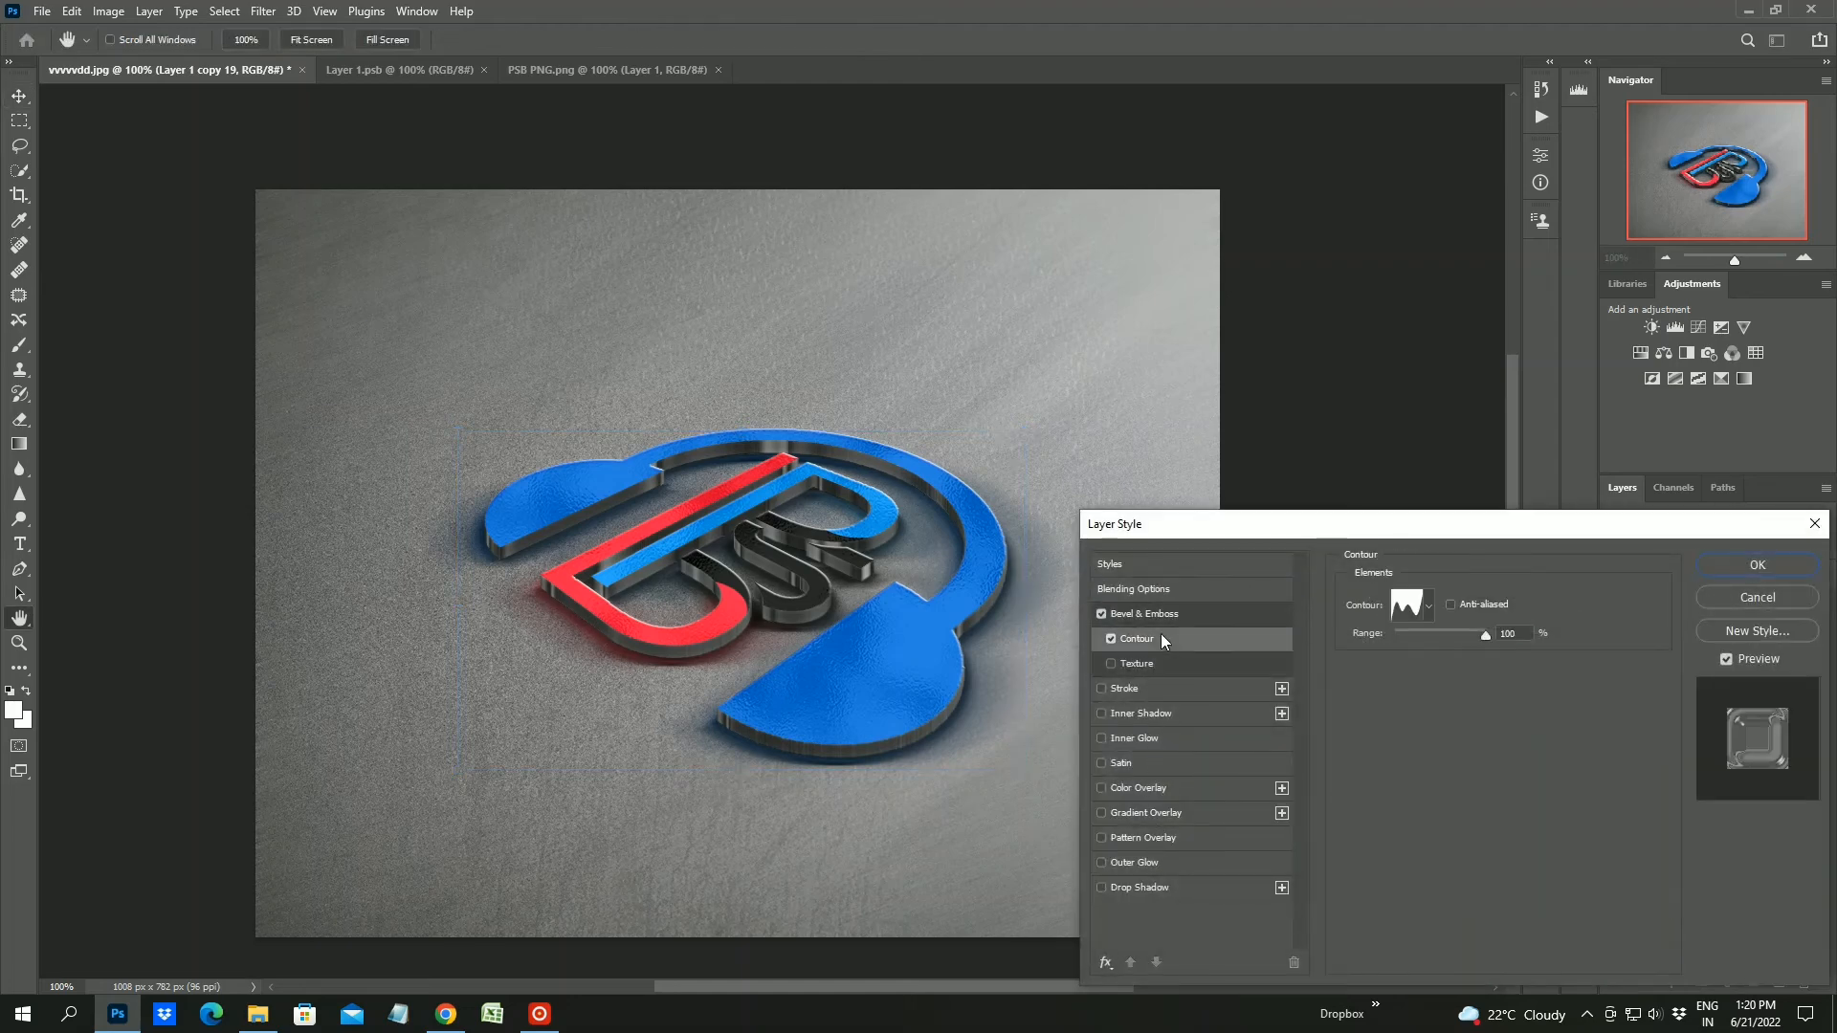
left_click(1102, 615)
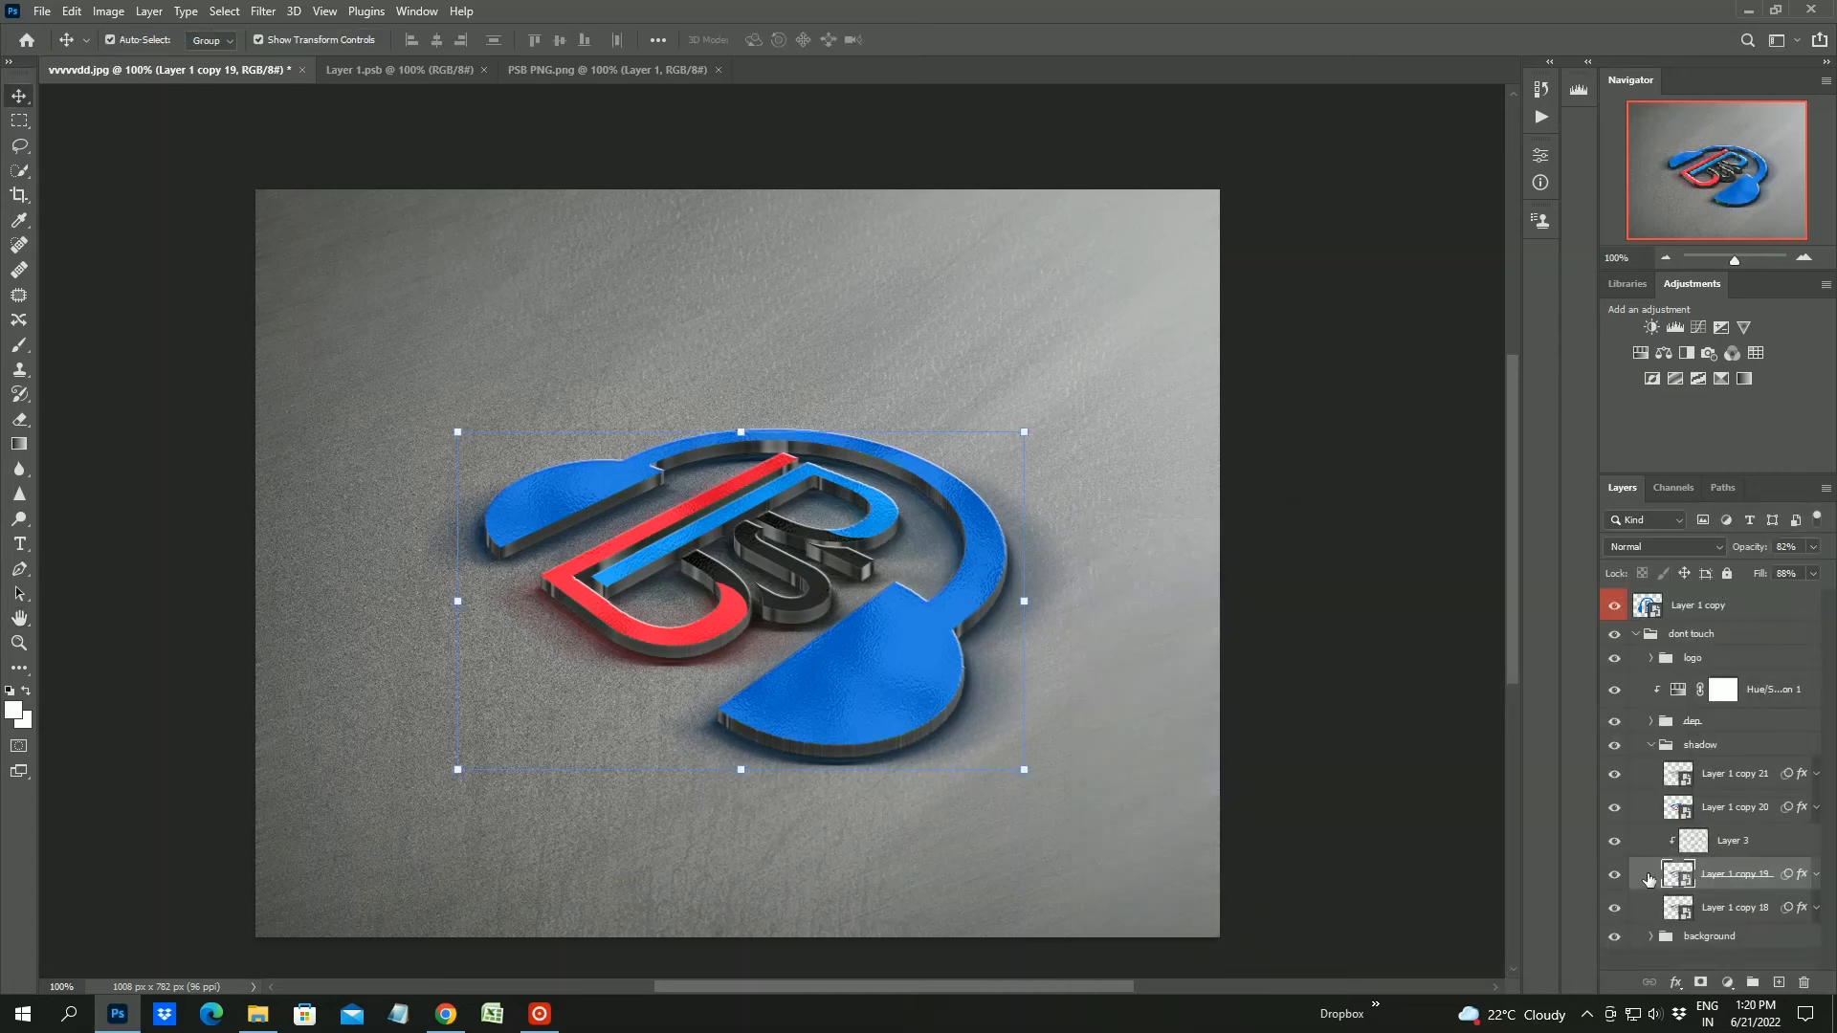
Reduce Layer 1 copy 19's opacity to about 68% and its fill opacity to about 69% in the layer style
double_click(1648, 880)
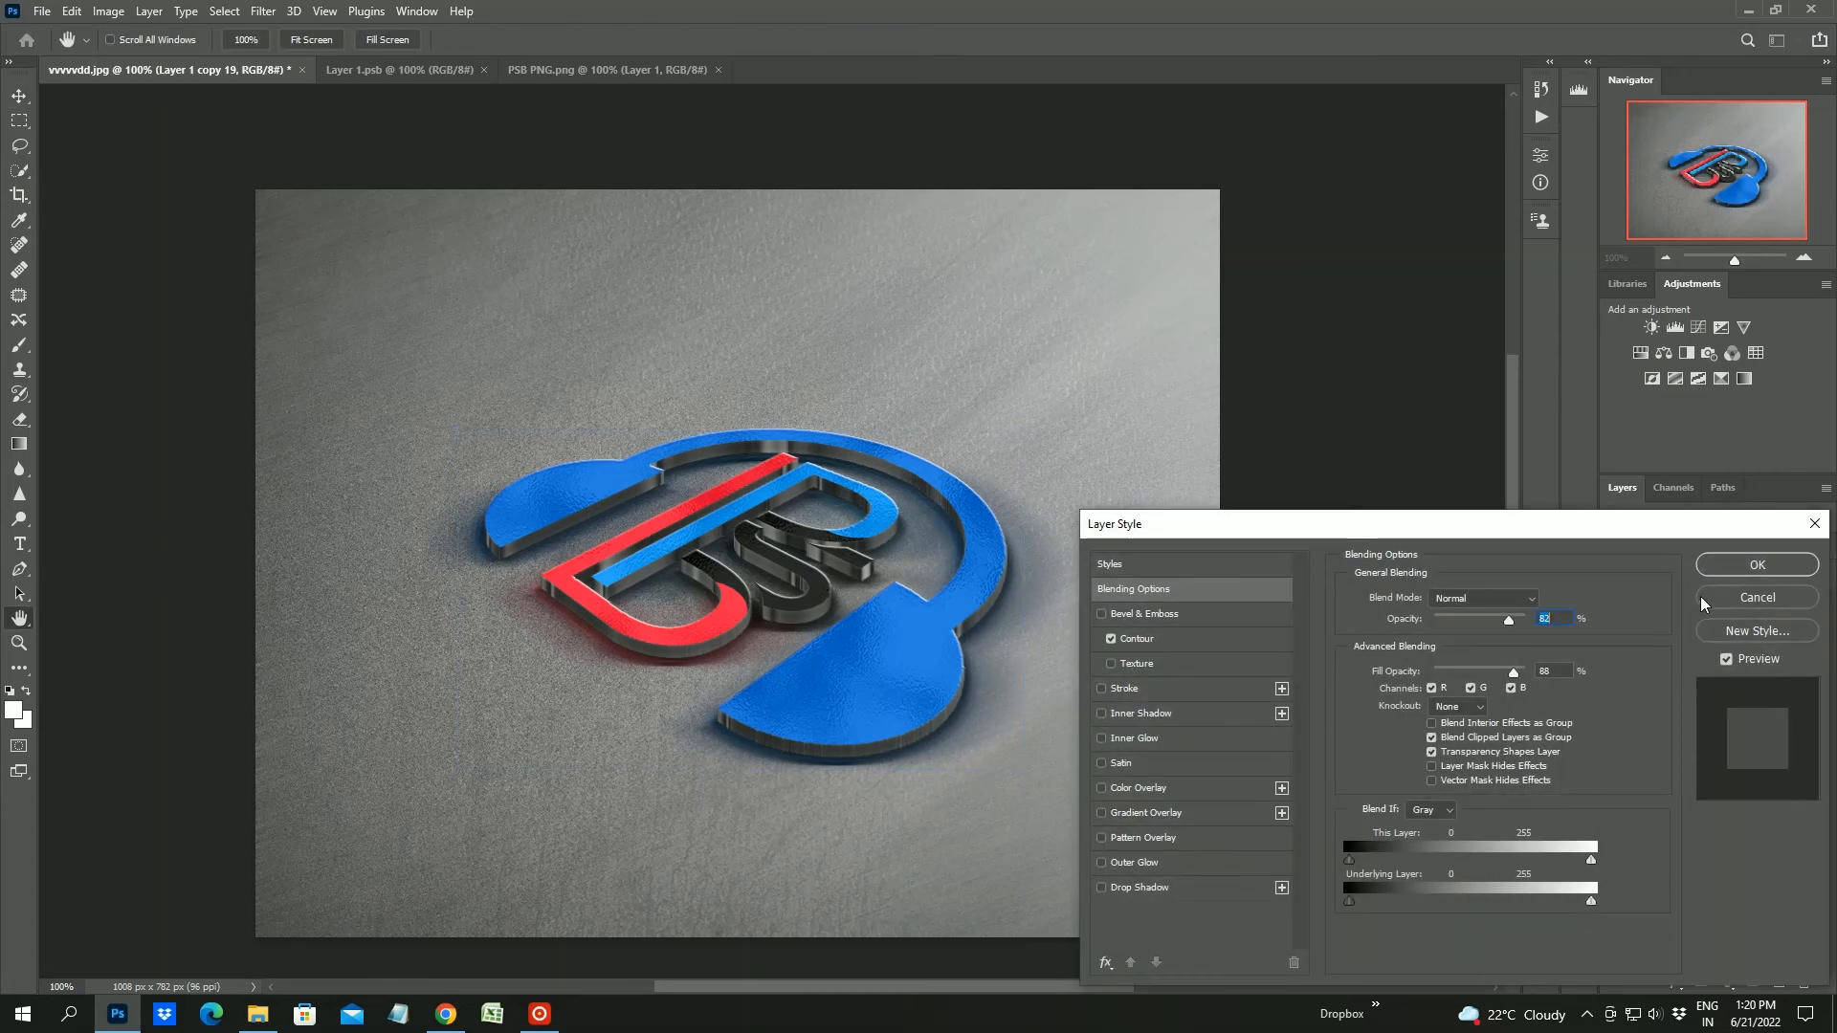
left_click_drag(1515, 673, 1486, 620)
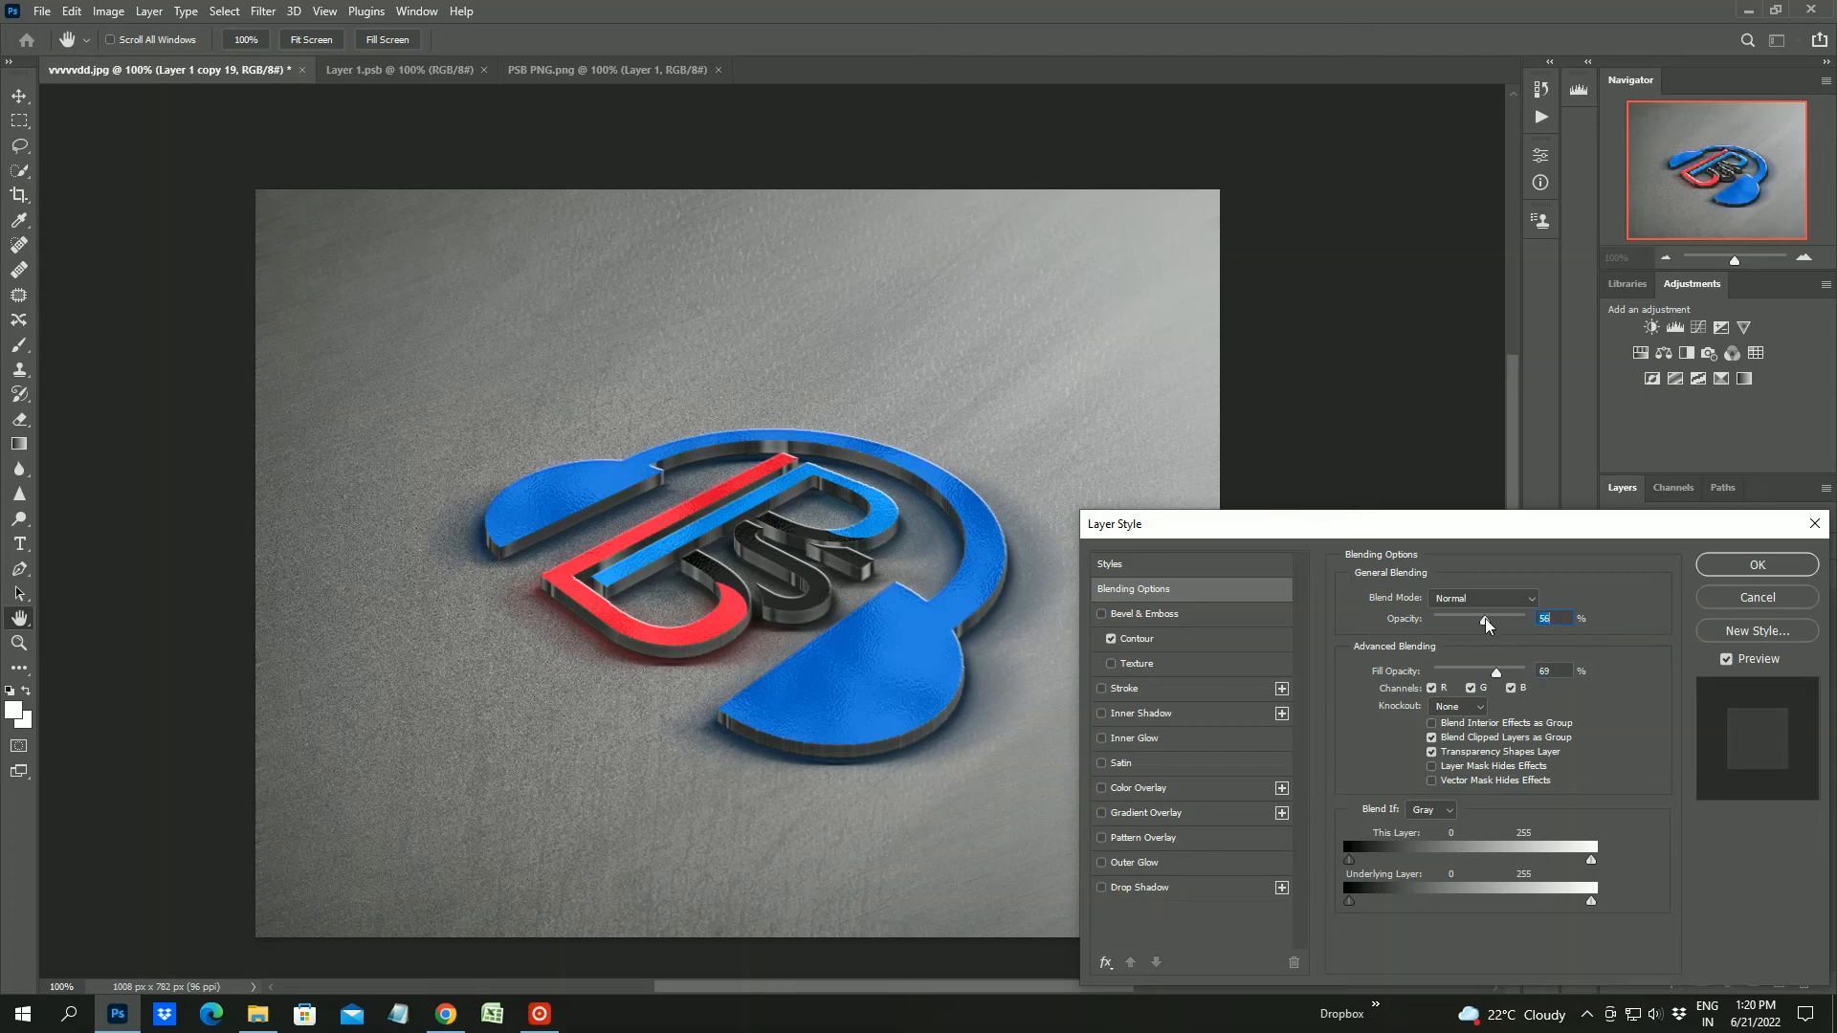
left_click(1758, 564)
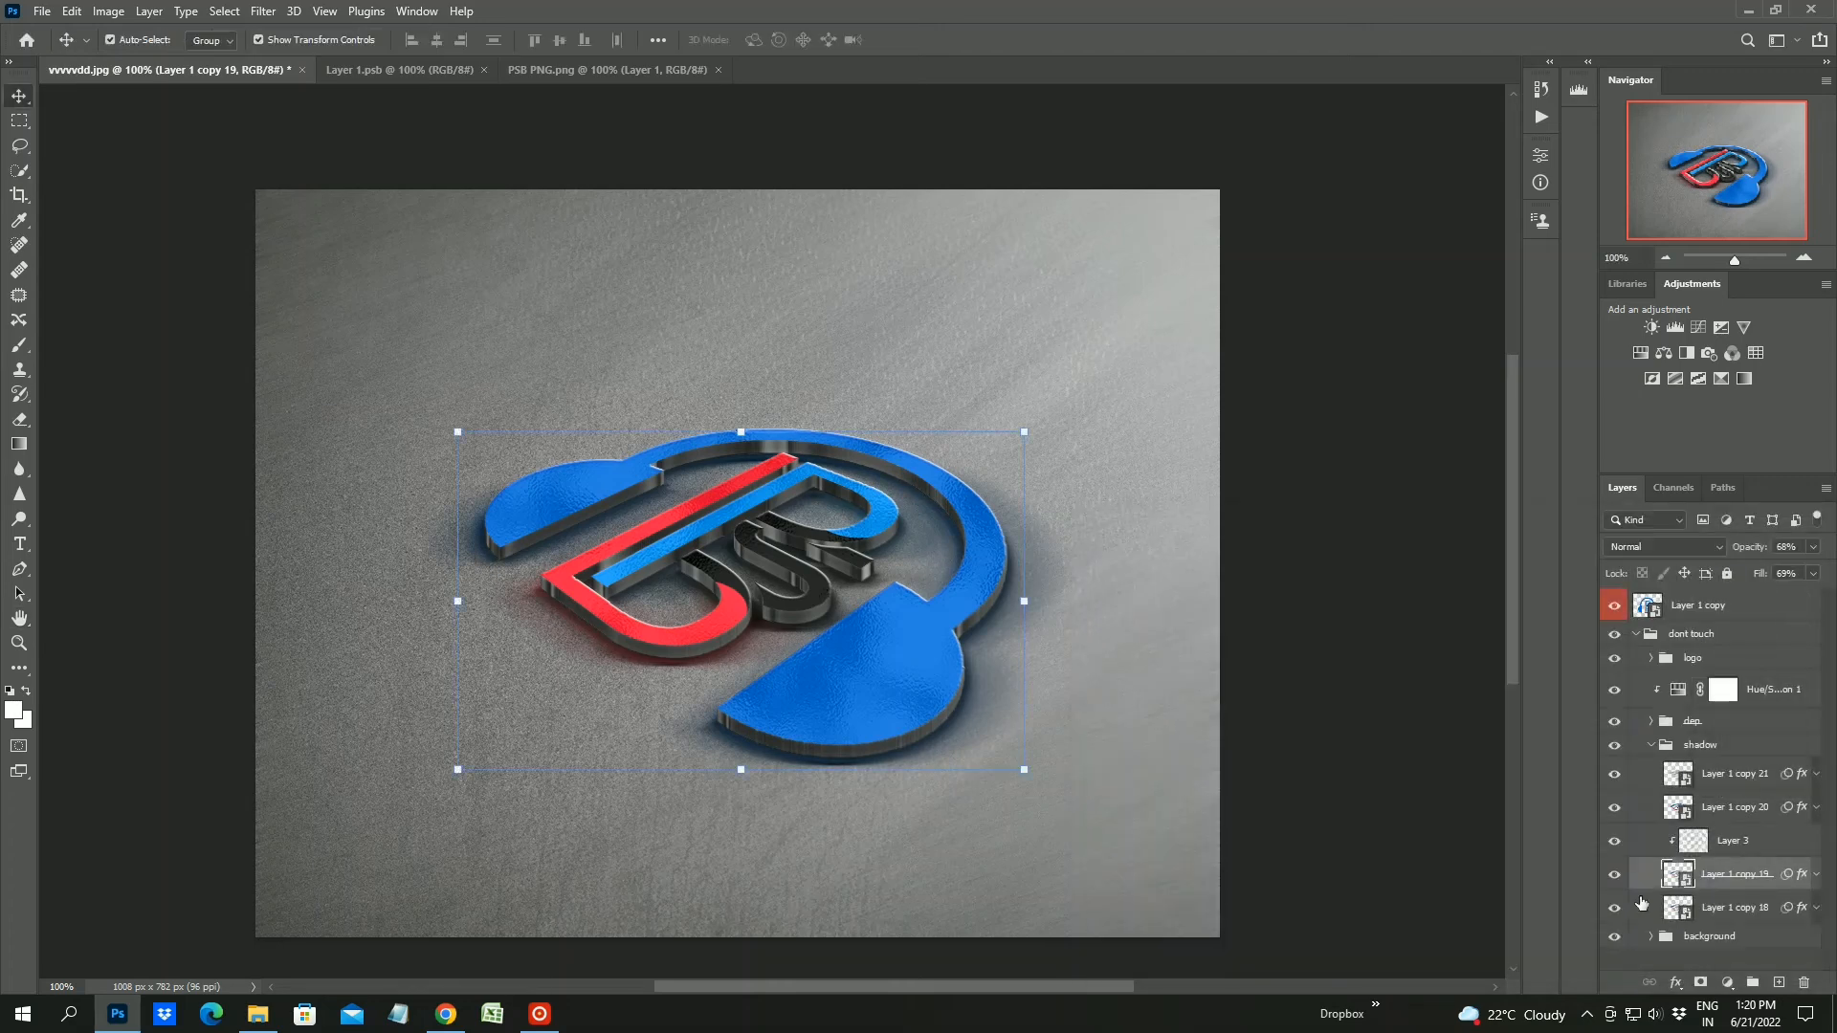
Check Layer 1 copy 18 on and off, and set its Color Overlay to black, 000000
left_click(1614, 909)
left_click(1615, 909)
left_click(1647, 909)
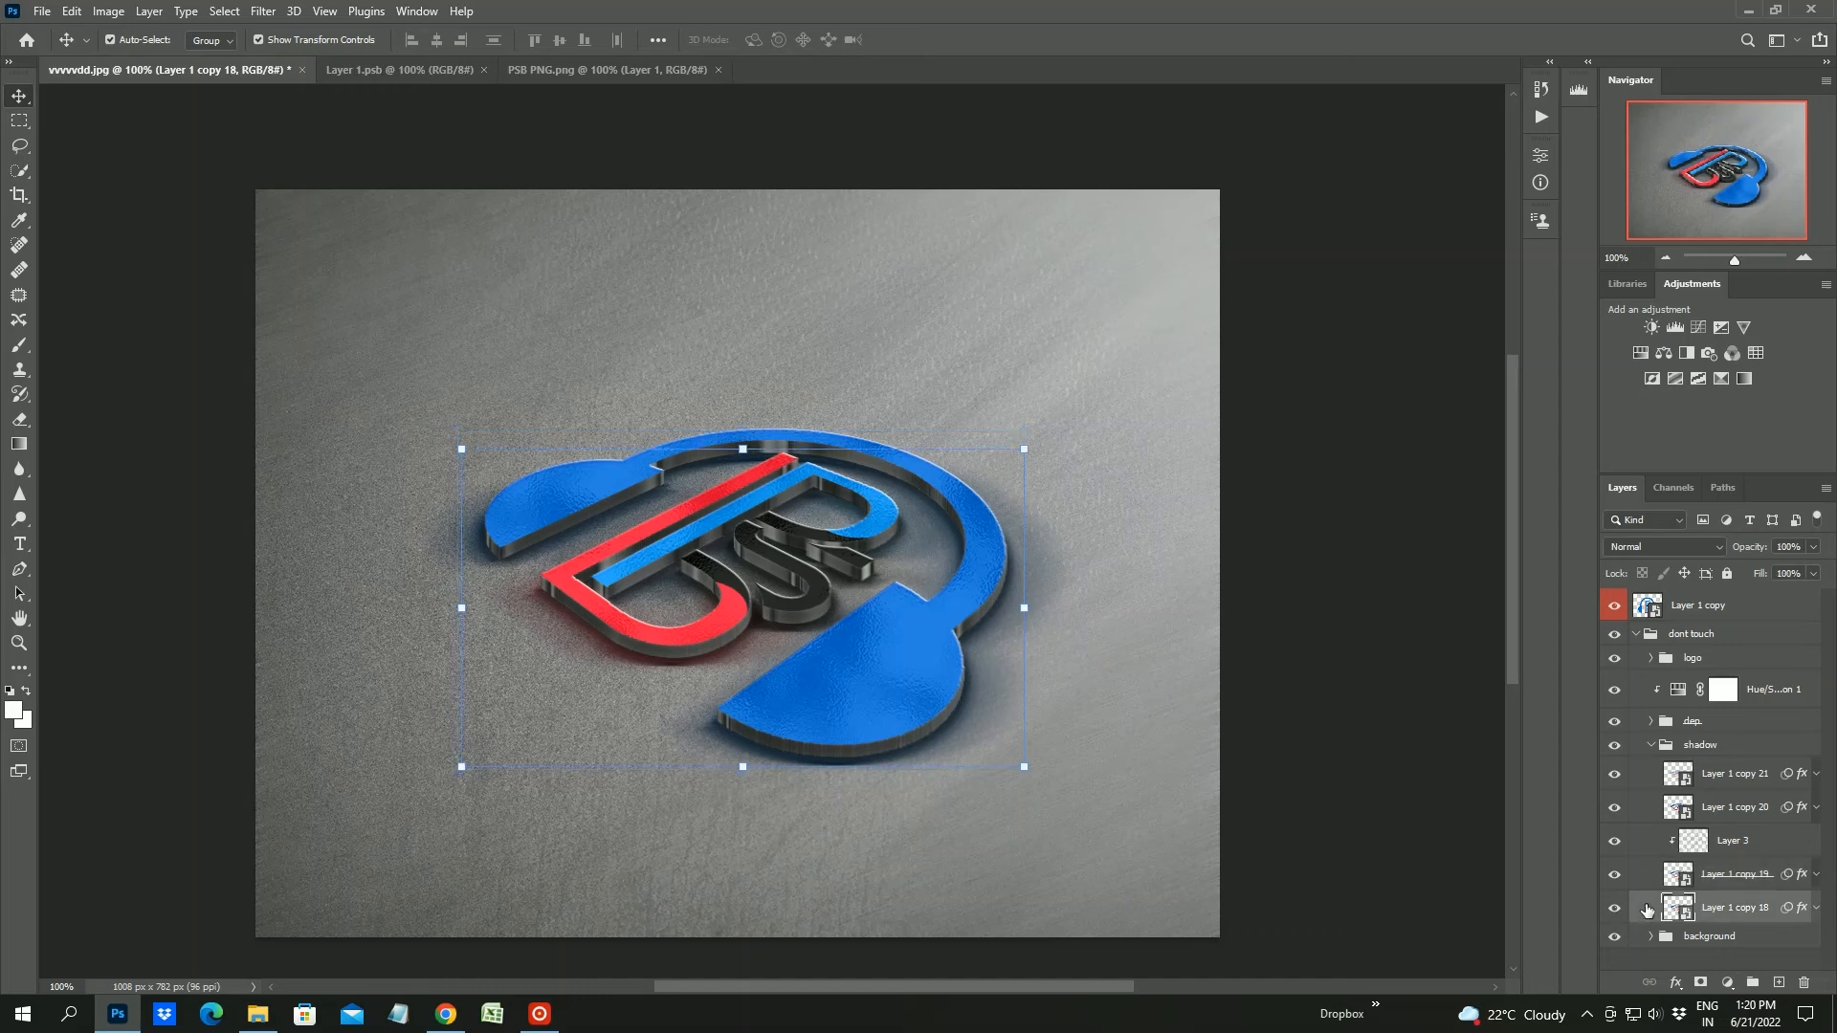
double_click(1647, 909)
left_click(1138, 788)
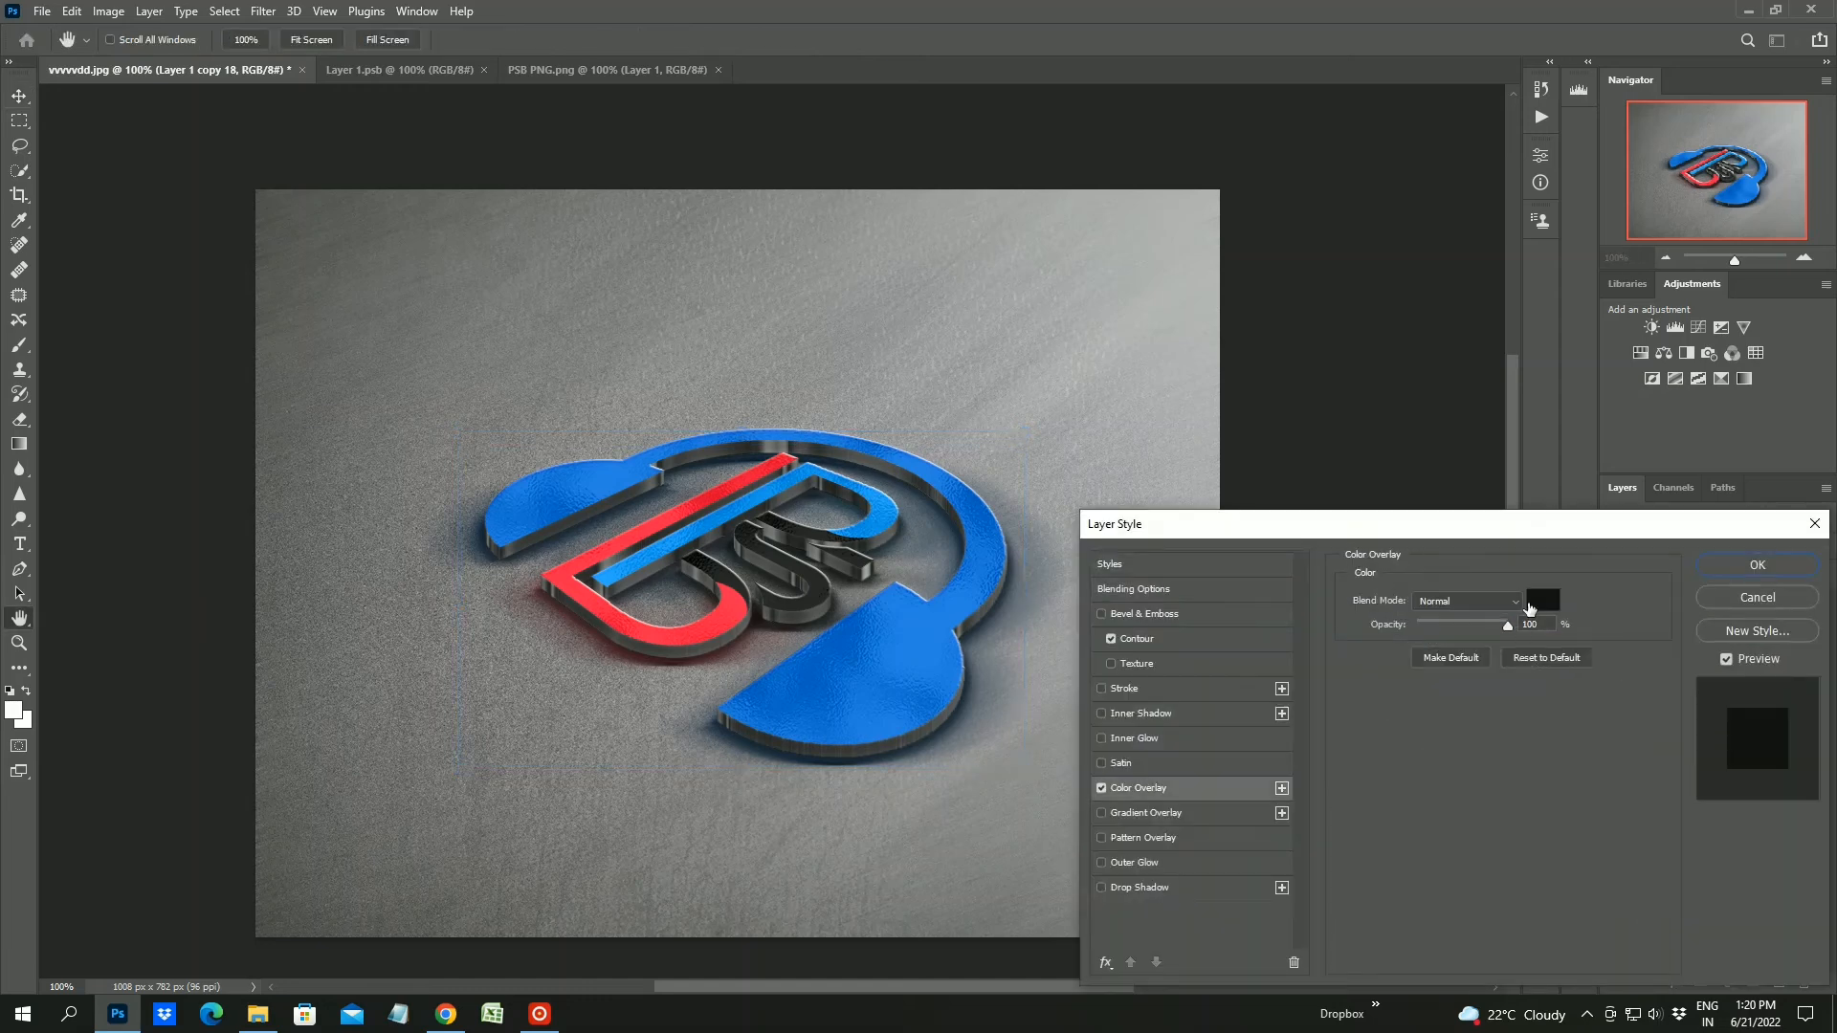
left_click(1542, 600)
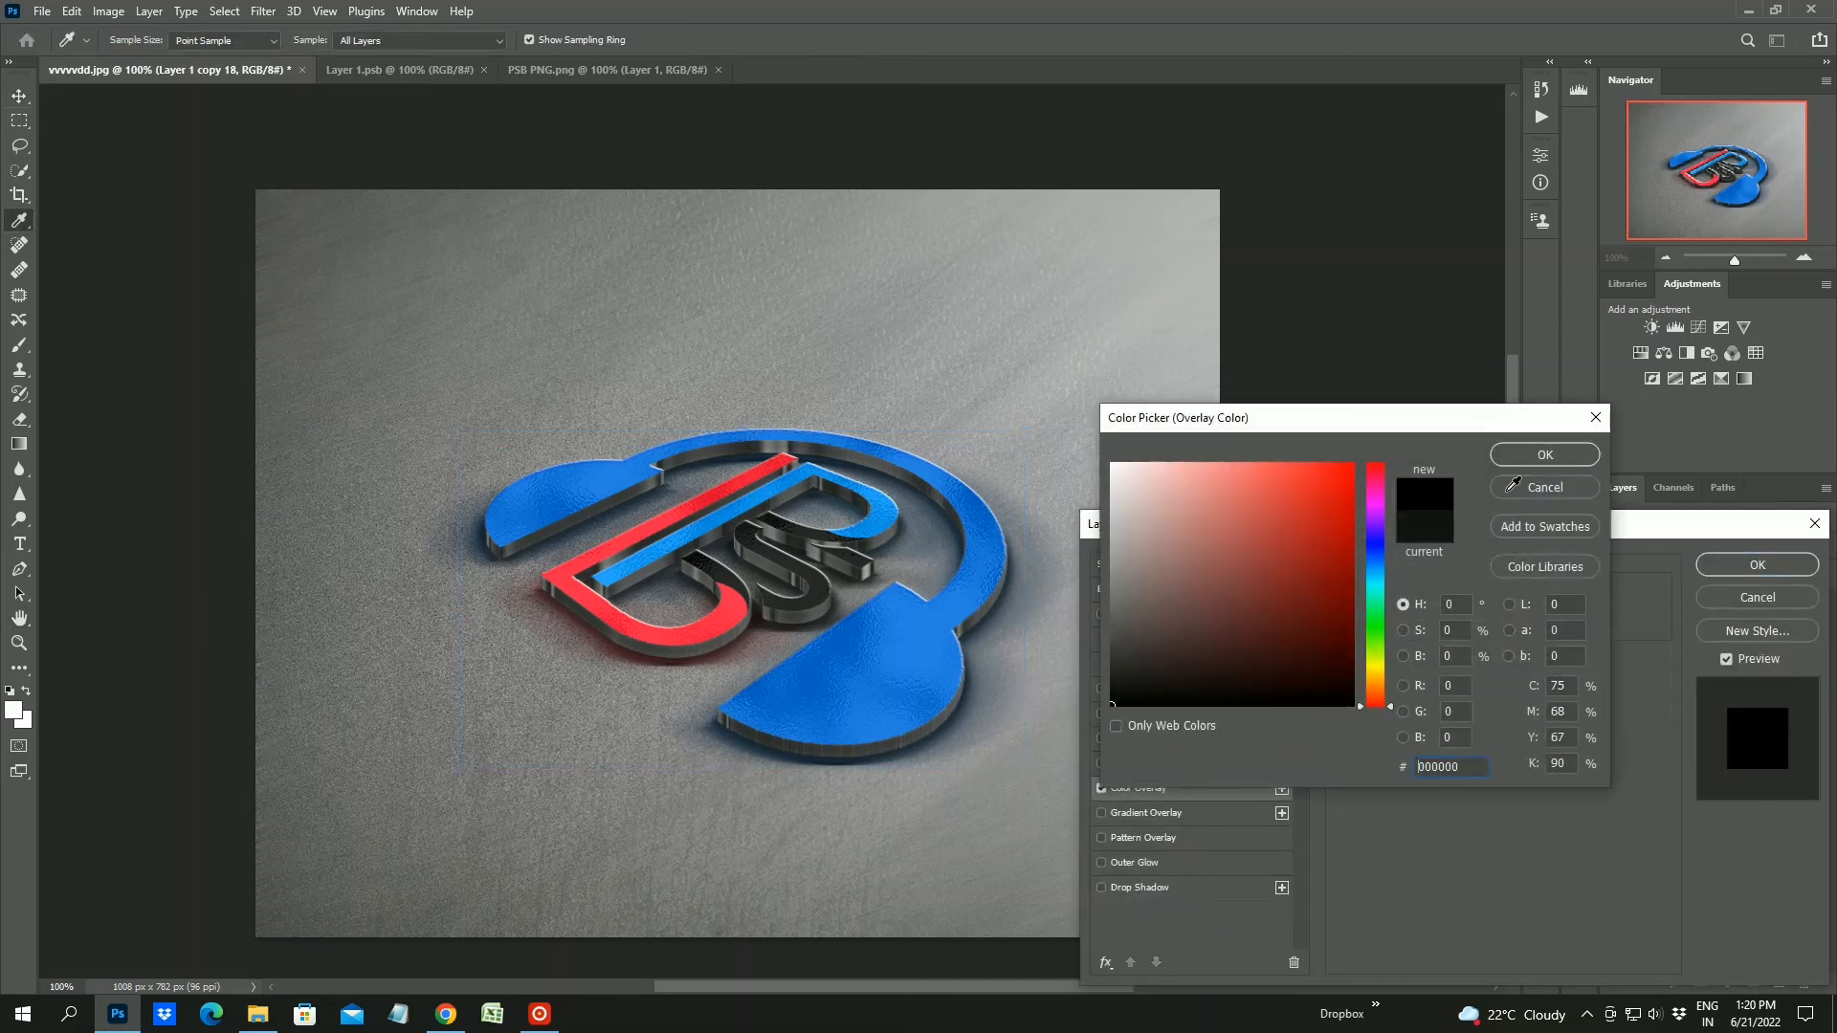
left_click(1544, 455)
left_click(1758, 564)
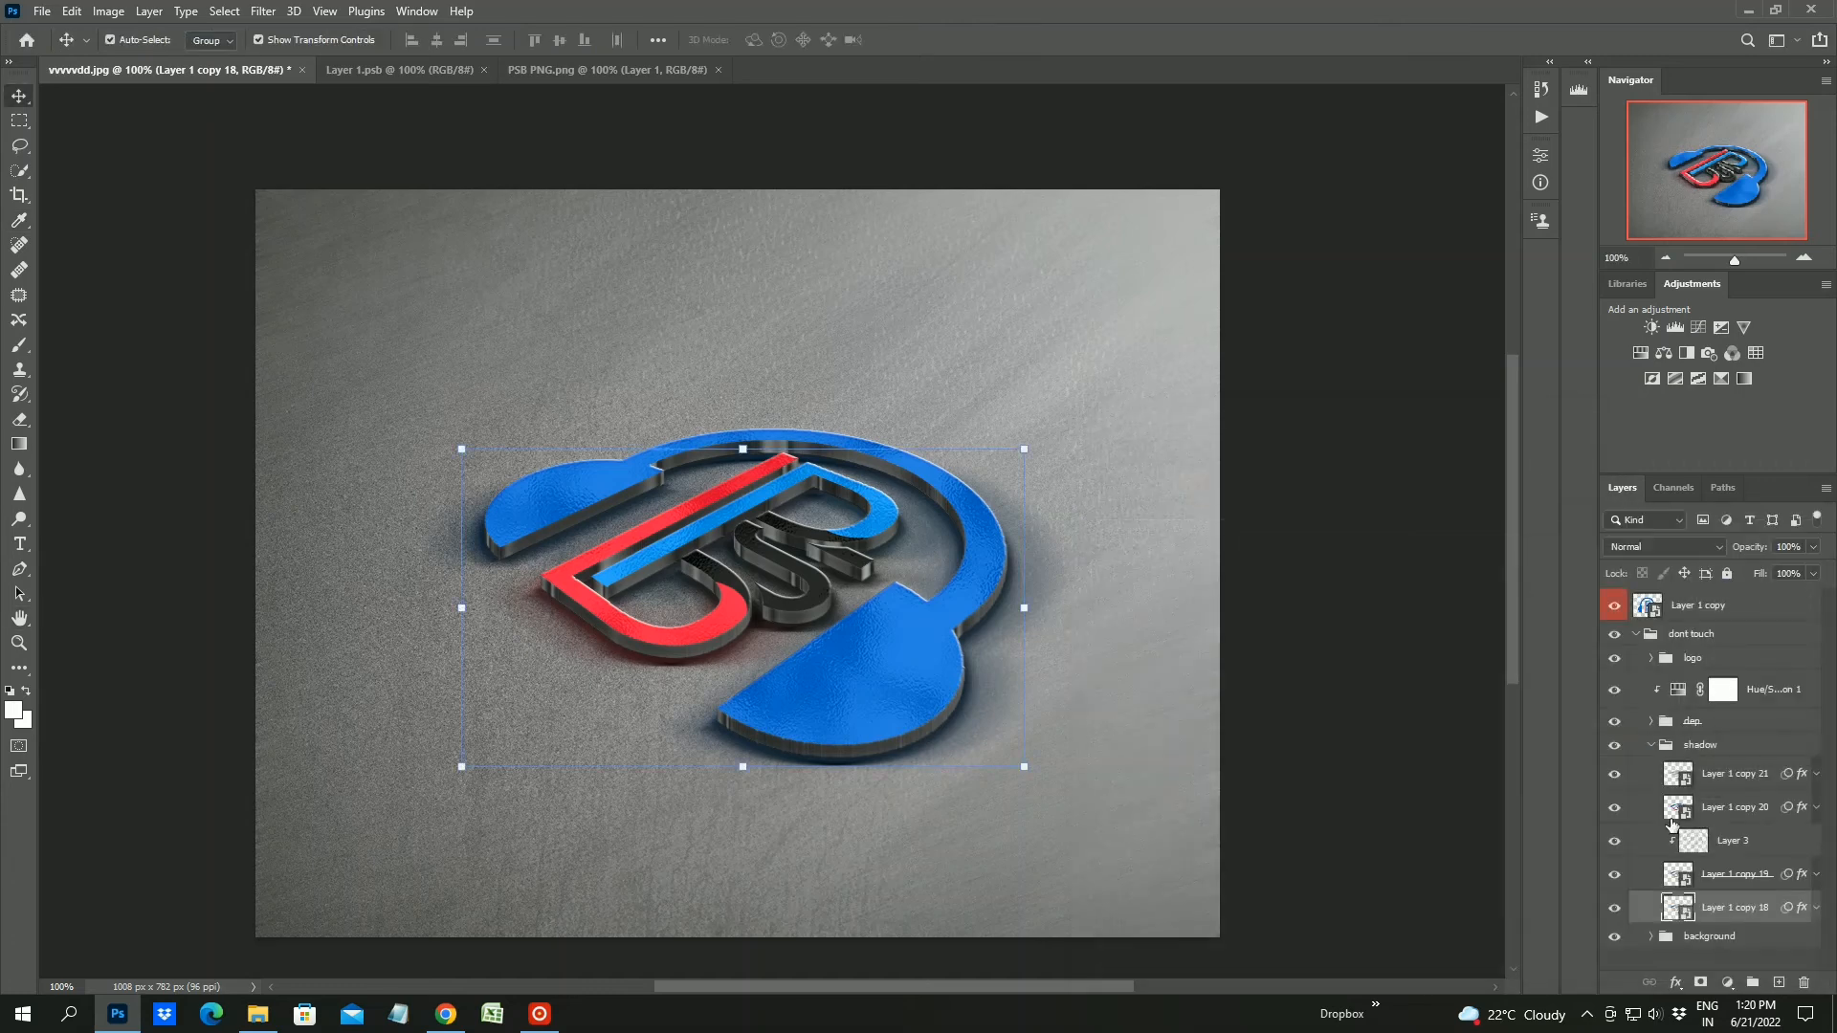
Compare Layer 1 copy 21, copy 20 and copy 19 on and off to examine their shadow contributions
left_click(1637, 882)
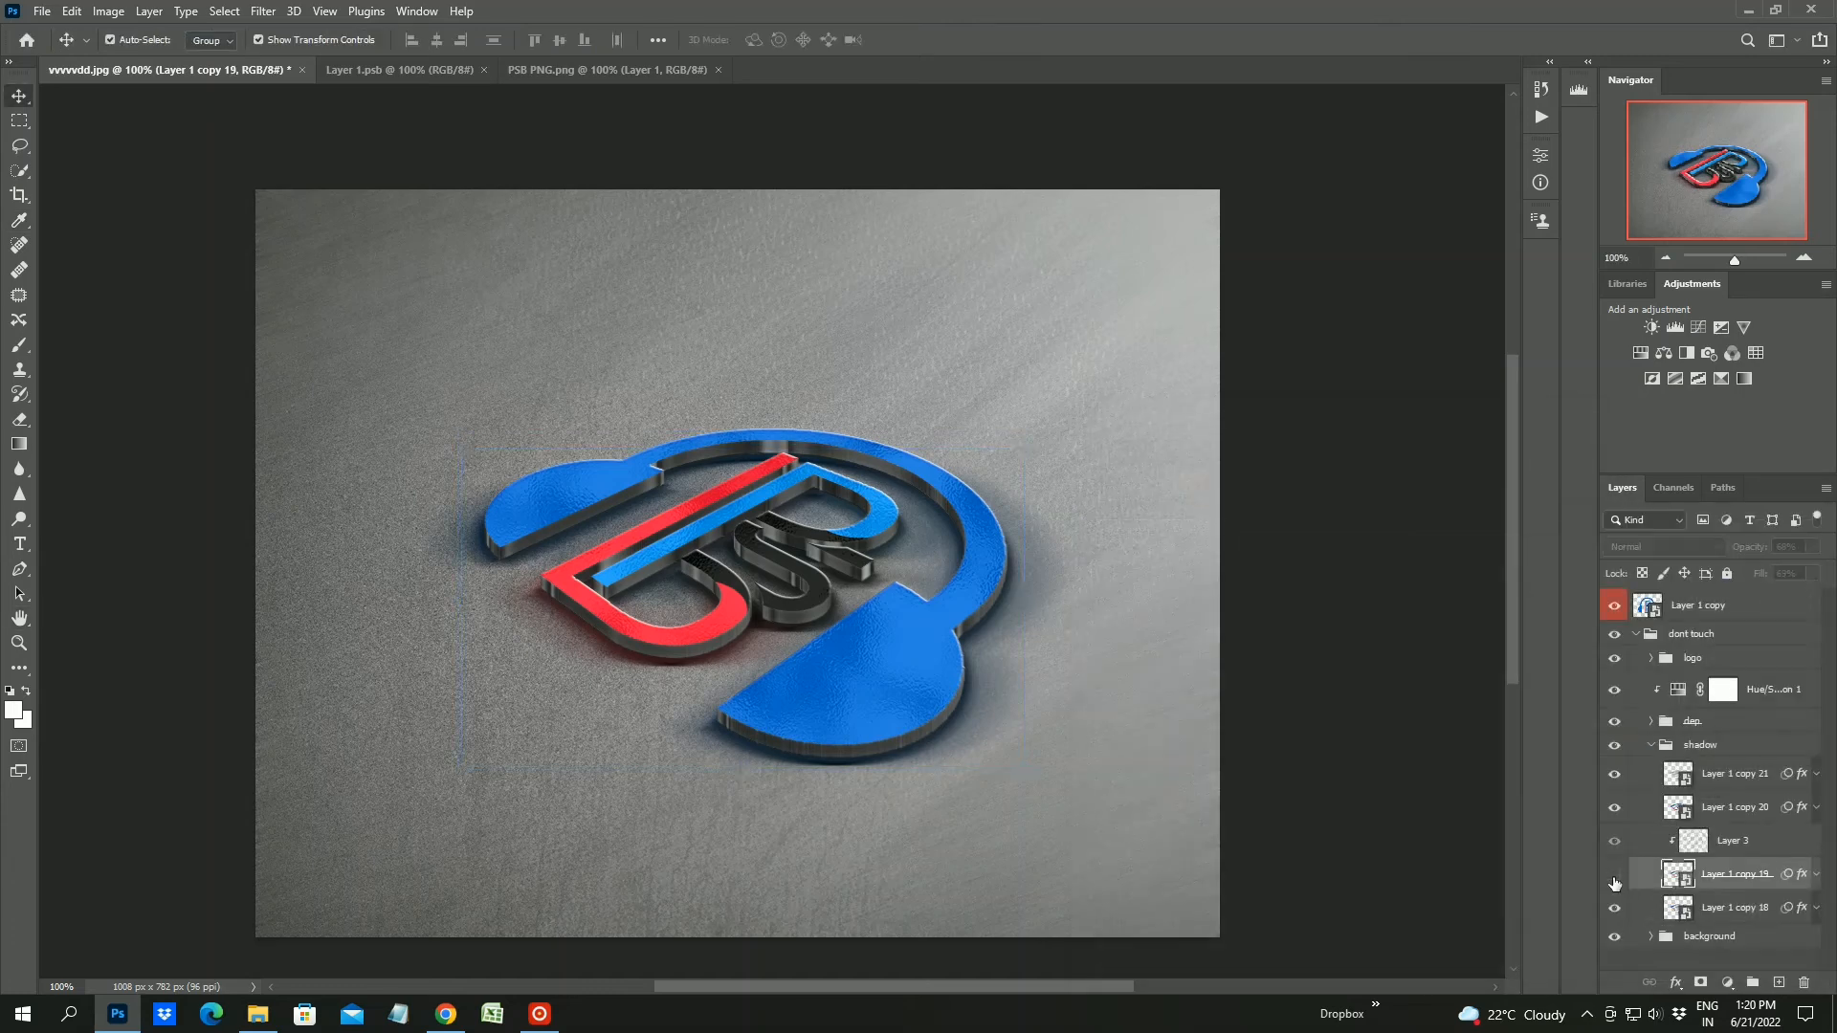
left_click(1615, 813)
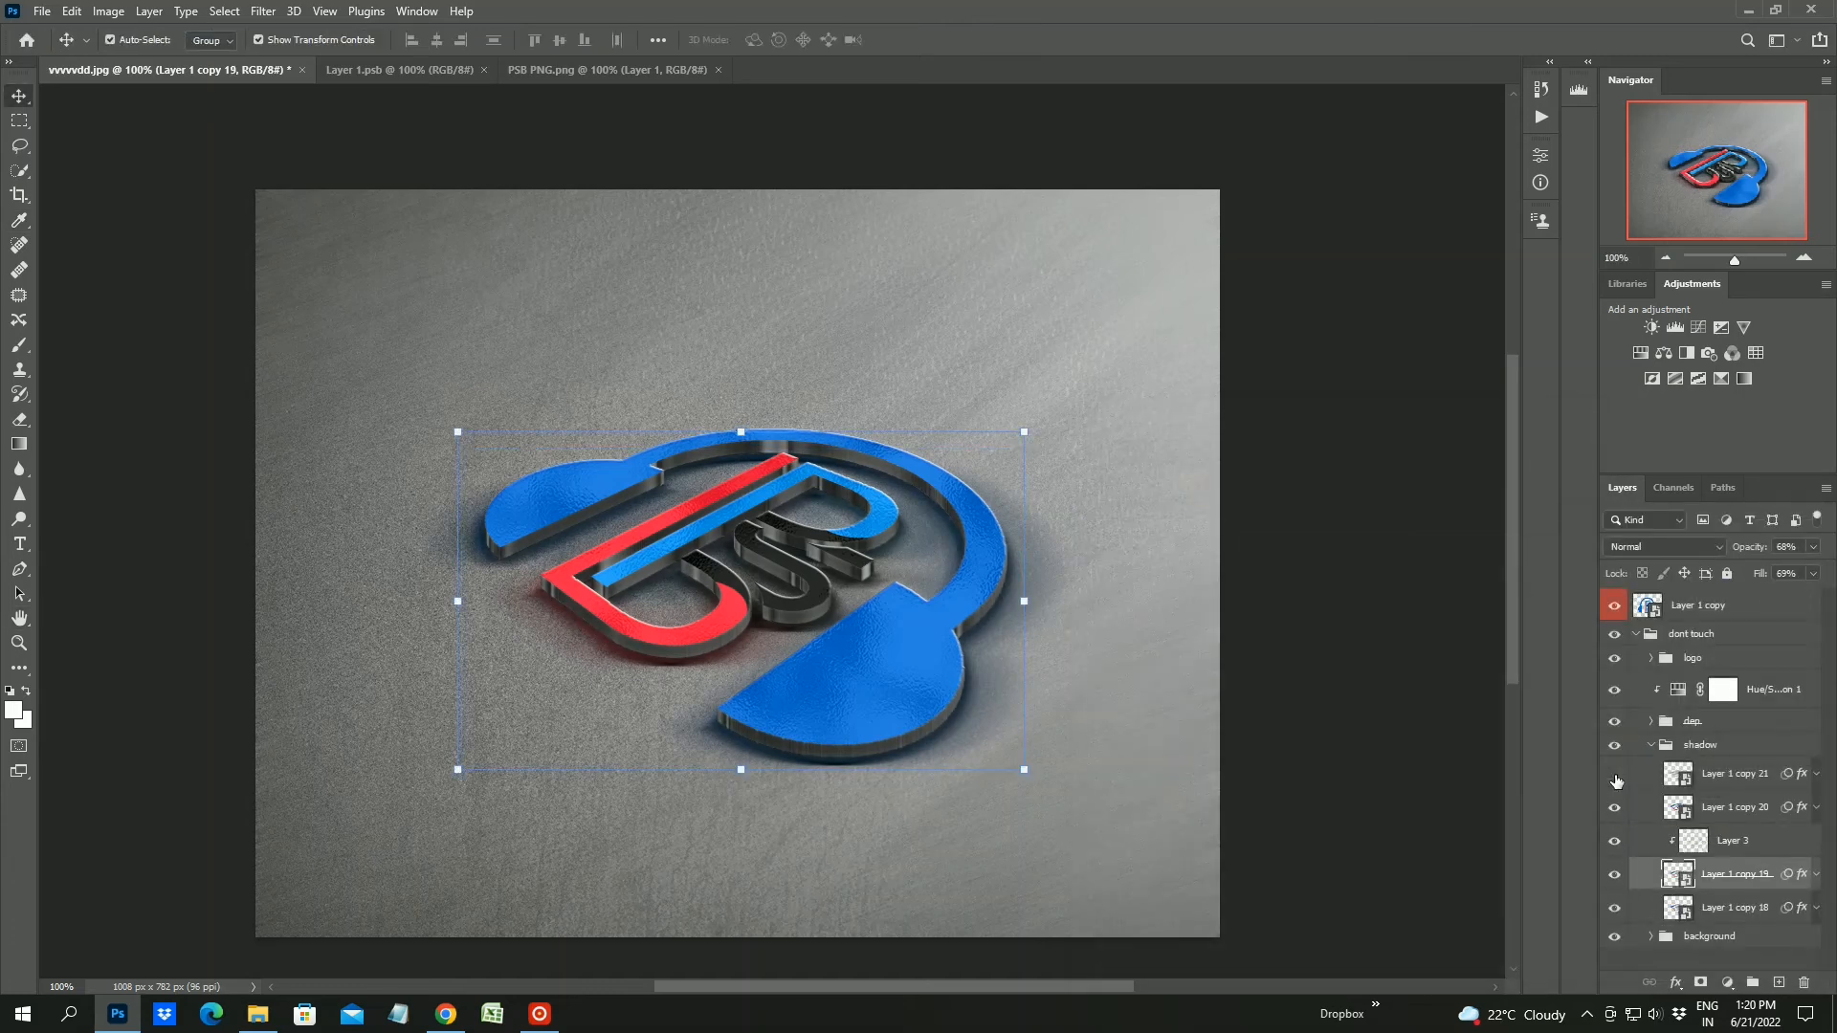
left_click(1616, 778)
left_click(1616, 777)
left_click(1614, 811)
left_click(1614, 811)
left_click(1614, 874)
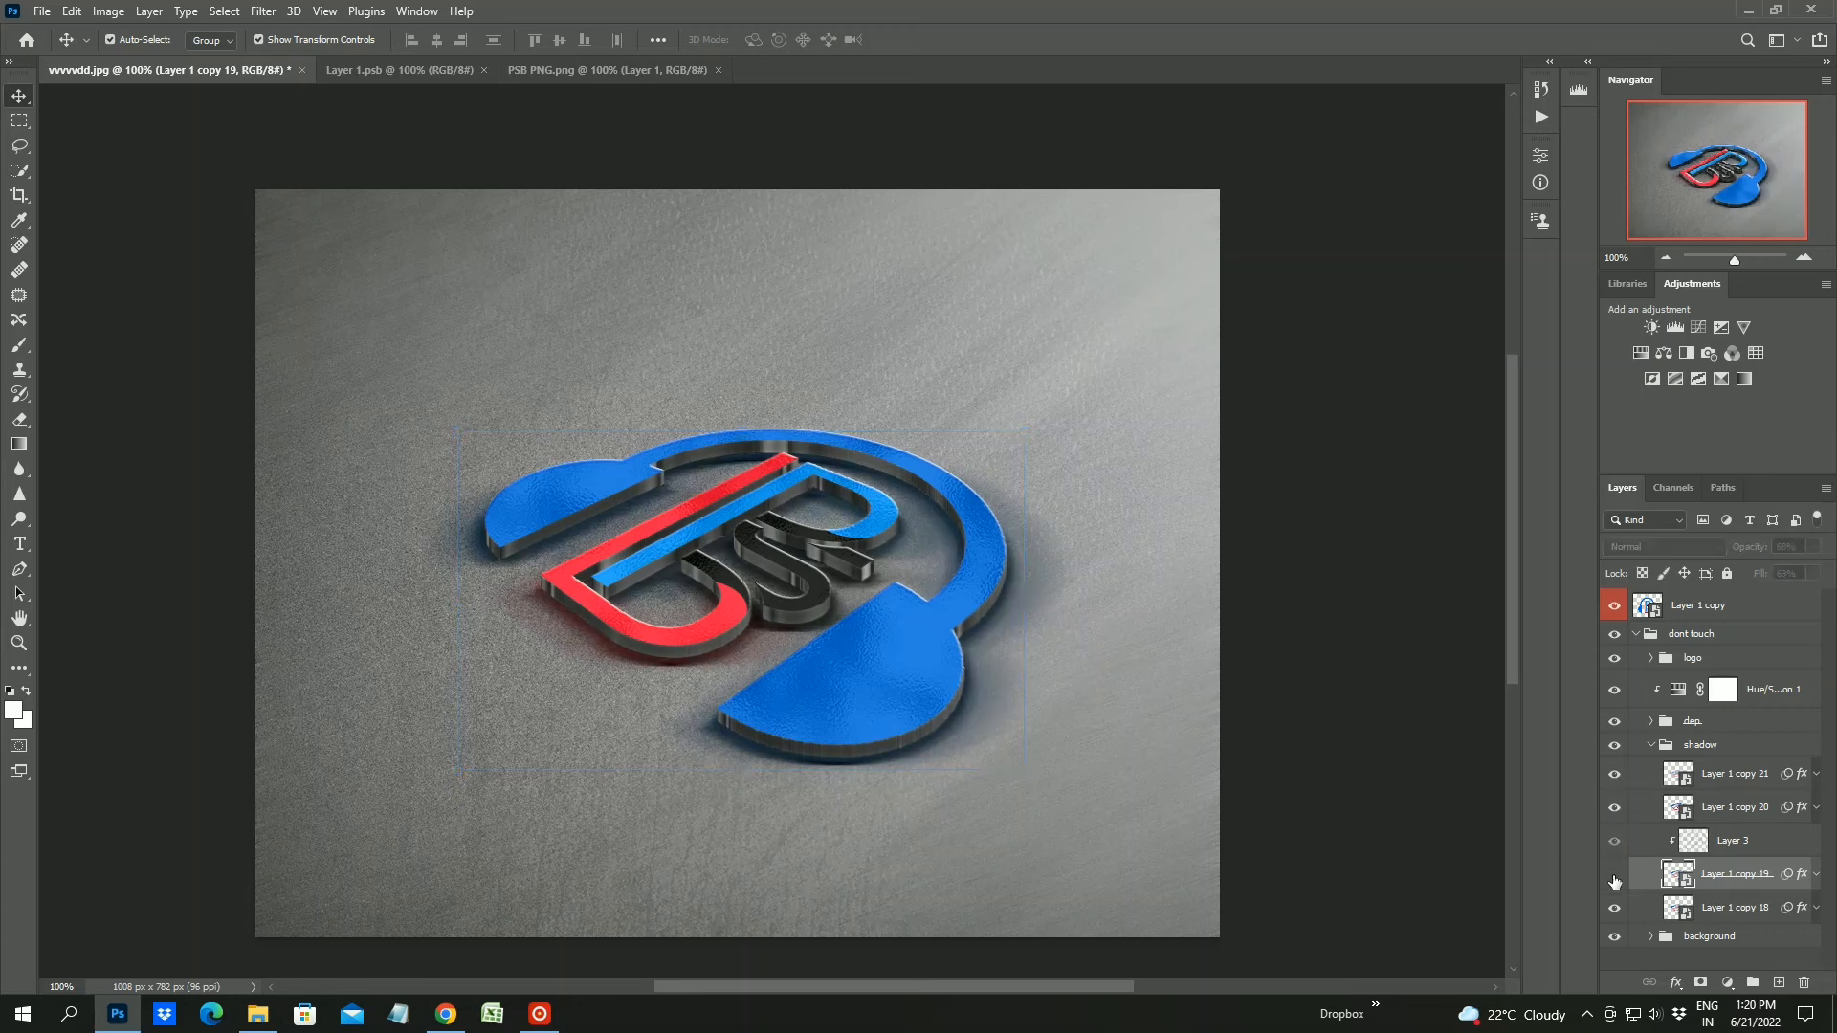
left_click(1615, 874)
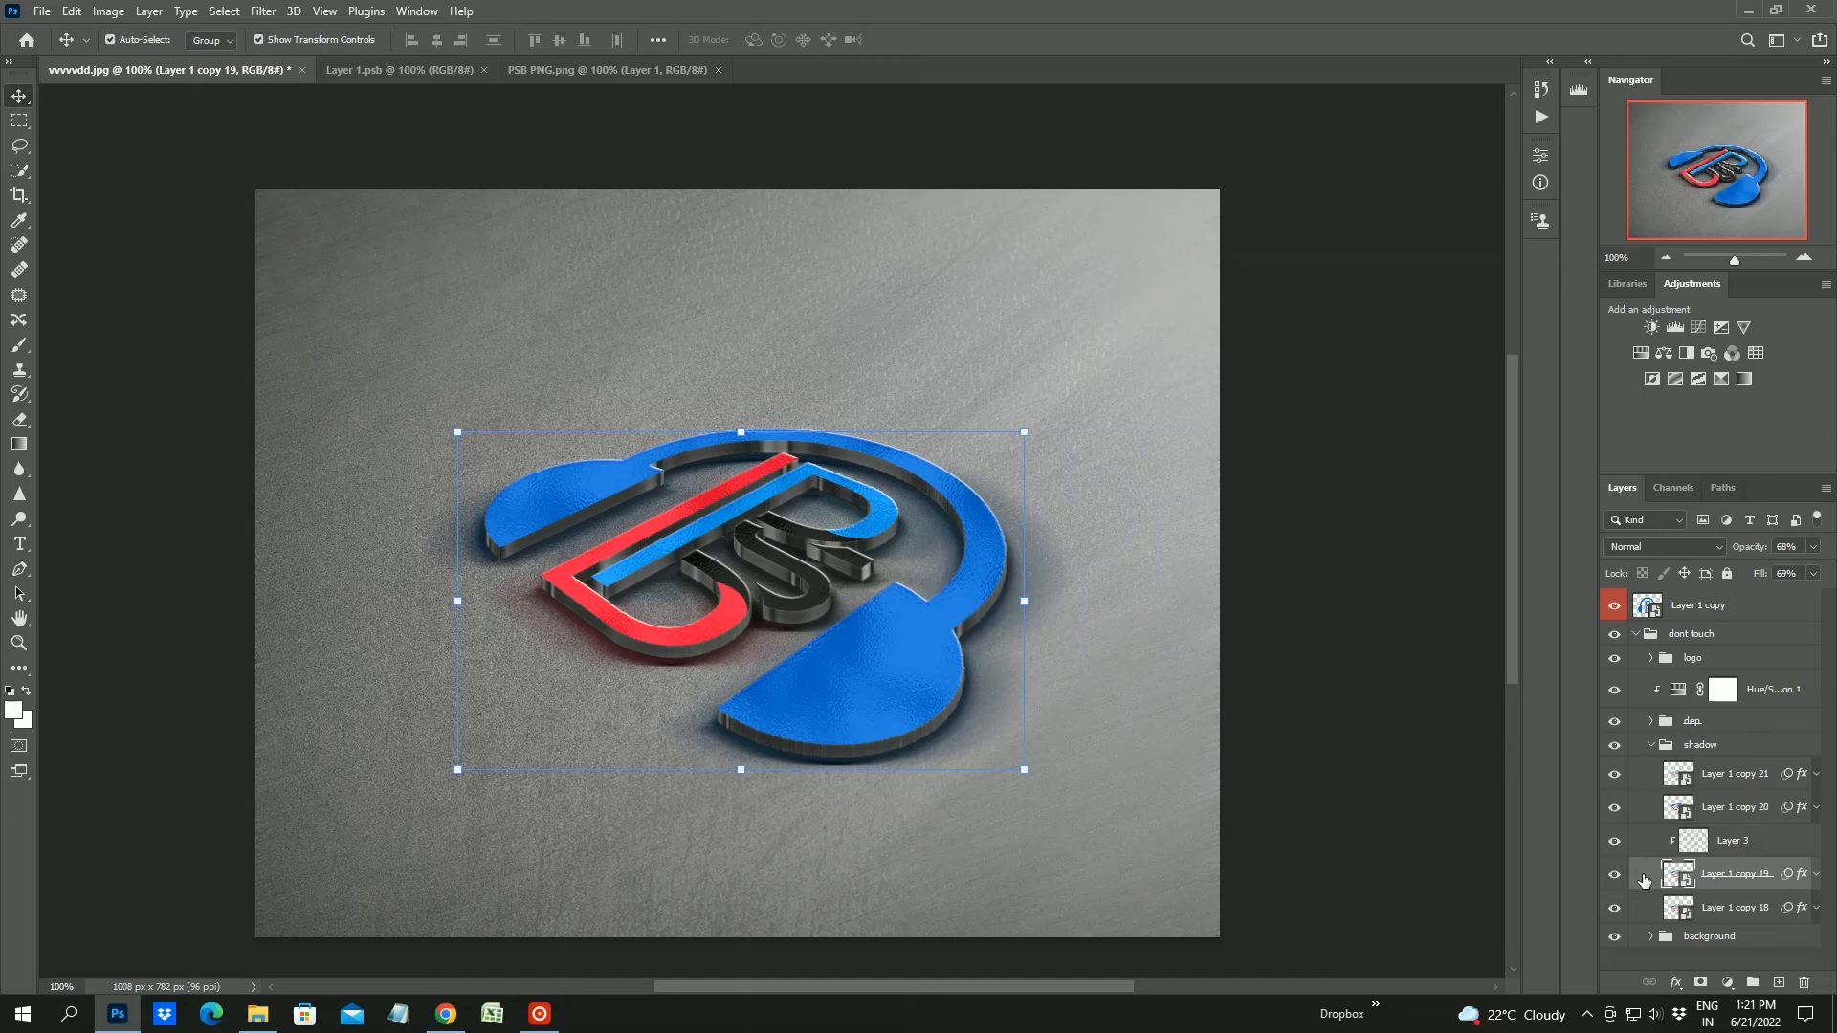
Reduce the Color Overlay opacity of Layer 1 copy 19 to about 74%
double_click(1644, 881)
left_click(1161, 789)
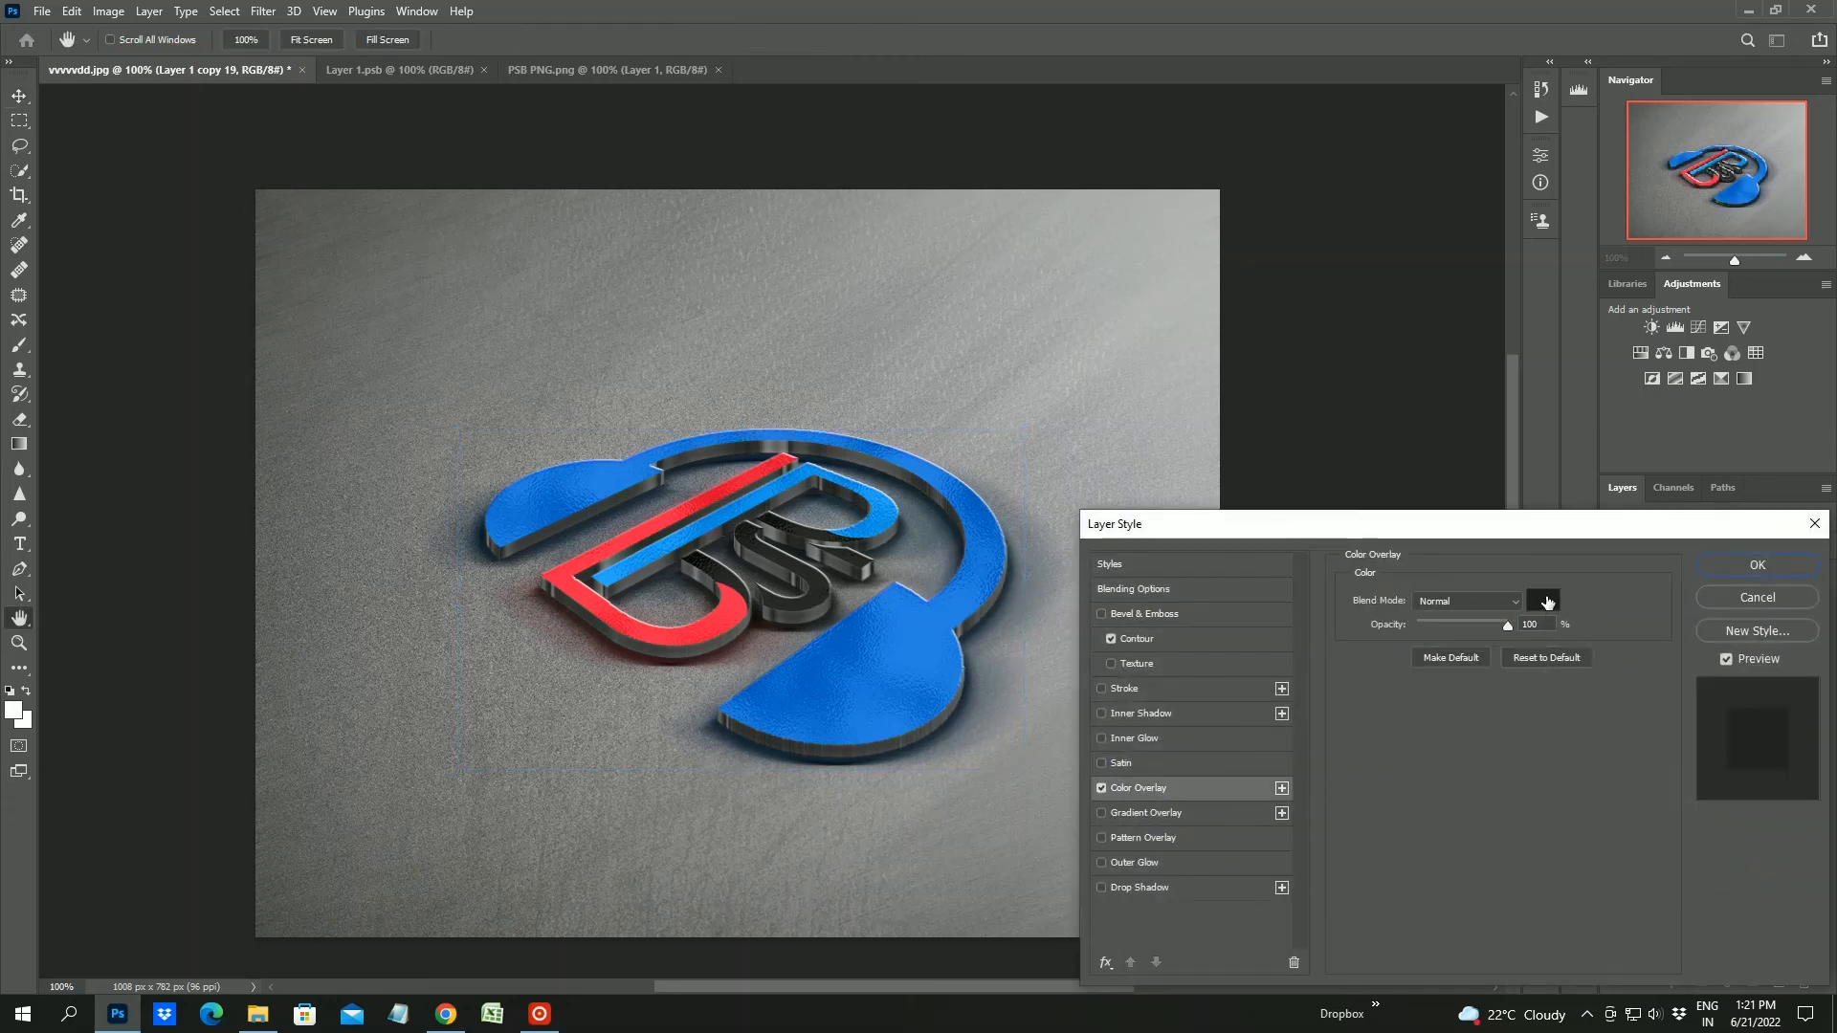
left_click_drag(1508, 626, 1485, 626)
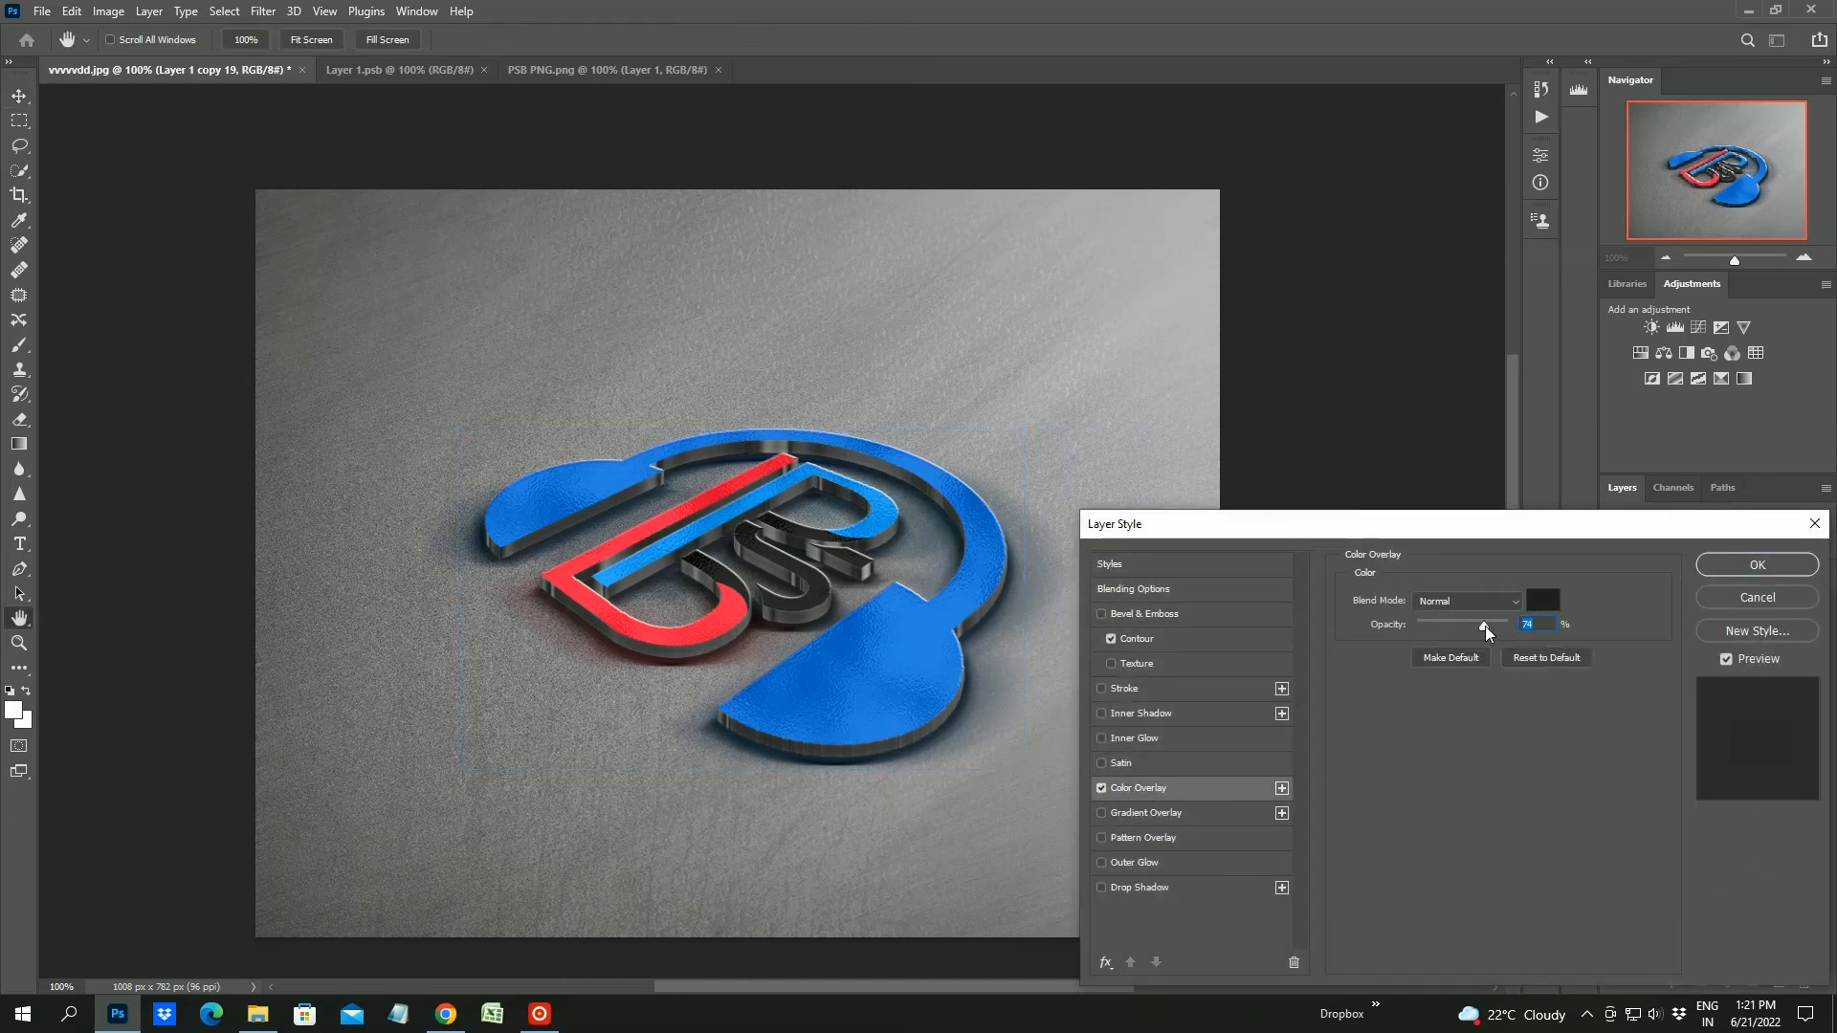
left_click(1793, 563)
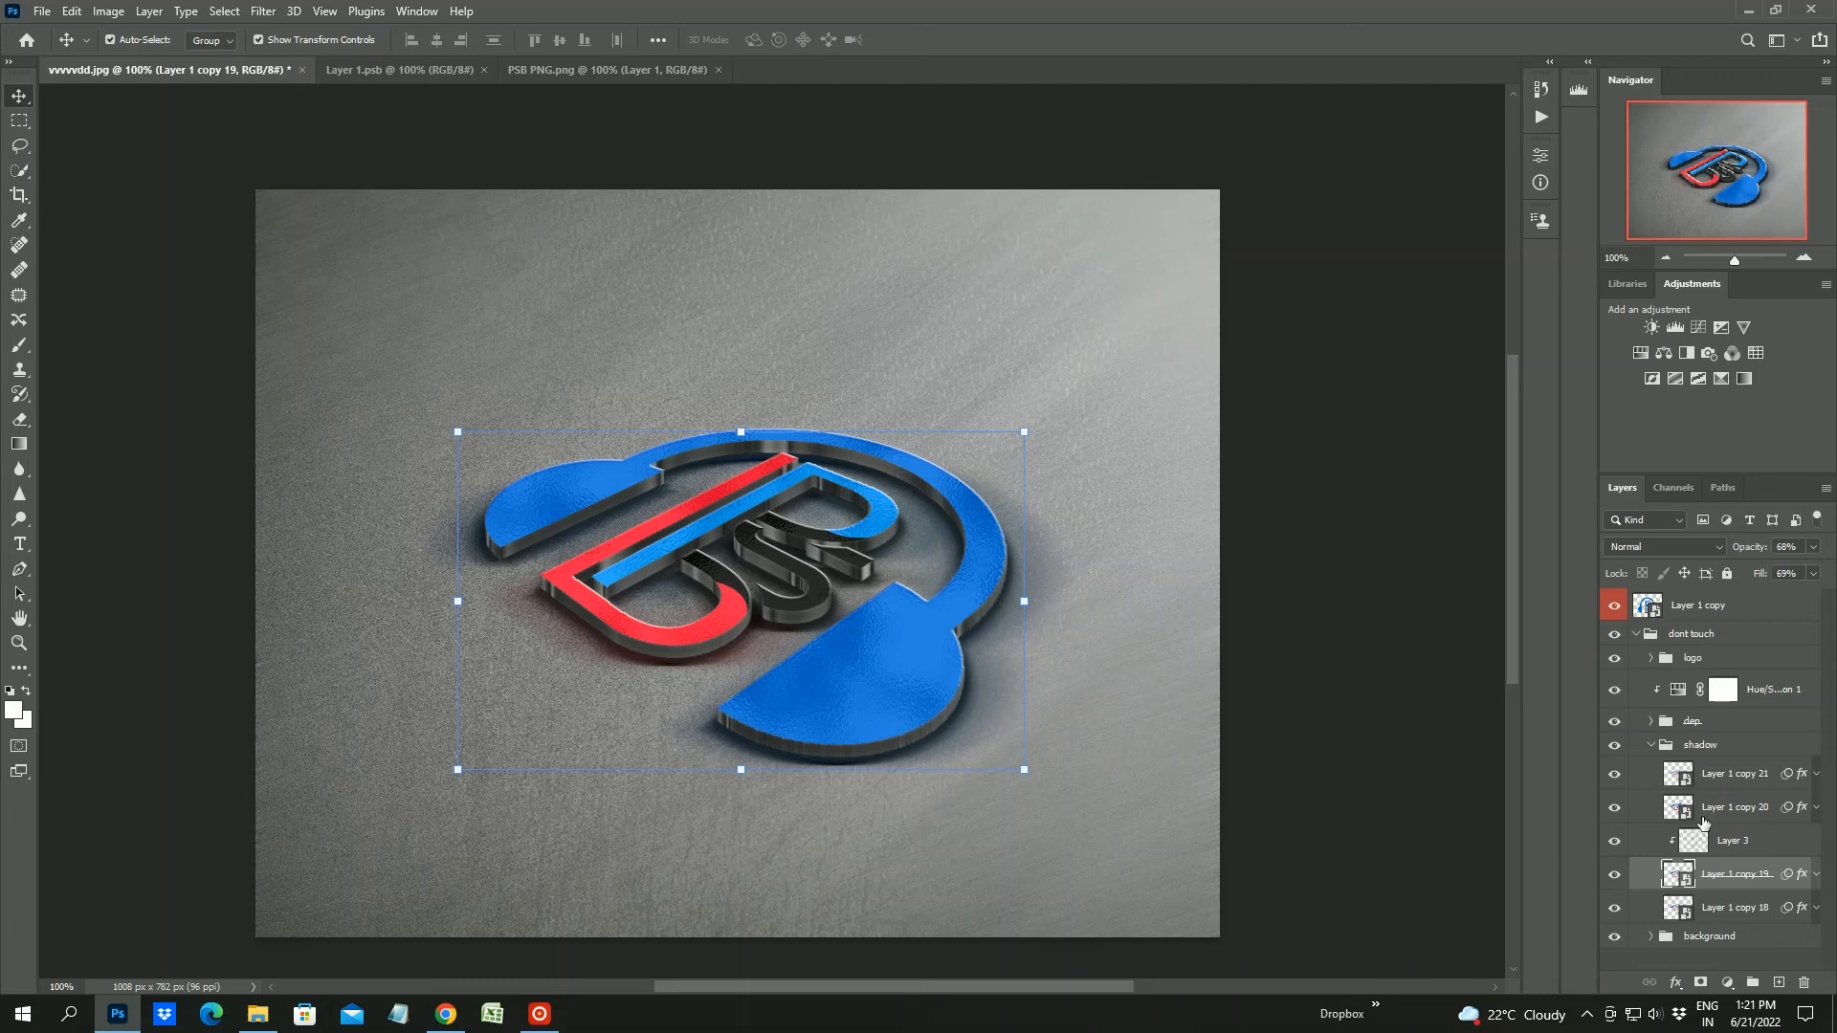
Lower the layer opacity of Layer 1 copy 20 to about 82% and of Layer 1 copy 18 to about 74%
left_click(1760, 771)
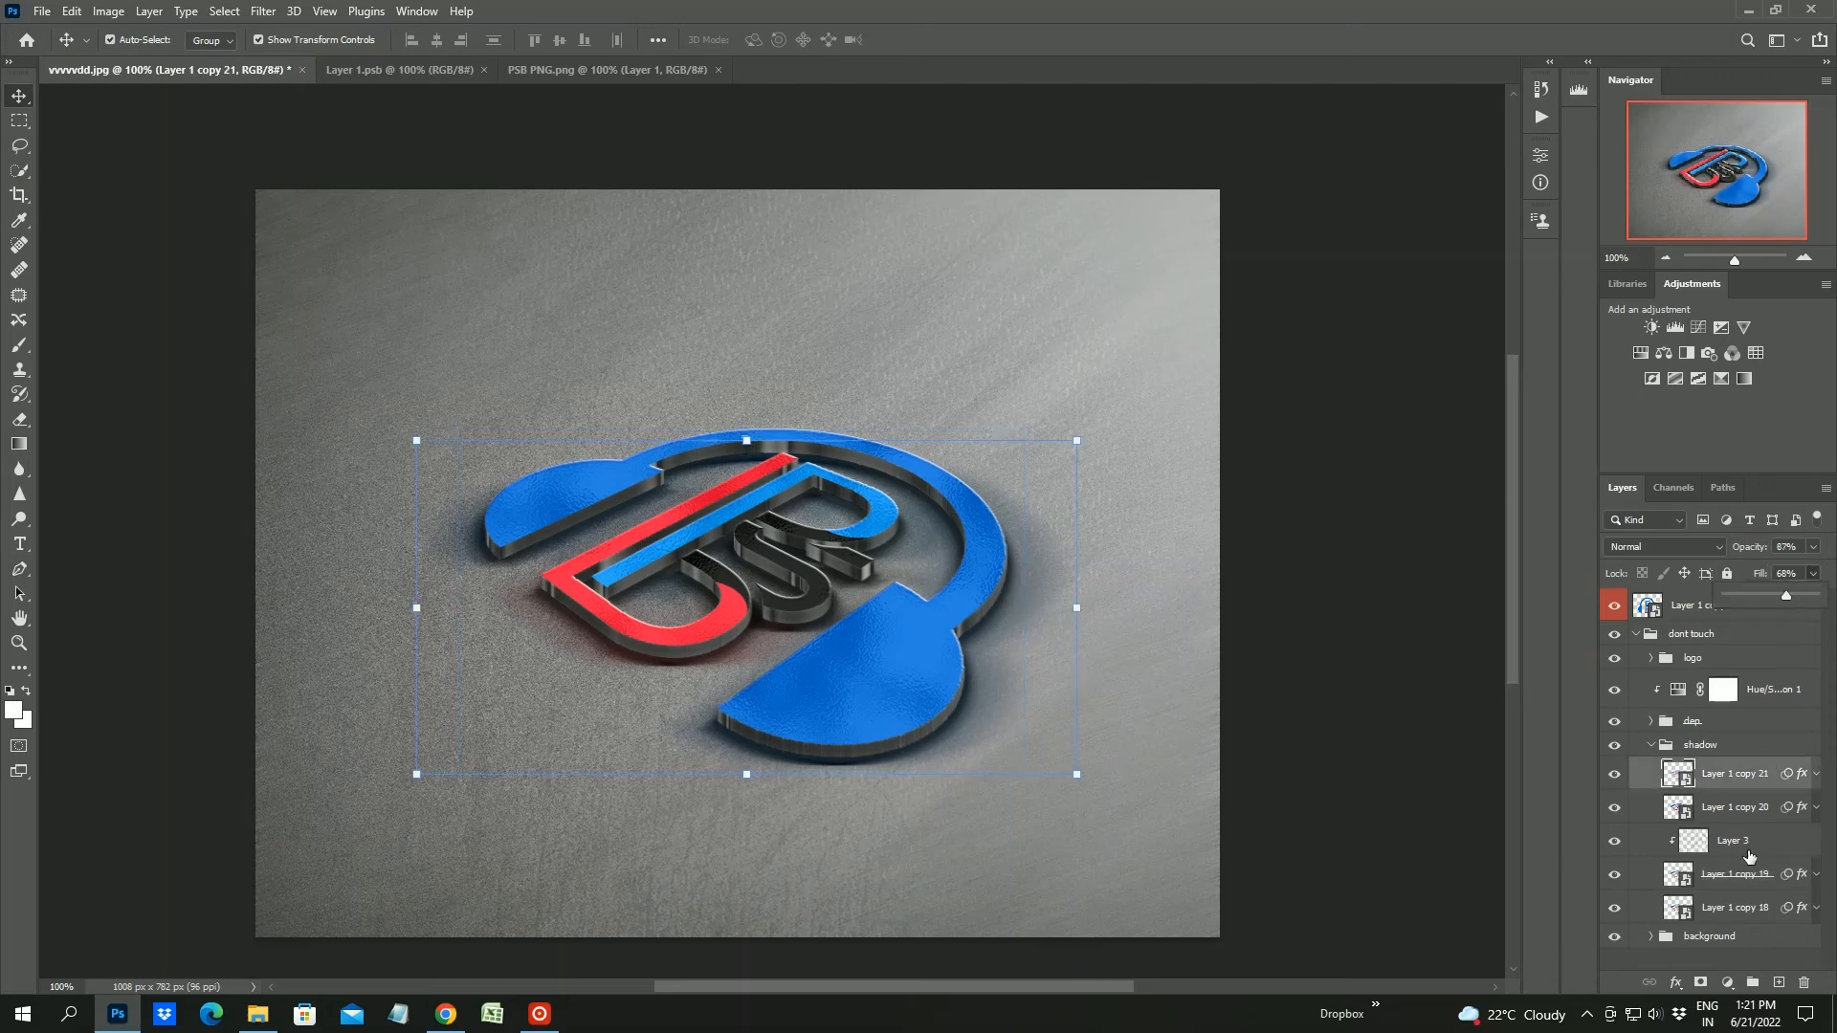
key("alt+bracketleft")
left_click(1812, 546)
left_click_drag(1818, 569, 1799, 572)
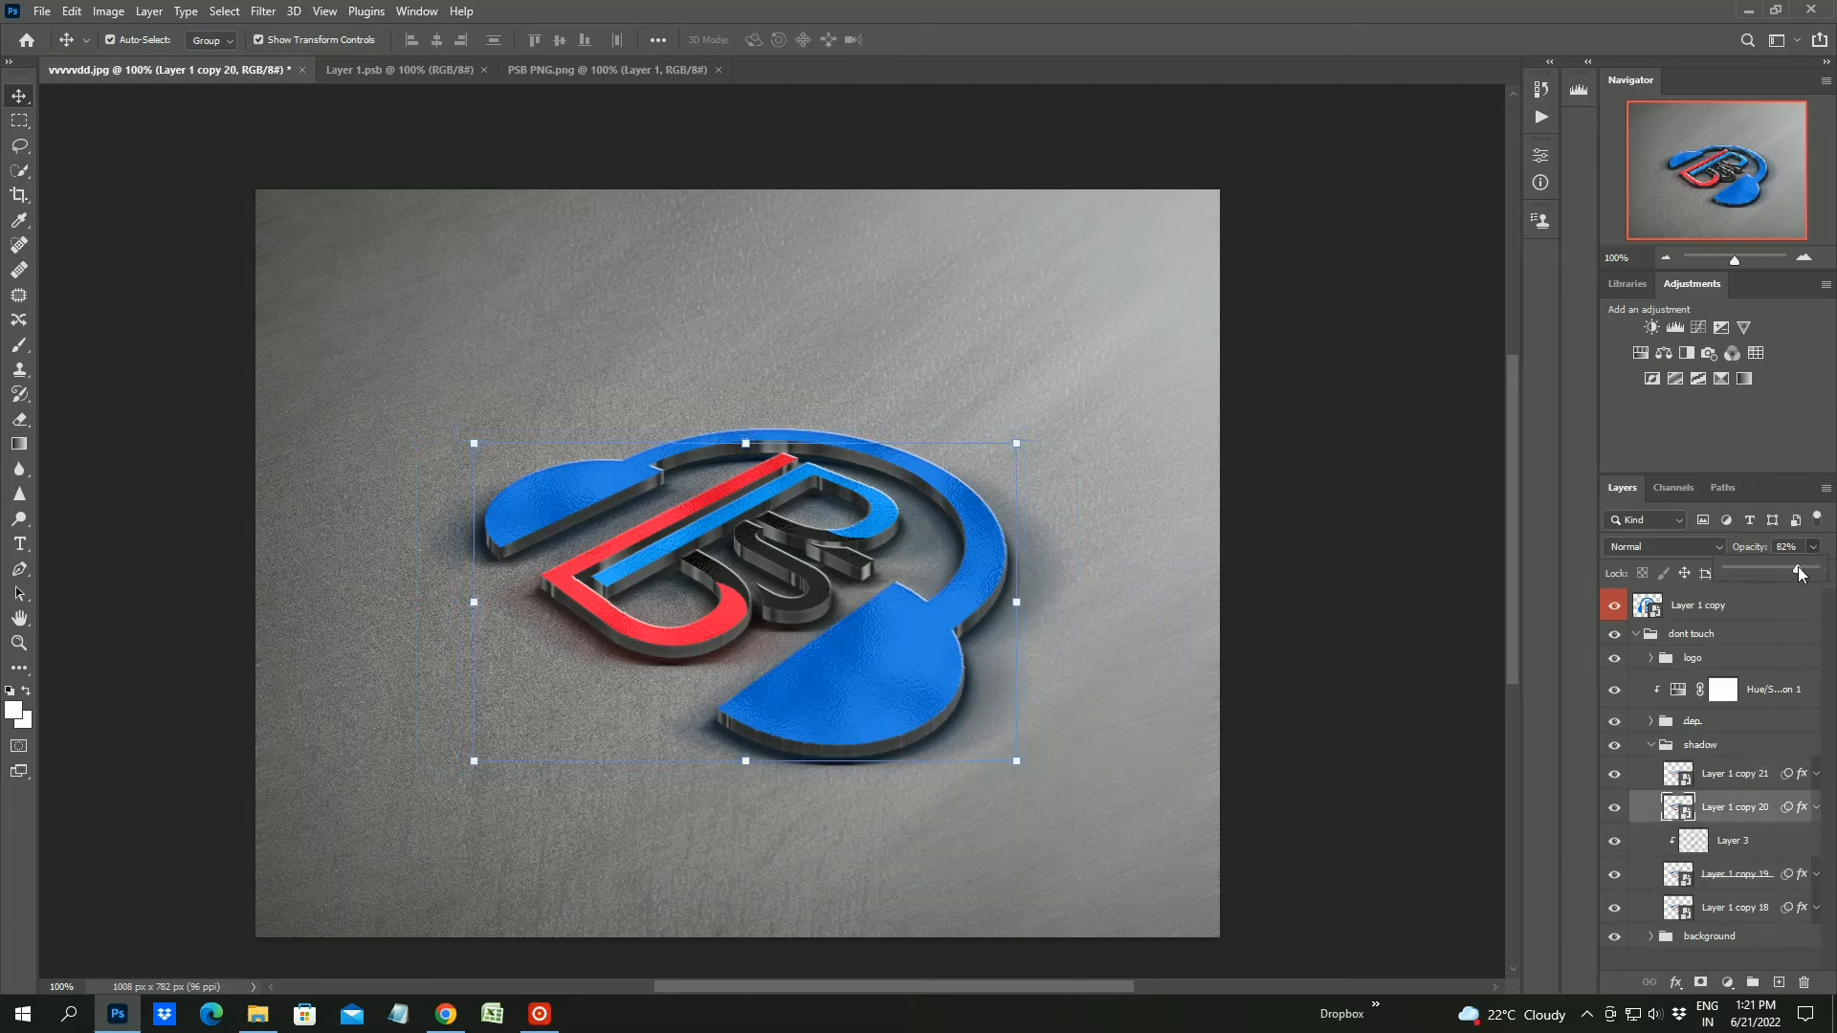
left_click(1734, 880)
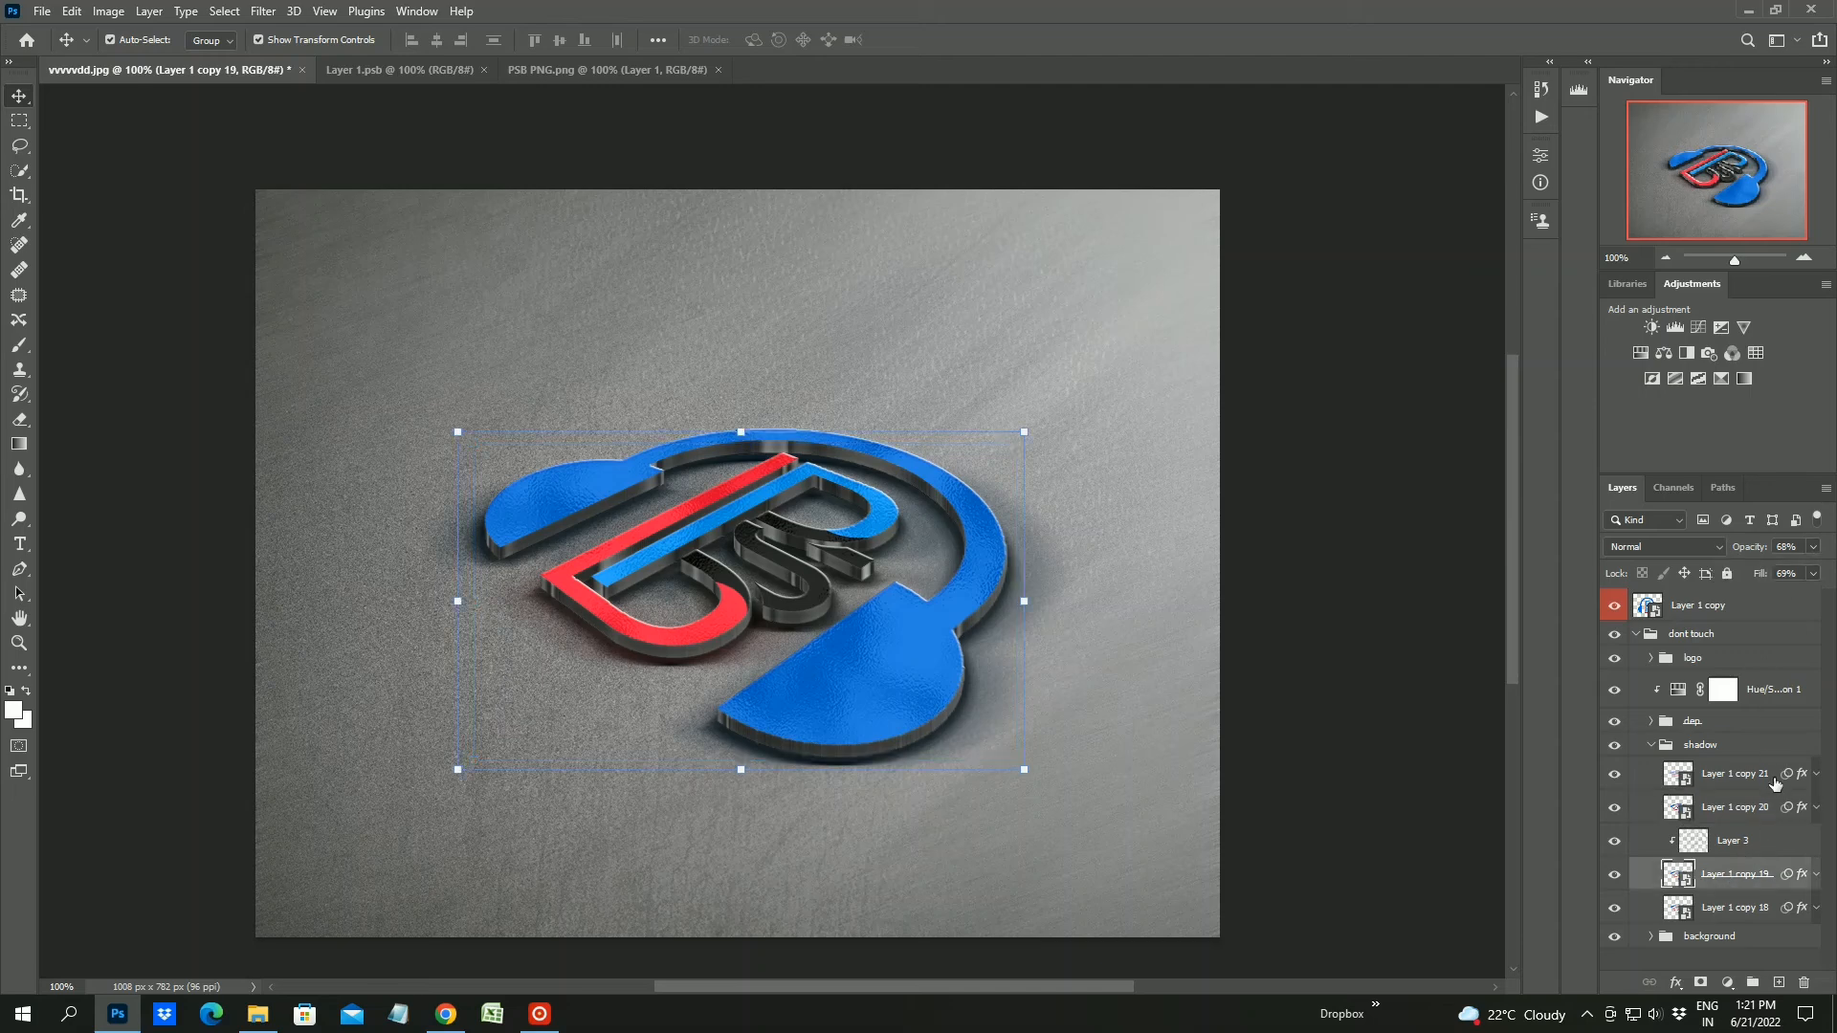
left_click(1750, 907)
left_click(1812, 546)
left_click_drag(1811, 569, 1794, 573)
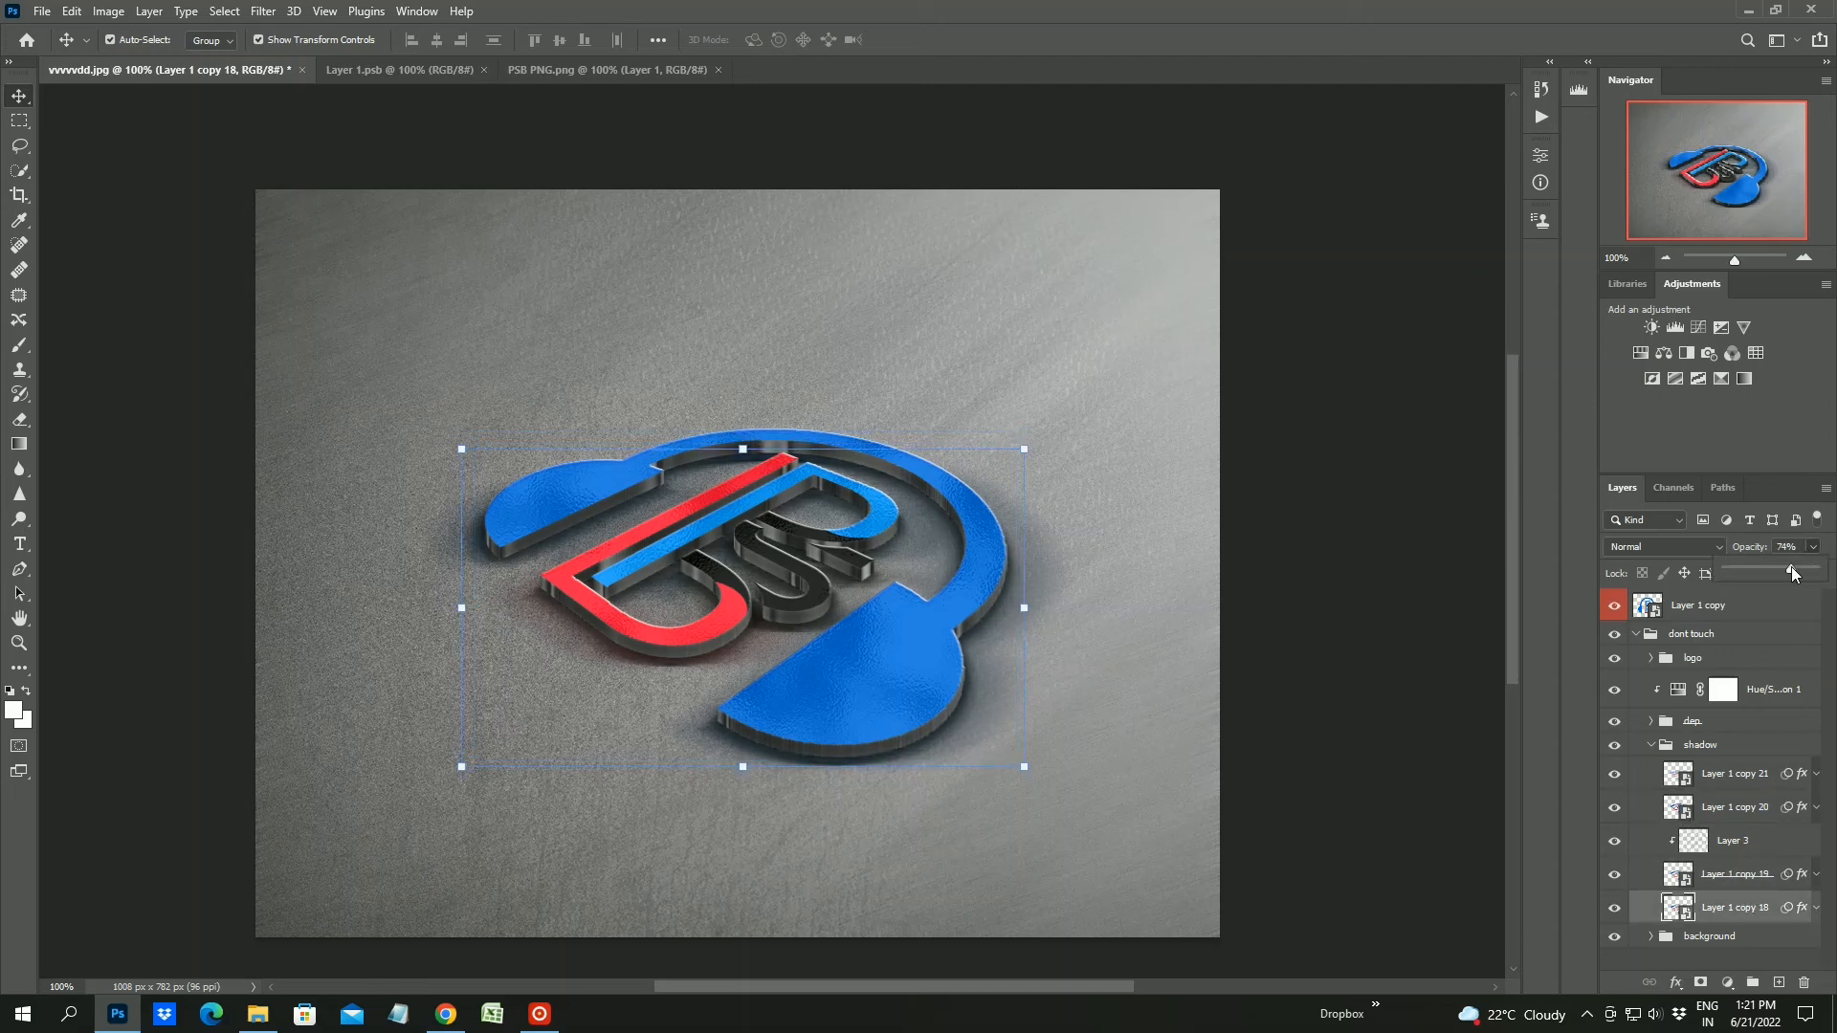
left_click(1812, 573)
Collapse the shadow and dont touch groups
left_click(1651, 745)
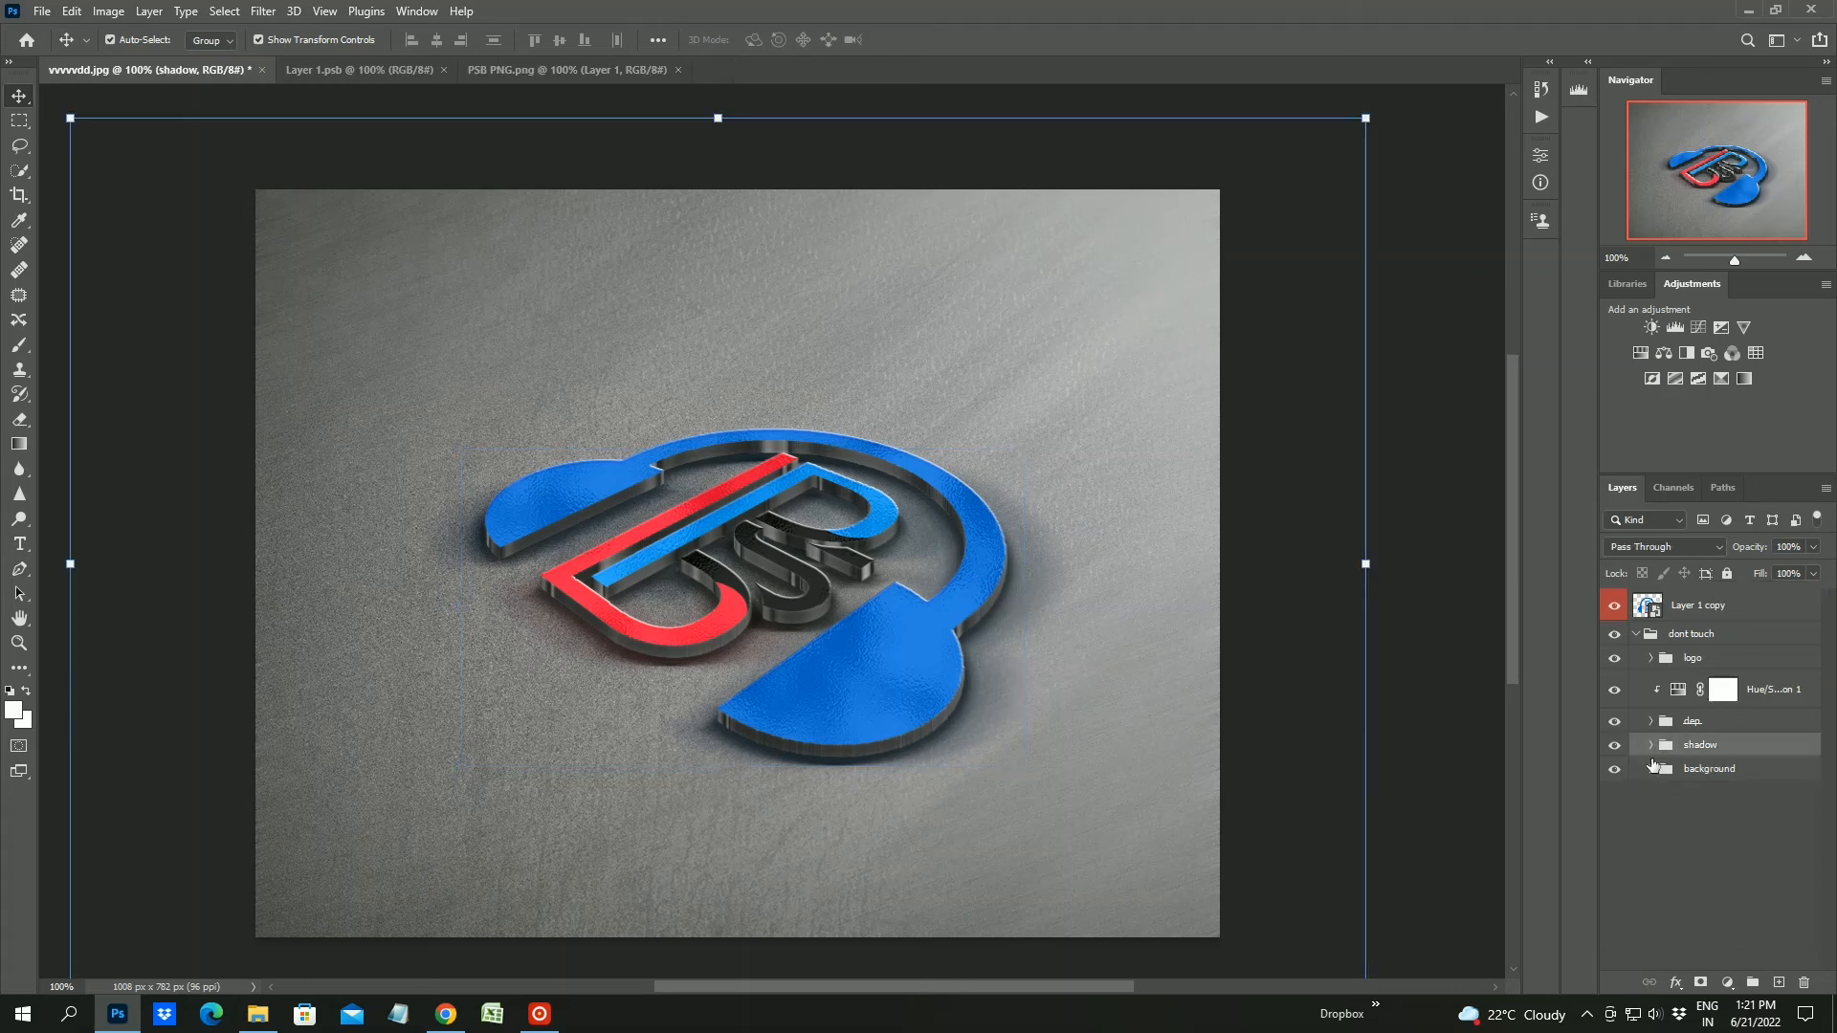
left_click(1656, 800)
left_click(1636, 635)
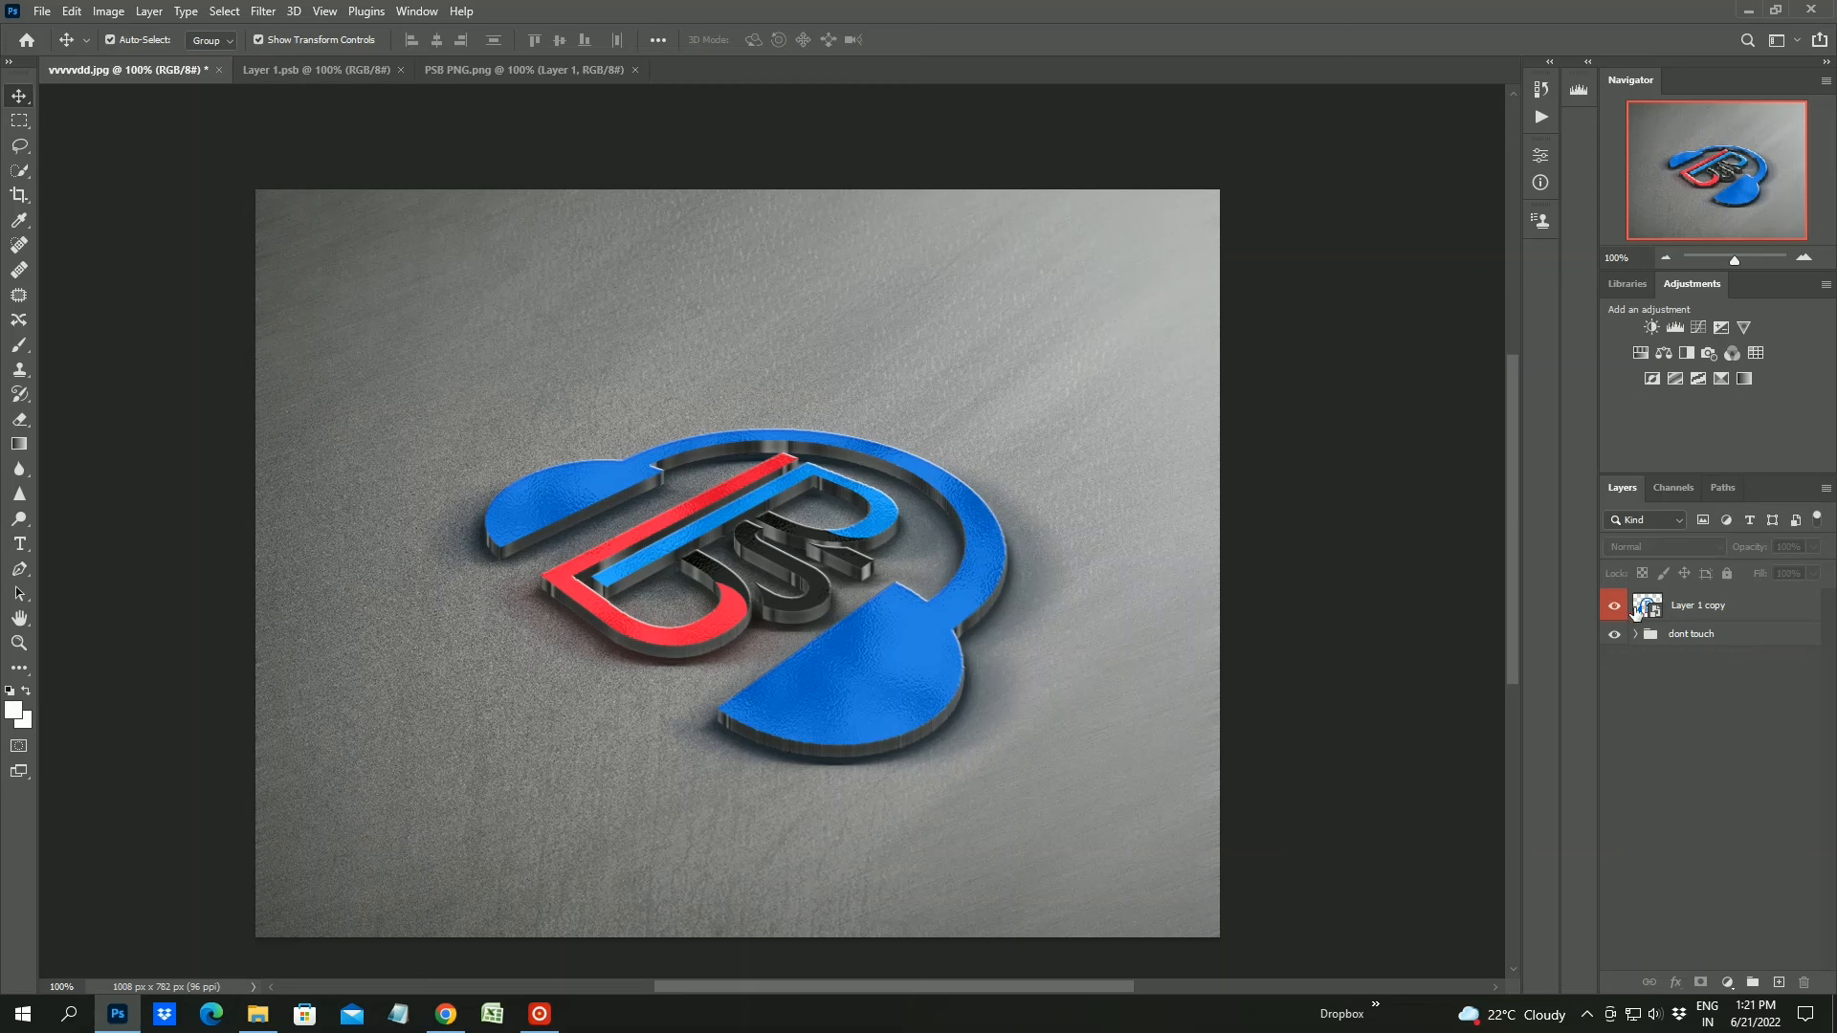
Hide the headphone logo on Layer 2 of Layer 1.psb and open GYM.png from the logo folder
left_click(421, 65)
left_click(342, 67)
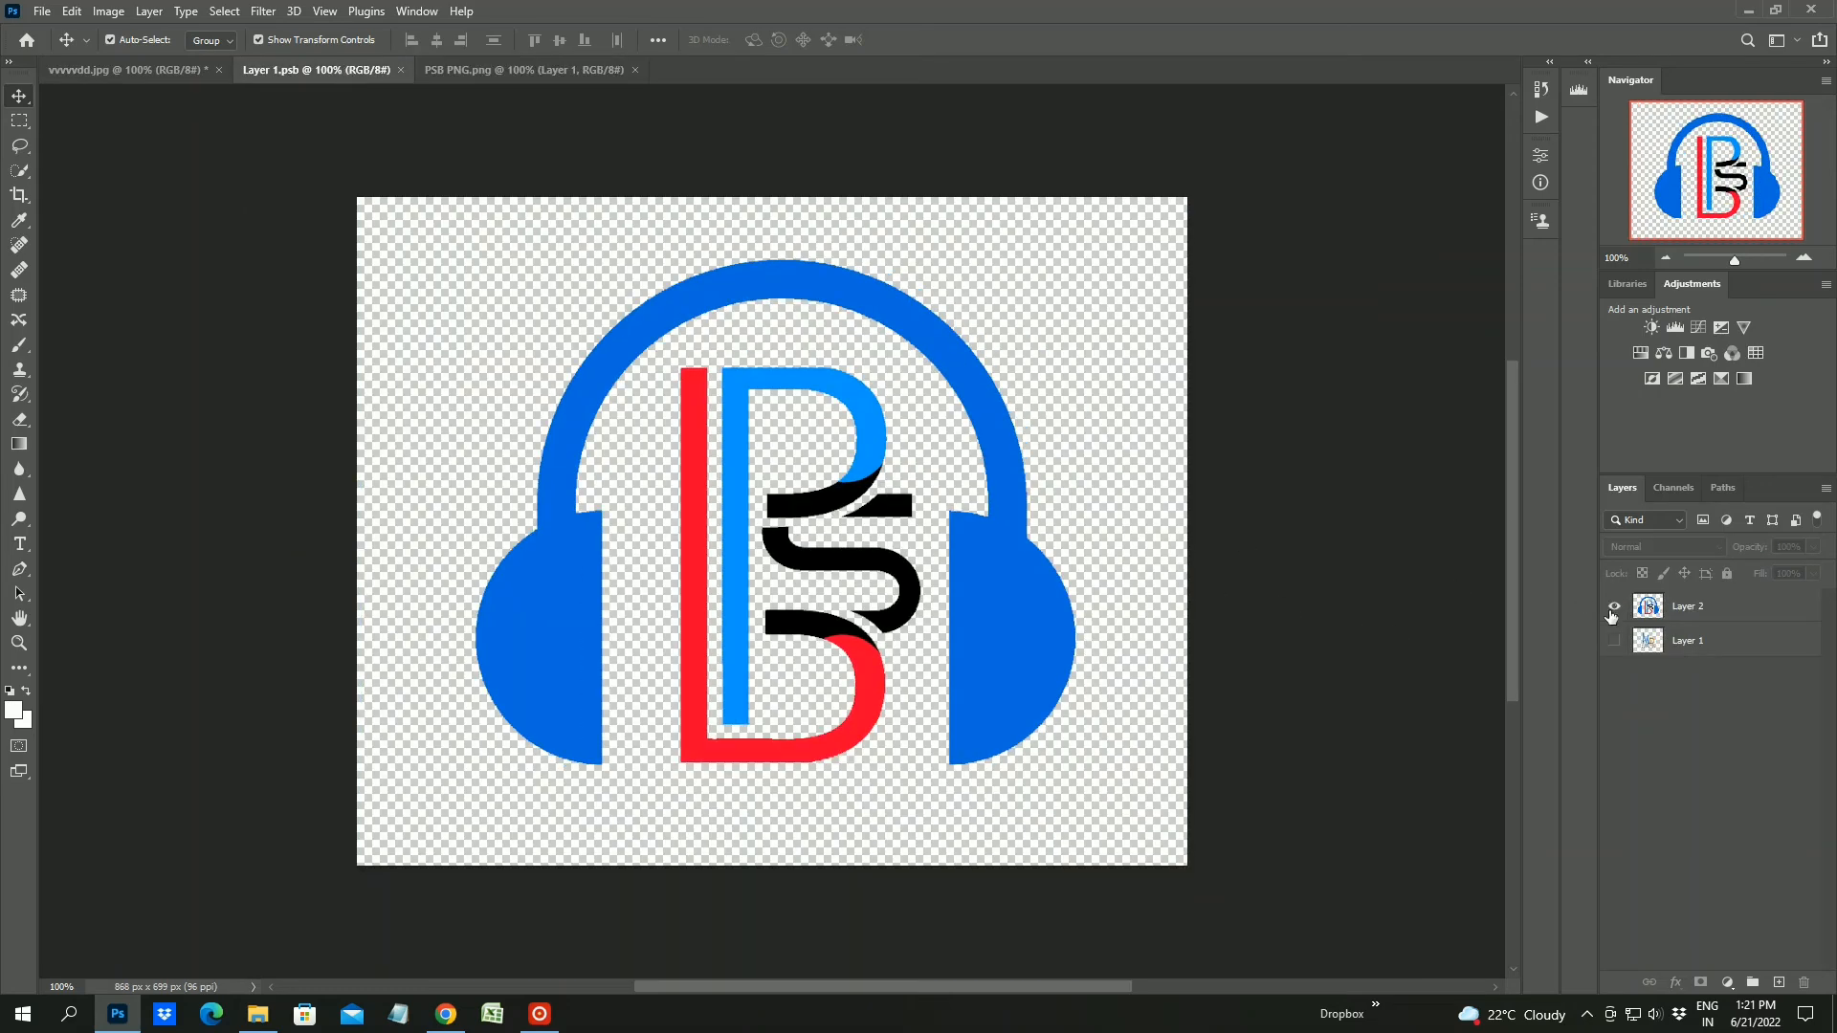
left_click(1614, 606)
left_click(42, 11)
left_click(52, 53)
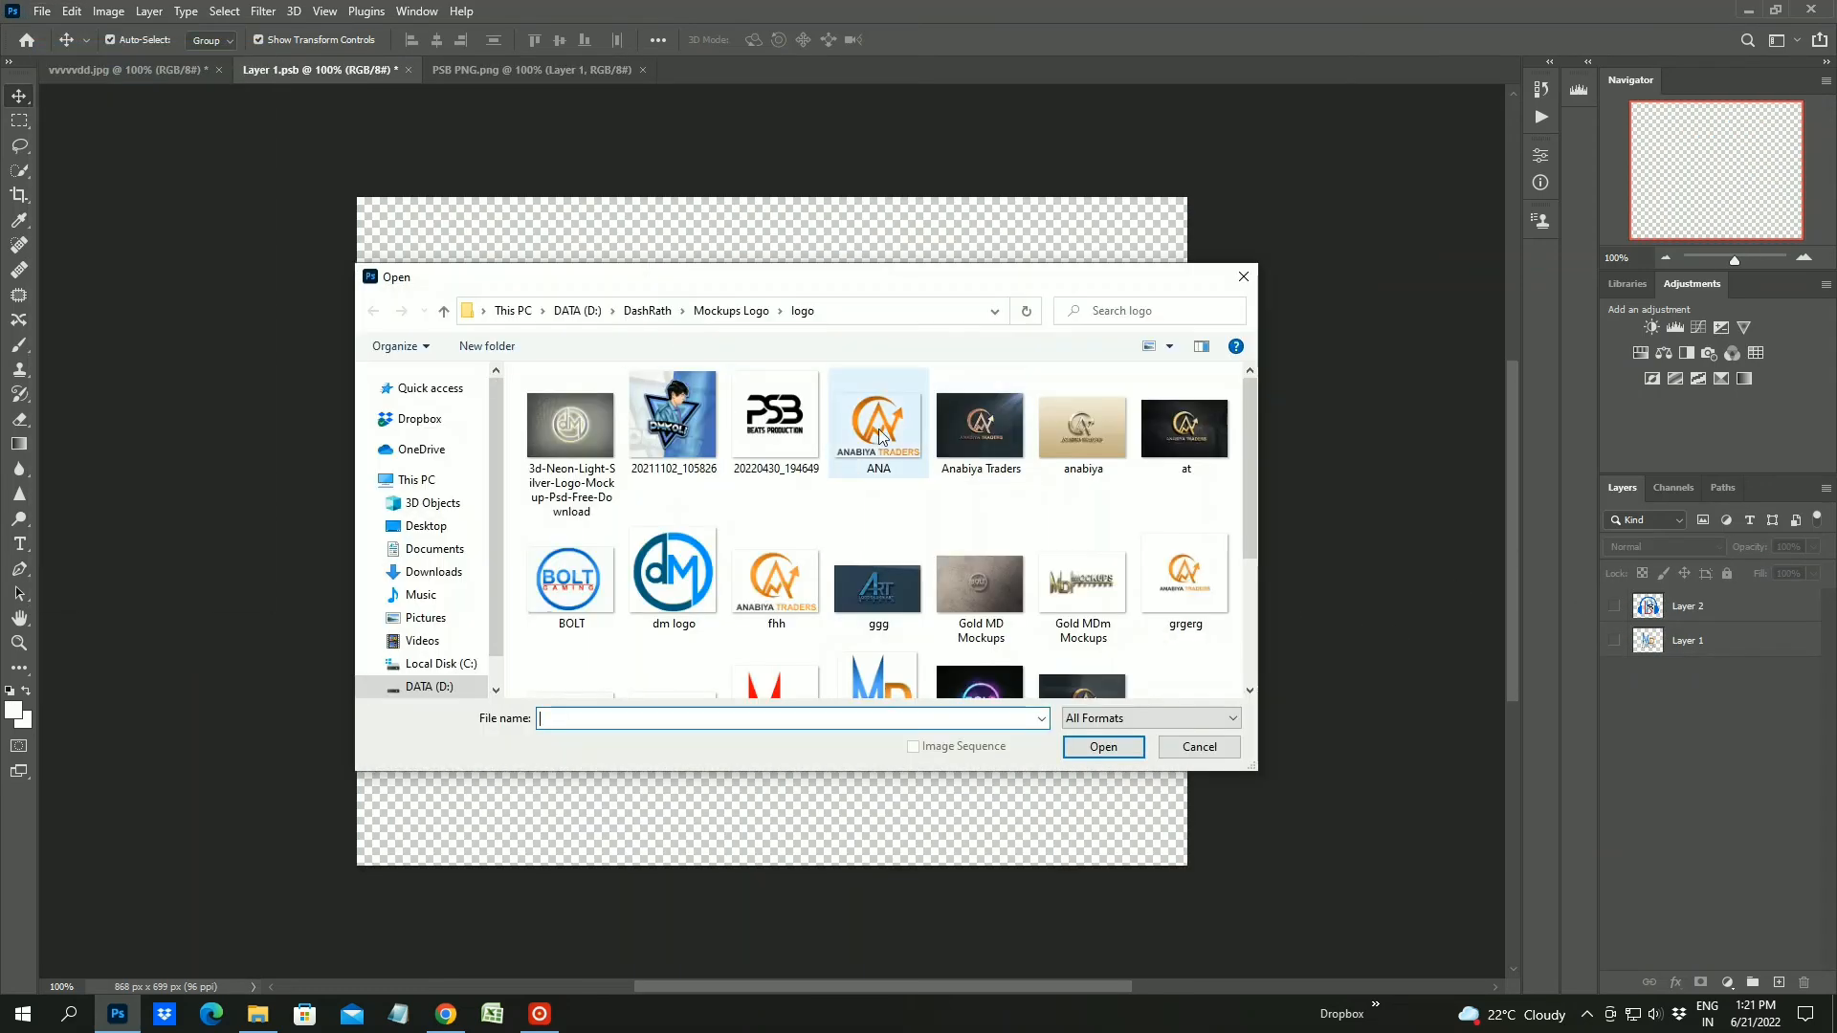
left_click_drag(1250, 463, 1254, 534)
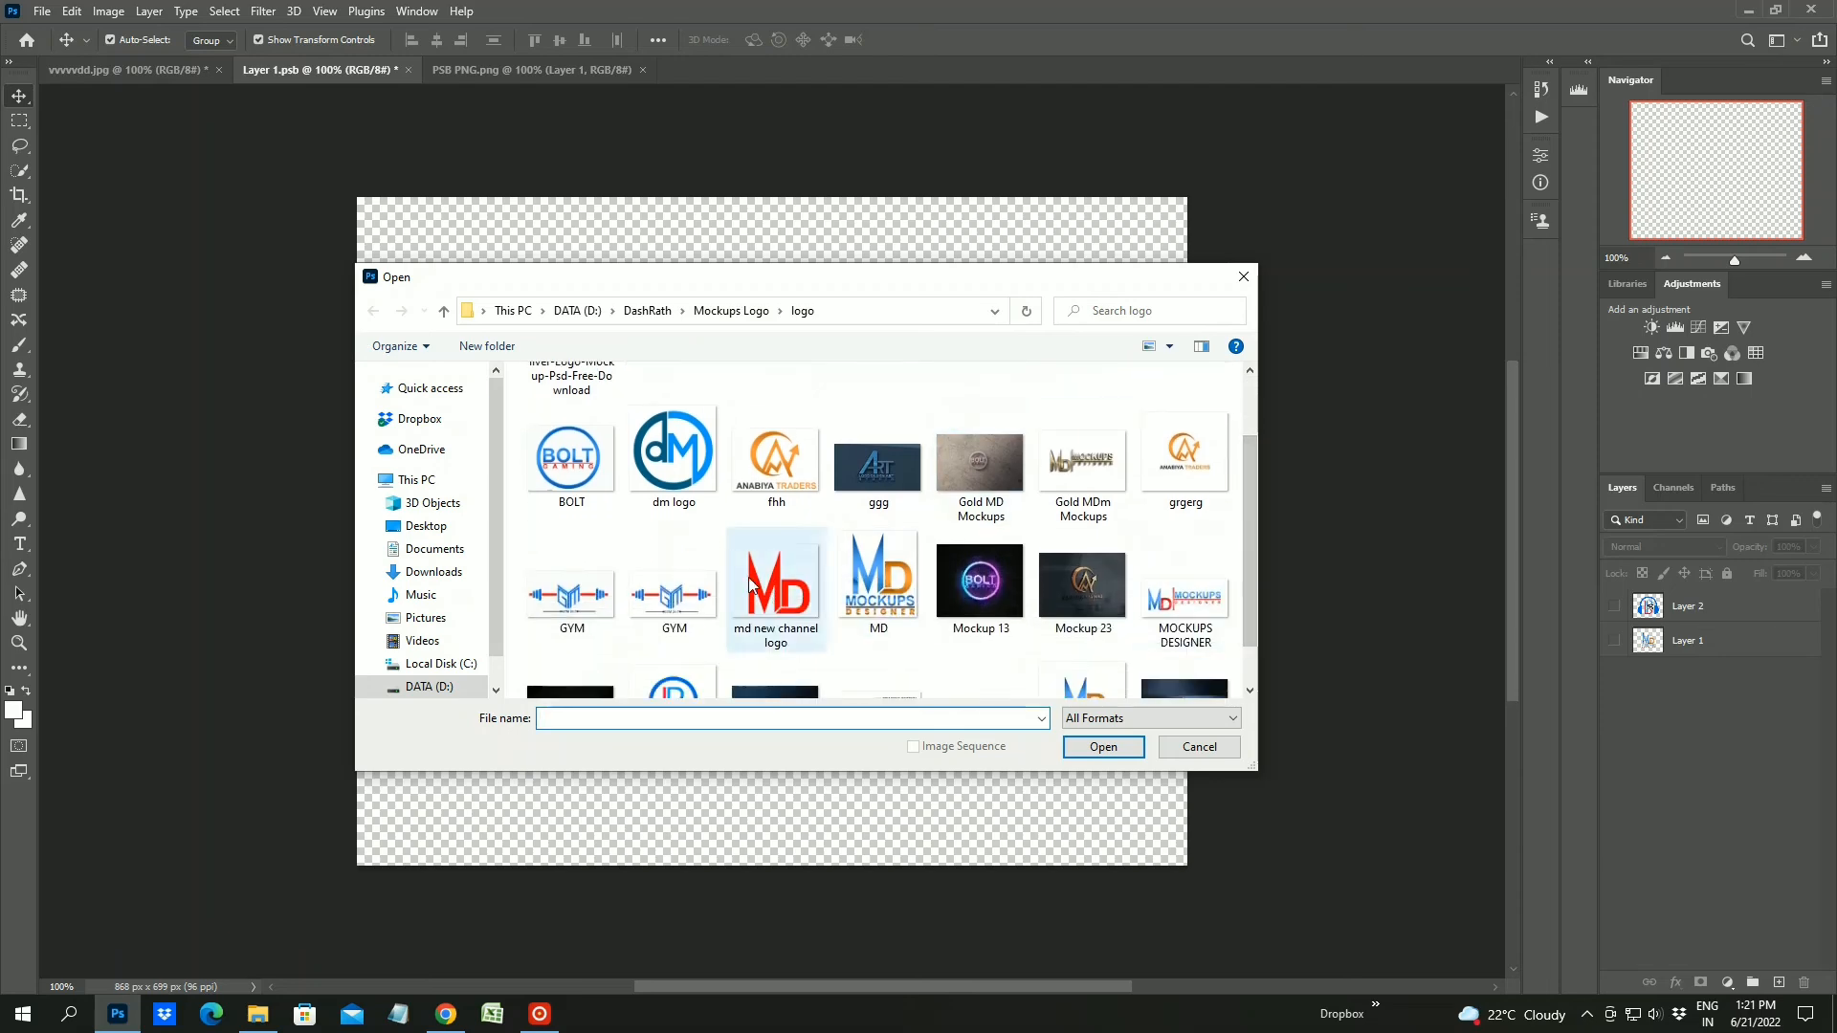
double_click(674, 595)
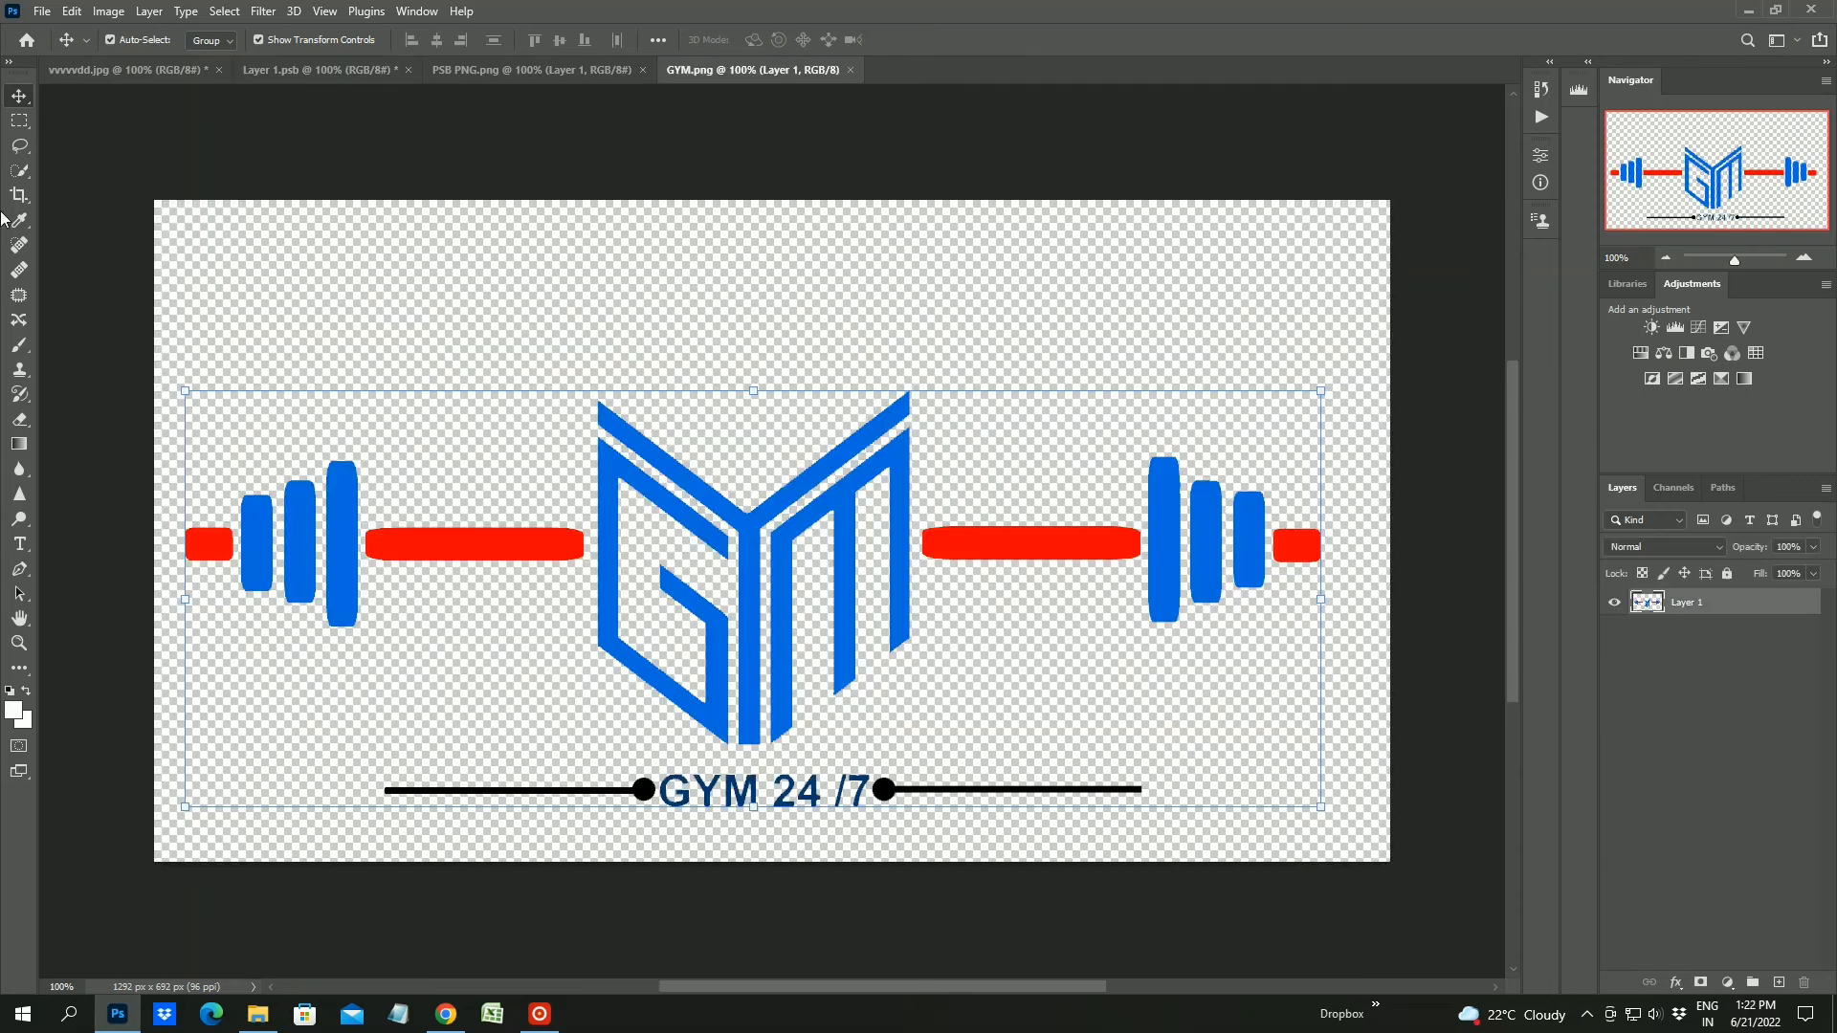
Copy the GYM logo into Layer 1.psb, scaled down and centred to fit the canvas, and save it to update the mockup
left_click_drag(624, 525, 705, 538)
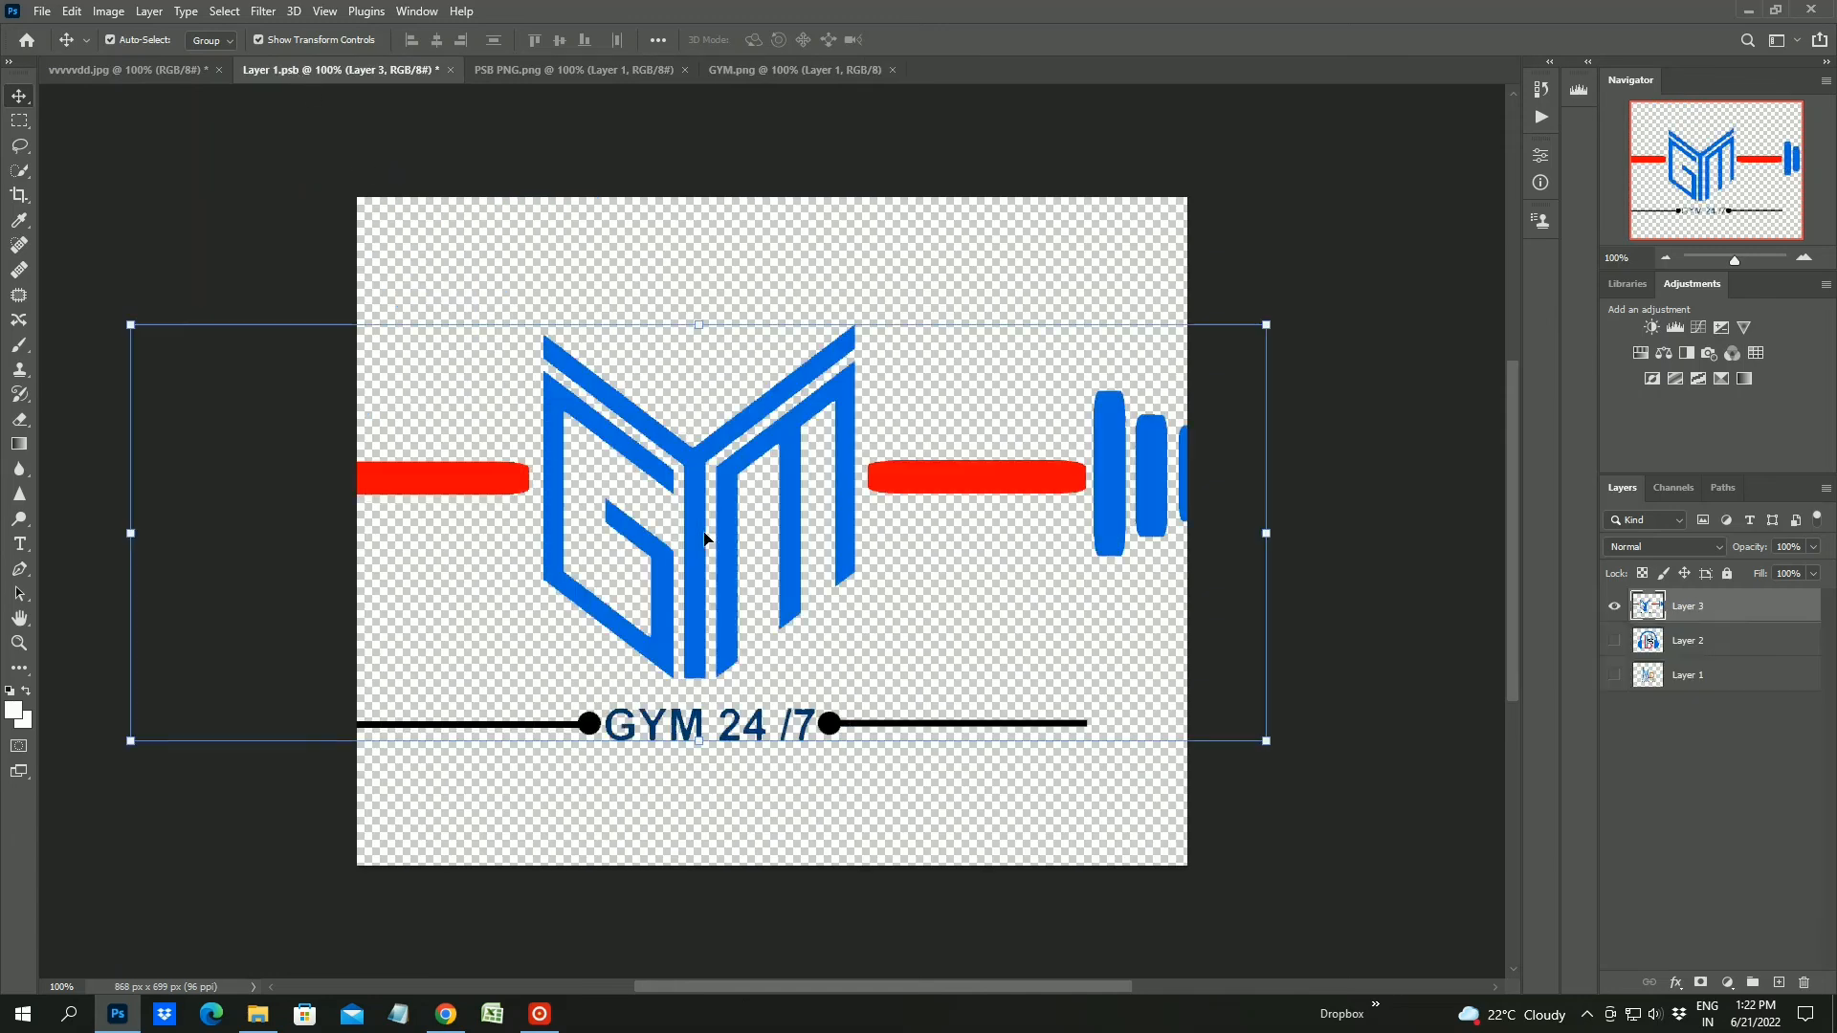
key("ctrl+t")
left_click_drag(1265, 739, 836, 584)
left_click_drag(571, 447, 868, 523)
key("Return")
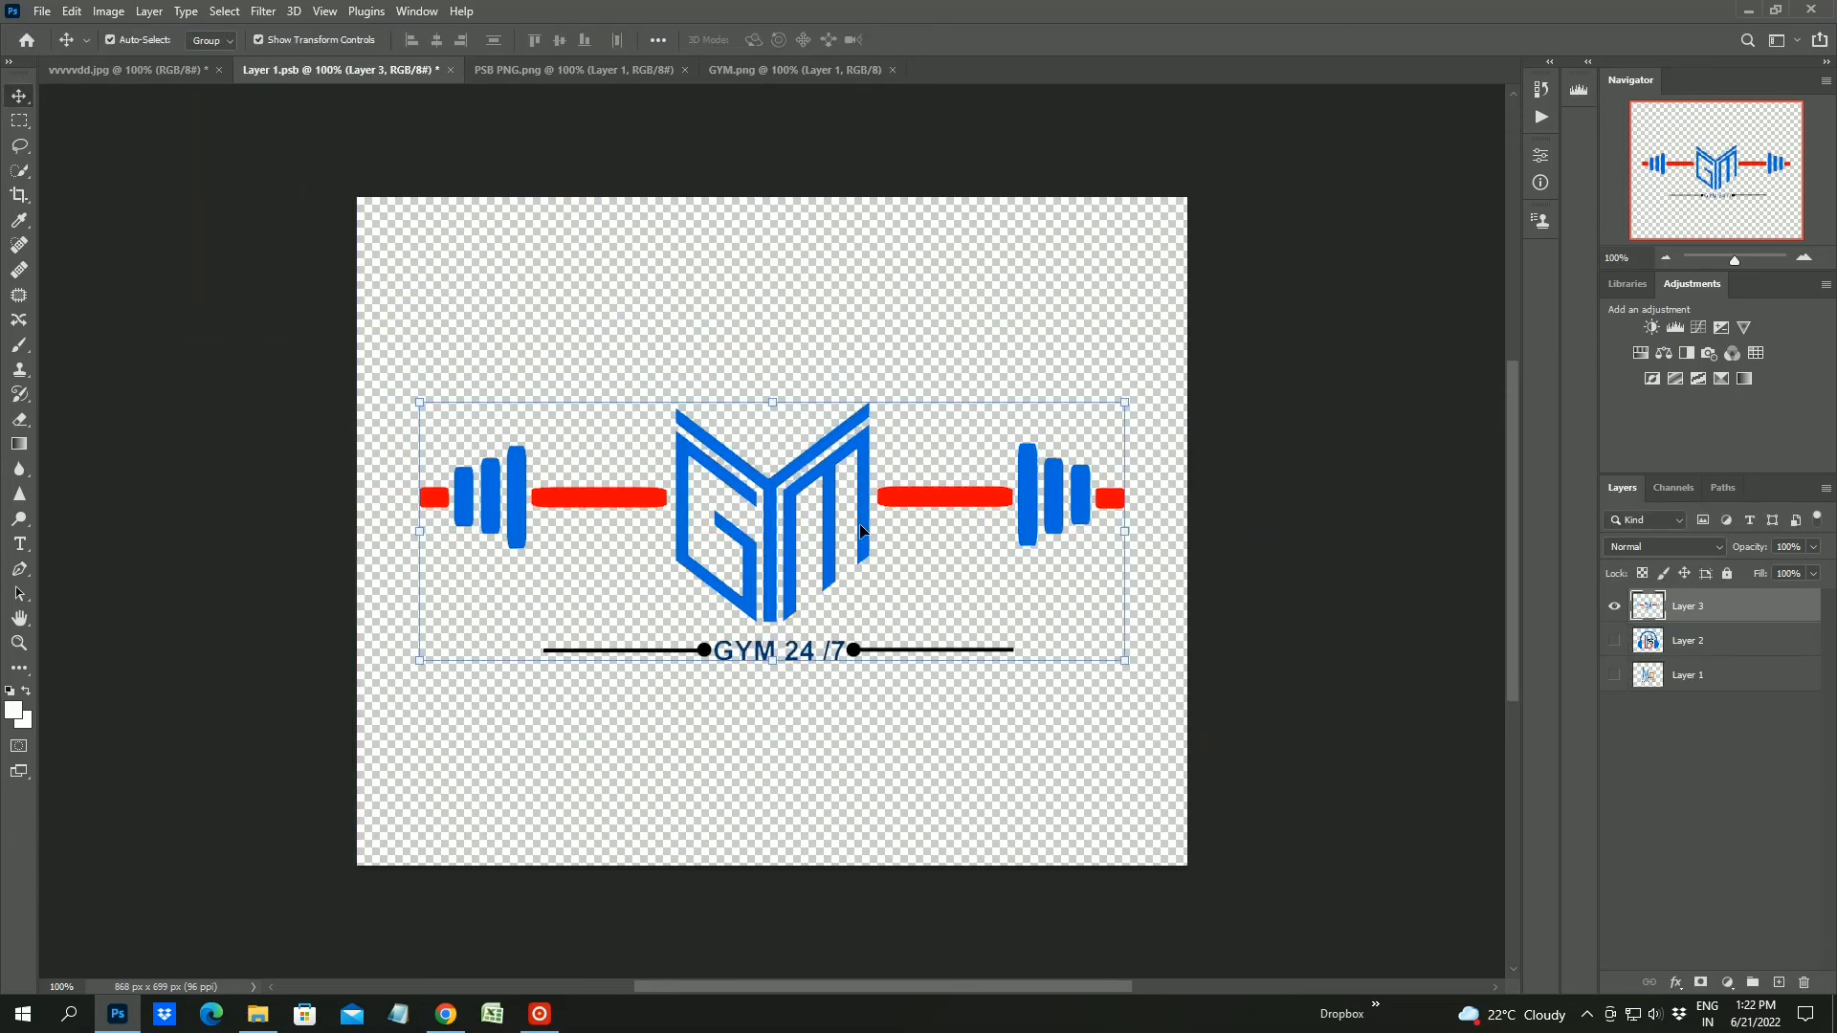
key("ctrl+s")
left_click(124, 69)
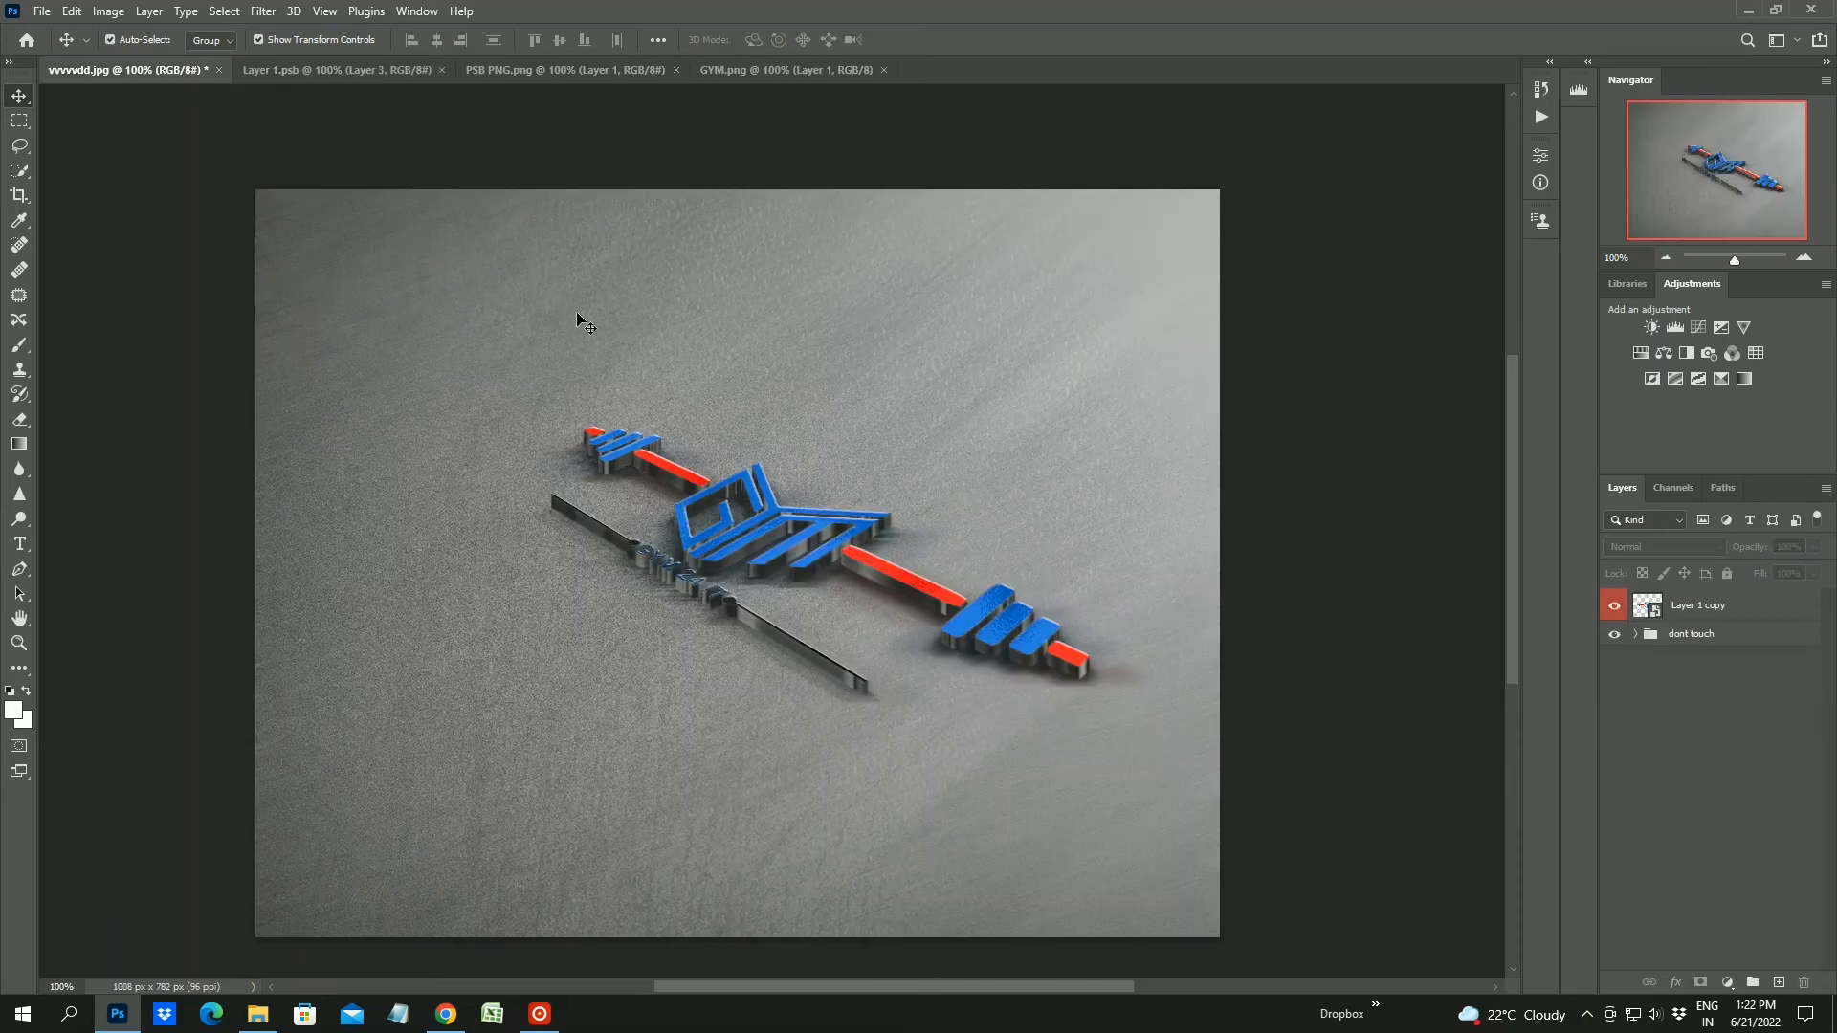
Enlarge the GYM logo in Layer 1.psb to about 802 × 295 px, shift it lower on the canvas and save to update the mockup
left_click(380, 63)
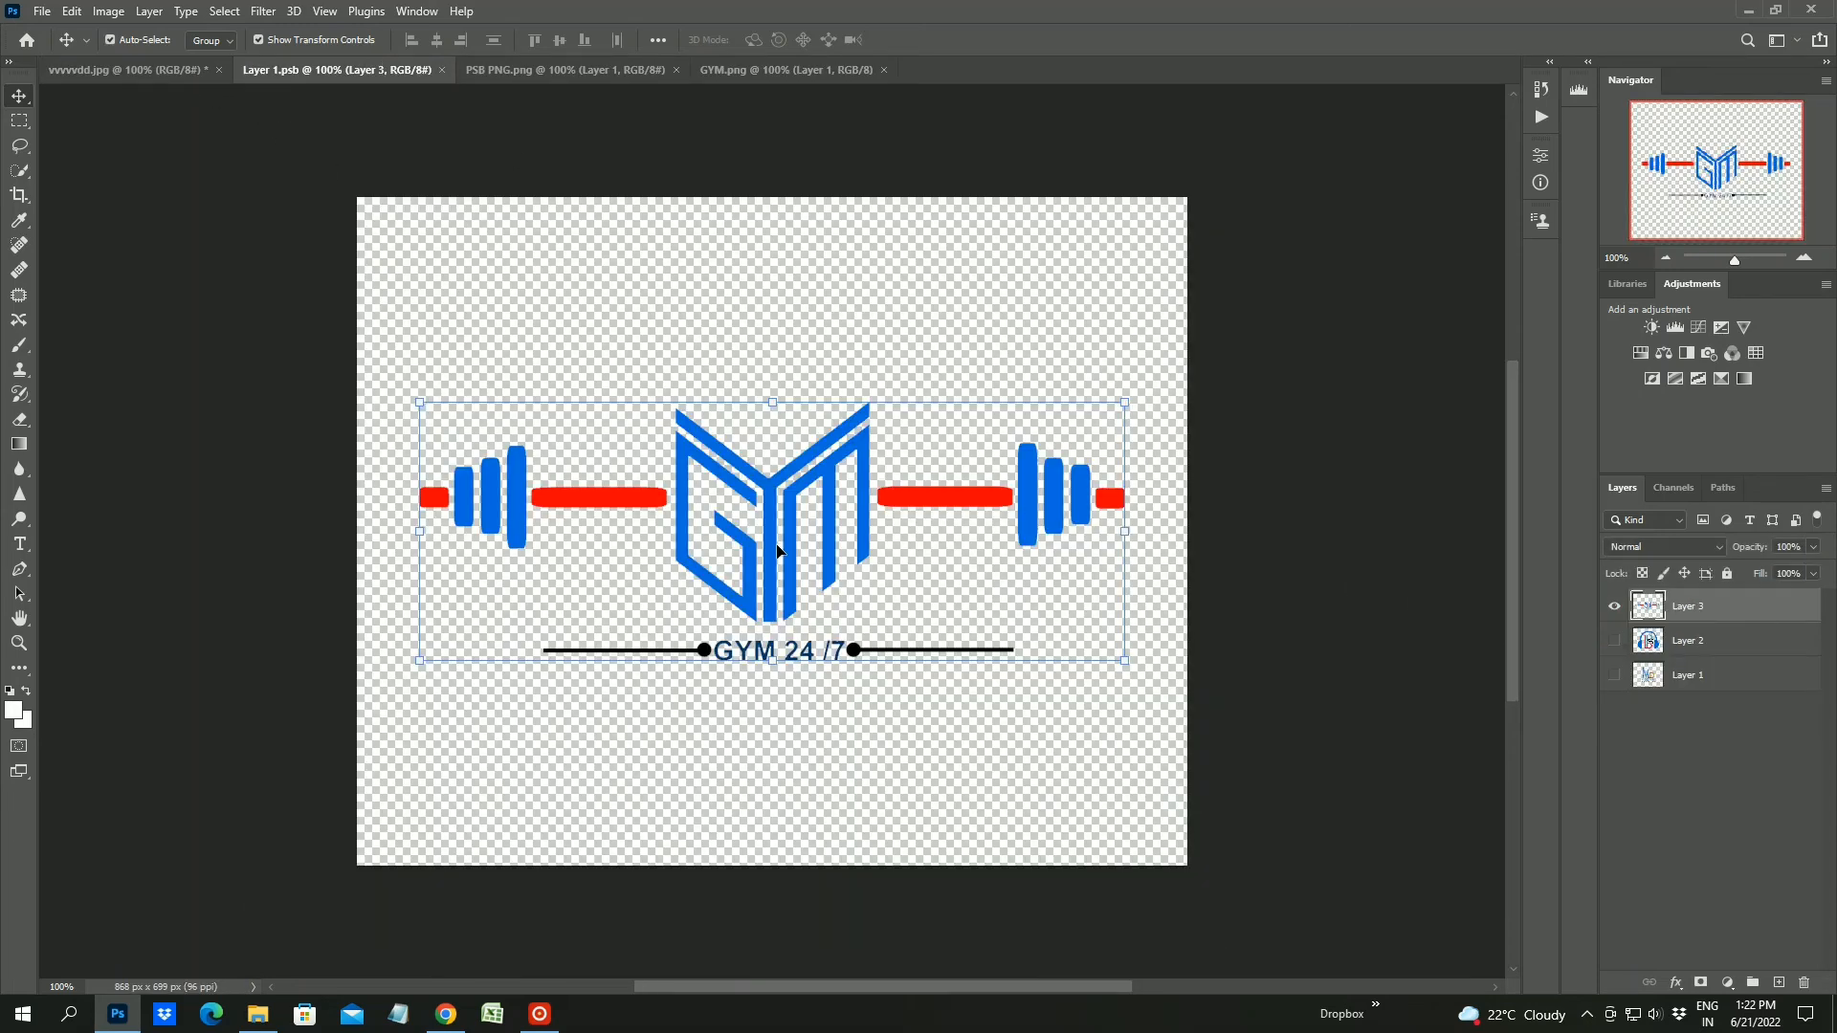
left_click_drag(819, 561, 818, 606)
left_click_drag(1122, 708, 1182, 735)
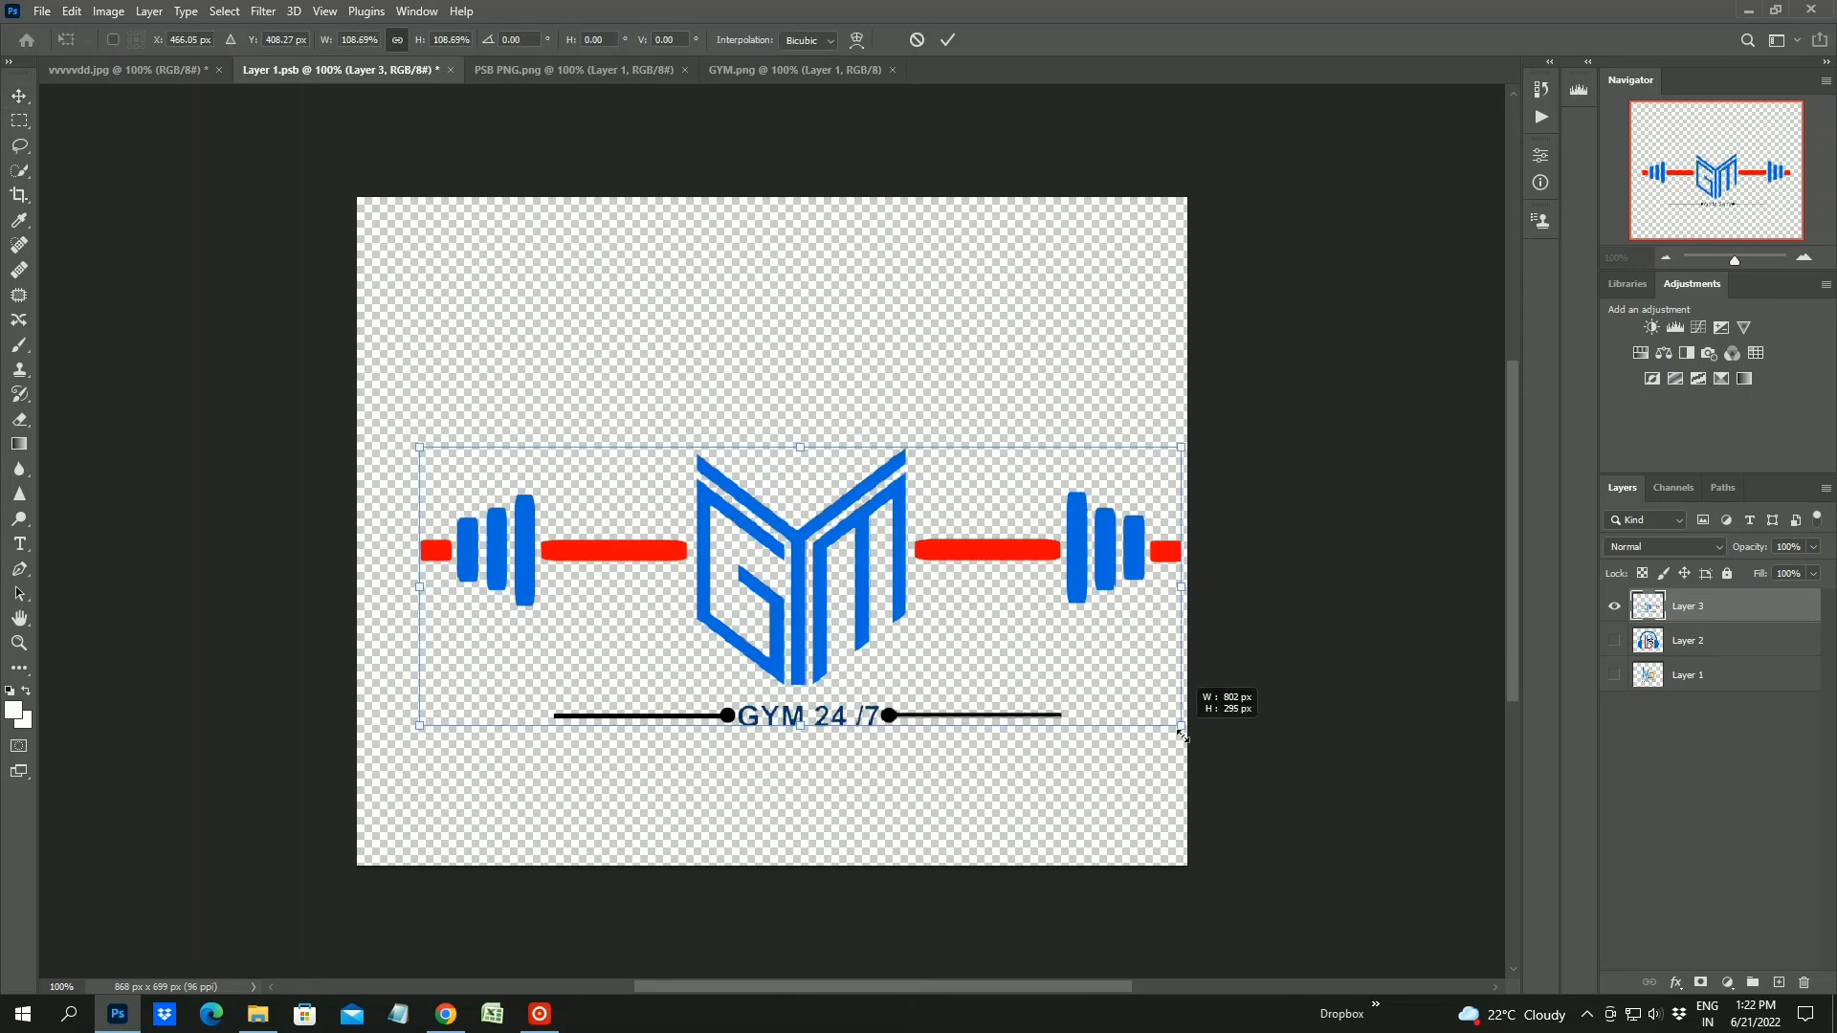
left_click_drag(861, 601, 786, 620)
key("Return")
key("ctrl+s")
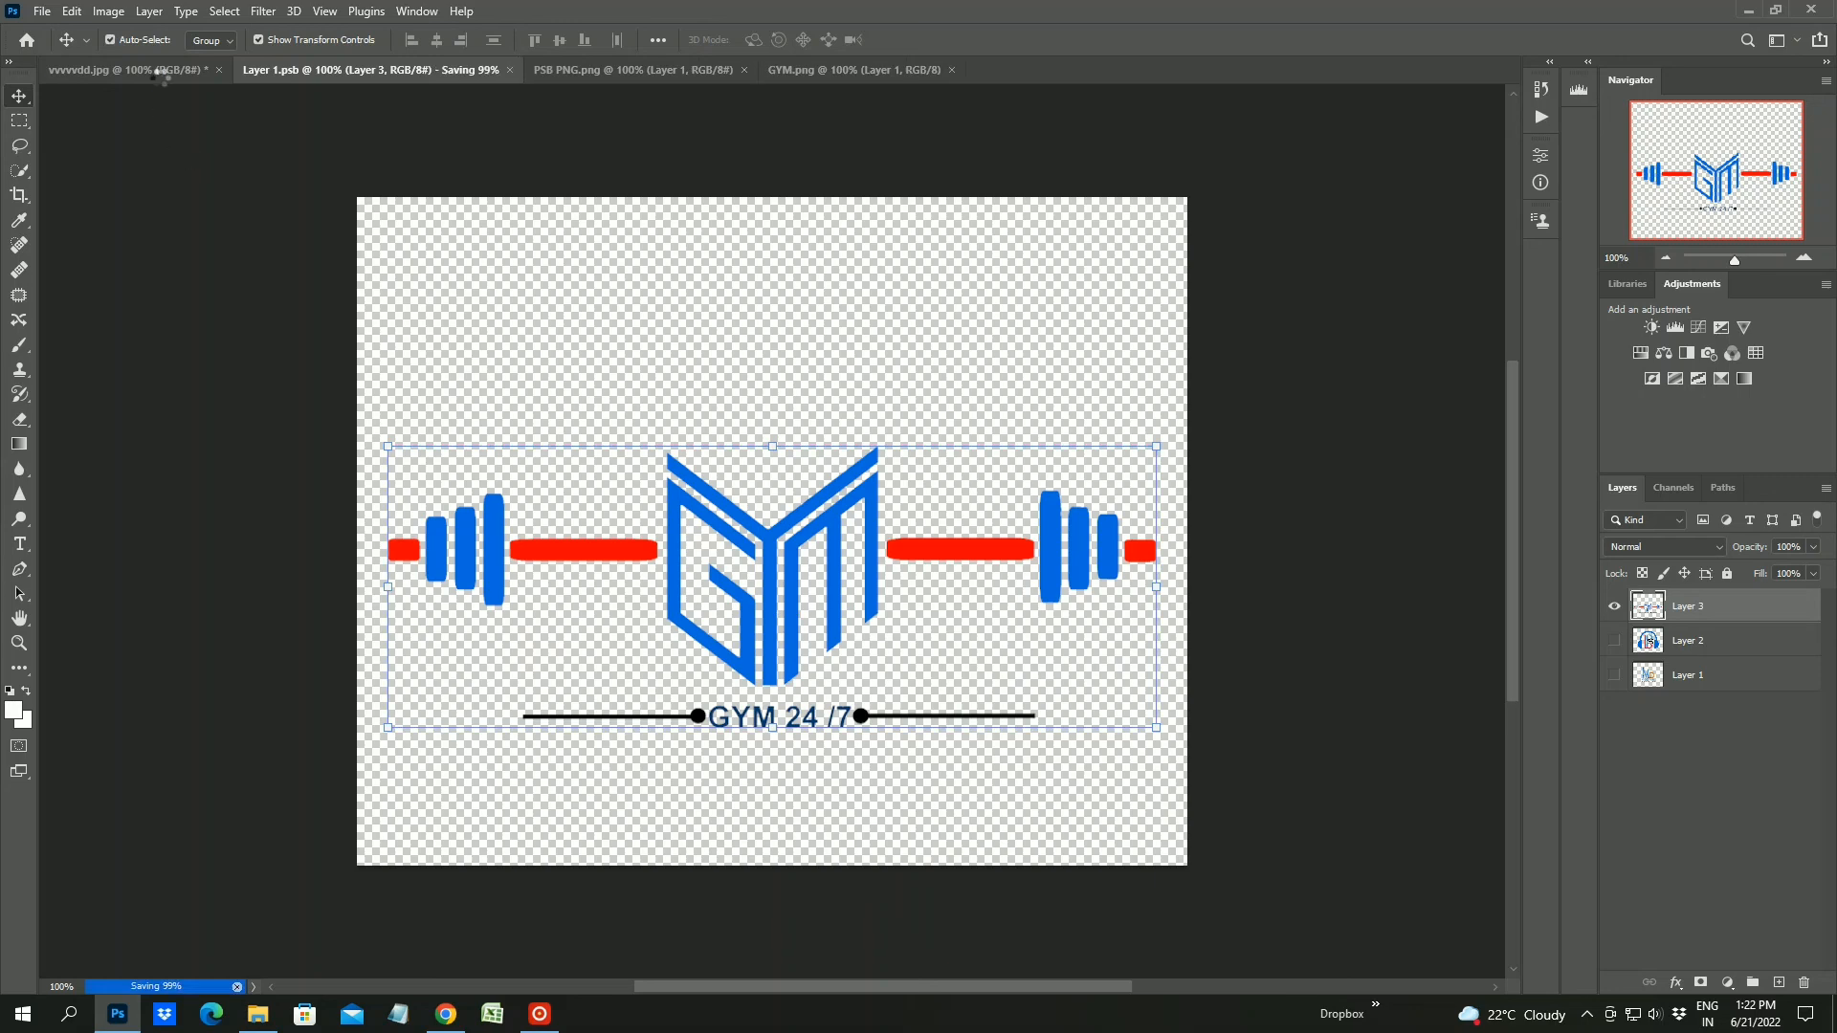
left_click(163, 75)
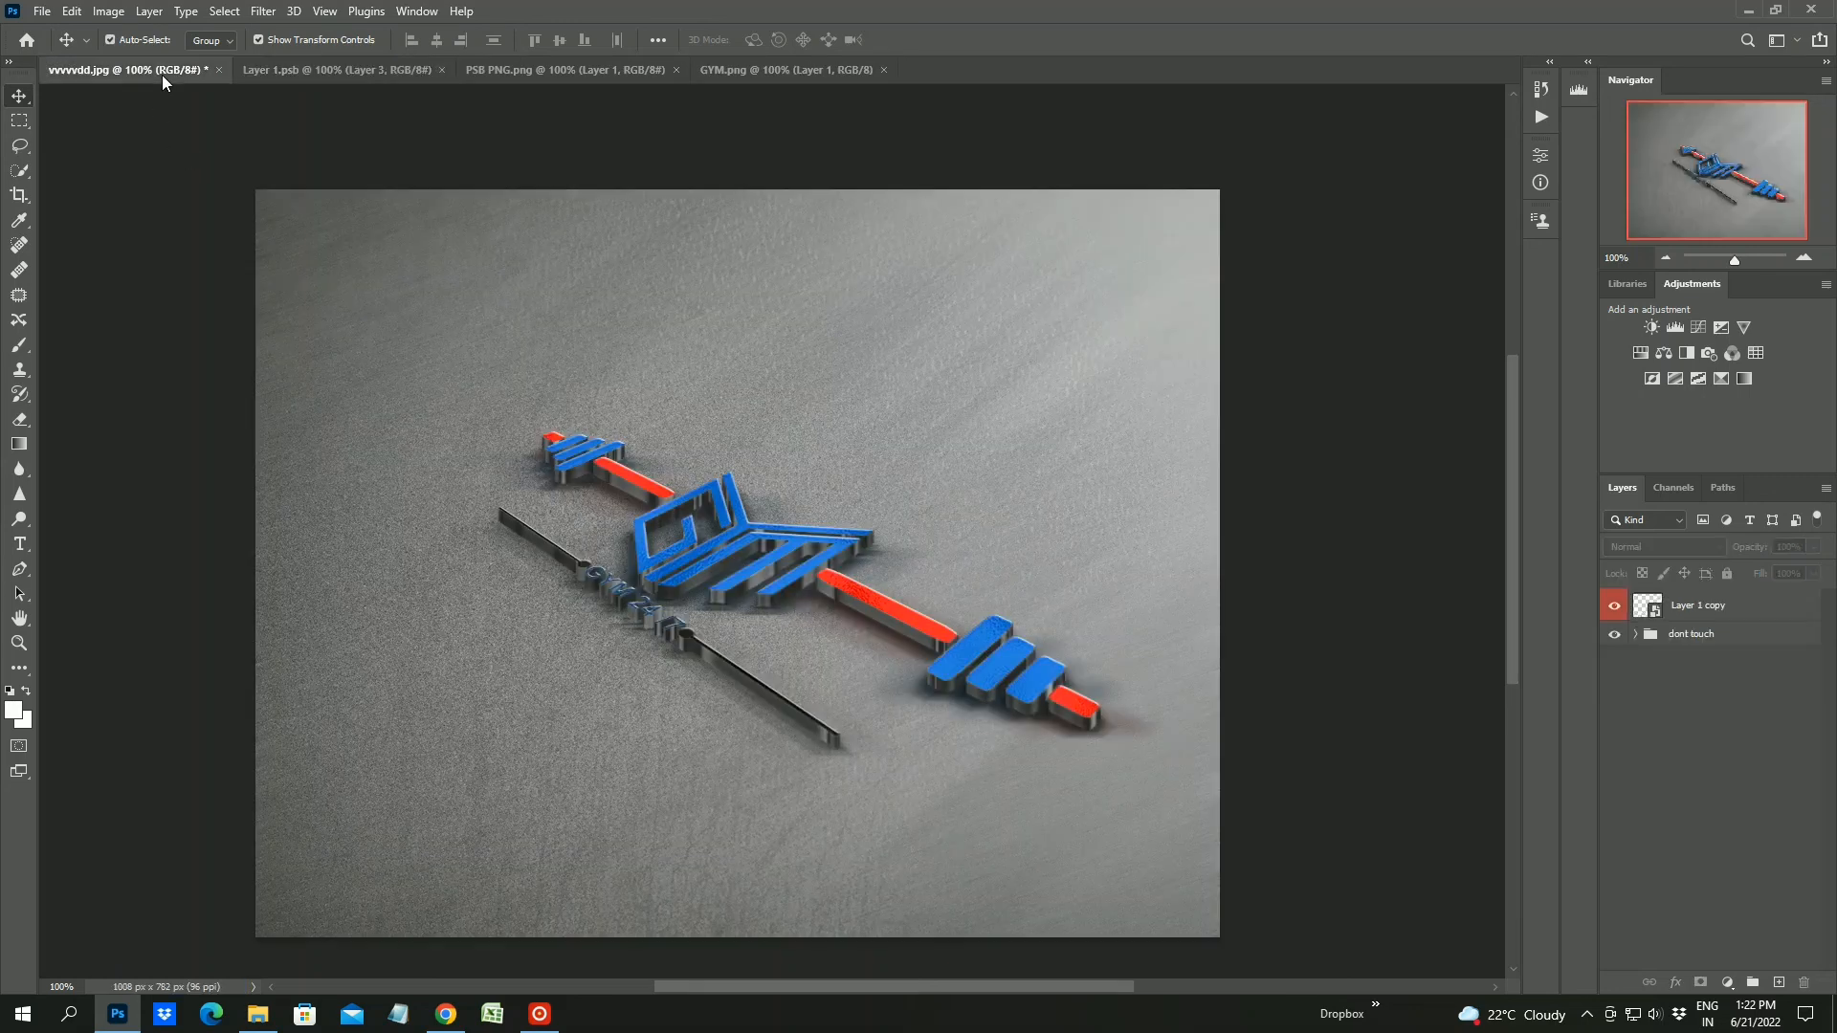
Hide the GYM logo on Layer 3 of Layer 1.psb and open dm logo.png from the logo folder
left_click(290, 67)
left_click(43, 12)
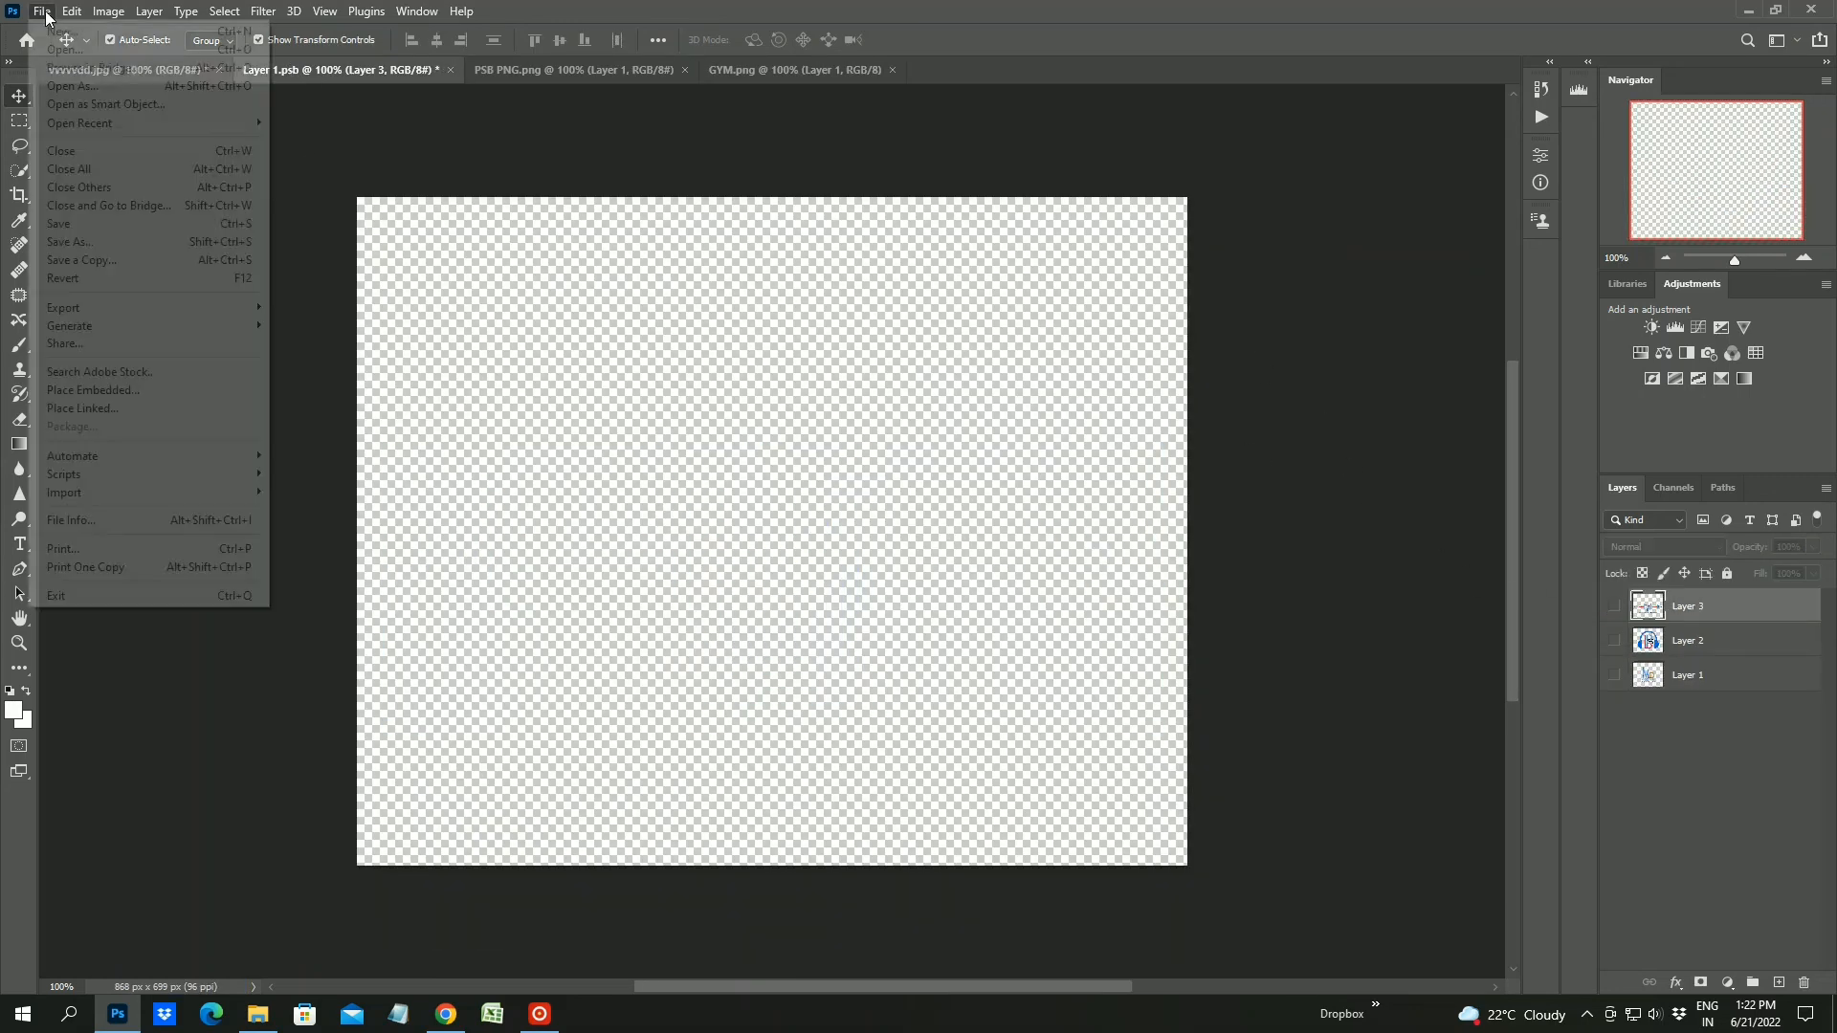
left_click(64, 49)
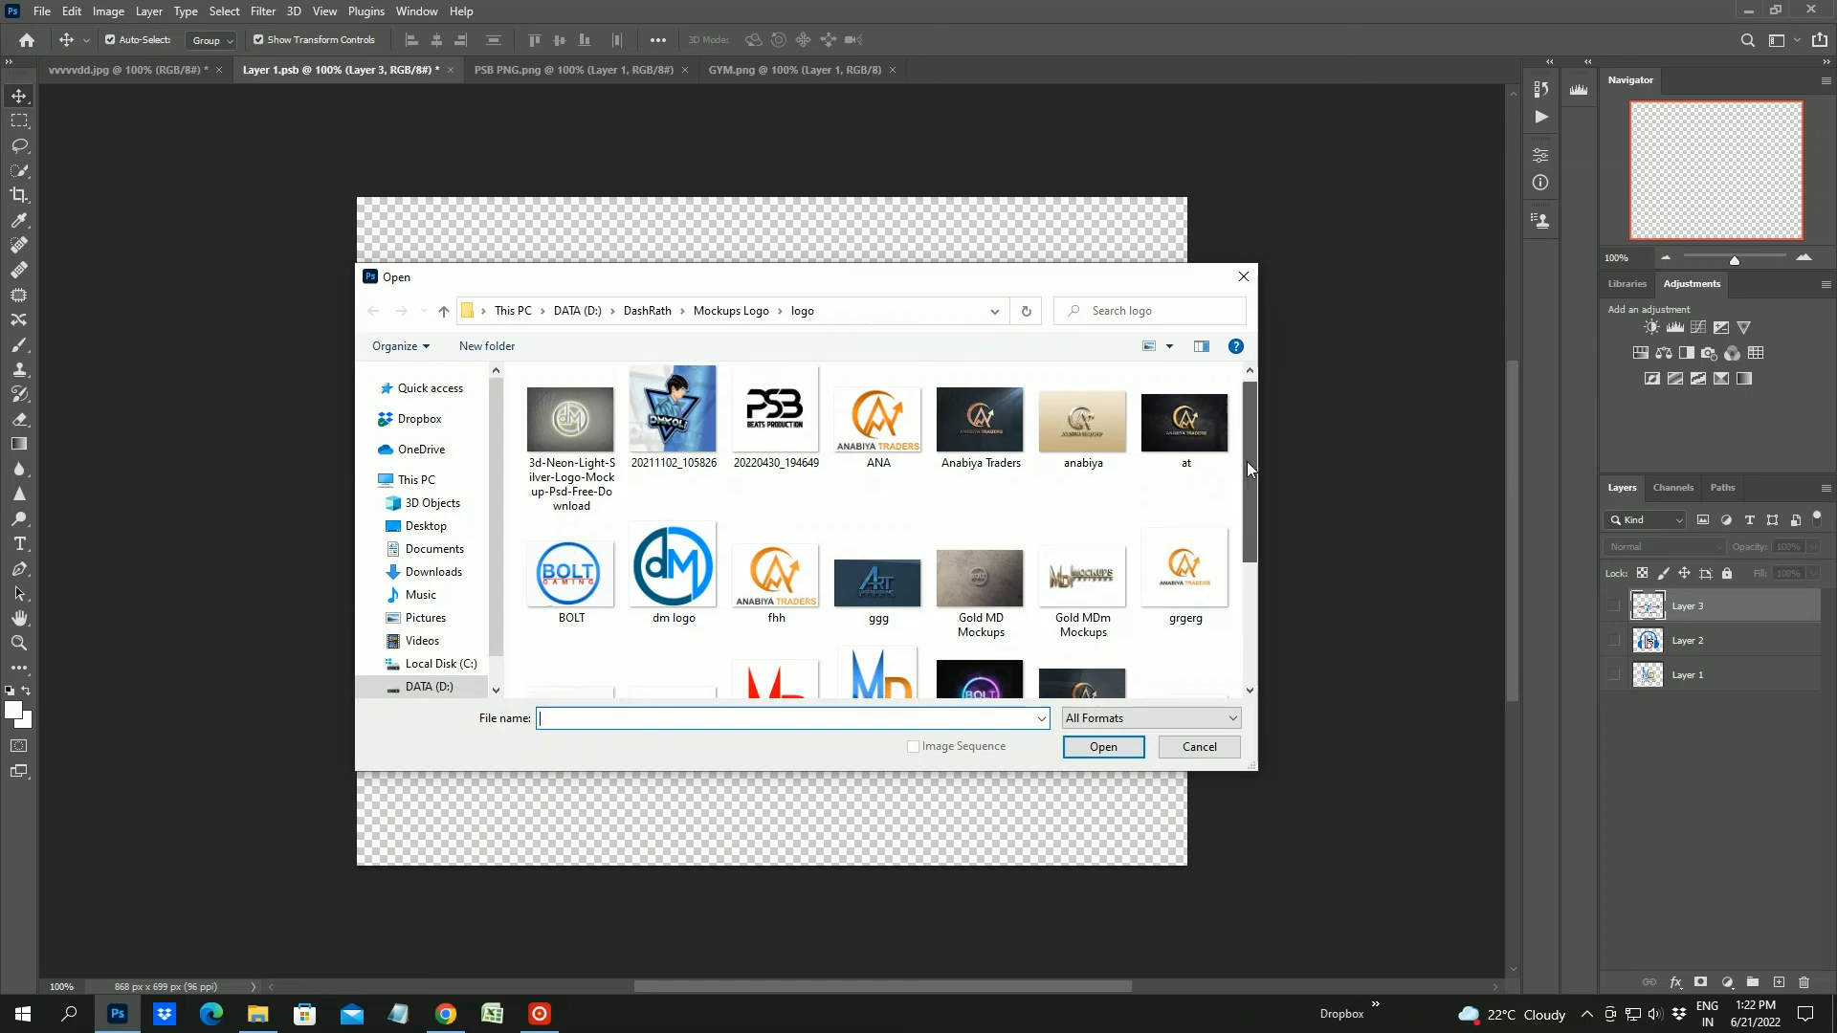
left_click_drag(1248, 461, 1248, 544)
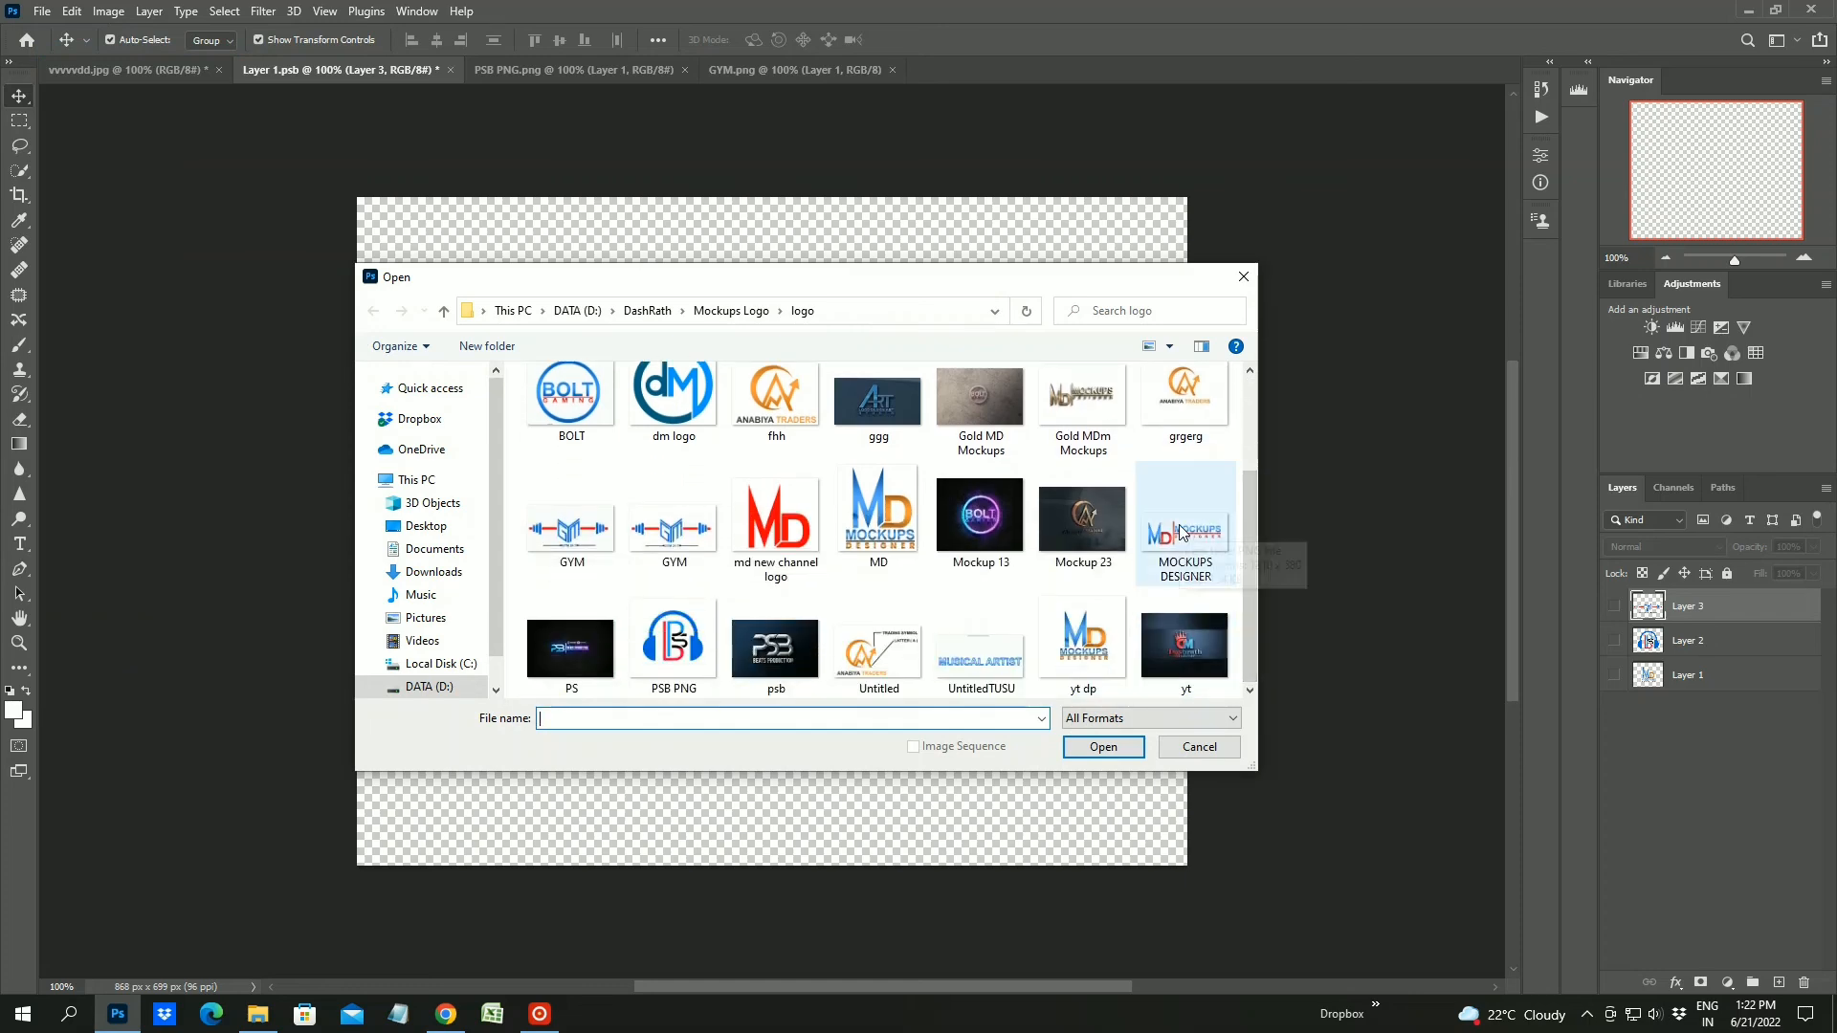
double_click(685, 396)
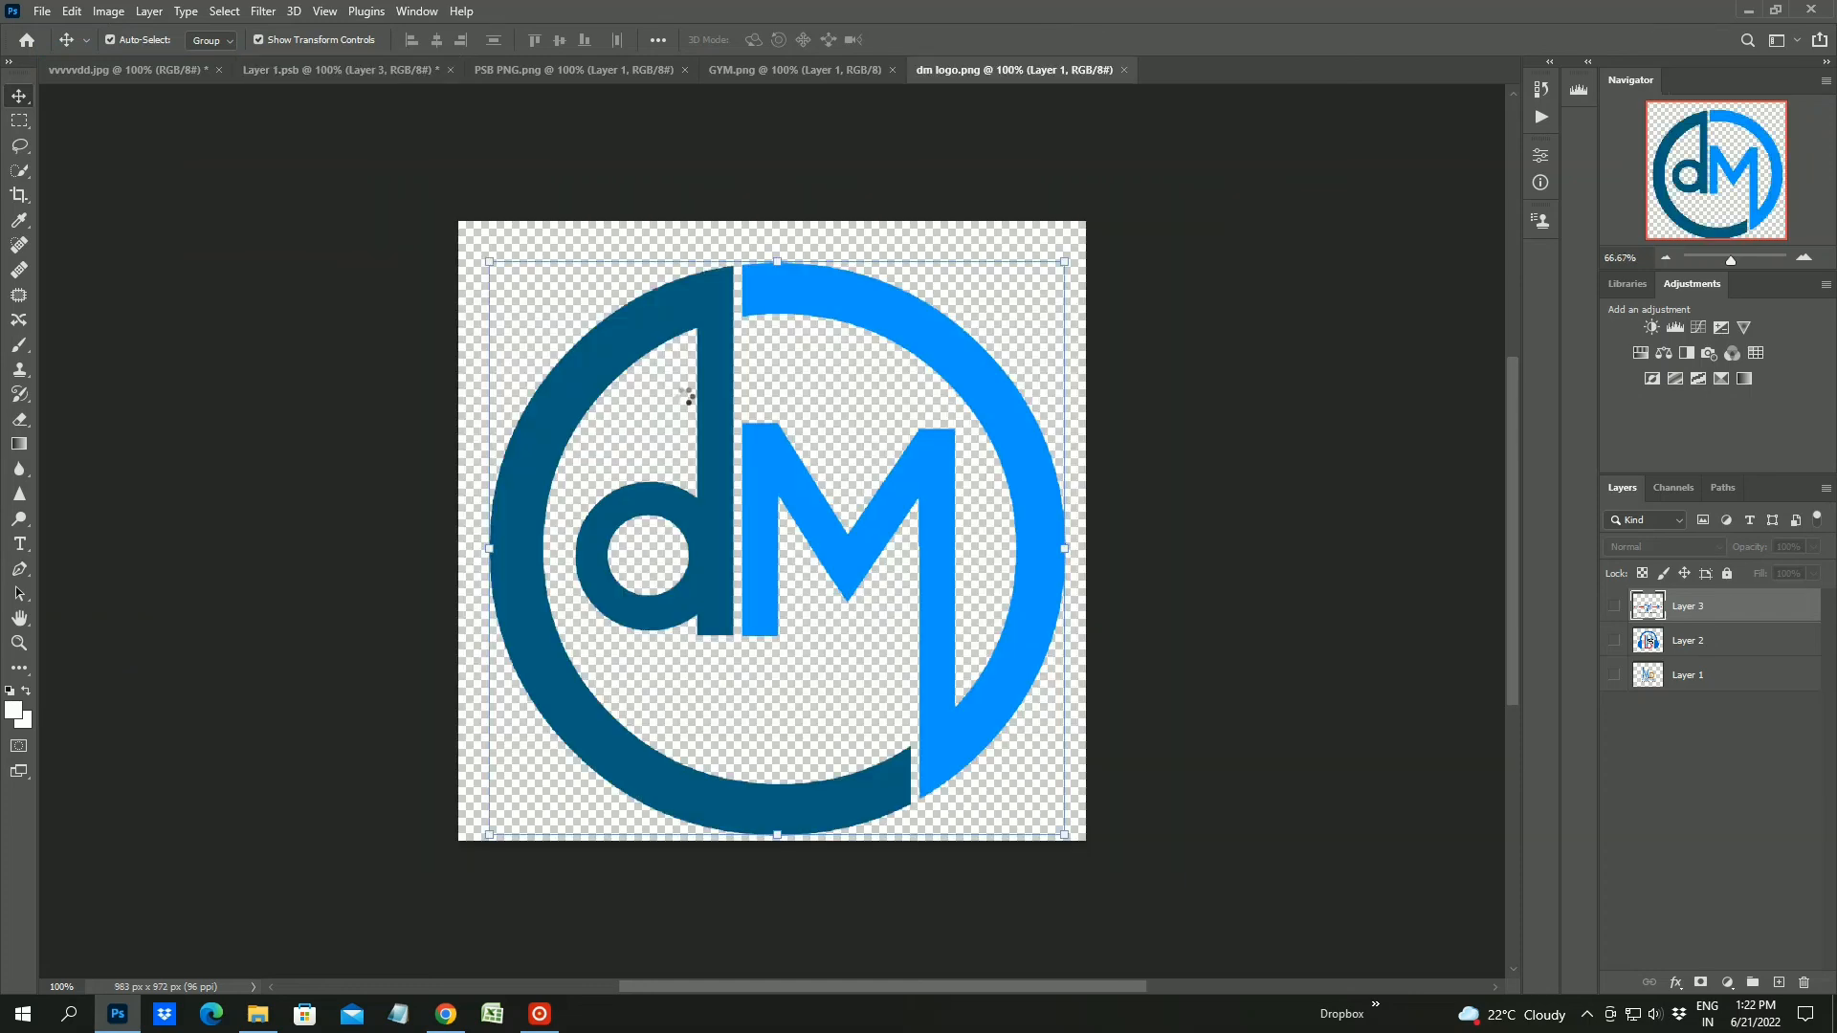
Copy the dm logo into Layer 1.psb, scaled down and centred within the canvas, and save it to update the mockup
left_click_drag(689, 397, 662, 475)
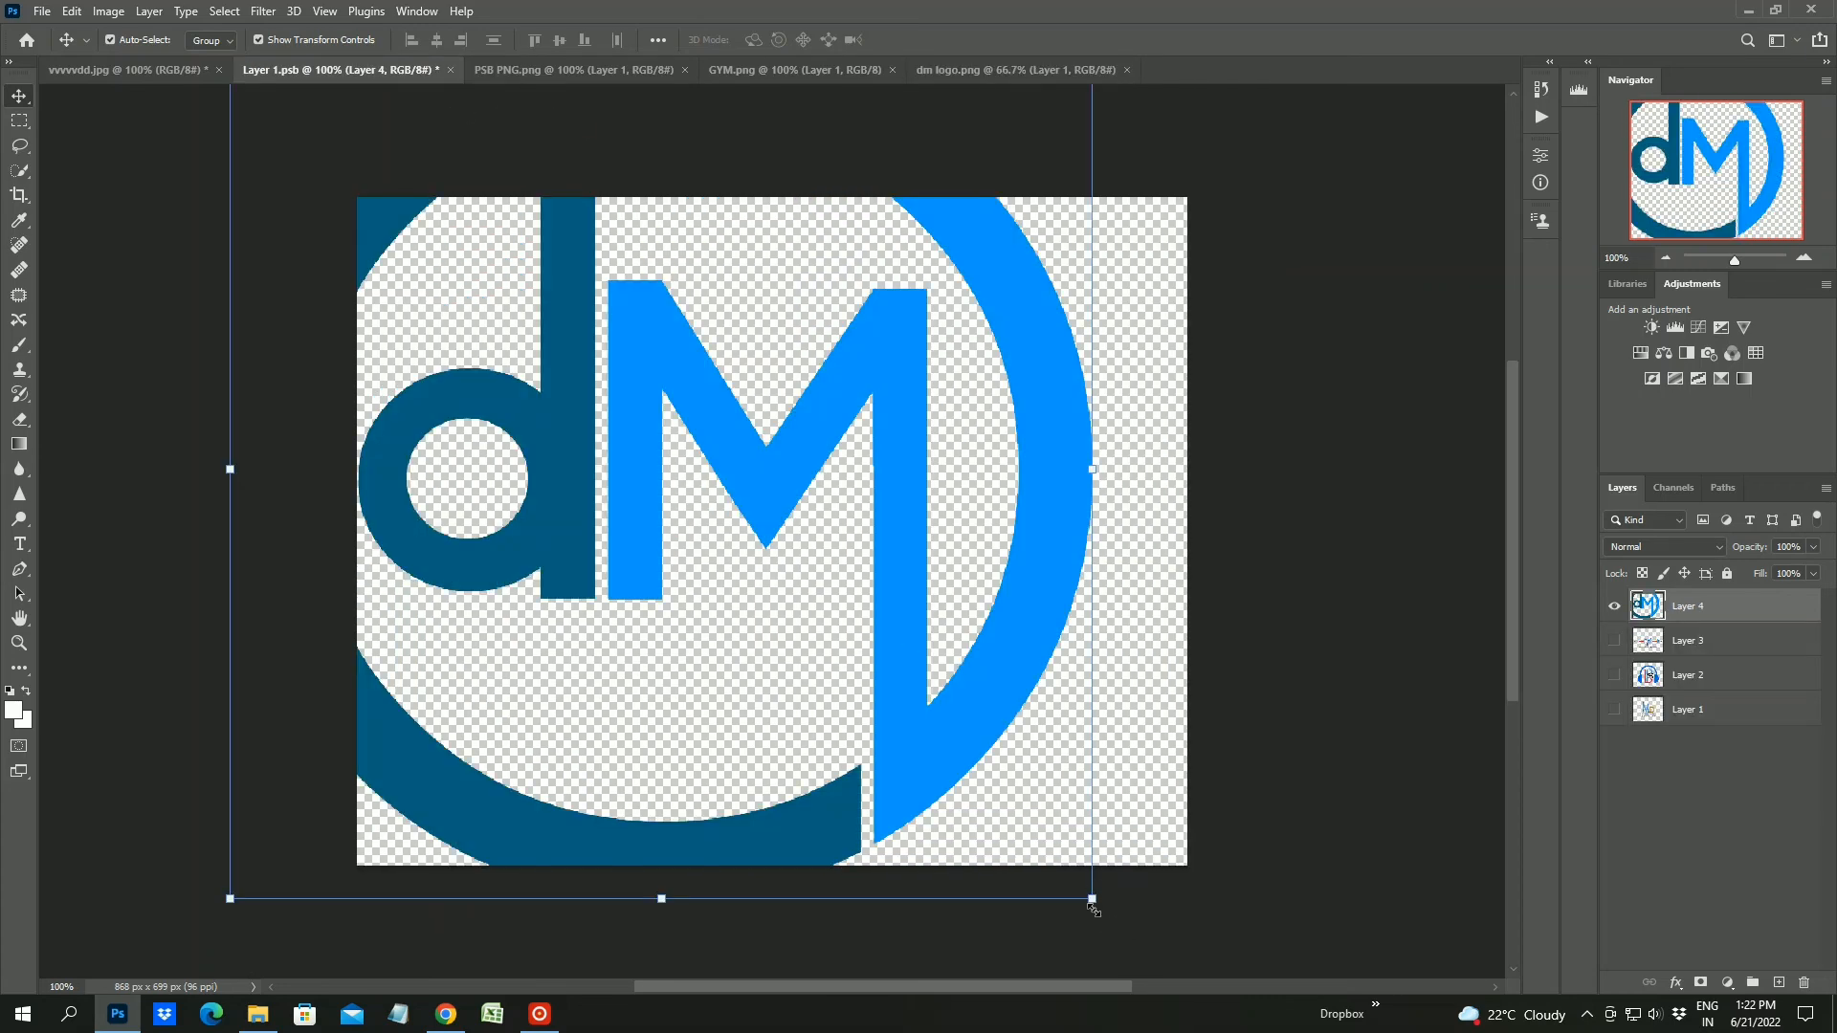
left_click_drag(1092, 900, 1082, 844)
left_click_drag(980, 728, 989, 737)
key("Return")
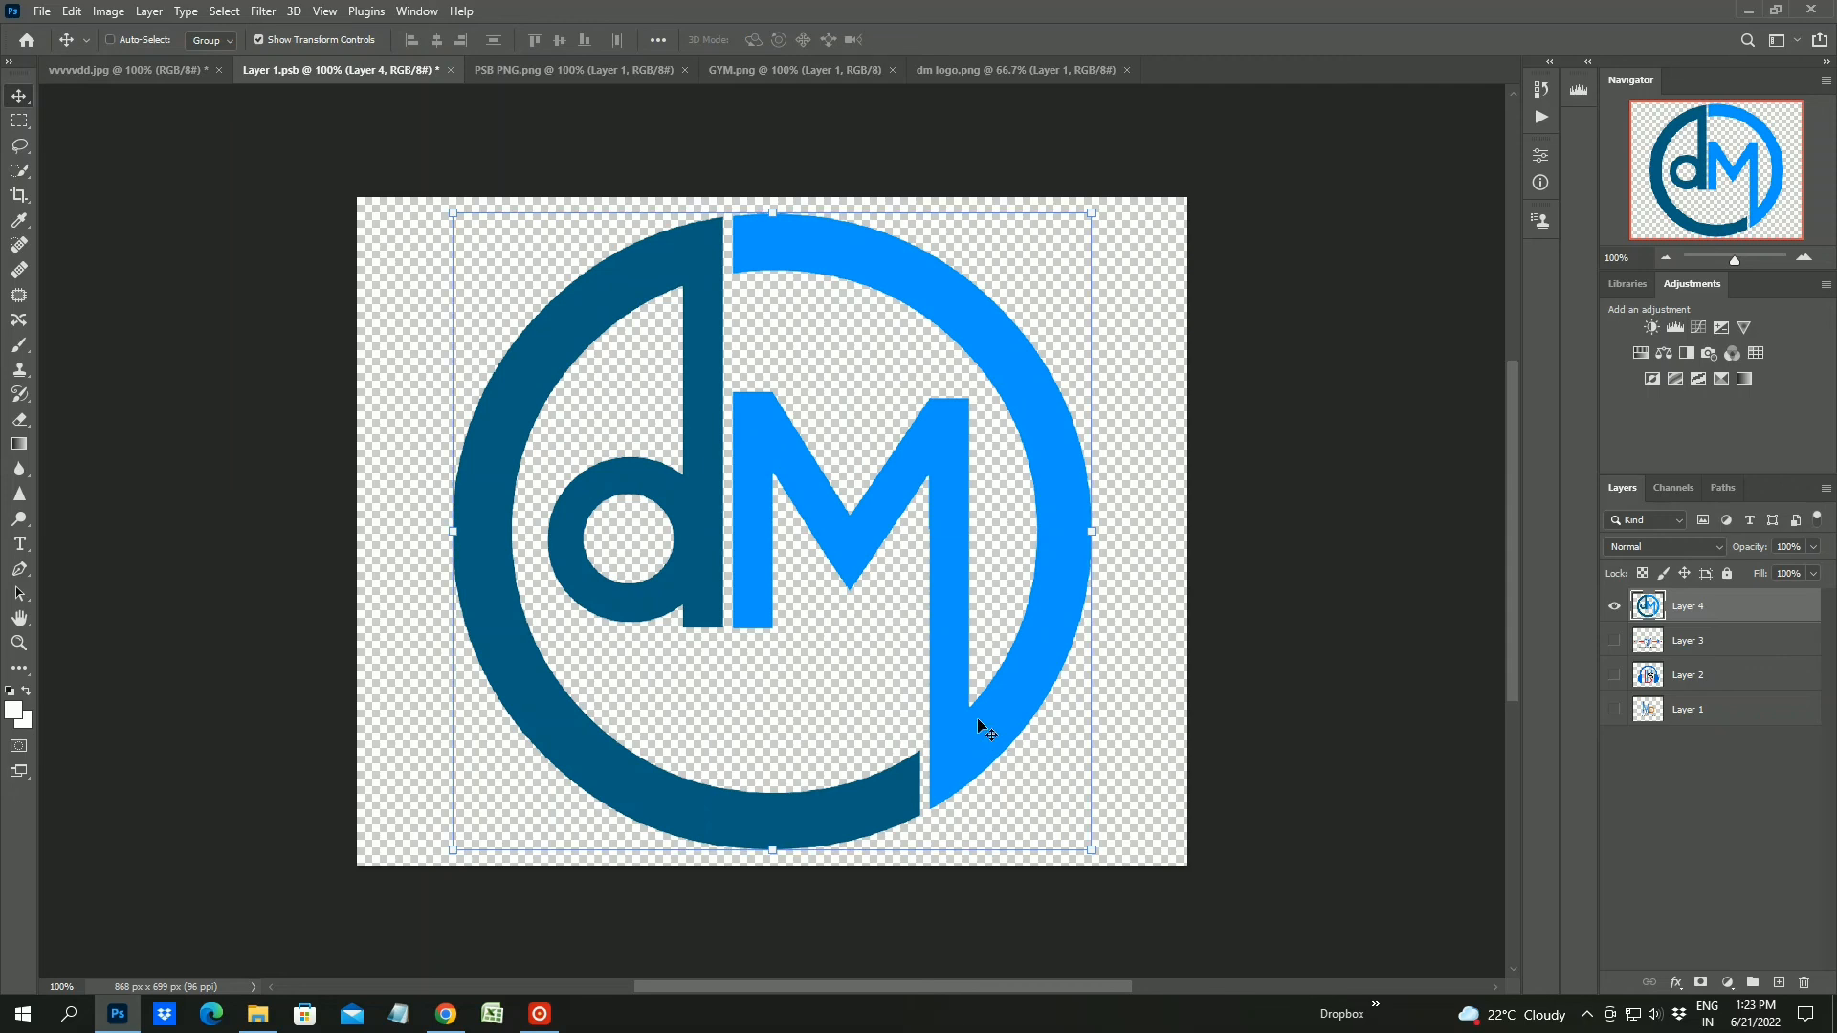
key("ctrl+s")
left_click(165, 74)
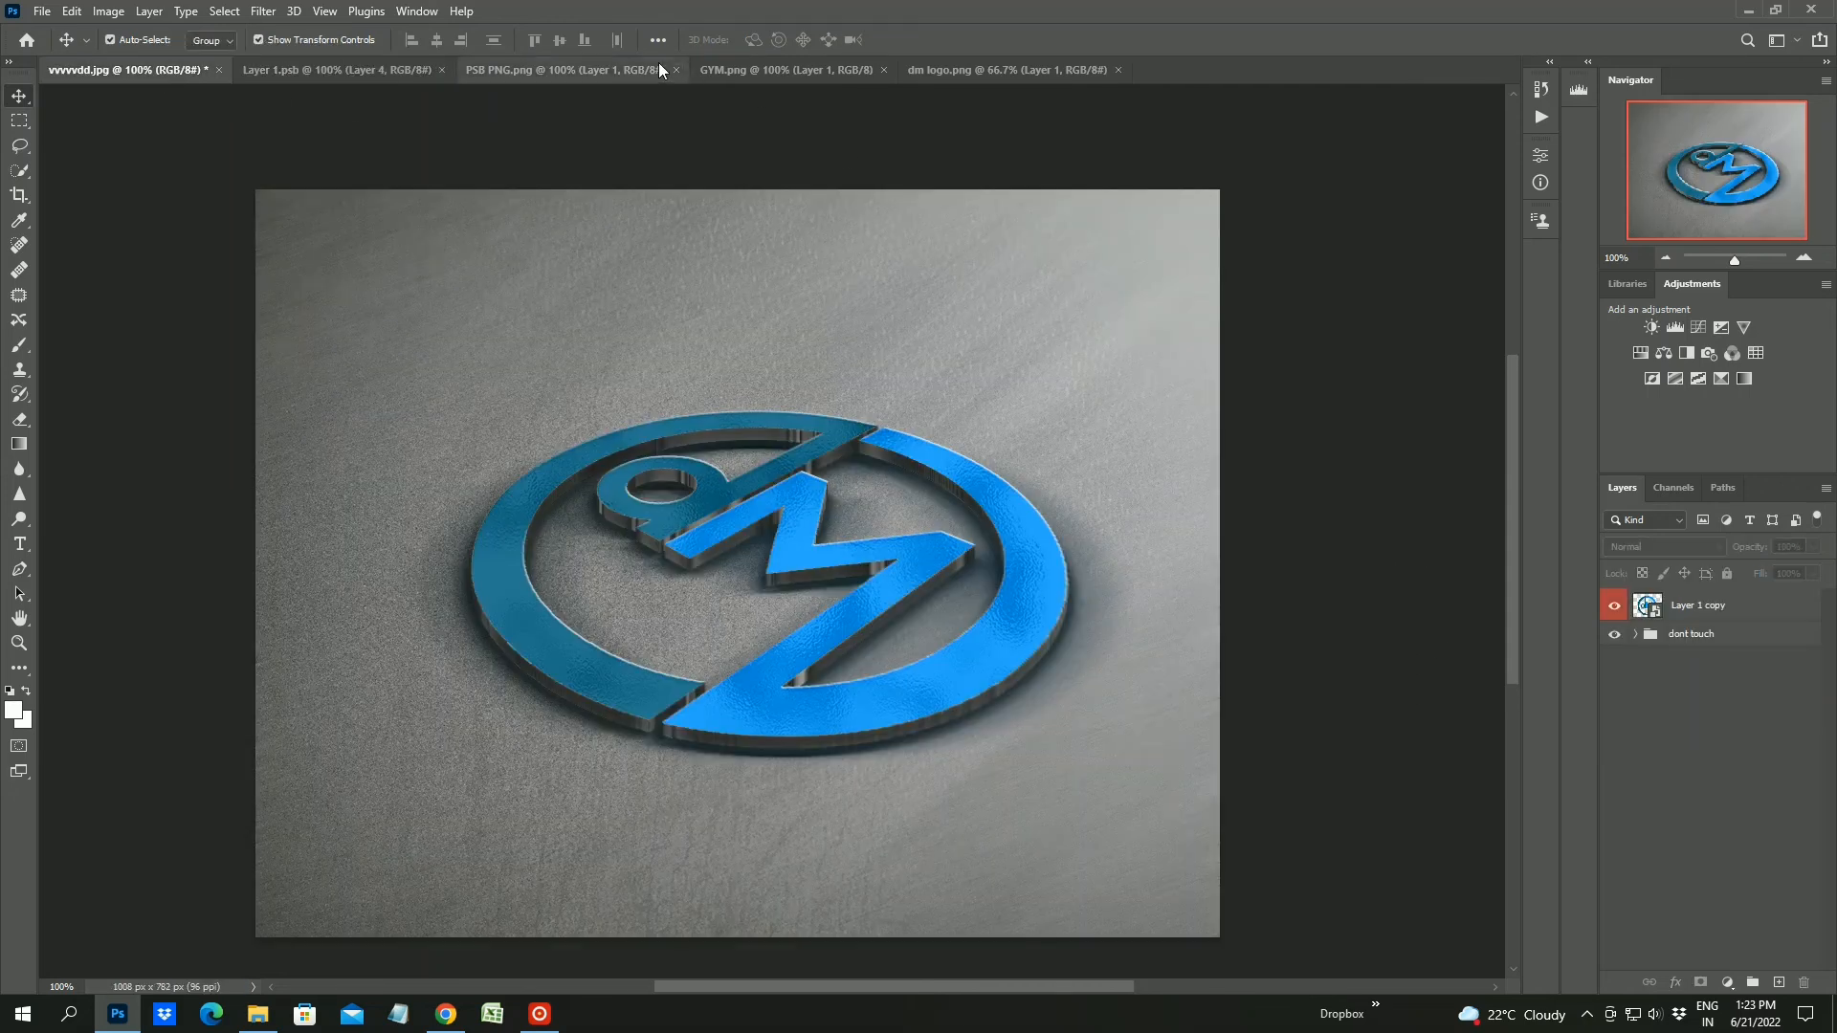
Examine the dm logo's edges, texture and shadows on the mockup up close and at 100% zoom
left_click(1805, 259)
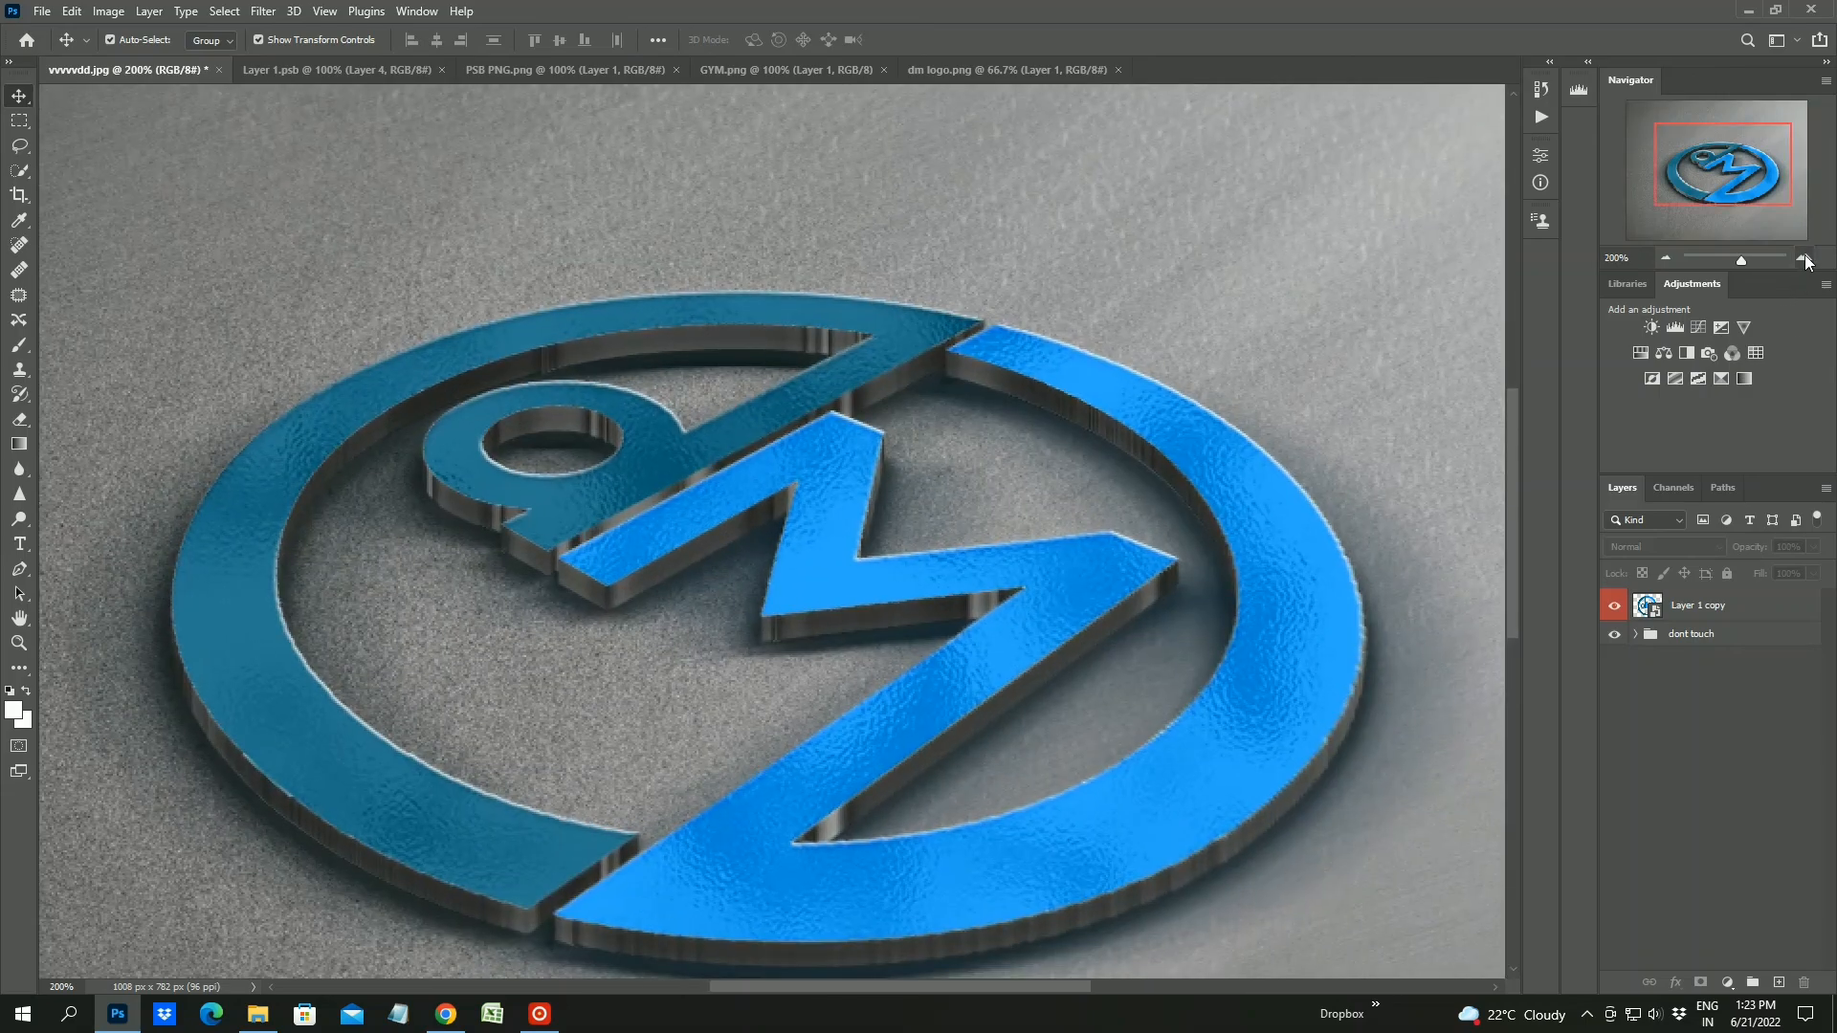
left_click(1805, 259)
mouse_move(1713, 170)
left_mouse_down()
mouse_move(1687, 161)
mouse_move(1709, 192)
mouse_move(1726, 149)
mouse_move(1833, 85)
mouse_move(1718, 172)
left_mouse_up()
left_click(1668, 257)
left_click(1668, 257)
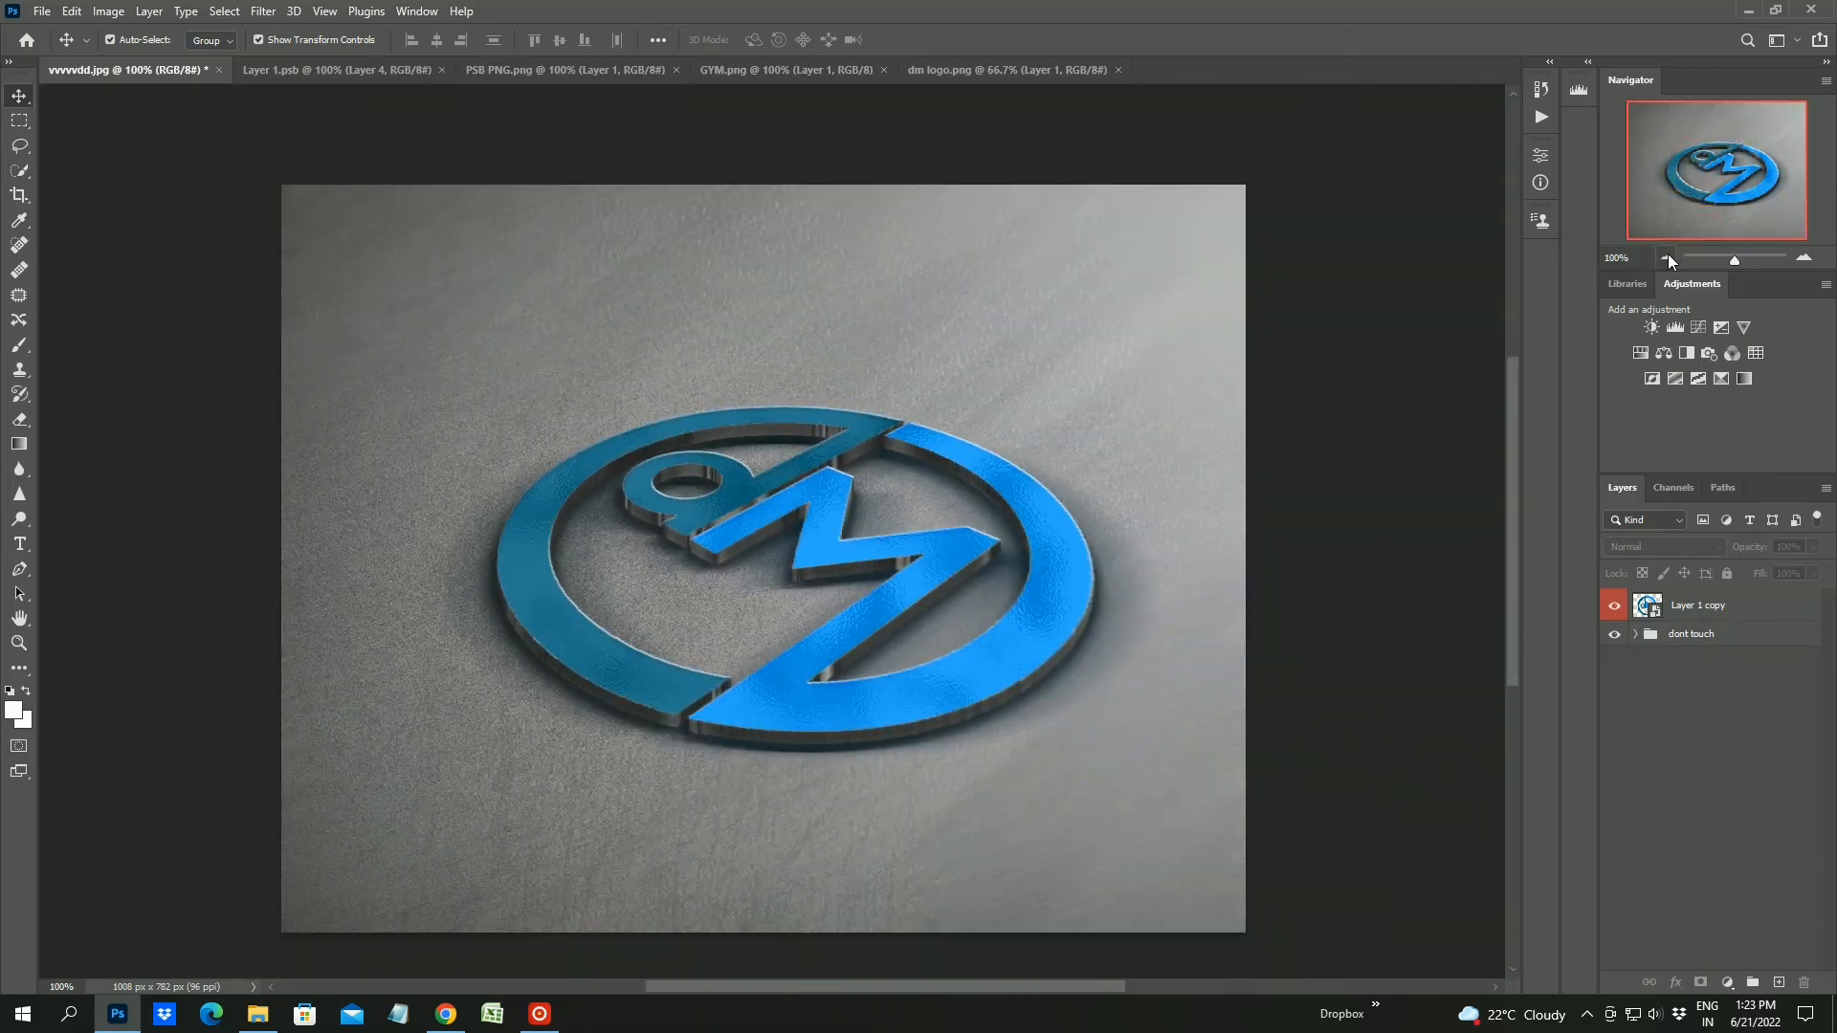